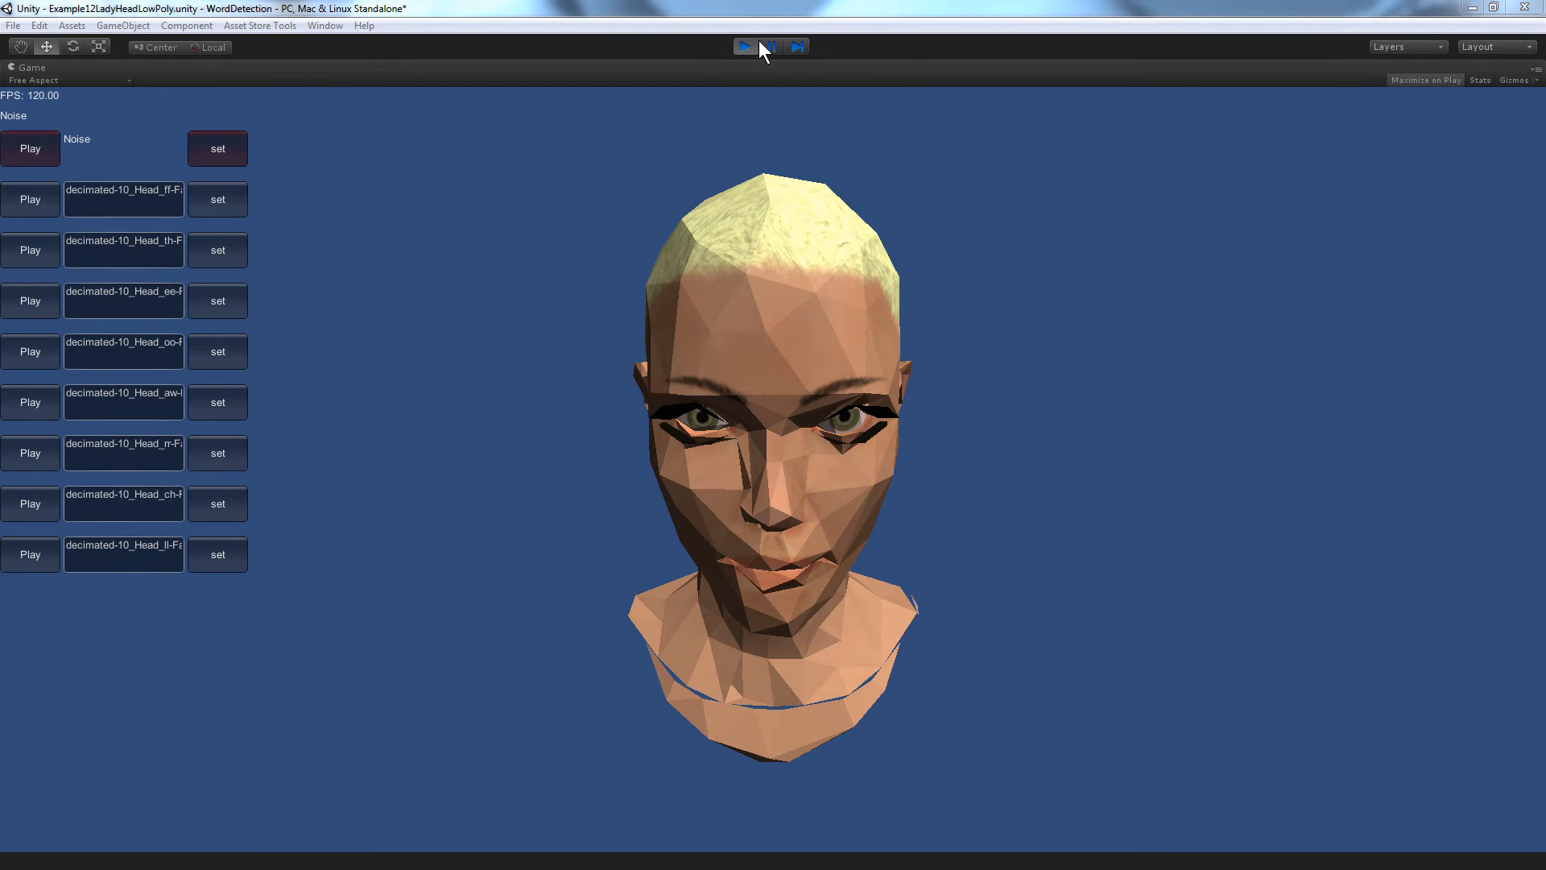
Step: Stop the running scene, open the Example11LadyHead scene, and run it briefly to preview the smooth head
left_click(744, 46)
double_click(807, 702)
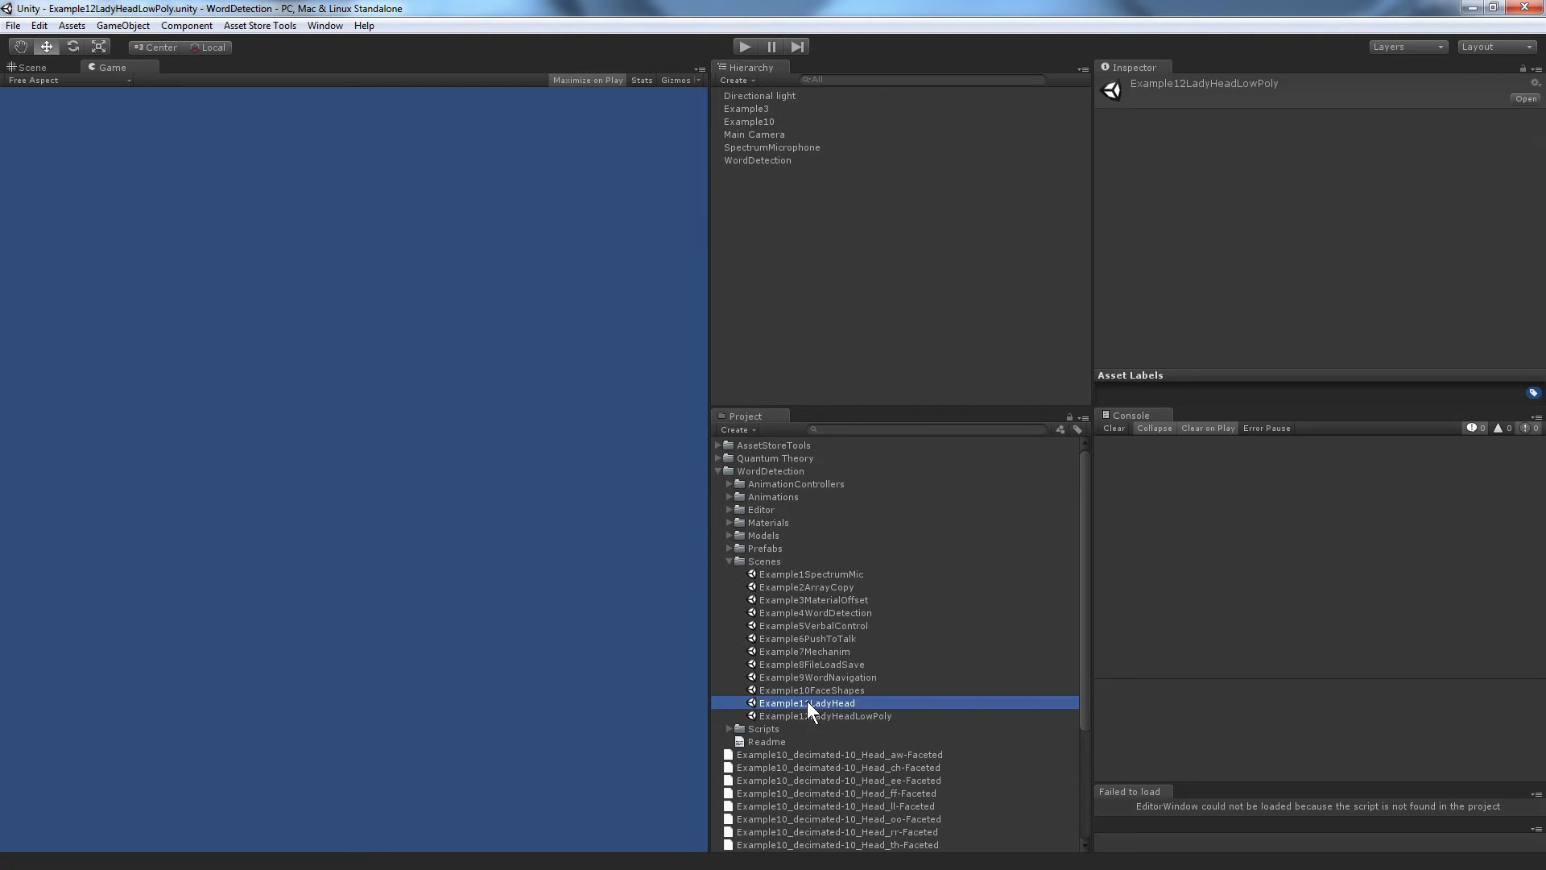
left_click(746, 47)
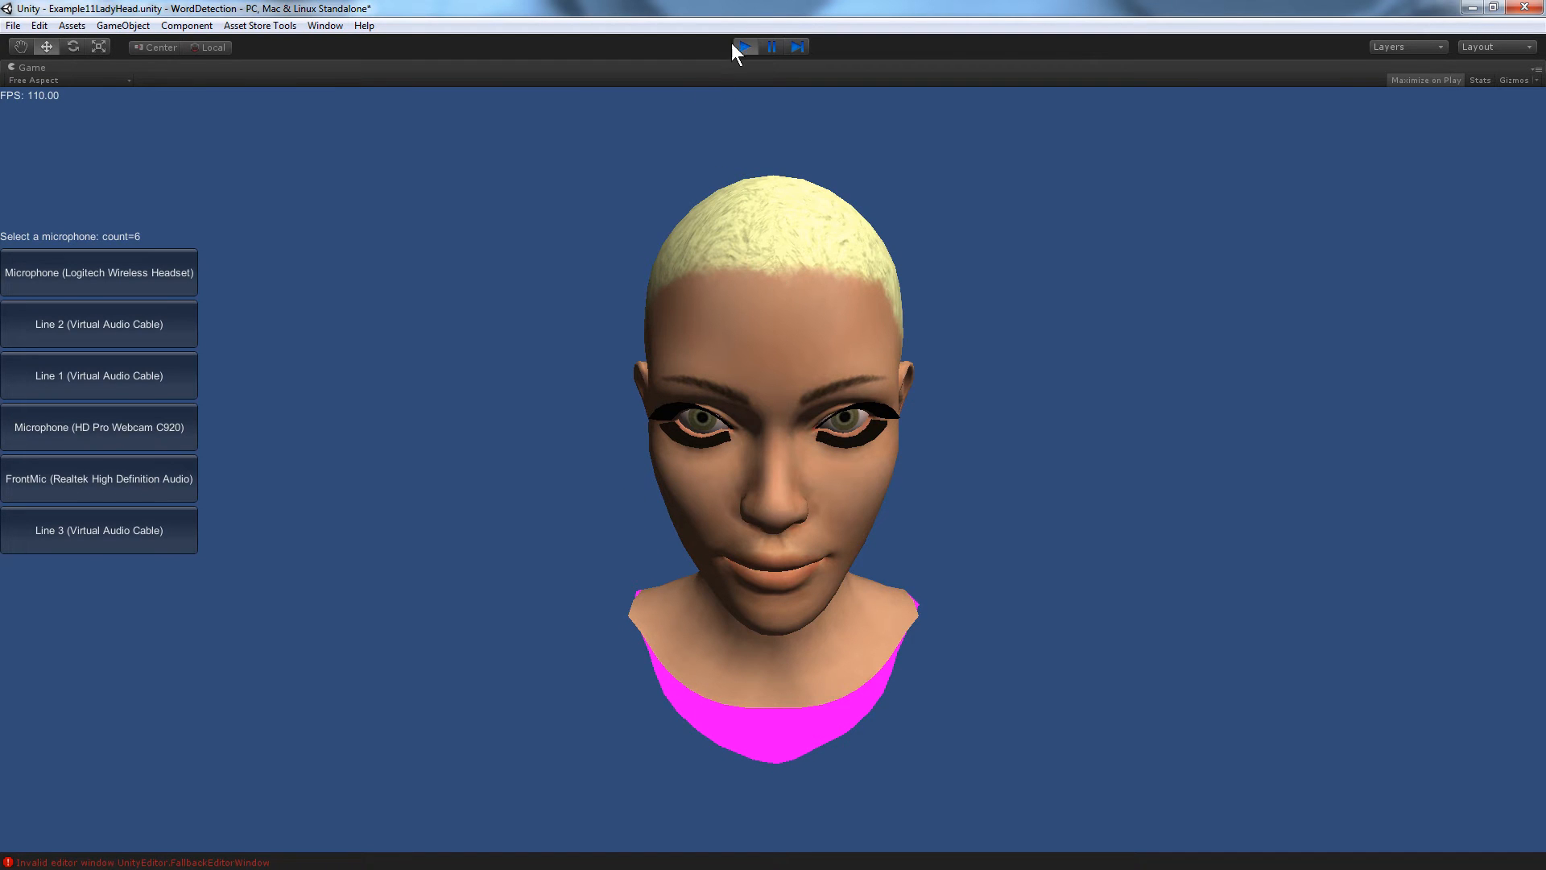
left_click(742, 47)
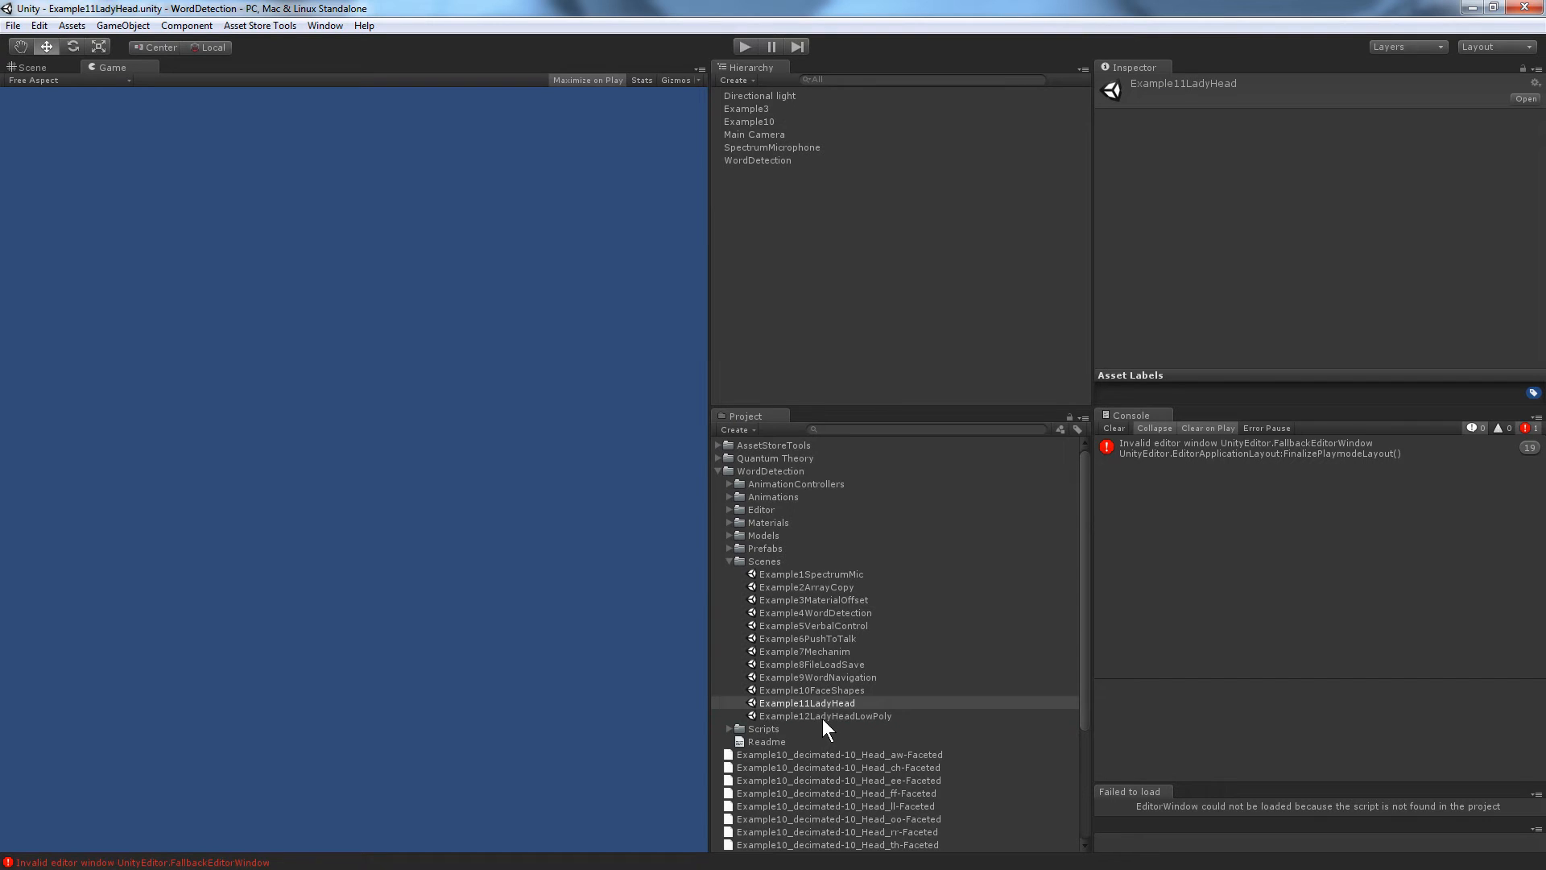
Step: Run the Example12LadyHeadLowPoly scene with the Logitech Wireless Headset microphone, set the Noise sample, and stop playback after the preview
double_click(823, 716)
left_click(747, 46)
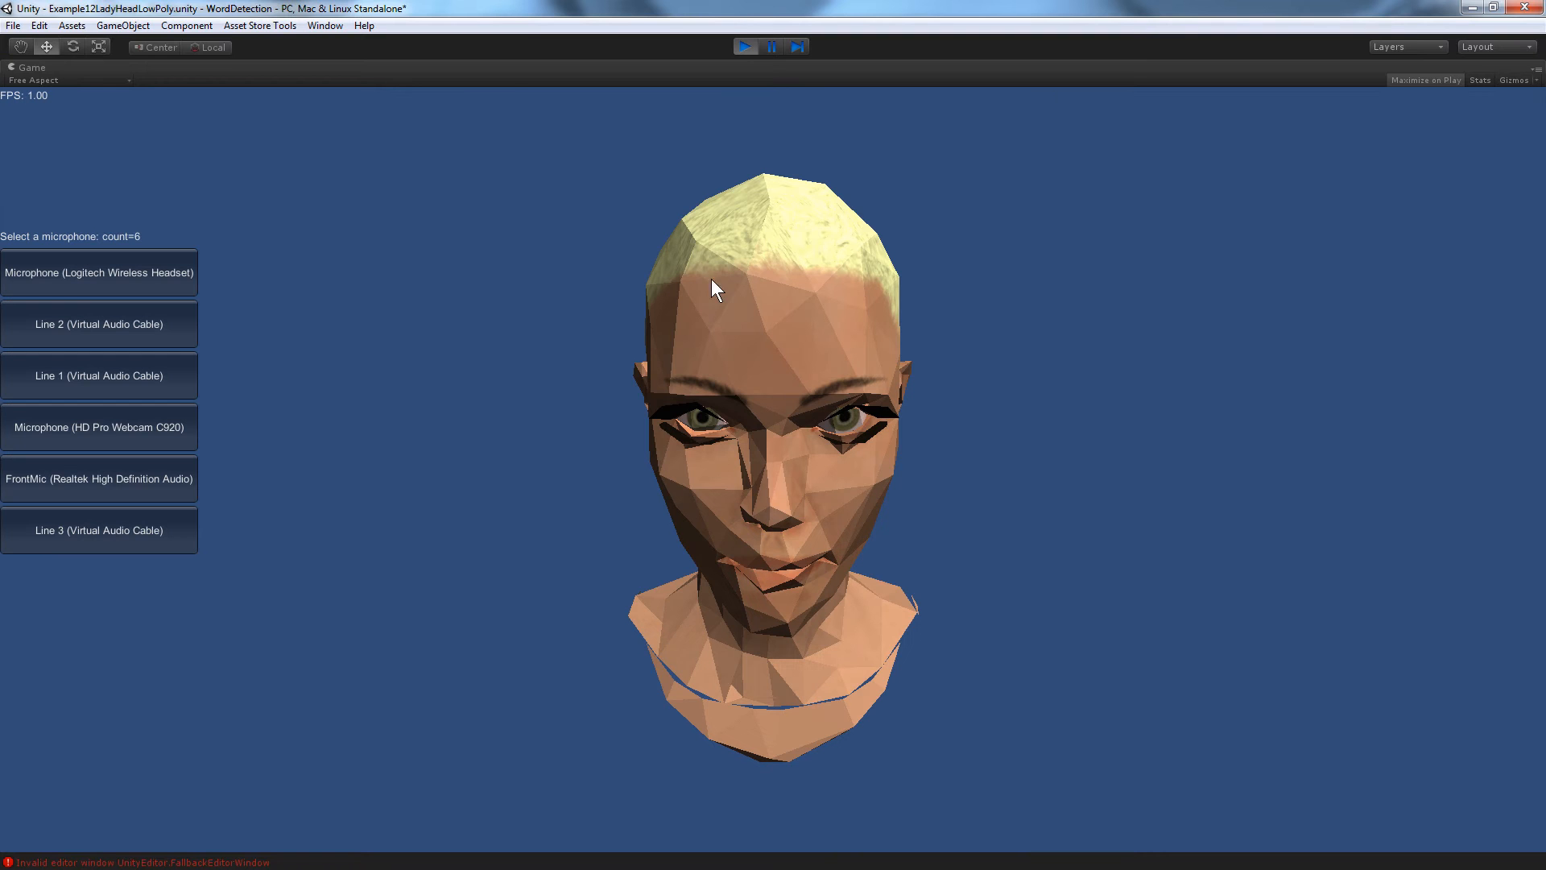
left_click(125, 279)
left_click(229, 152)
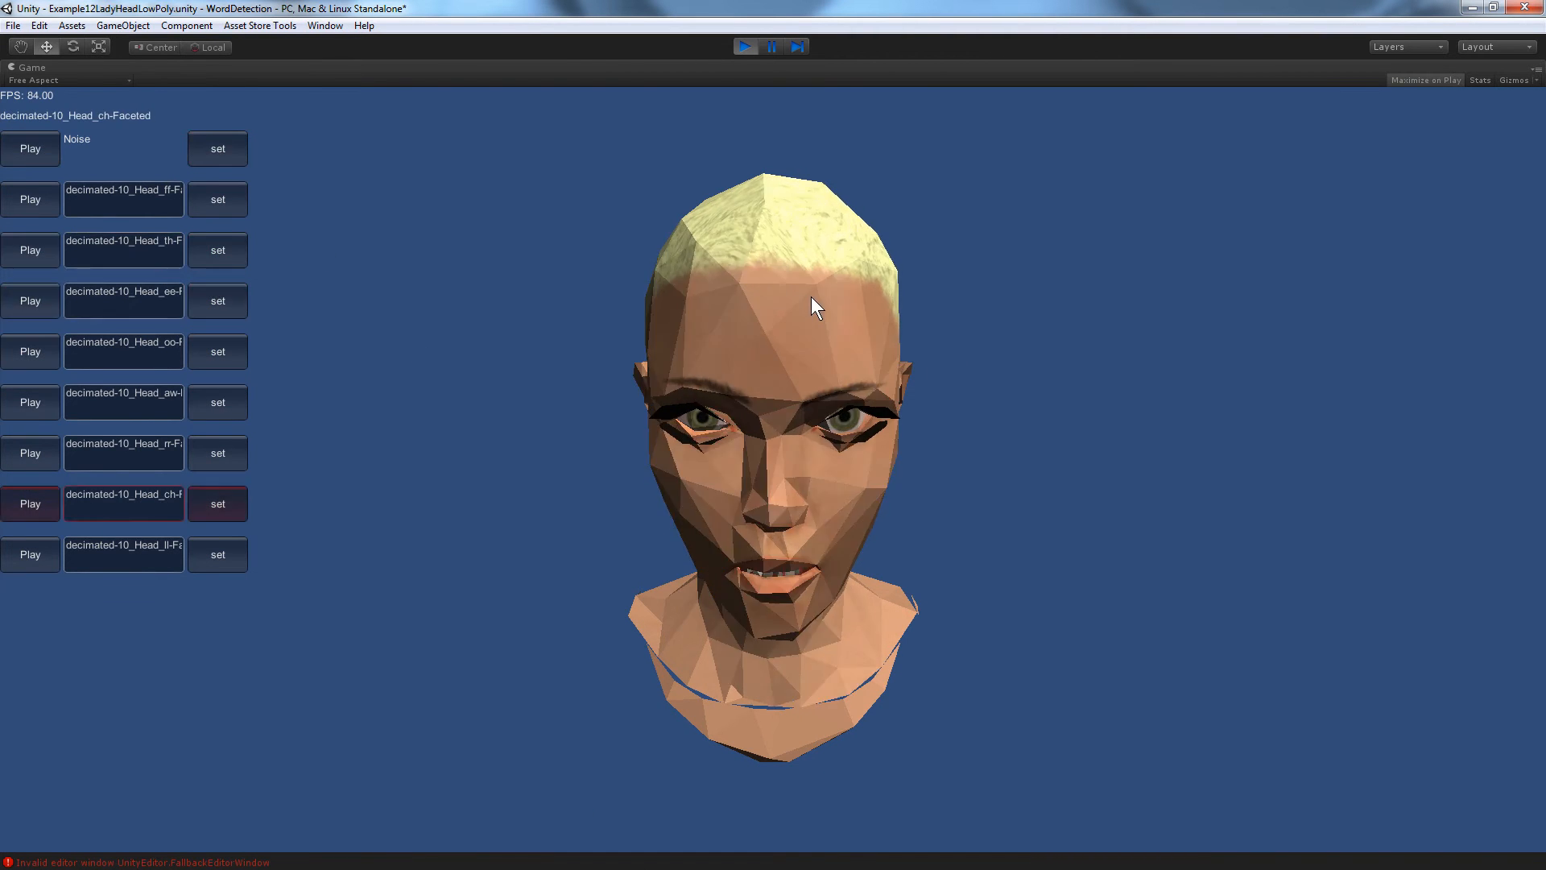
left_click(738, 46)
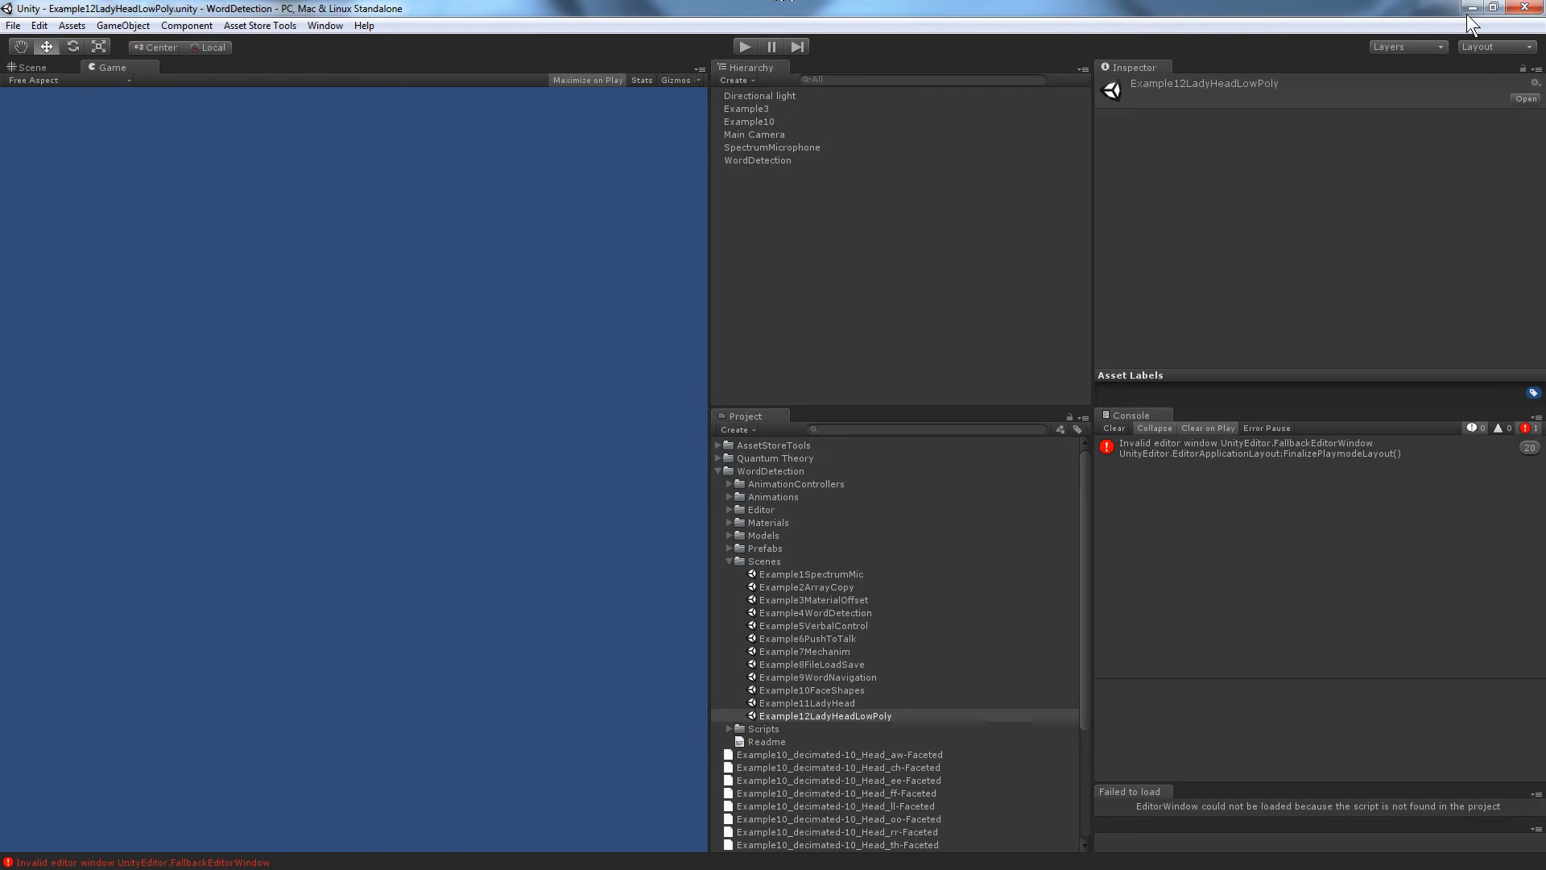
Step: Switch from the Unity projects to Mixamo Fuse and select the head's brow region for customizing
left_click(1472, 8)
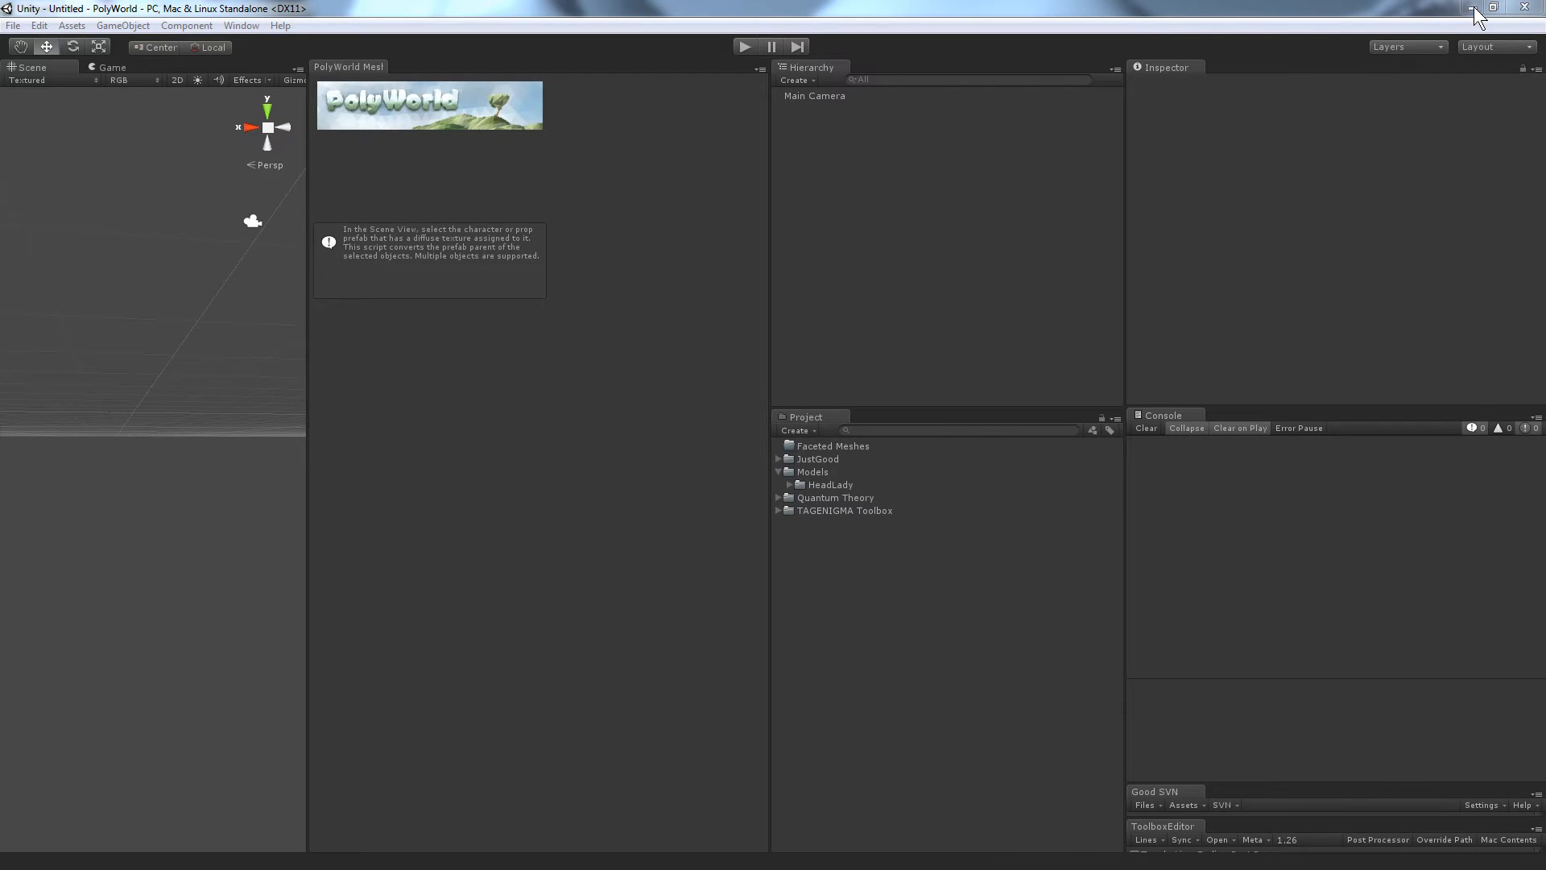
left_click(1472, 8)
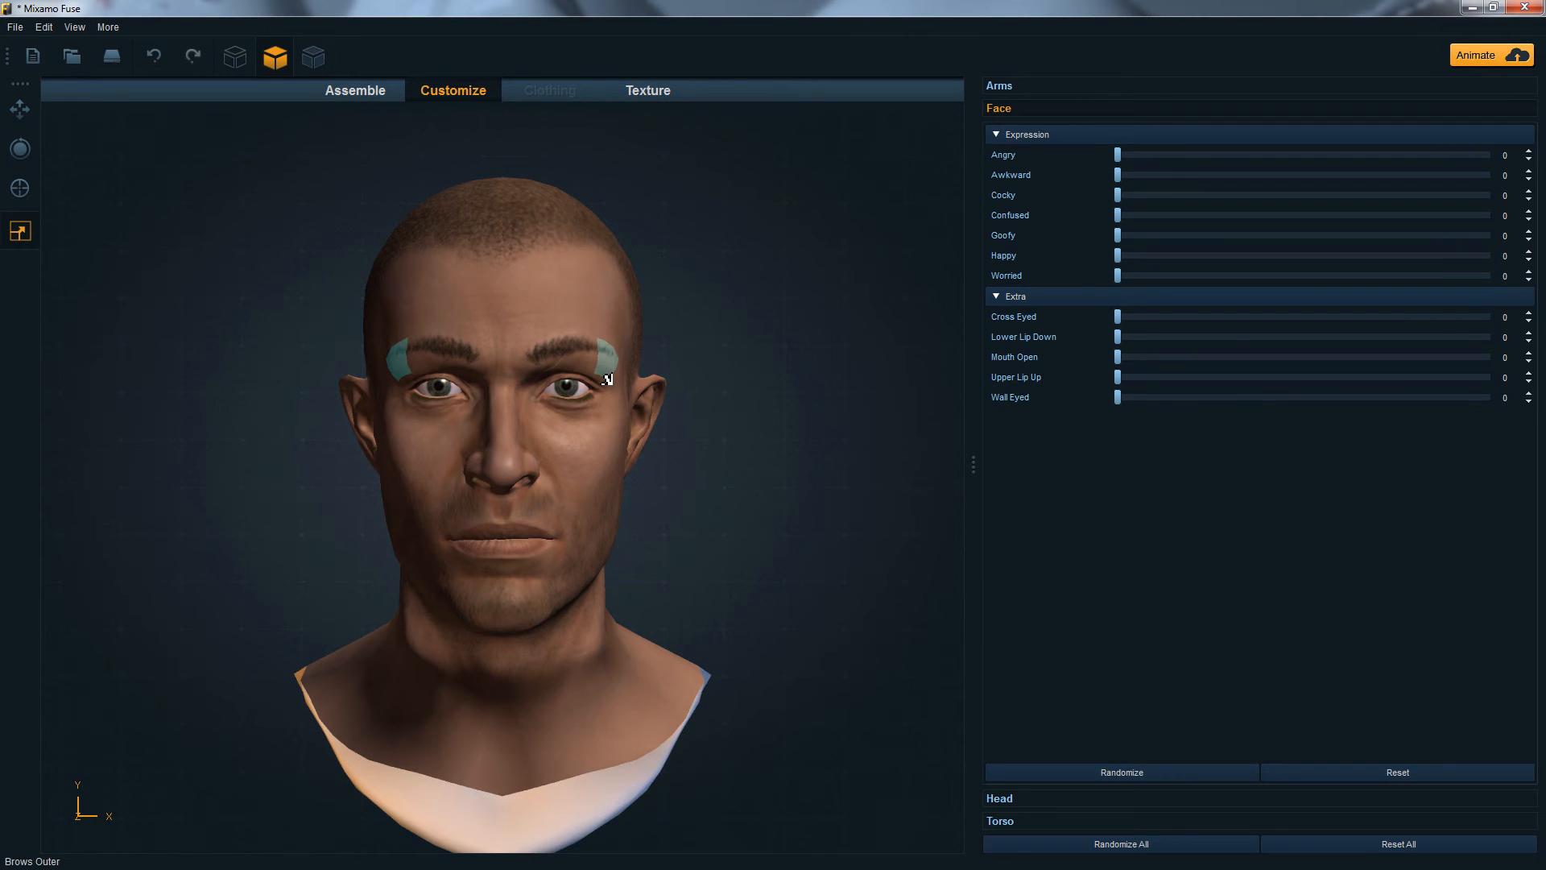
left_click(568, 313)
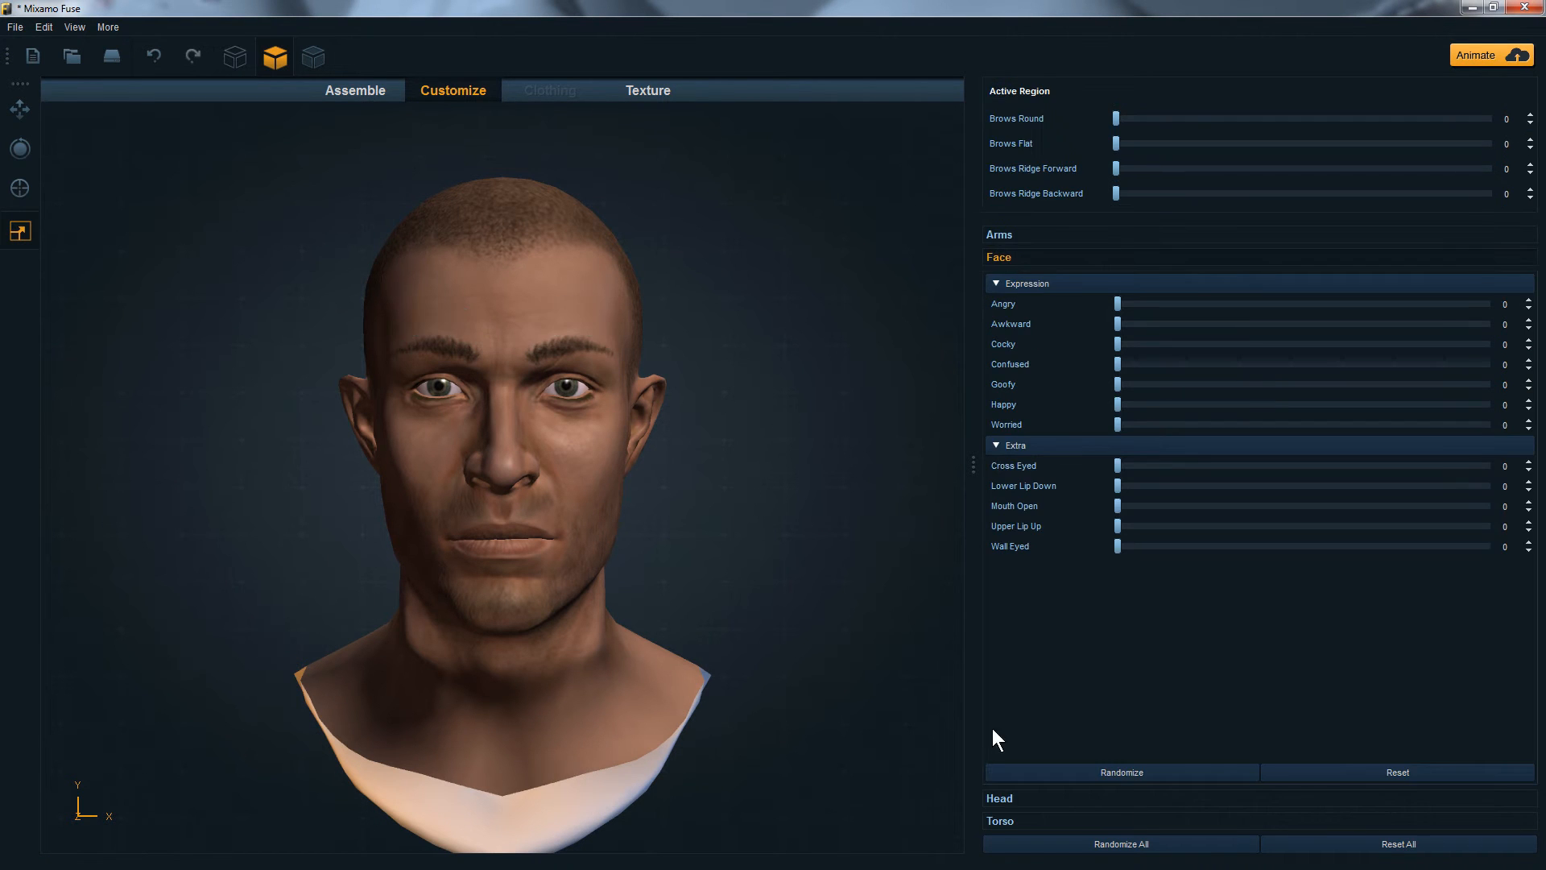
Step: Randomize all of the character's shape and expression settings repeatedly to produce a new face
left_click(1132, 850)
left_click(1132, 850)
left_click(1132, 850)
left_click(1133, 850)
left_click(1132, 850)
left_click(1132, 850)
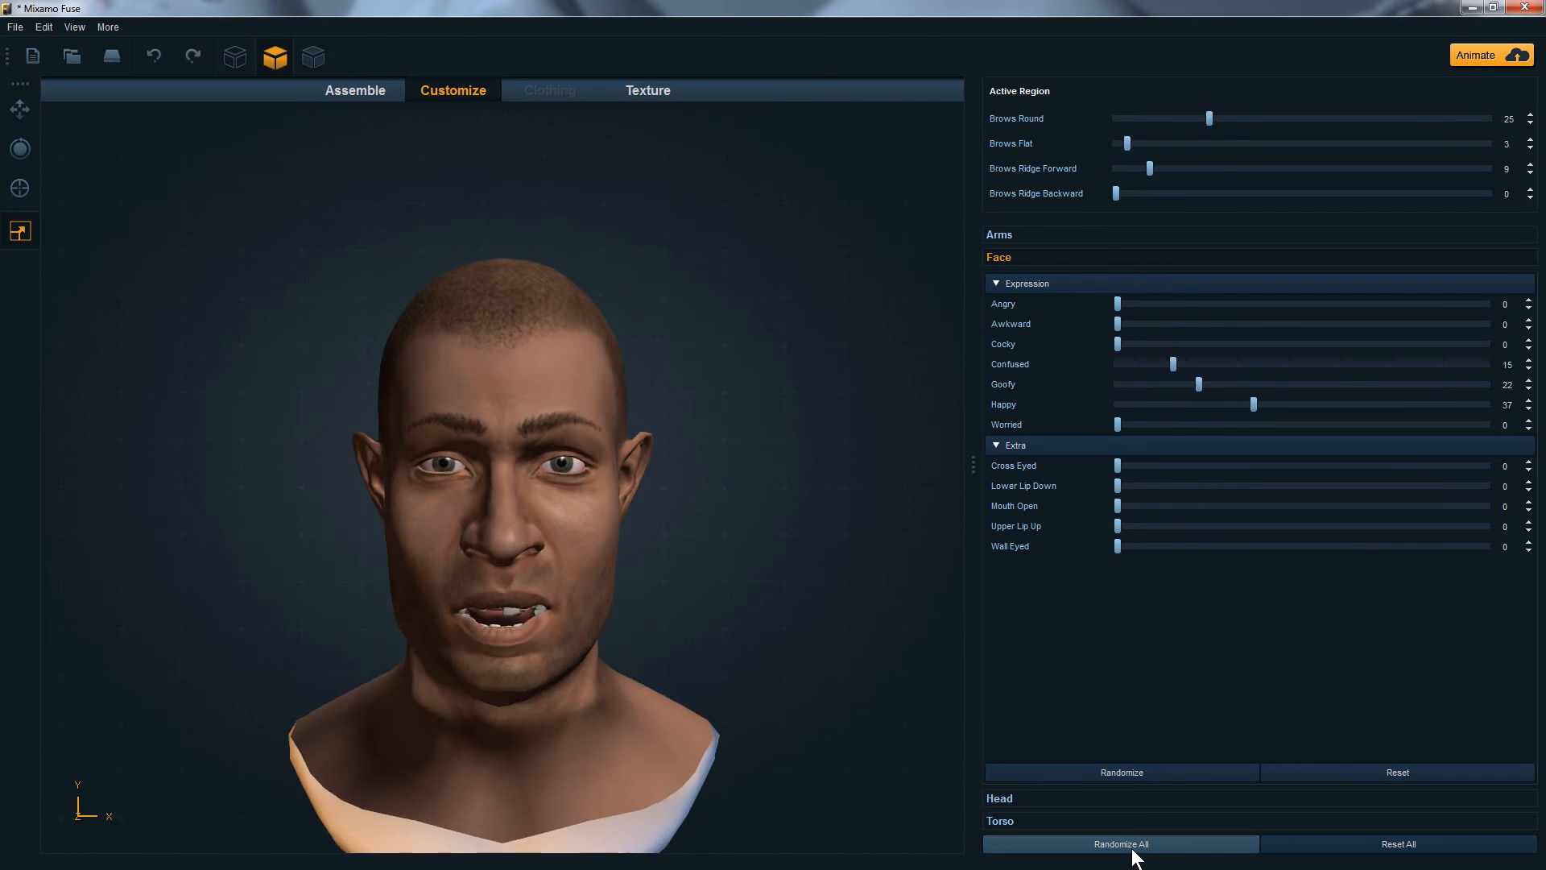
left_click(1133, 850)
left_click(1133, 849)
left_click(1132, 849)
left_click(1132, 850)
left_click(1132, 849)
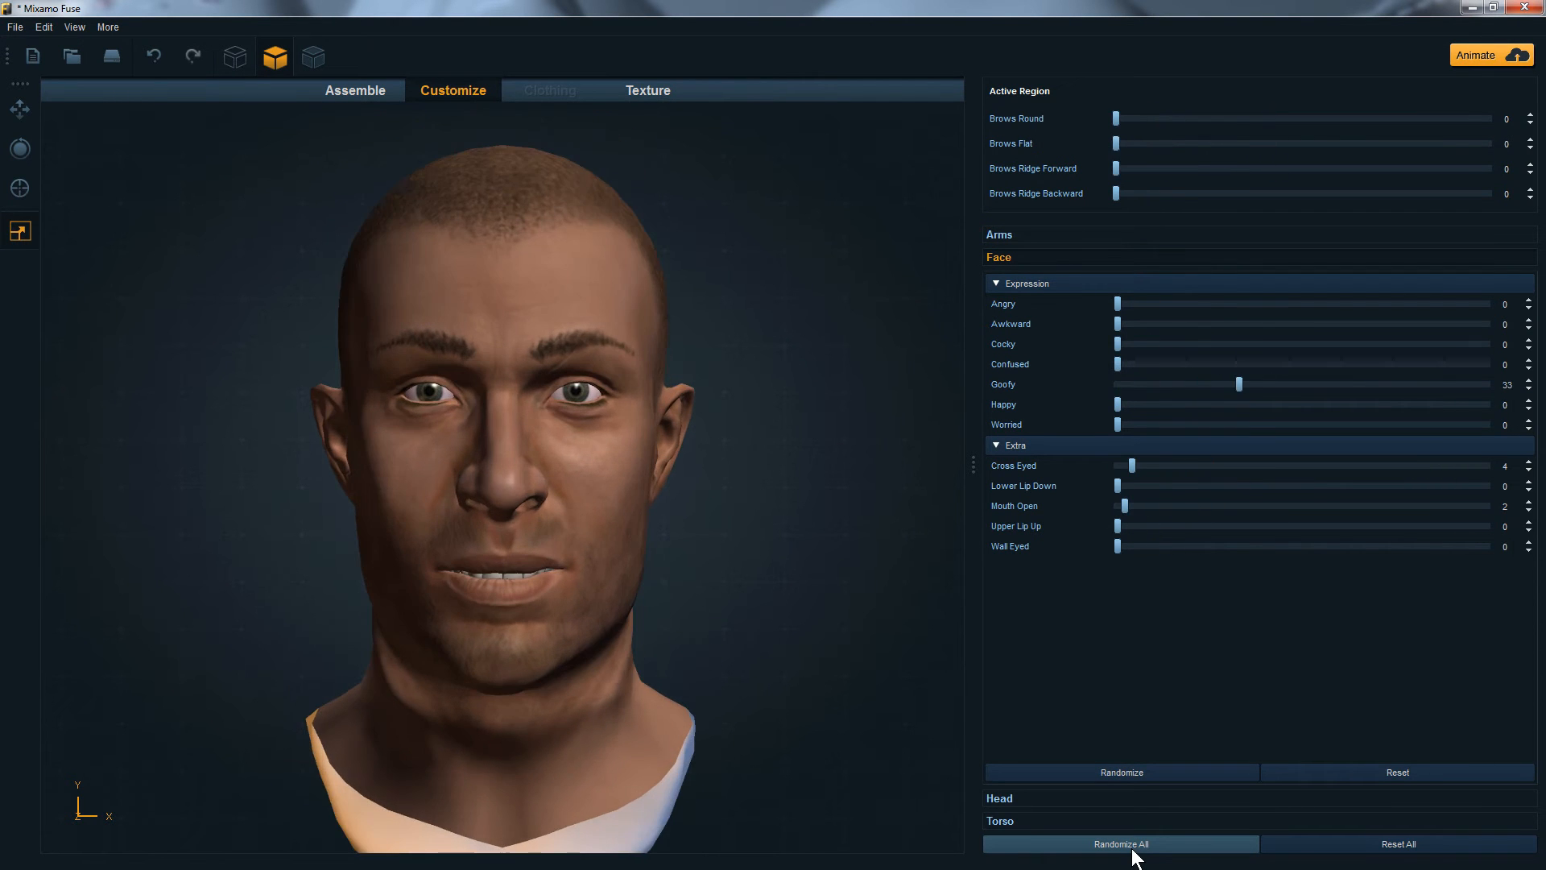
left_click(1133, 850)
left_click(1133, 850)
left_click(1133, 849)
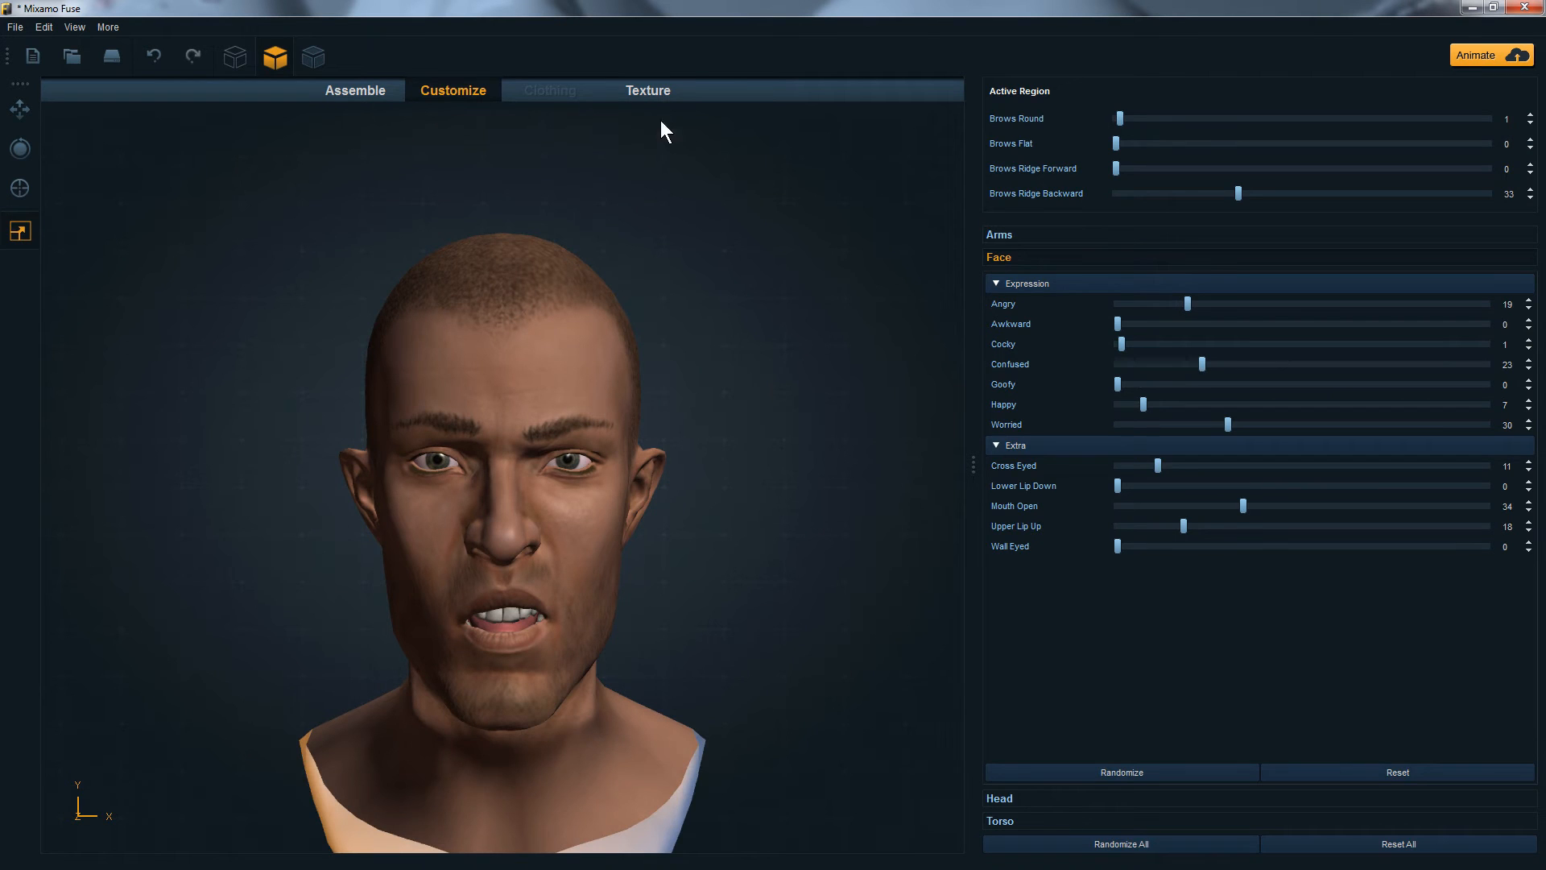
Step: Switch to texture editing and select the head to edit its Mixamo Body Substance
left_click(650, 89)
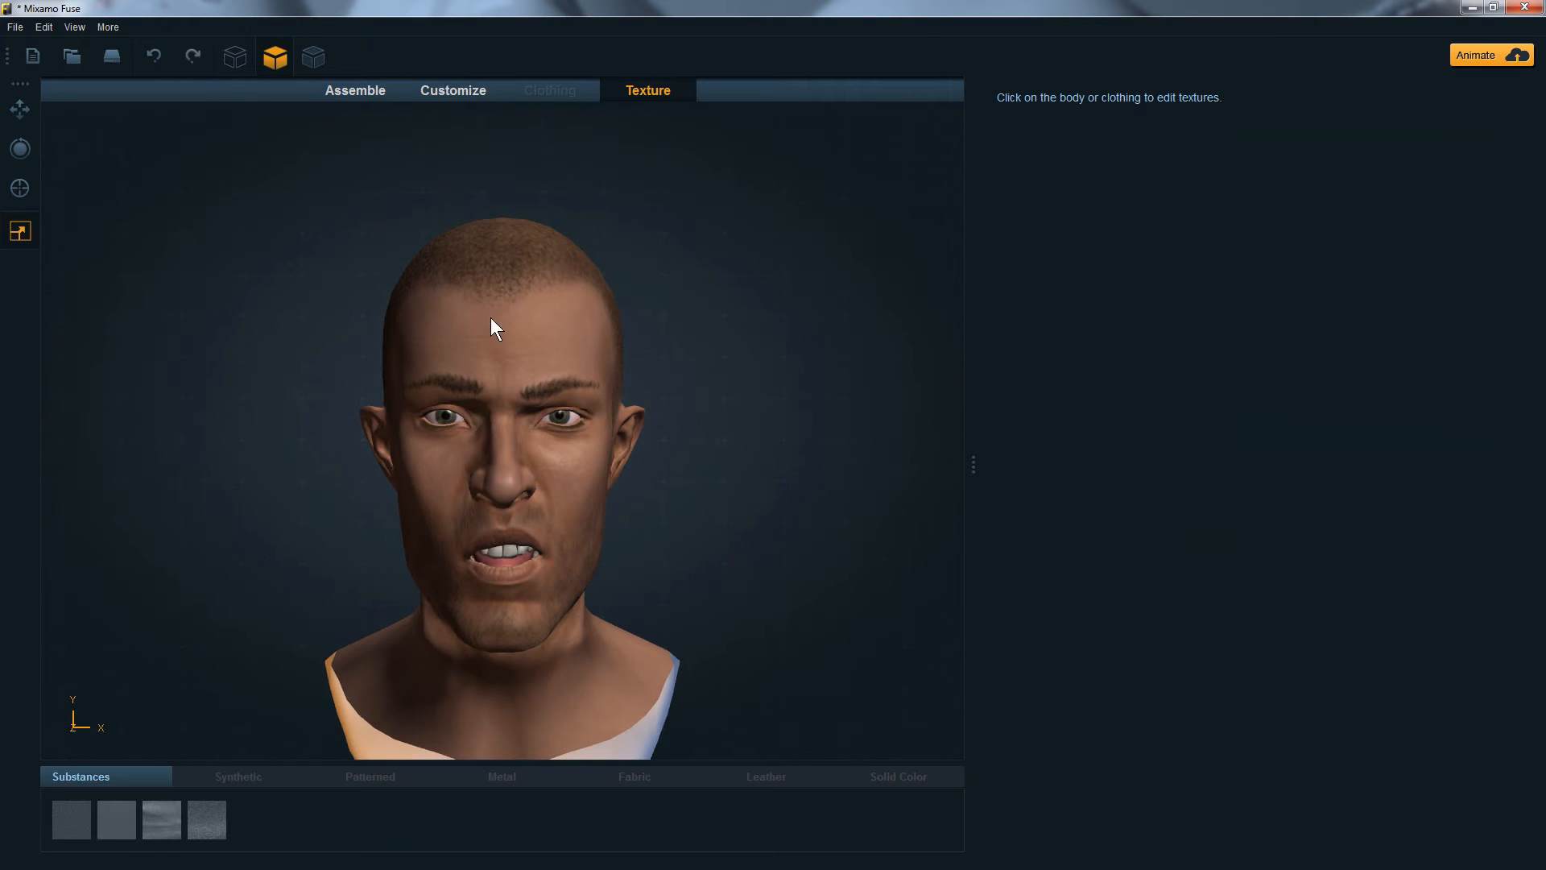
left_click(529, 331)
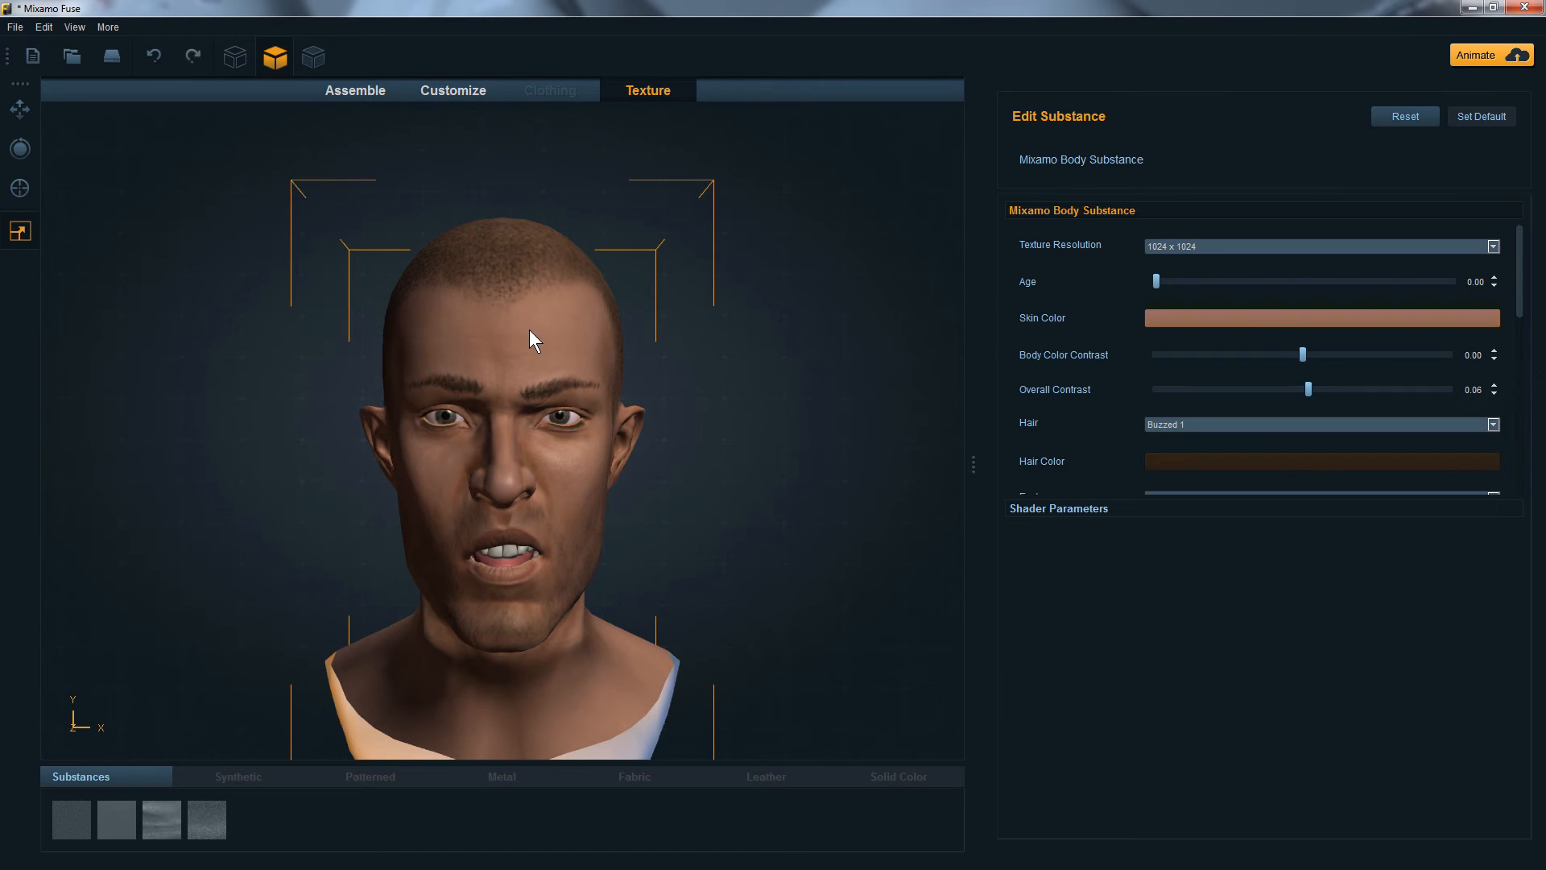
left_click(1255, 318)
left_click_drag(892, 430, 911, 355)
left_click(911, 363)
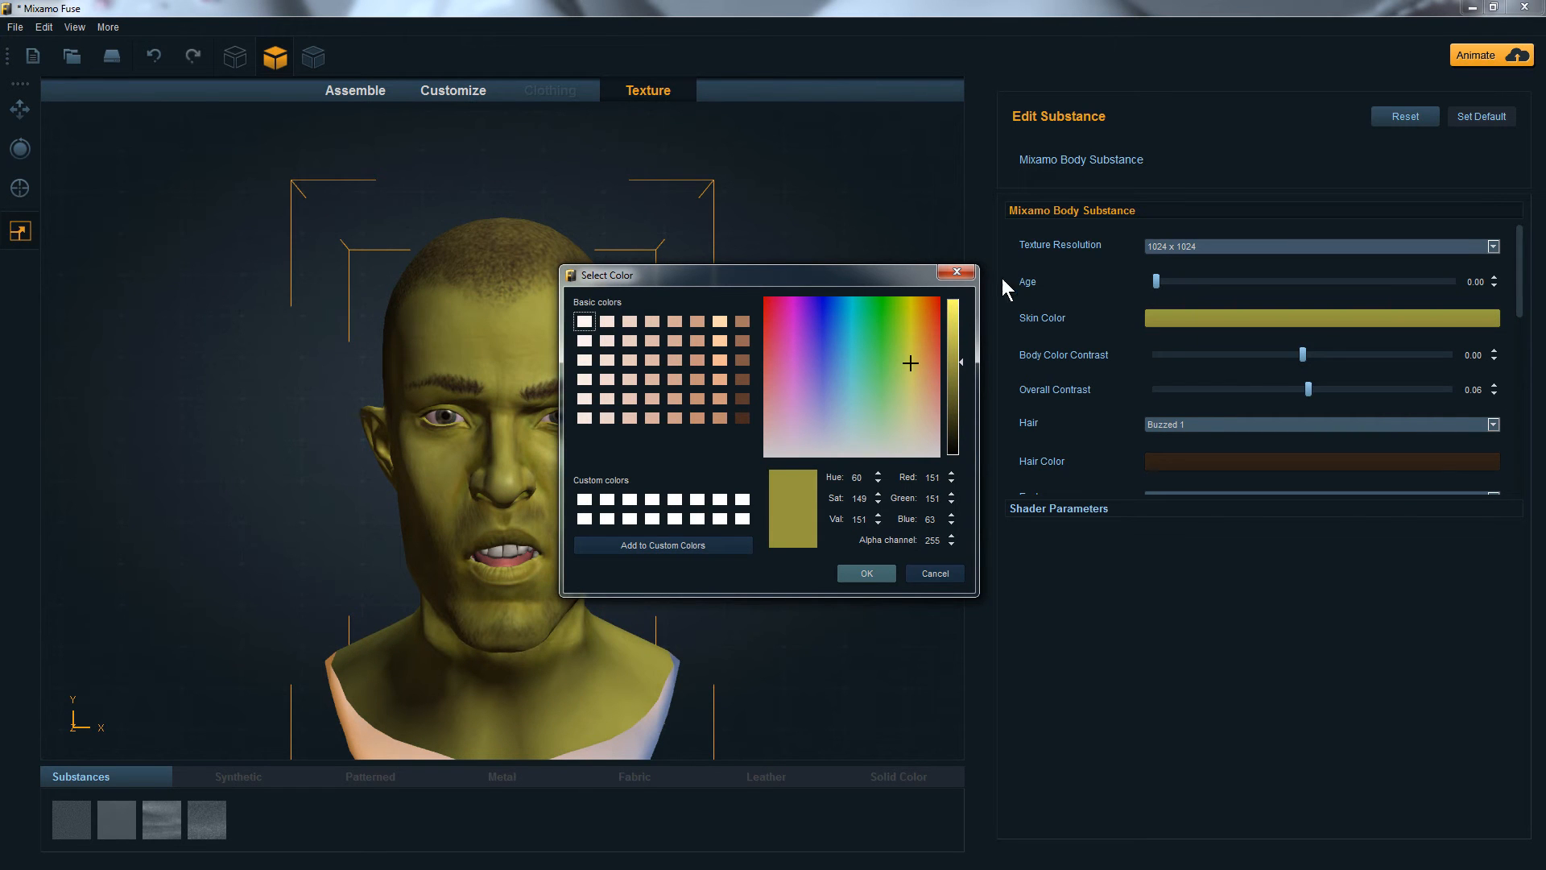
left_click(969, 274)
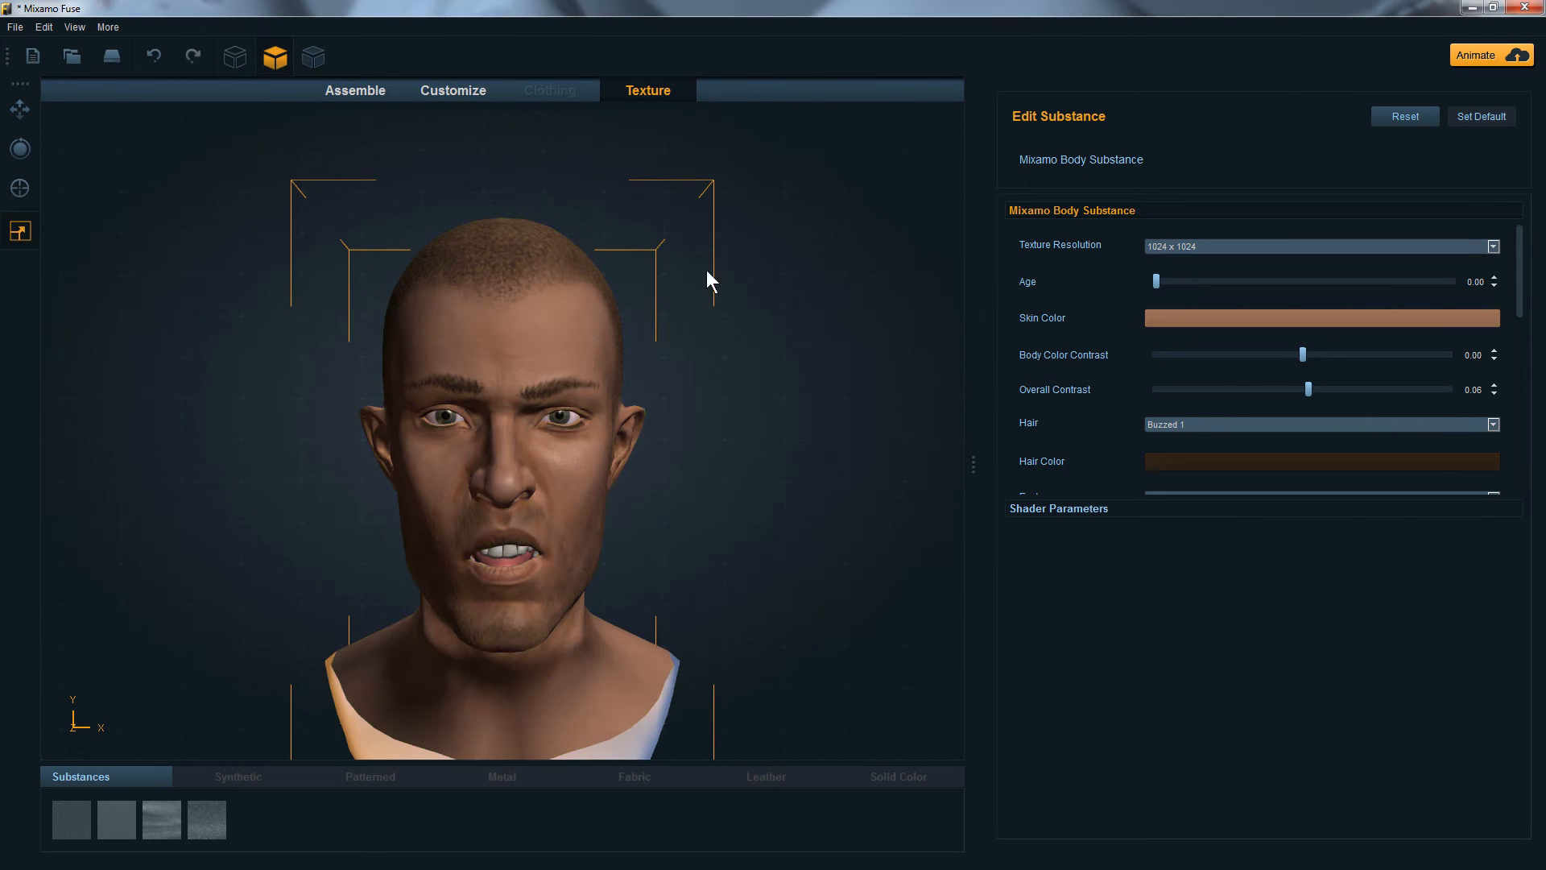
Step: Set the body's skin color to green with red 95, green 151 and blue 31
left_click(1217, 317)
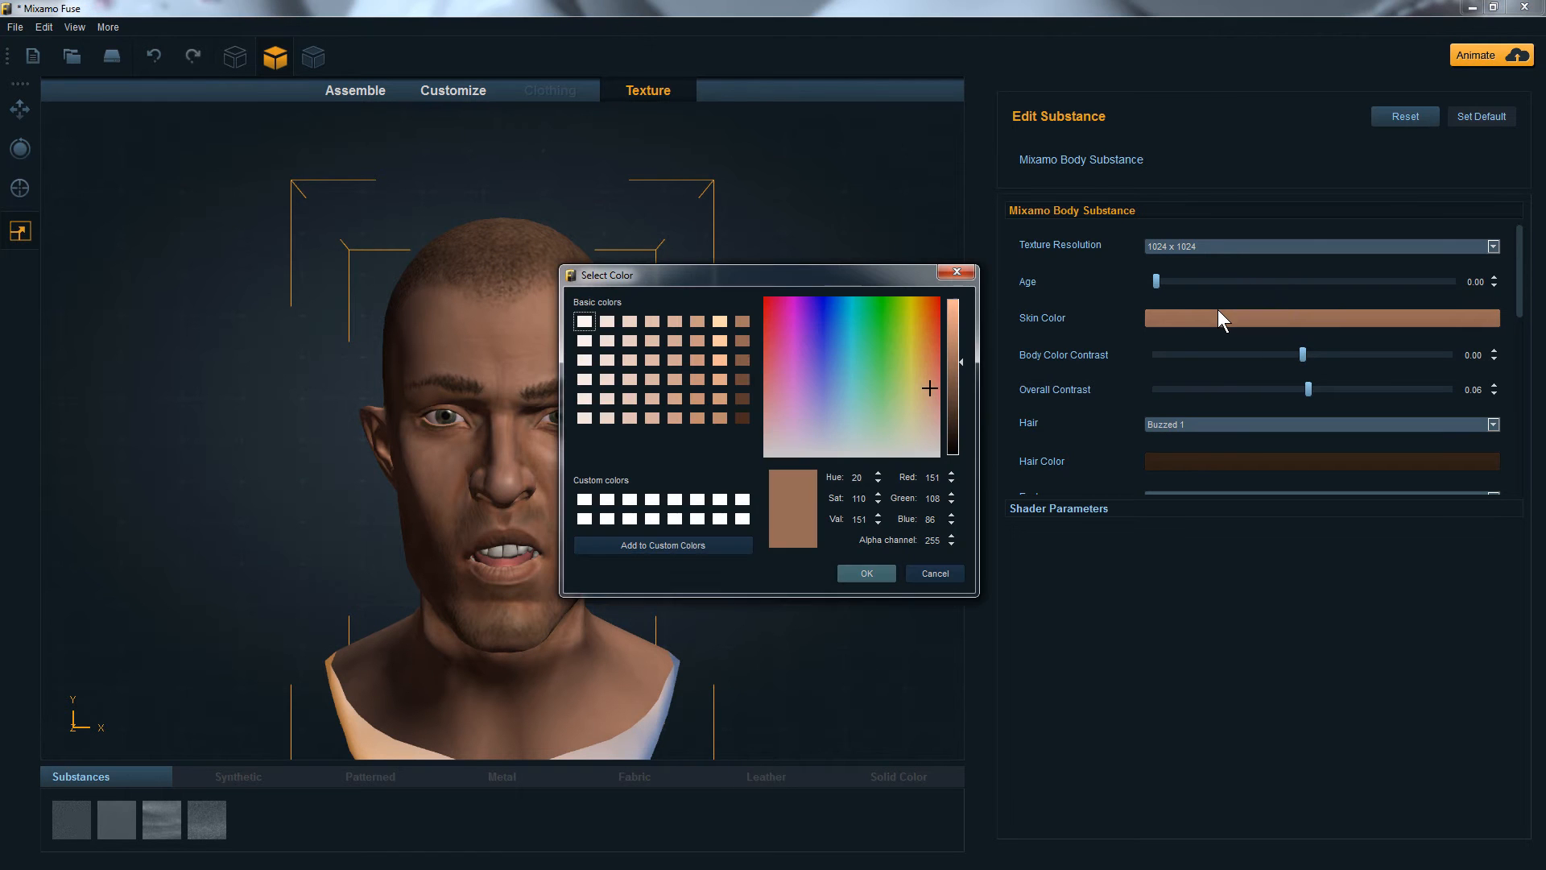
left_click(896, 330)
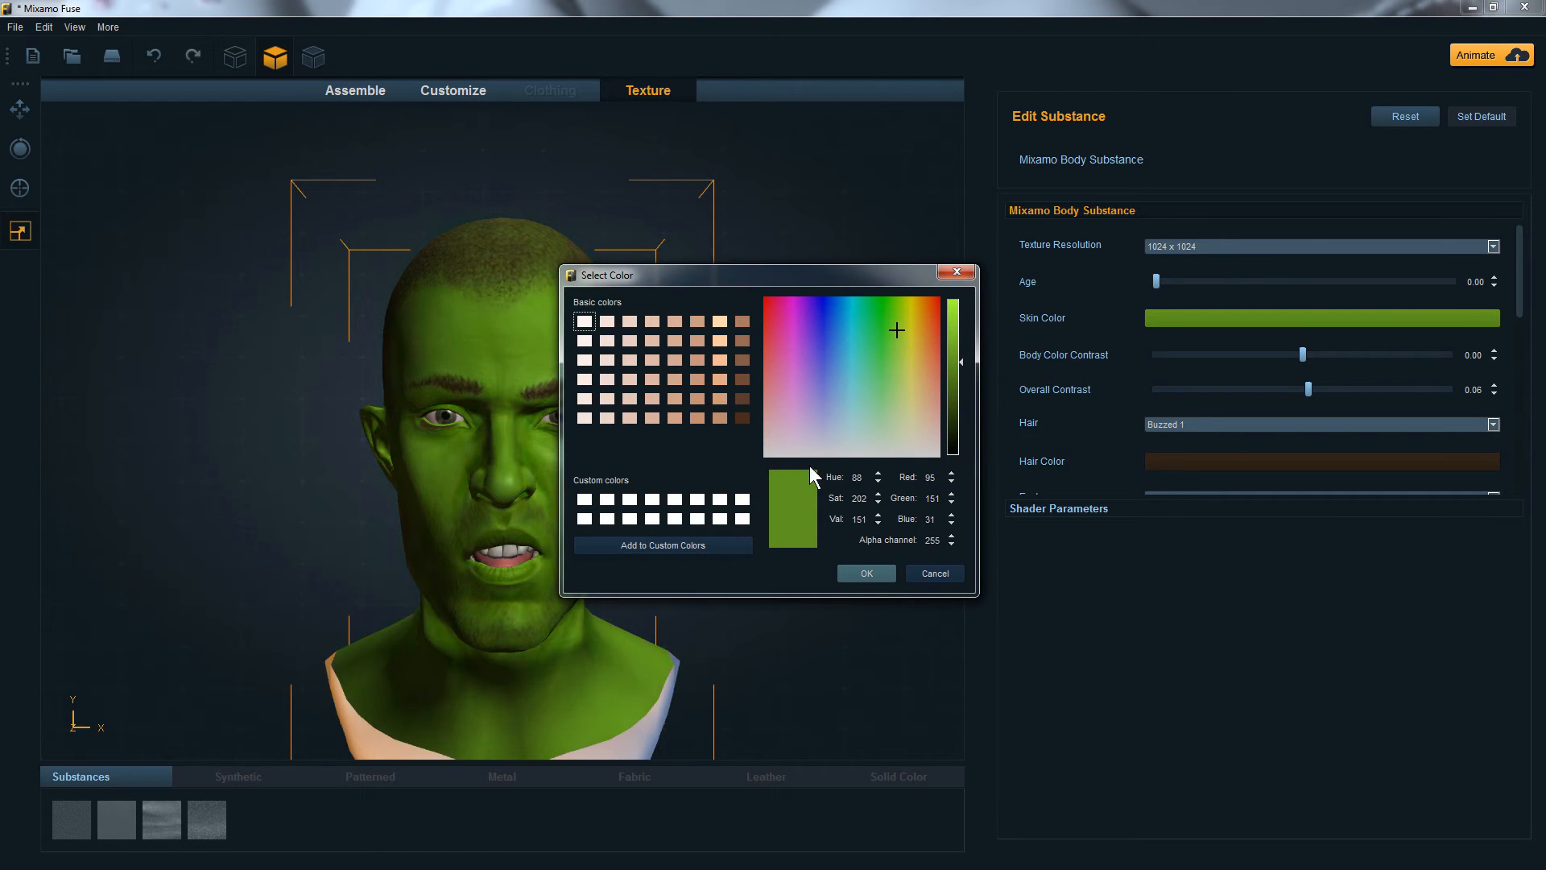
left_click(862, 574)
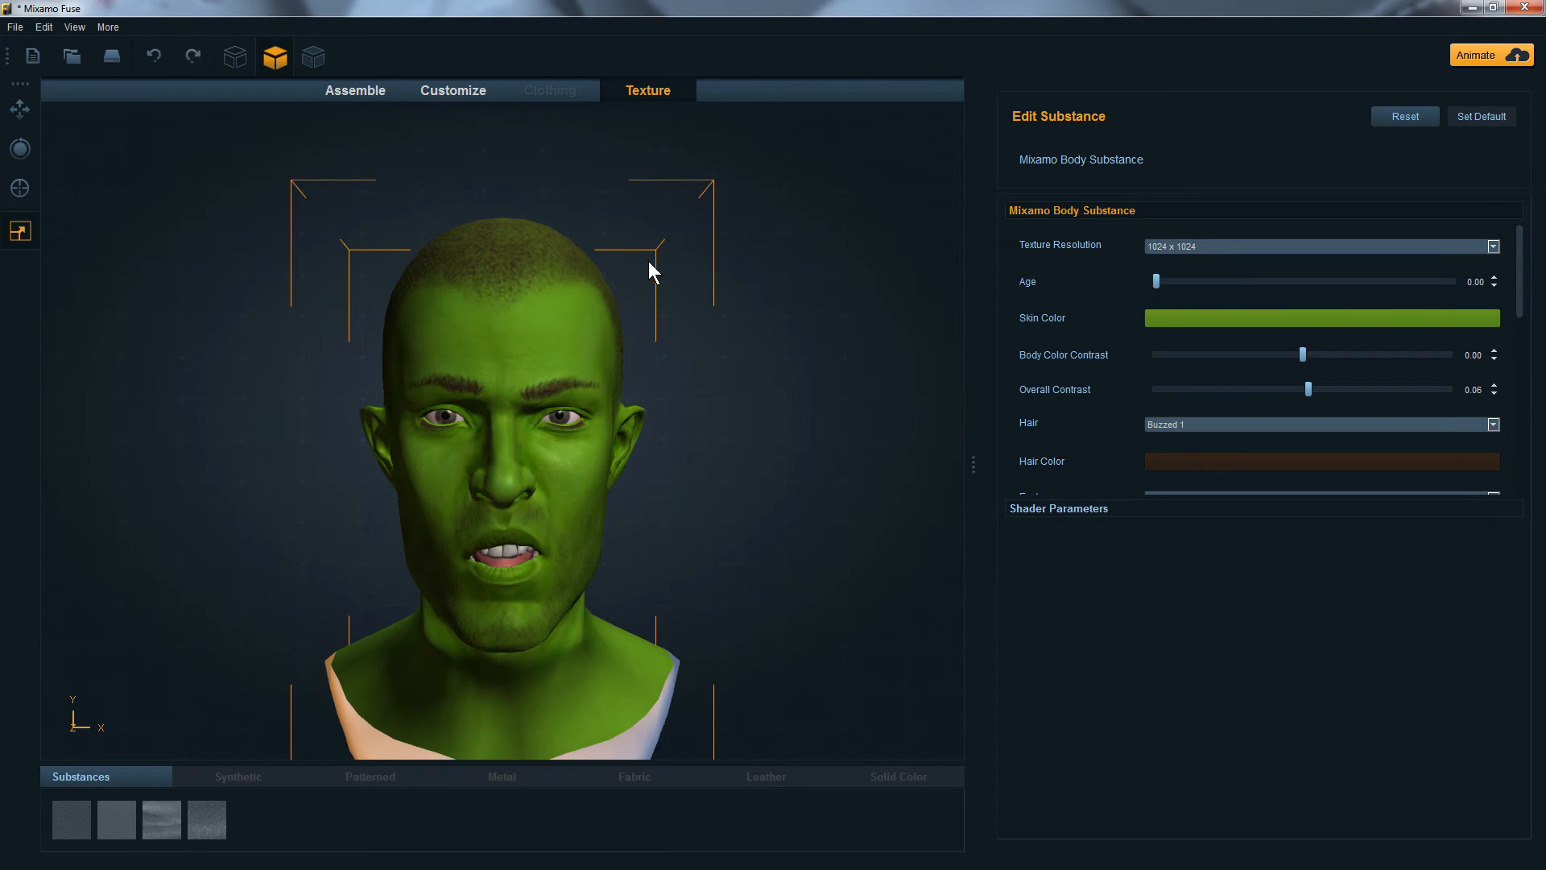
Step: Customize the mouth by setting Teeth Buck to 100, Upper Lip Up to 37 and Lower Lip Down to 100
left_click(466, 90)
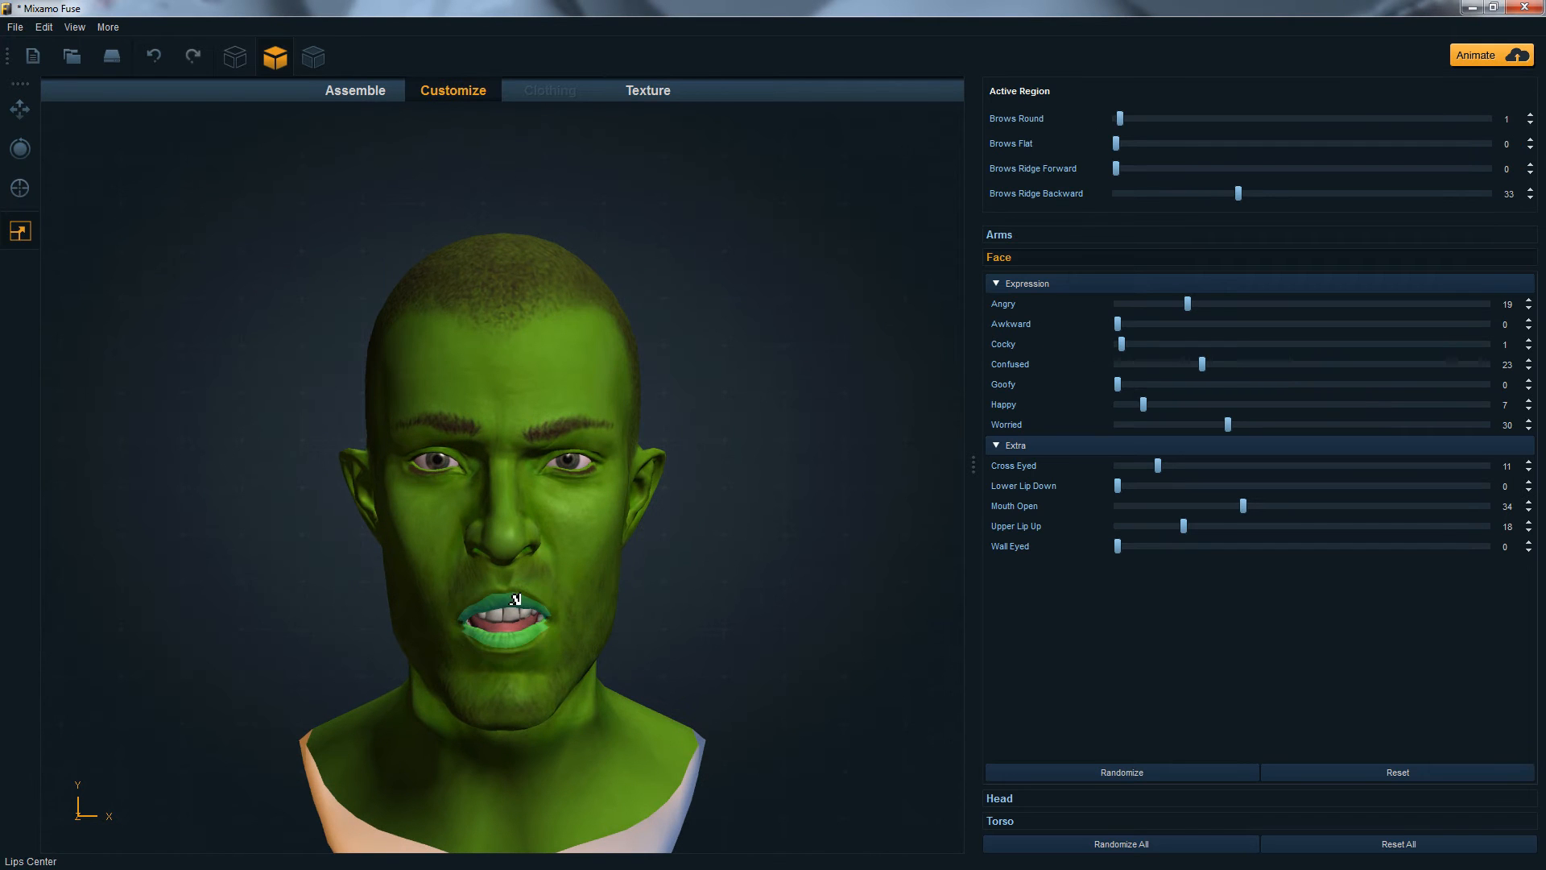
left_click(512, 615)
left_click_drag(1144, 119, 1254, 118)
left_click_drag(1350, 121, 1490, 121)
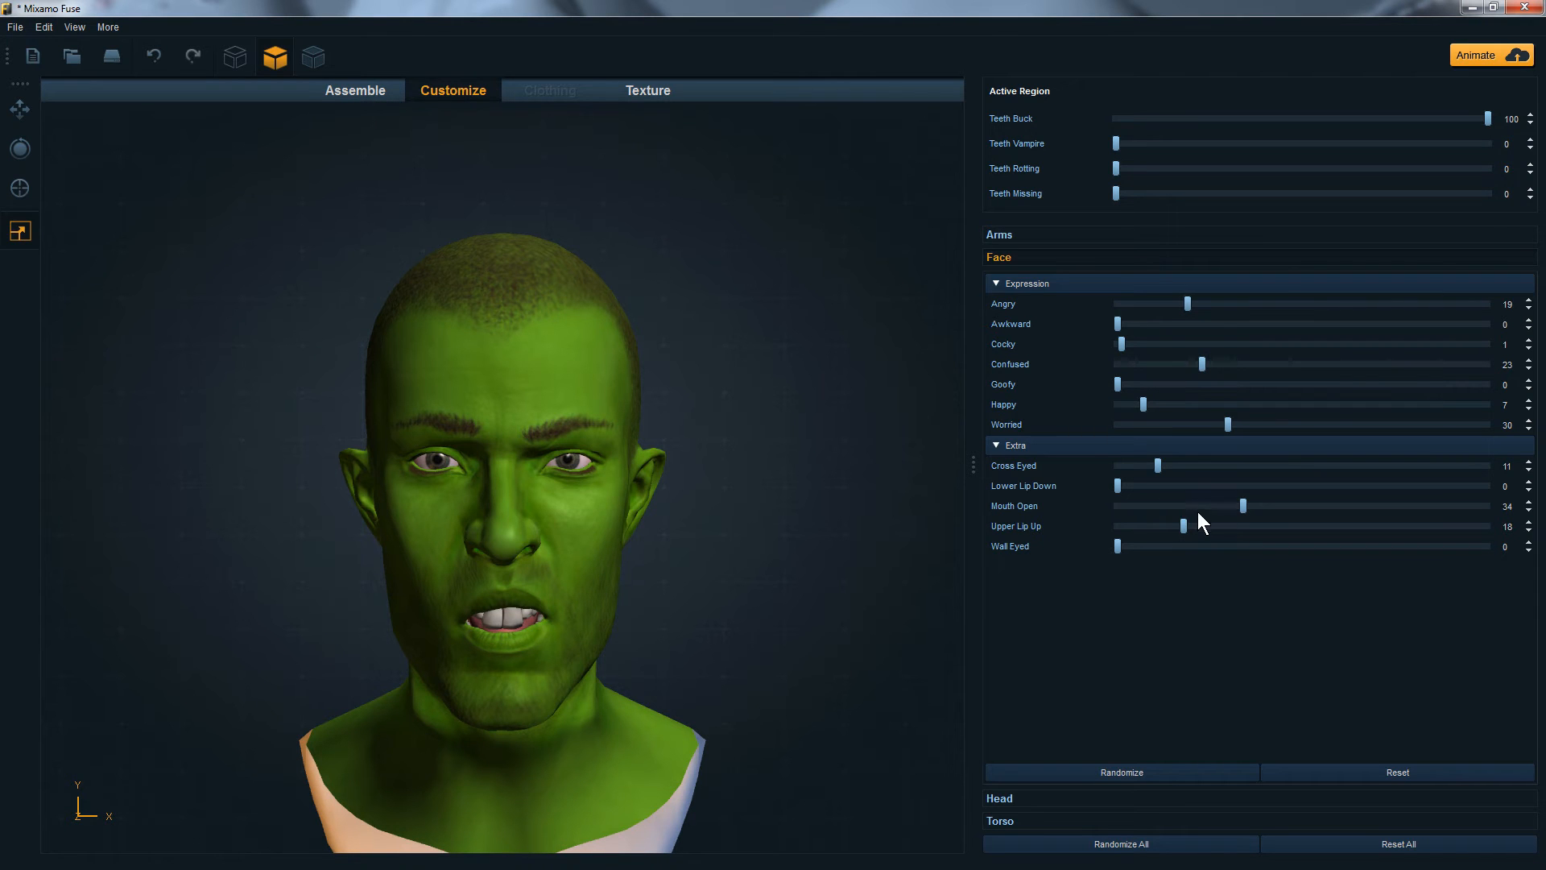
left_click_drag(1183, 525, 1257, 528)
left_click_drag(1119, 484, 1494, 485)
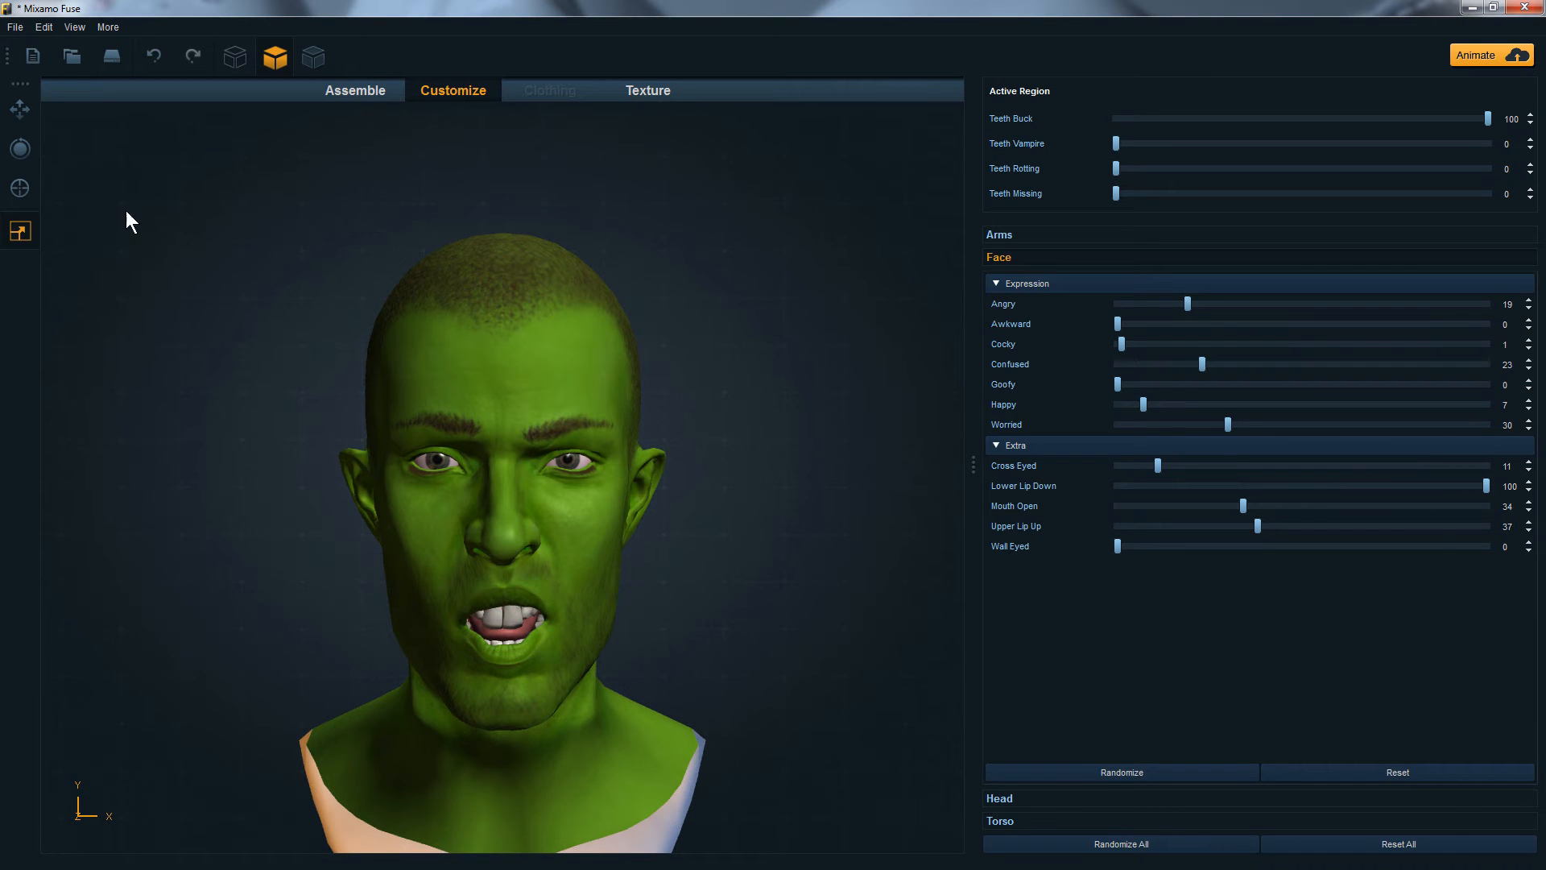
Step: Examine the model export options in Fuse and switch to MODO
left_click(13, 27)
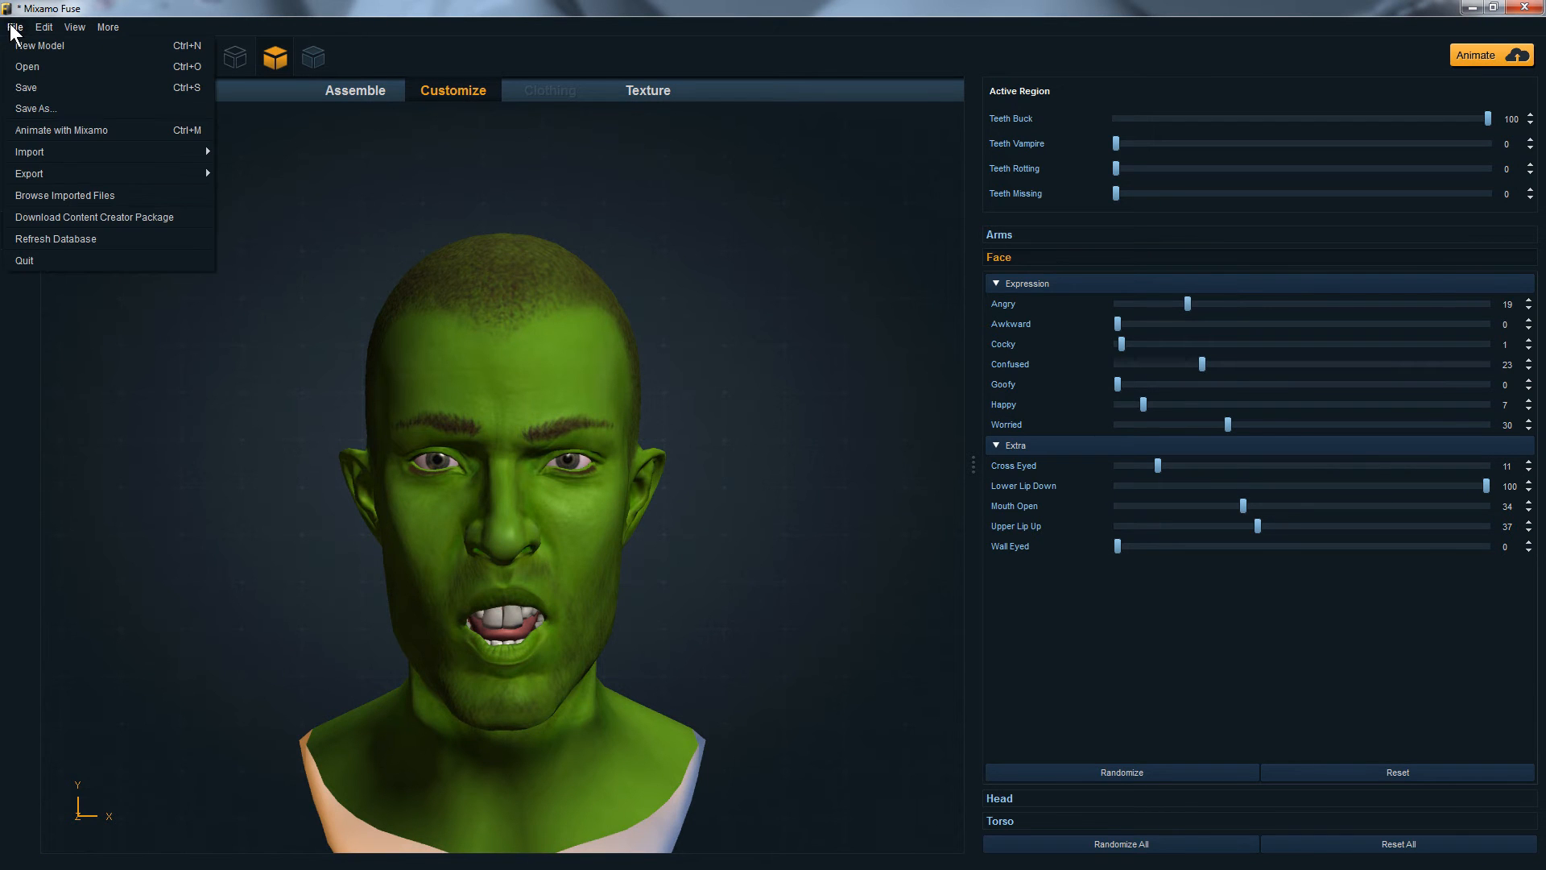
mouse_move(47, 171)
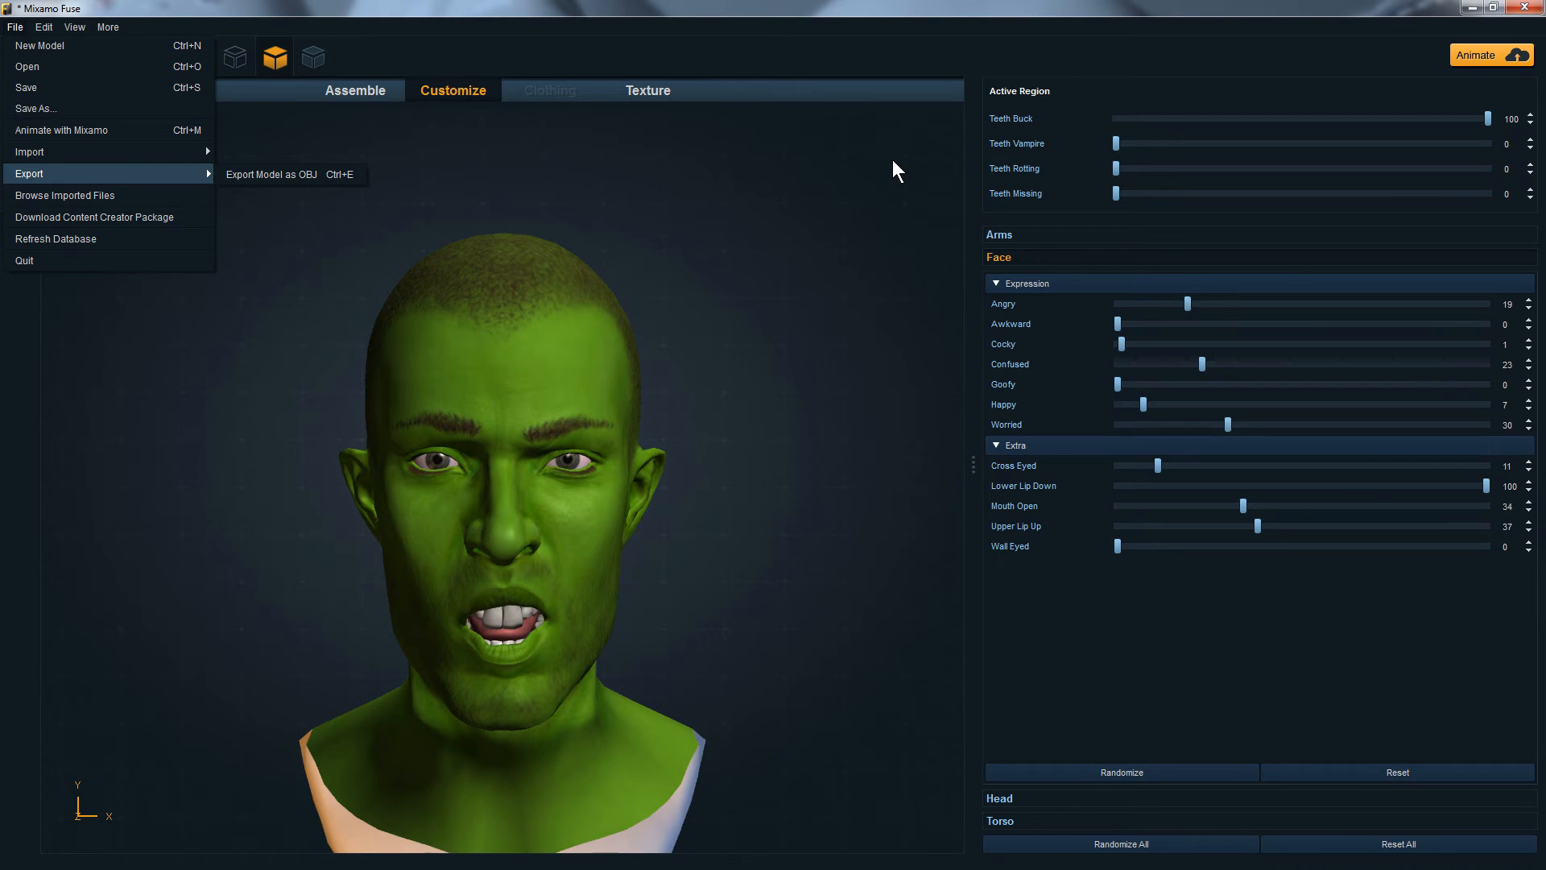
left_click(1470, 18)
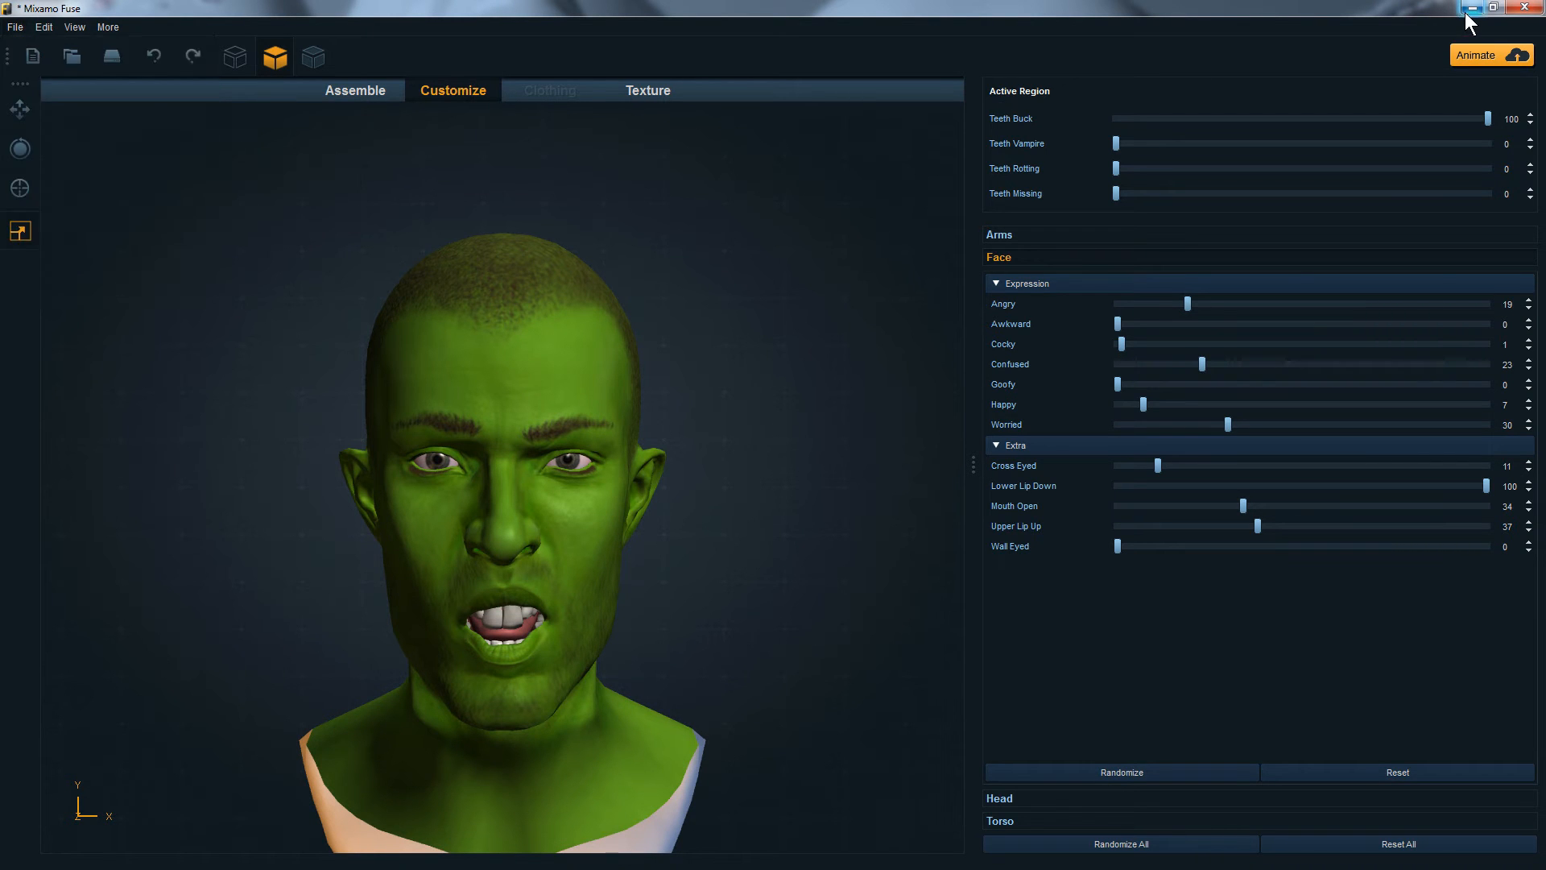
left_click(1470, 18)
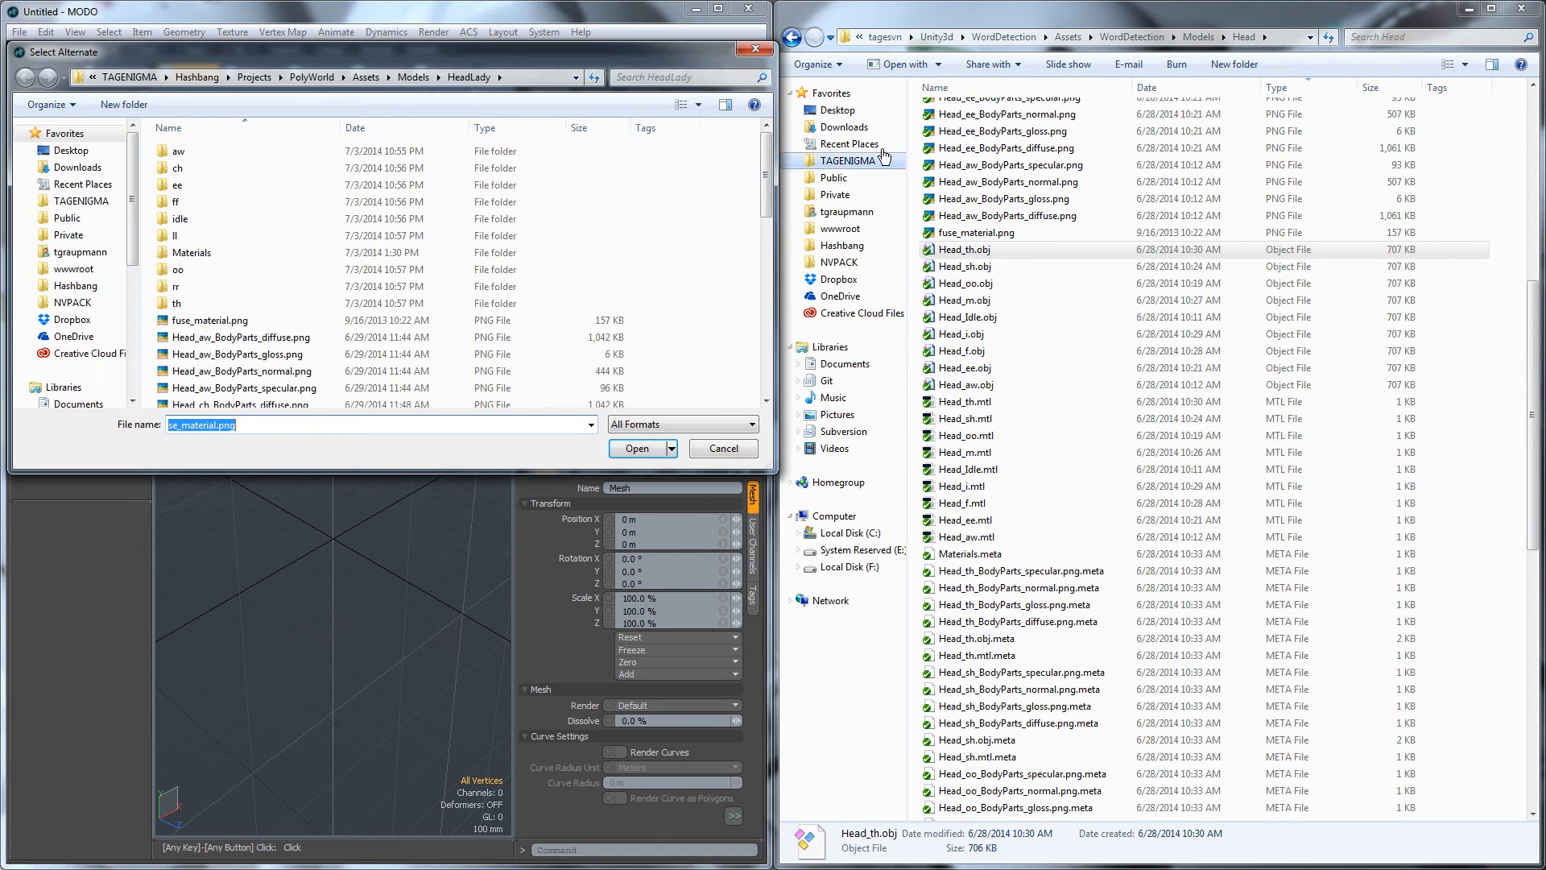
Step: Locate the missing fuse_material.png texture by prefixing its file name with the copied path of the WordDetection Models\Head folder
left_click(976, 251)
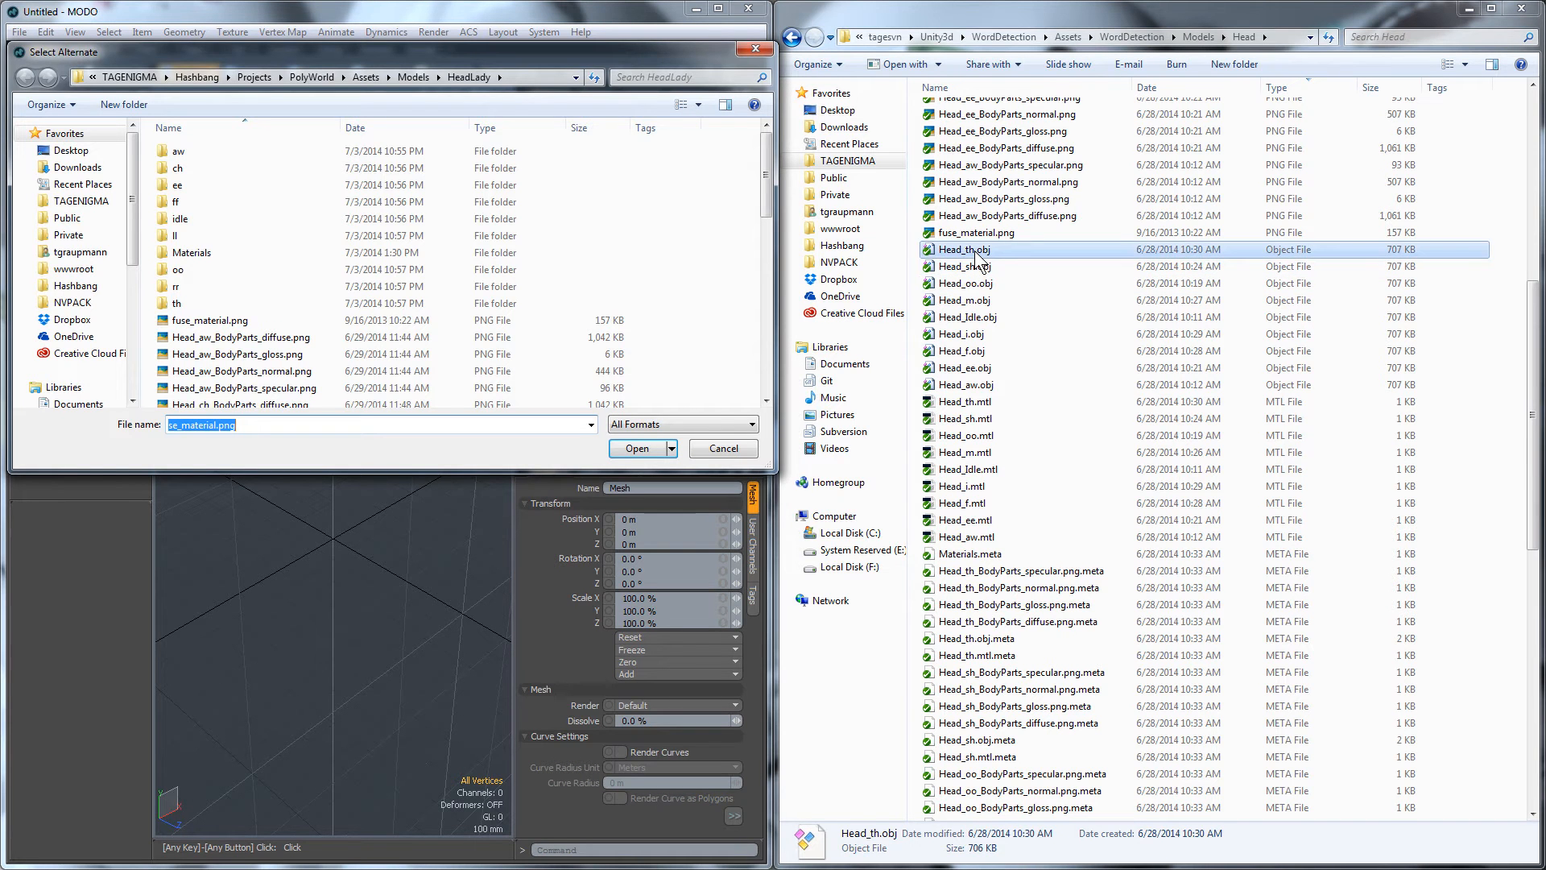
left_click(1292, 38)
key("ctrl+c")
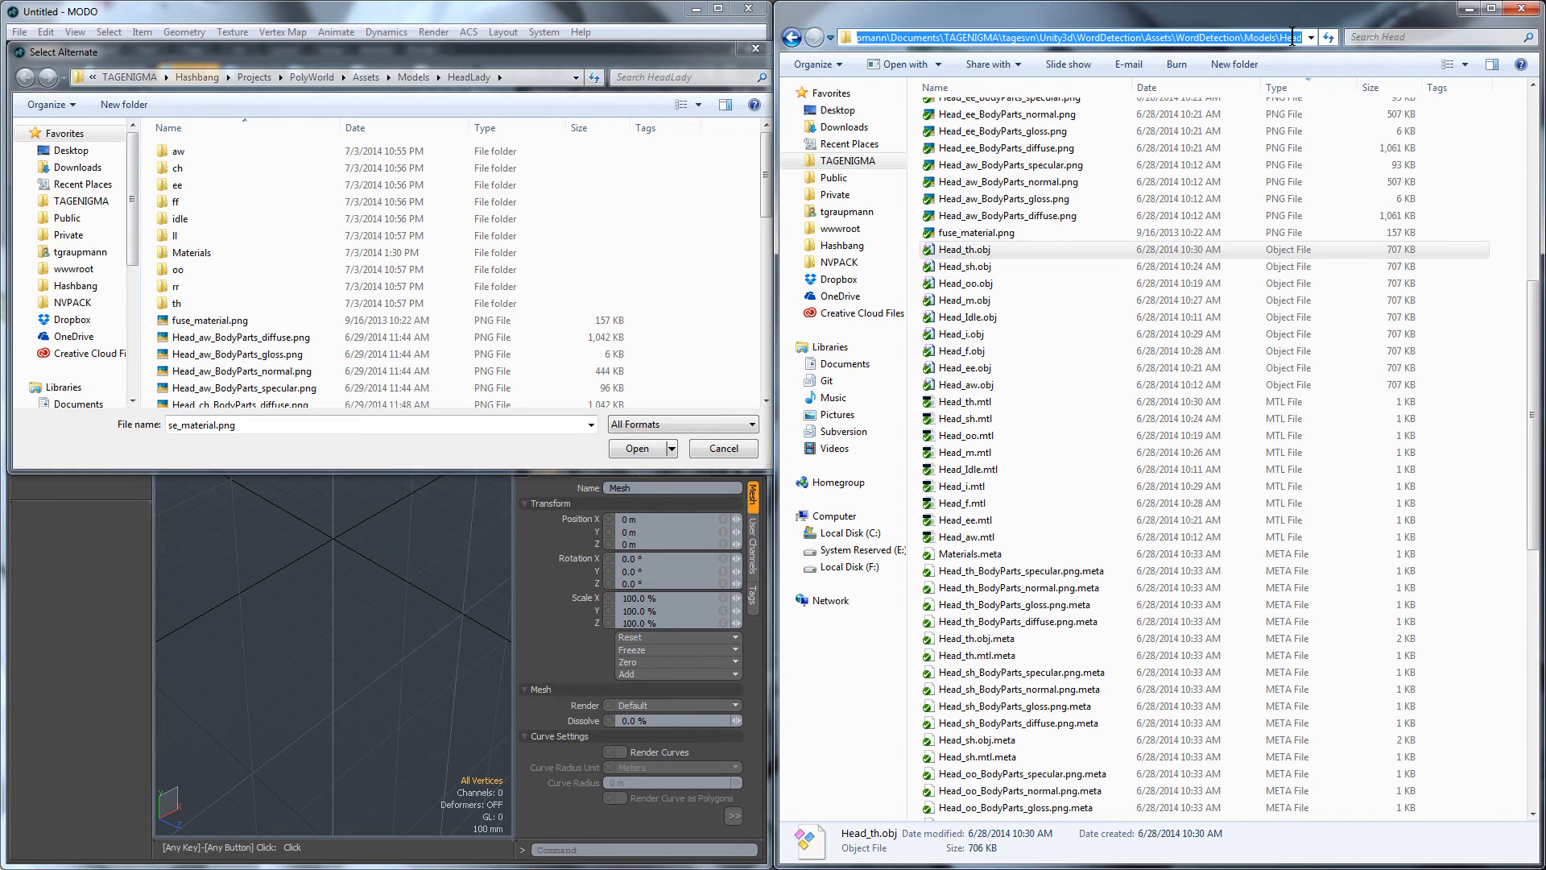
left_click(309, 428)
key("Home")
key("ctrl+v")
type("\\")
key("Return")
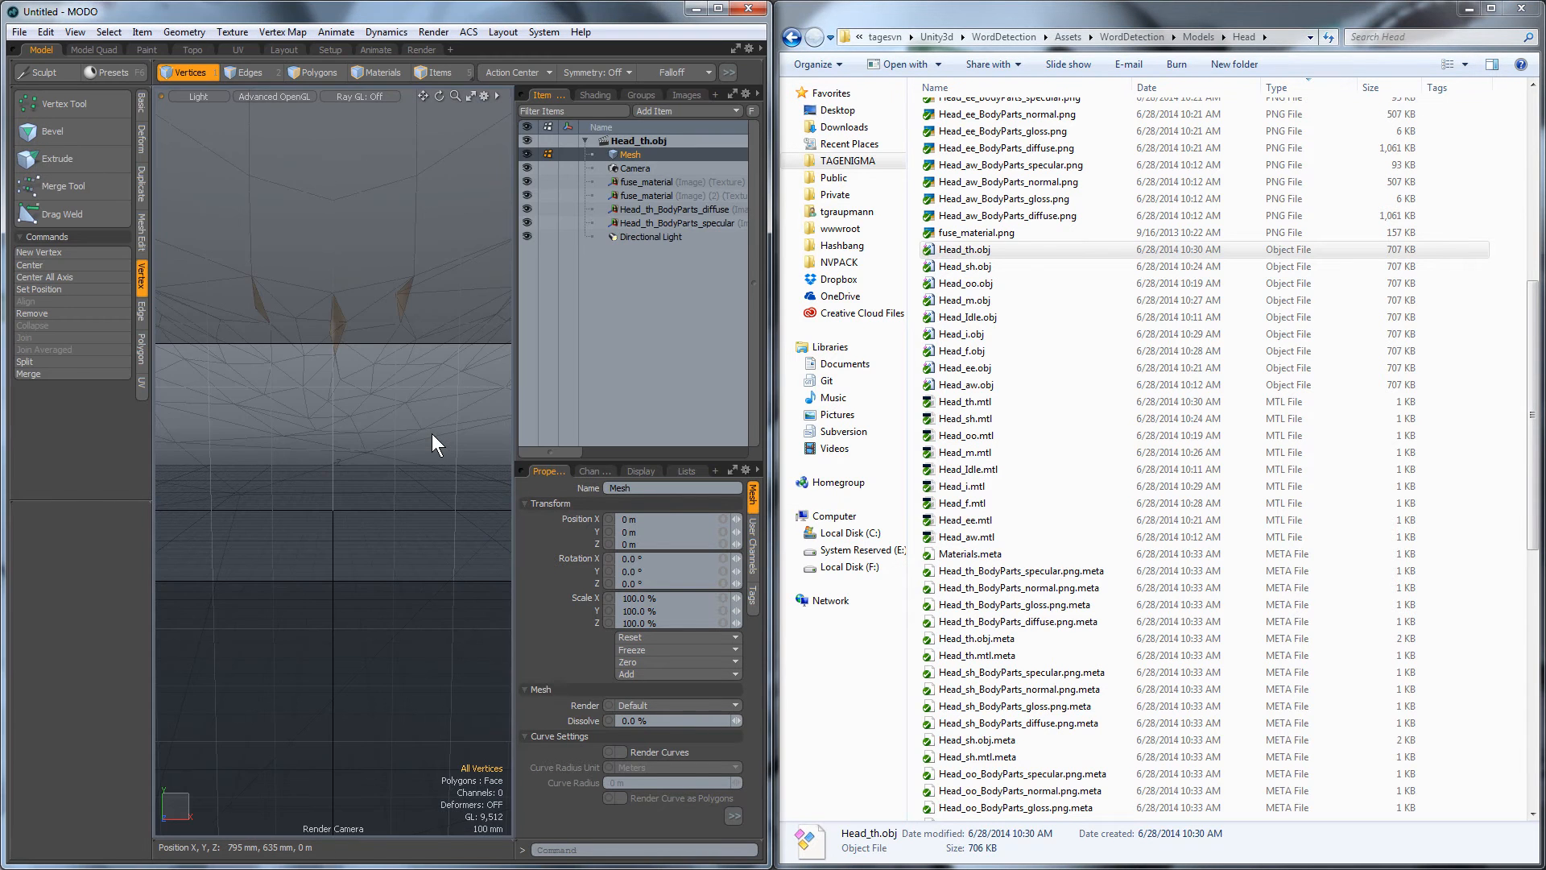
Step: Inspect the textured Head_th model up close and begin exporting it in Autodesk FBX 2013 format
key("a")
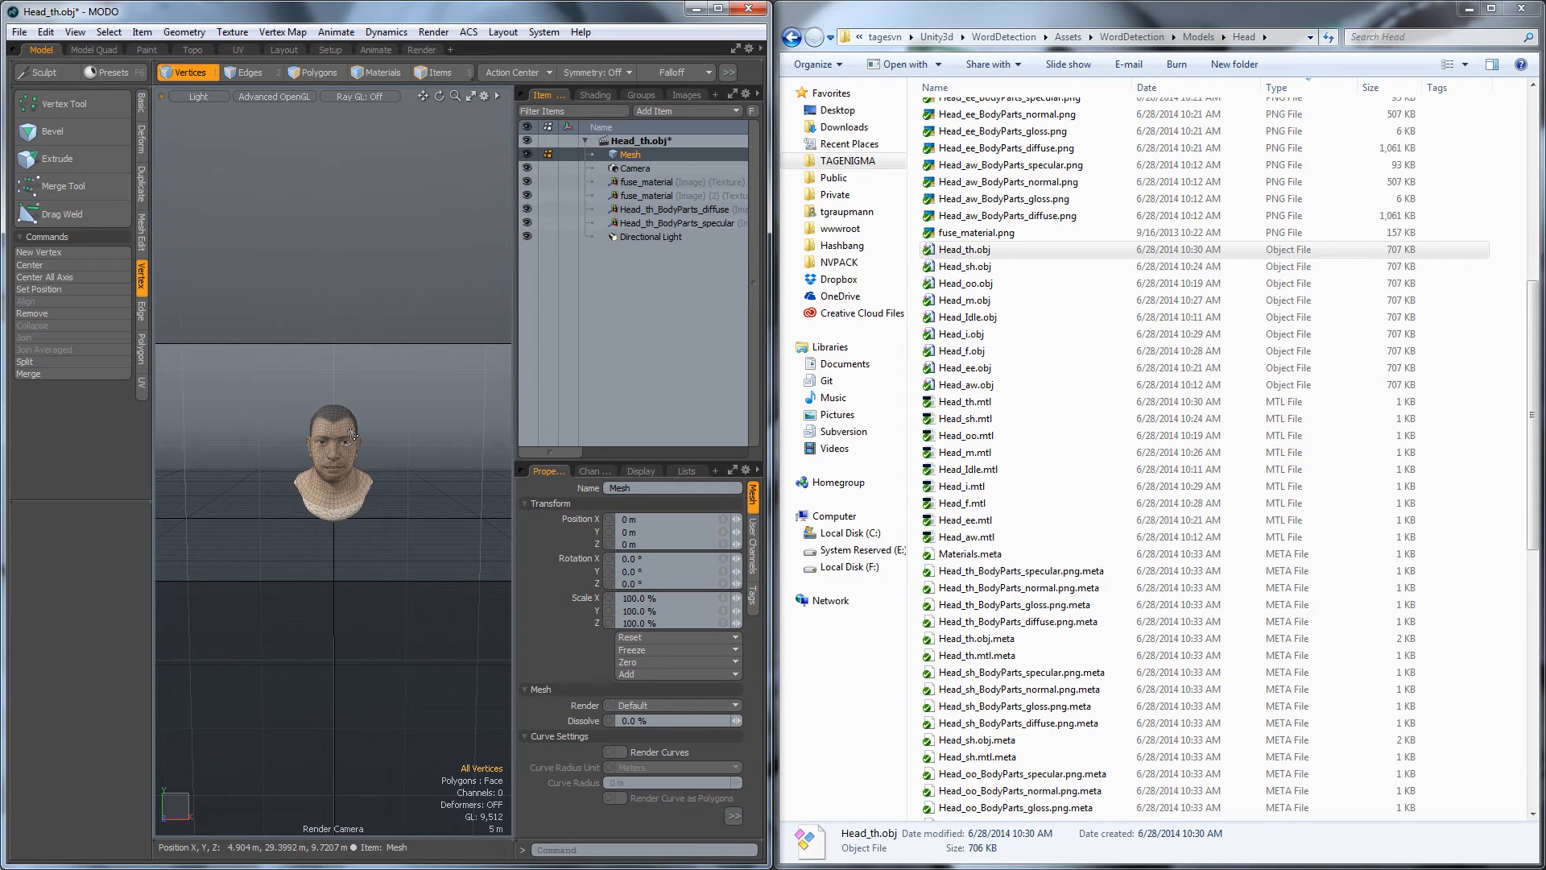
scroll(333, 453, "up", 2)
scroll(333, 452, "up", 3)
scroll(333, 453, "up", 1)
left_click_drag(333, 453, 339, 386, "alt")
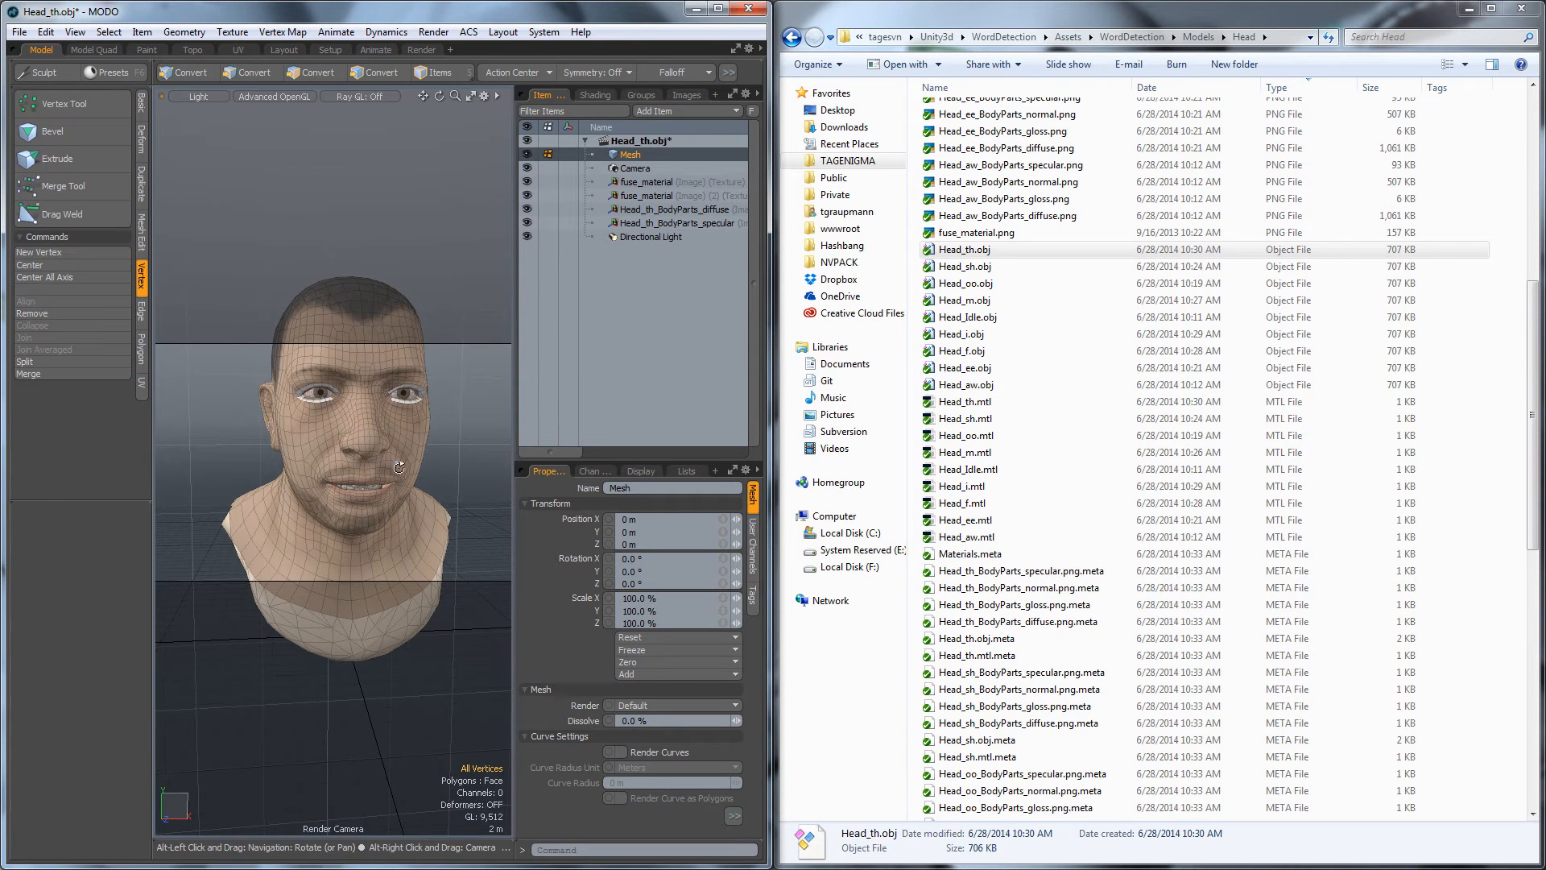
left_click(19, 32)
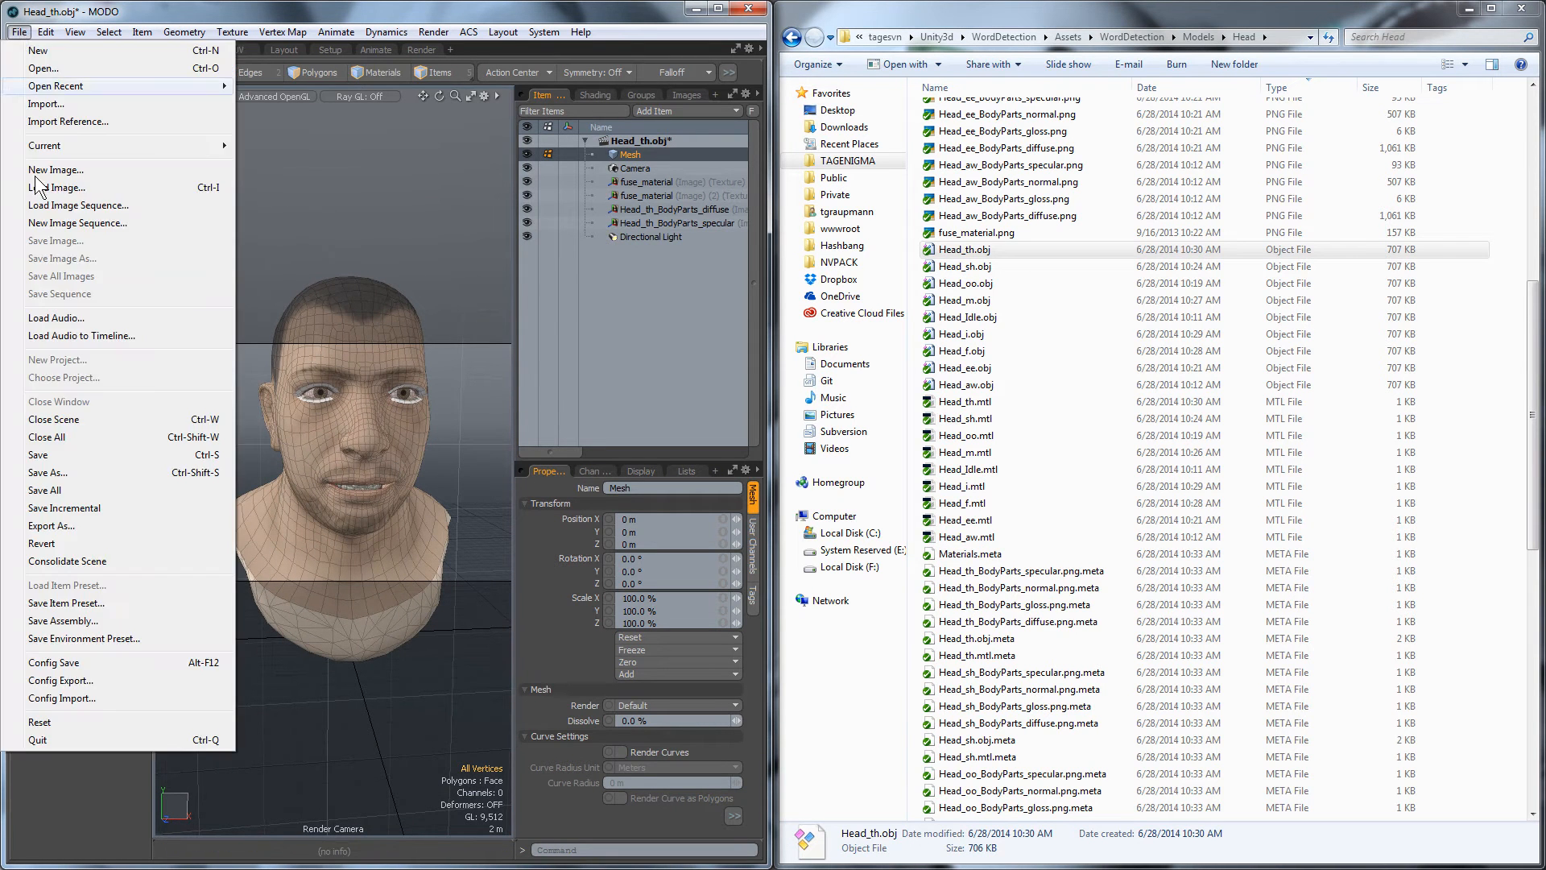
left_click(77, 525)
left_click(224, 420)
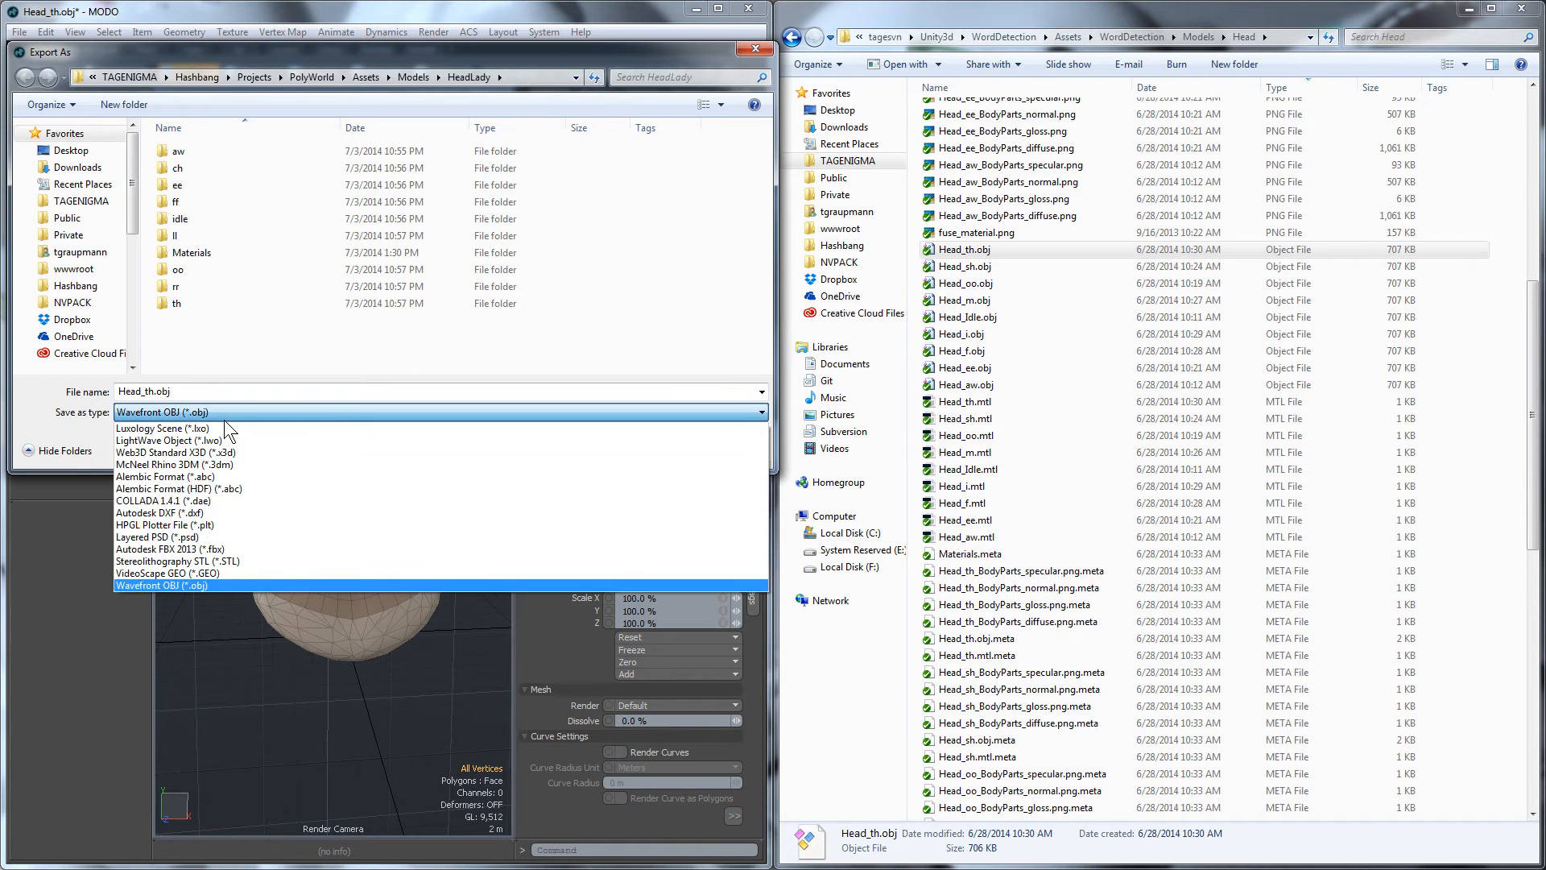
left_click(214, 548)
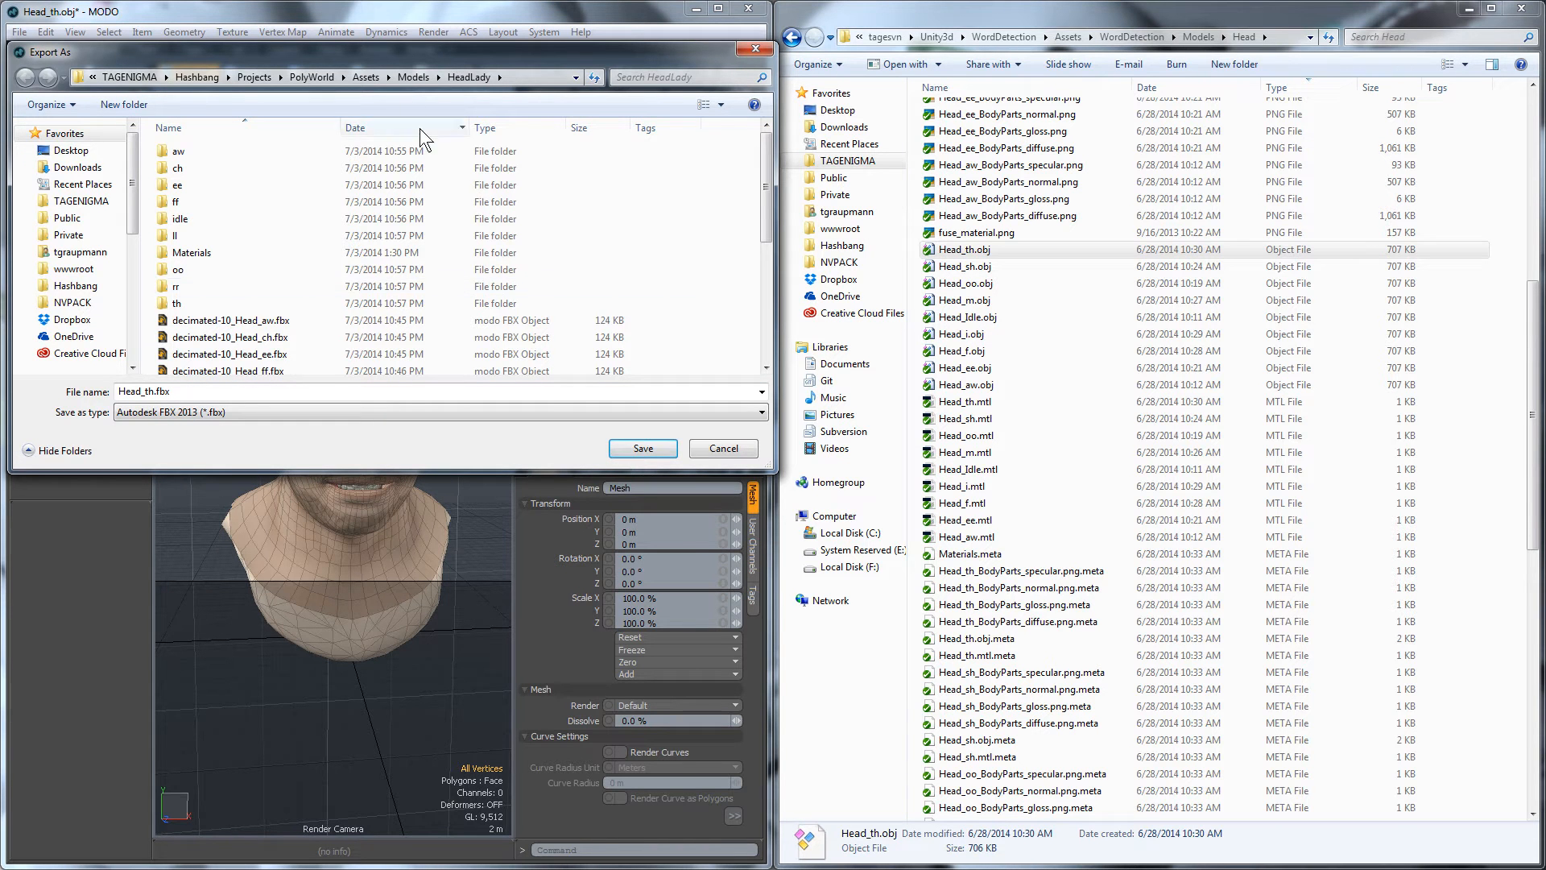
Step: Create a folder named Head inside PolyWorld's Assets\Models folder and save the export there as Head_th.fbx
left_click(403, 79)
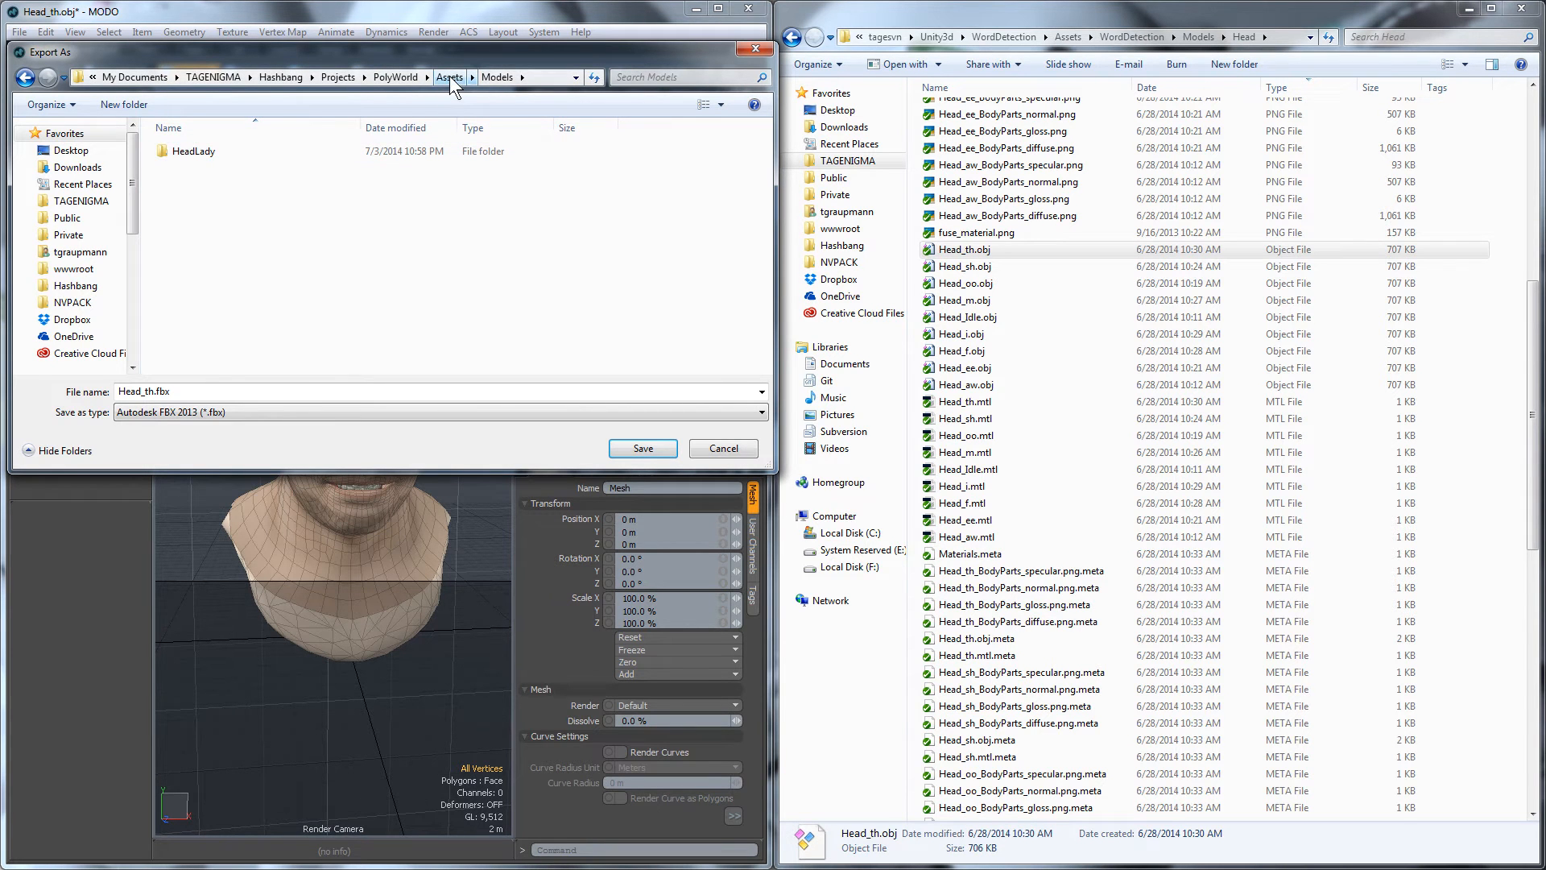
left_click(123, 105)
type("Head")
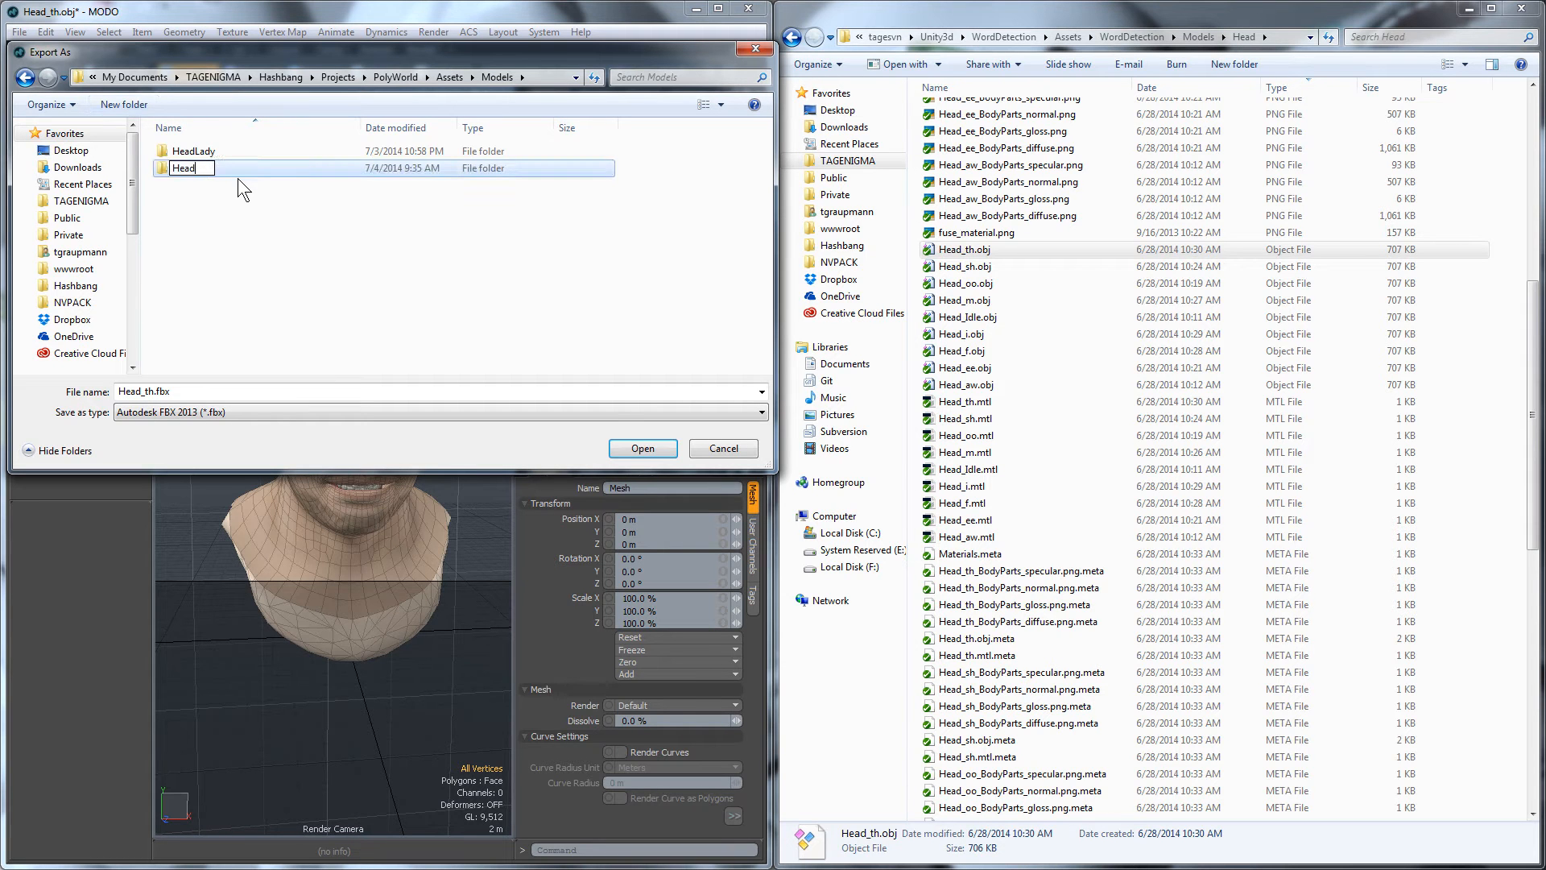
key("Return")
key("Return")
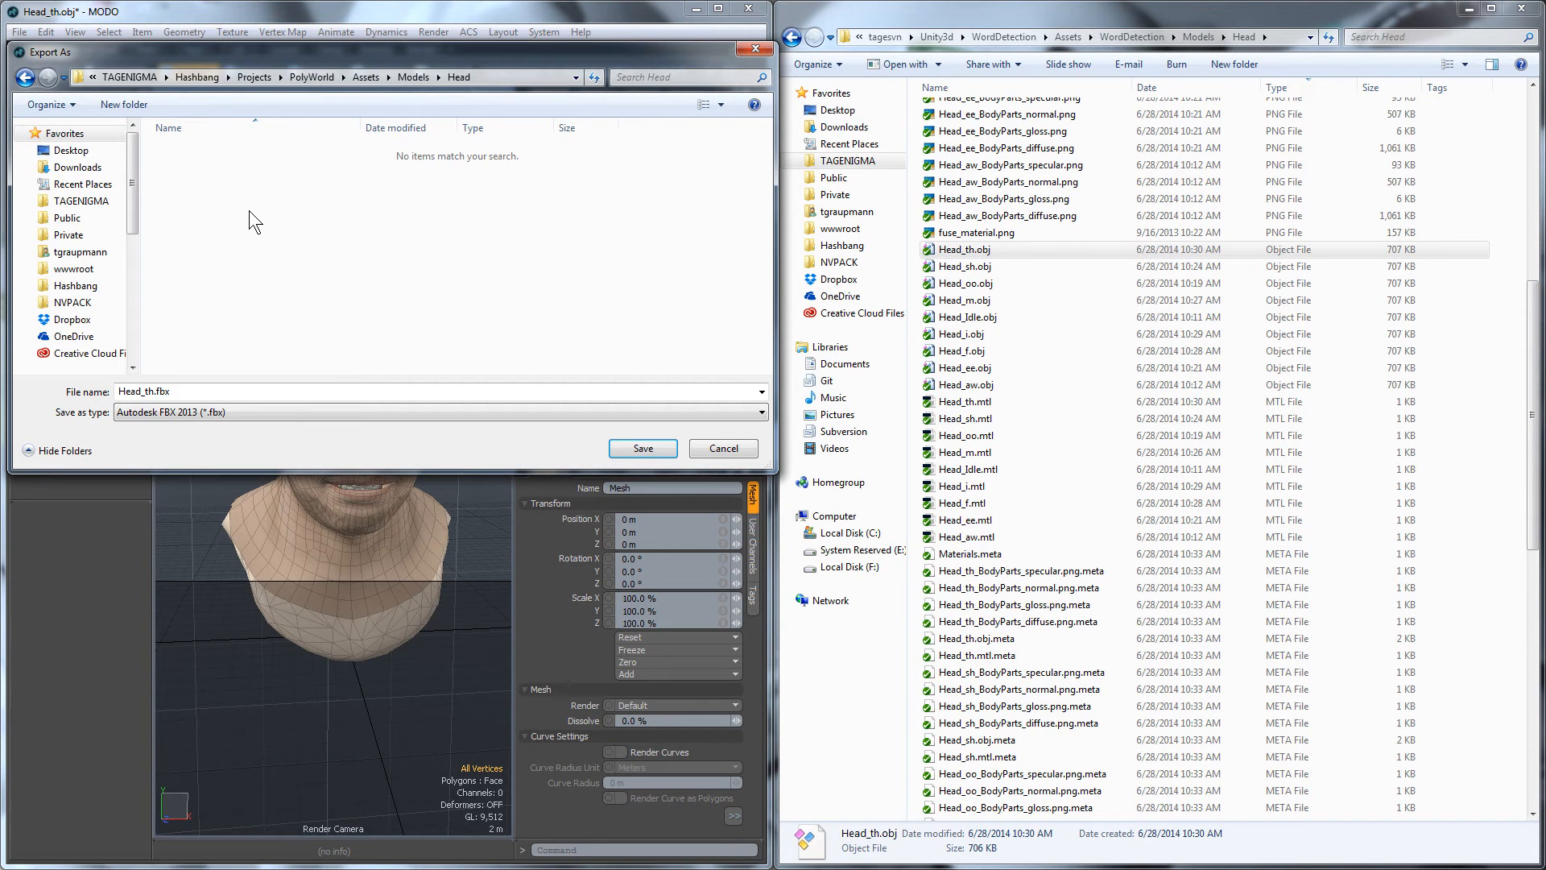
left_click(643, 448)
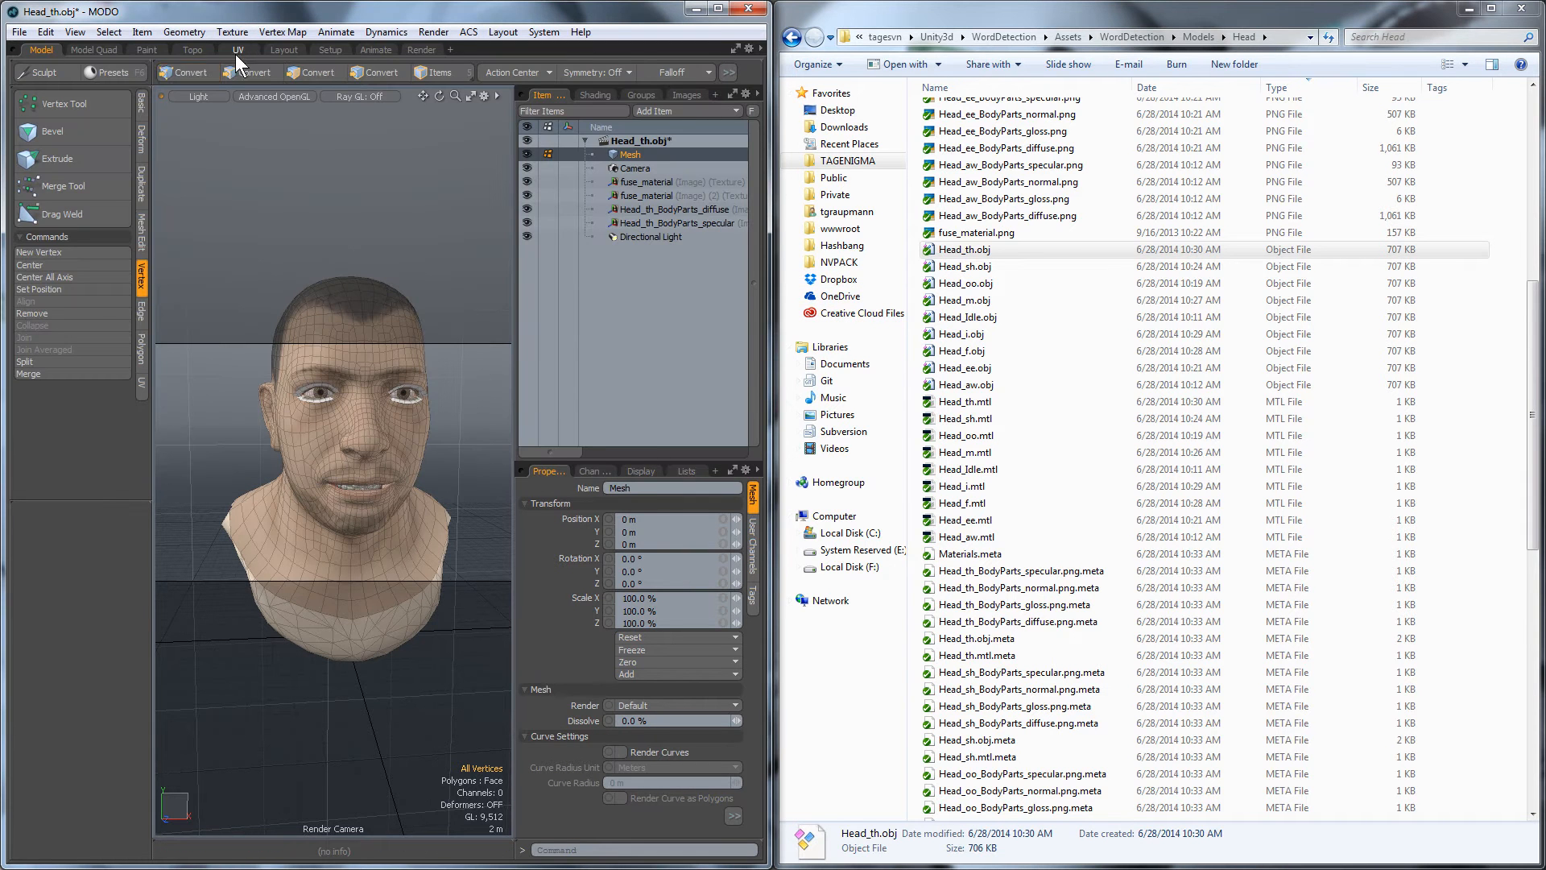
Step: Close the exported Head_th.obj scene, using the command that closes all open scenes
key("alt+c")
key("Escape")
key("Escape")
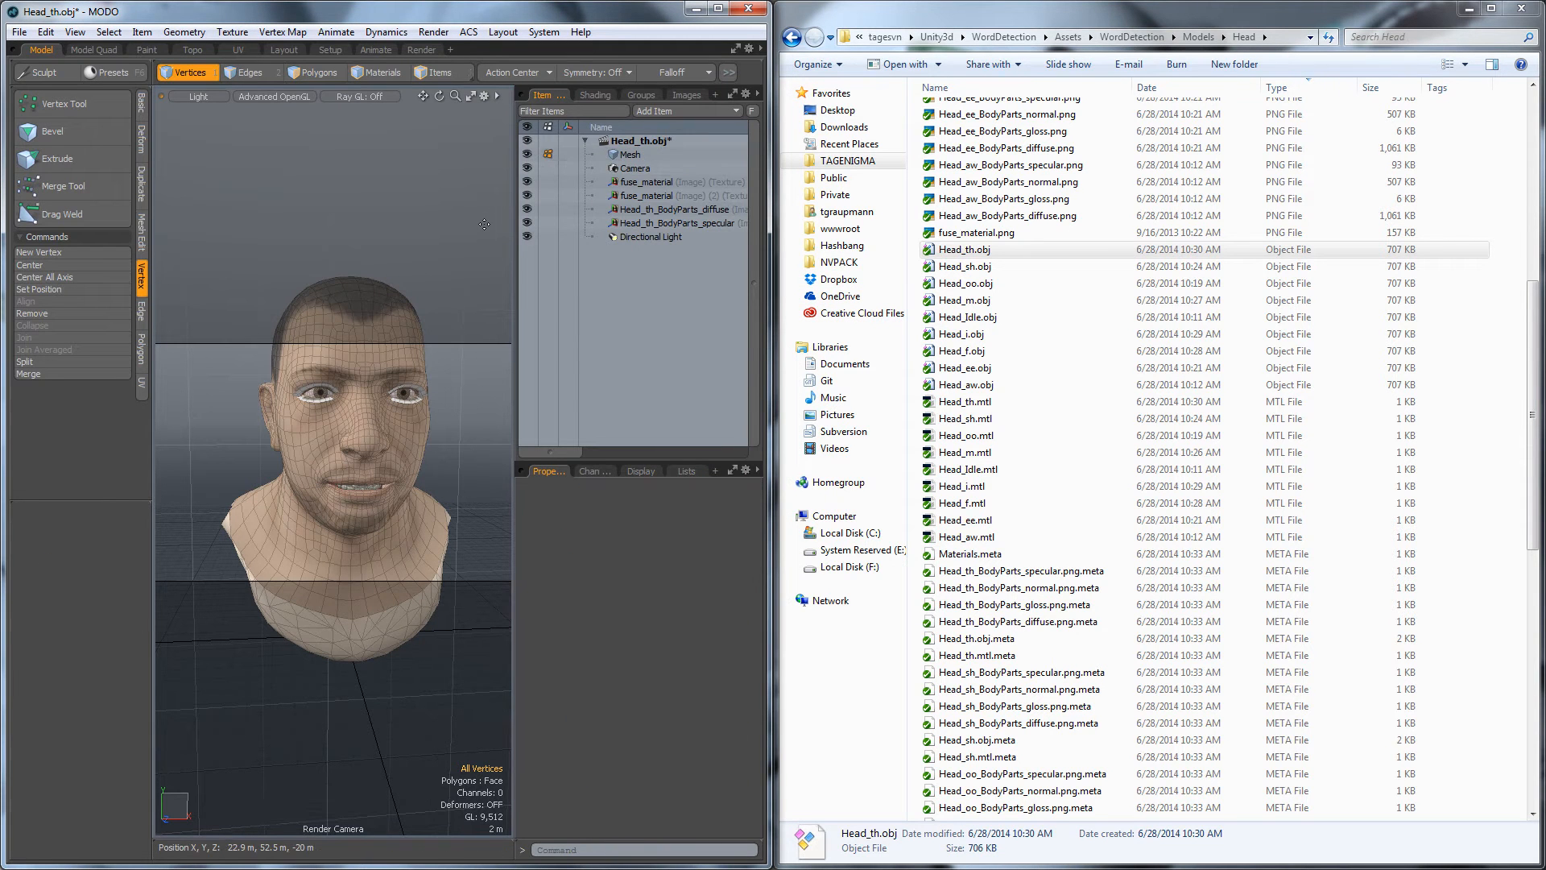
key("c")
key("Escape")
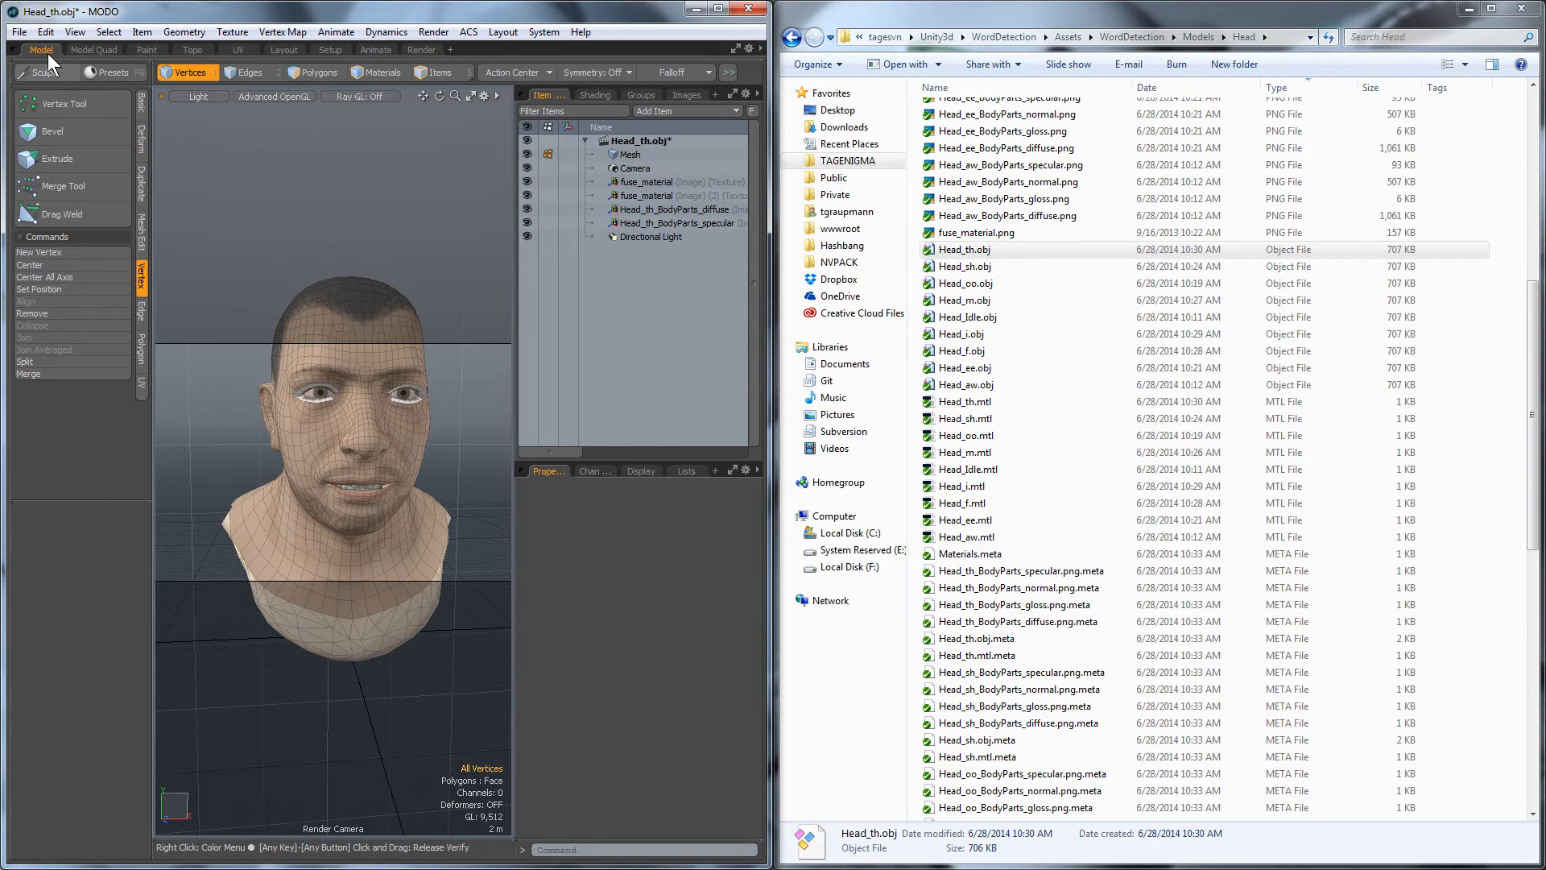
left_click(19, 33)
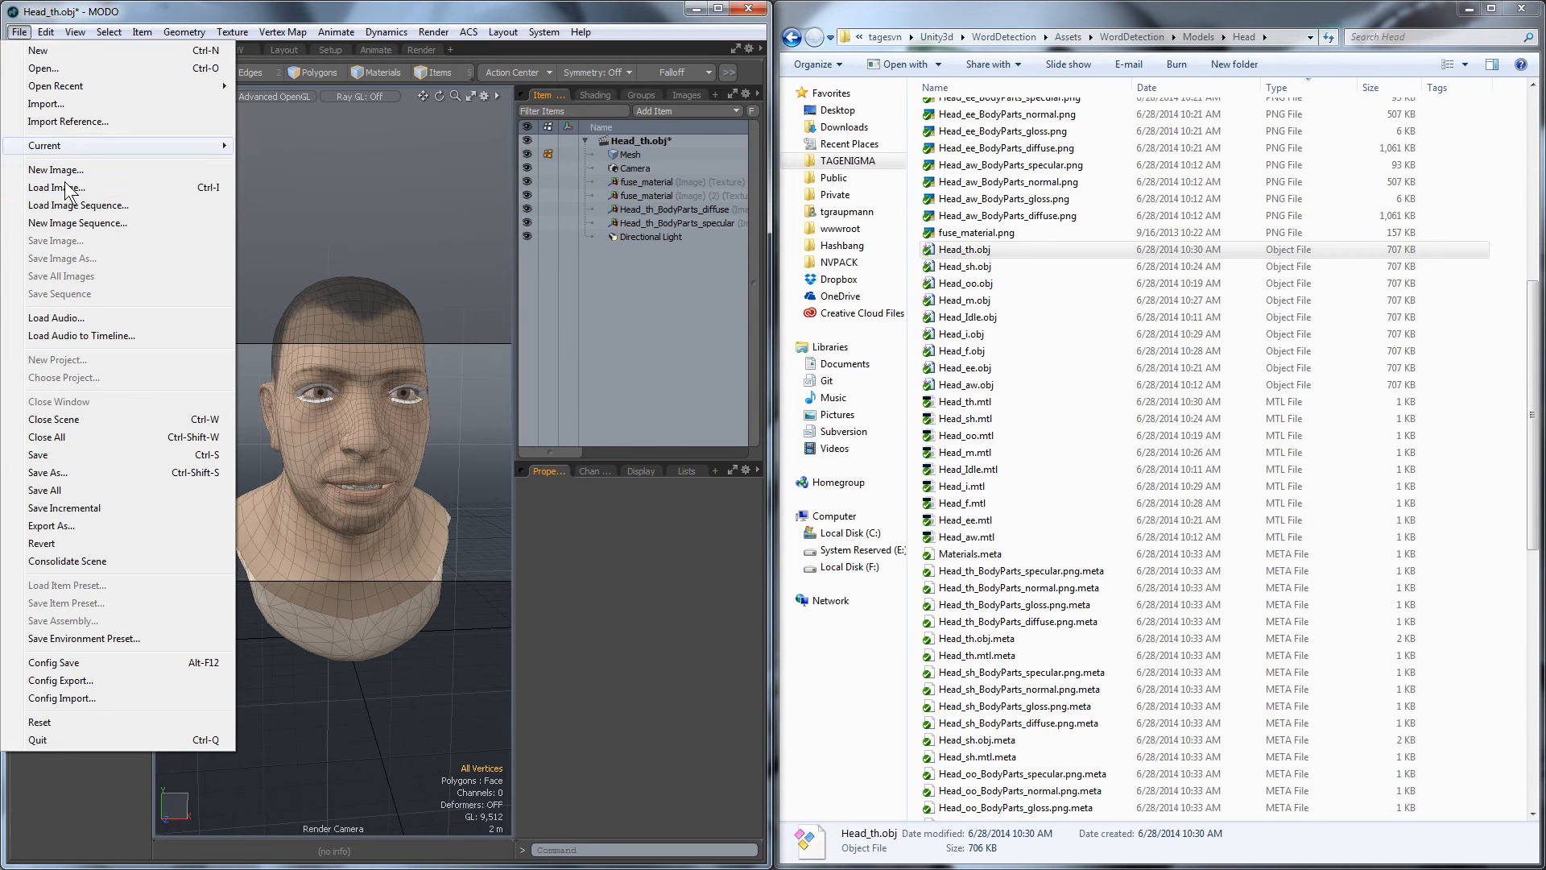
left_click(67, 433)
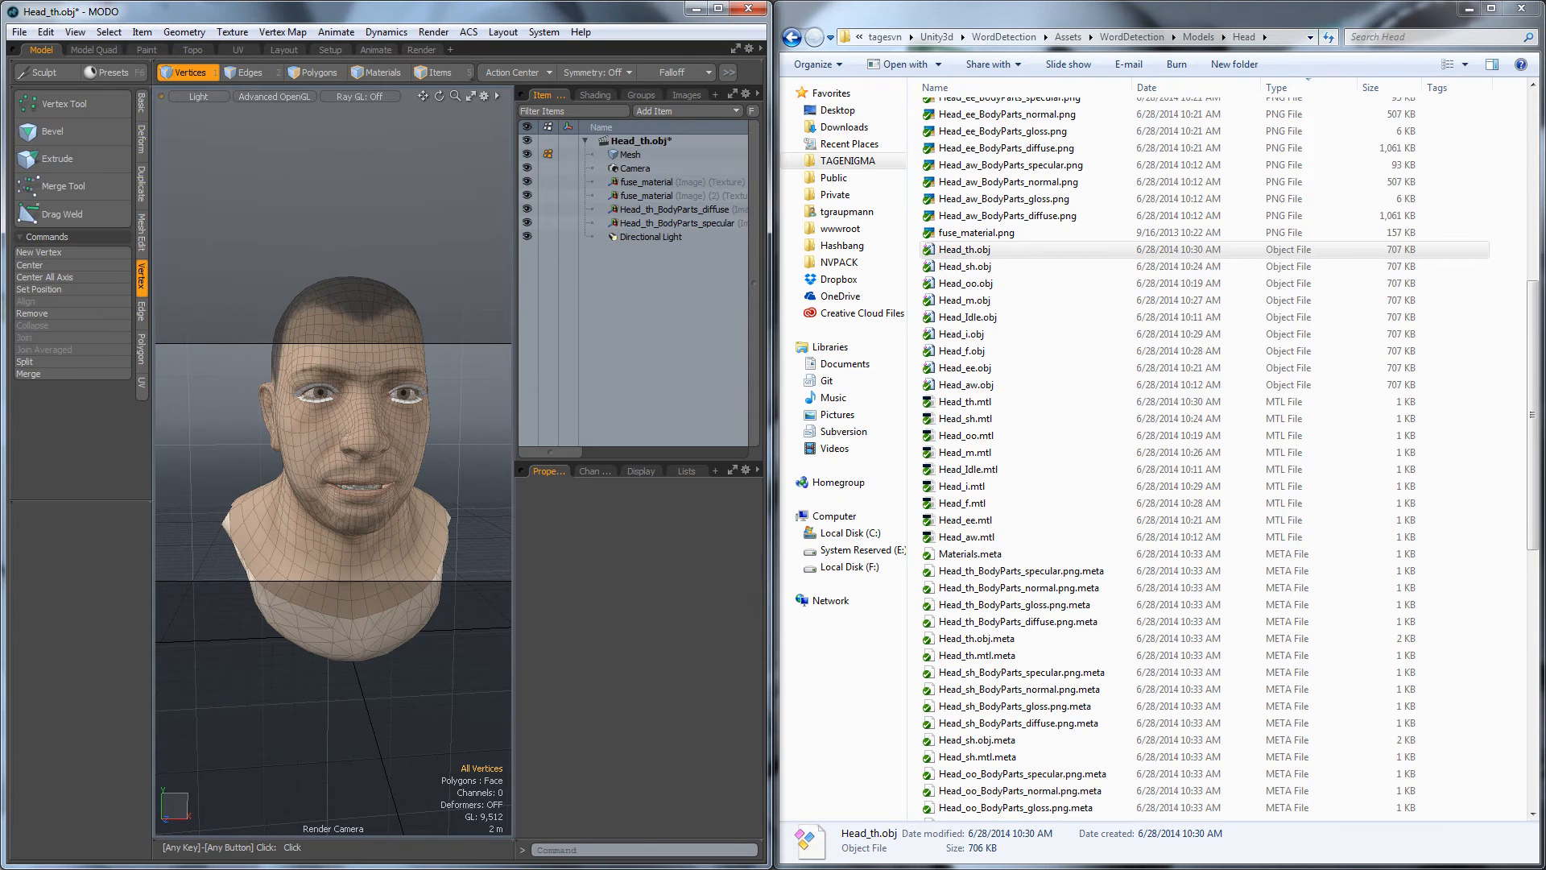
Step: Load Head_sh.obj from the file browser, export it as Head_sh.fbx into the Models\Head folder, and close the scene
left_click_drag(983, 266, 316, 321)
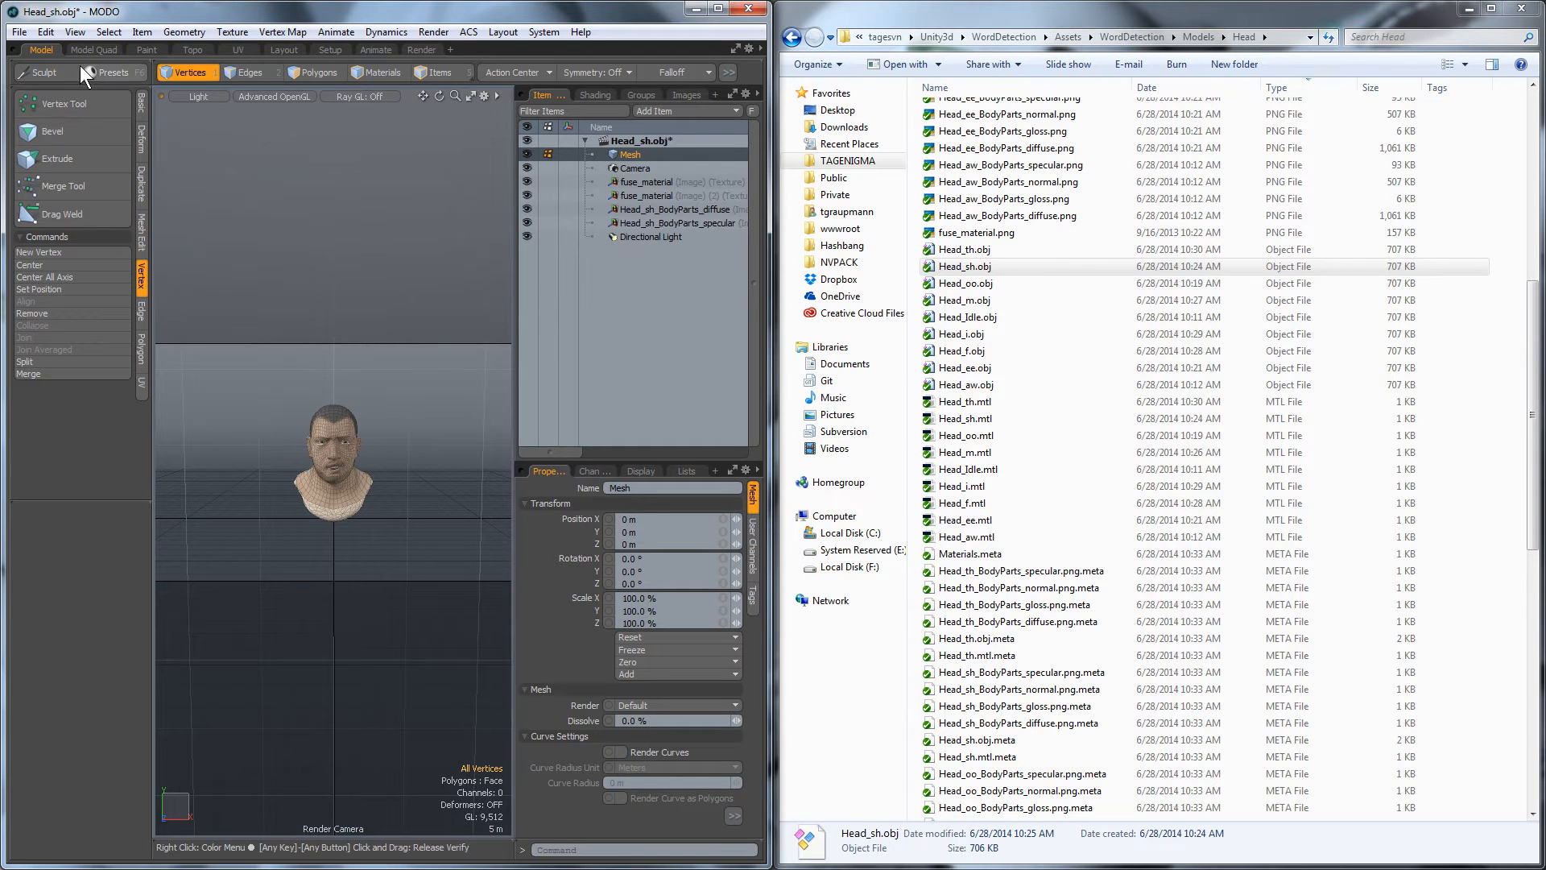
left_click(18, 32)
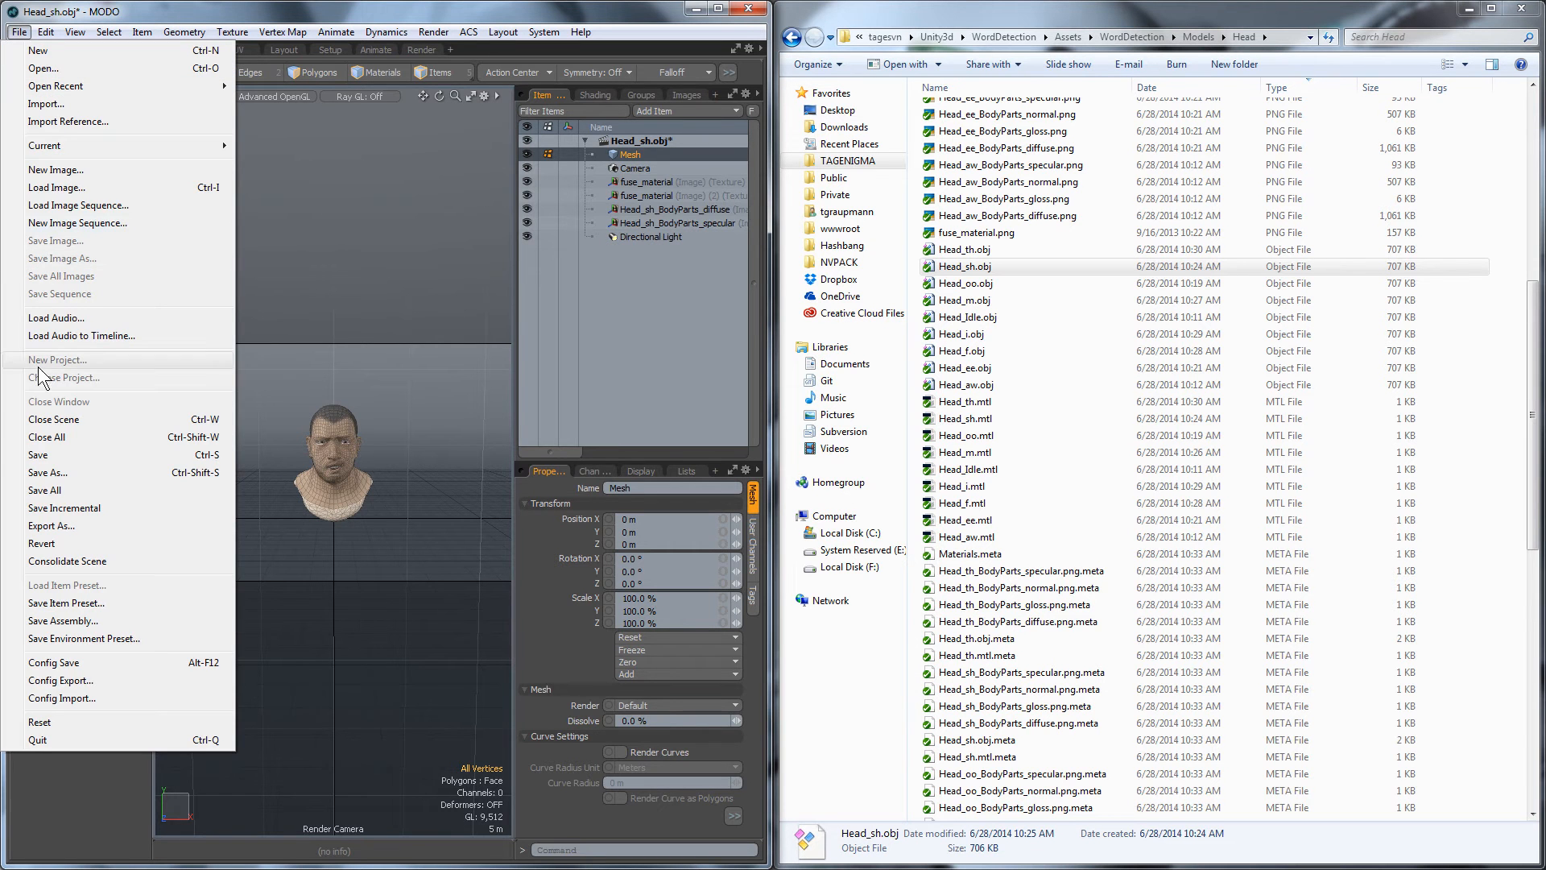
left_click(67, 525)
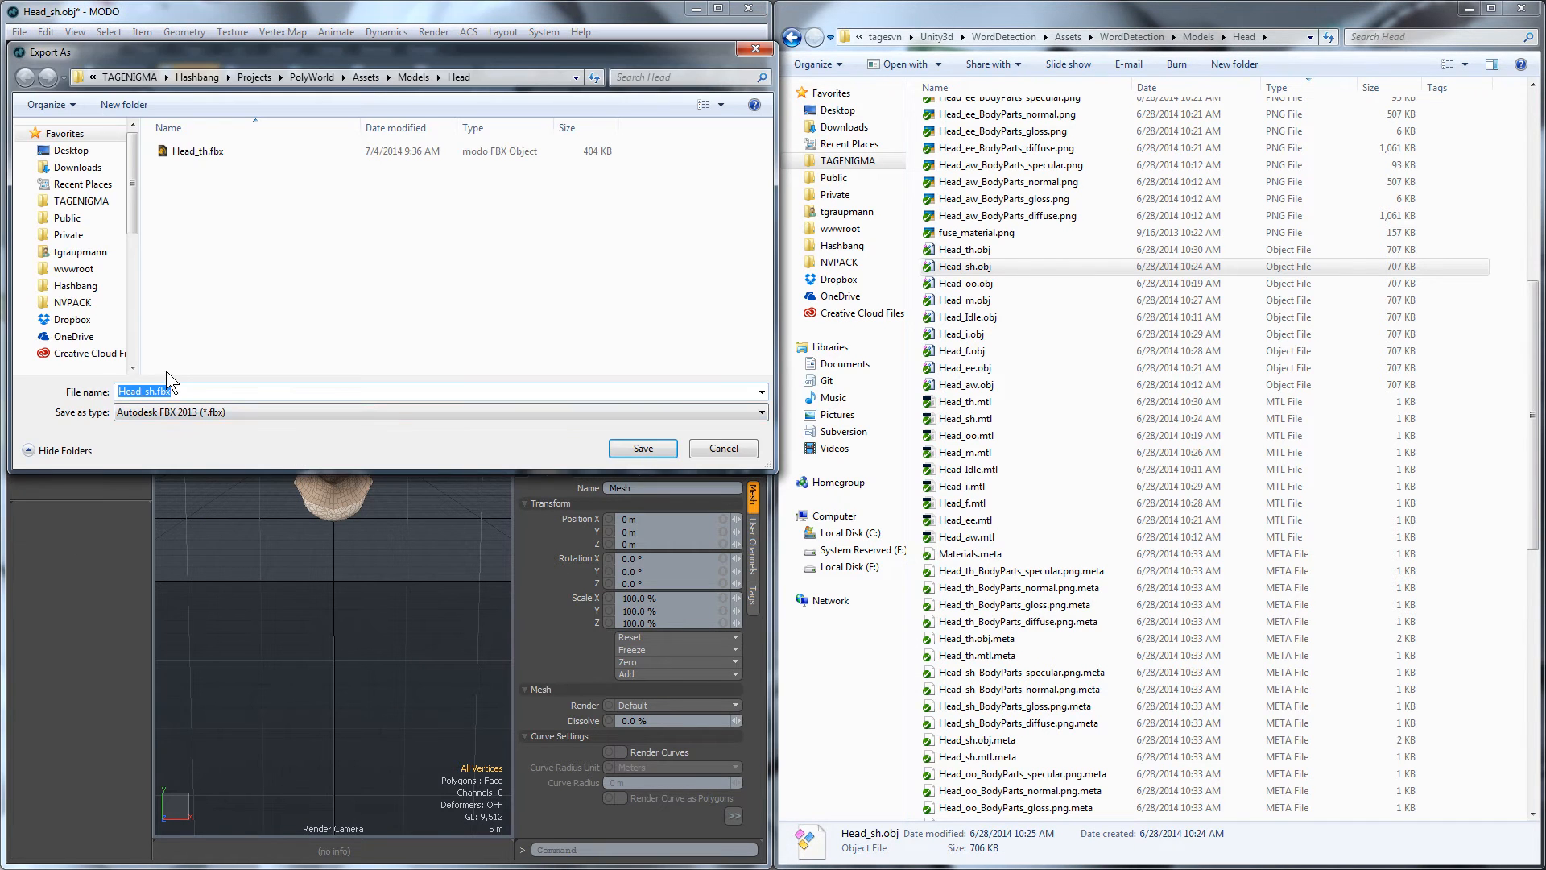
left_click(641, 448)
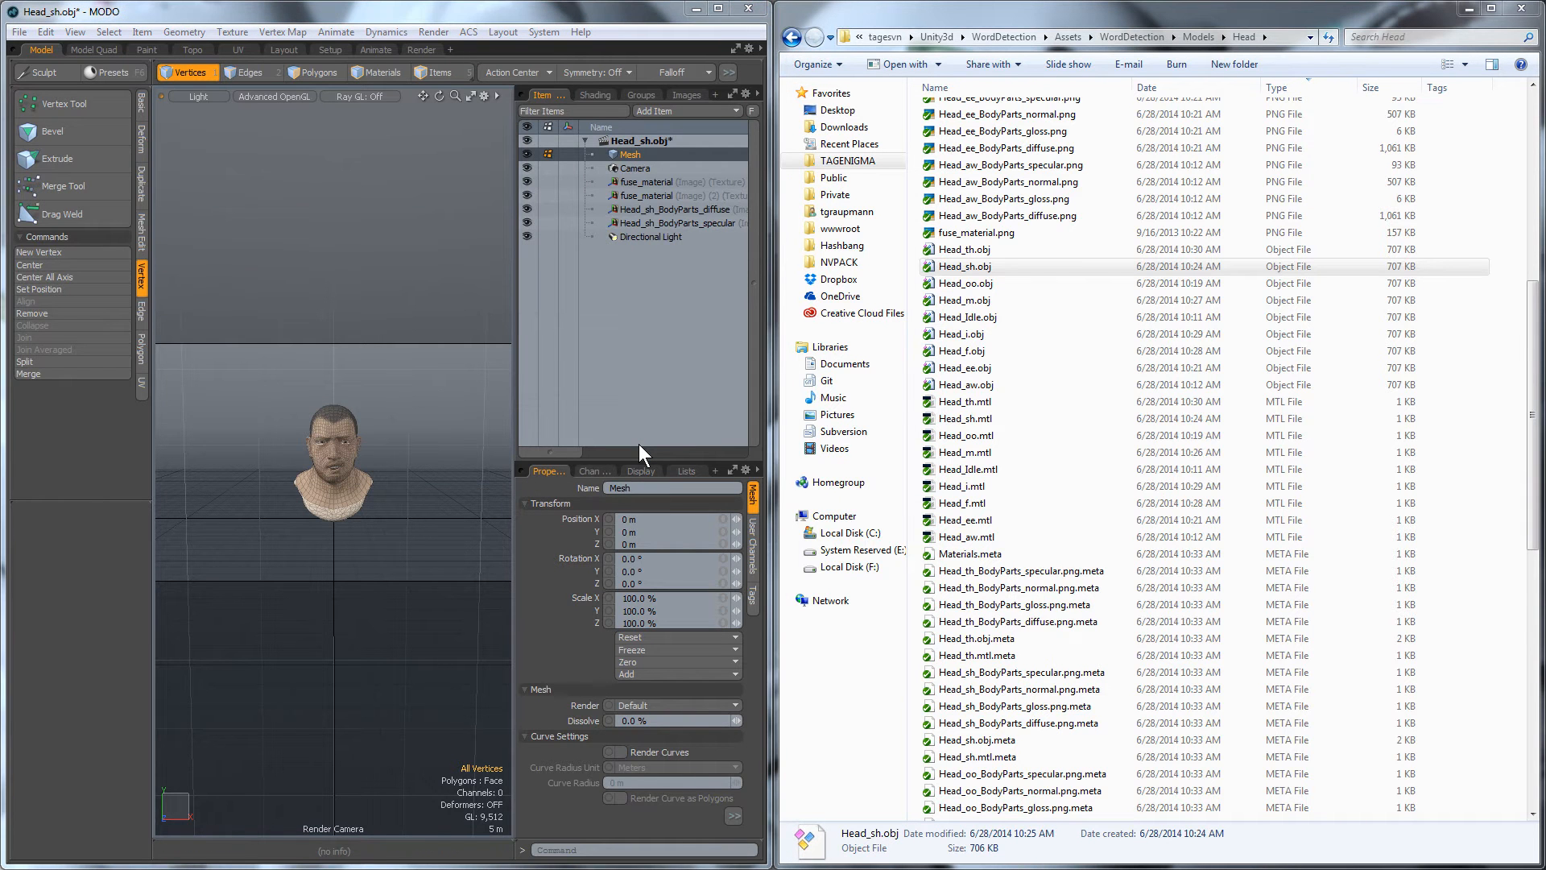
key("ctrl+w")
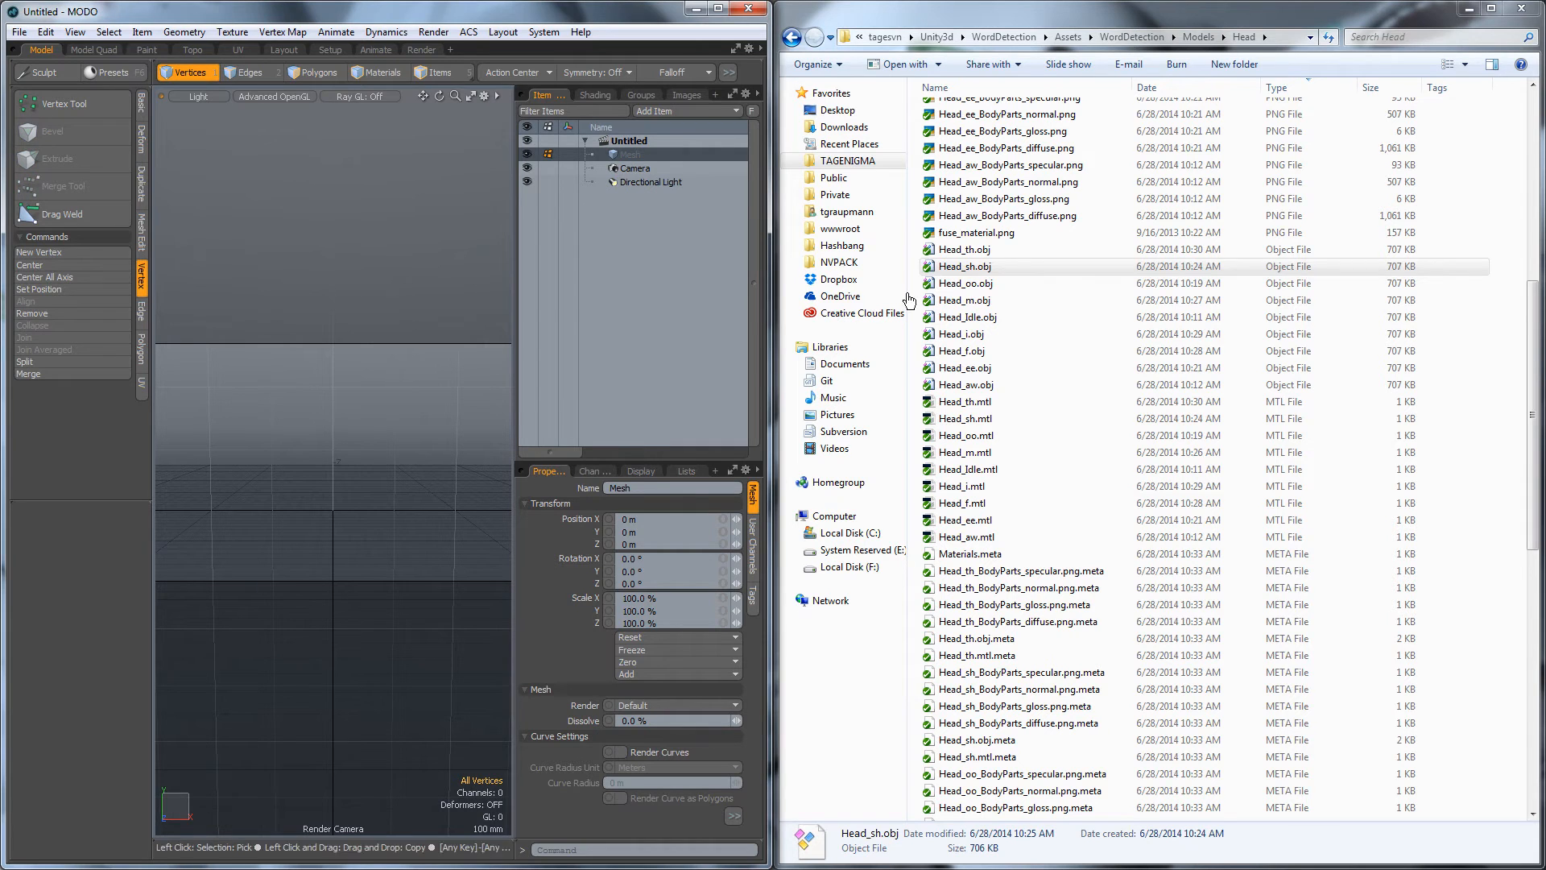
Step: Load Head_oo.obj from the file browser, export it as Head_oo.fbx into the Models\Head folder, and close the scene
left_click_drag(981, 290, 354, 400)
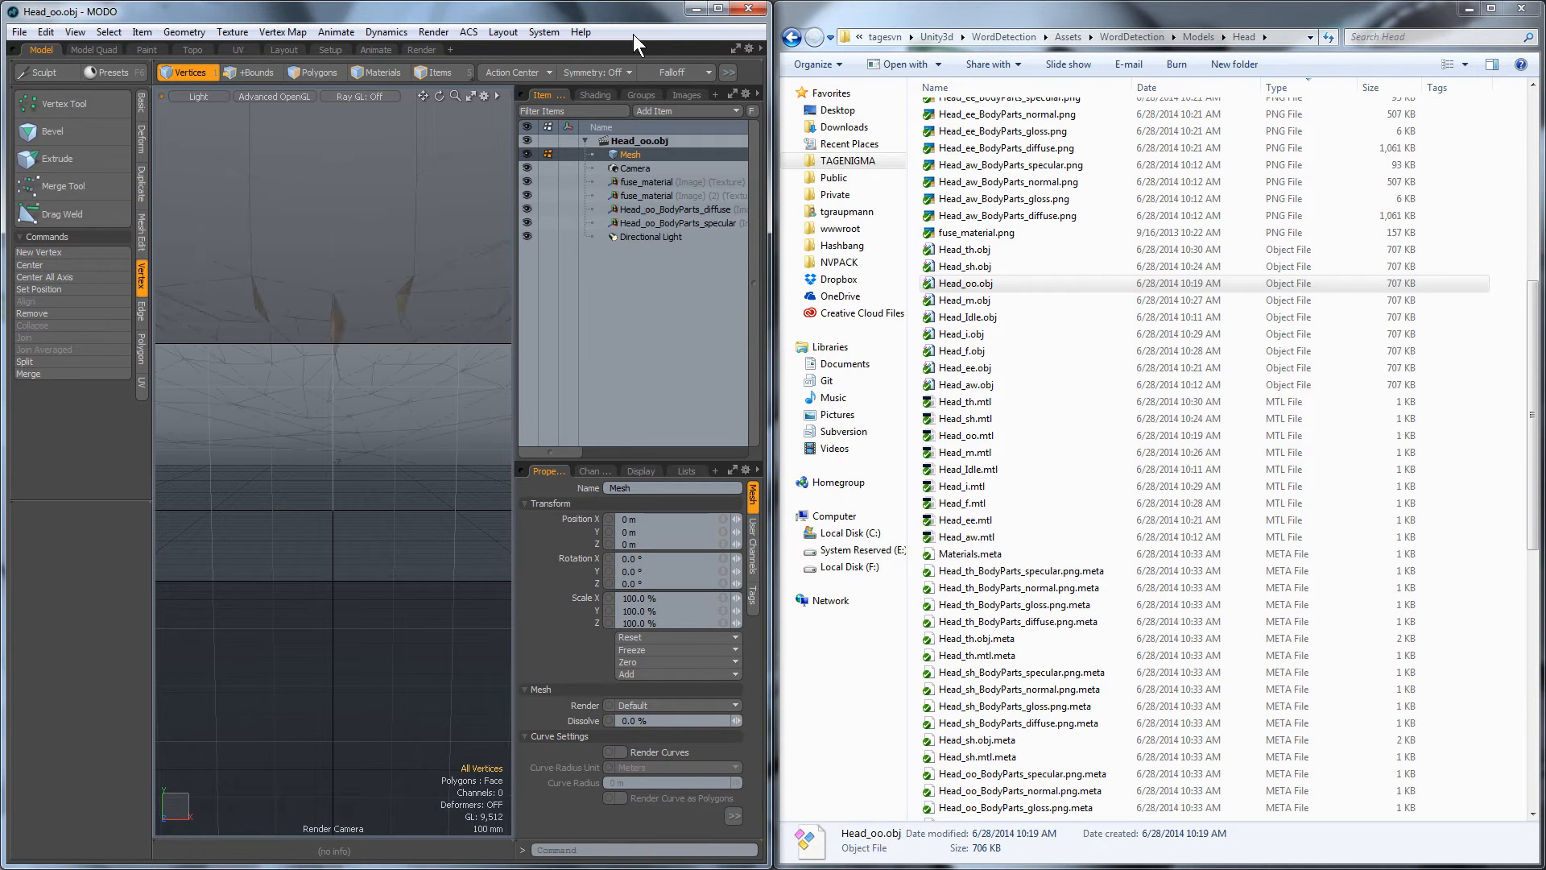
left_click(18, 33)
left_click(48, 526)
key("Return")
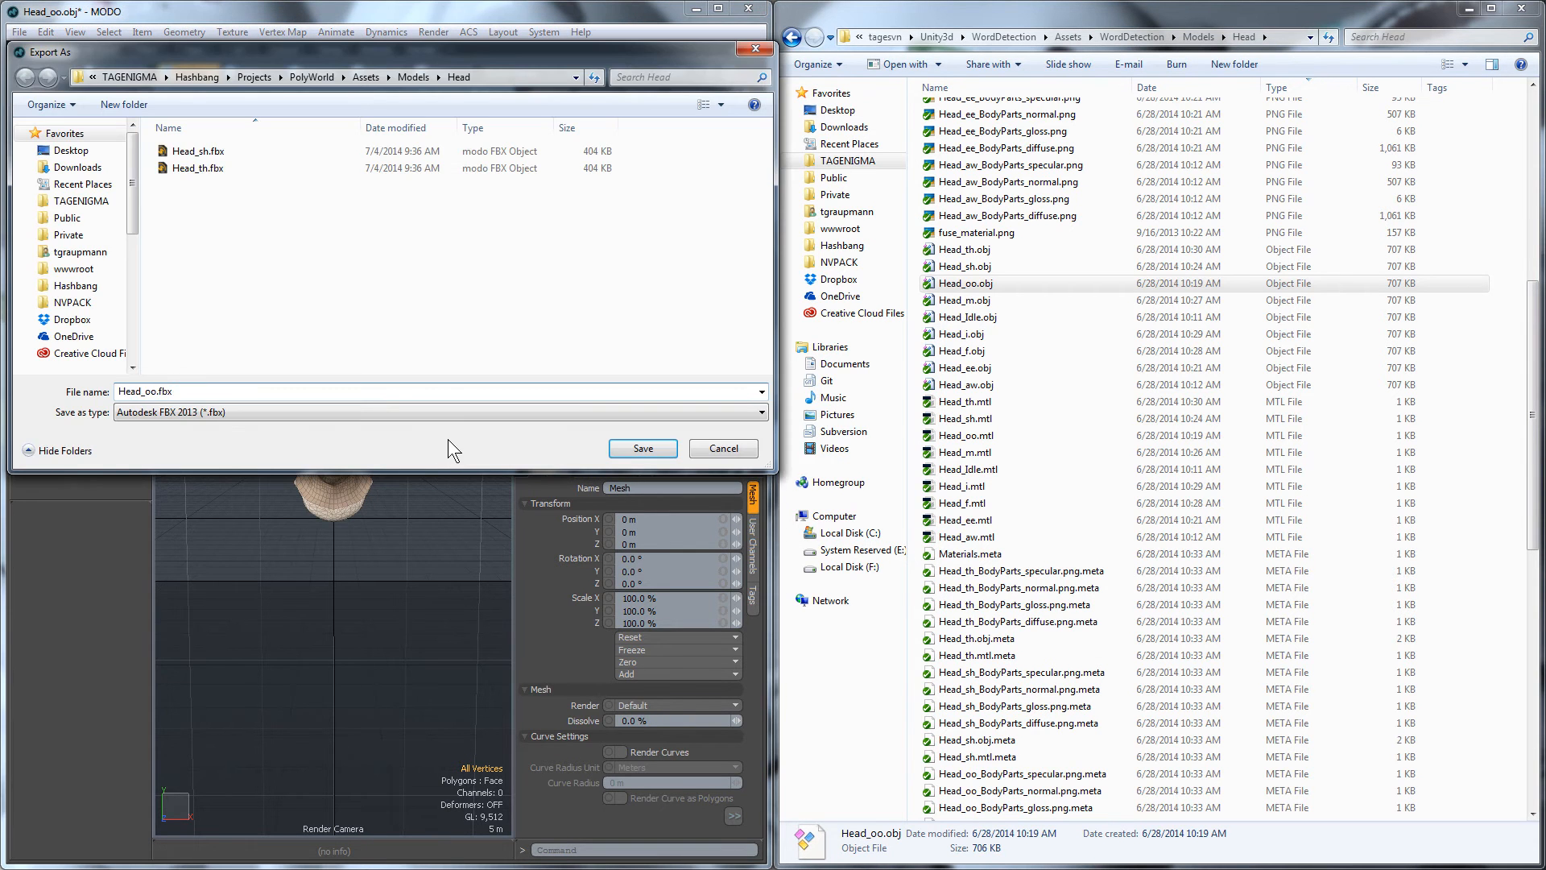
key("ctrl+w")
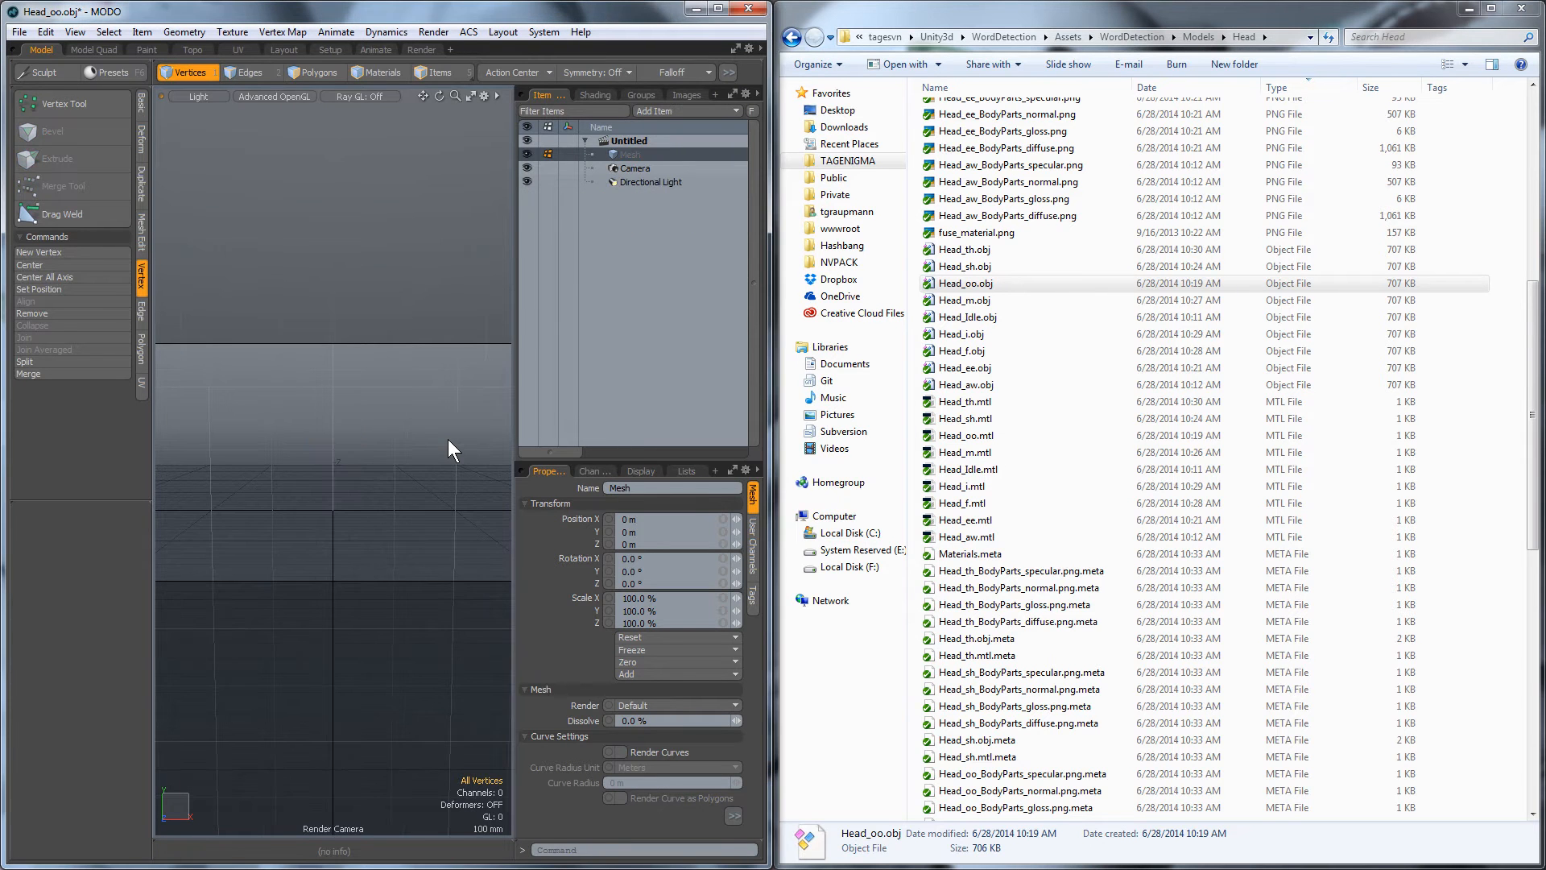
Step: Load Head_m.obj from the file browser, export it as Head_m.fbx into the Models\Head folder, and clear the scene
left_click(952, 301)
left_click_drag(951, 303, 383, 339)
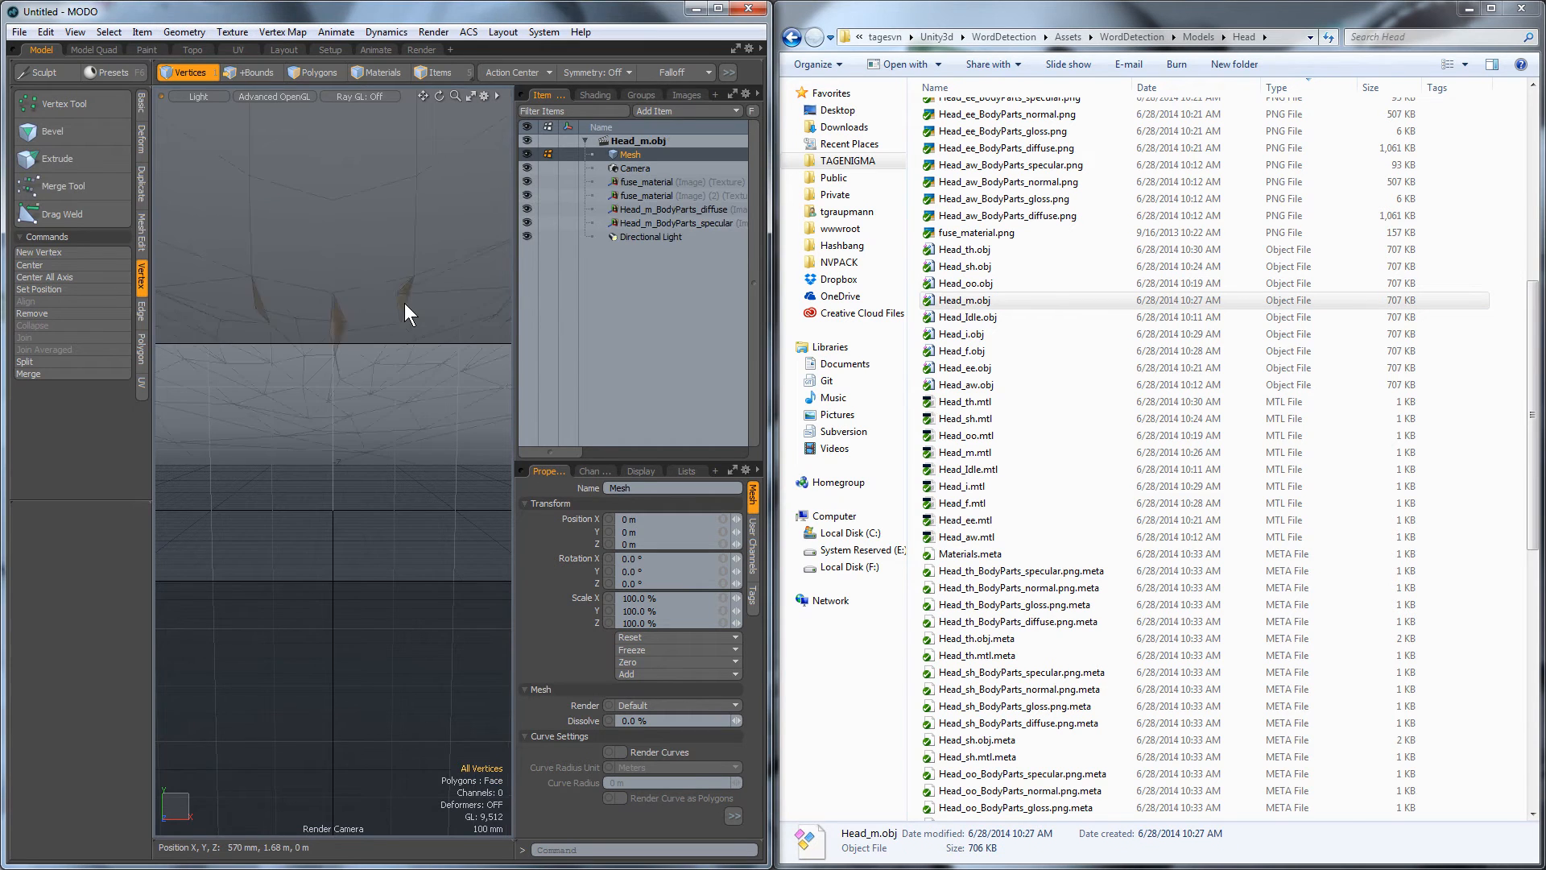
left_click(20, 33)
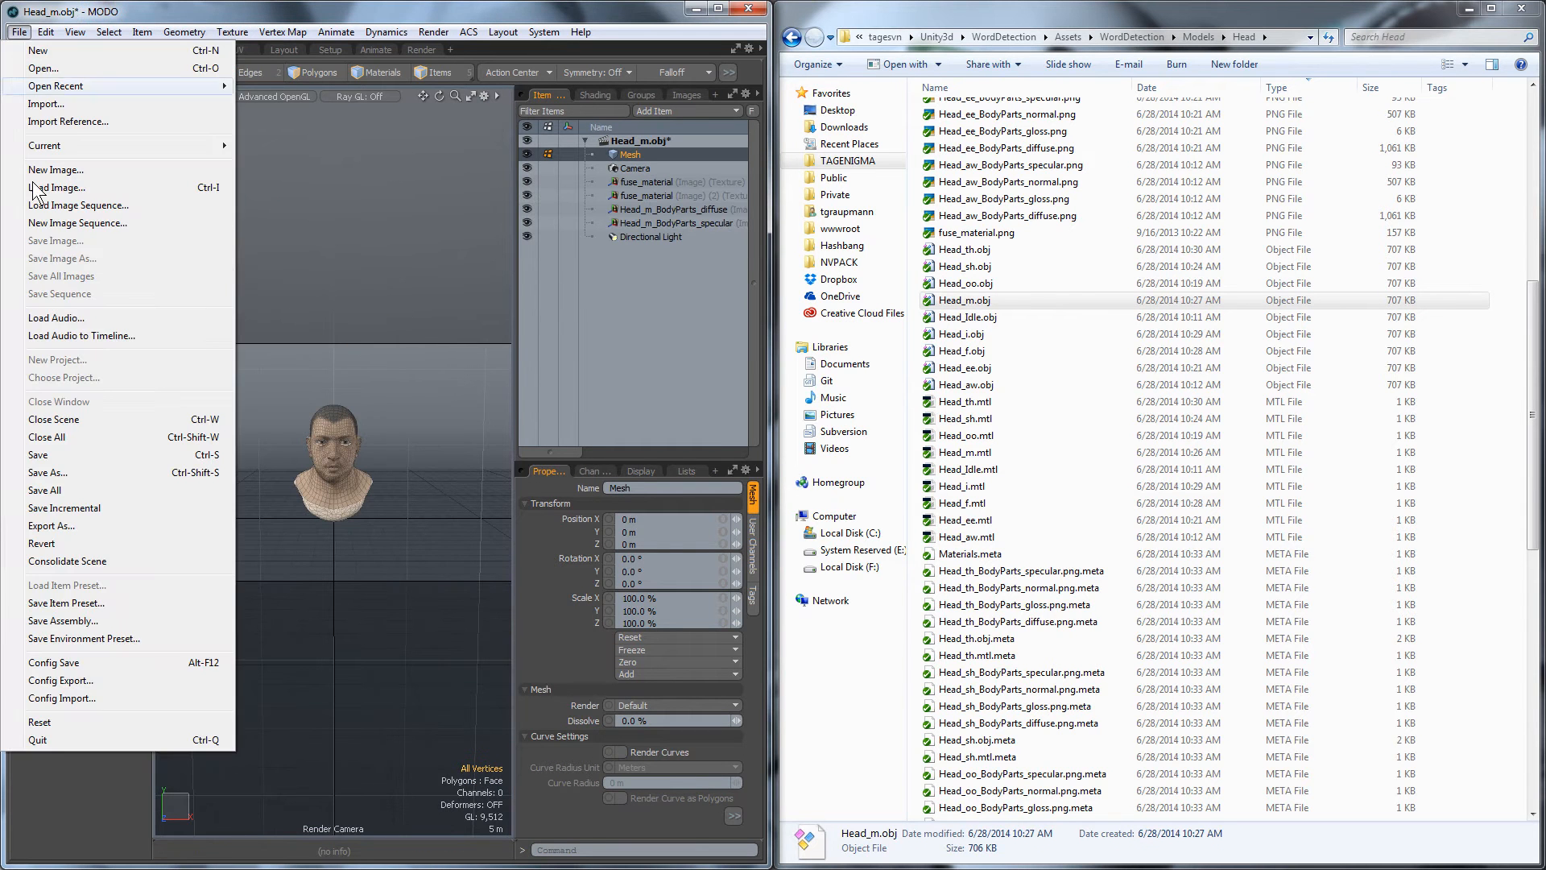
left_click(50, 525)
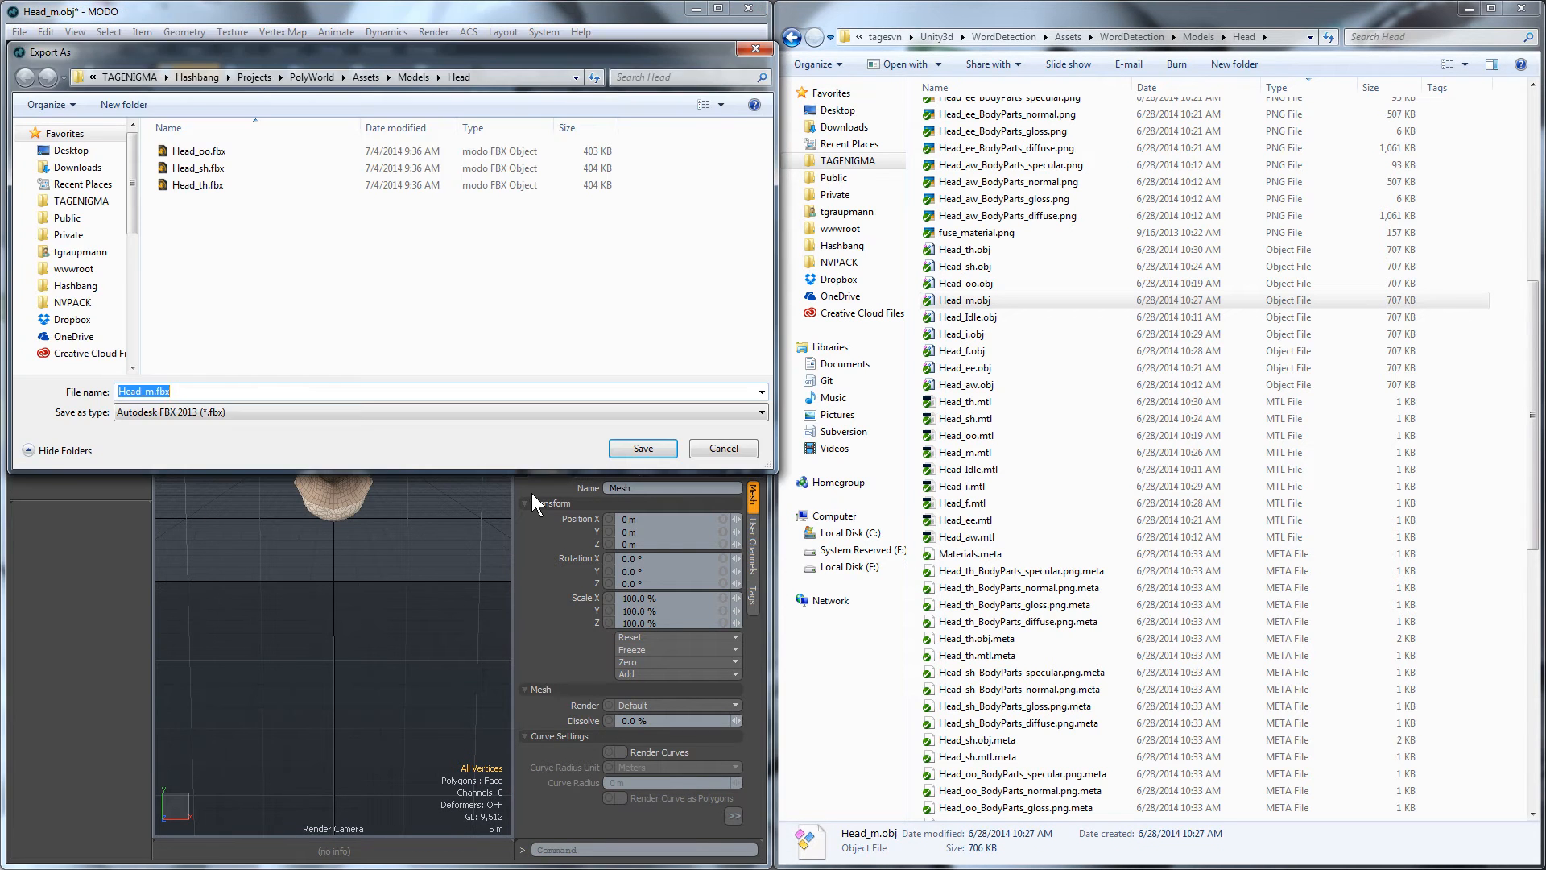
key("Return")
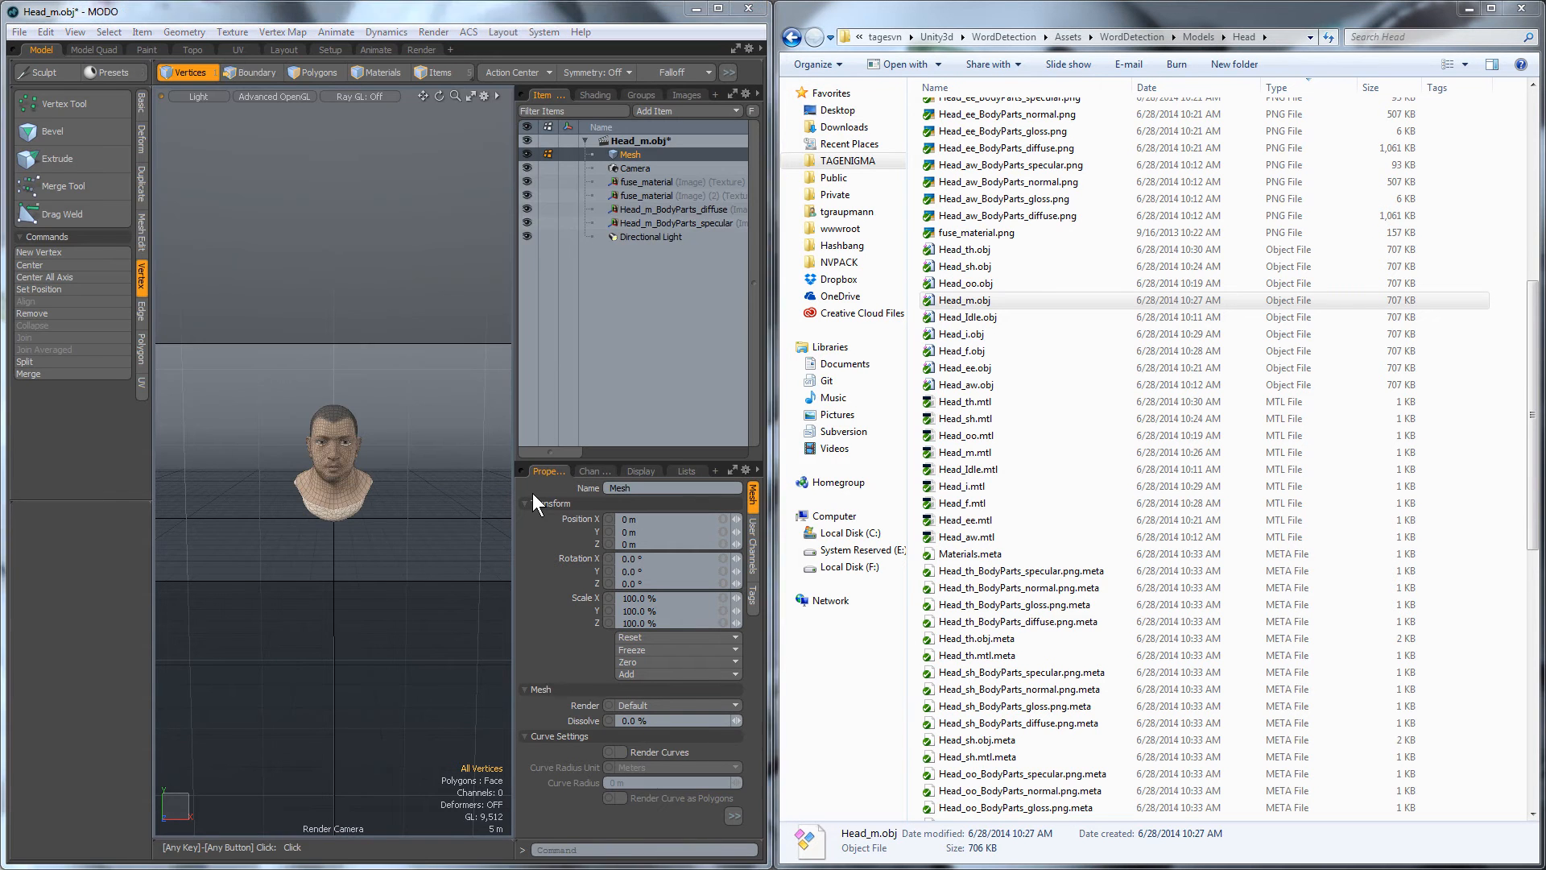
key("ctrl+n")
Step: Load Head_Idle.obj from the file browser and export it as Head_Idle.fbx into the Models\Head folder
left_click_drag(986, 318, 253, 360)
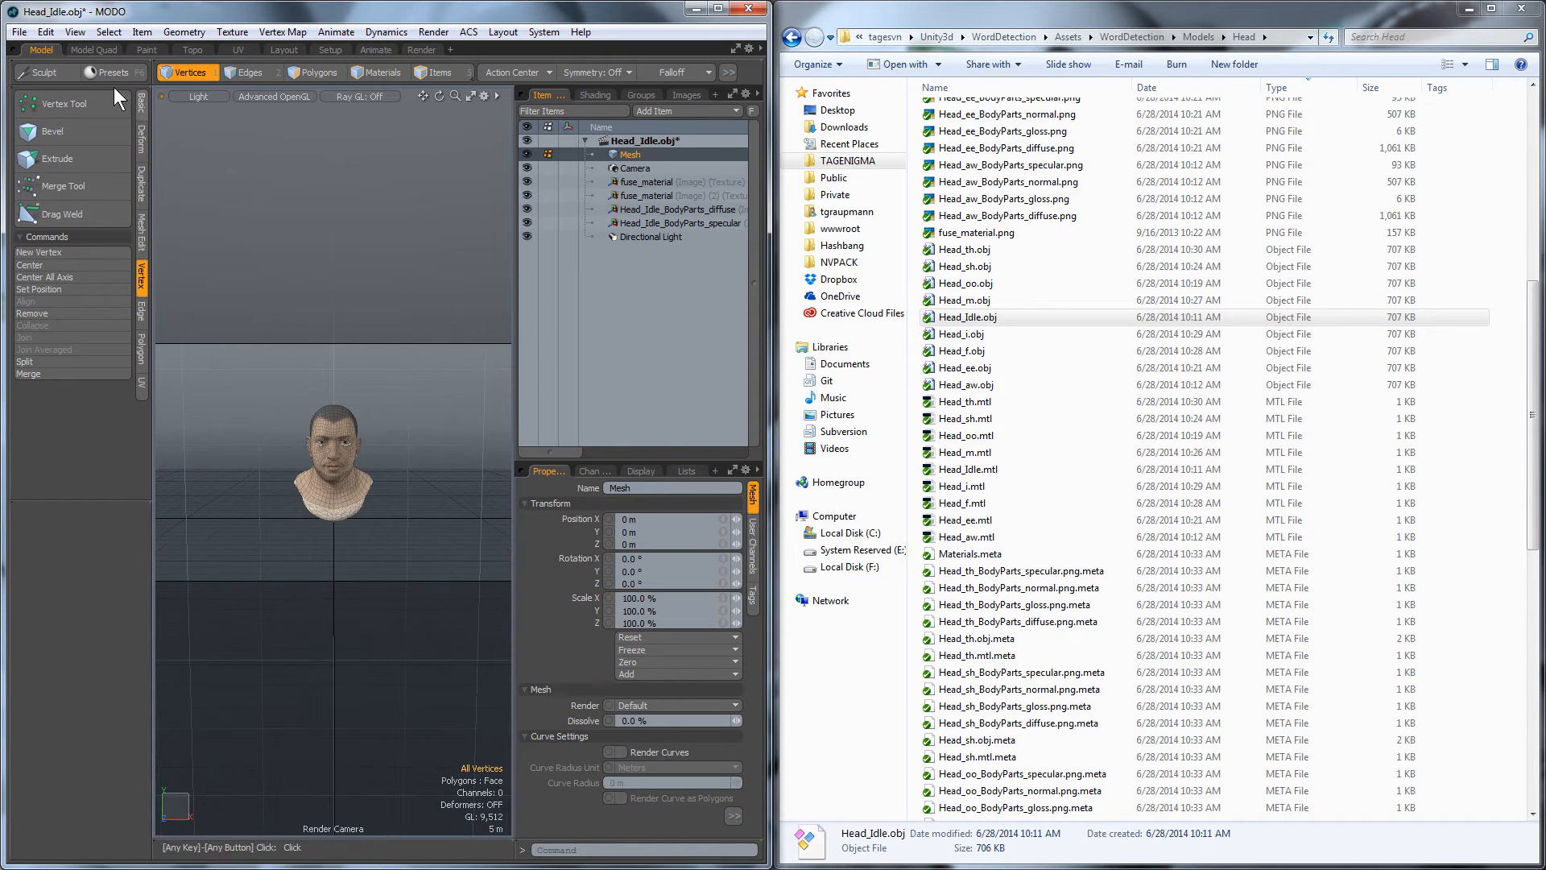
left_click(21, 34)
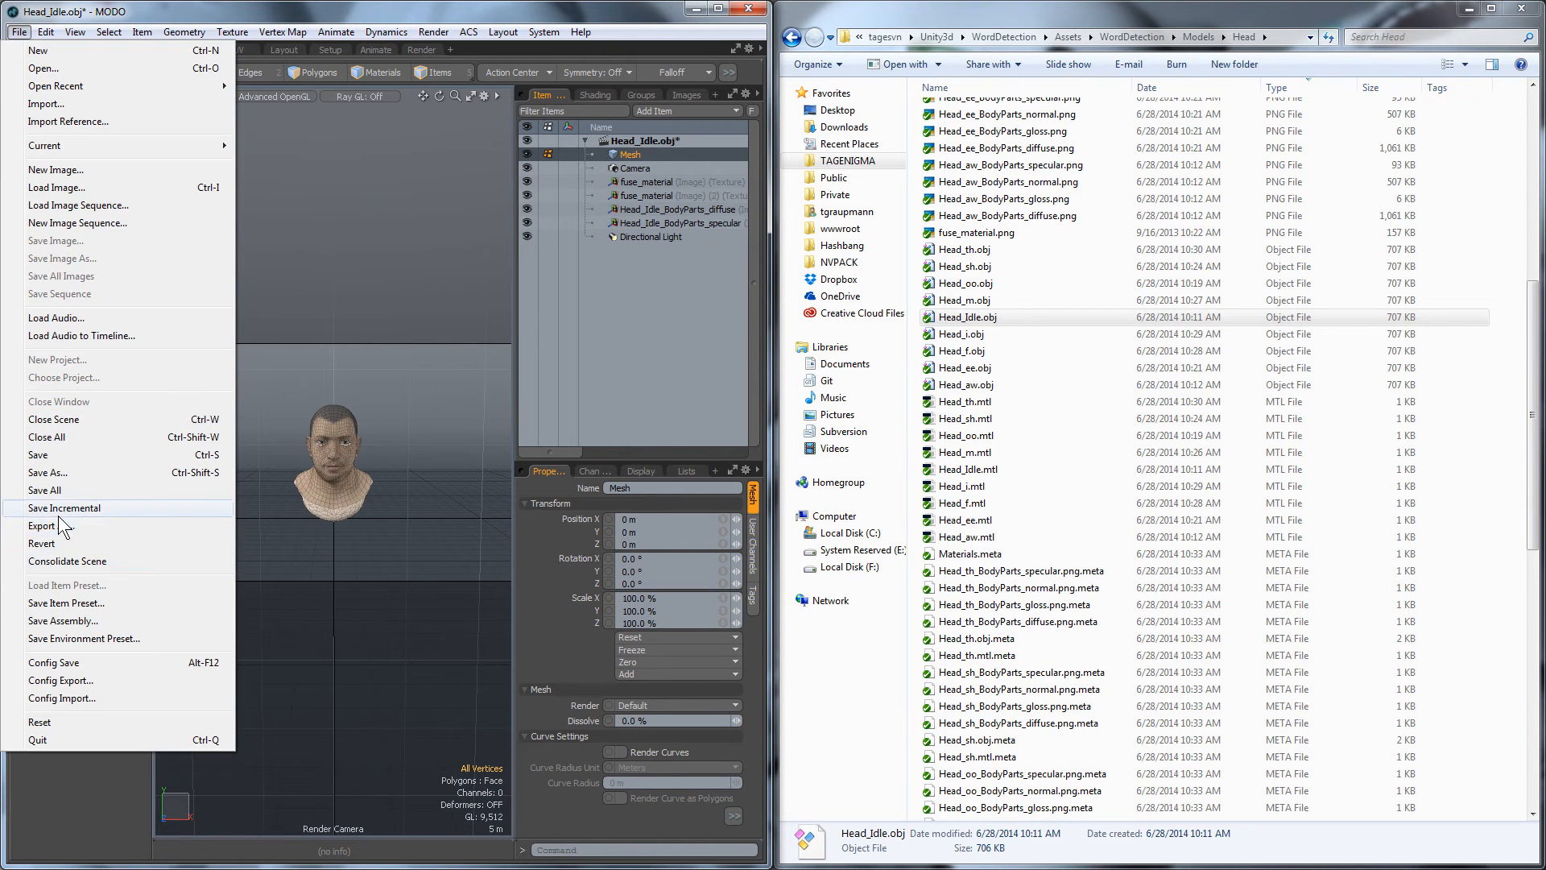
left_click(74, 527)
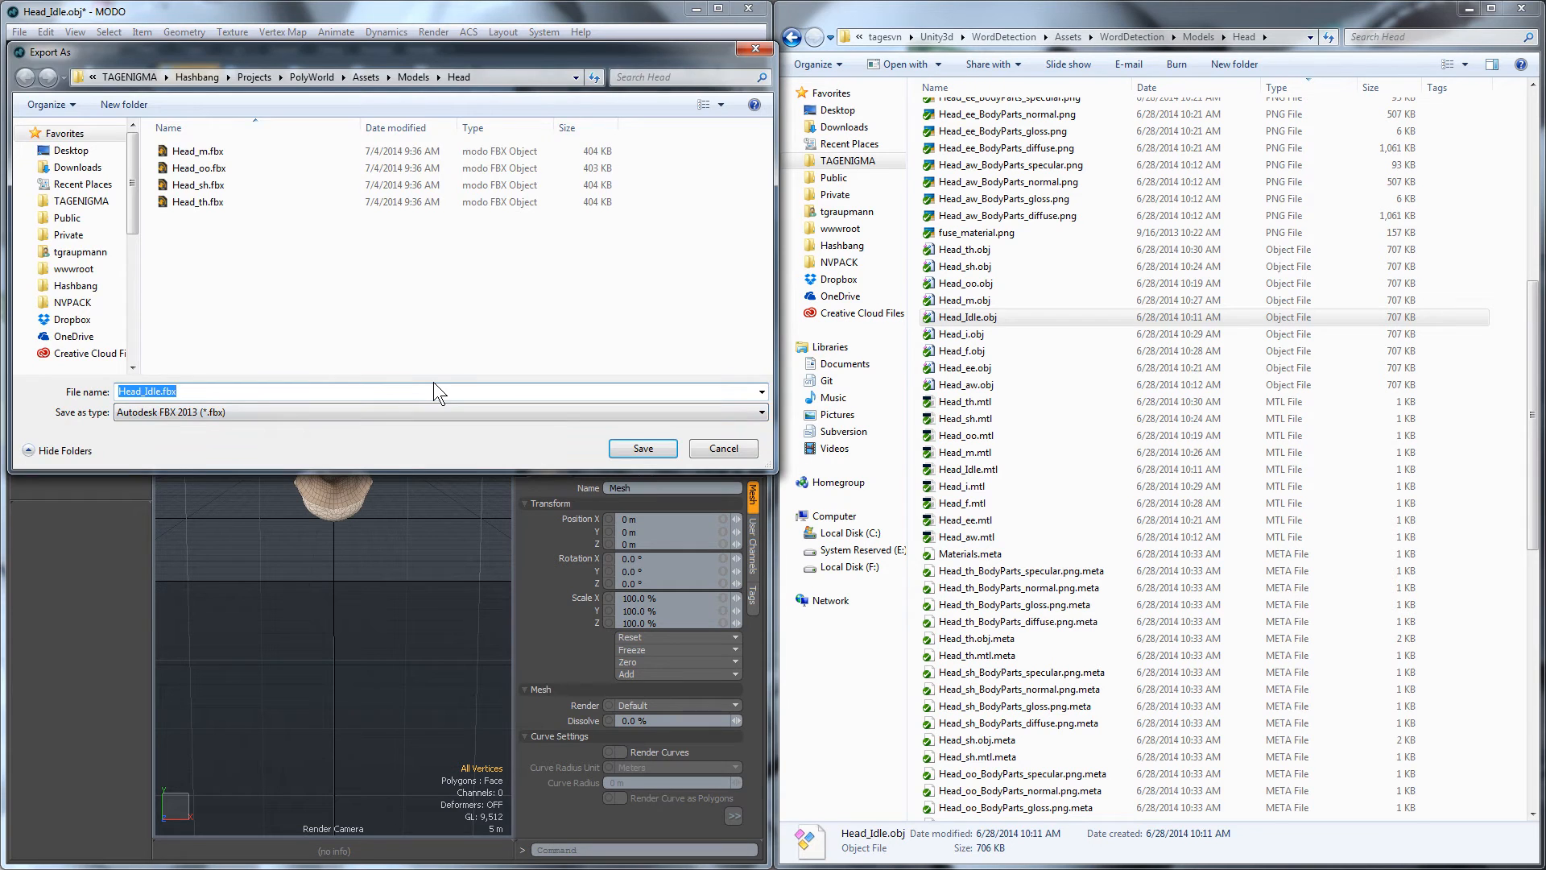
key("Return")
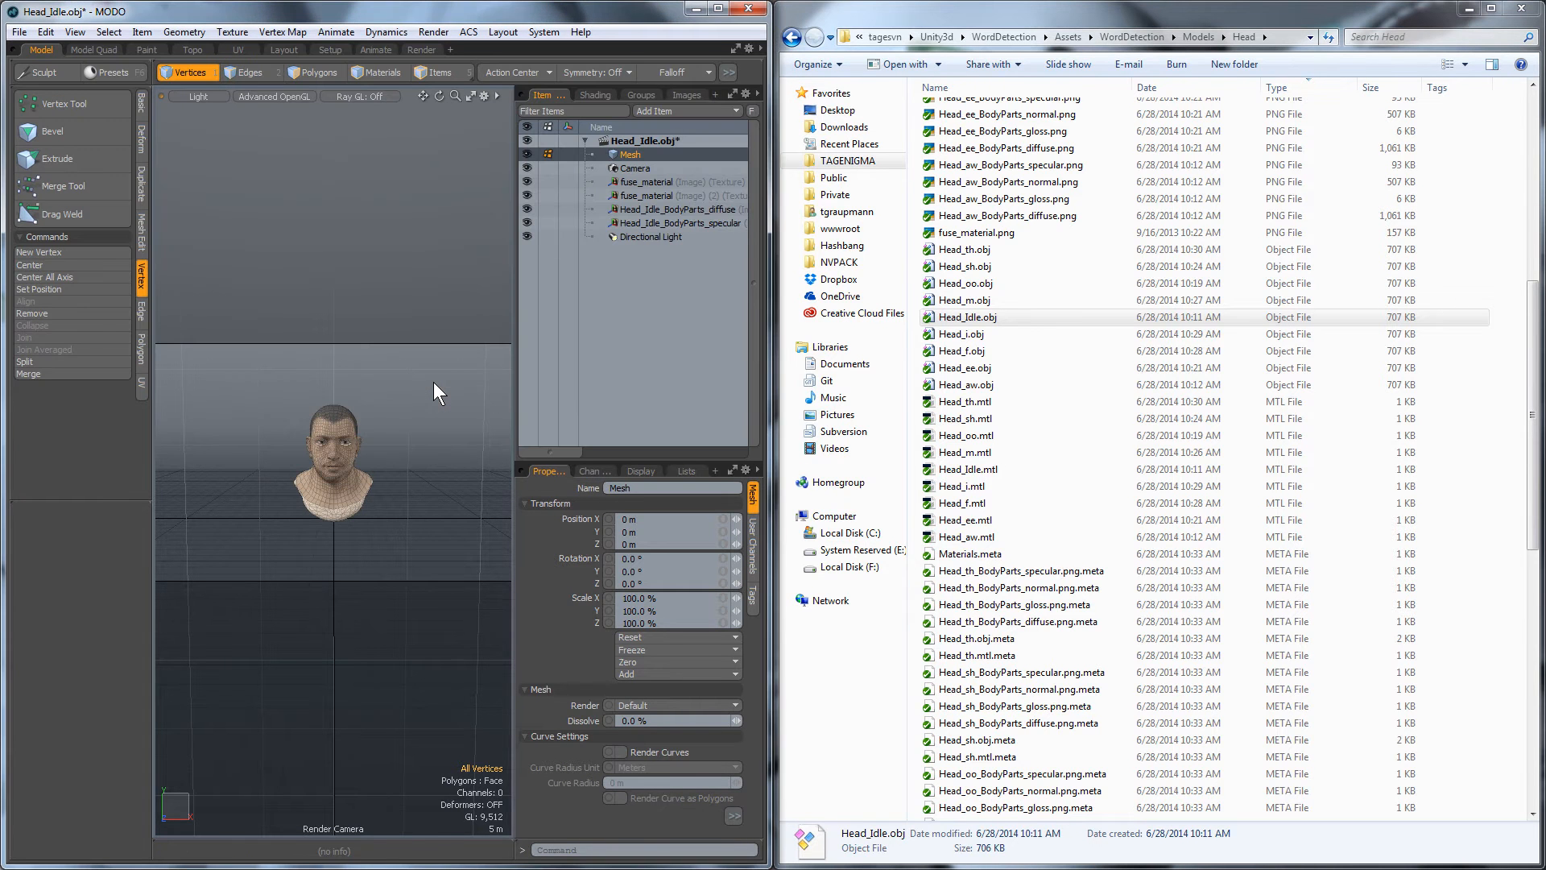
Step: Load Head_i.obj from the file browser, export it as an FBX file into the Models\Head folder, and close the scene
left_click_drag(957, 337, 360, 375)
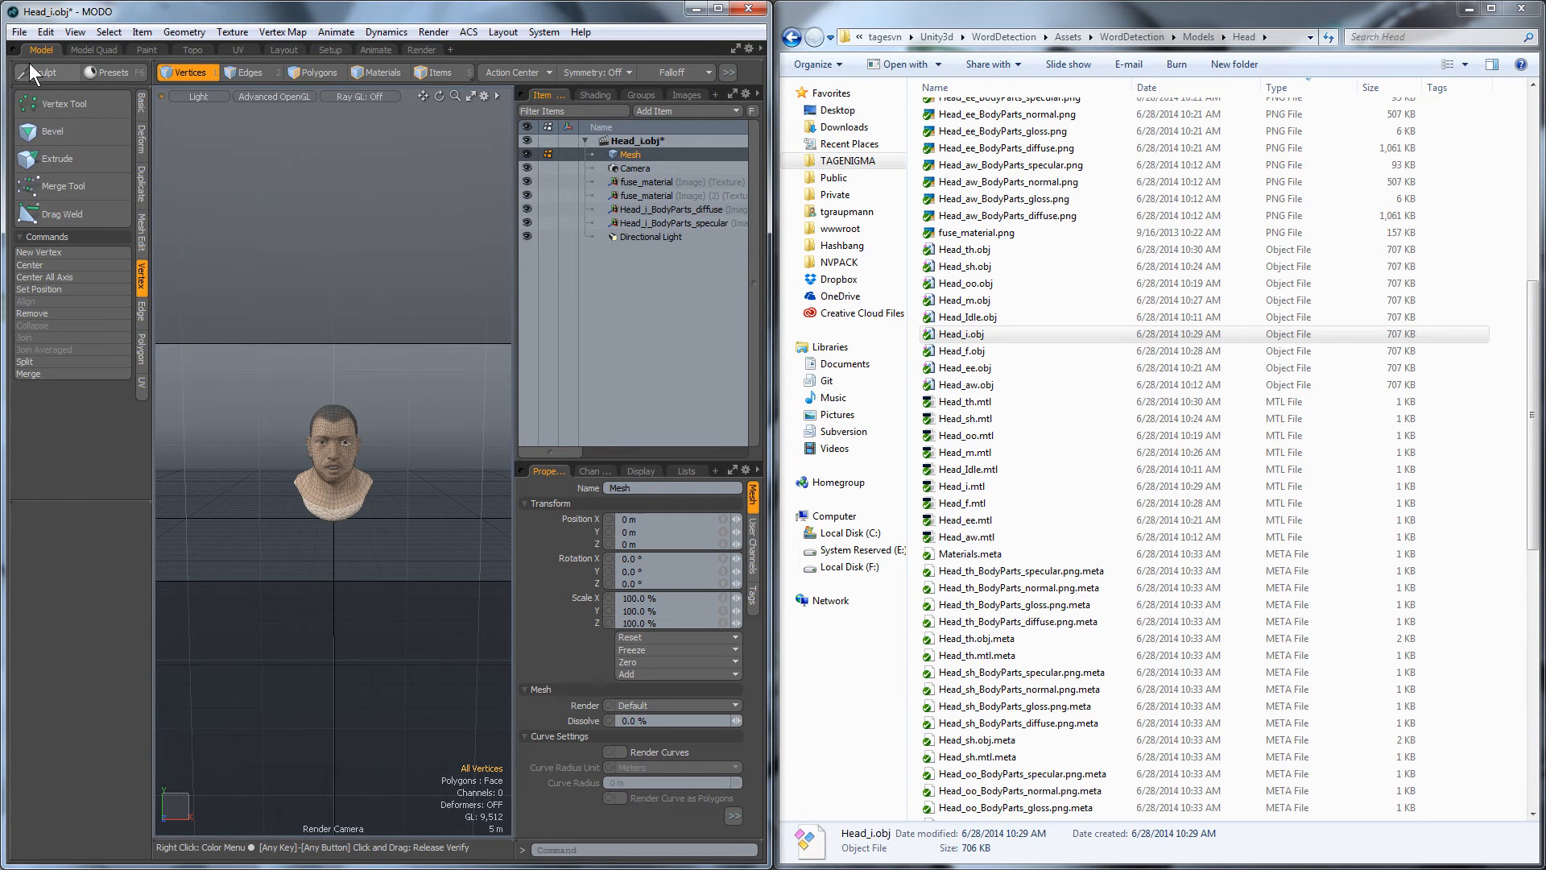
left_click(19, 32)
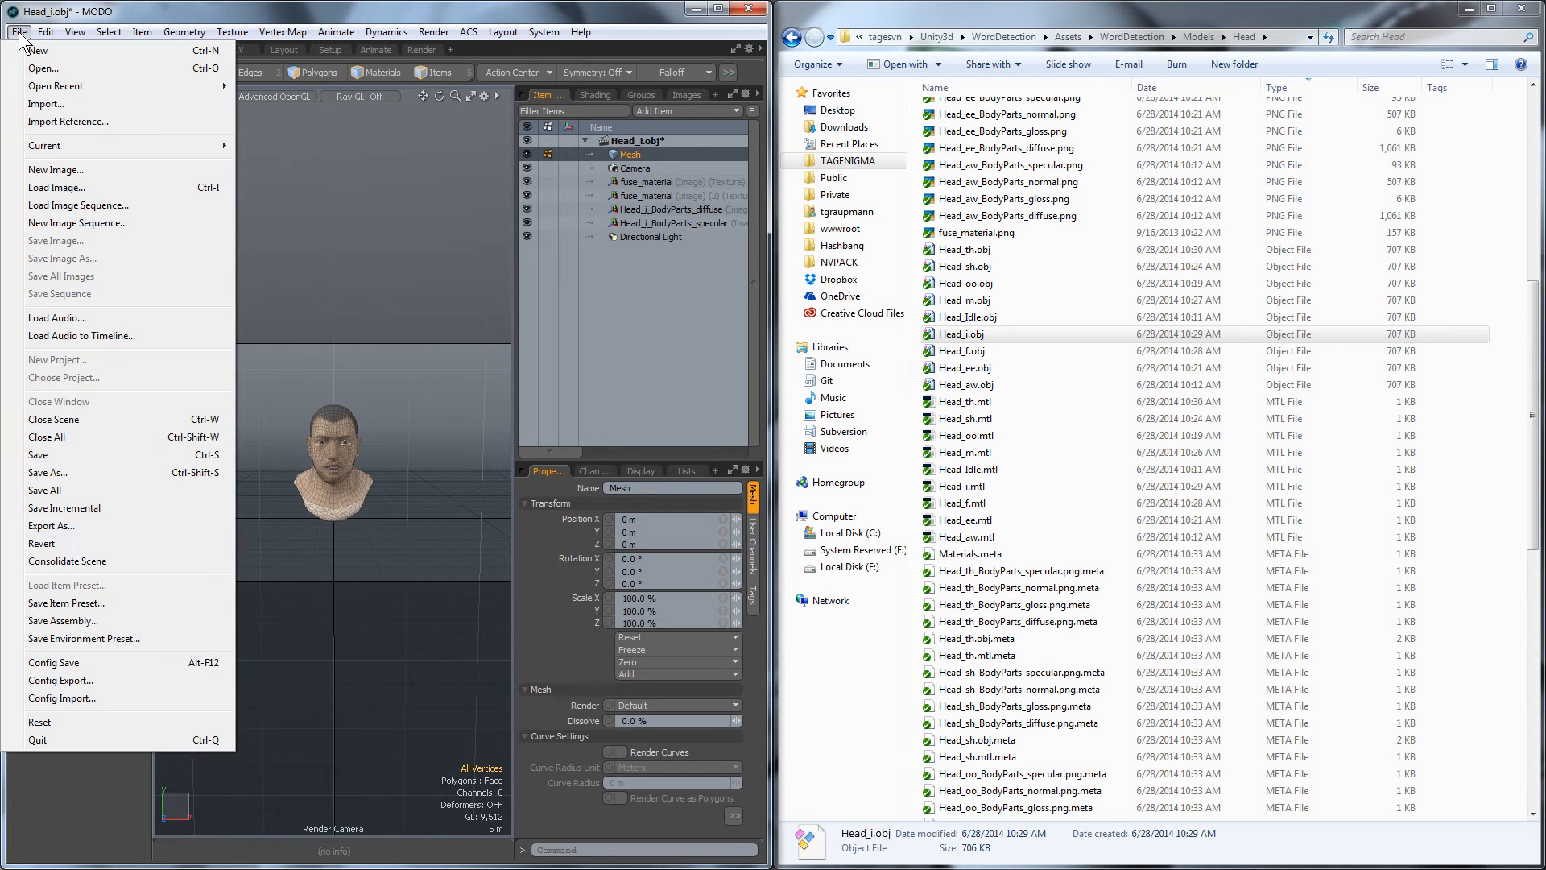
left_click(71, 526)
key("Return")
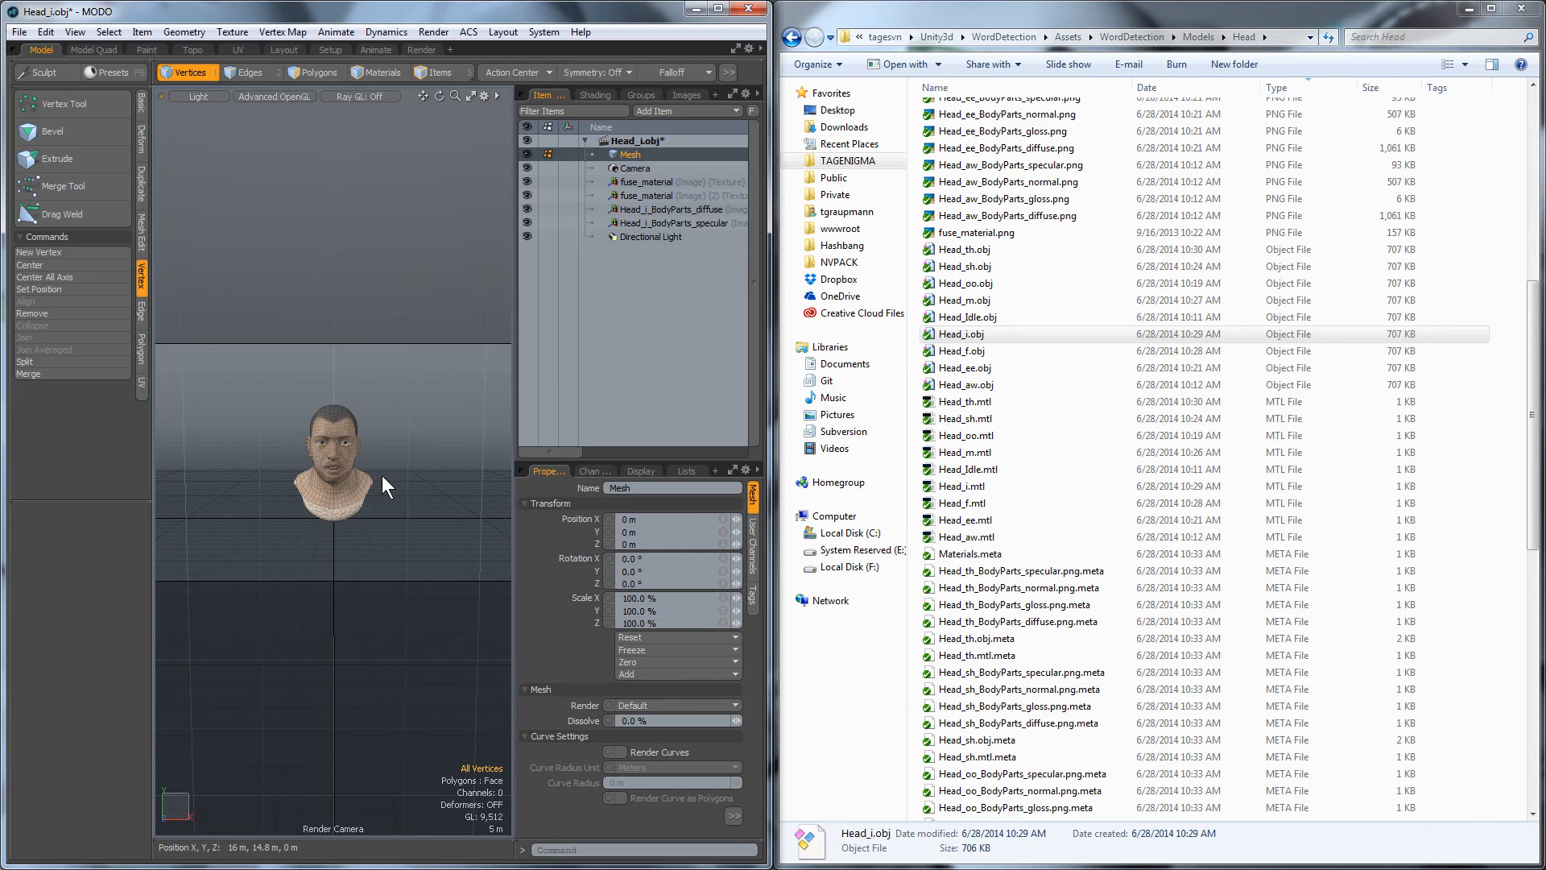
key("ctrl+w")
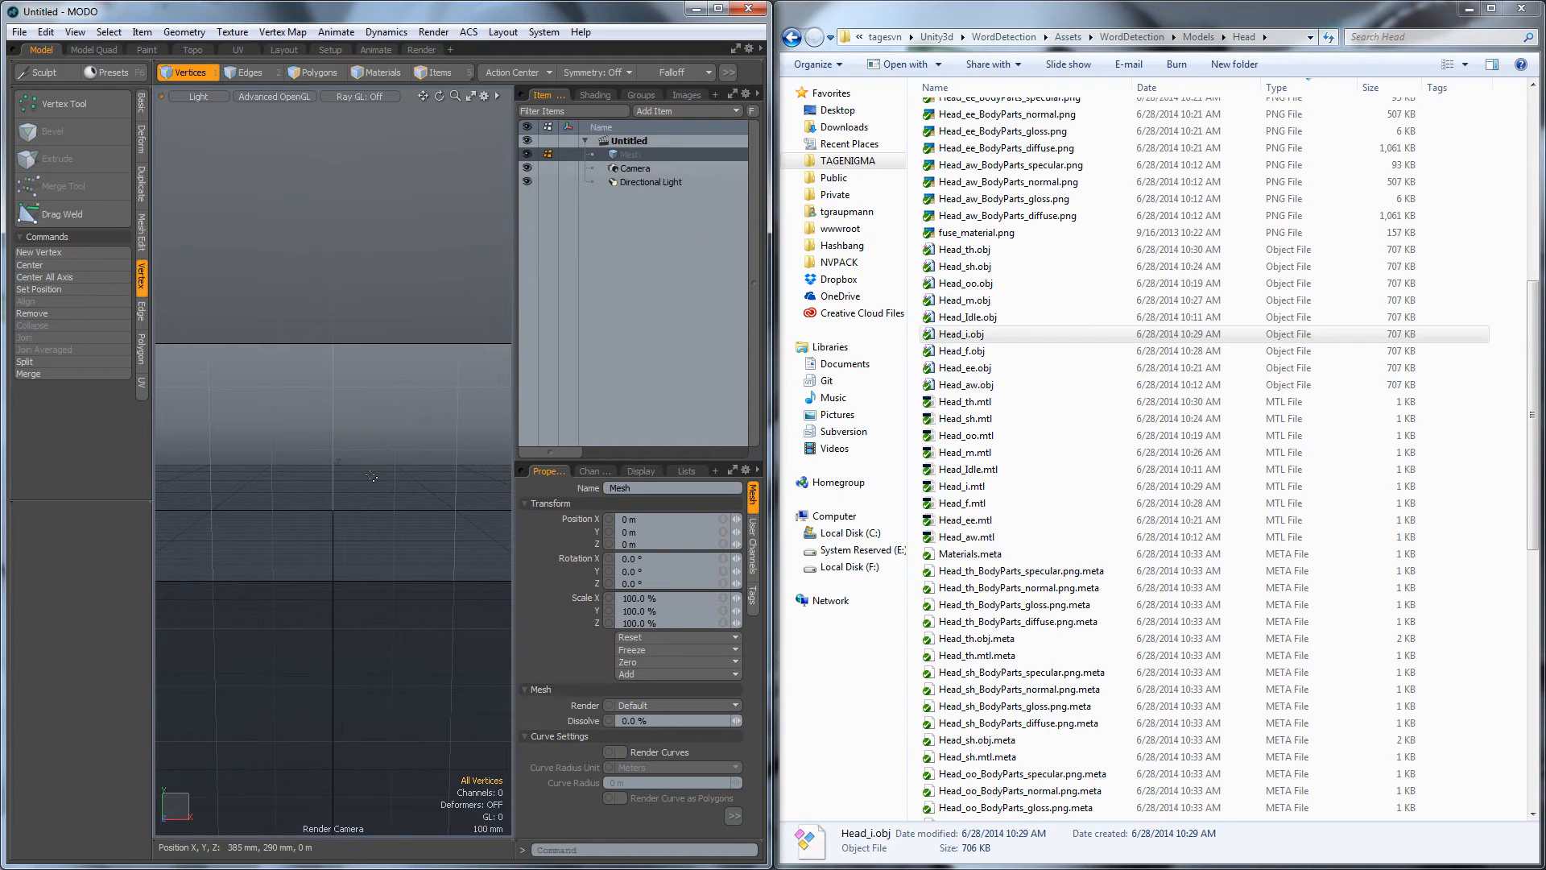
Step: Load Head_f.obj from the file browser, export it as Head_f.fbx into the Models\Head folder, and close the scene
left_click(958, 352)
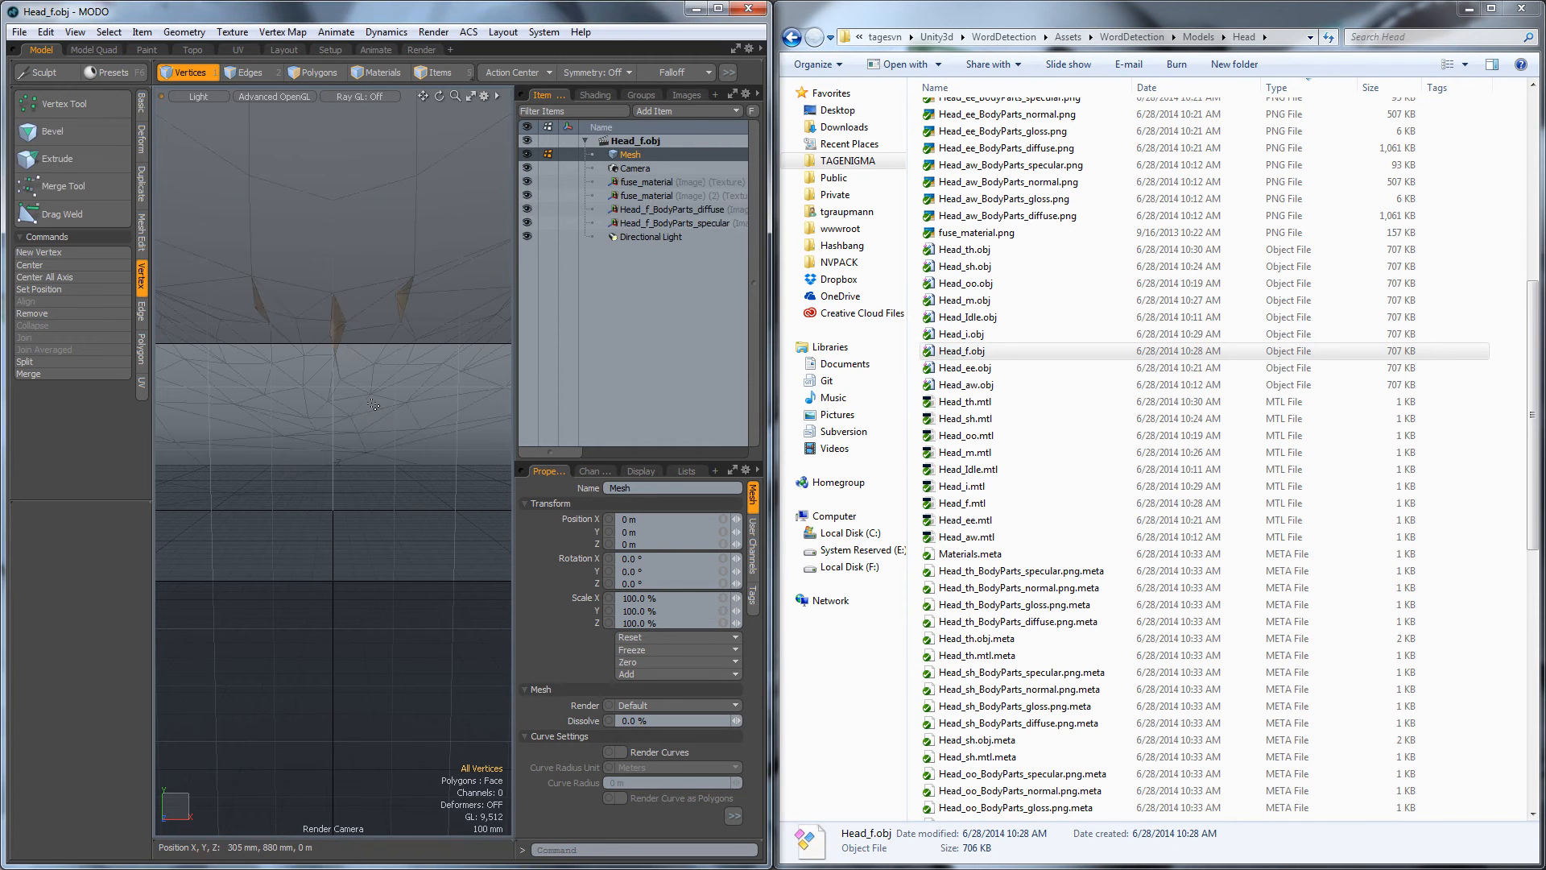
left_click(21, 33)
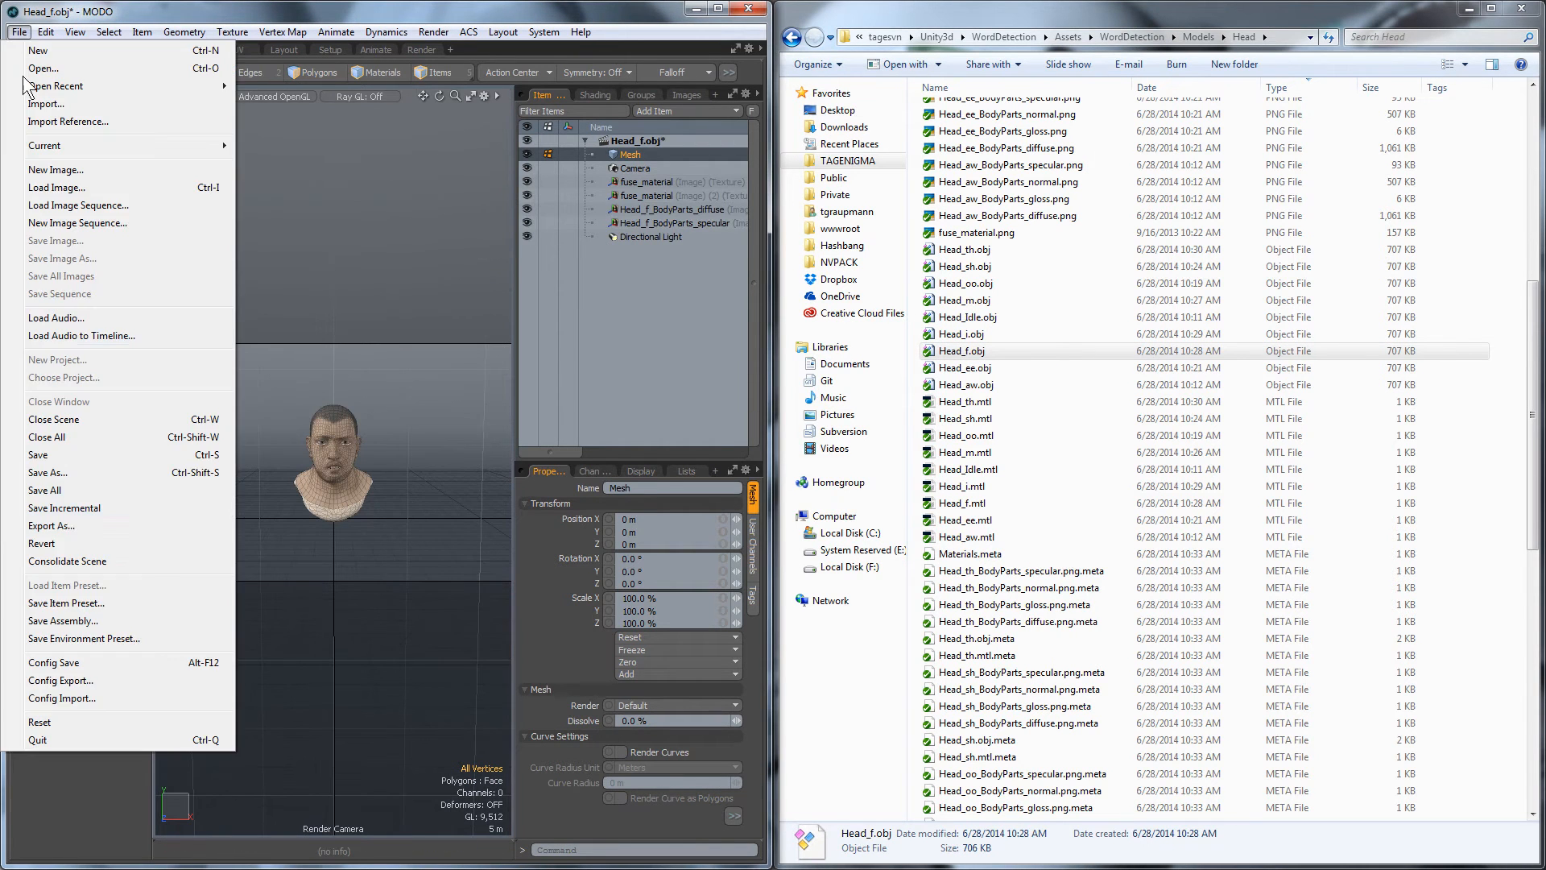
left_click(70, 524)
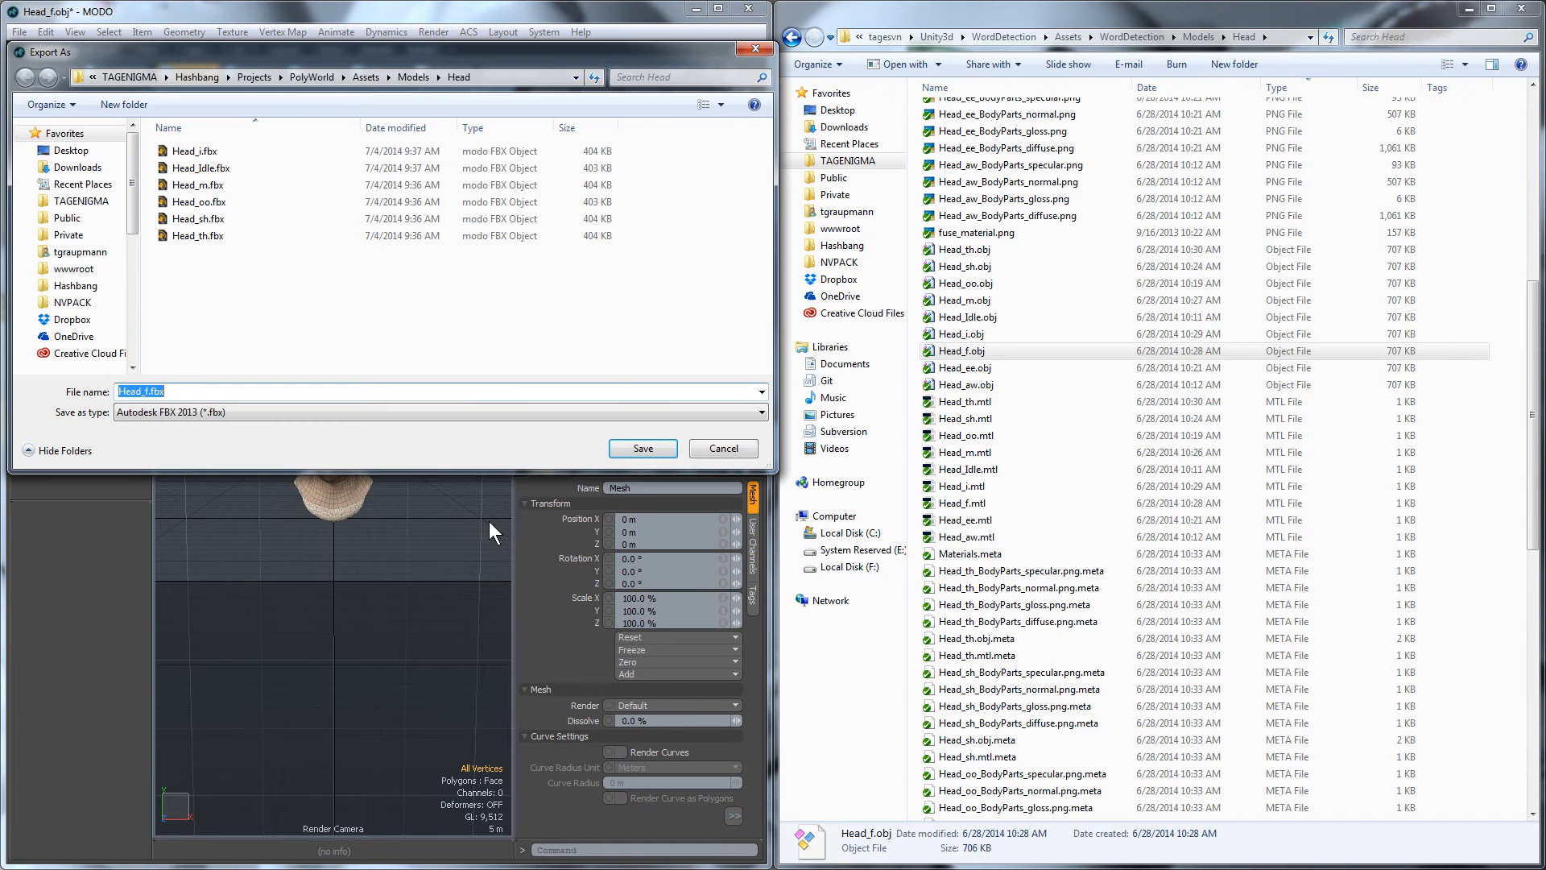
key("Return")
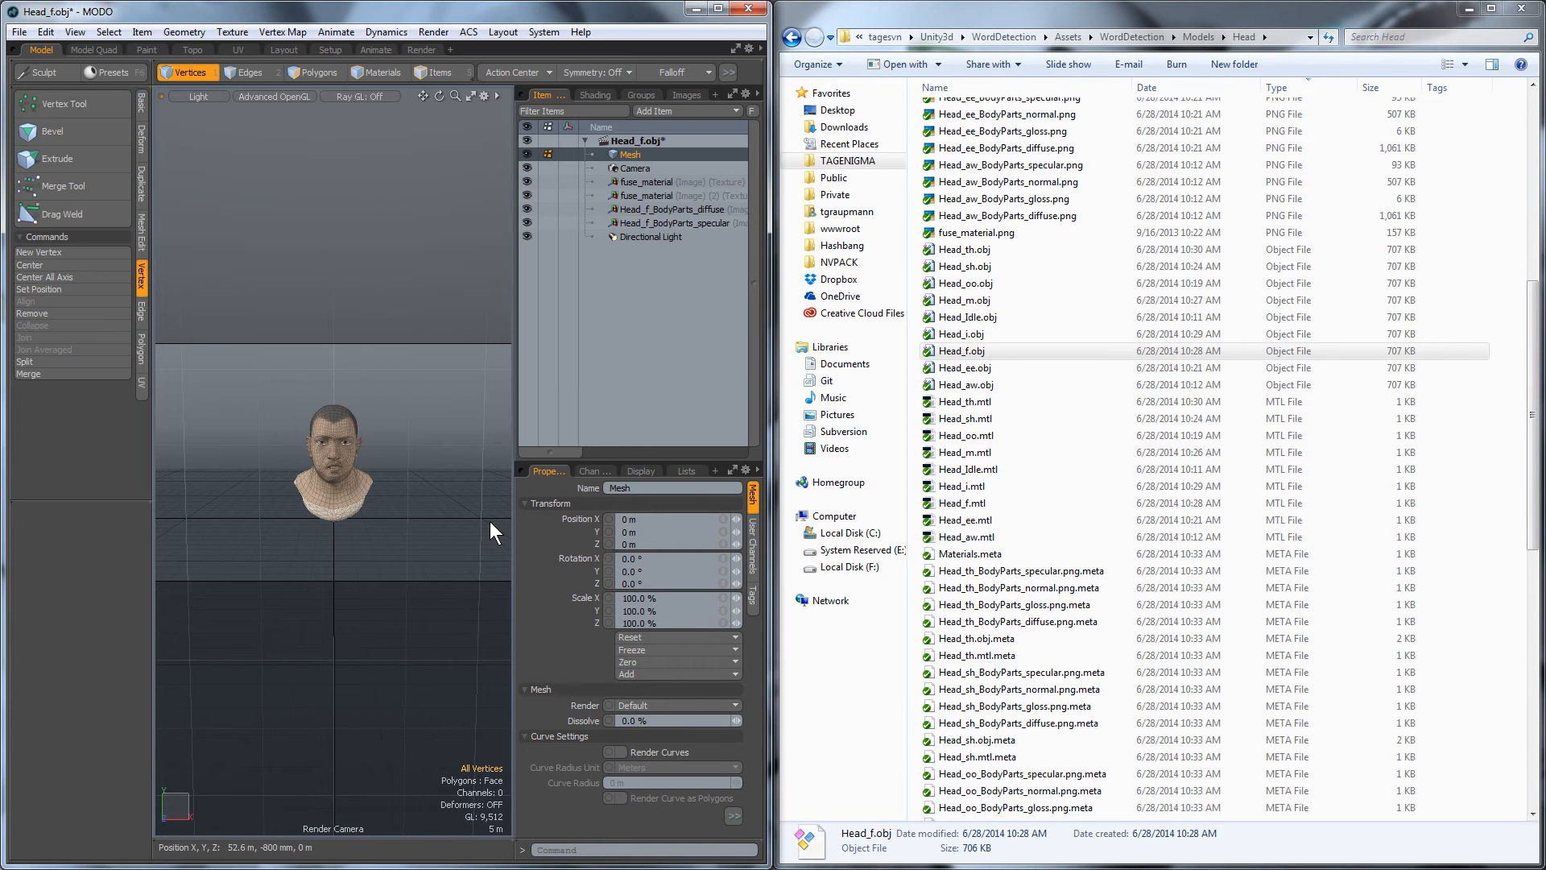
key("ctrl+w")
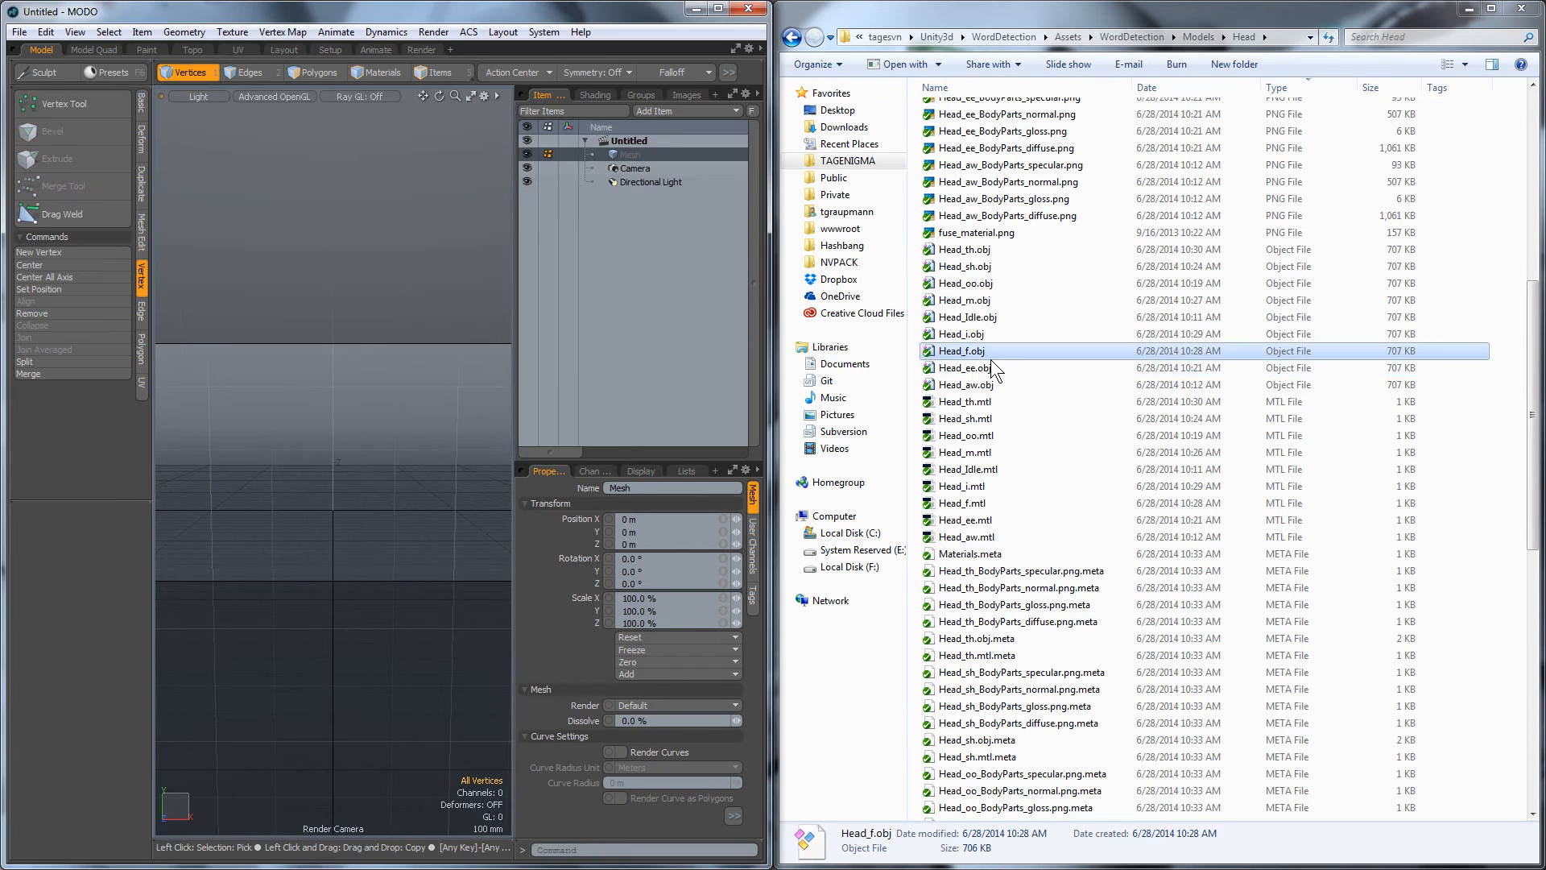
Step: Load Head_ee.obj from the file browser, export it as Head_ee.fbx into the Models\Head folder, and close the scene
left_click_drag(990, 370, 343, 387)
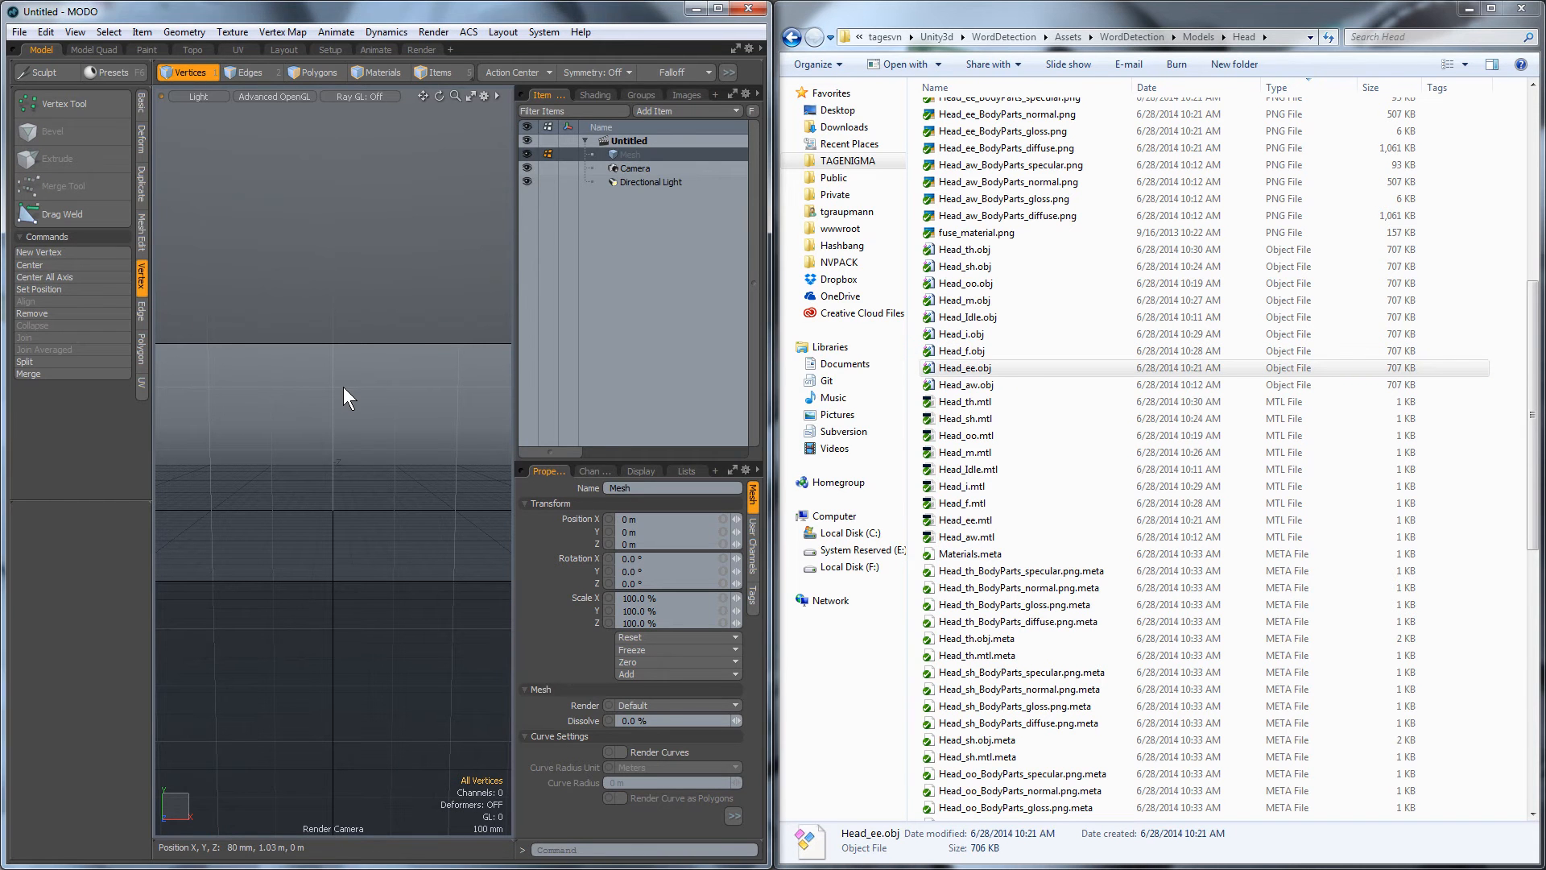
left_click(20, 32)
left_click(63, 526)
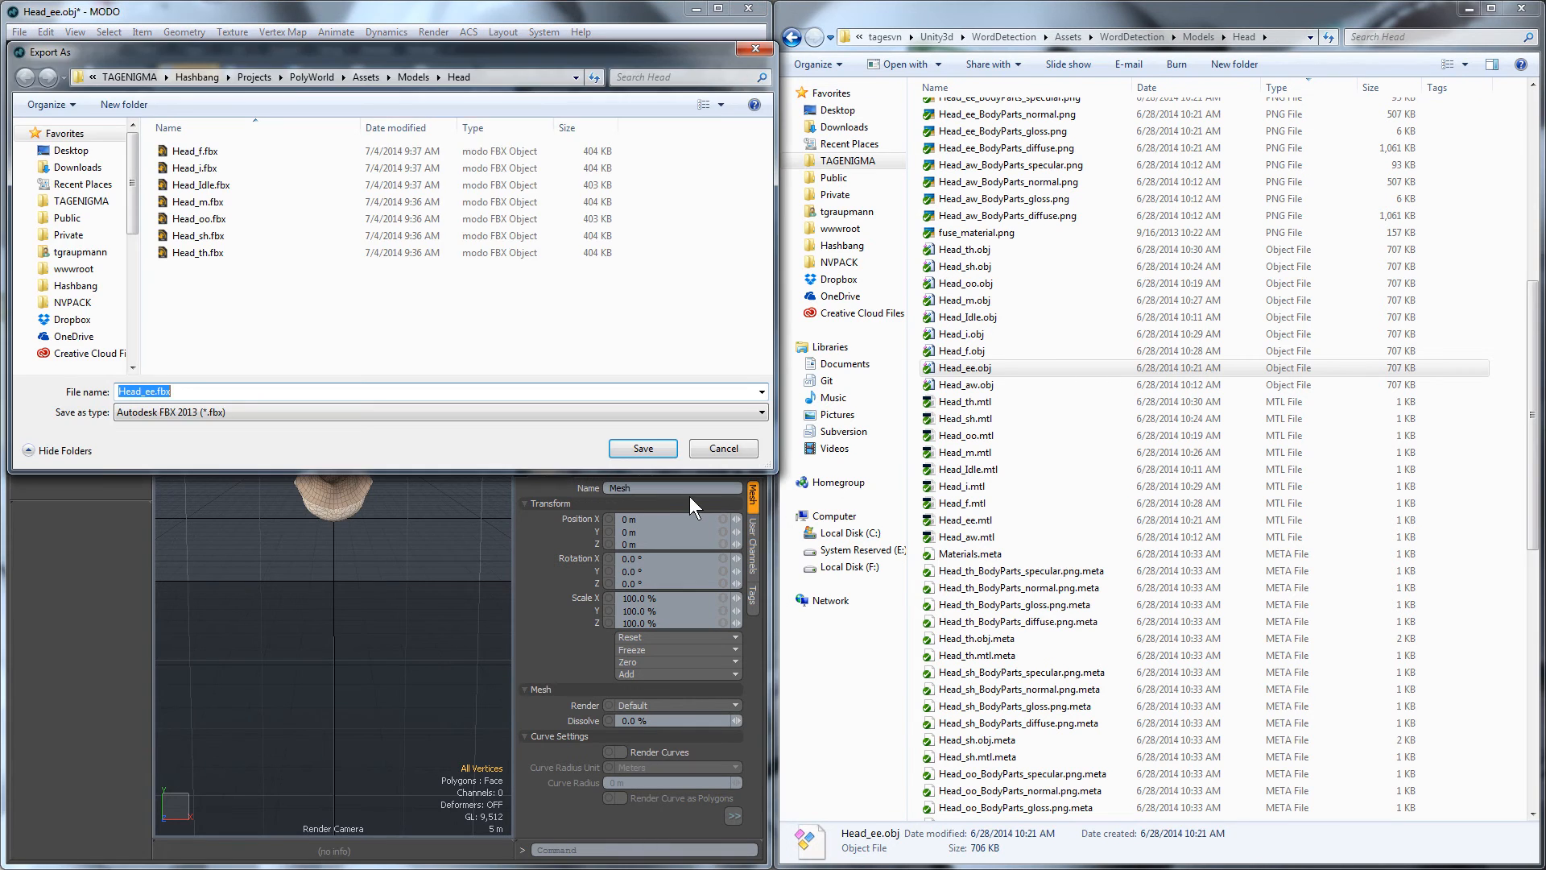
key("Return")
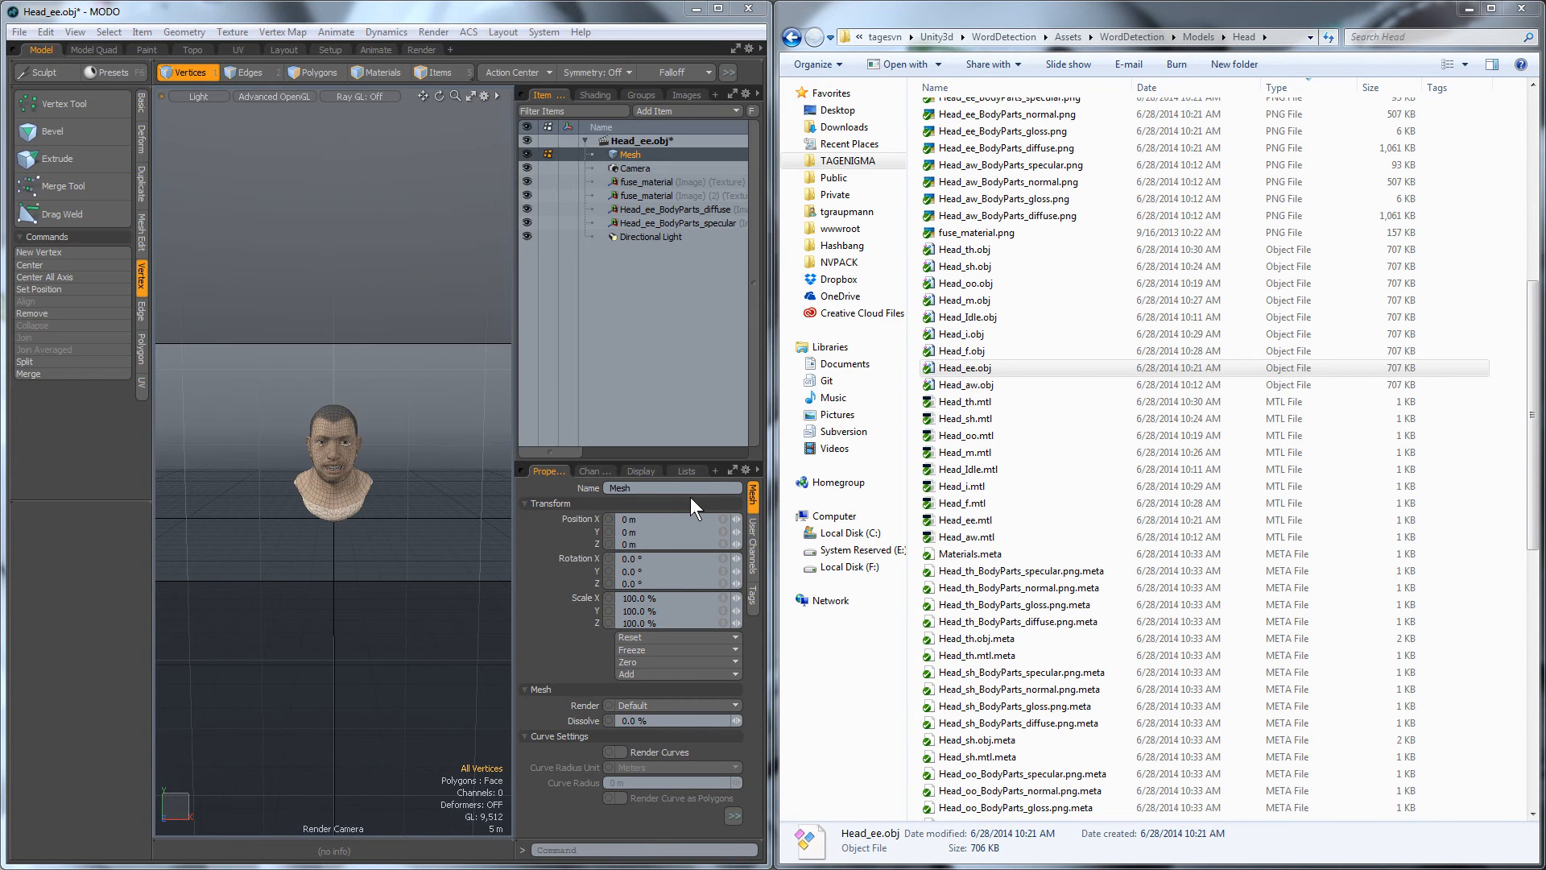
key("ctrl+w")
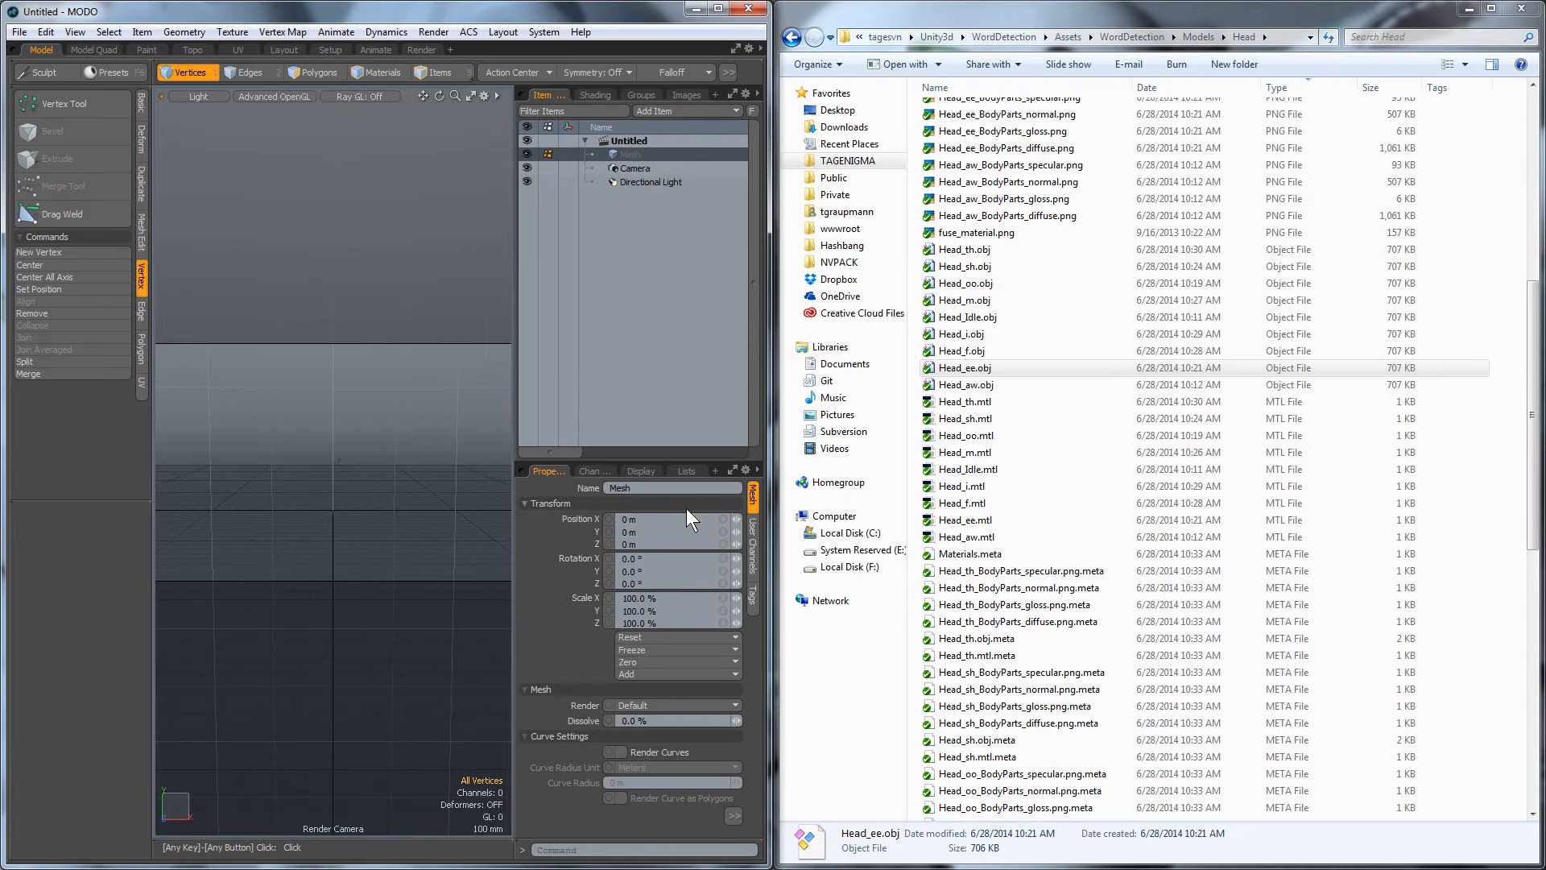
Step: Load Head_aw.obj from the file browser, export it as an FBX file into the Models\Head folder, and close MODO
left_click_drag(964, 385, 314, 481)
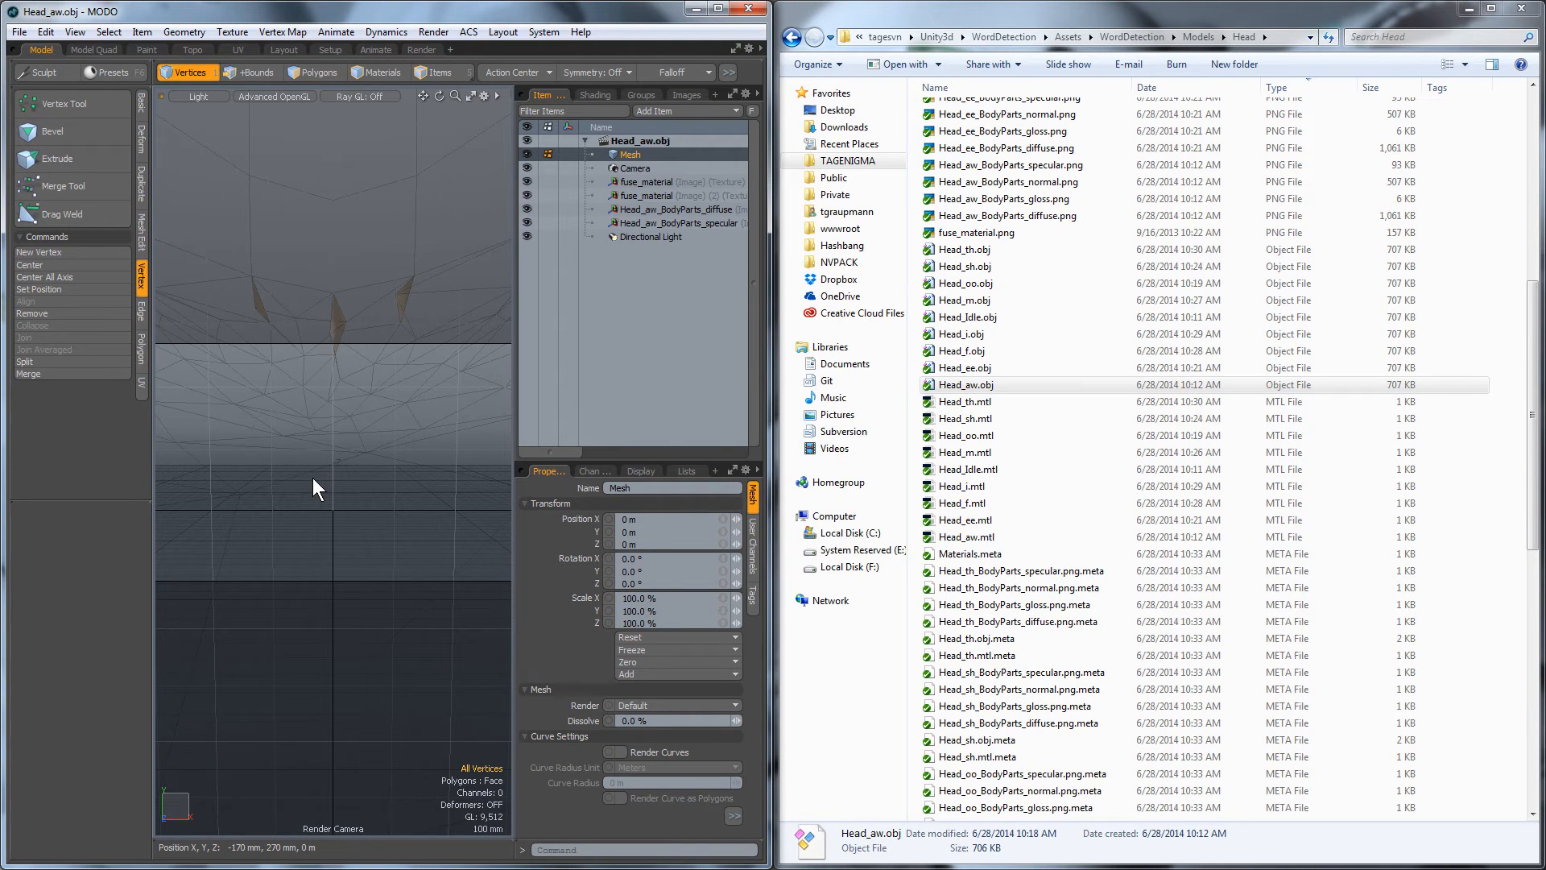
left_click(19, 32)
left_click(72, 525)
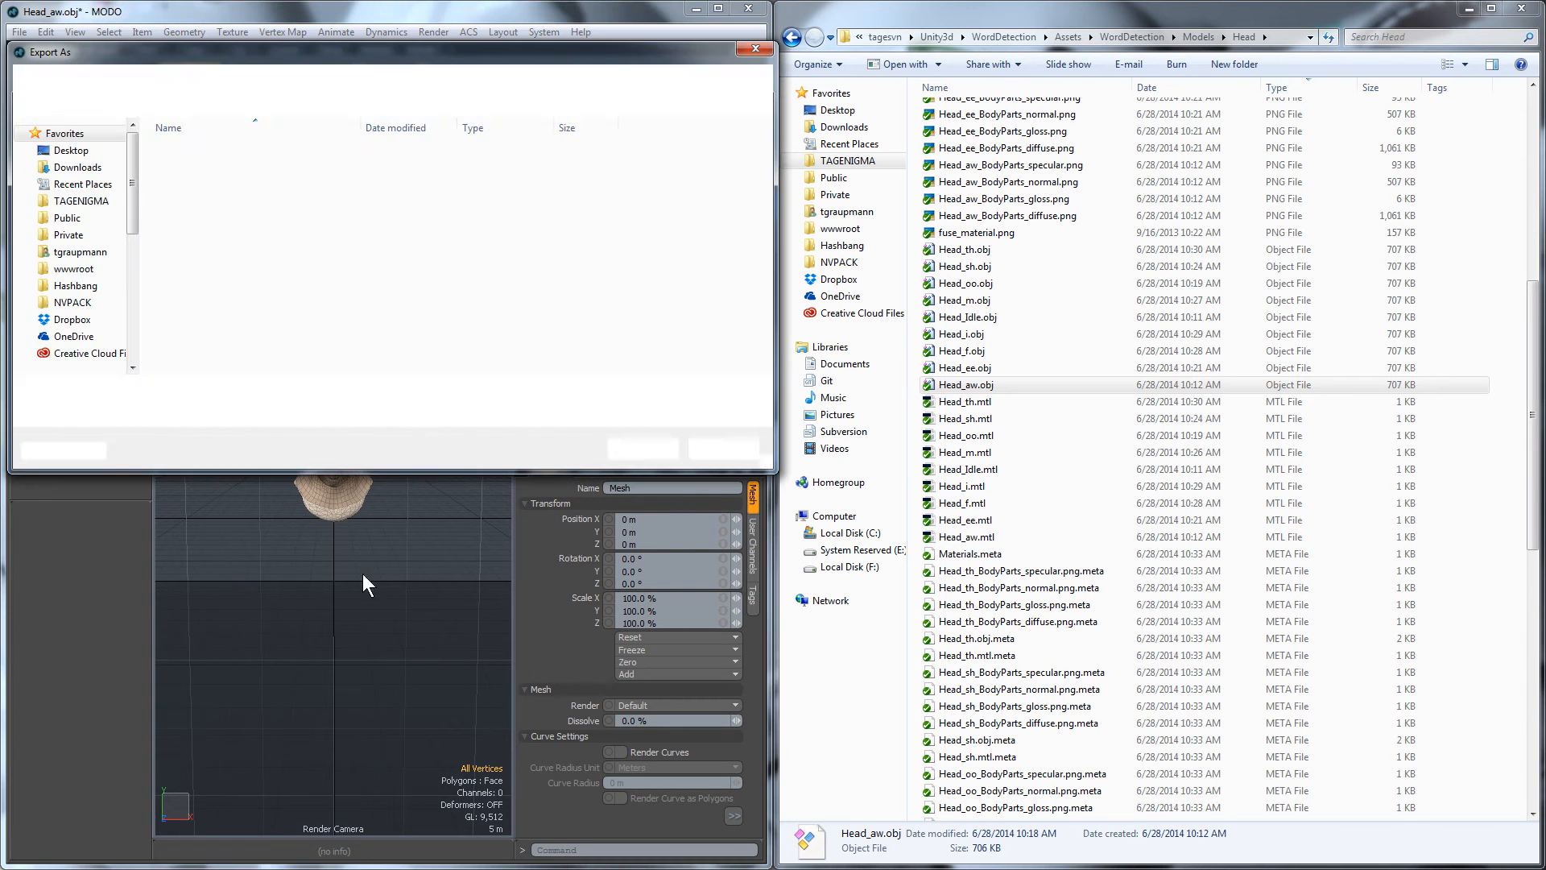
key("Return")
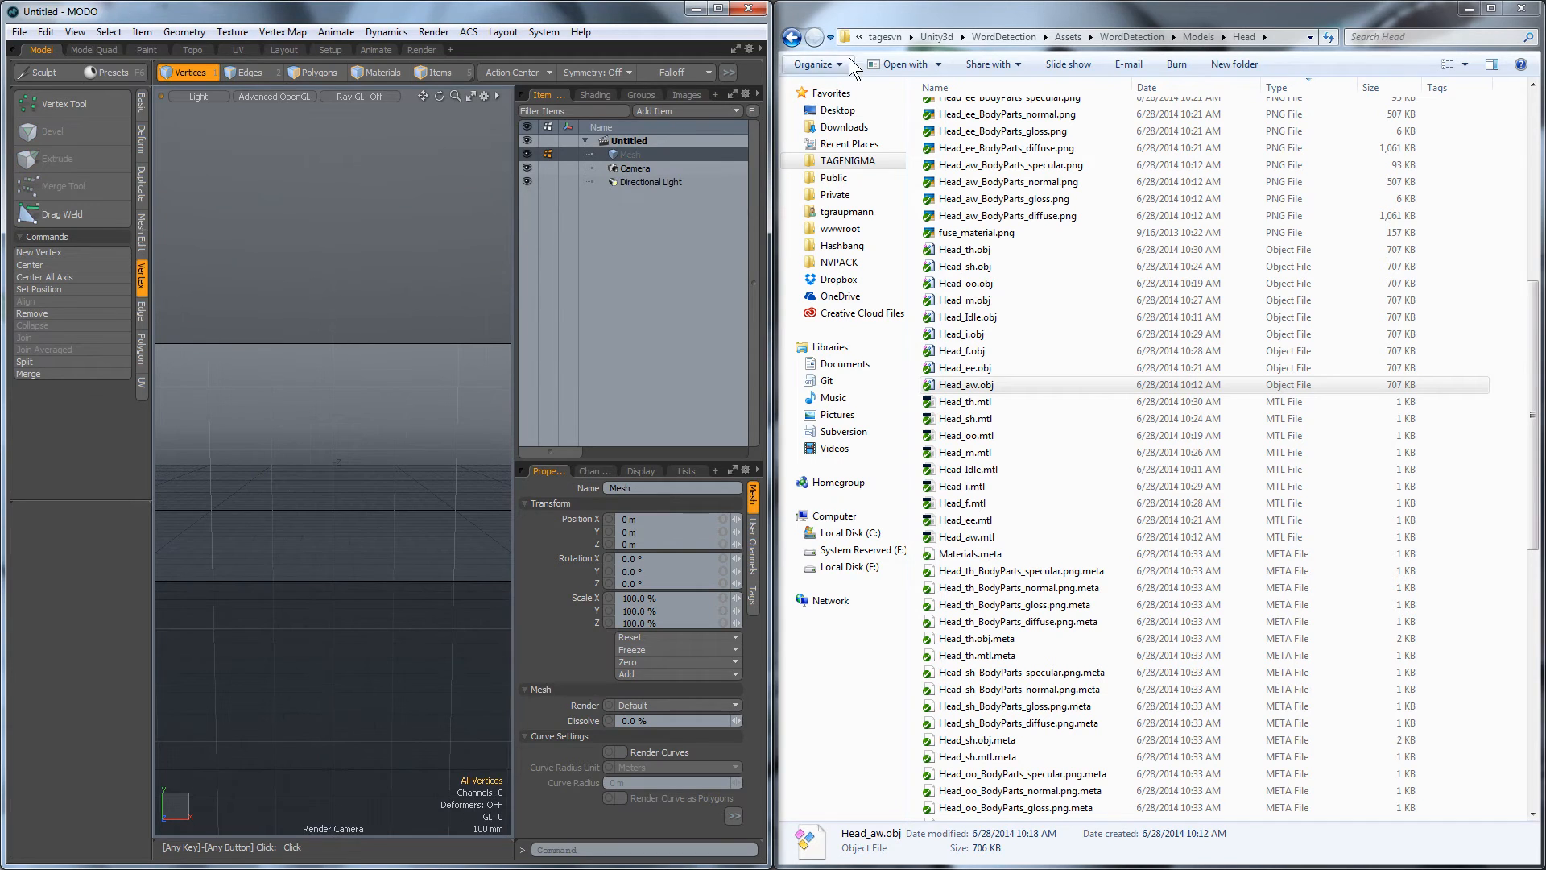
left_click(742, 9)
Step: Put away the WordDetection source folder window and open the Head folder inside PolyWorld\Assets\Models
left_click(986, 352)
scroll(987, 360, "up", 10)
left_click(997, 316)
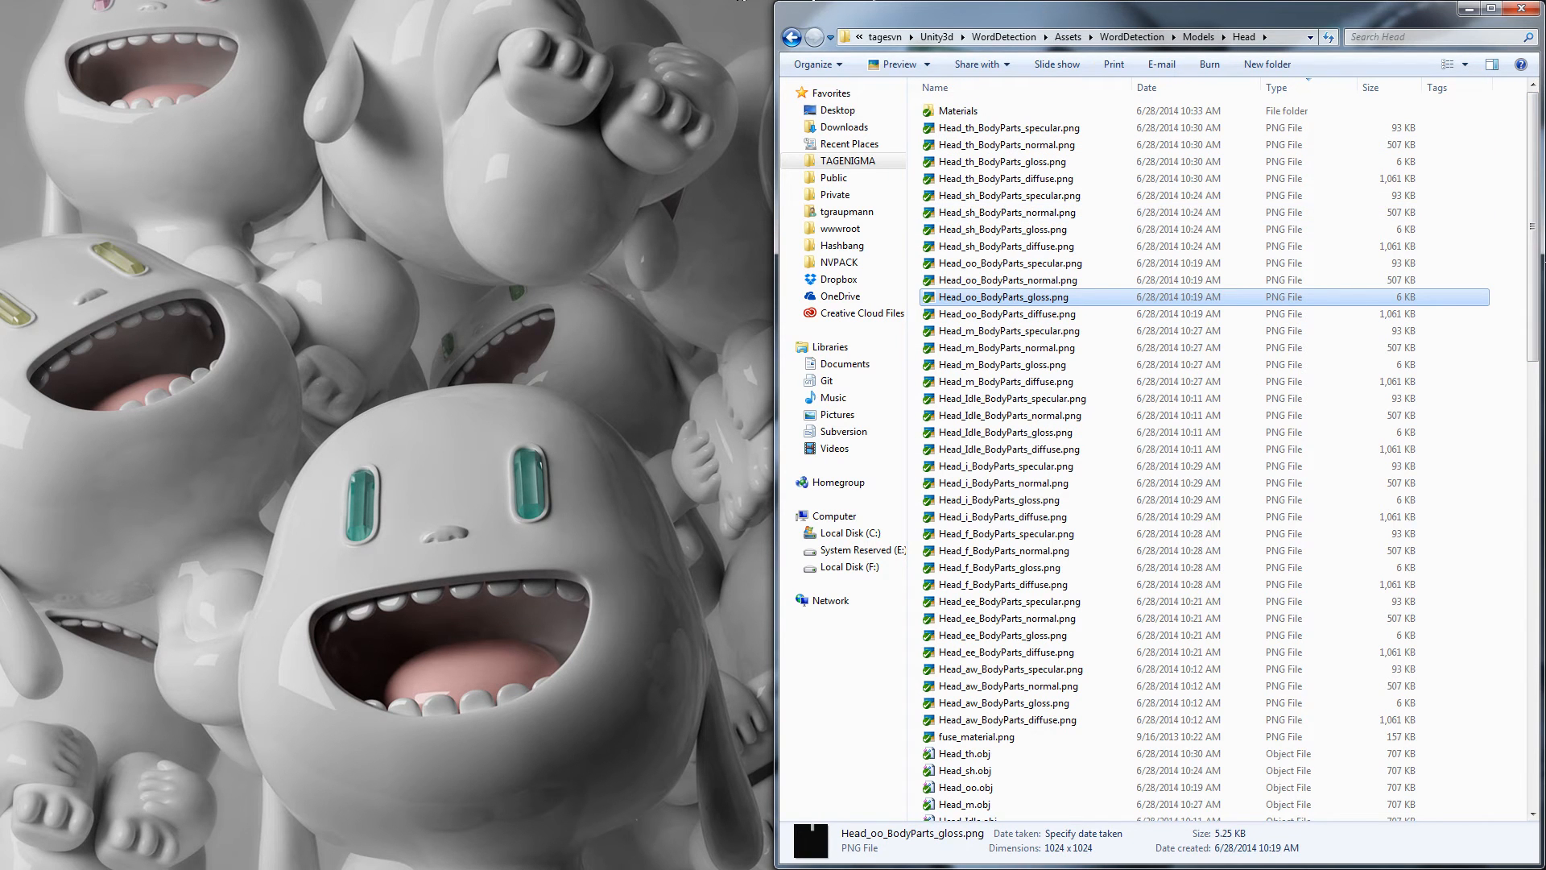
left_click(1469, 8)
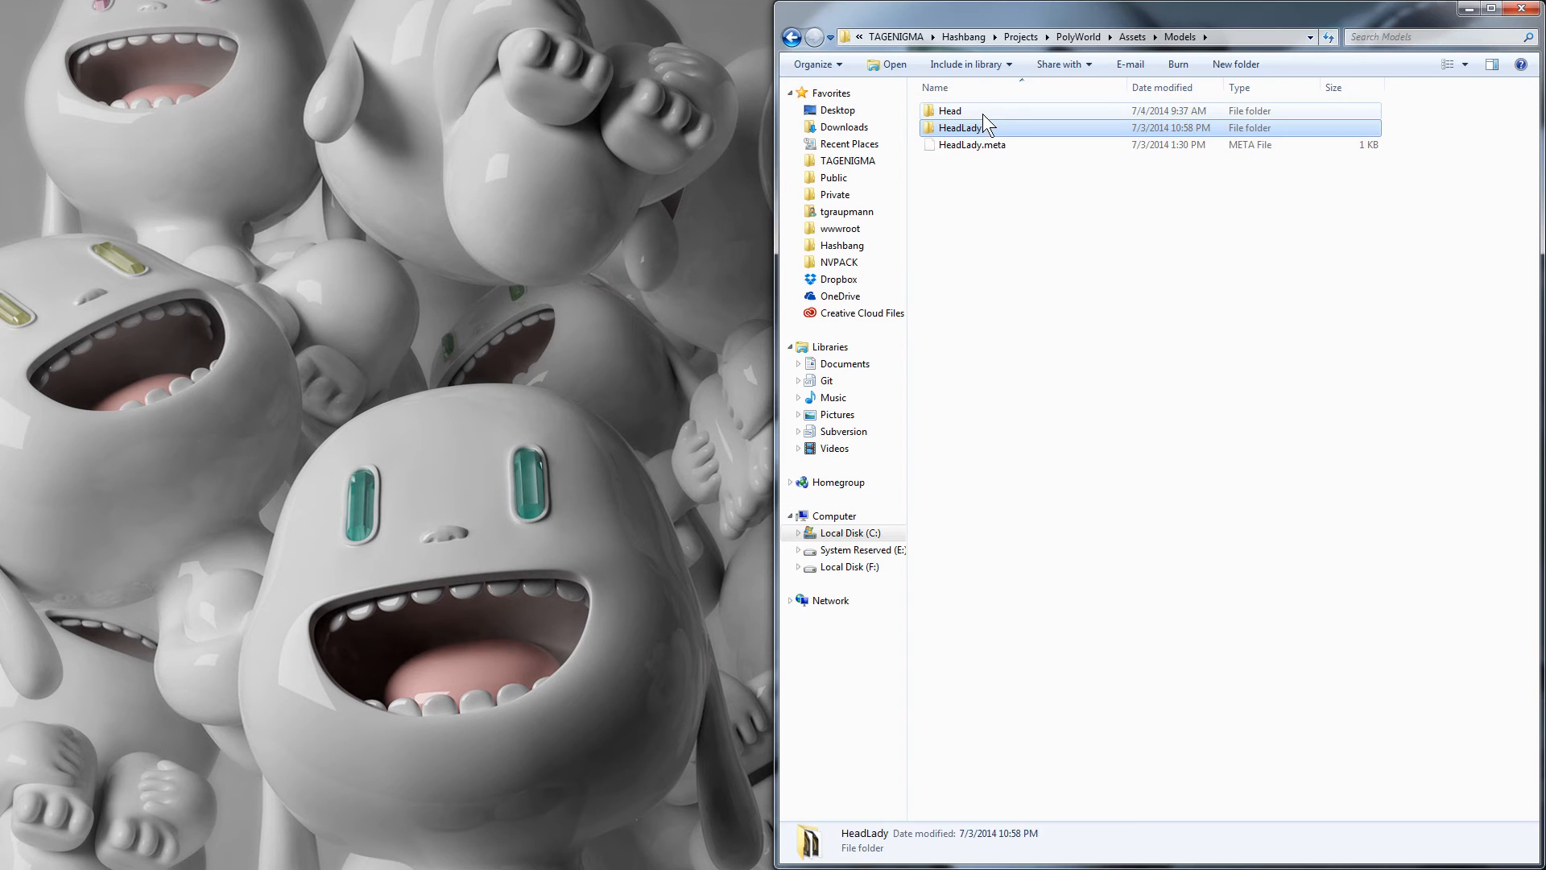
double_click(979, 124)
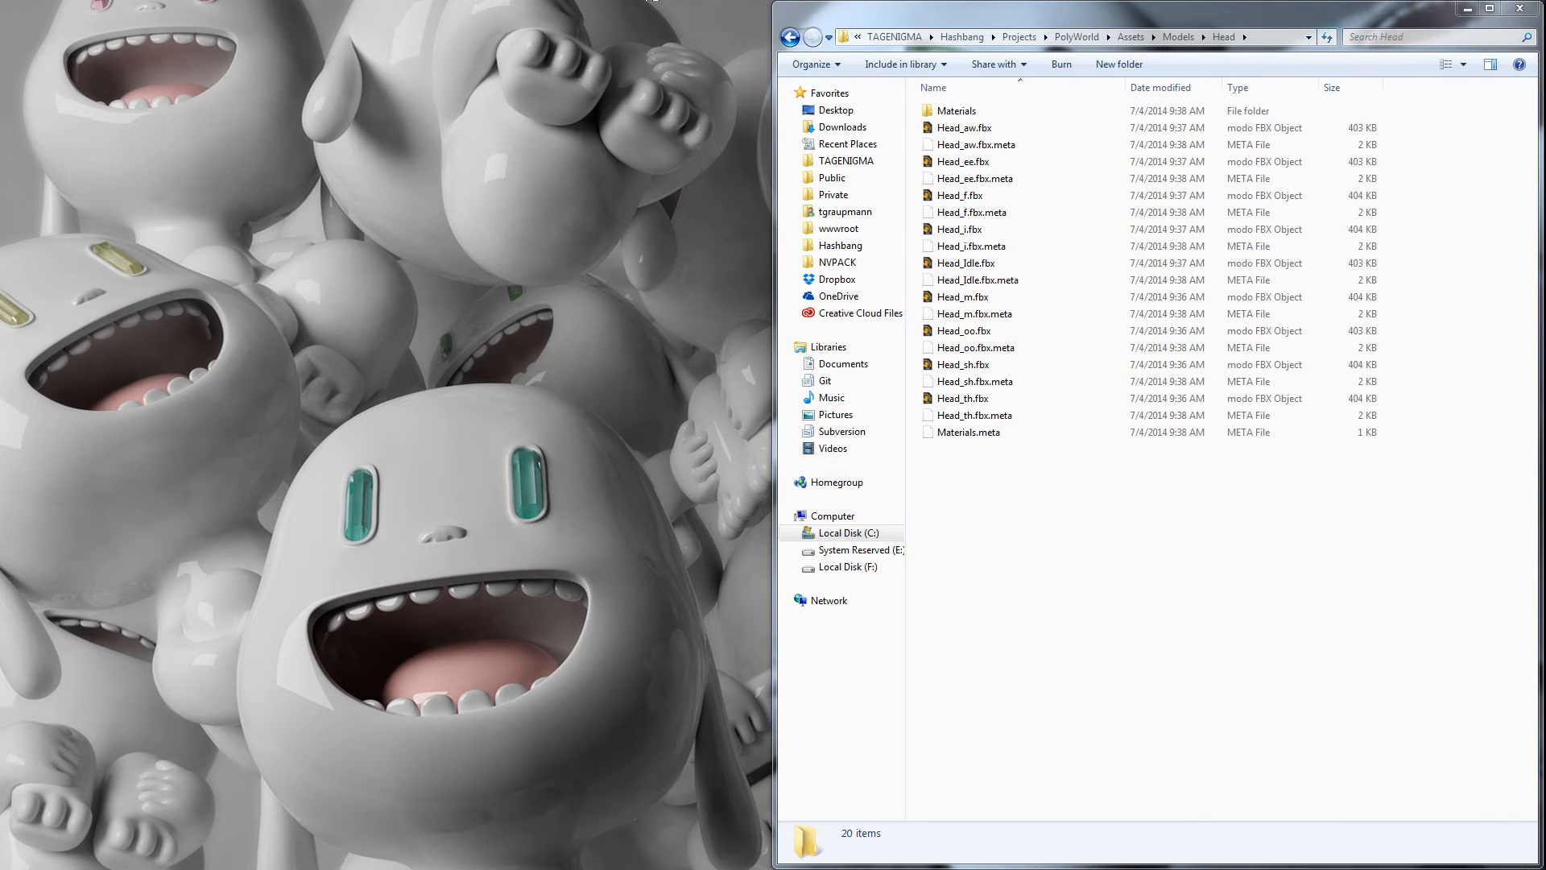
Step: Switch to Unity, expand the Models/Head folder in the project, and select the Head_aw model
left_click(648, 0)
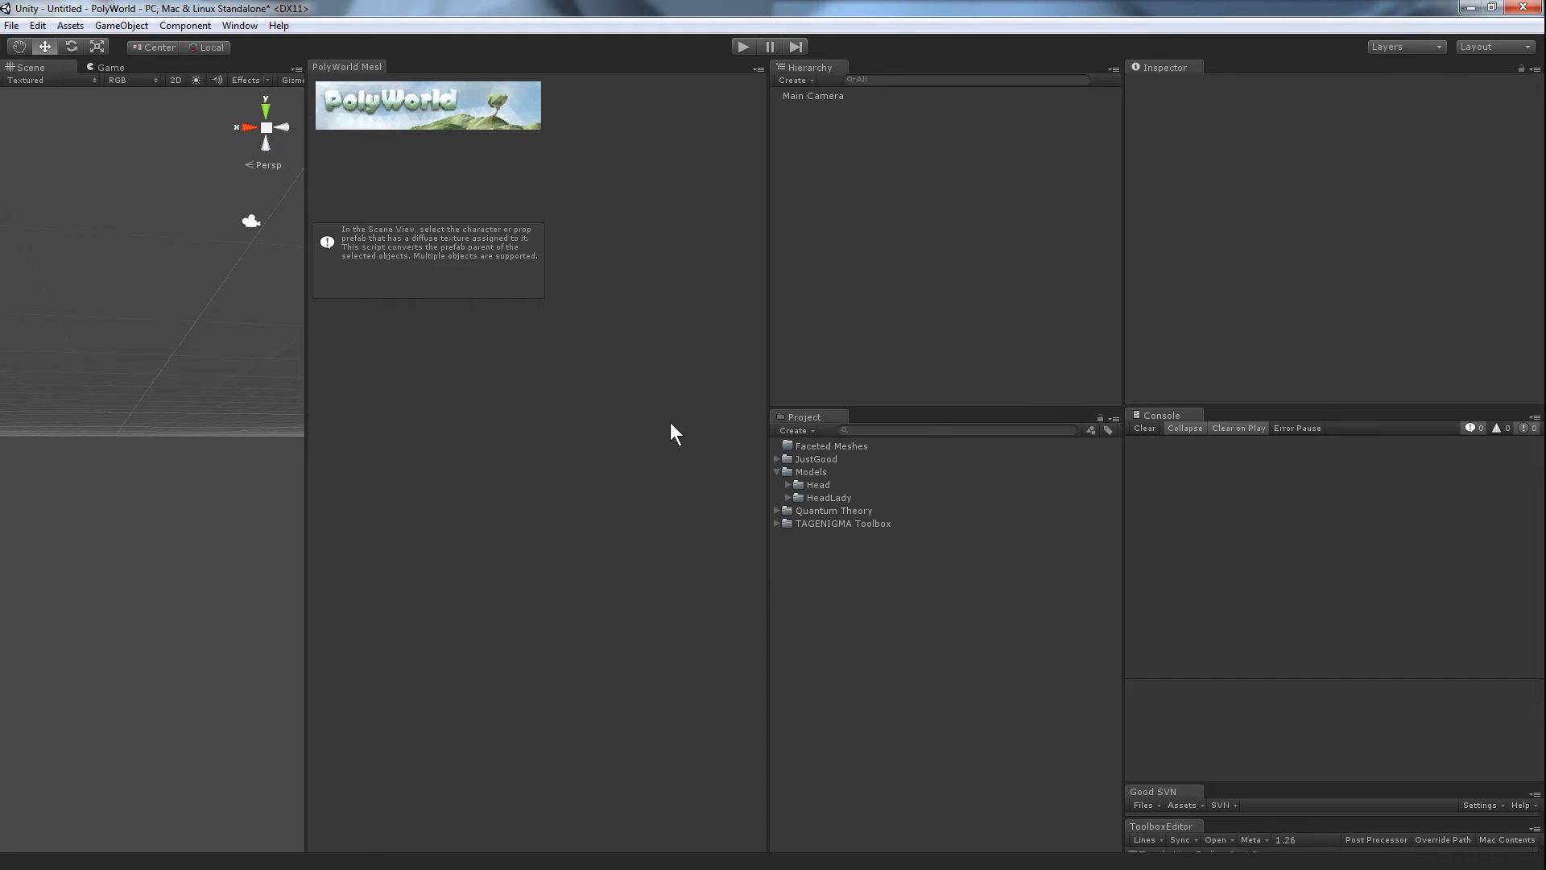
double_click(818, 484)
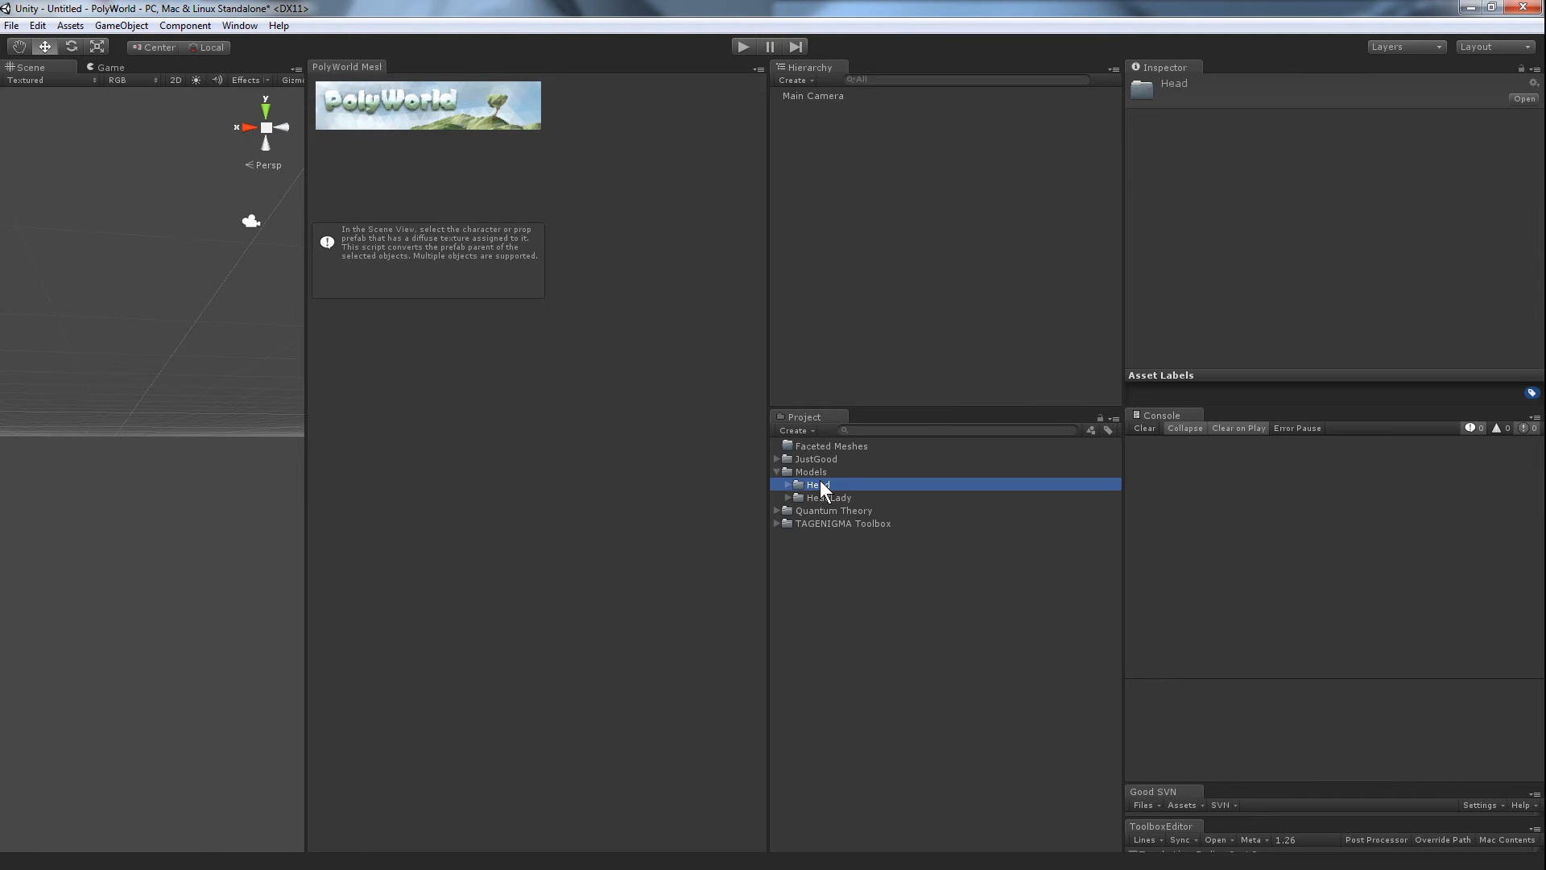
left_click(841, 514)
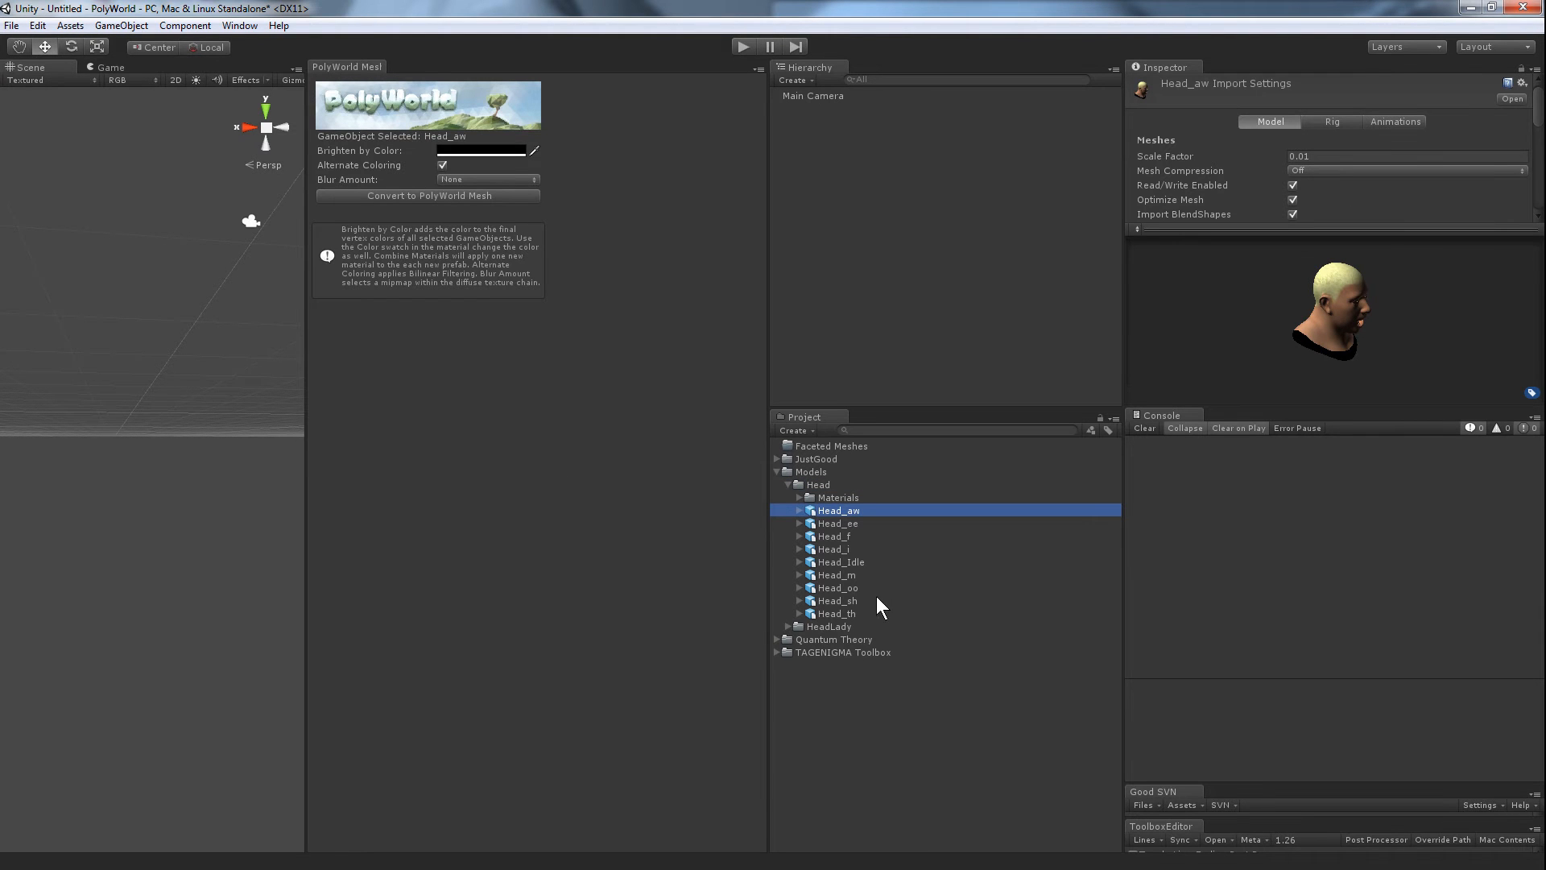
Step: Open the PolyWorld Mesh Converter from the Quantum Theory tools
left_click(240, 26)
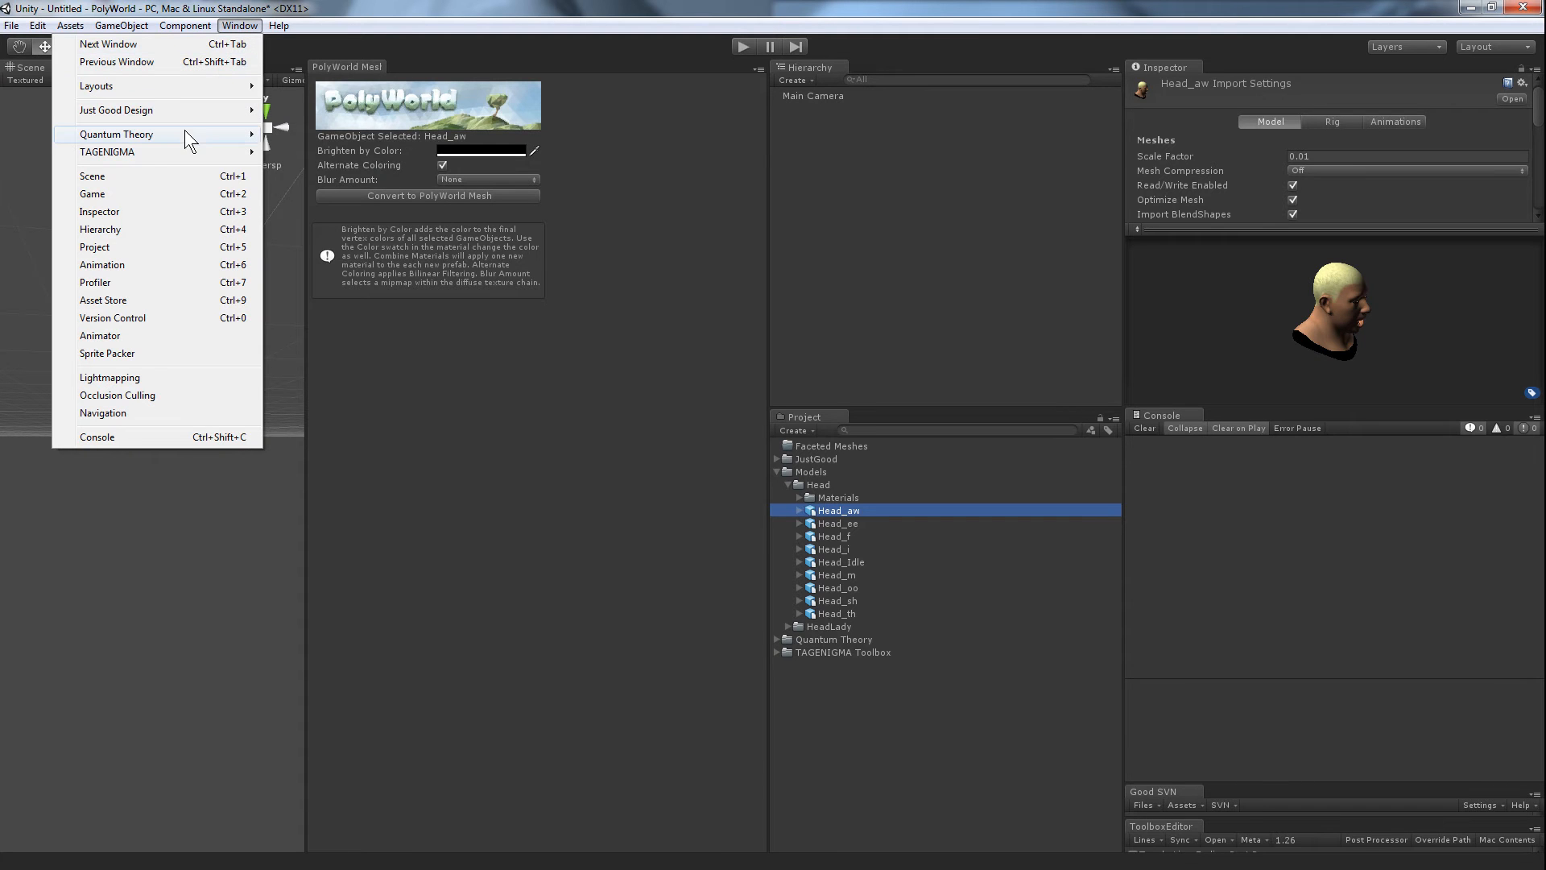
mouse_move(185, 133)
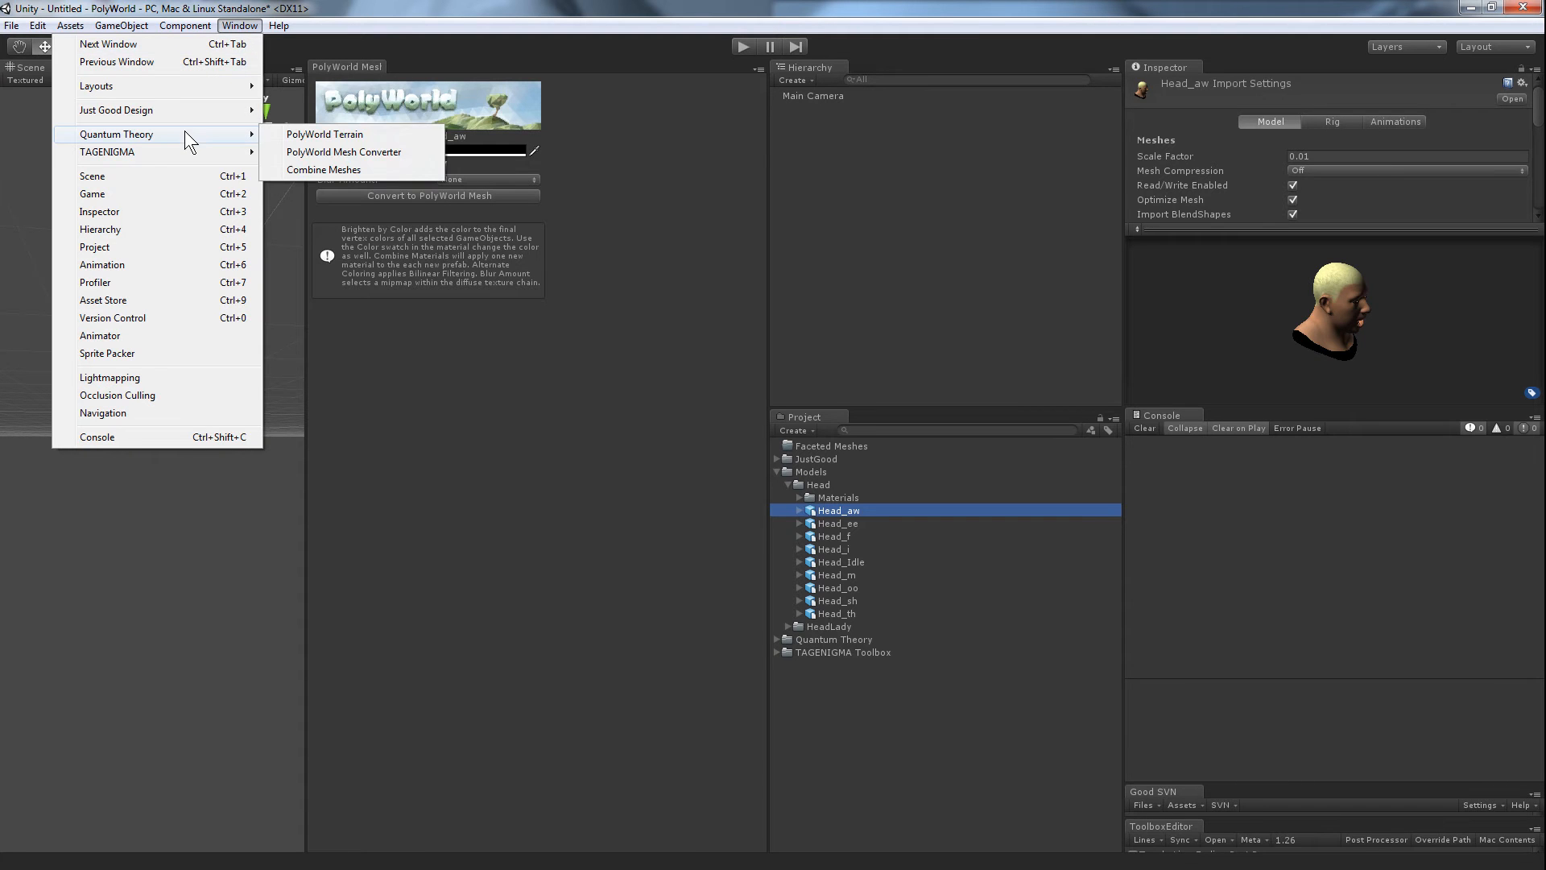
left_click(331, 153)
Step: Add the Head_aw model to the scene and try to convert it to a PolyWorld mesh
left_click_drag(839, 511, 861, 304)
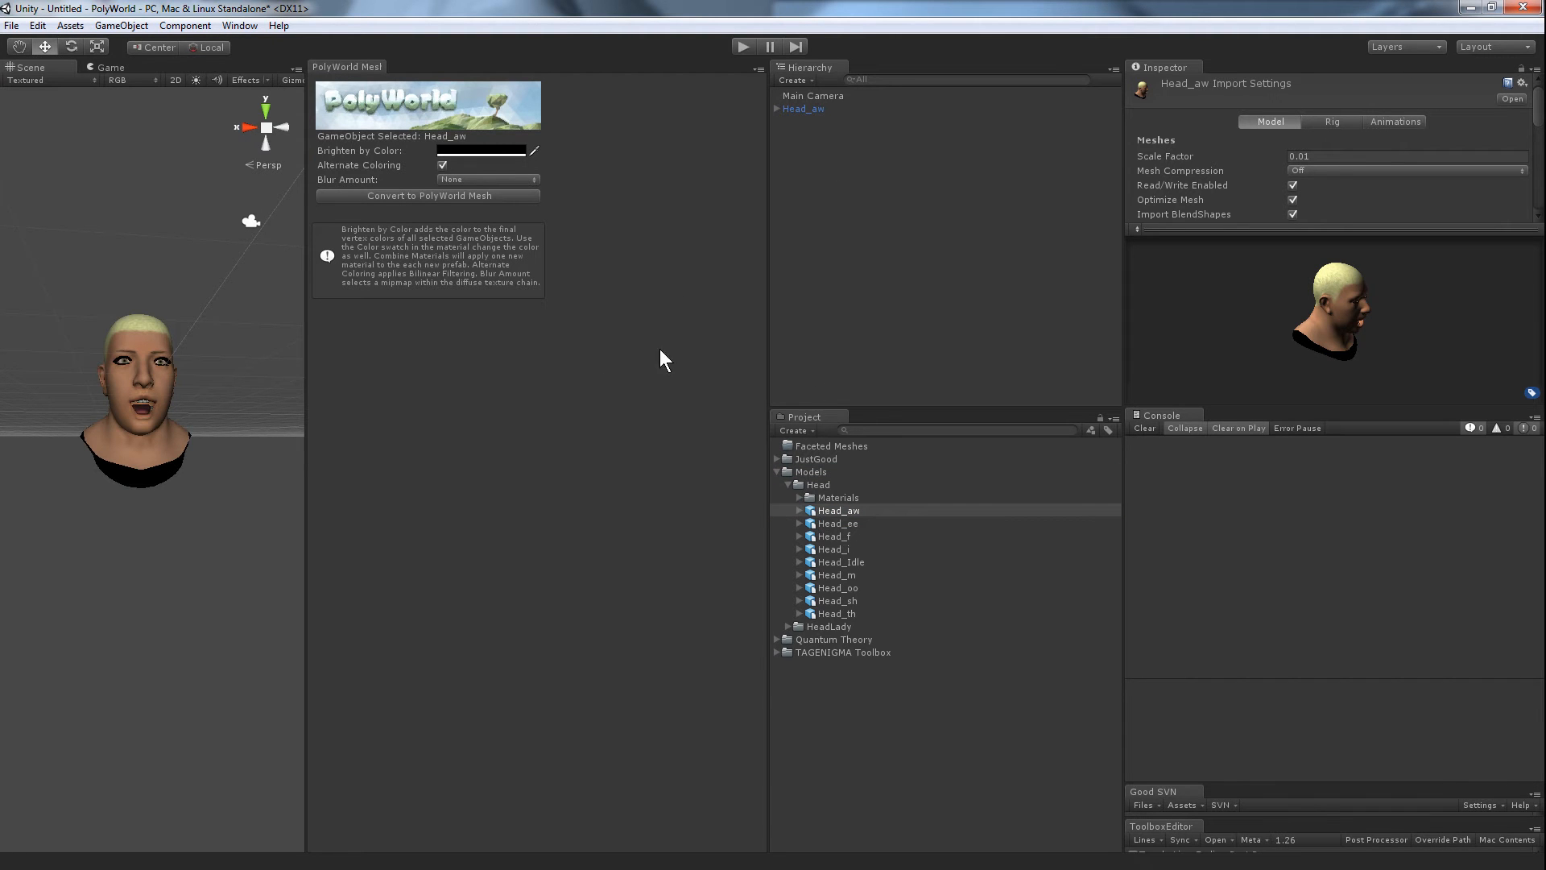
left_click(797, 109)
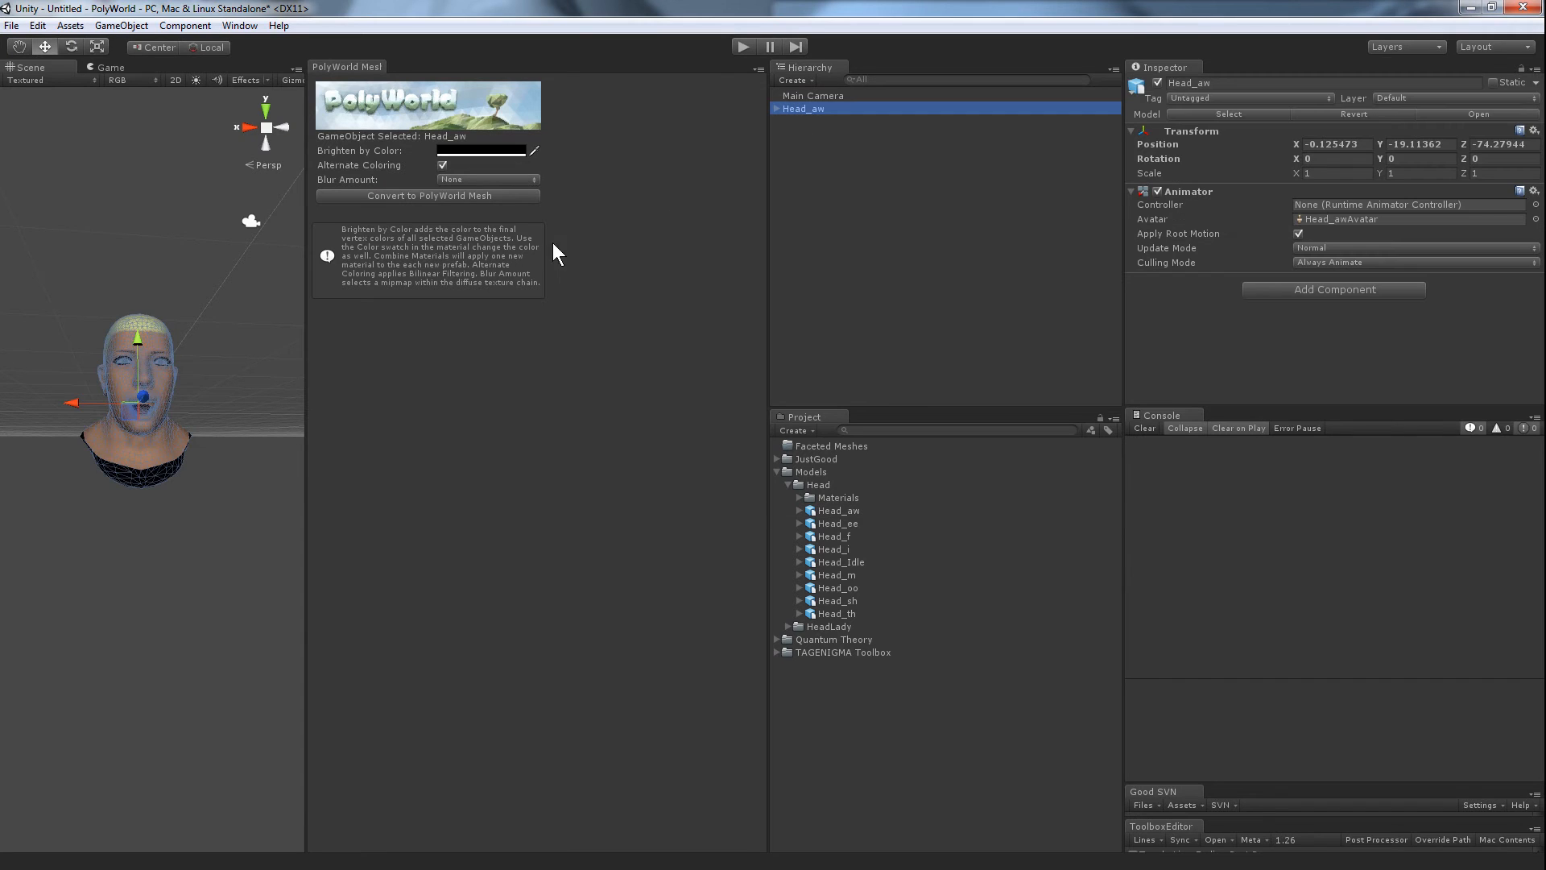
left_click(461, 197)
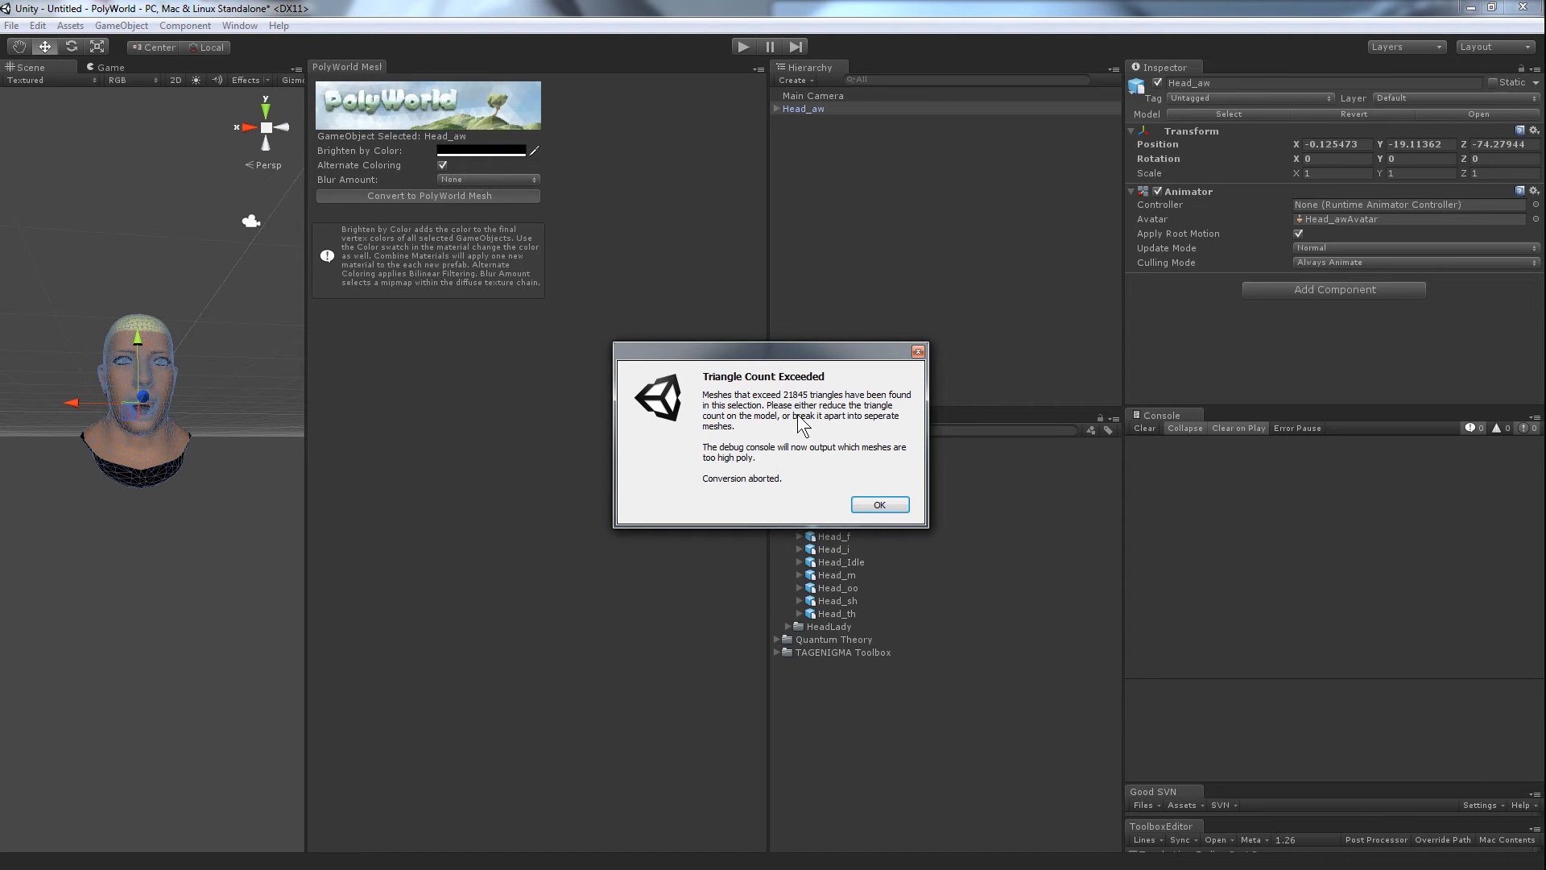
left_click(882, 505)
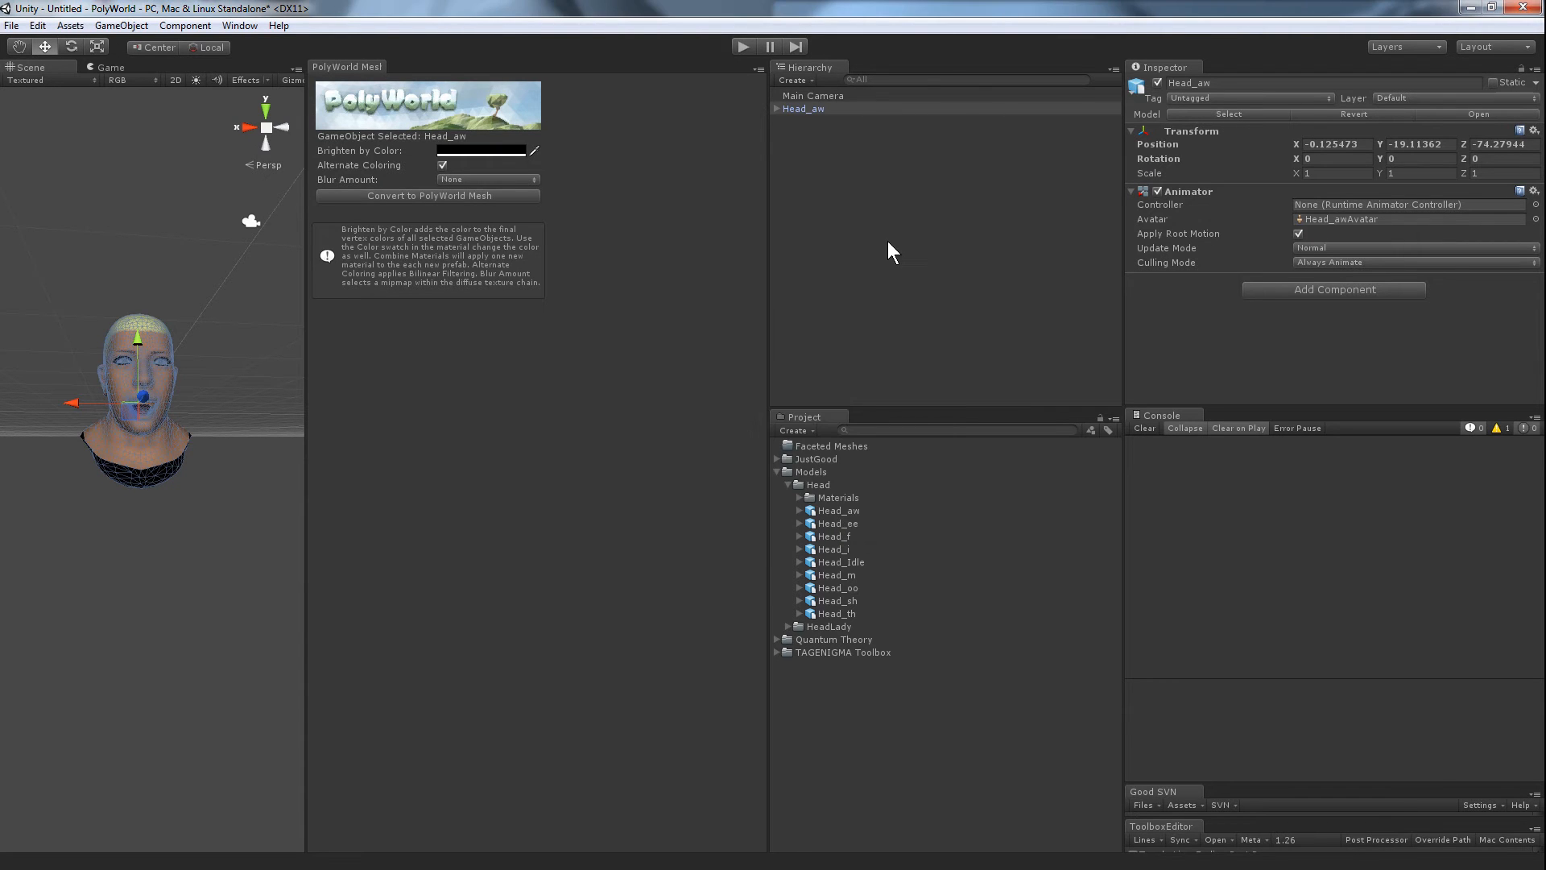
Step: Switch to the PolyWorld Models\Head folder, sort it by type, and delete the Materials folder and all META files
left_click(1470, 8)
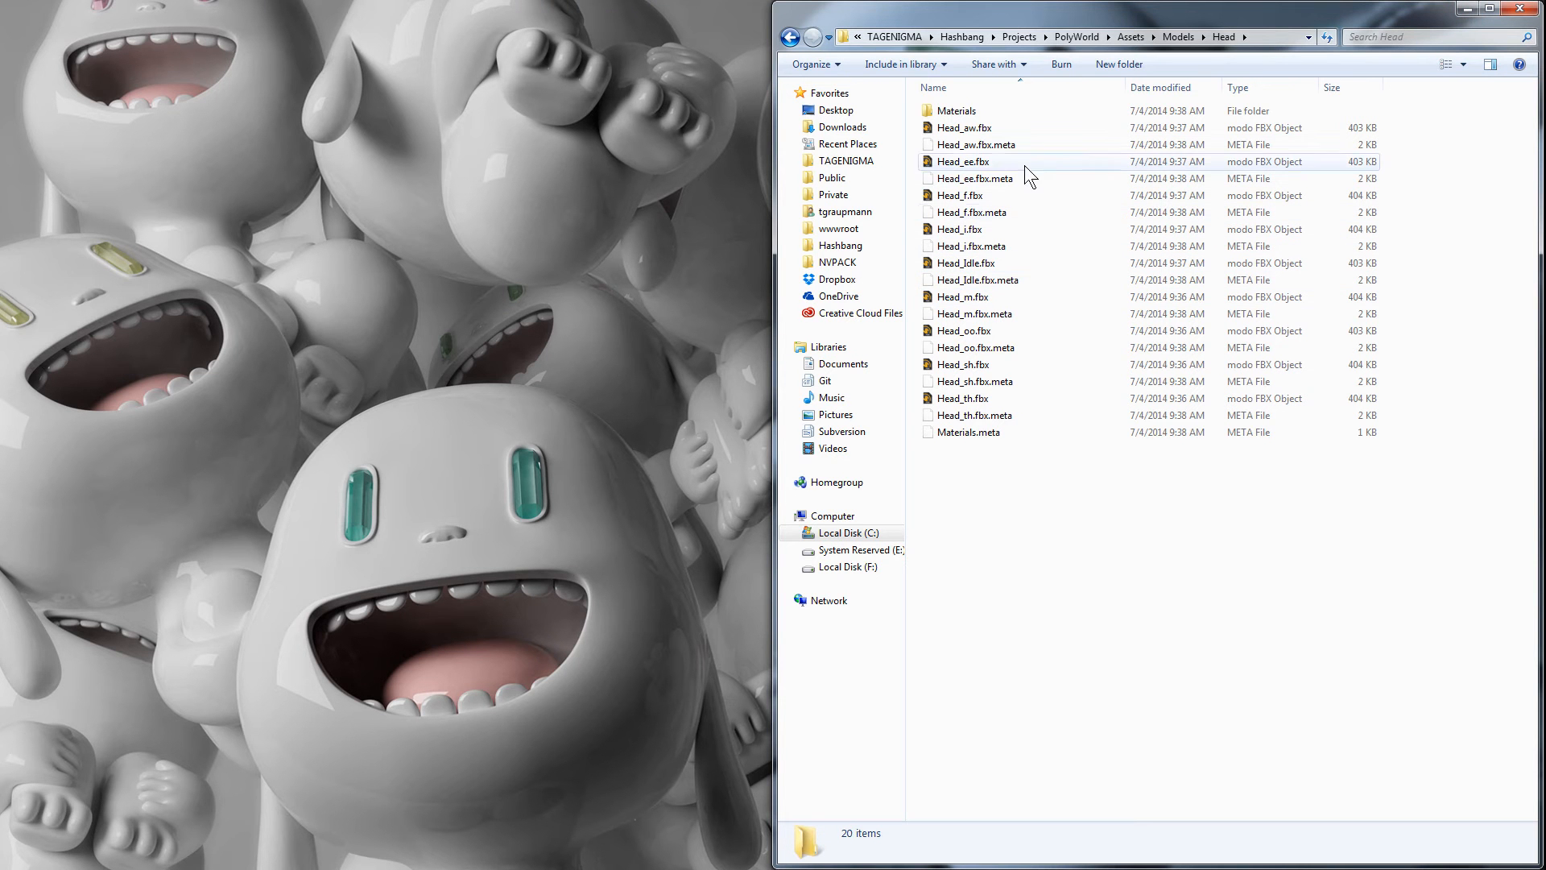
left_click(1240, 87)
left_click(970, 279)
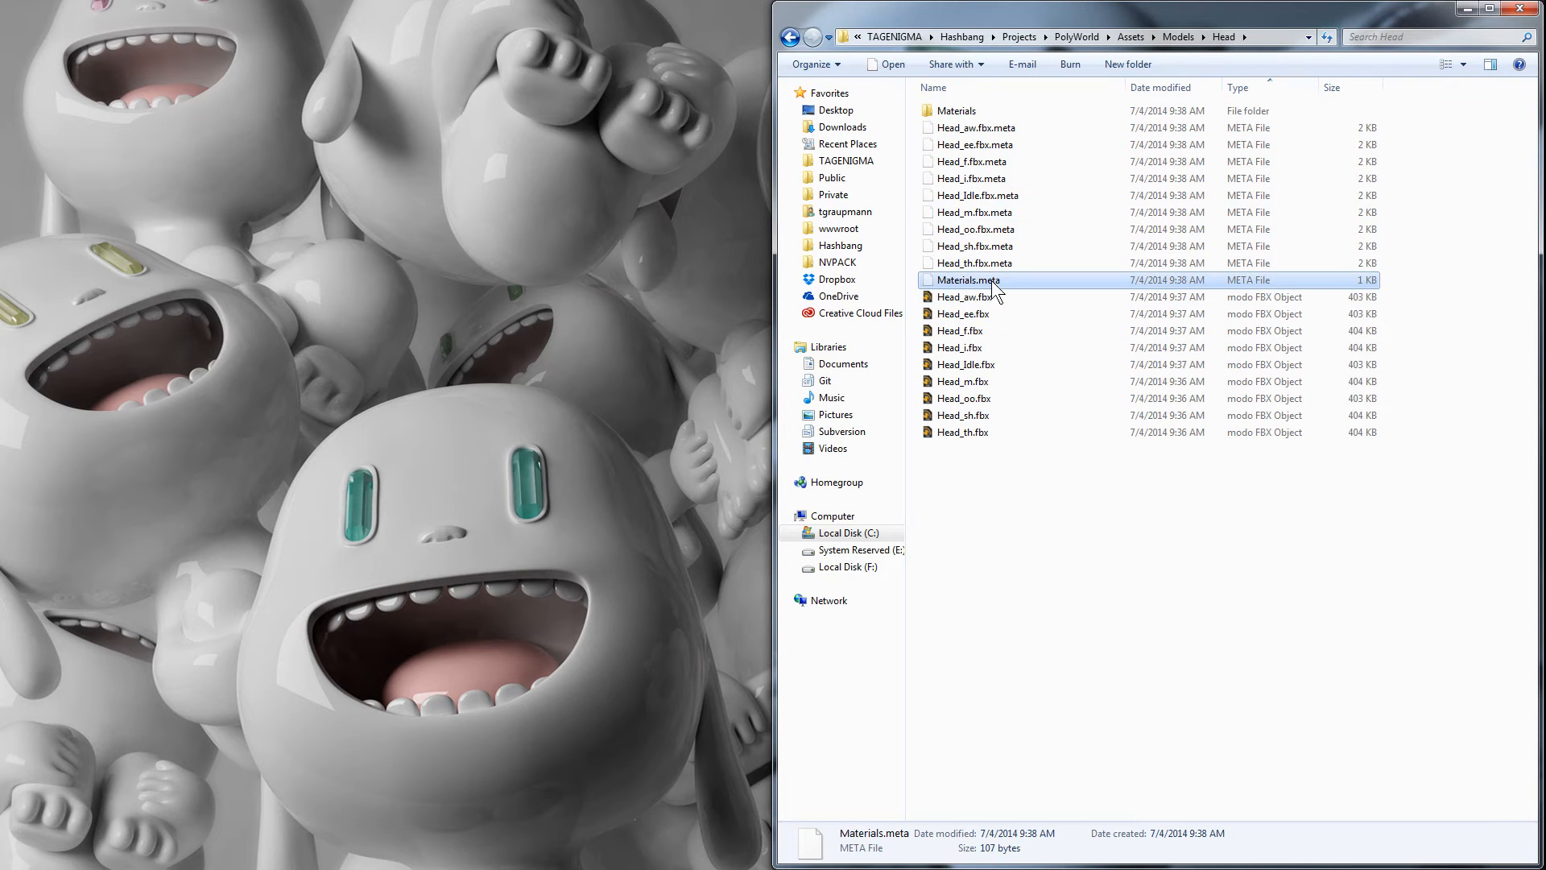
key("shift+Home")
key("Delete")
key("Return")
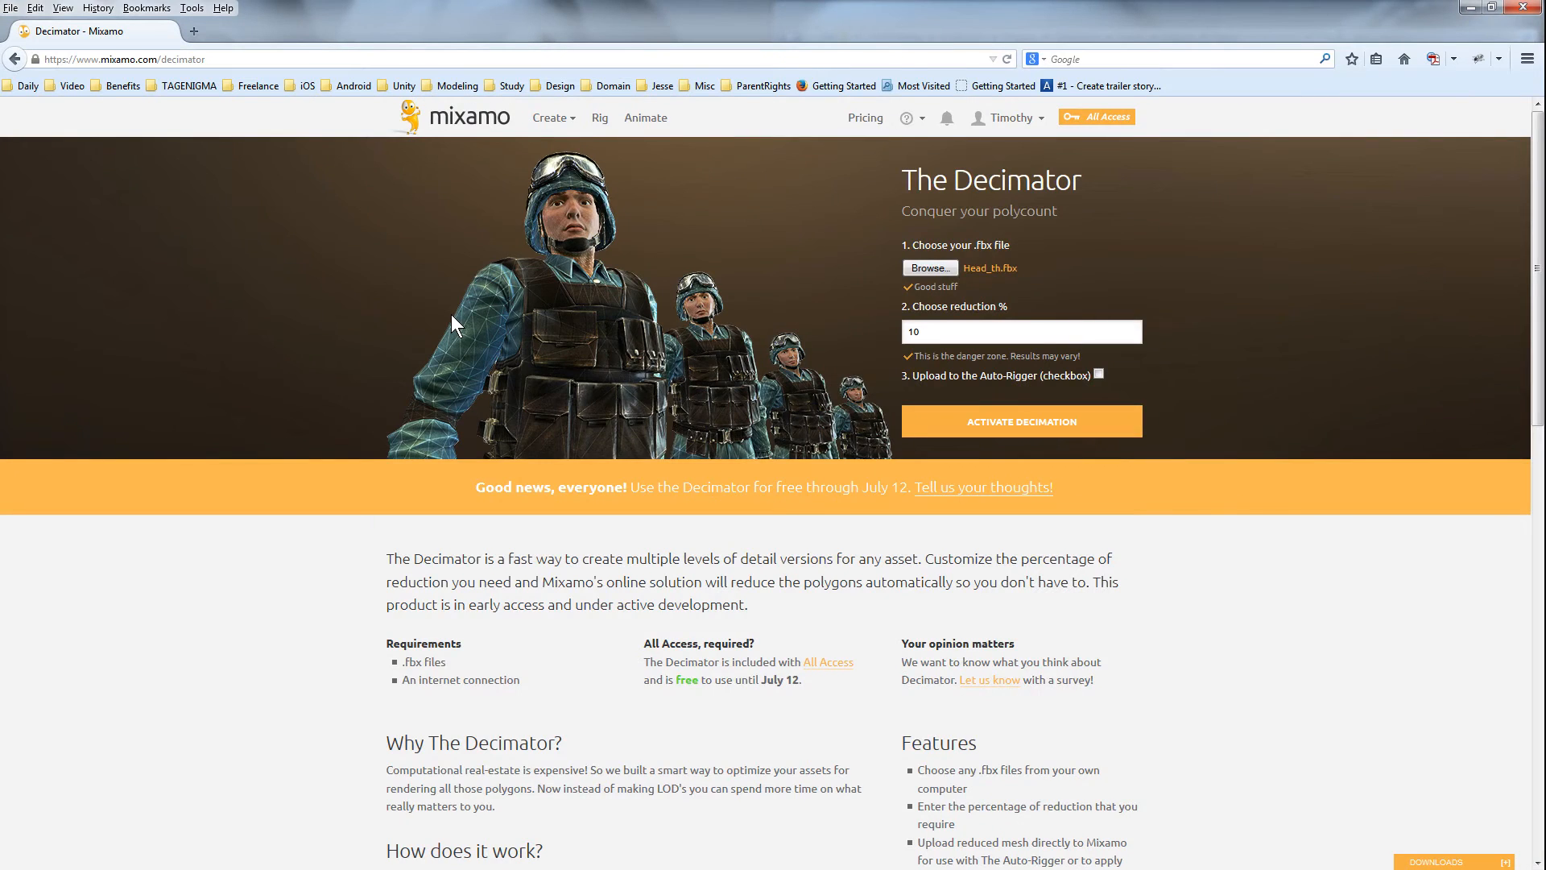
Step: Place the Mixamo Decimator page beside the file browser, choose Head_aw.fbx from Models\Head, and start decimation with the reduction at 10%
key("super+Left")
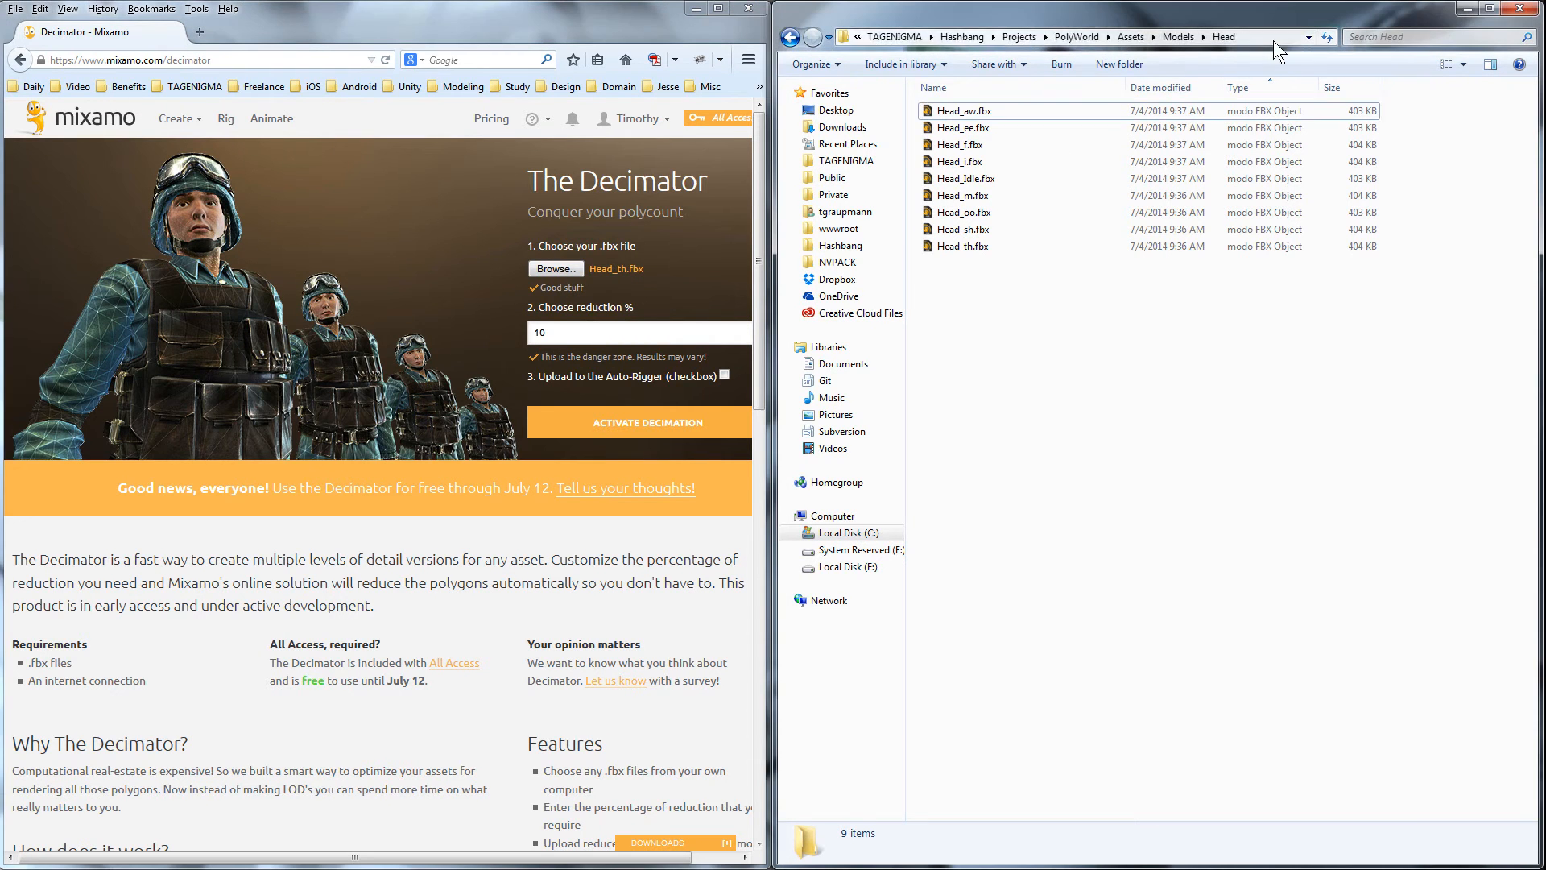
left_click(564, 264)
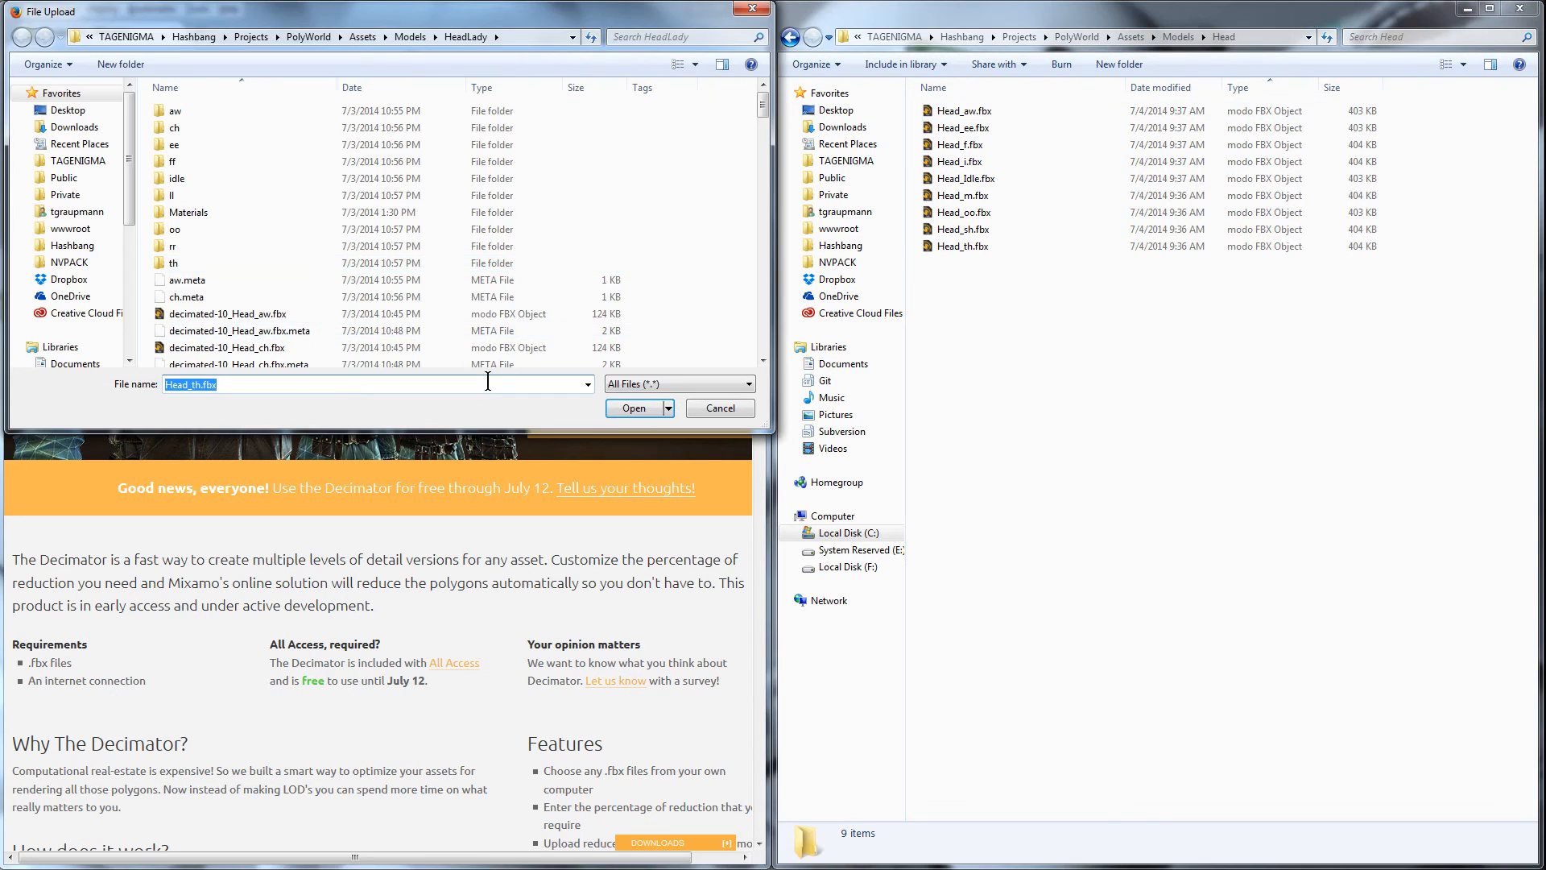
key("ctrl+v")
left_click(633, 408)
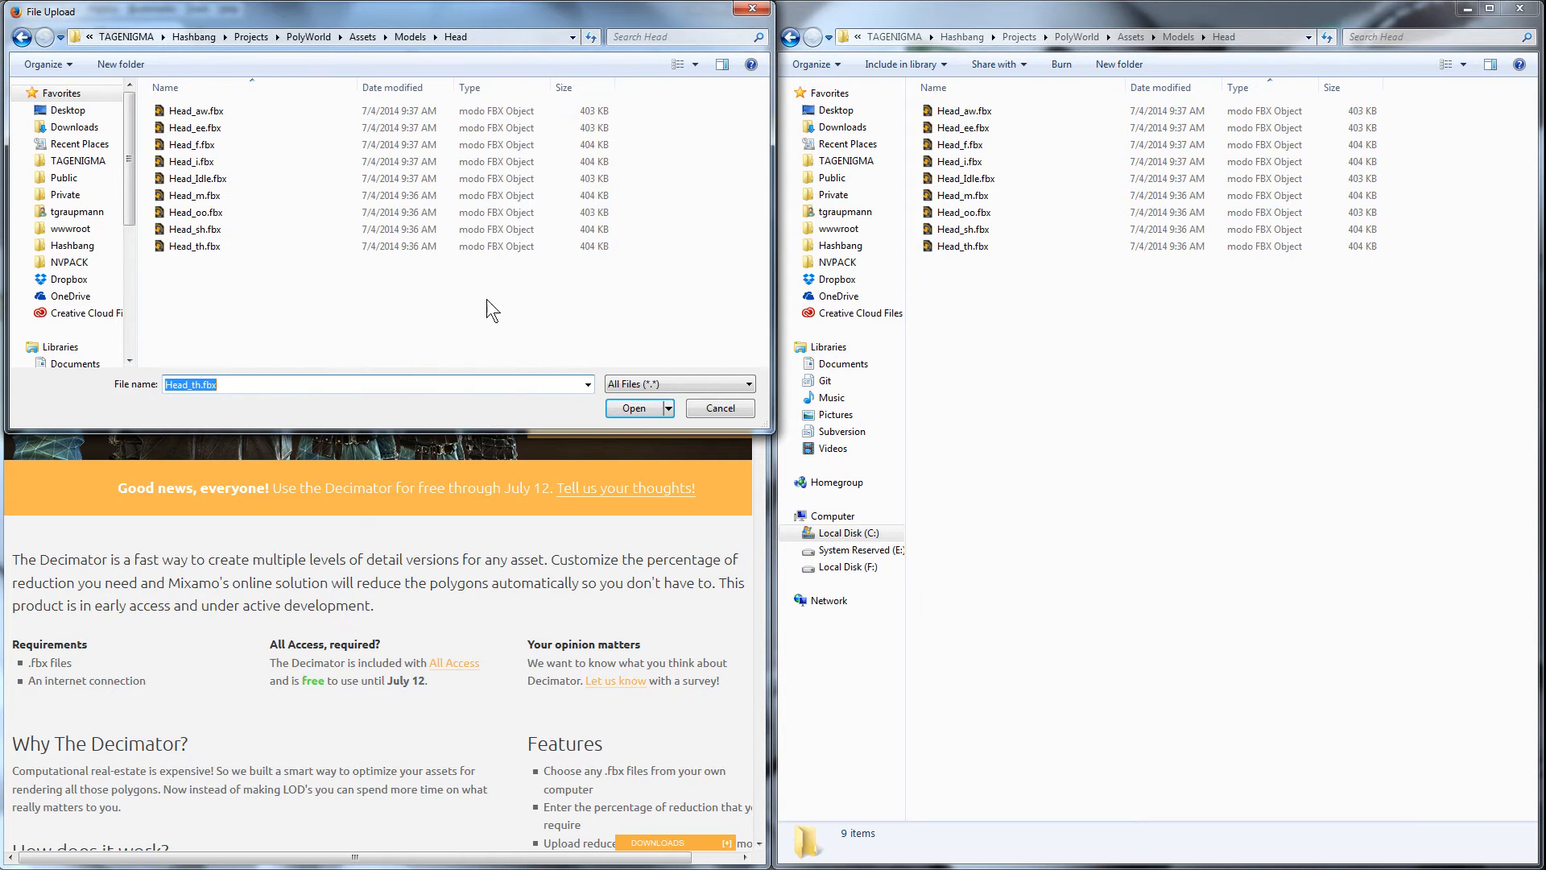
double_click(186, 114)
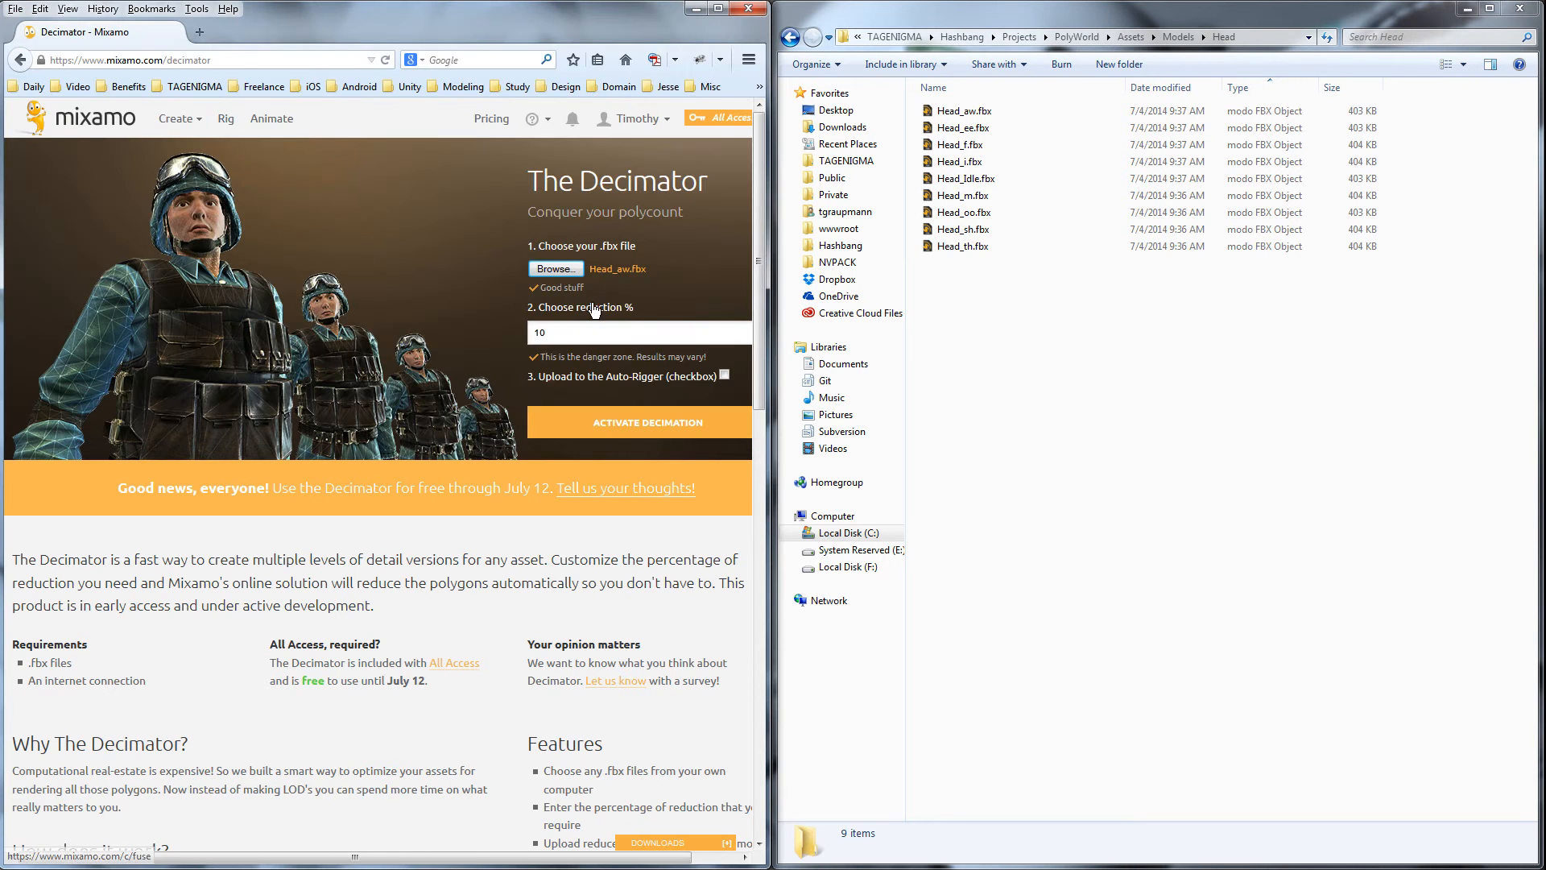
left_click(624, 436)
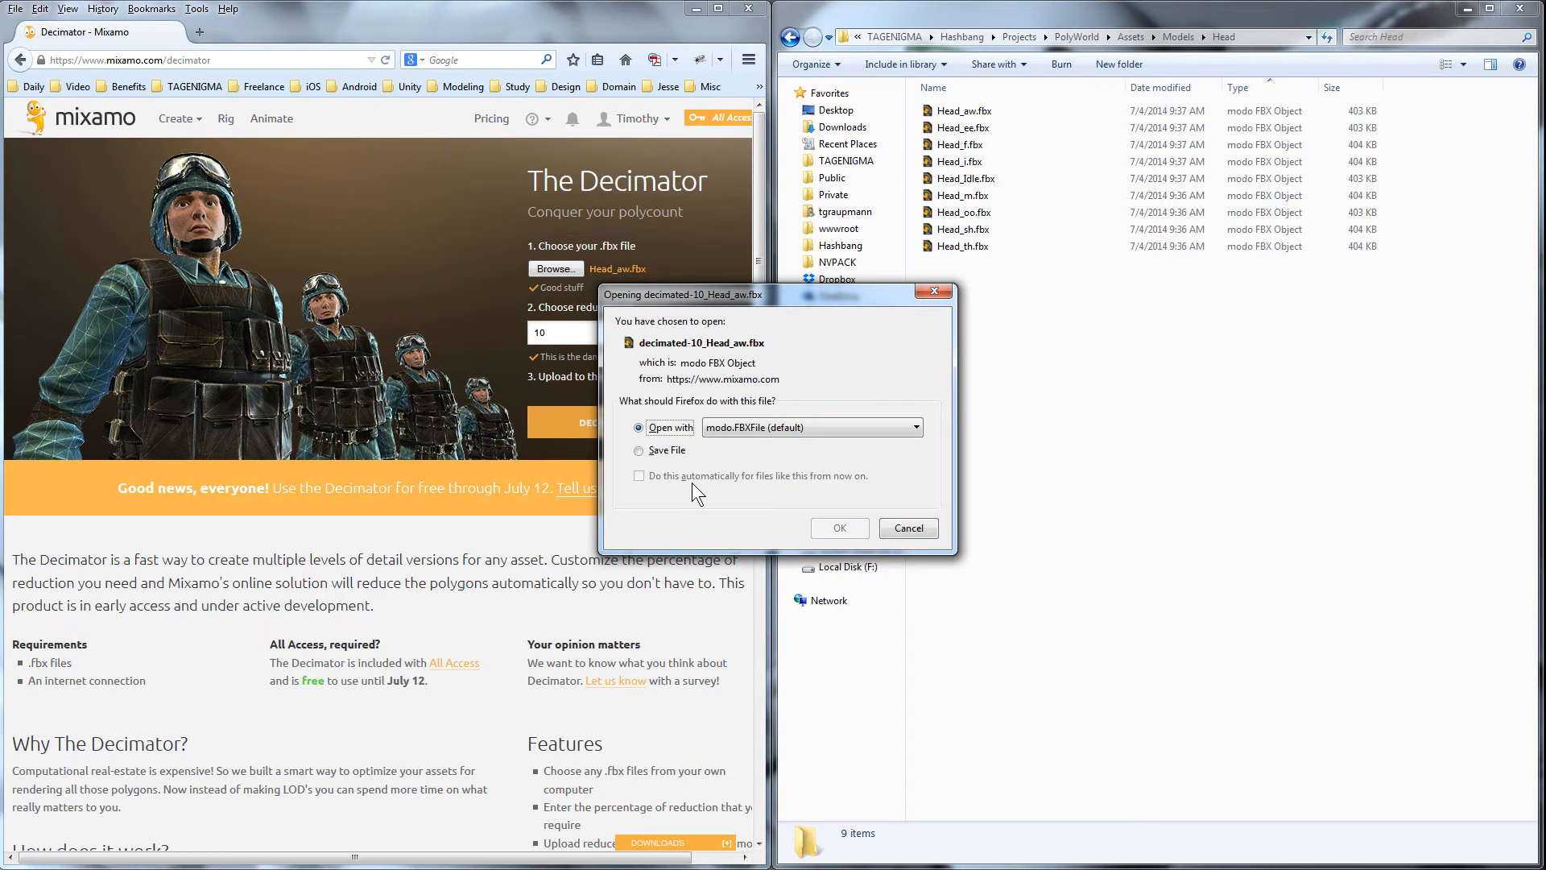
Step: Save the decimated model as decimated-10_Head_aw.fbx in the PolyWorld Models\Head folder
left_click(664, 452)
left_click(840, 528)
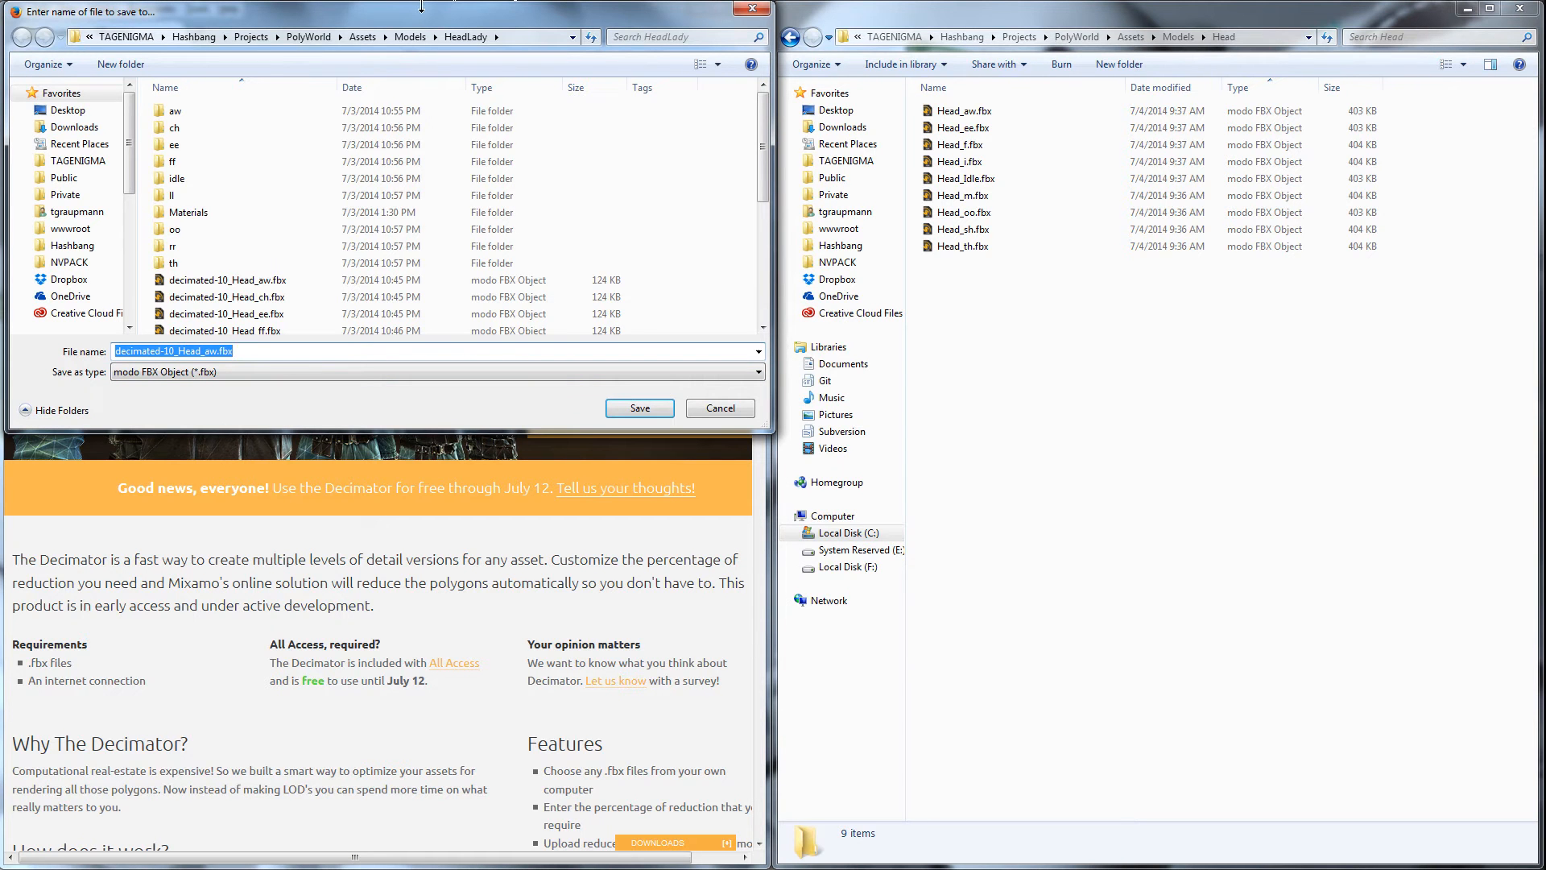
left_click(399, 32)
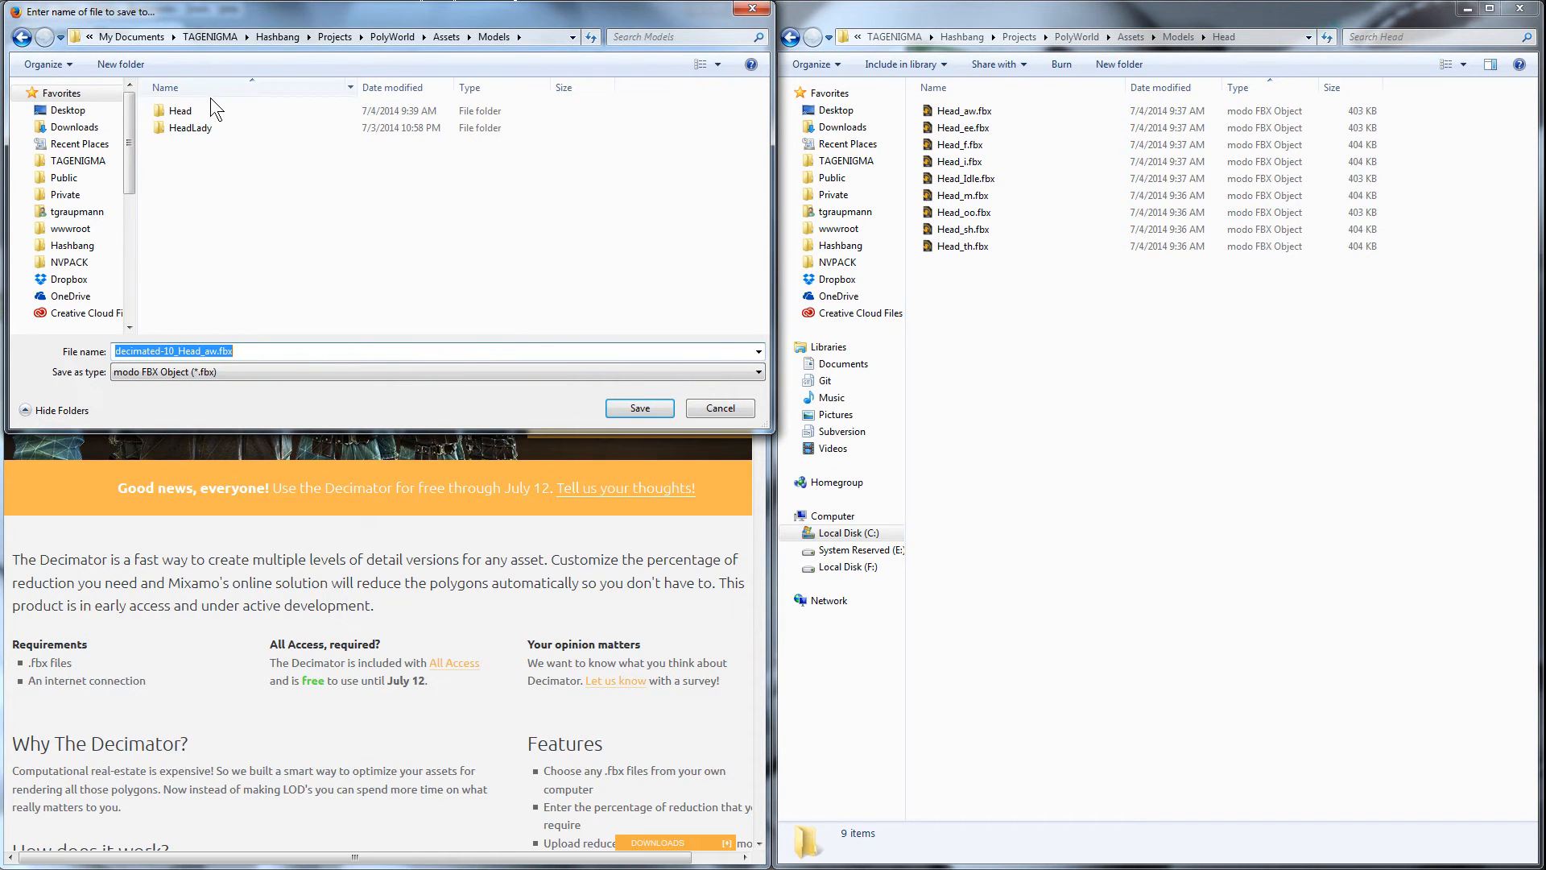
double_click(197, 111)
left_click(649, 410)
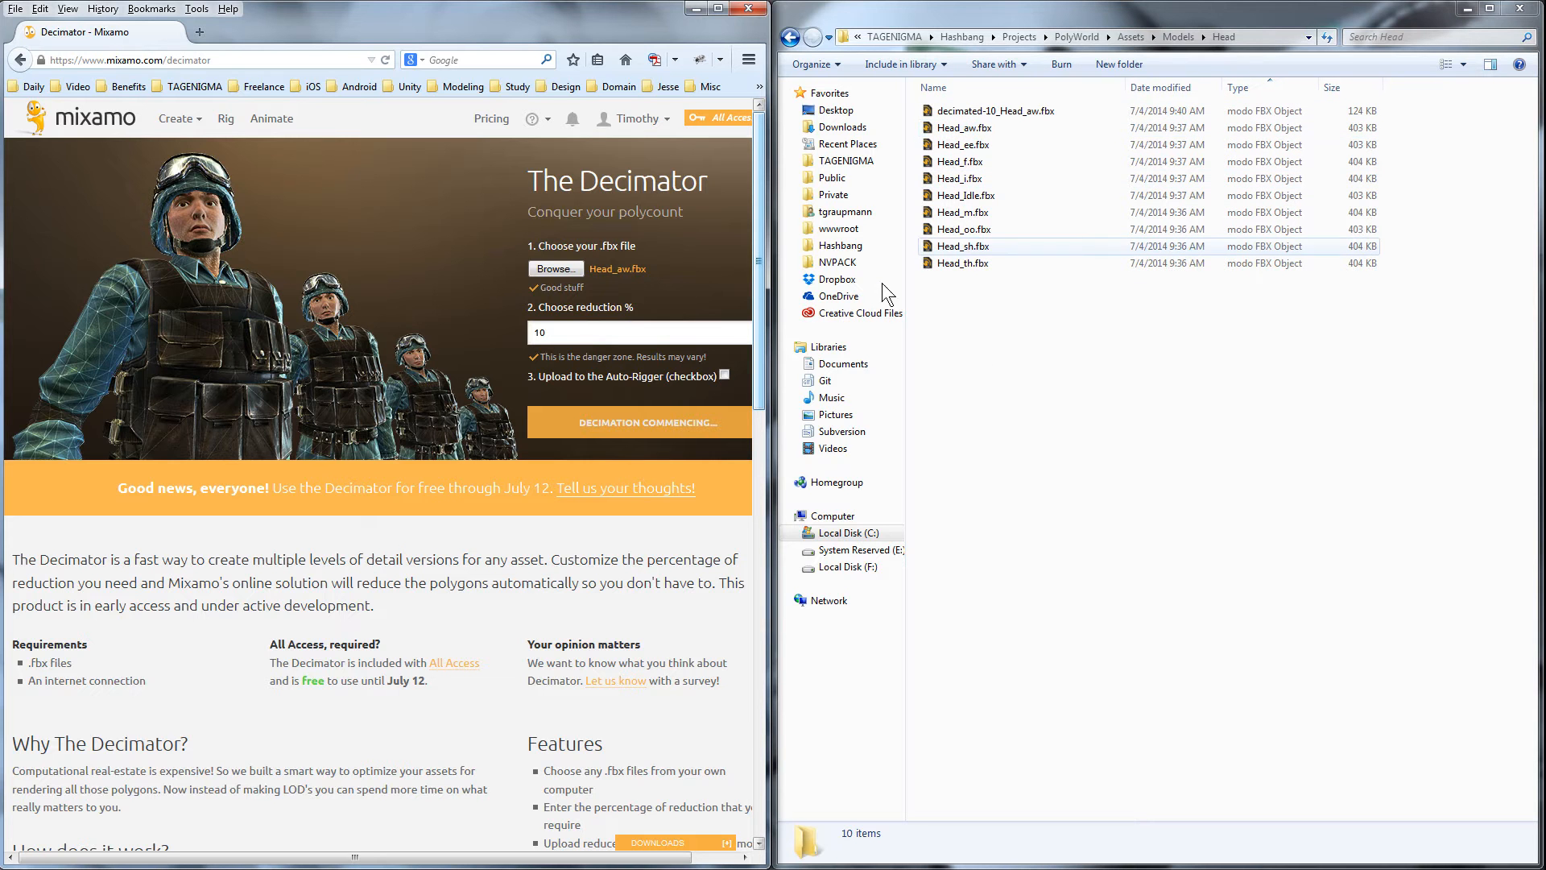
Step: Decimate Head_ee.fbx at 10% reduction and save the result as decimated-10_Head_ee.fbx in the Models\Head folder
left_click(535, 267)
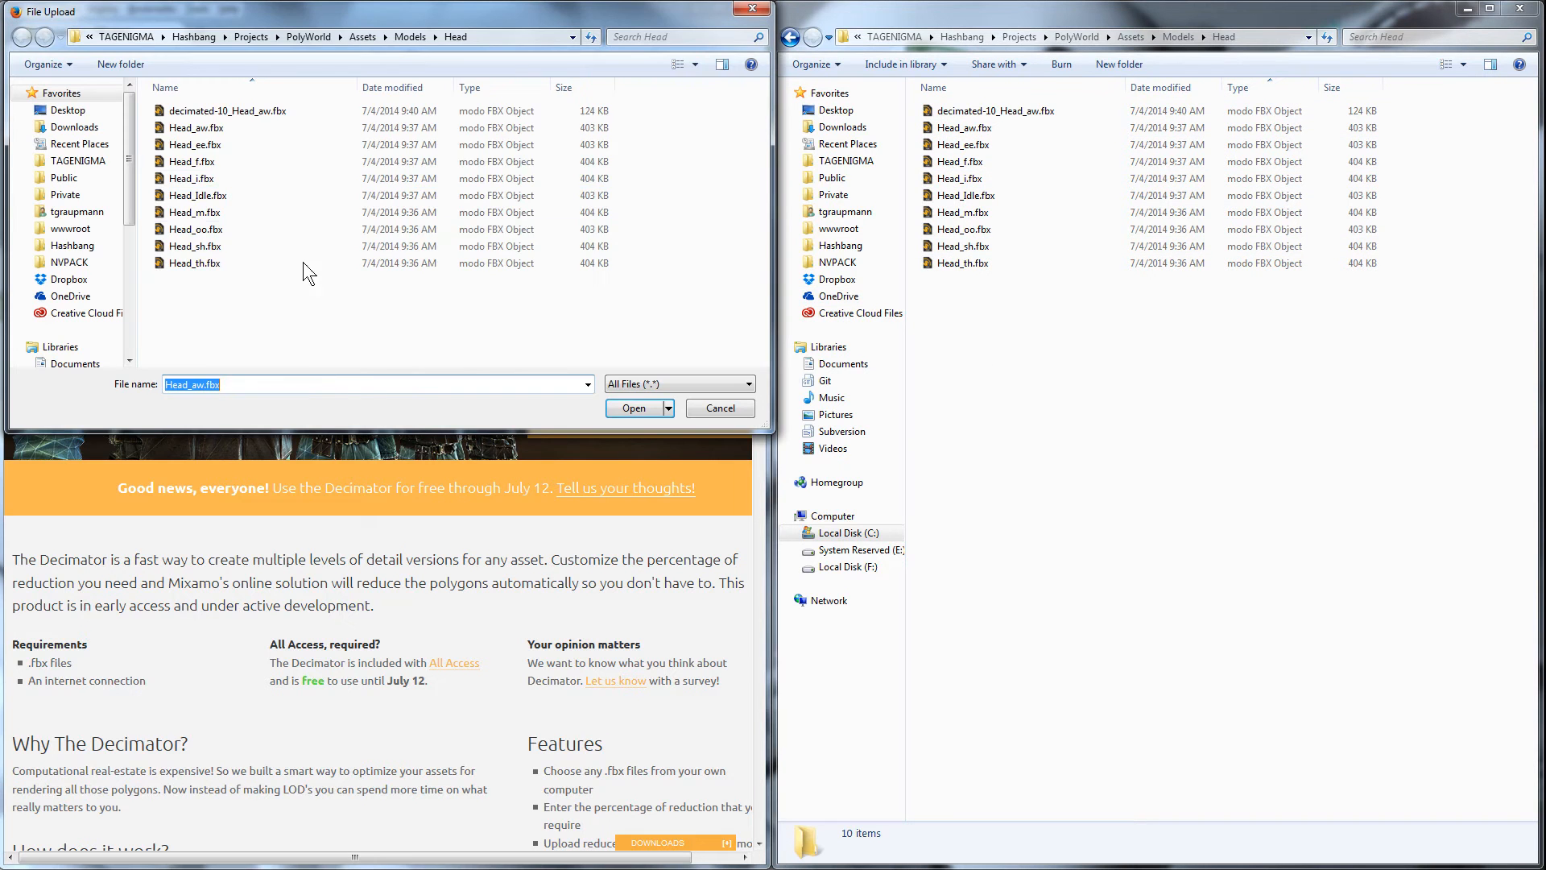
double_click(196, 145)
left_click(636, 422)
left_click(685, 452)
left_click(837, 528)
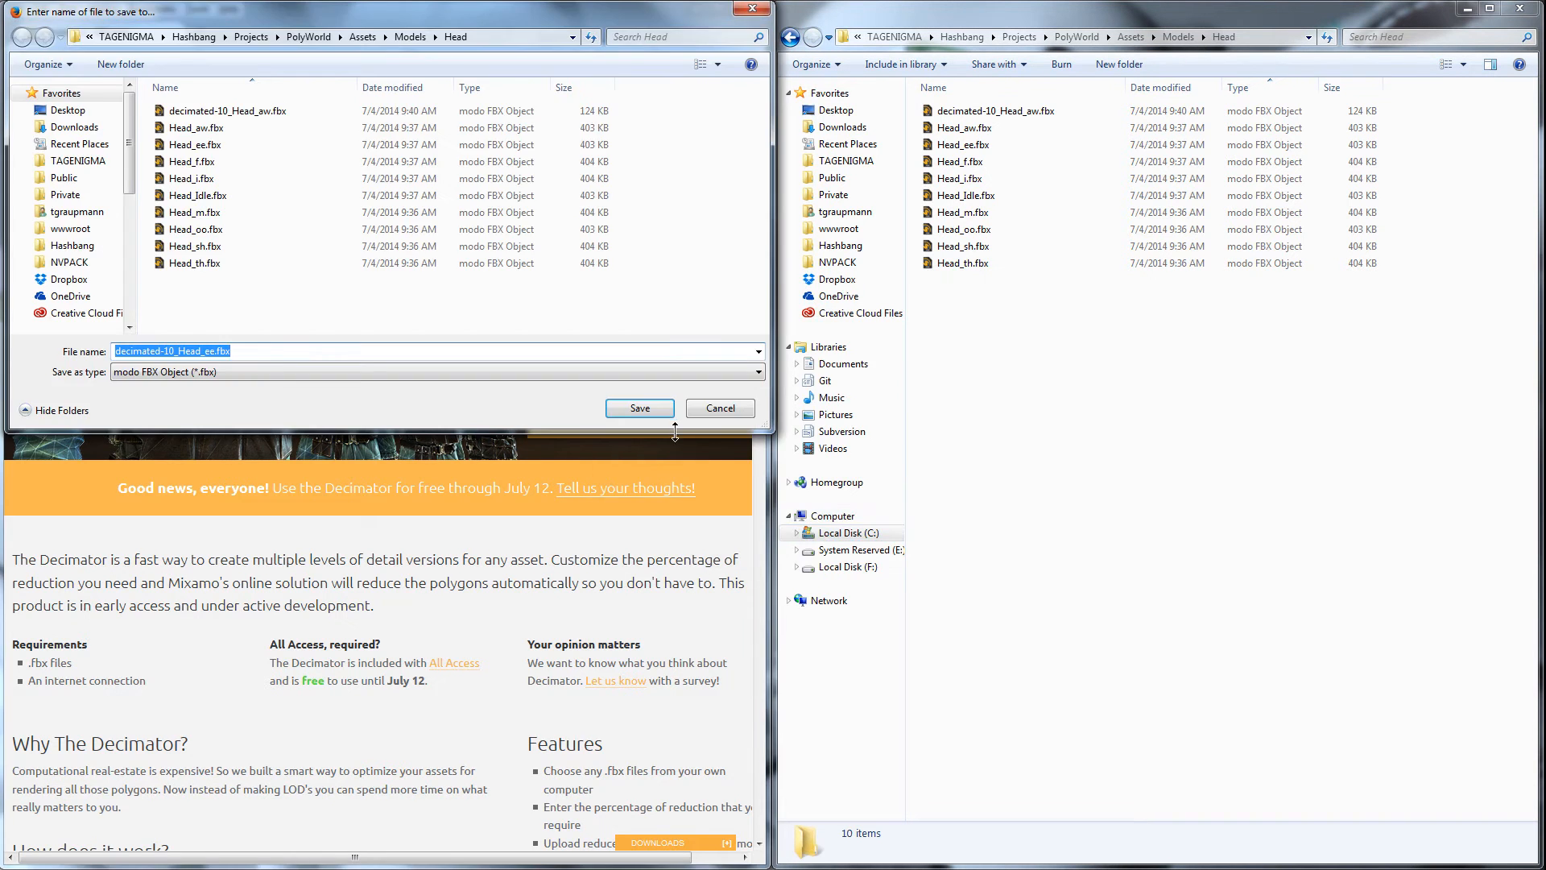
left_click(647, 410)
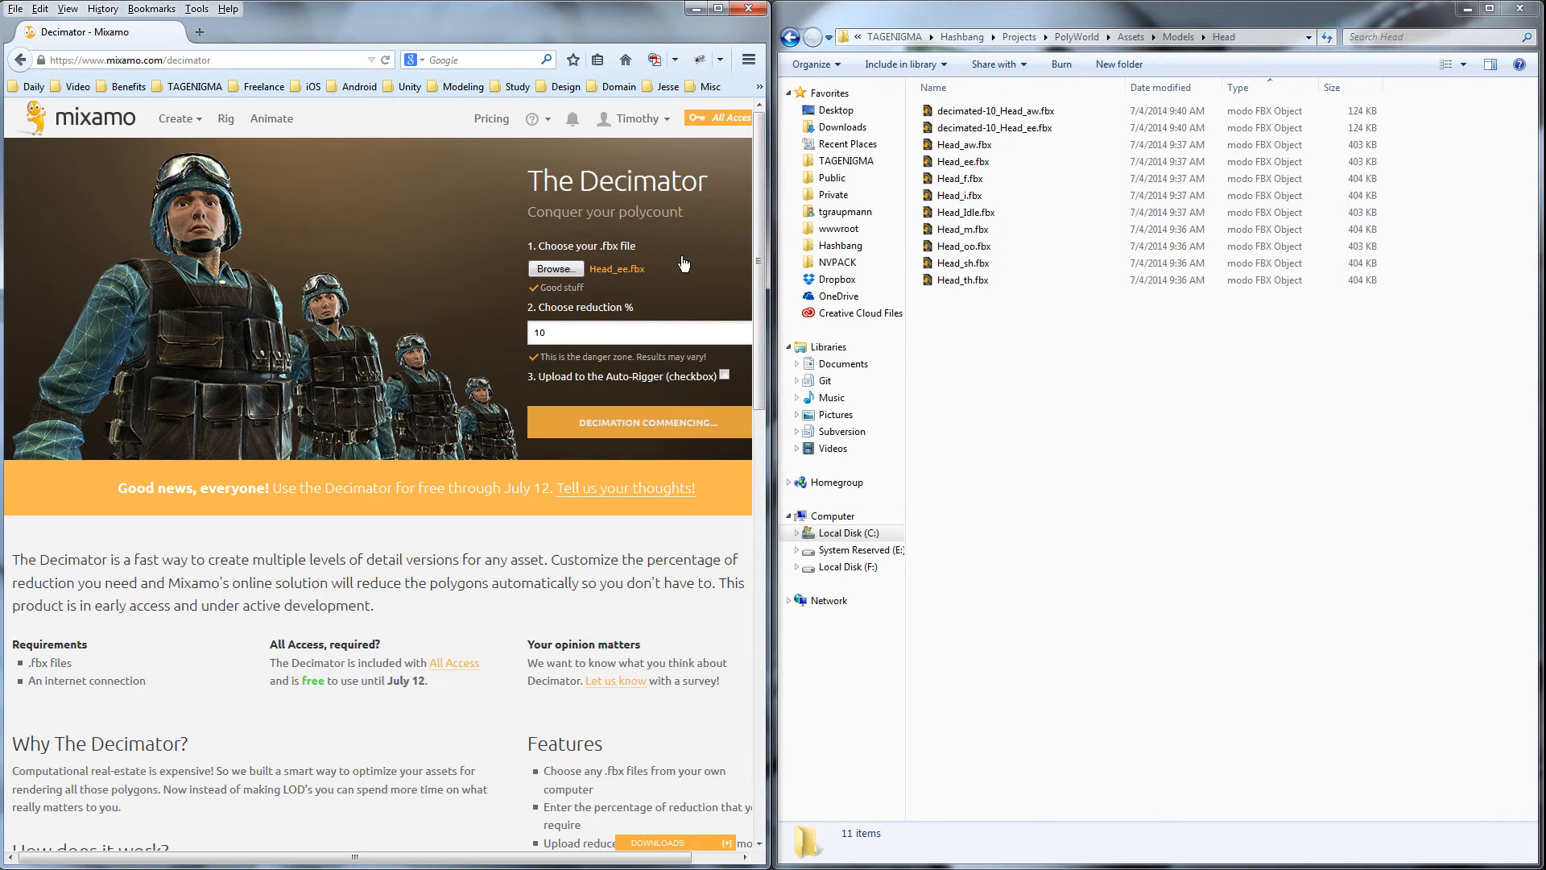
Step: Decimate Head_f.fbx at 10% reduction and save the result as decimated-10_Head_f.fbx in the Models\Head folder
left_click(549, 272)
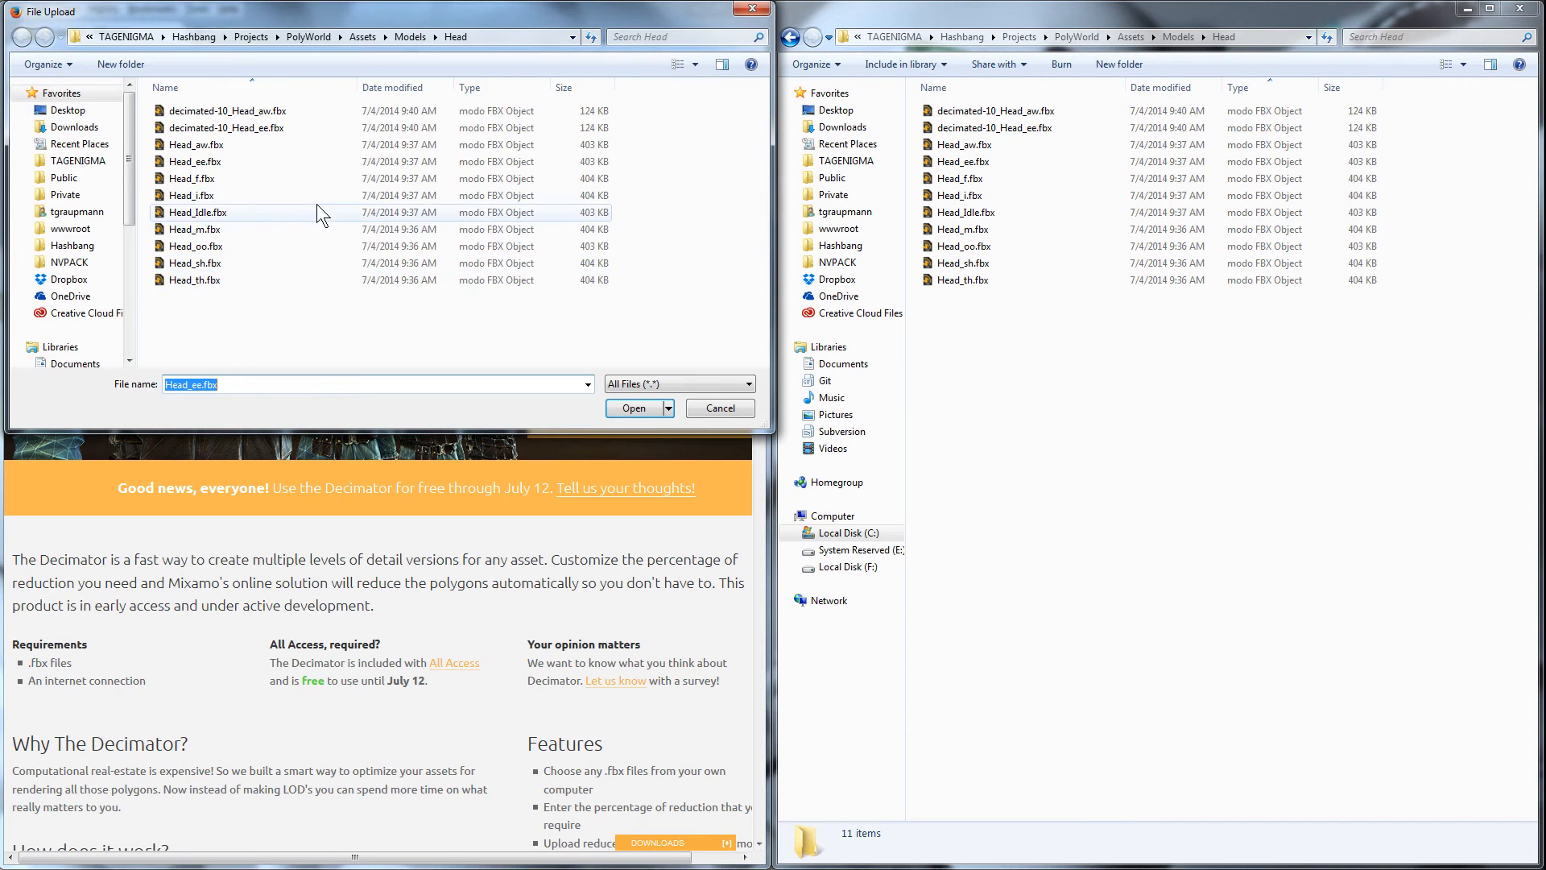
double_click(216, 179)
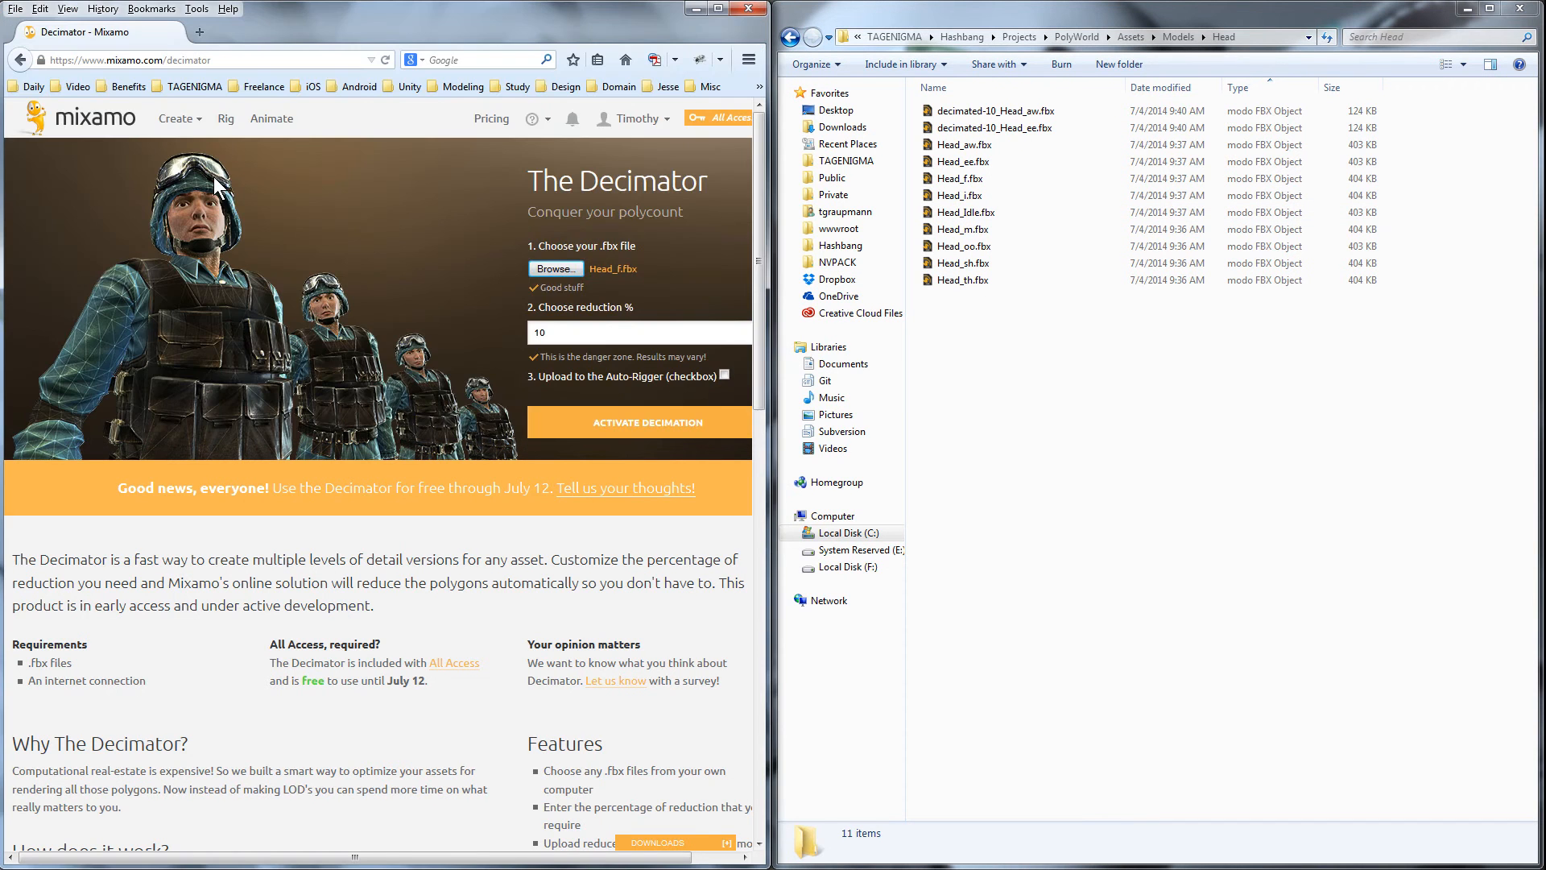
left_click(630, 426)
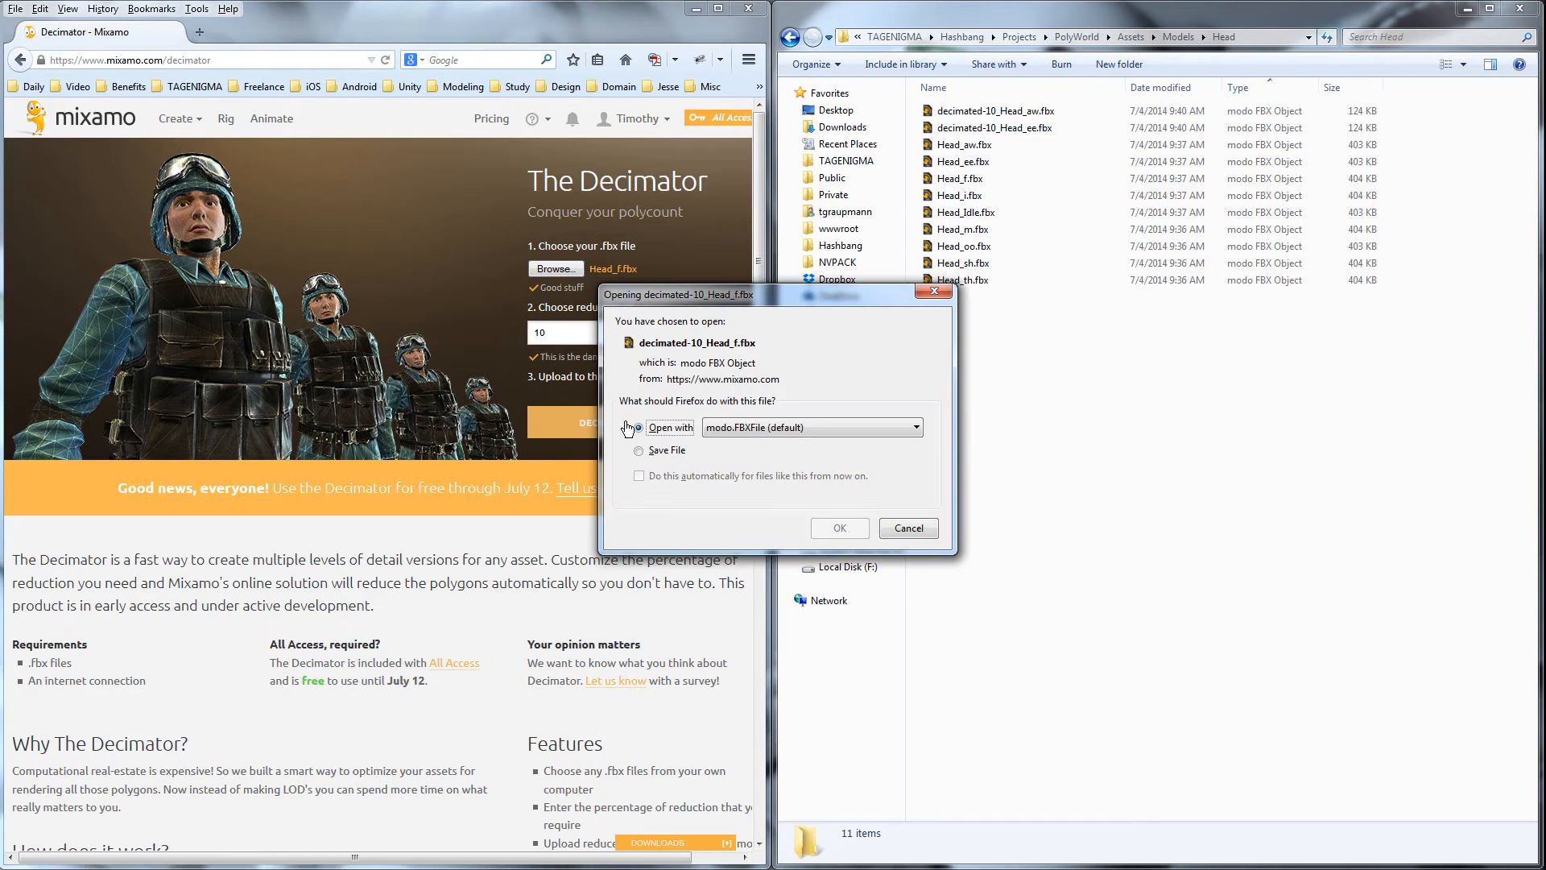
left_click(669, 451)
left_click(829, 534)
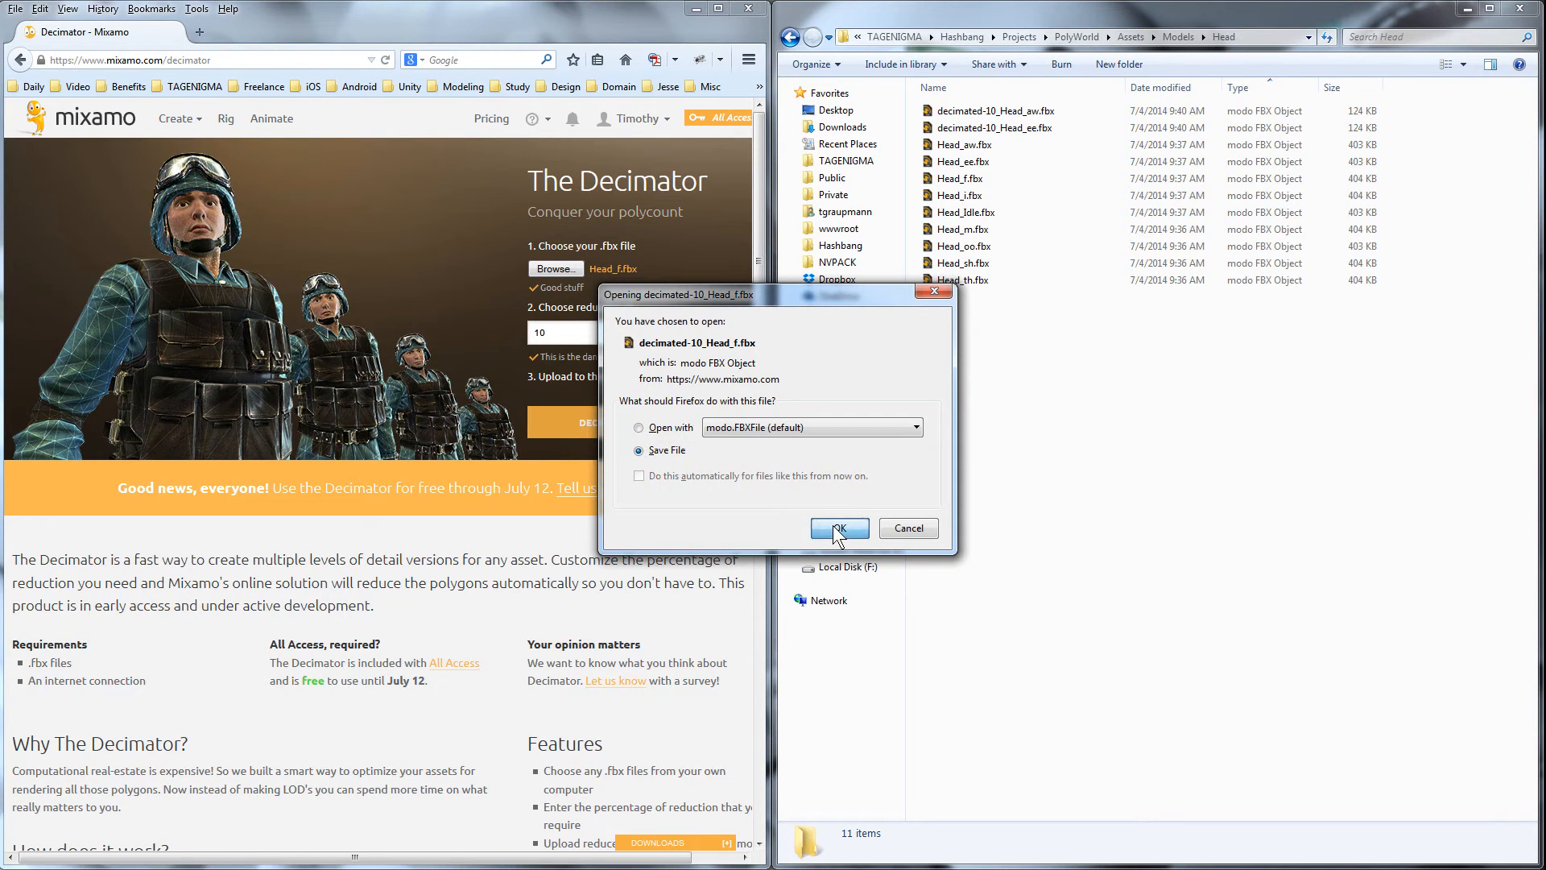
left_click(639, 409)
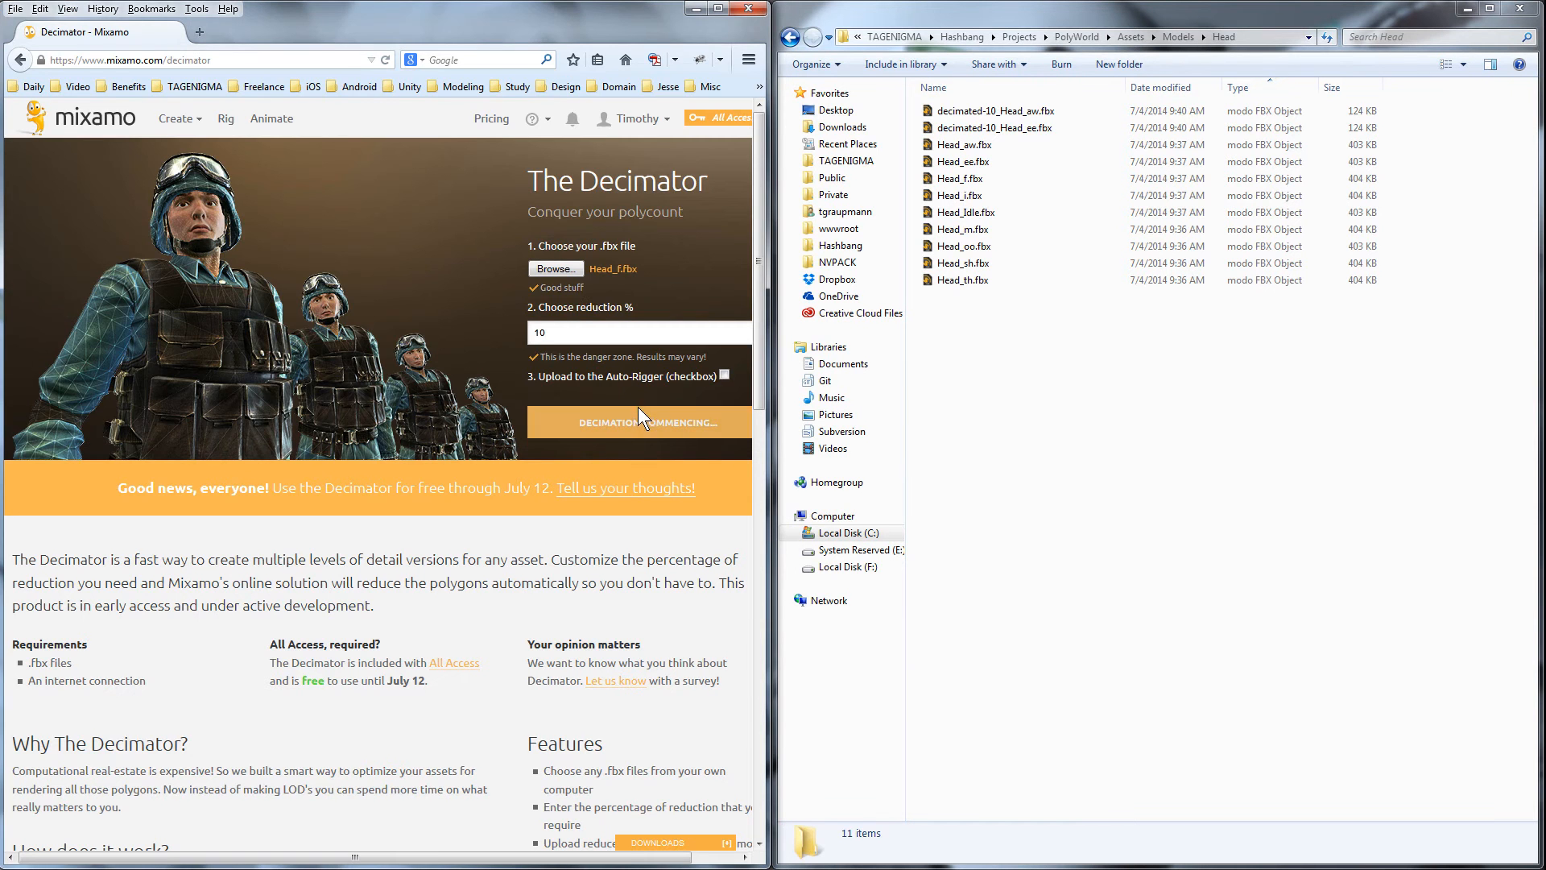
Step: Decimate Head_i.fbx at 10% reduction and open the resulting file in MODO
left_click(558, 264)
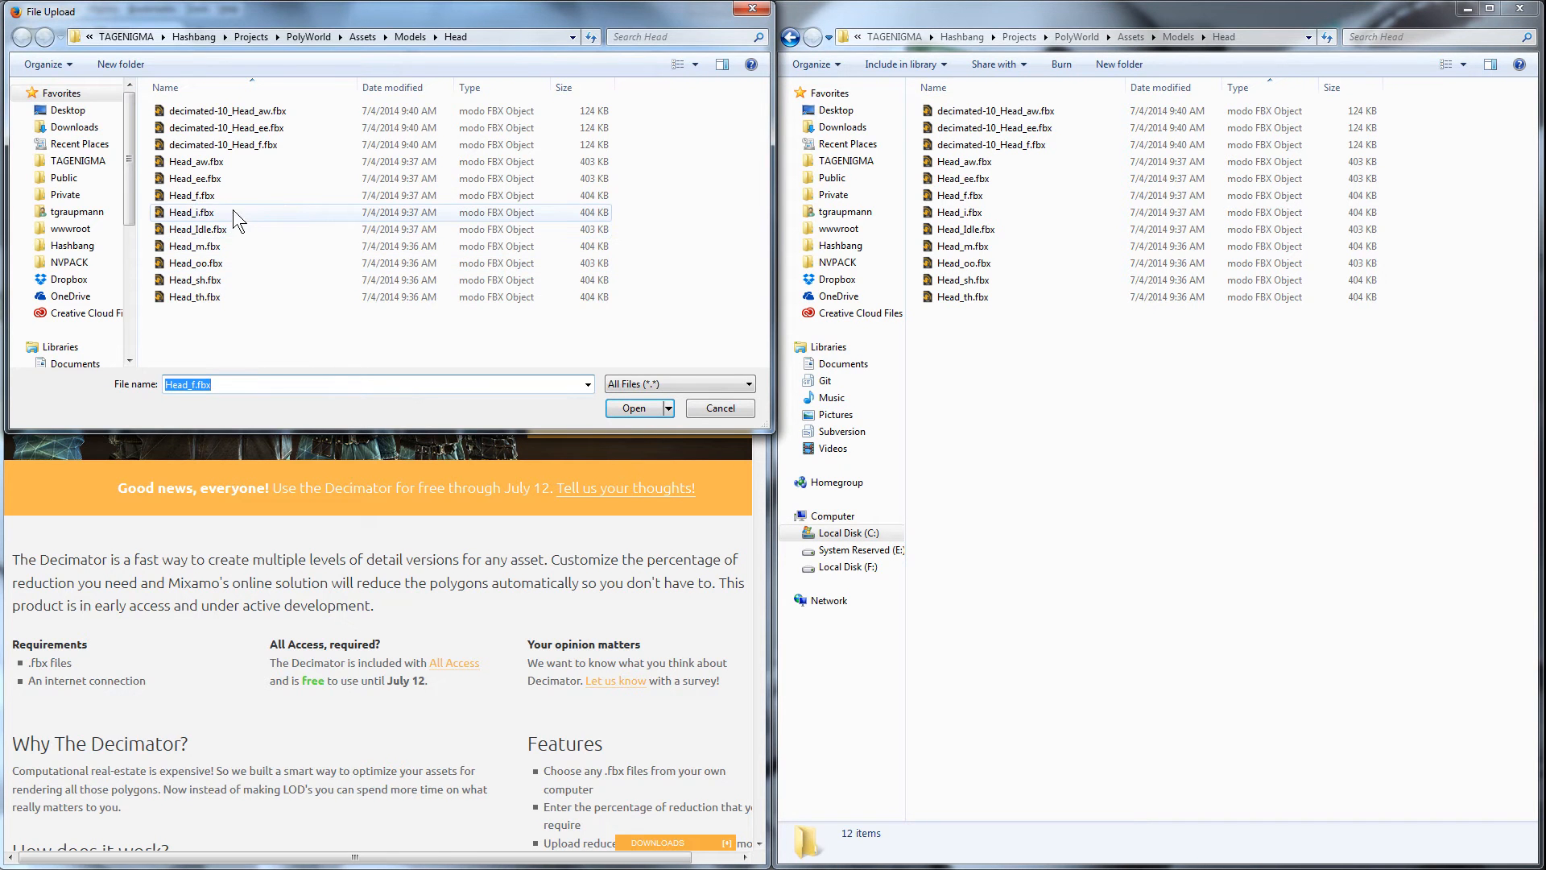
left_click(208, 212)
double_click(210, 212)
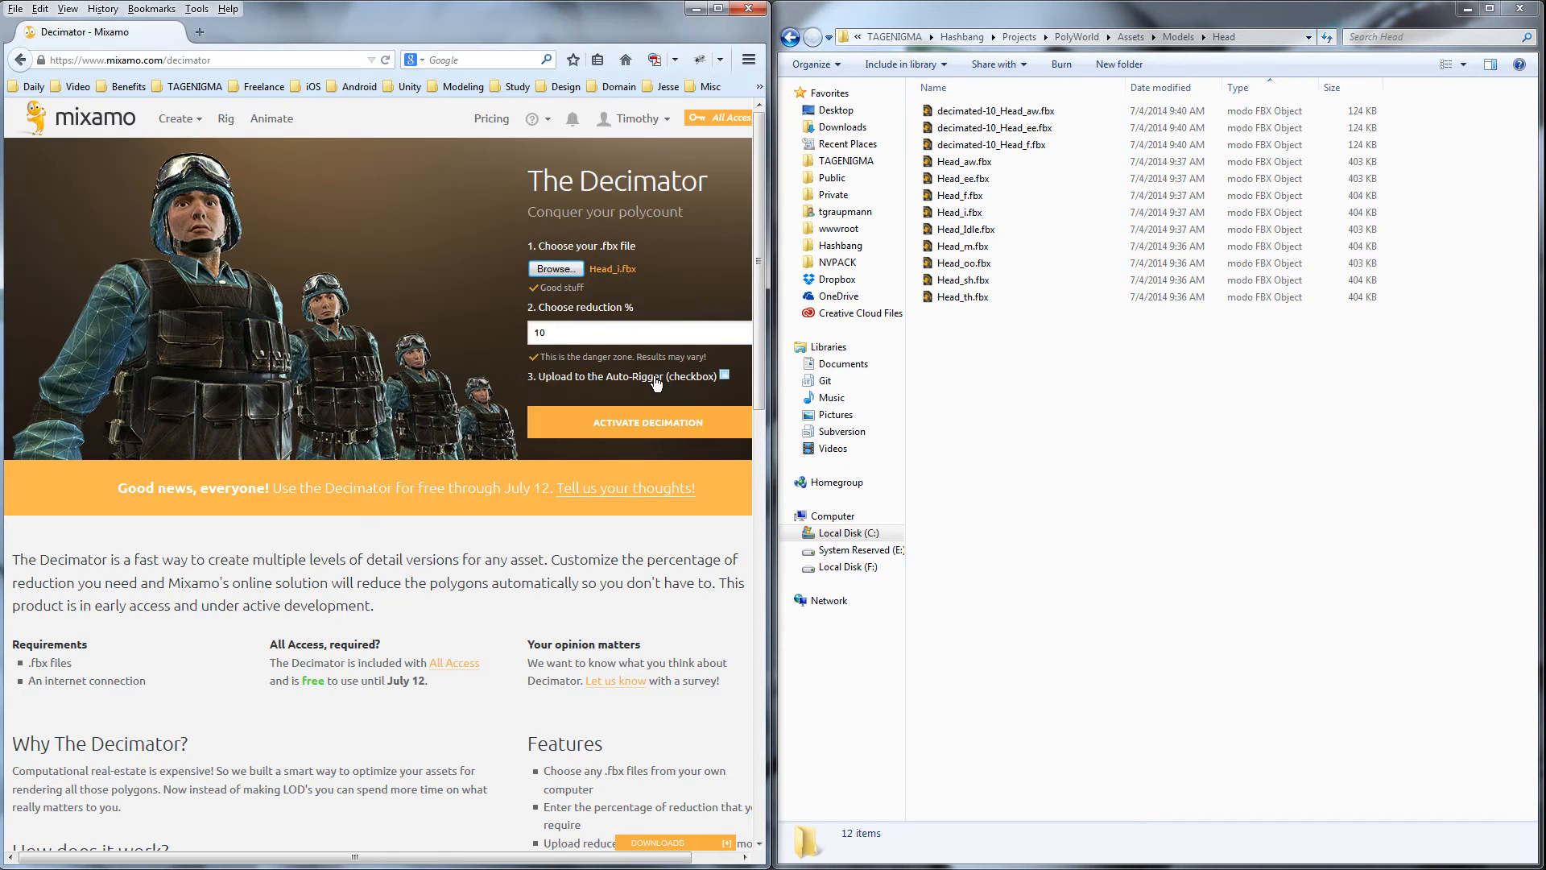
left_click(619, 425)
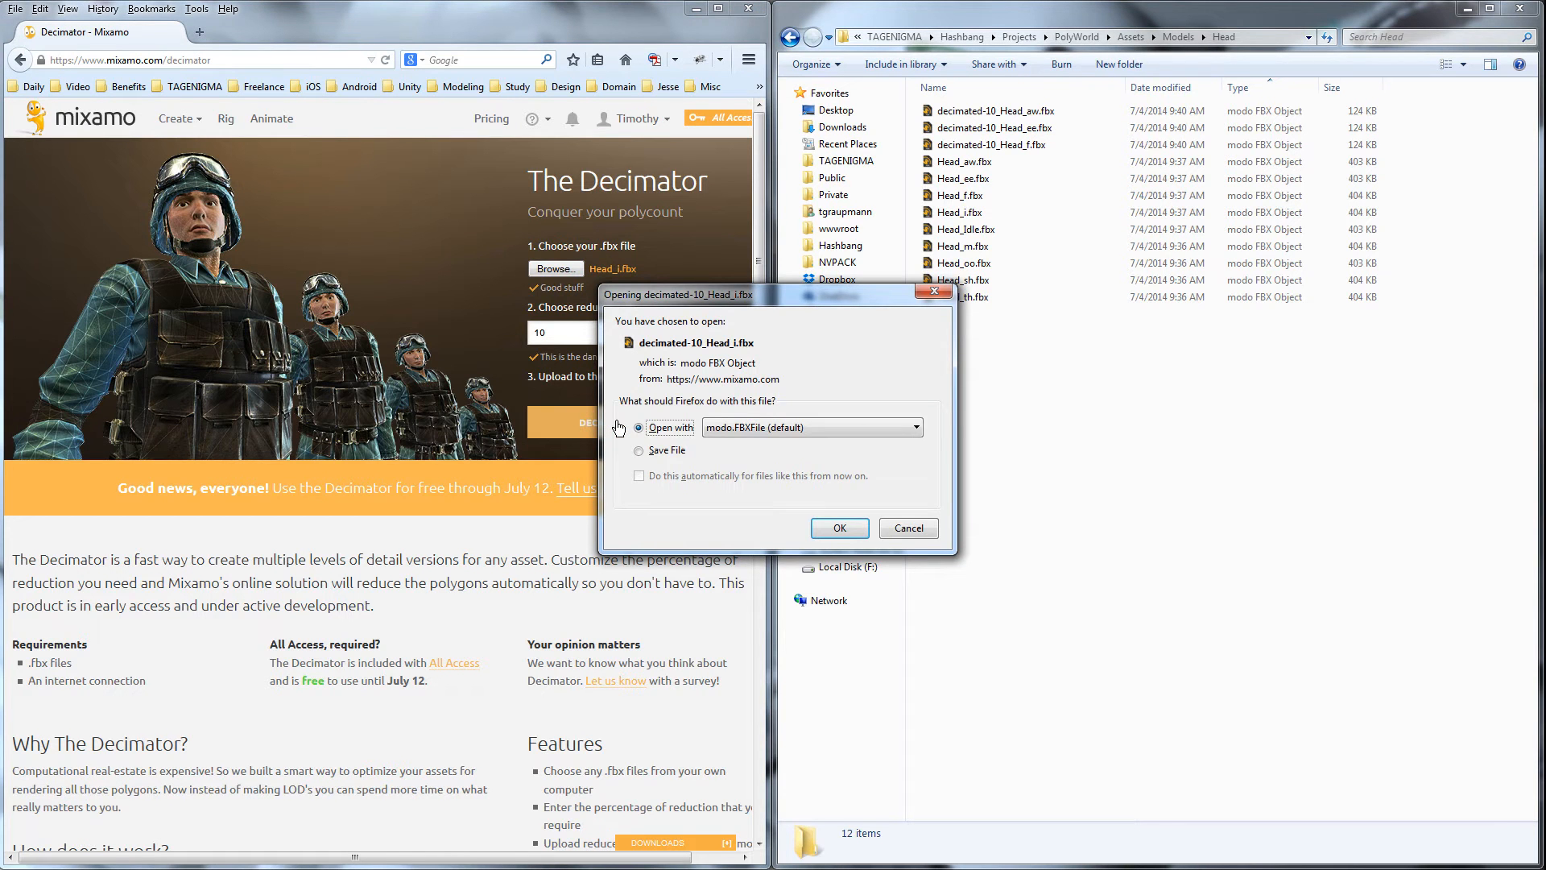
left_click(709, 454)
key("Return")
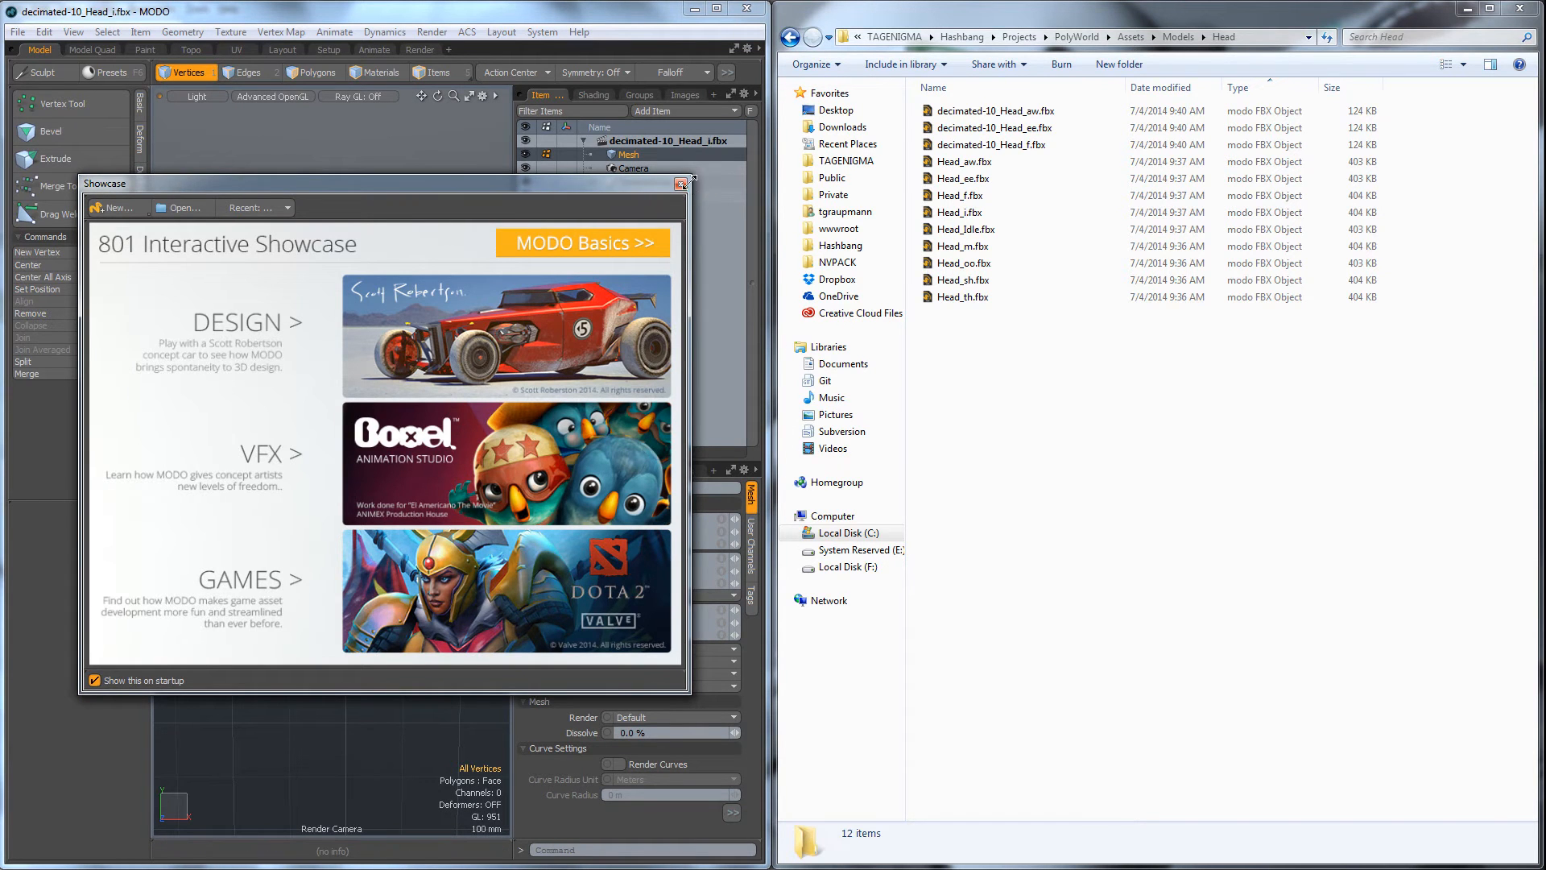
Step: Dismiss the MODO showcase, examine the decimated Head_i mesh up close, and close MODO
left_click(681, 184)
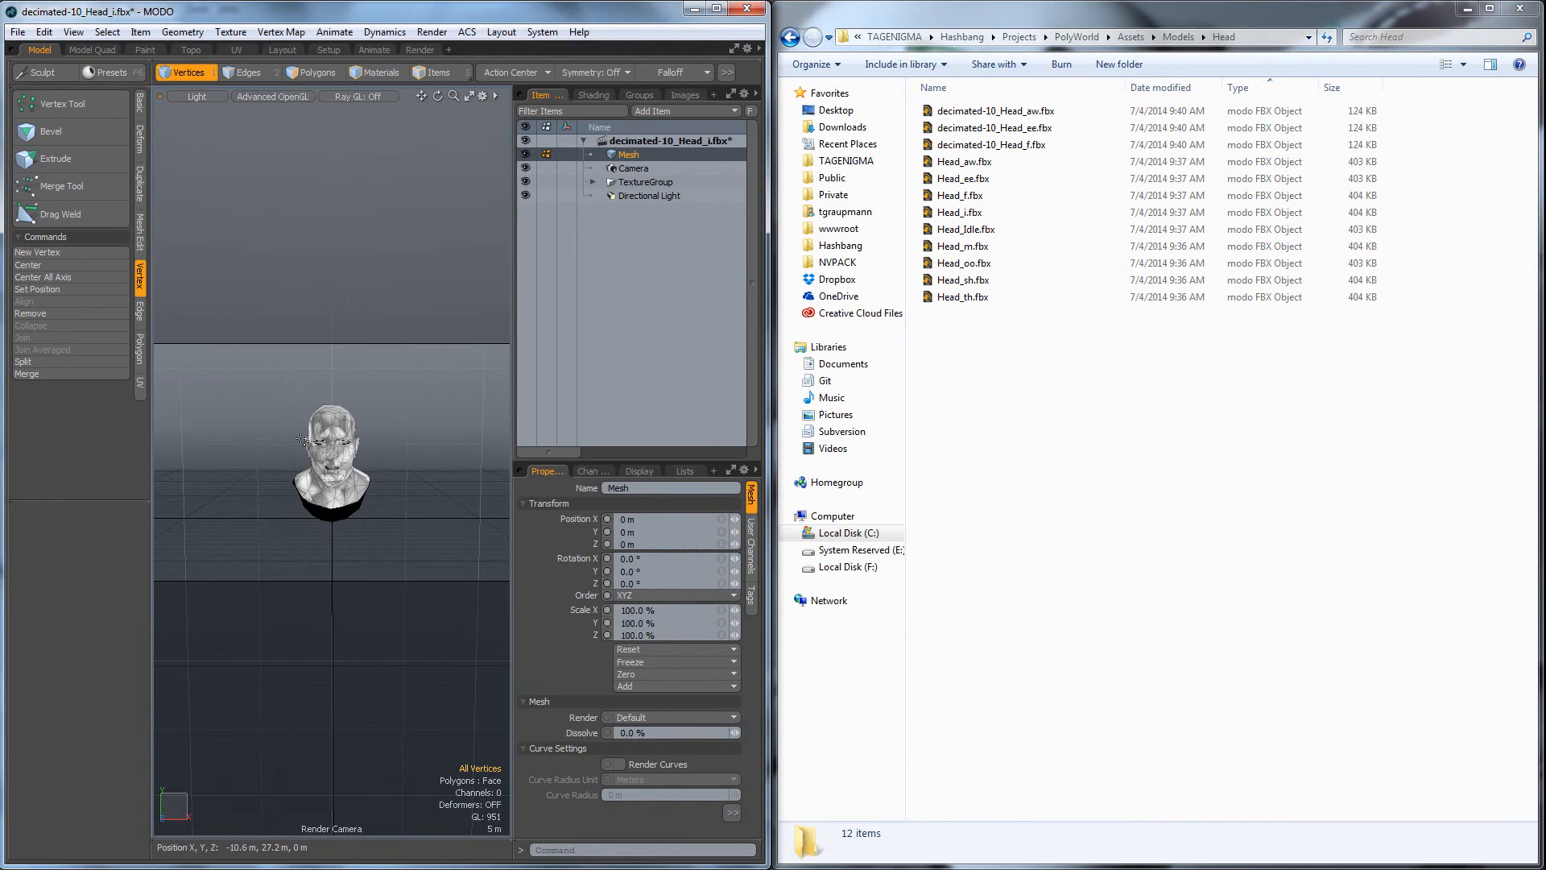
scroll(310, 460, "up", 10)
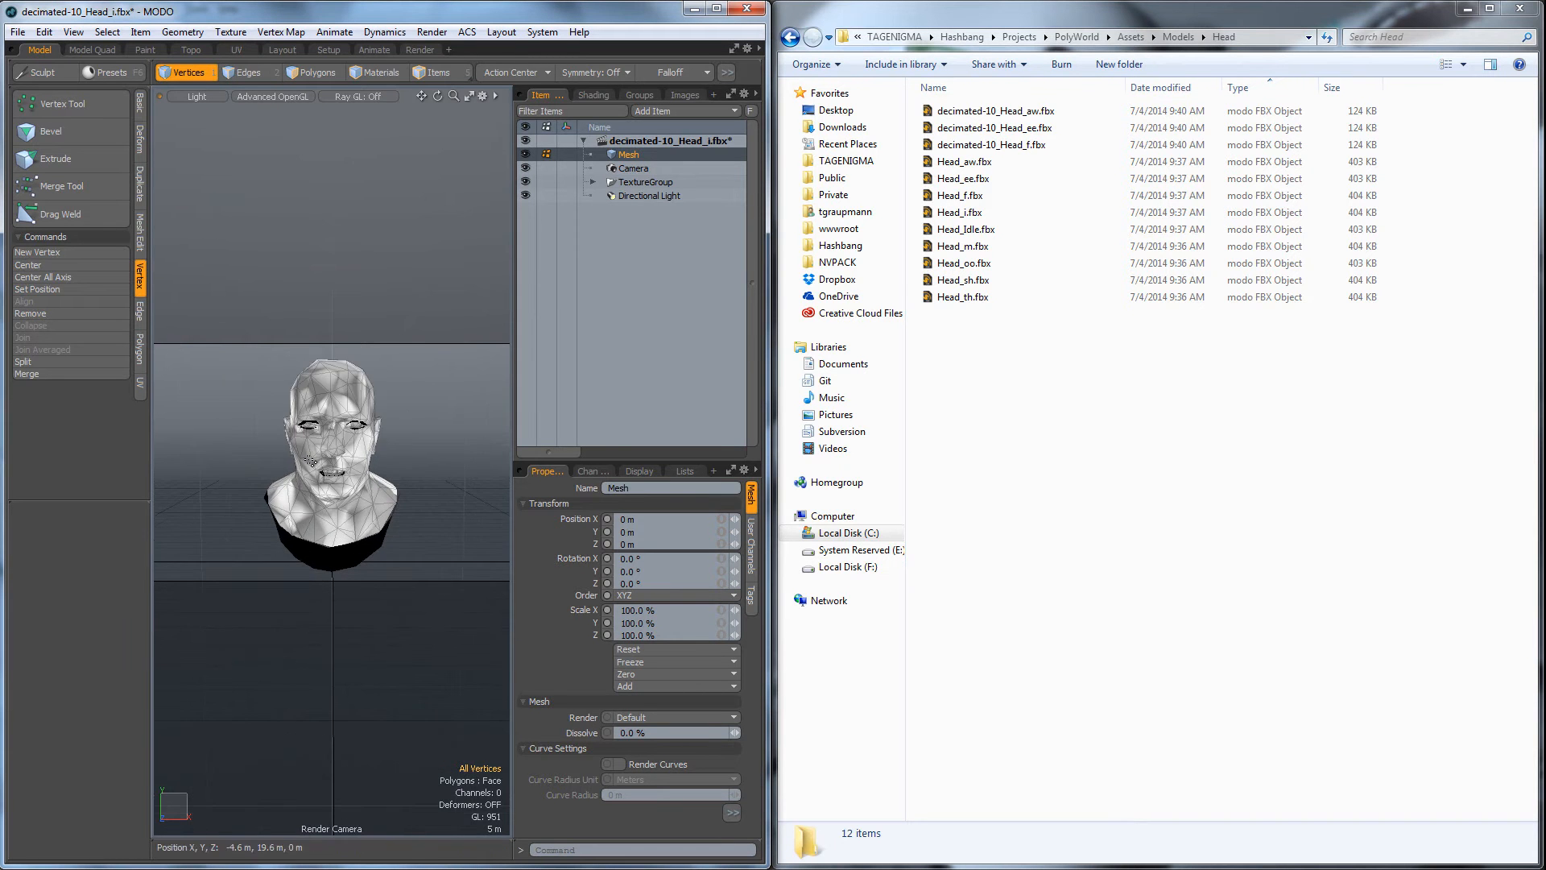
left_click_drag(310, 461, 314, 380, "alt")
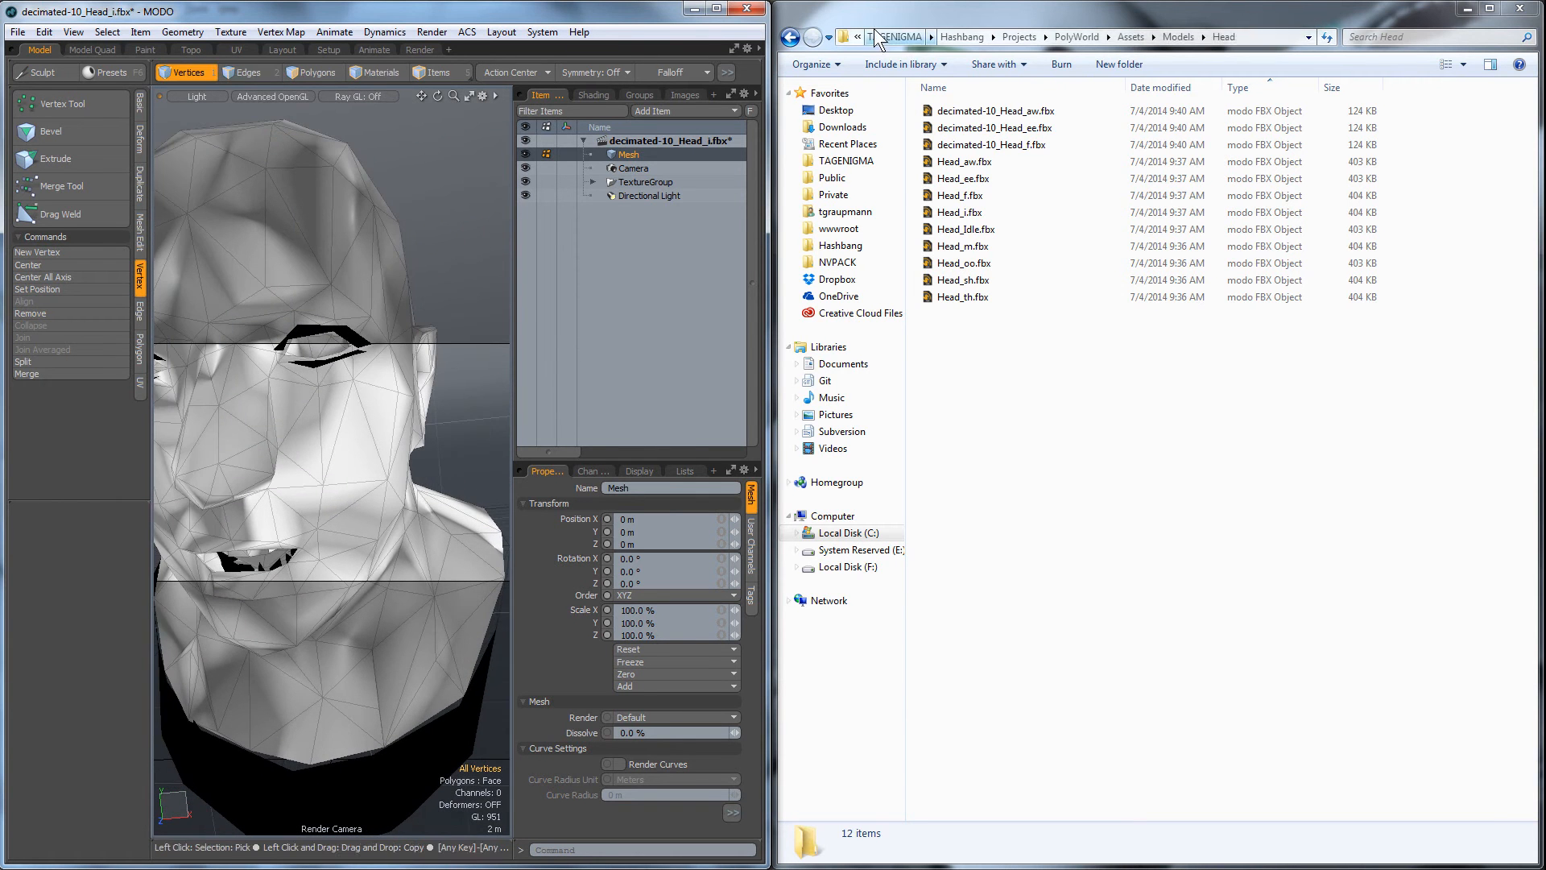
left_click(747, 11)
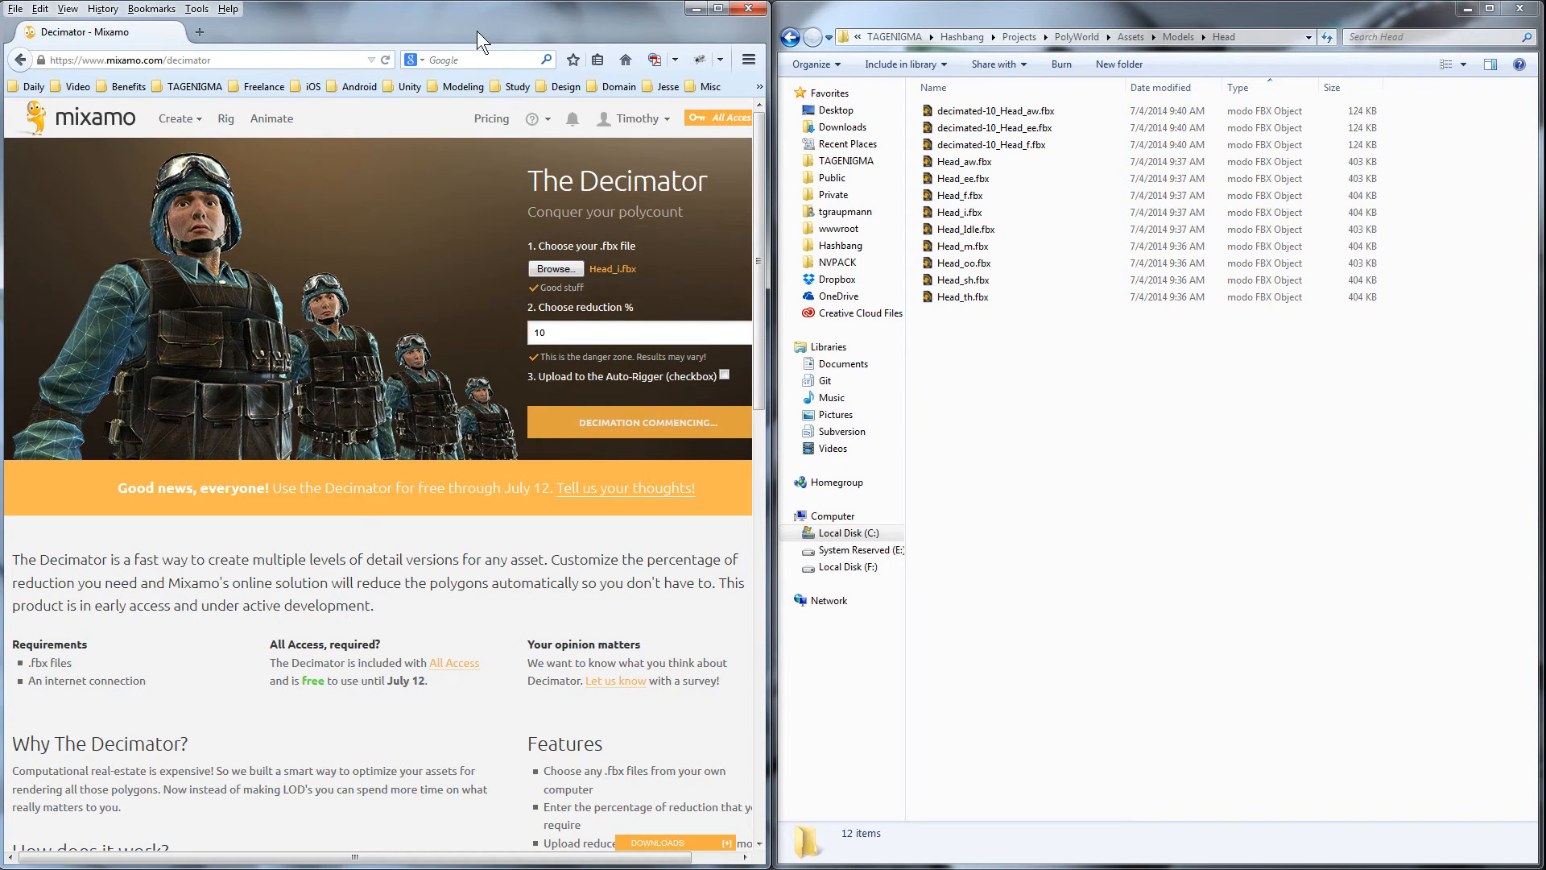
Step: Decimate Head_i.fbx at 10% reduction again and save the result as decimated-10_Head_i.fbx in the Models\Head folder
left_click(556, 268)
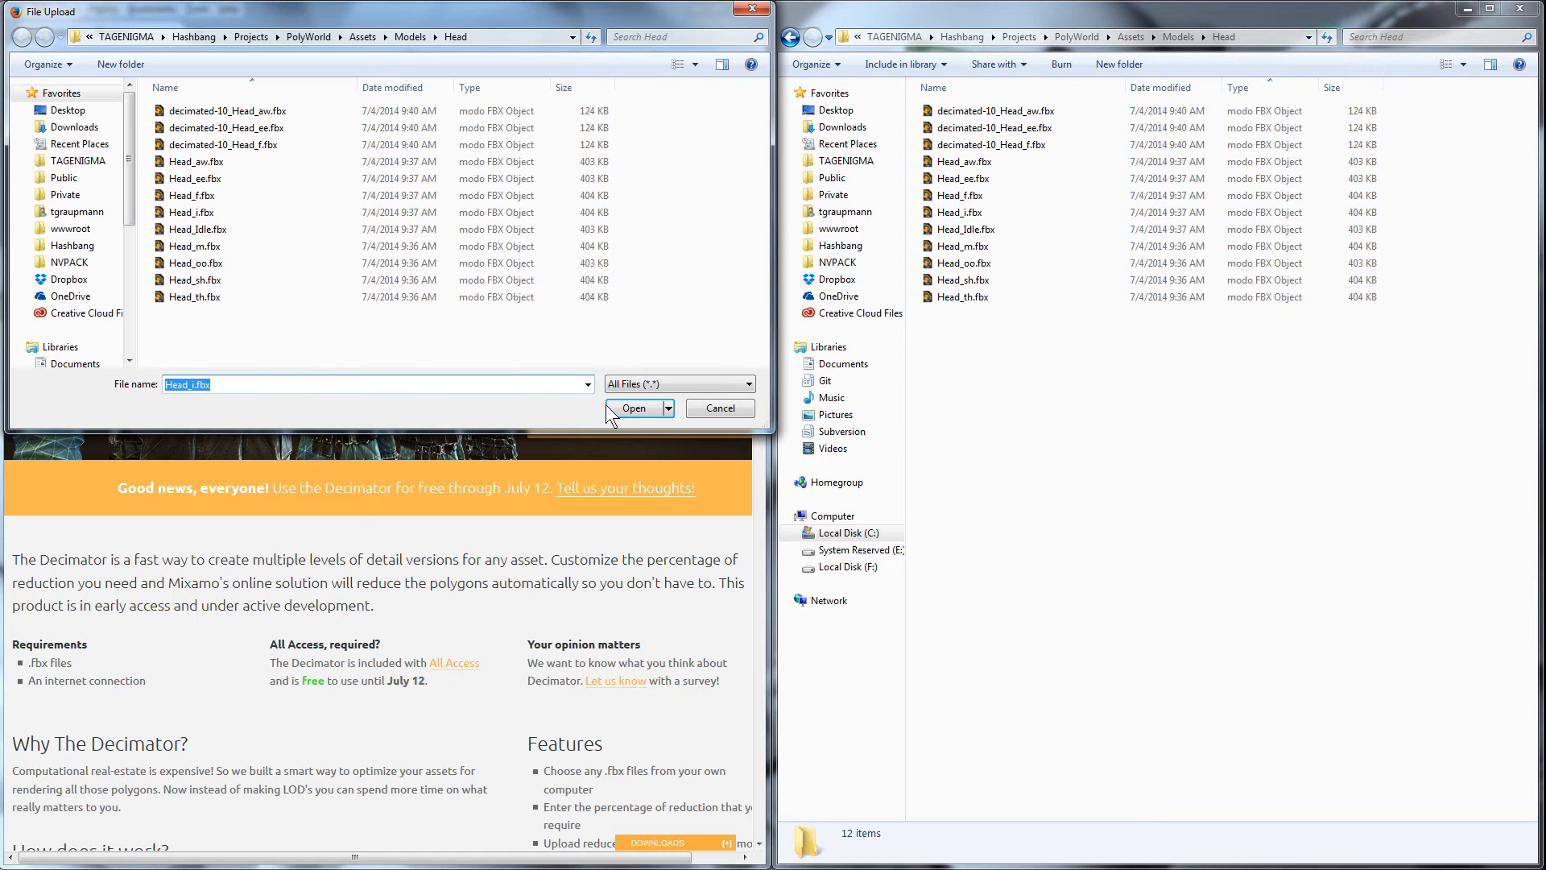
left_click(633, 407)
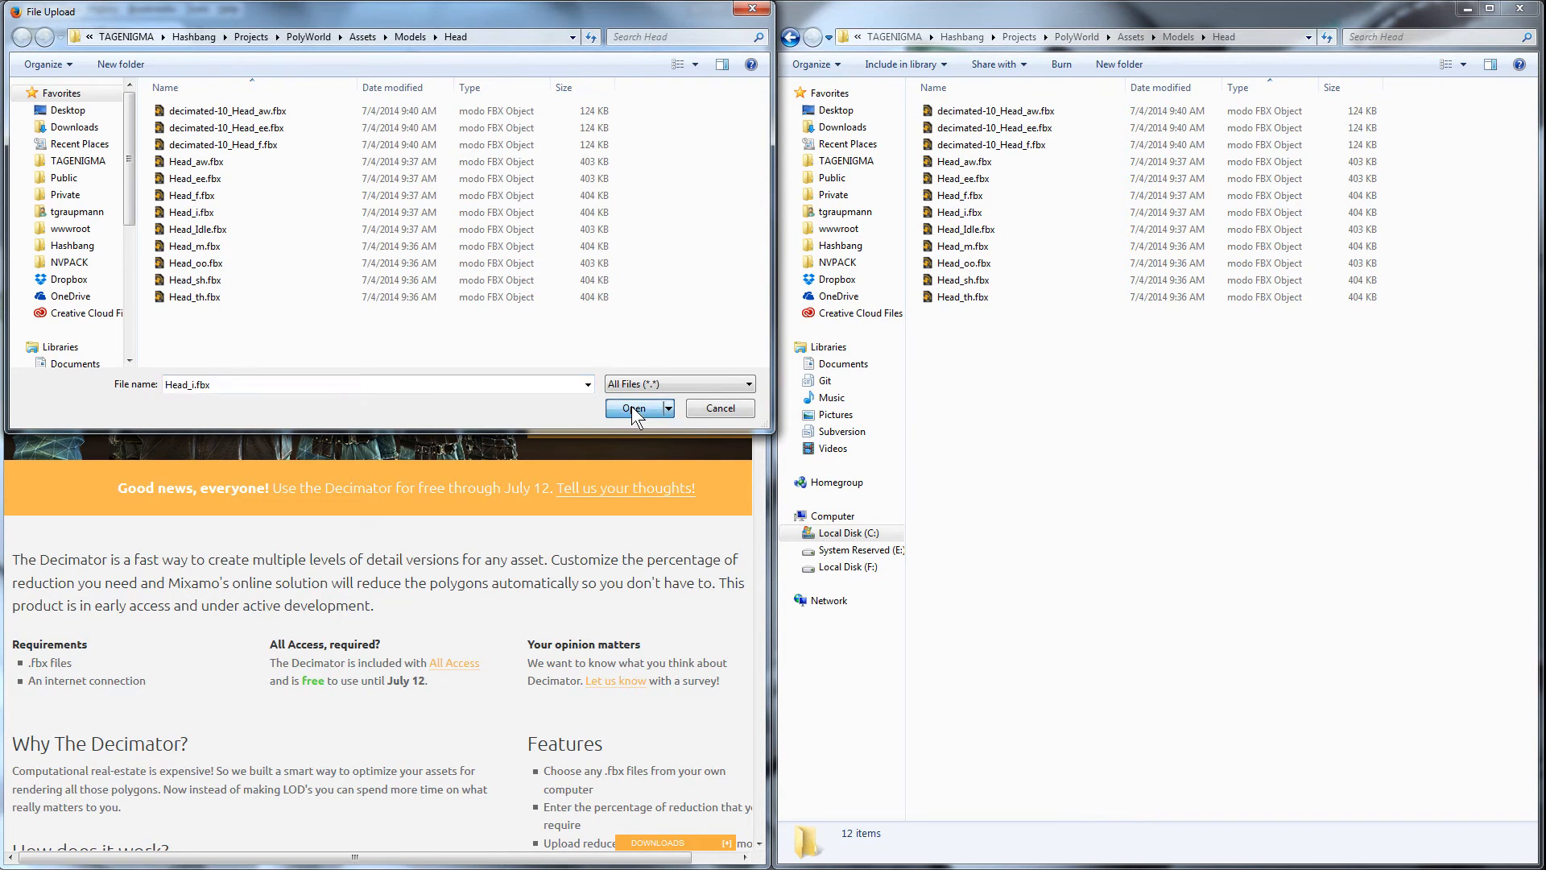
left_click(586, 434)
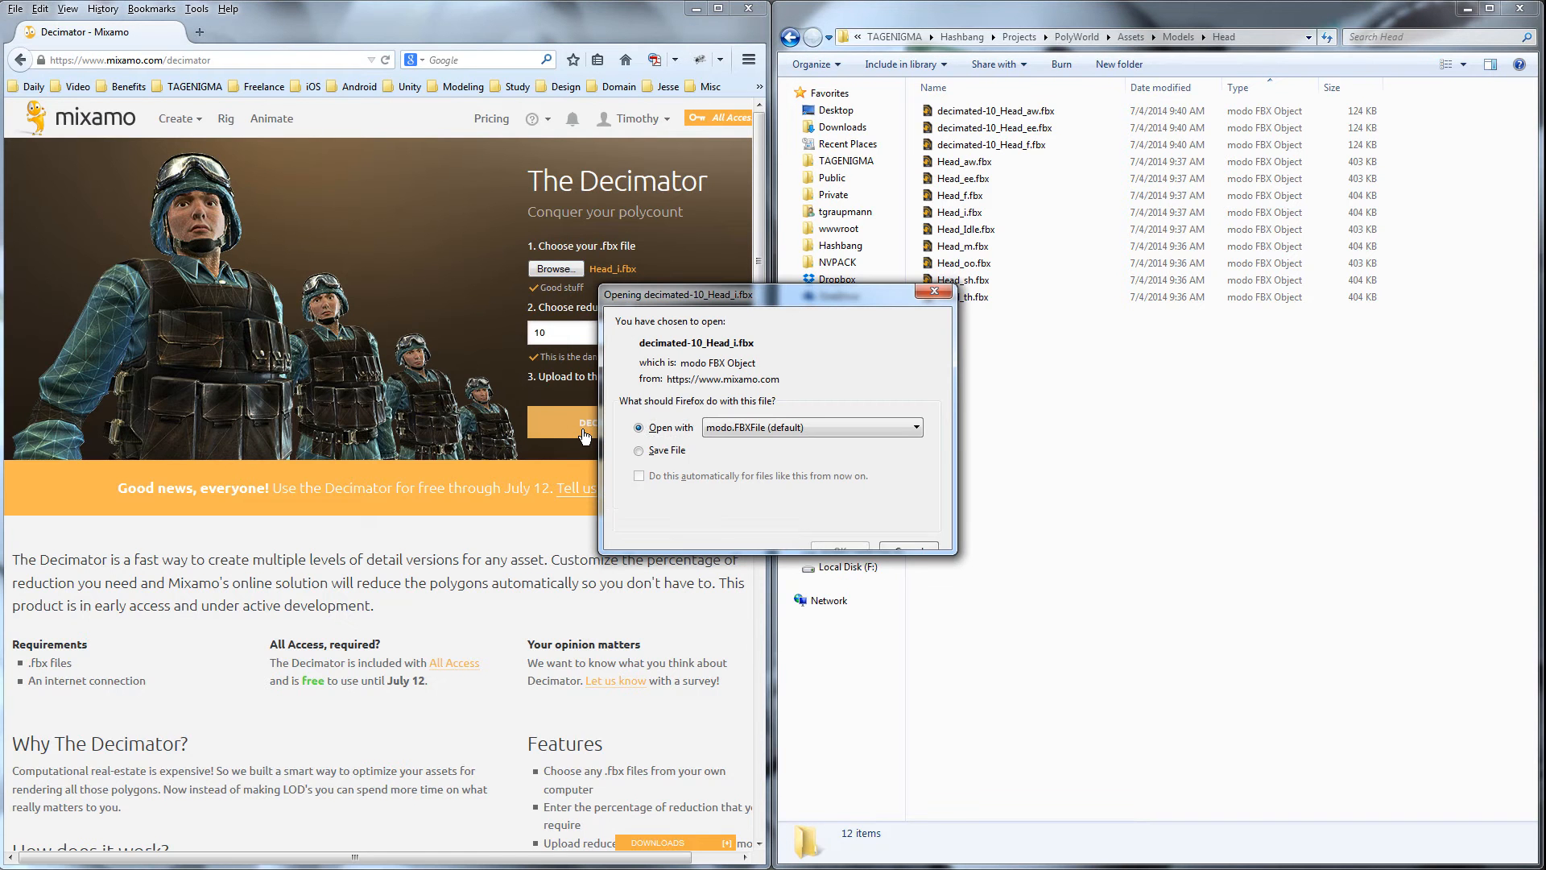
left_click(839, 529)
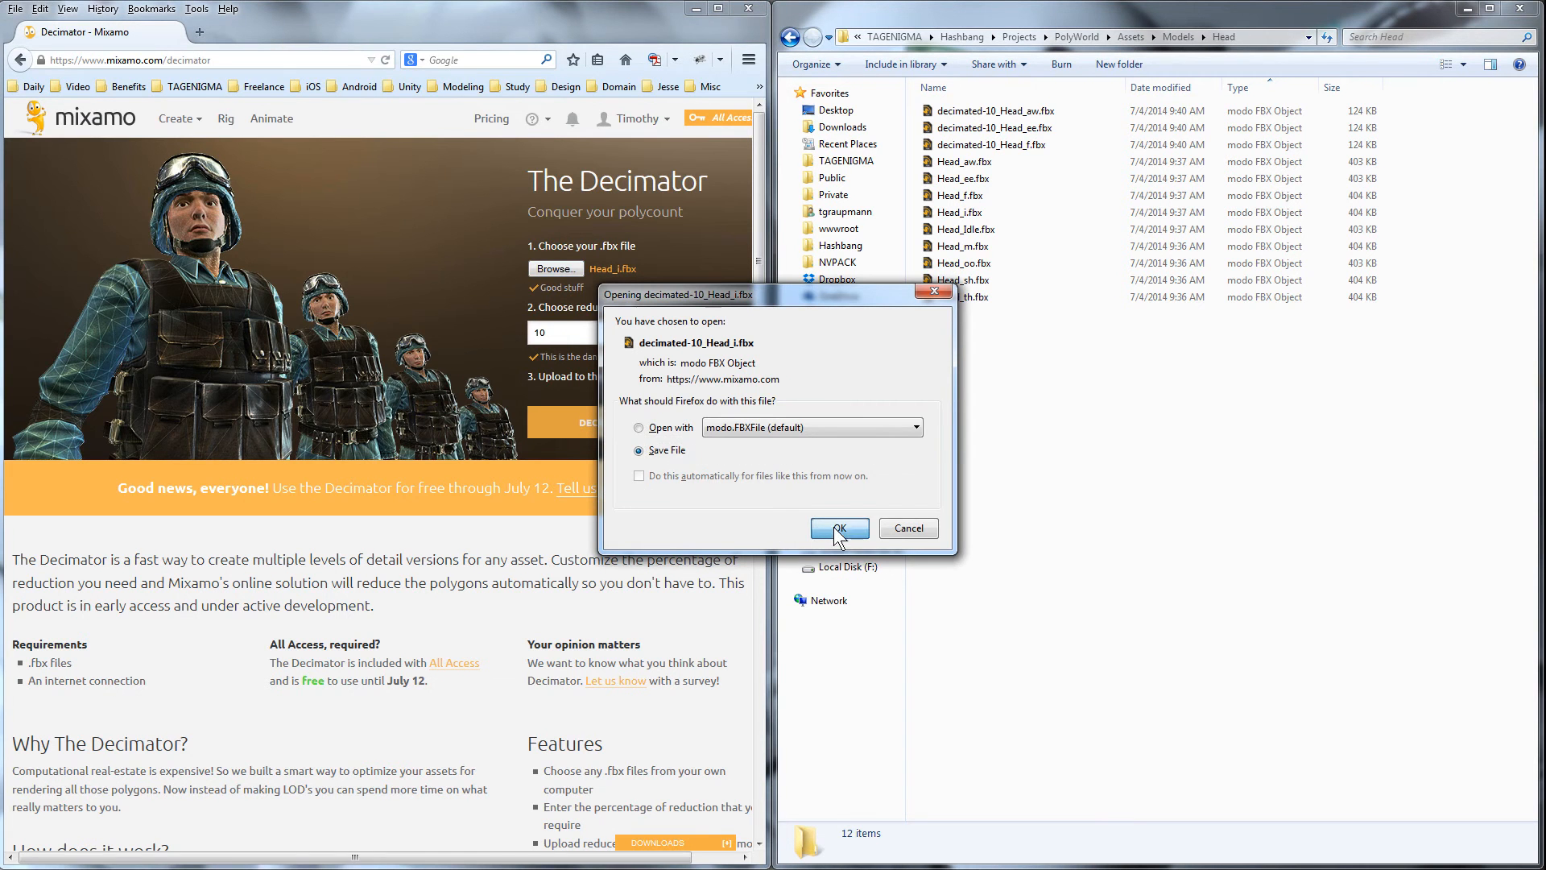
key("Return")
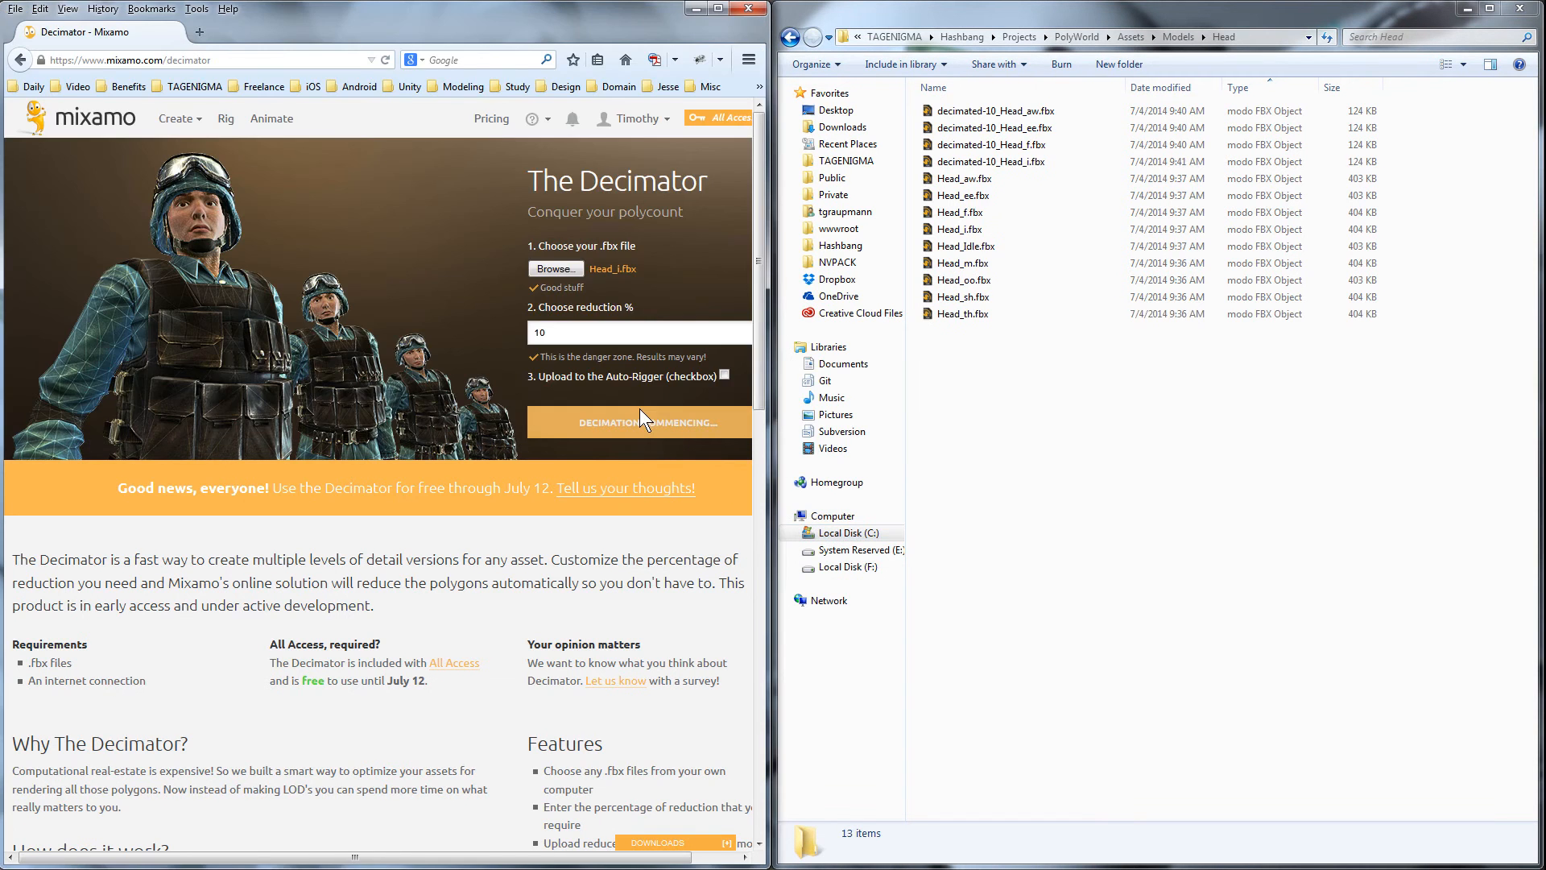
Step: Decimate Head_Idle.fbx at 10% reduction and save the result as decimated-10_Head_Idle.fbx in the Models\Head folder
left_click(555, 269)
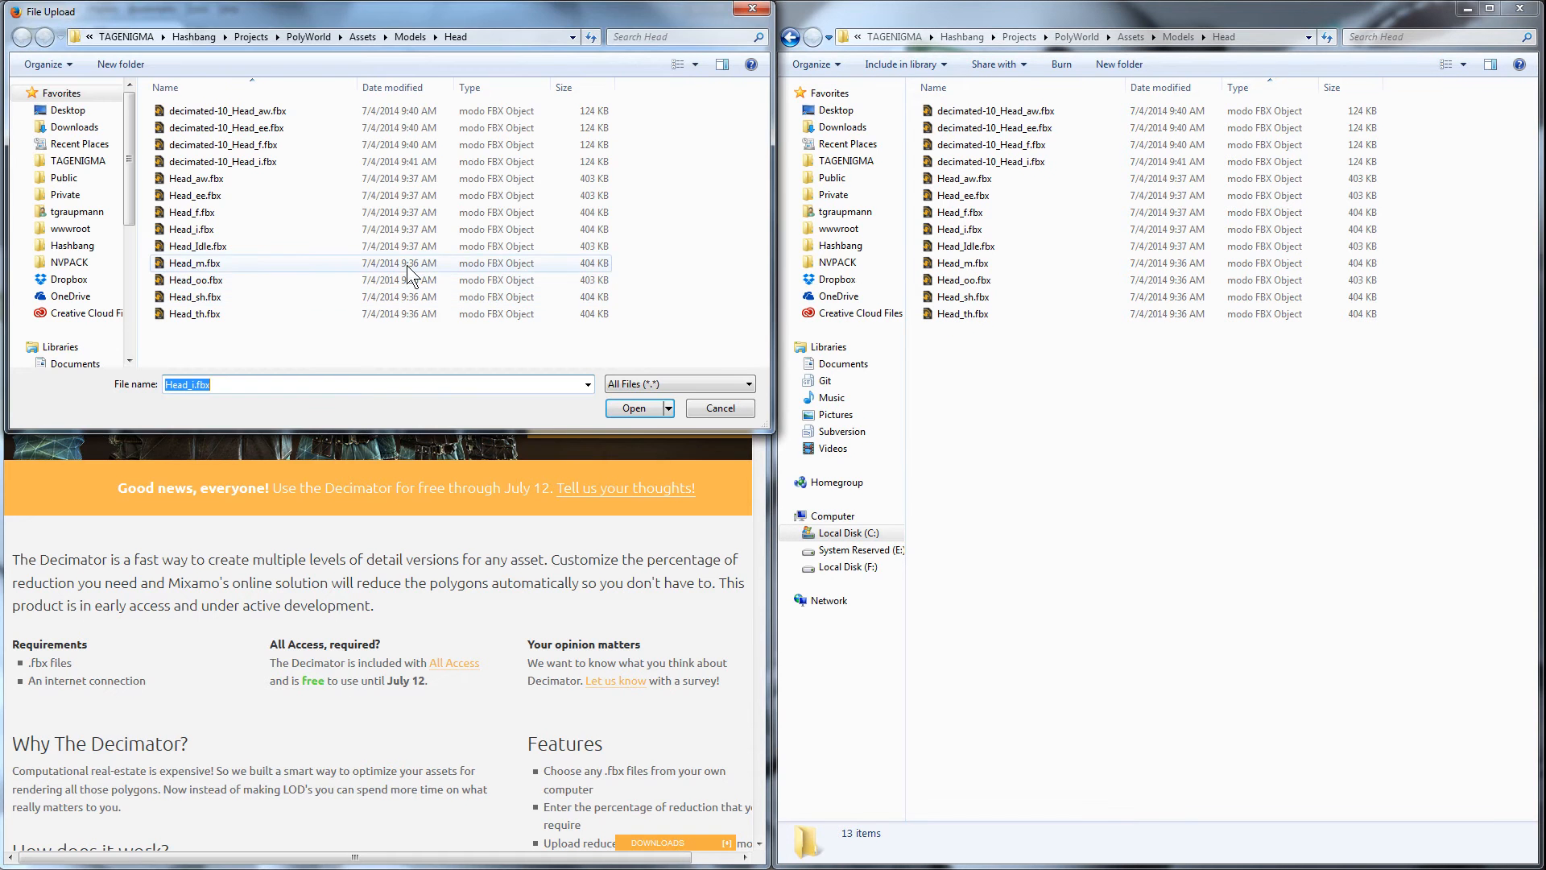
double_click(233, 259)
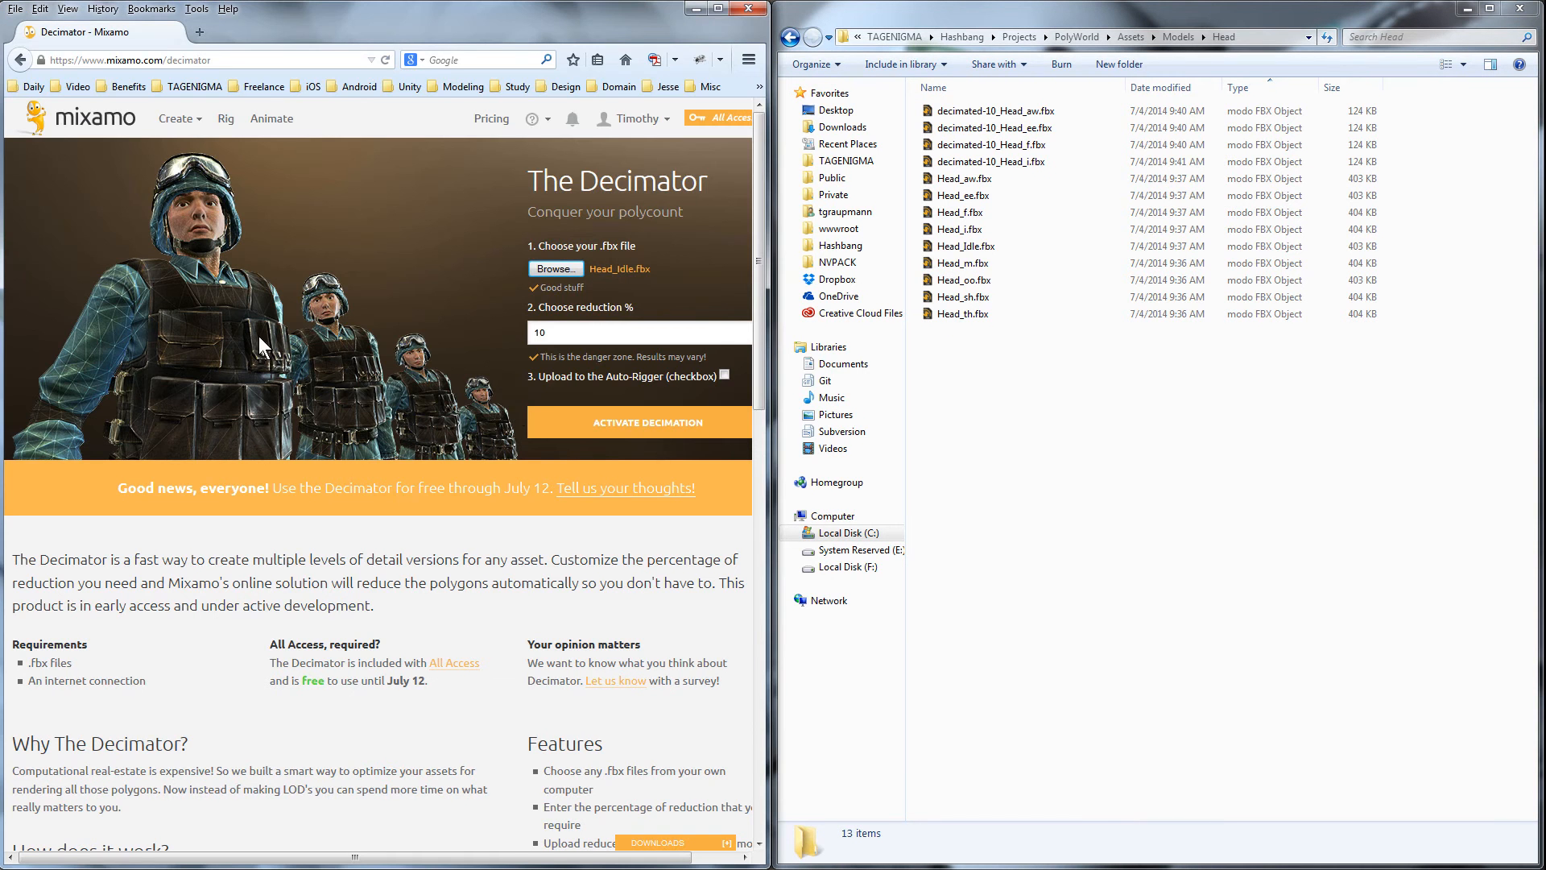
left_click(601, 436)
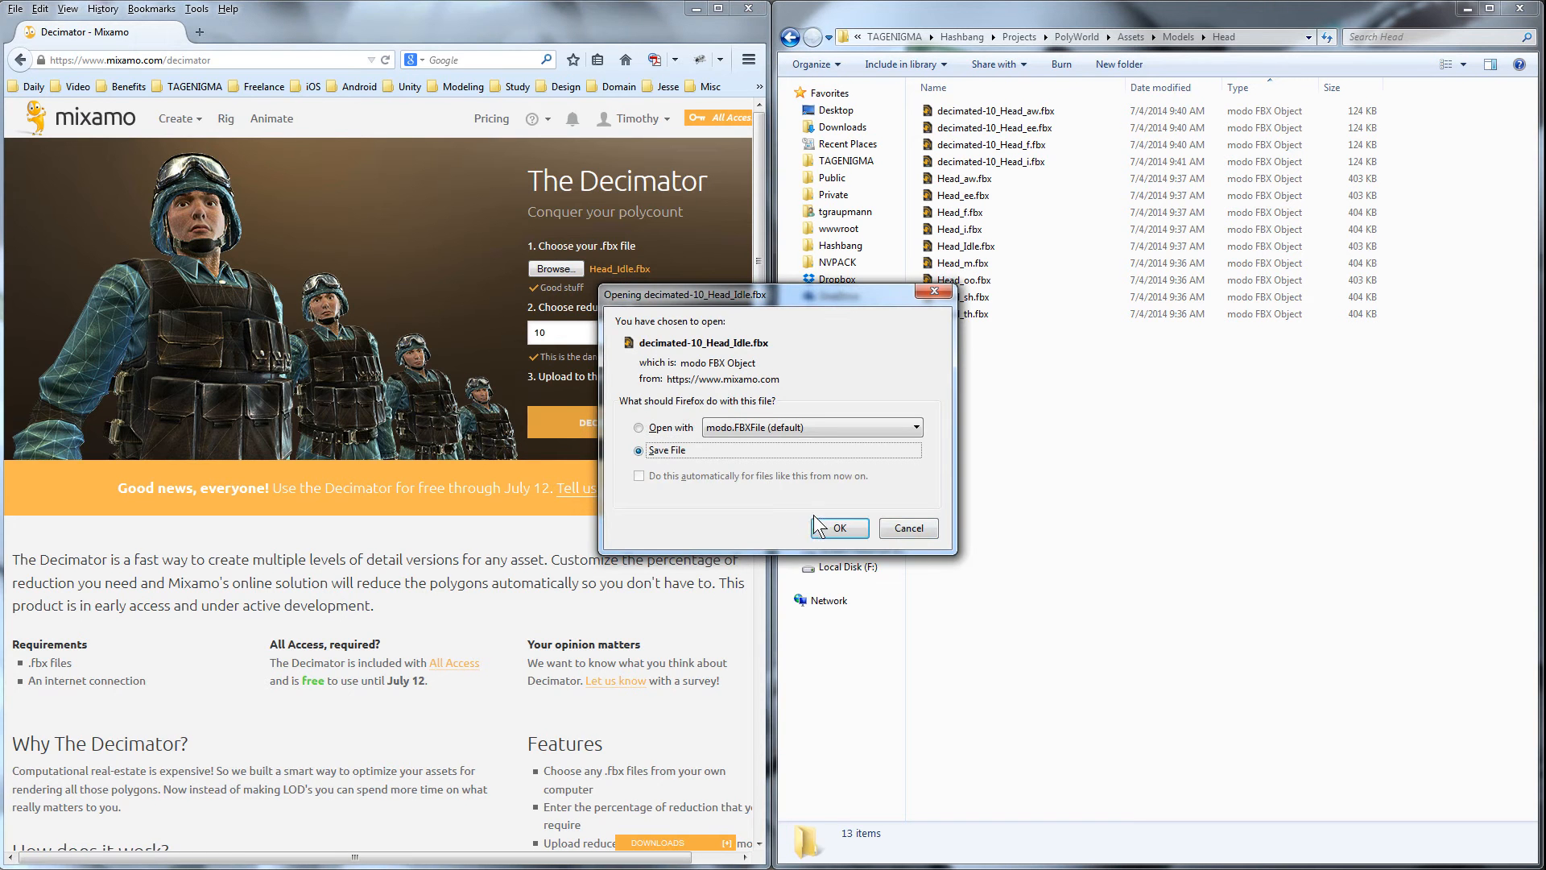
left_click(815, 522)
left_click(636, 413)
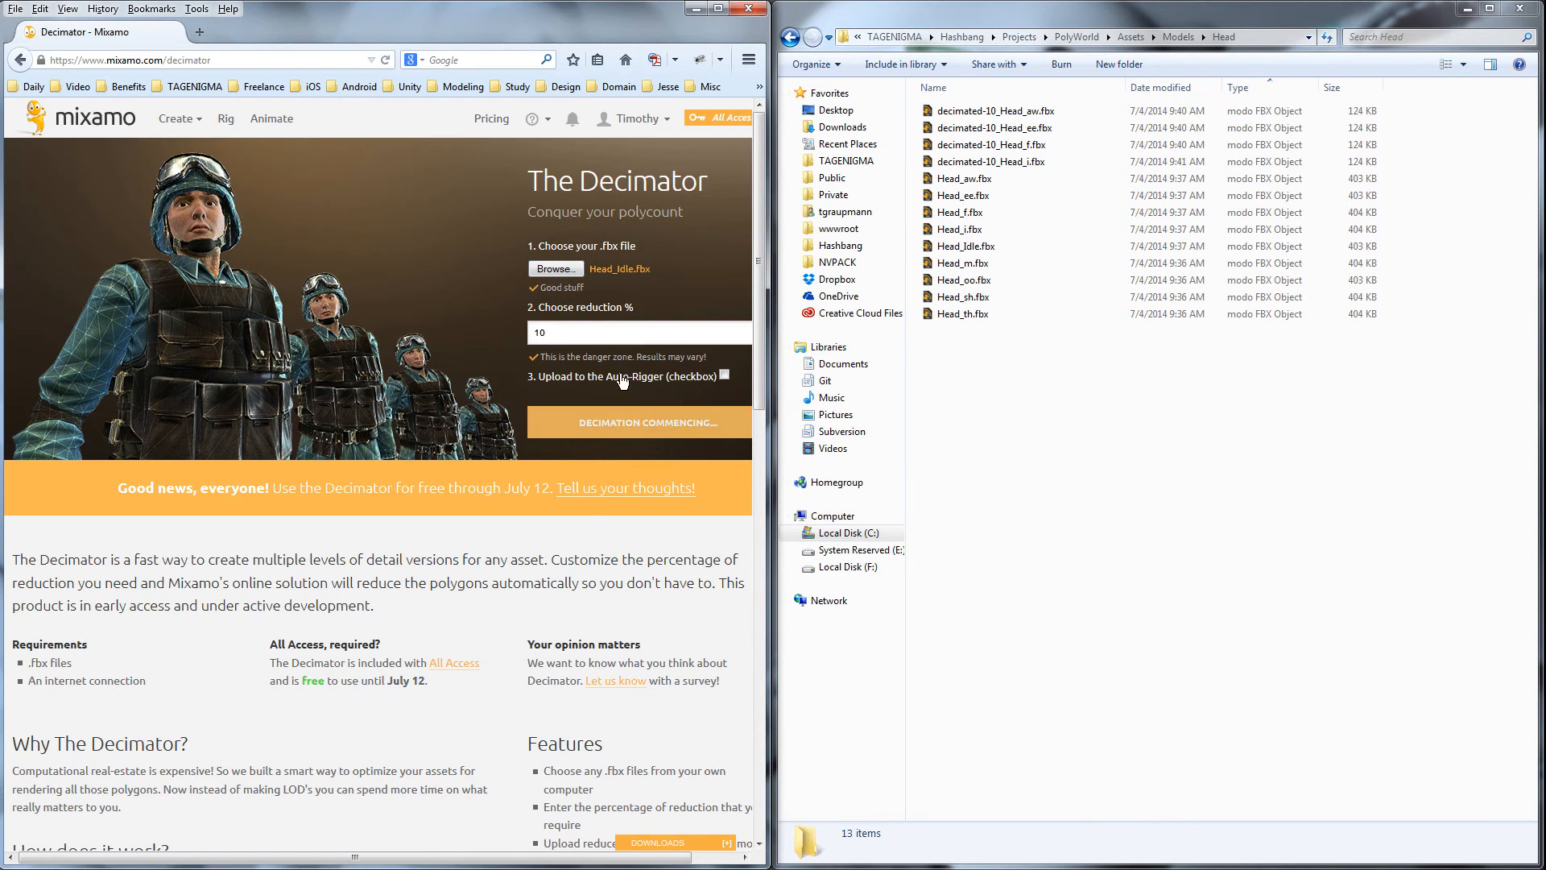
Step: Decimate Head_m.fbx at 10% reduction and save the result as decimated-10_Head_m.fbx in the Models\Head folder
left_click(549, 269)
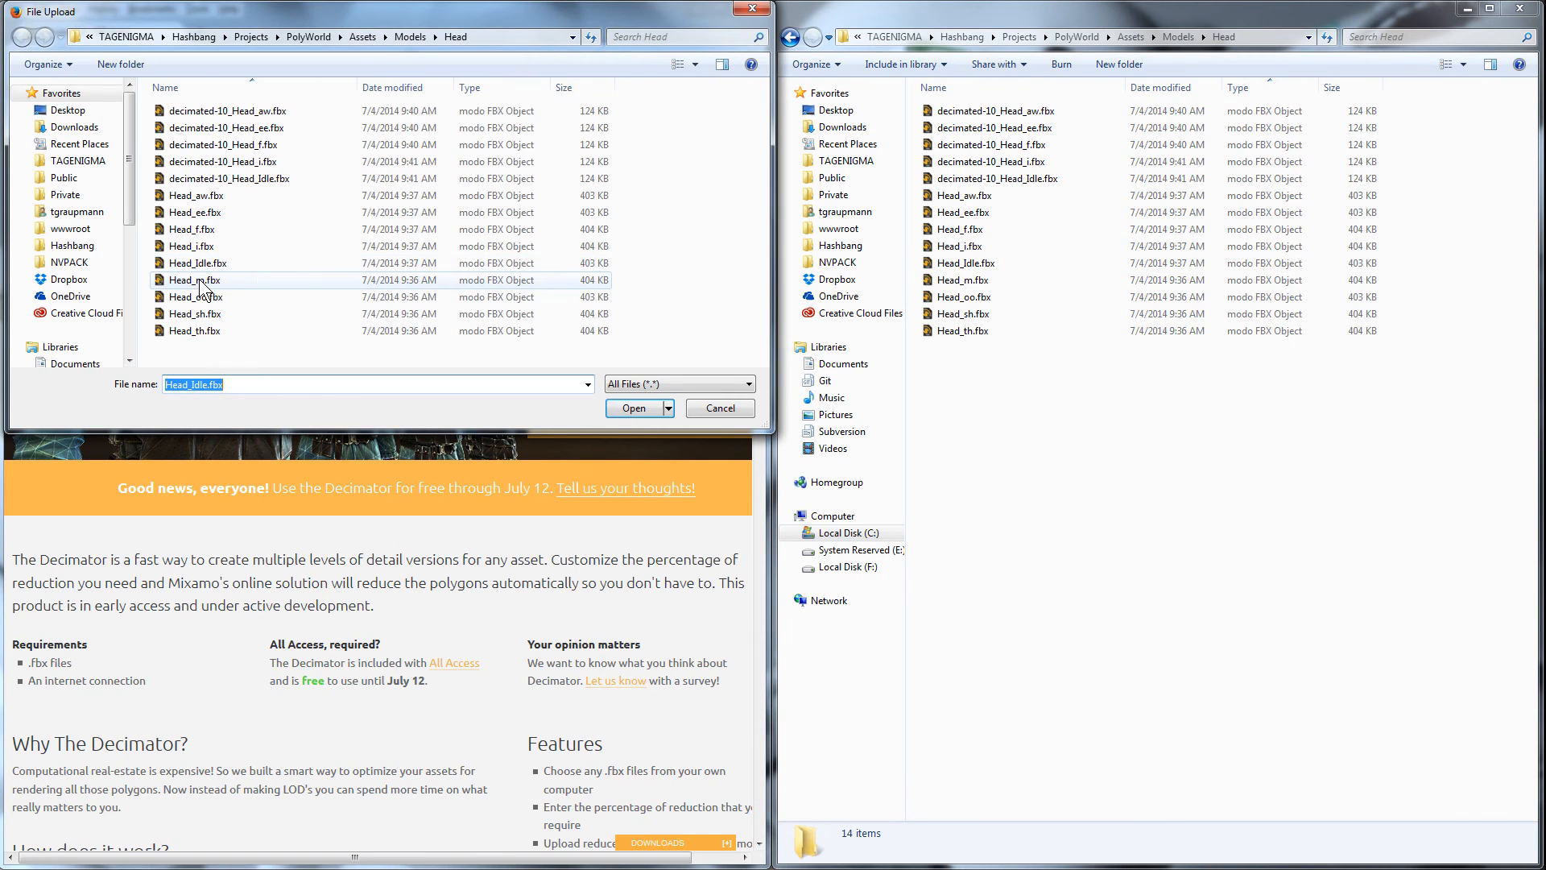
double_click(201, 281)
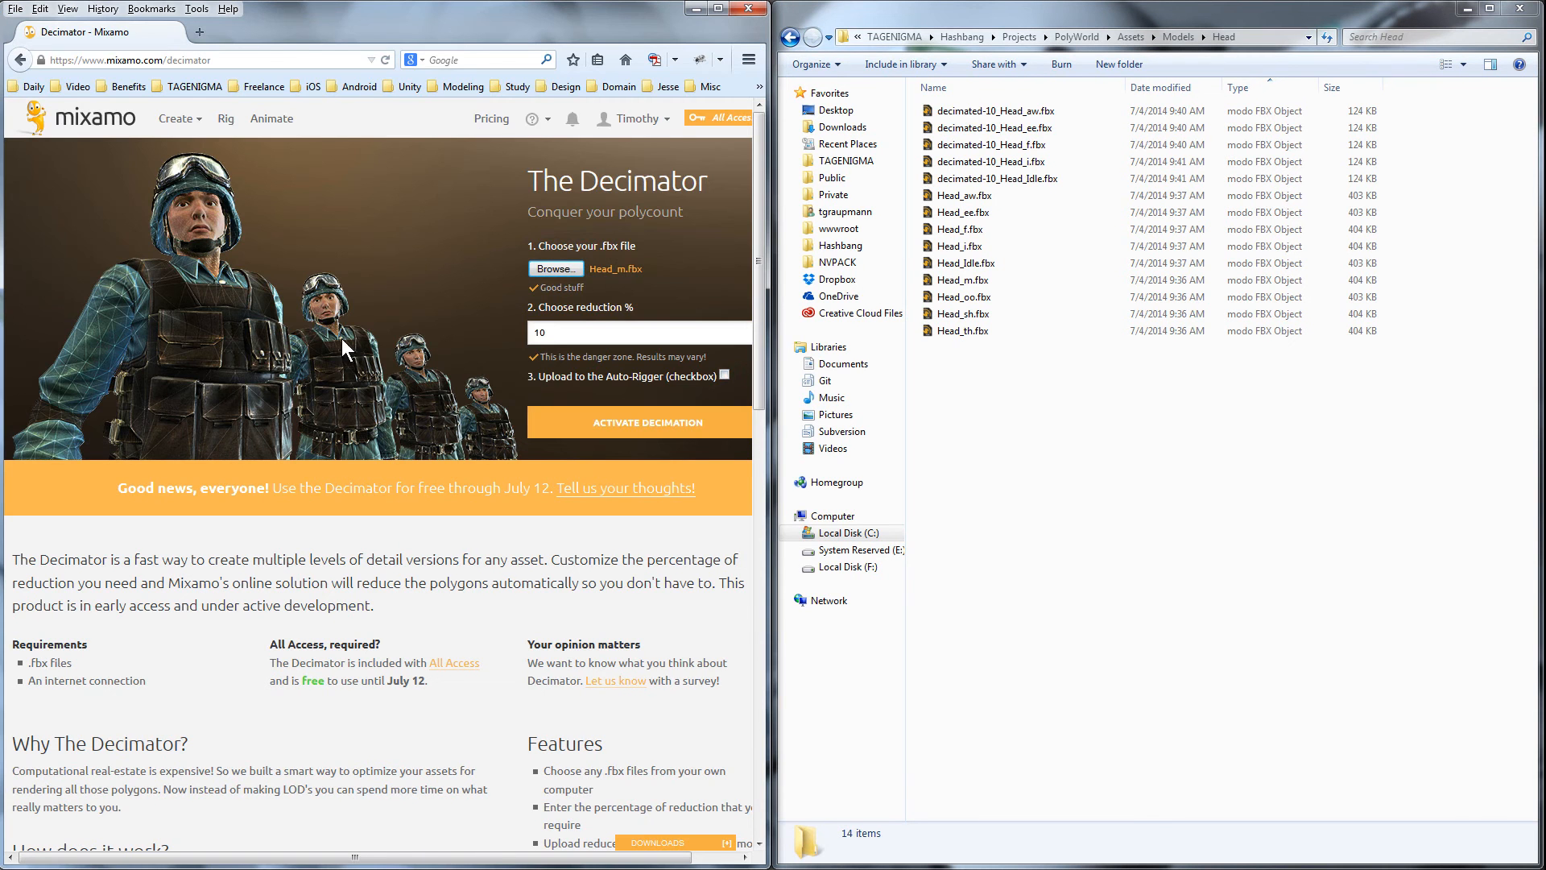
left_click(592, 421)
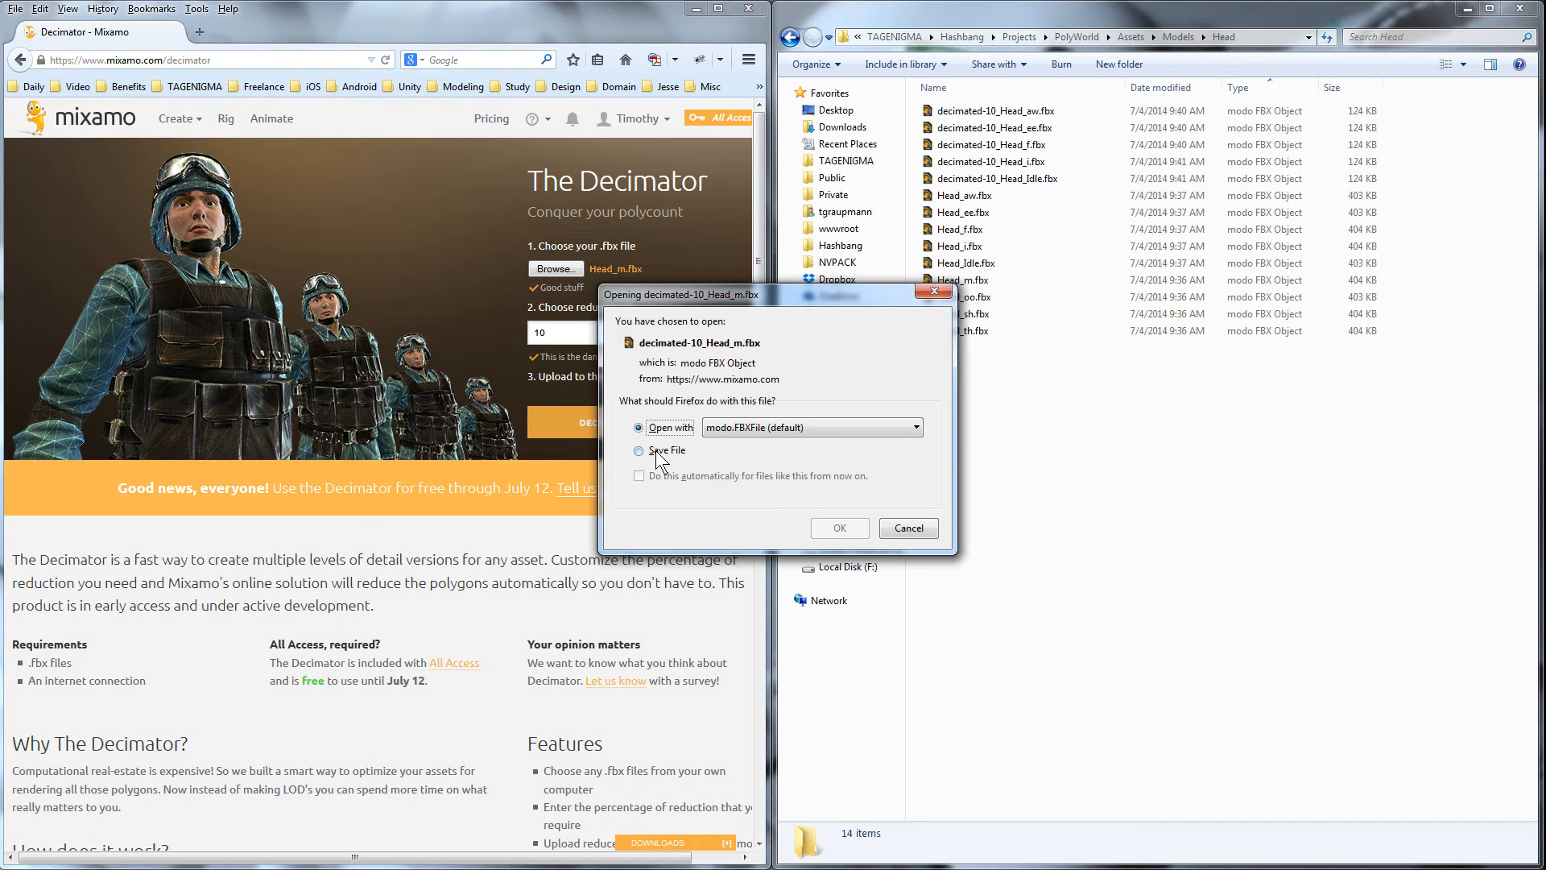
left_click(838, 529)
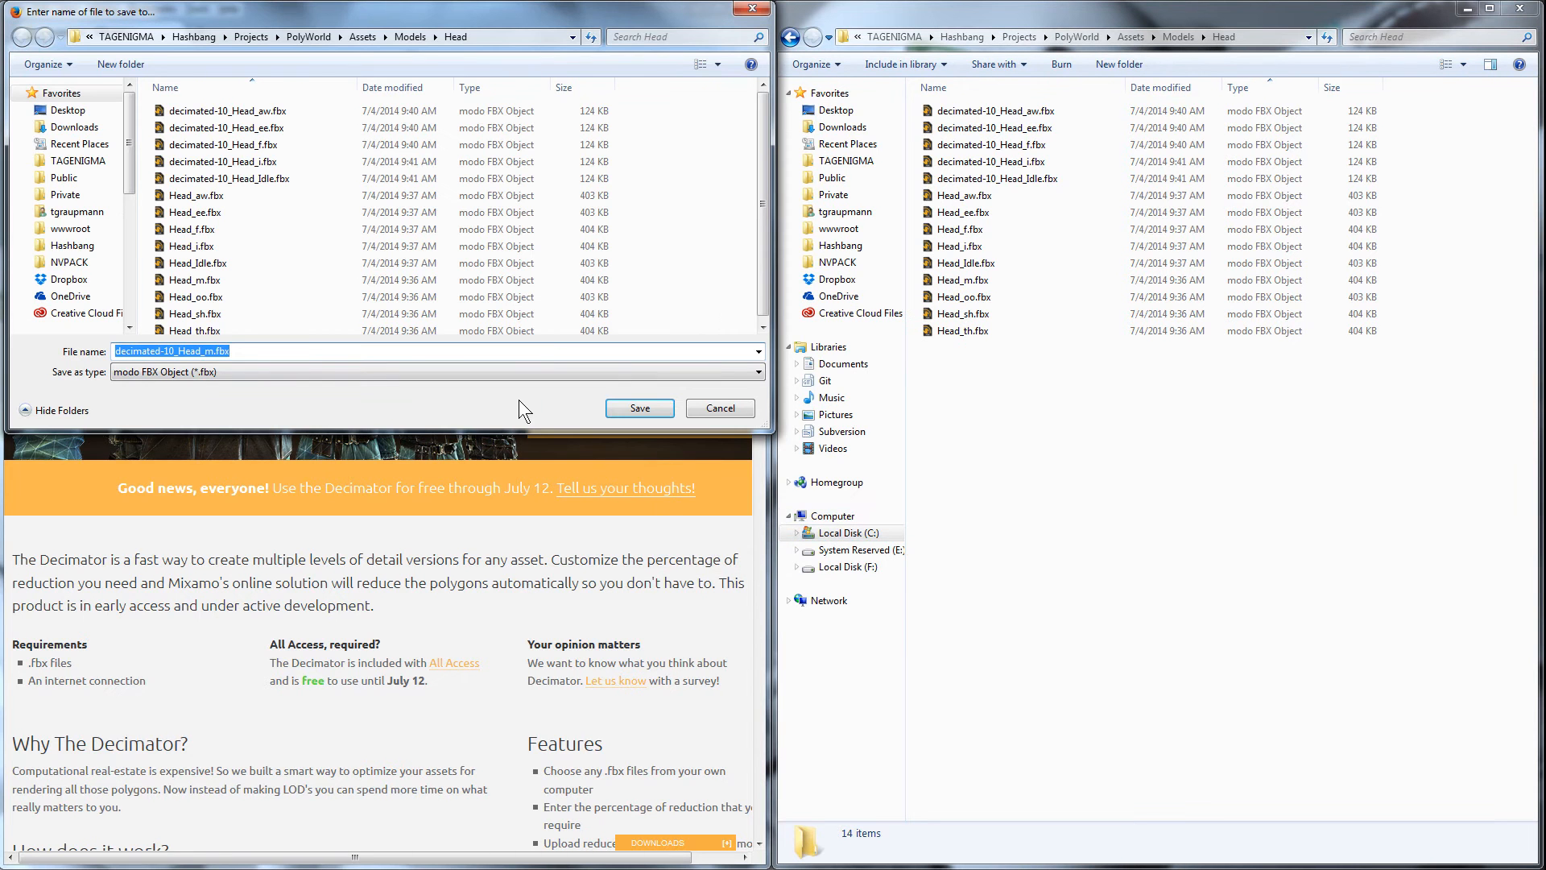
left_click(630, 414)
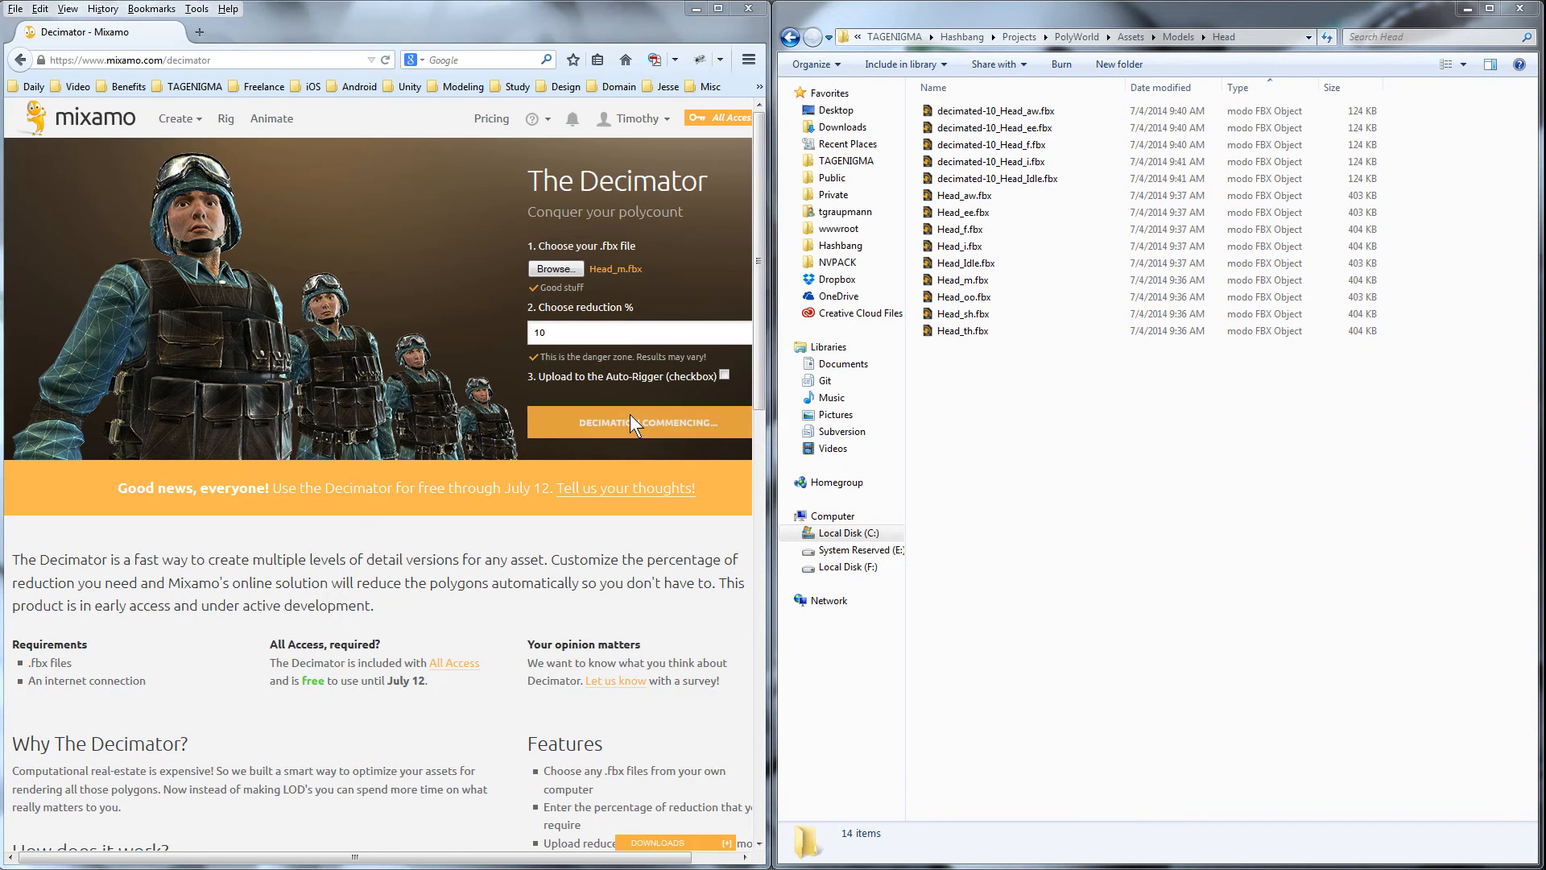
Step: Decimate Head_oo.fbx at 10% reduction and save the result as decimated-10_Head_oo.fbx in the Models\Head folder
left_click(559, 268)
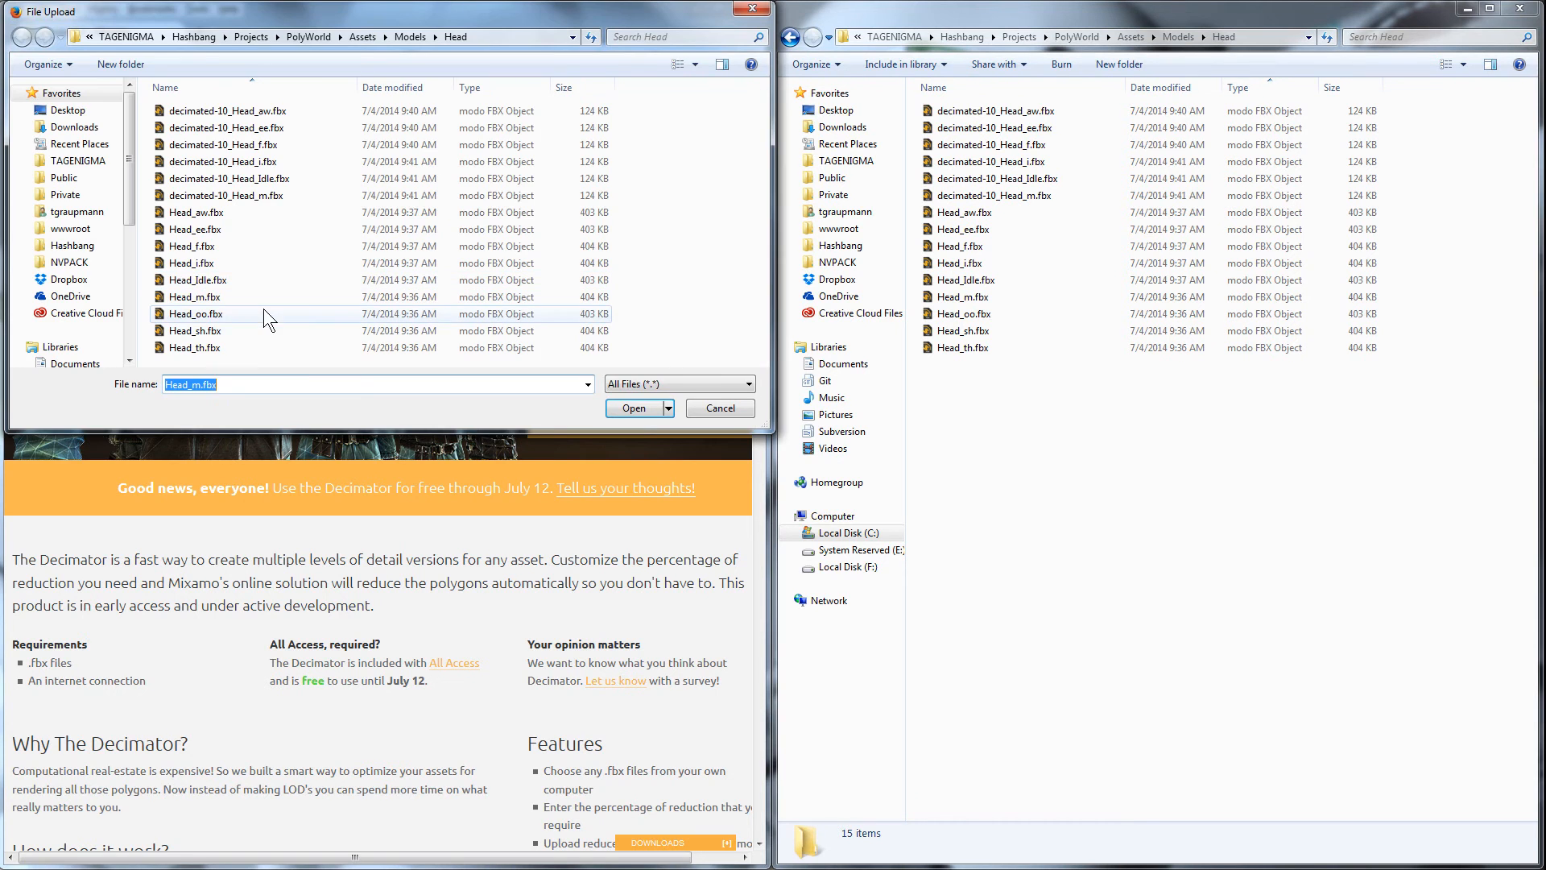
left_click(206, 318)
double_click(206, 318)
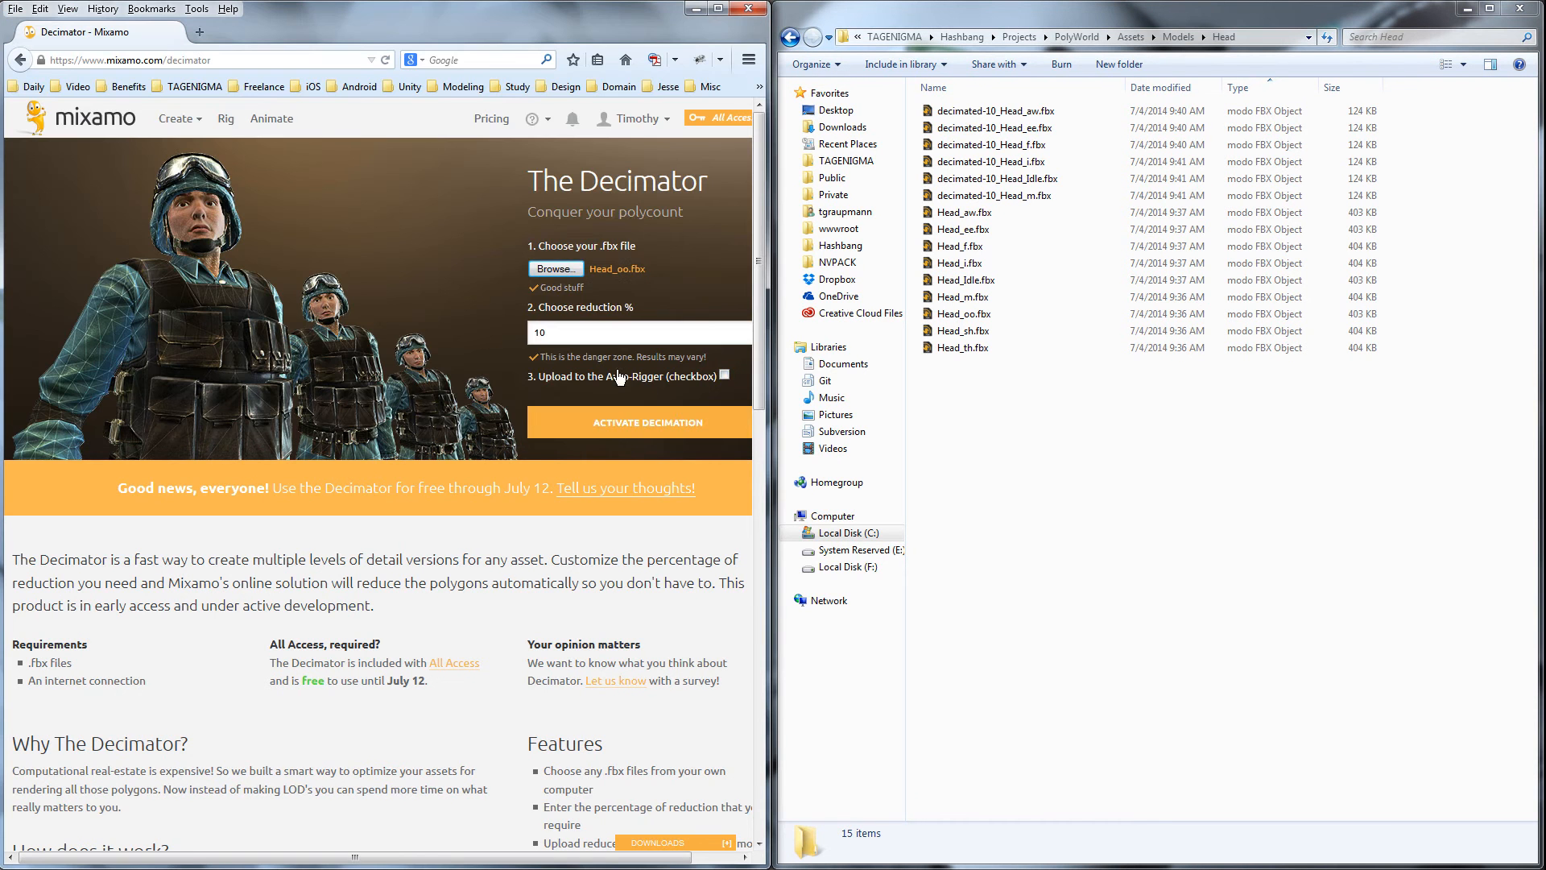
left_click(630, 435)
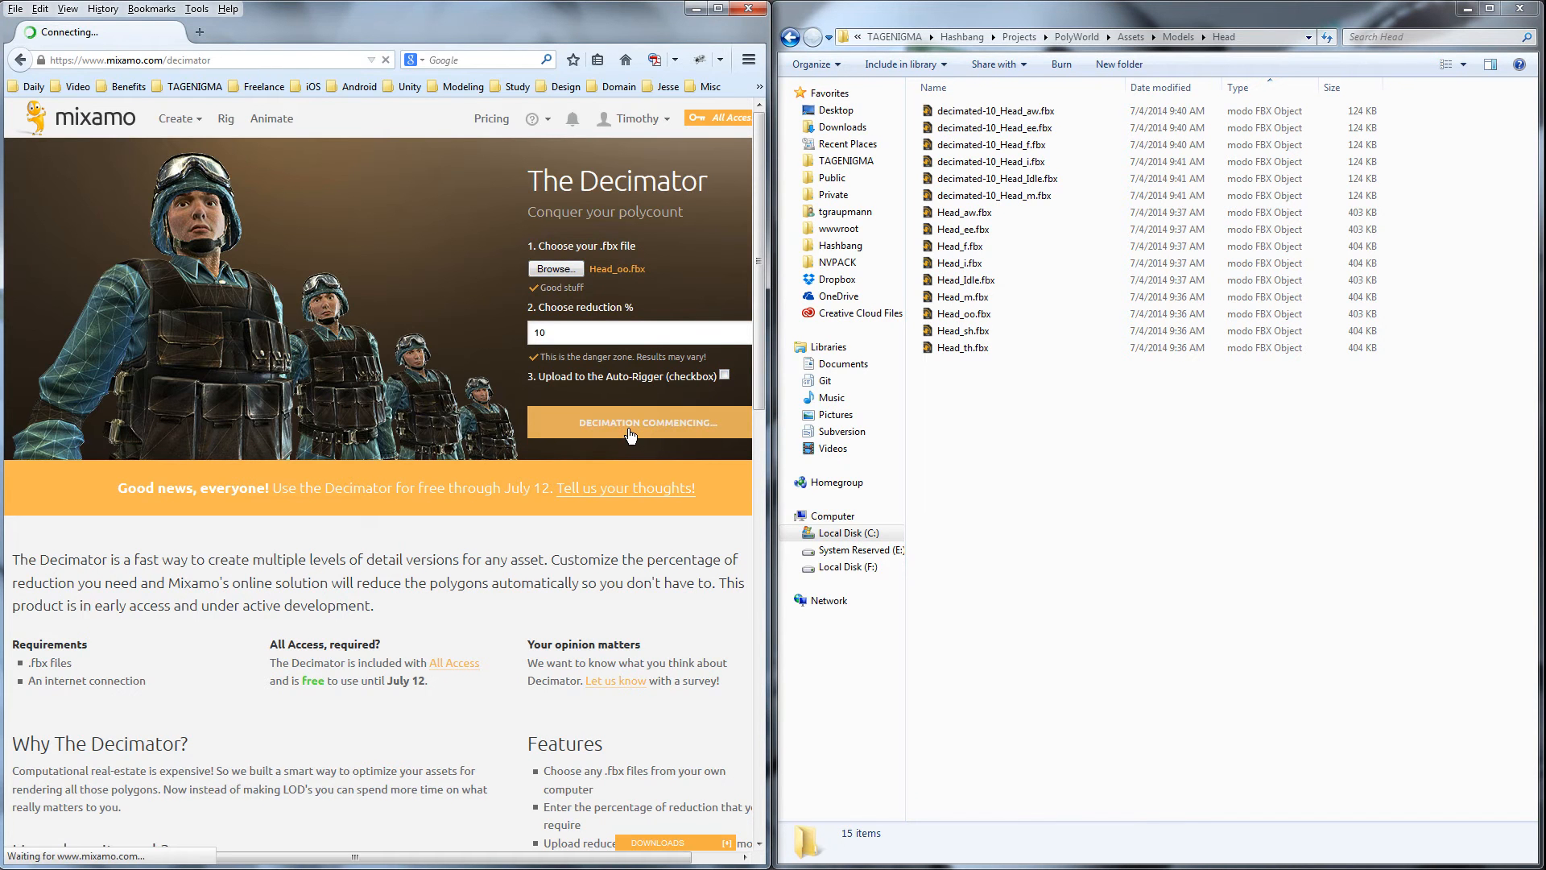
left_click(636, 448)
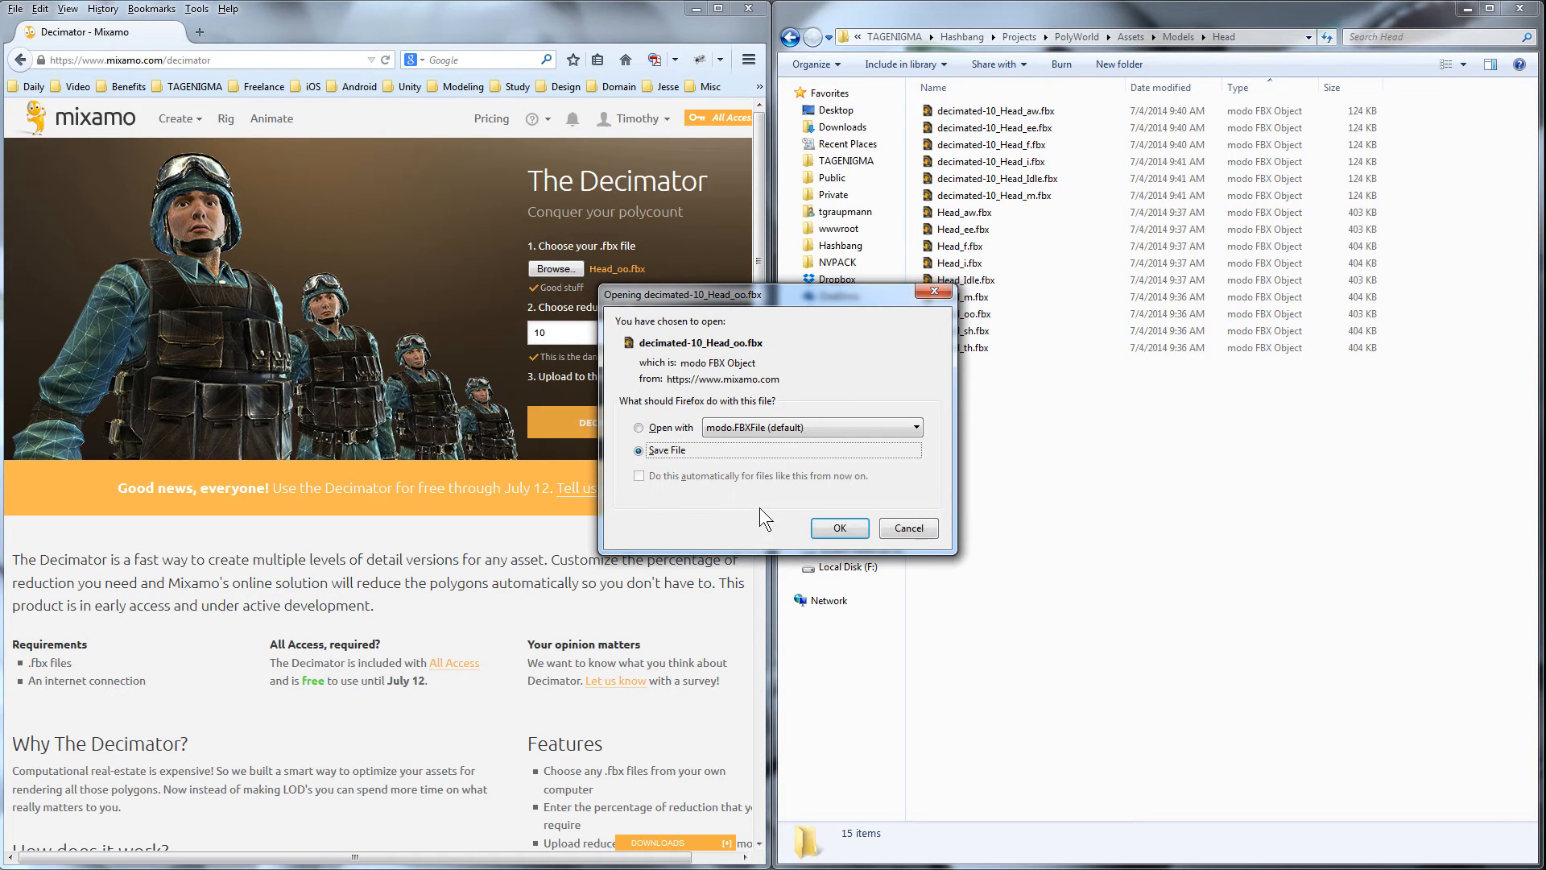
left_click(839, 527)
left_click(637, 410)
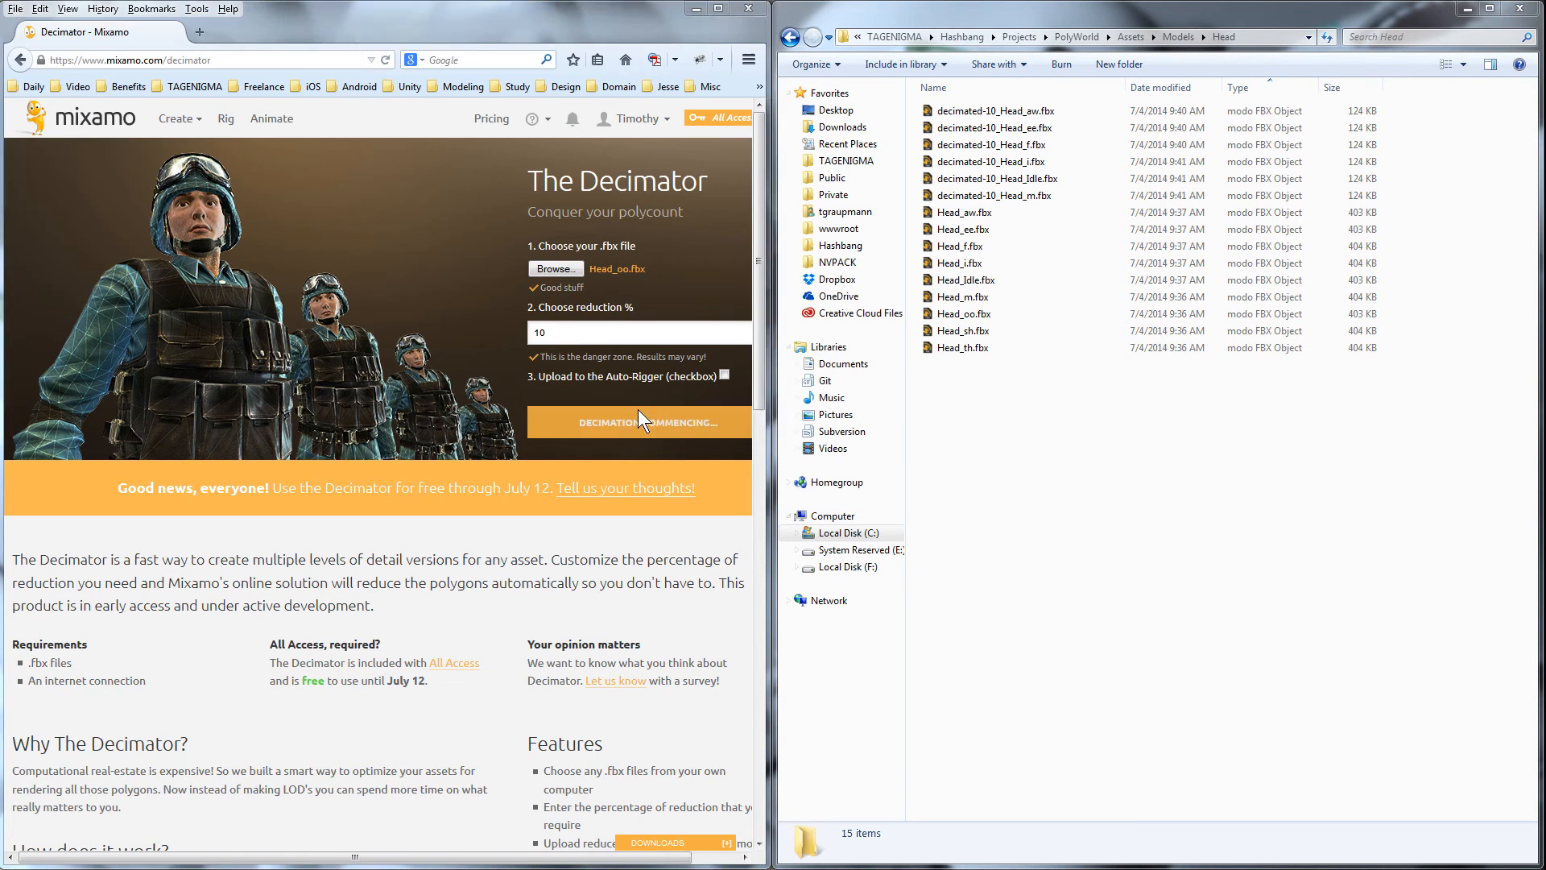
Step: Decimate Head_sh.fbx at 10% reduction and save the result as decimated-10_Head_sh.fbx in the Models\Head folder
left_click(557, 271)
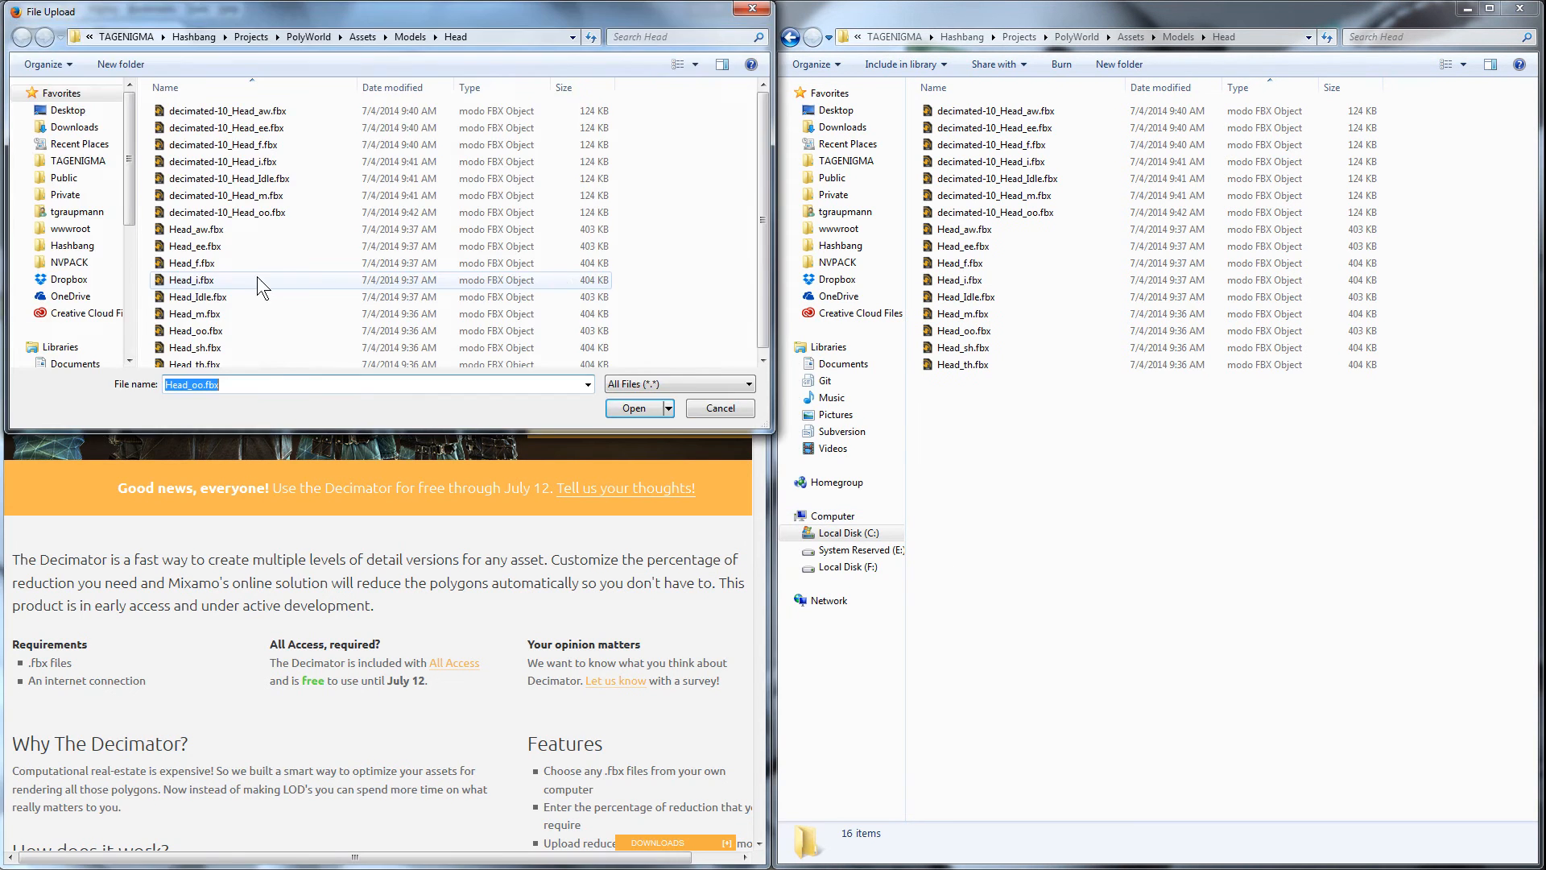
double_click(193, 348)
left_click(610, 425)
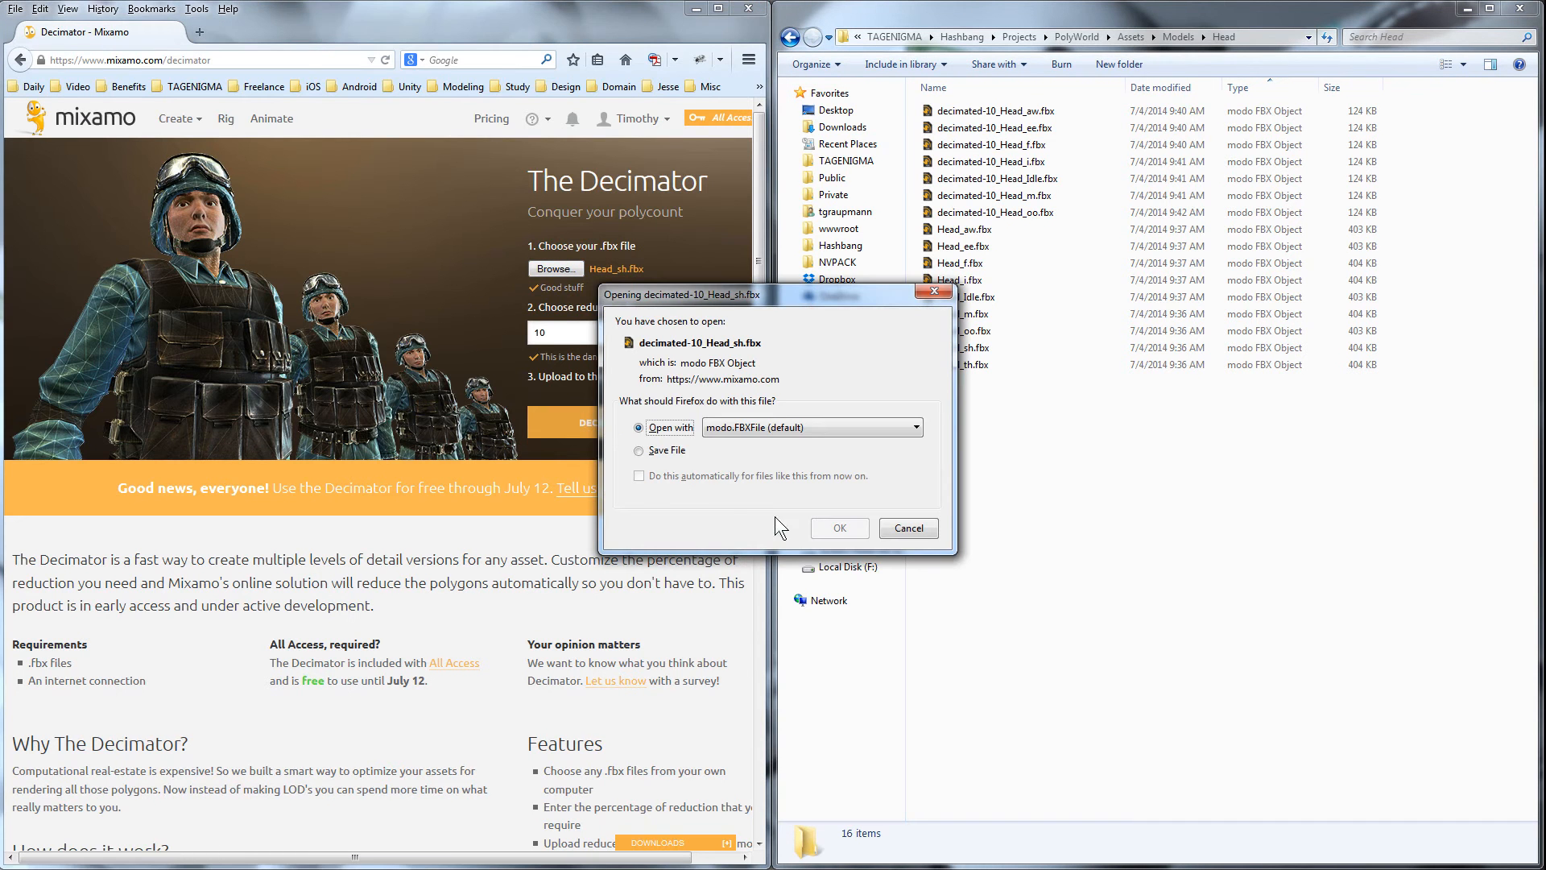
left_click(668, 457)
left_click(838, 528)
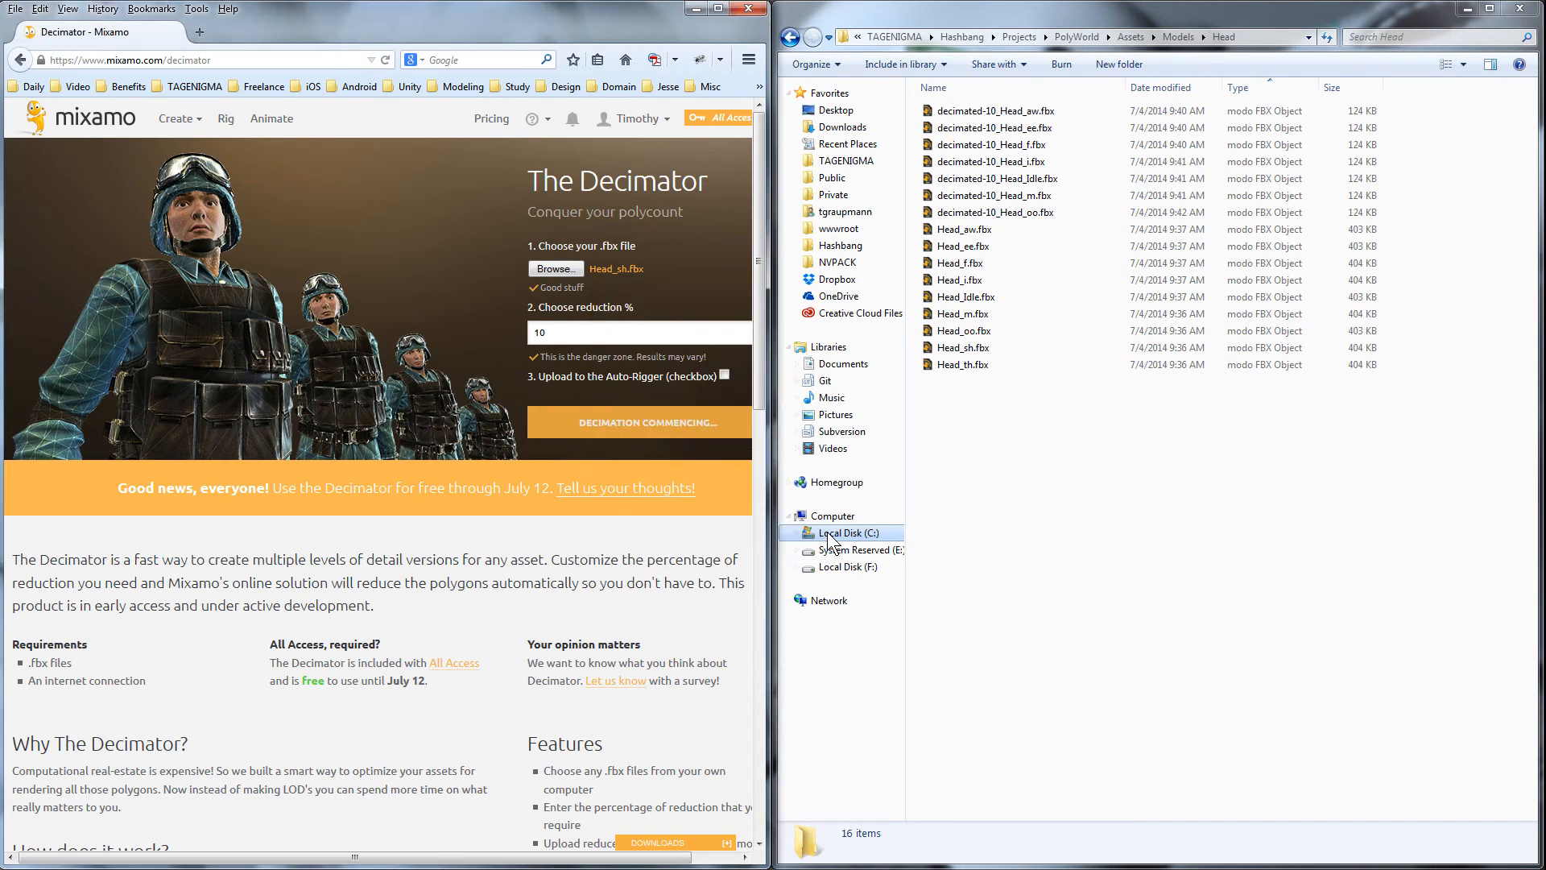
left_click(642, 414)
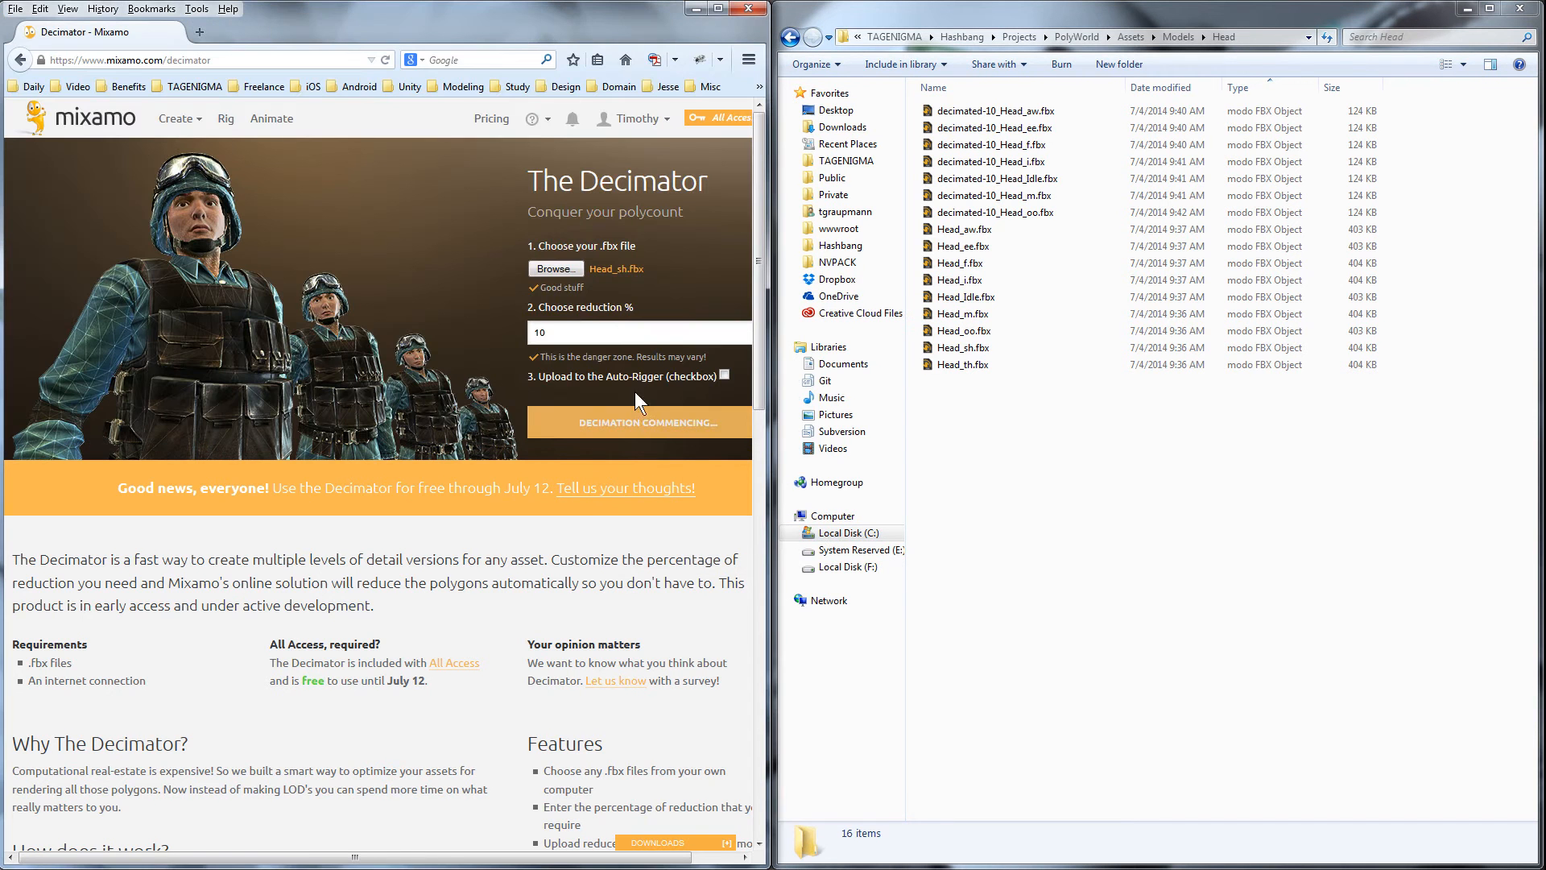
Step: Decimate Head_th.fbx at 10% reduction and save the result as decimated-10_Head_th.fbx in the Models\Head folder
left_click(564, 273)
left_click(221, 346)
double_click(216, 355)
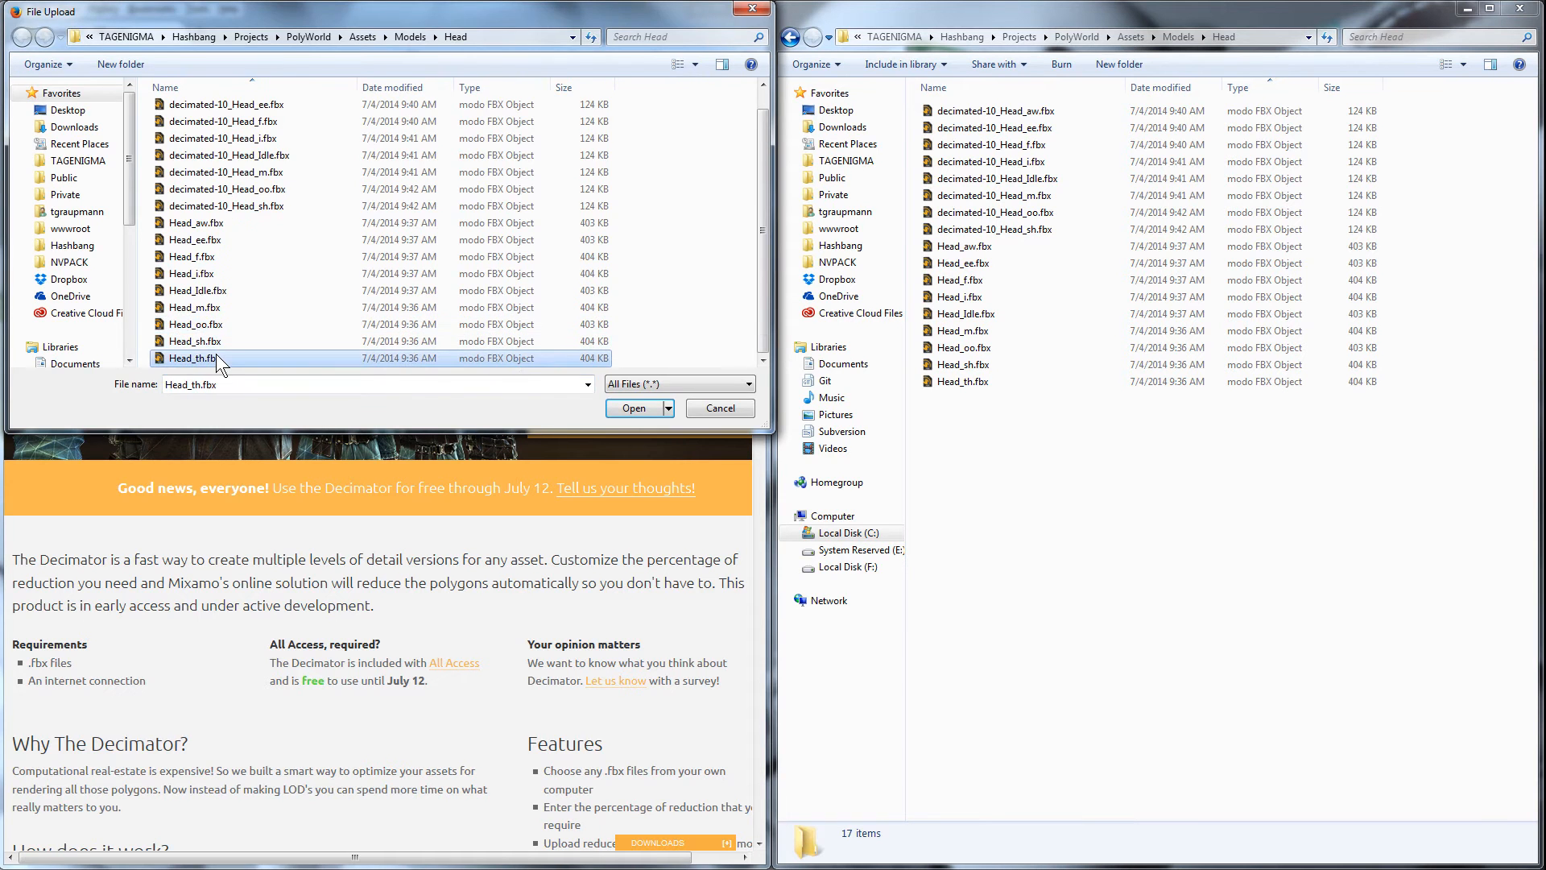
left_click(659, 436)
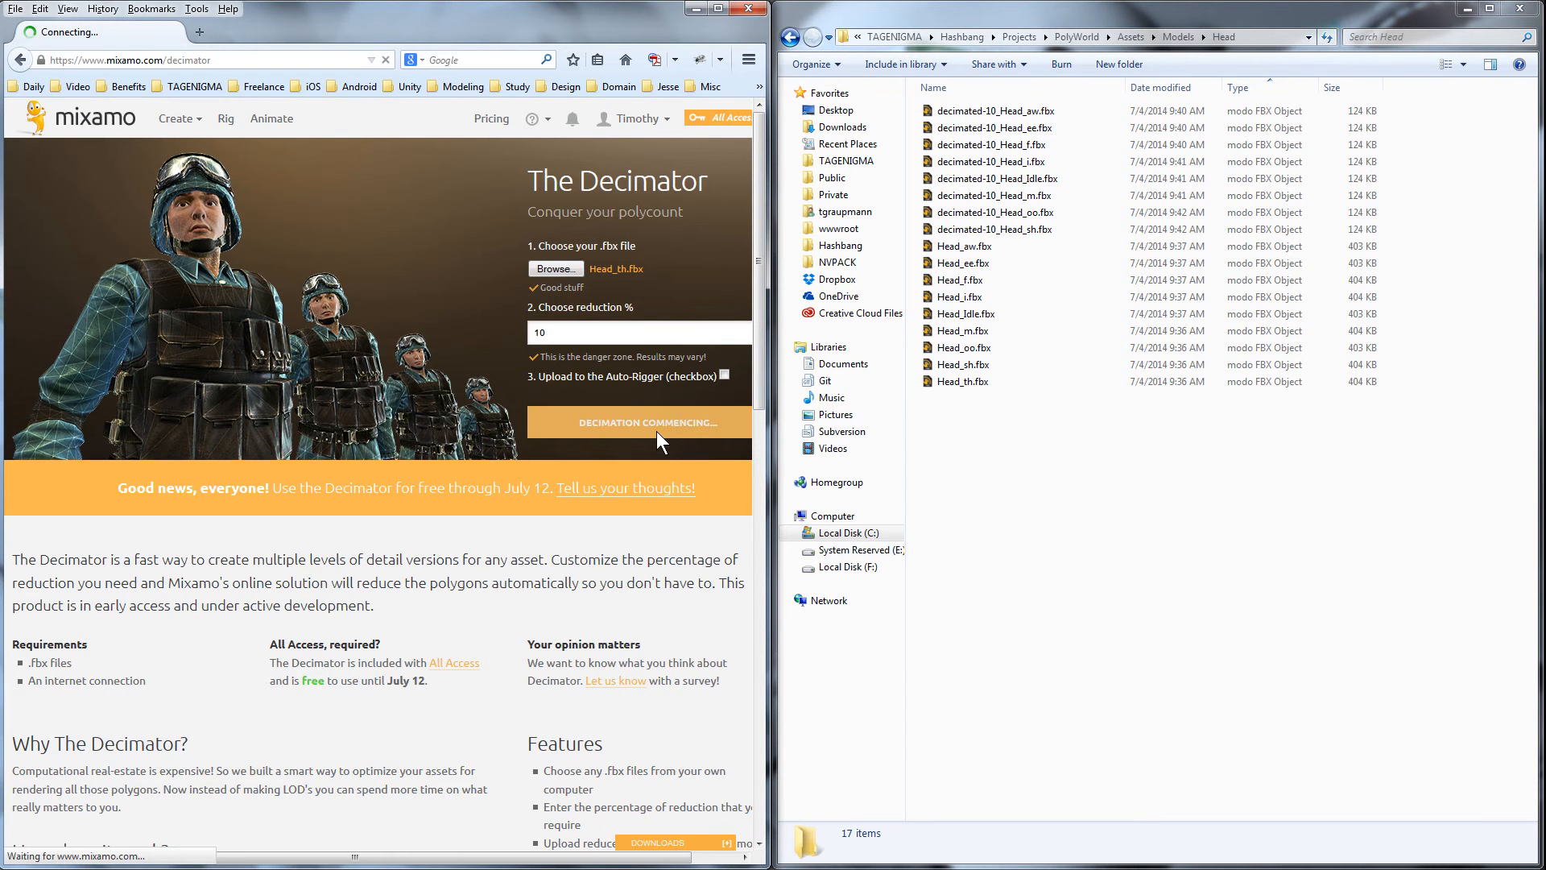
left_click(640, 451)
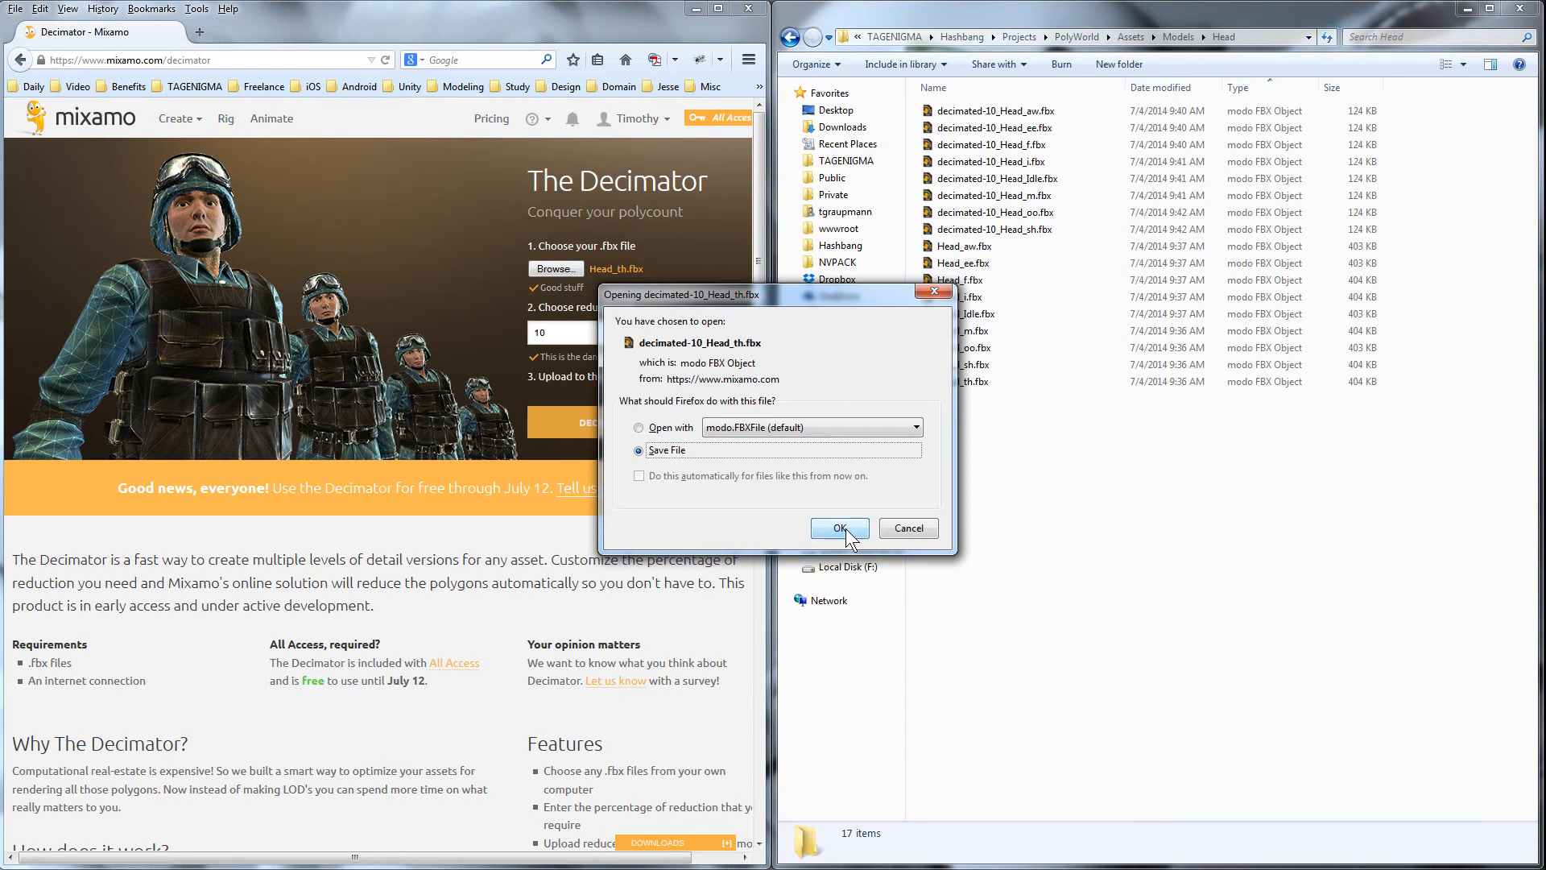
left_click(839, 528)
left_click(641, 408)
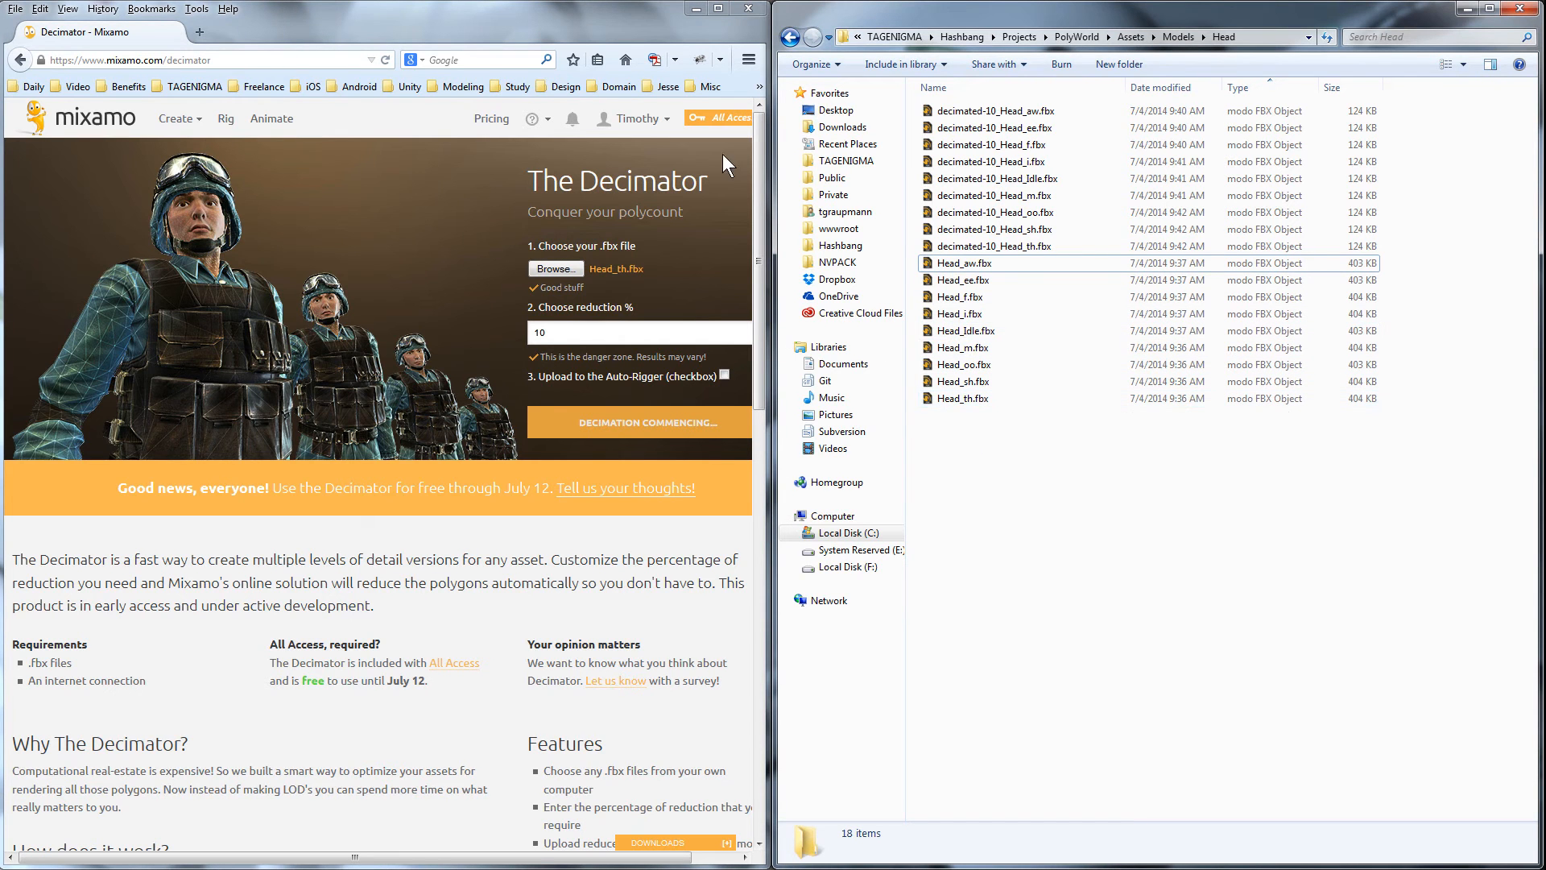
Step: Create a folder named Original inside the Models\Head folder
left_click(982, 264)
left_click(999, 471)
right_click(978, 449)
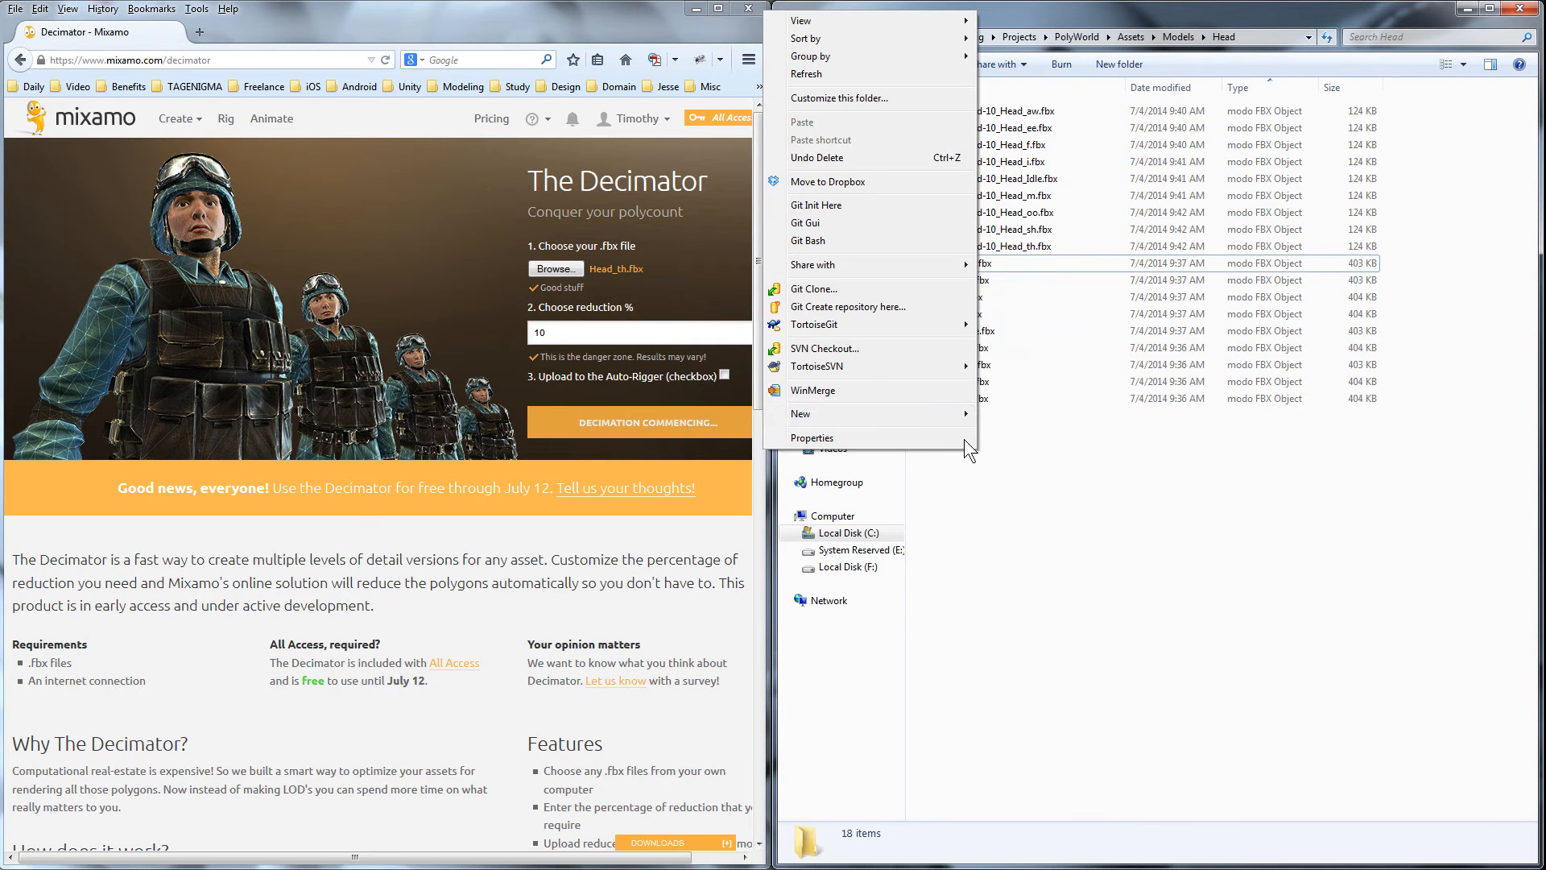
mouse_move(891, 419)
left_click(707, 417)
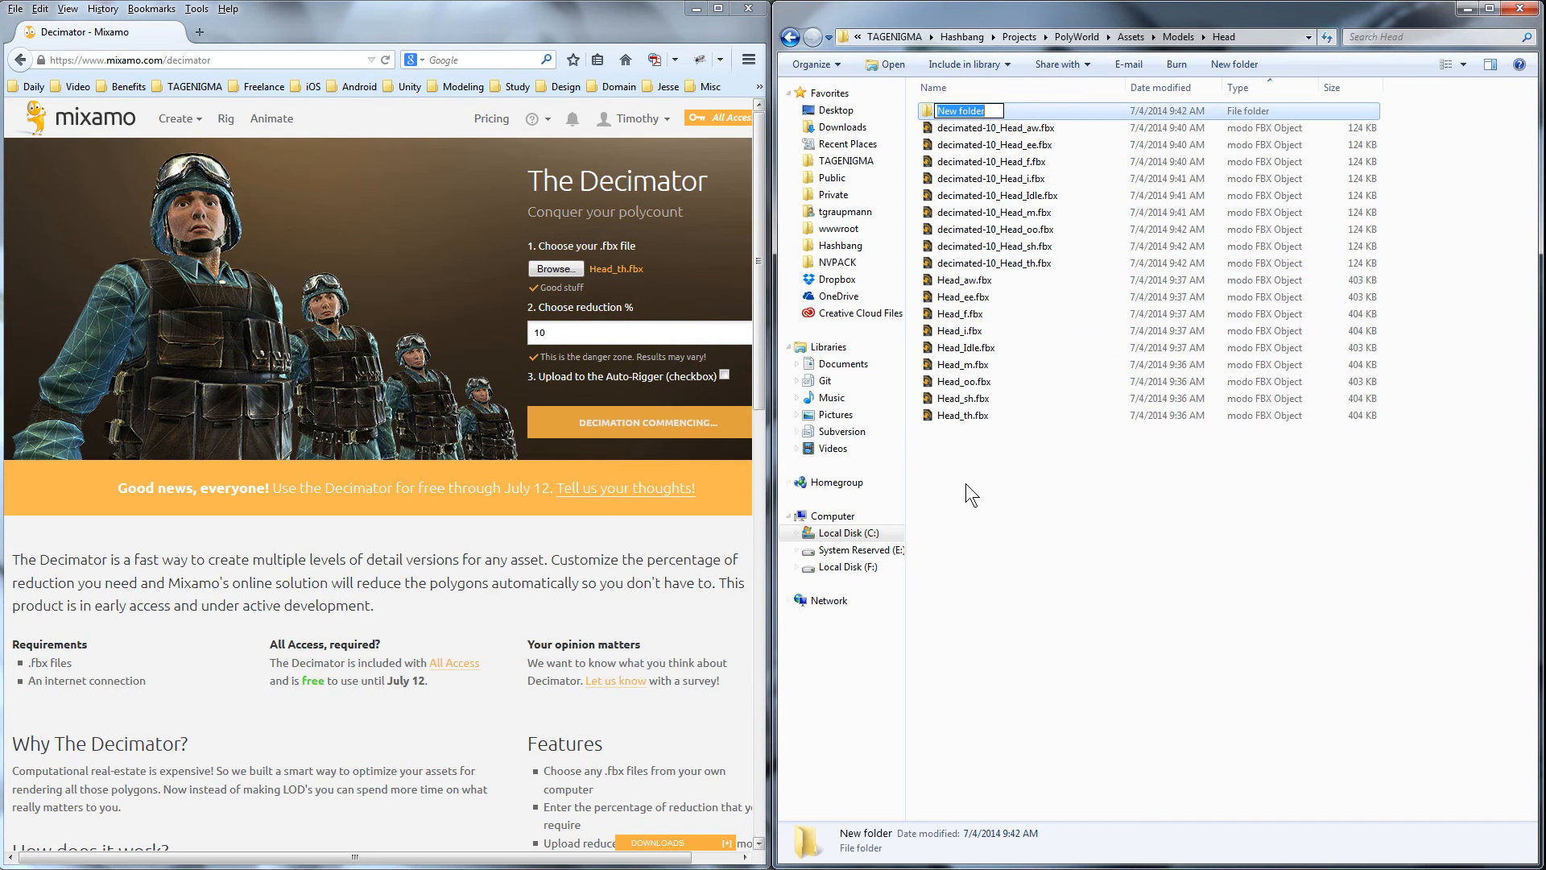
type("Original")
key("Return")
Step: Move the undecimated files Head_aw.fbx through Head_th.fbx into the Original folder
left_click(963, 282)
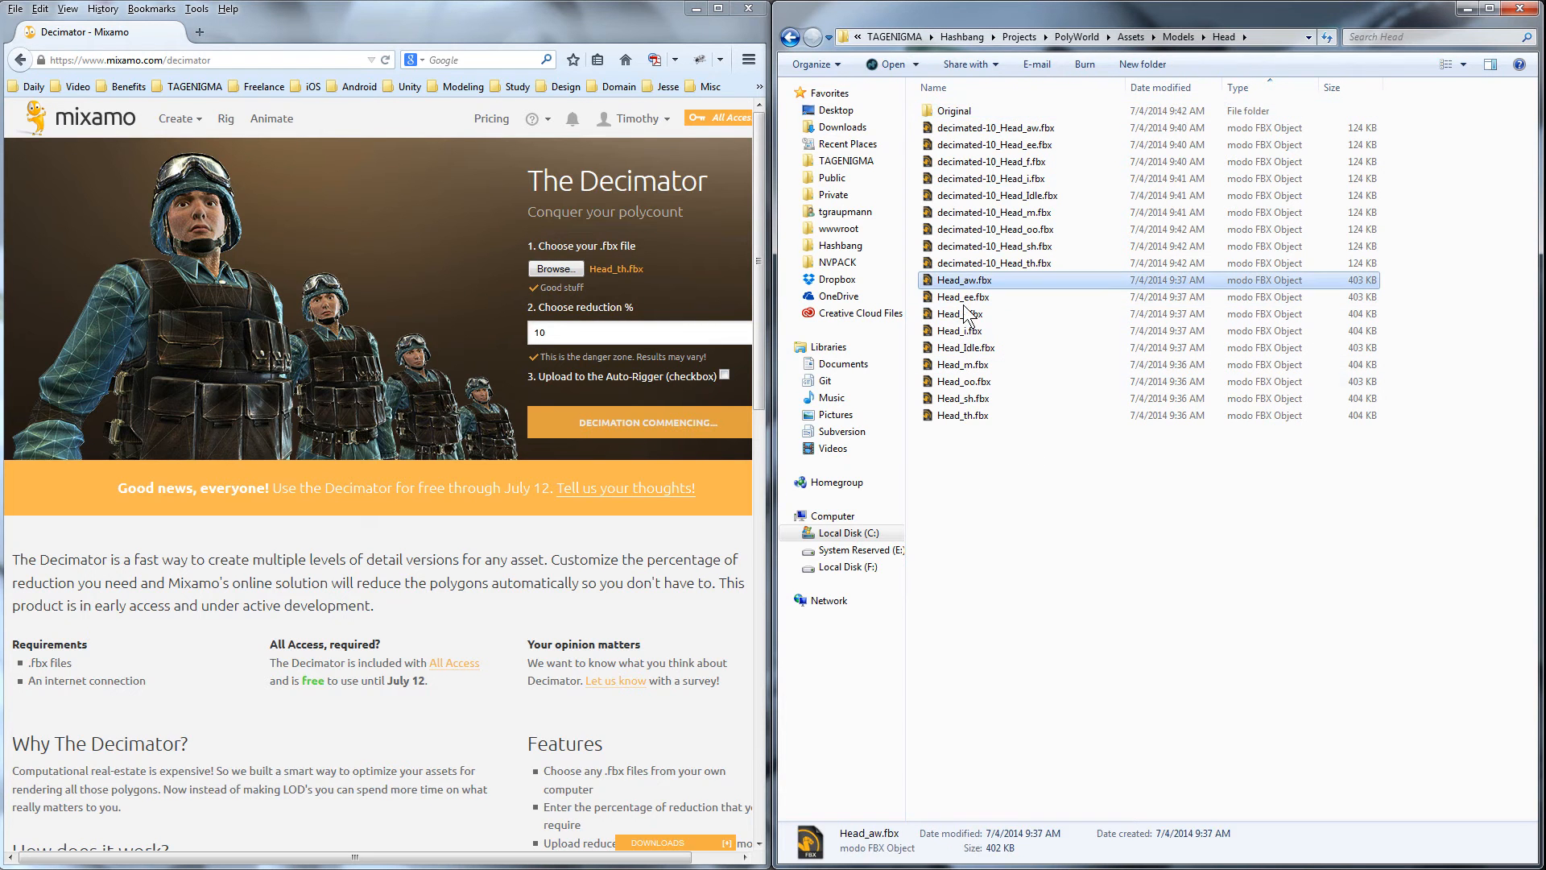
left_click(968, 411, "shift")
left_click_drag(968, 379, 966, 113)
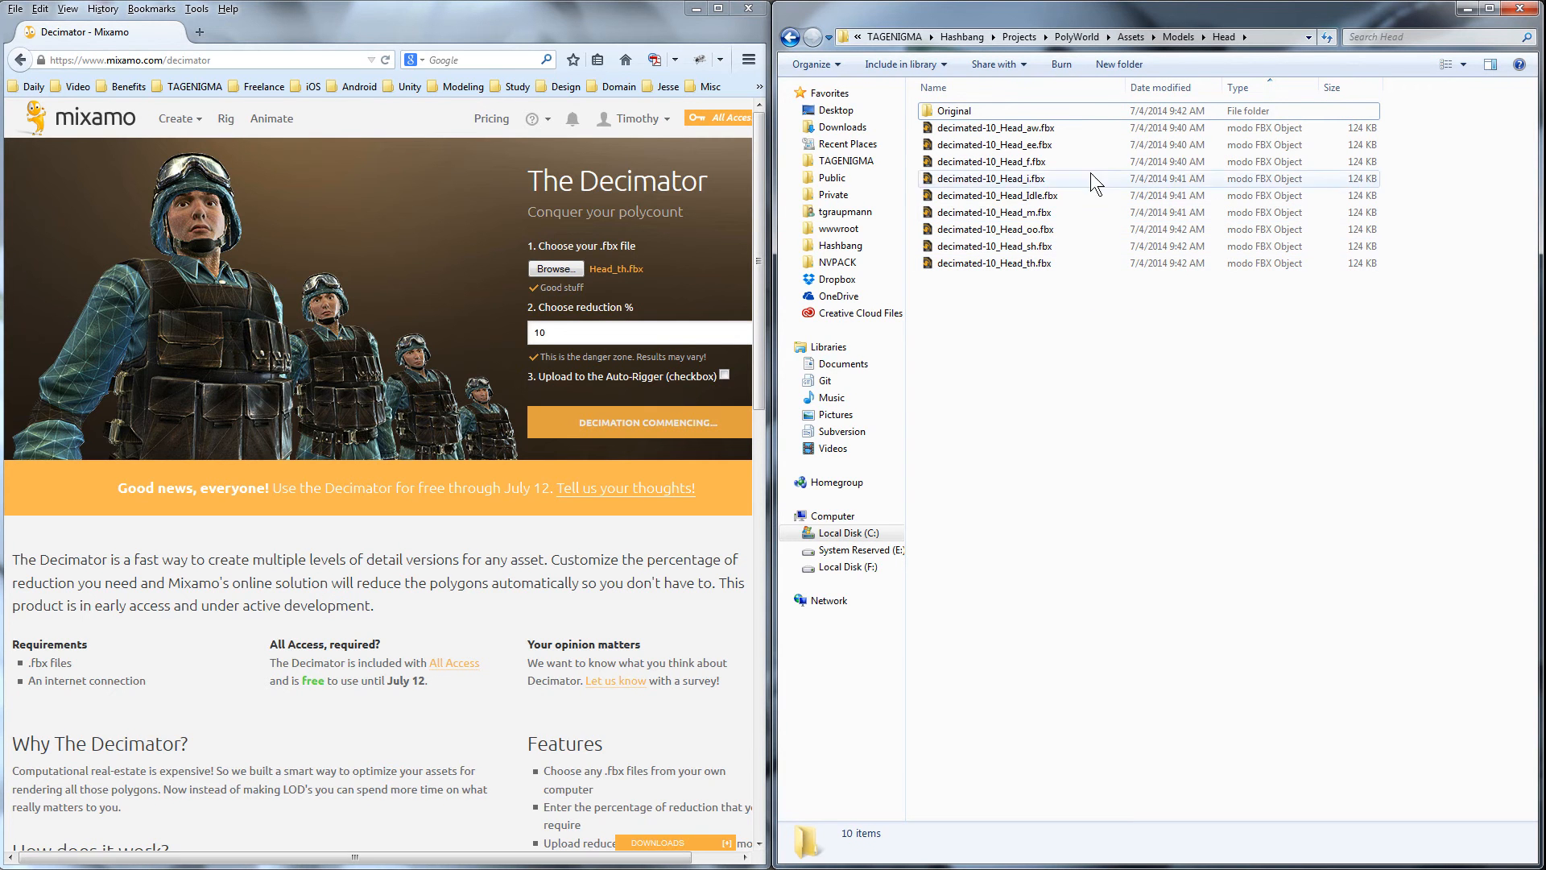
Step: Create three expression folders named aw, ee and f in the Models\Head folder
left_click(1122, 66)
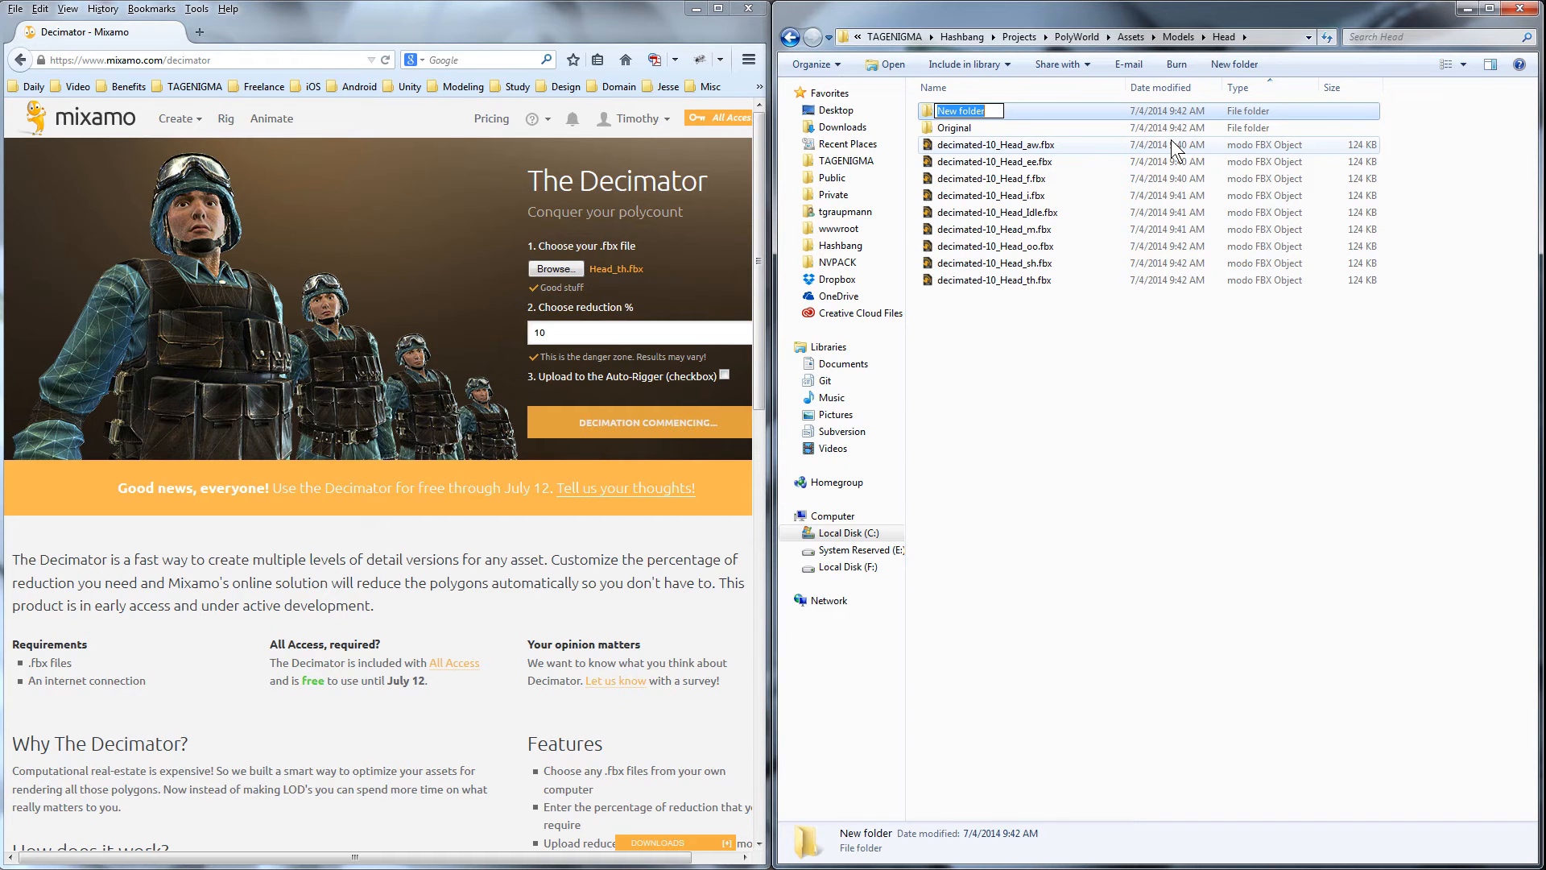
type("aw")
key("Return")
left_click(1209, 64)
type("ee")
key("Return")
left_click(1226, 56)
type("f")
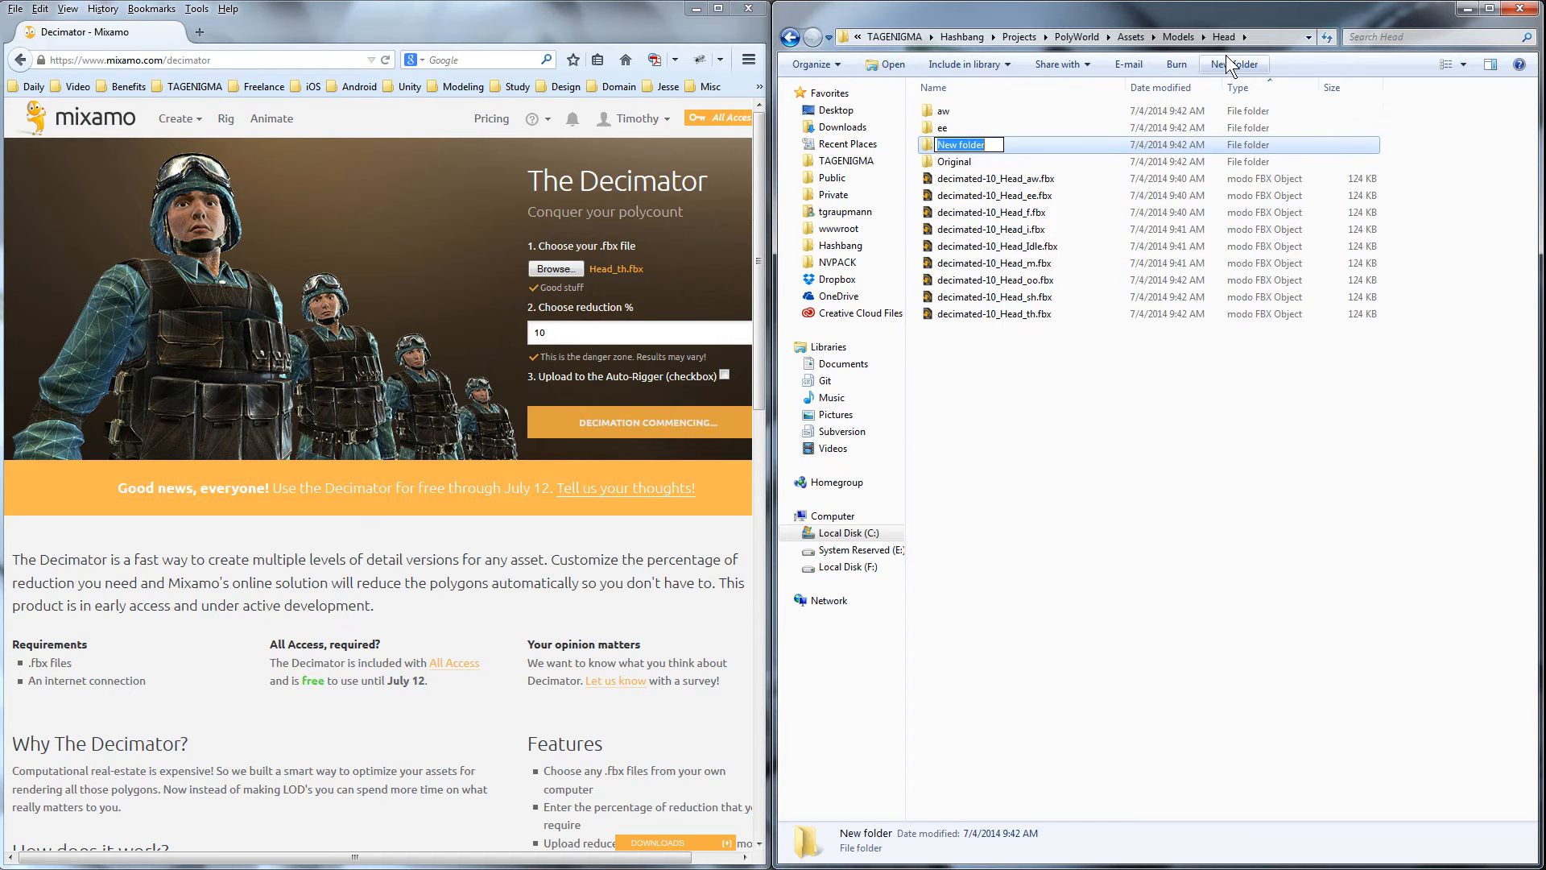
key("Return")
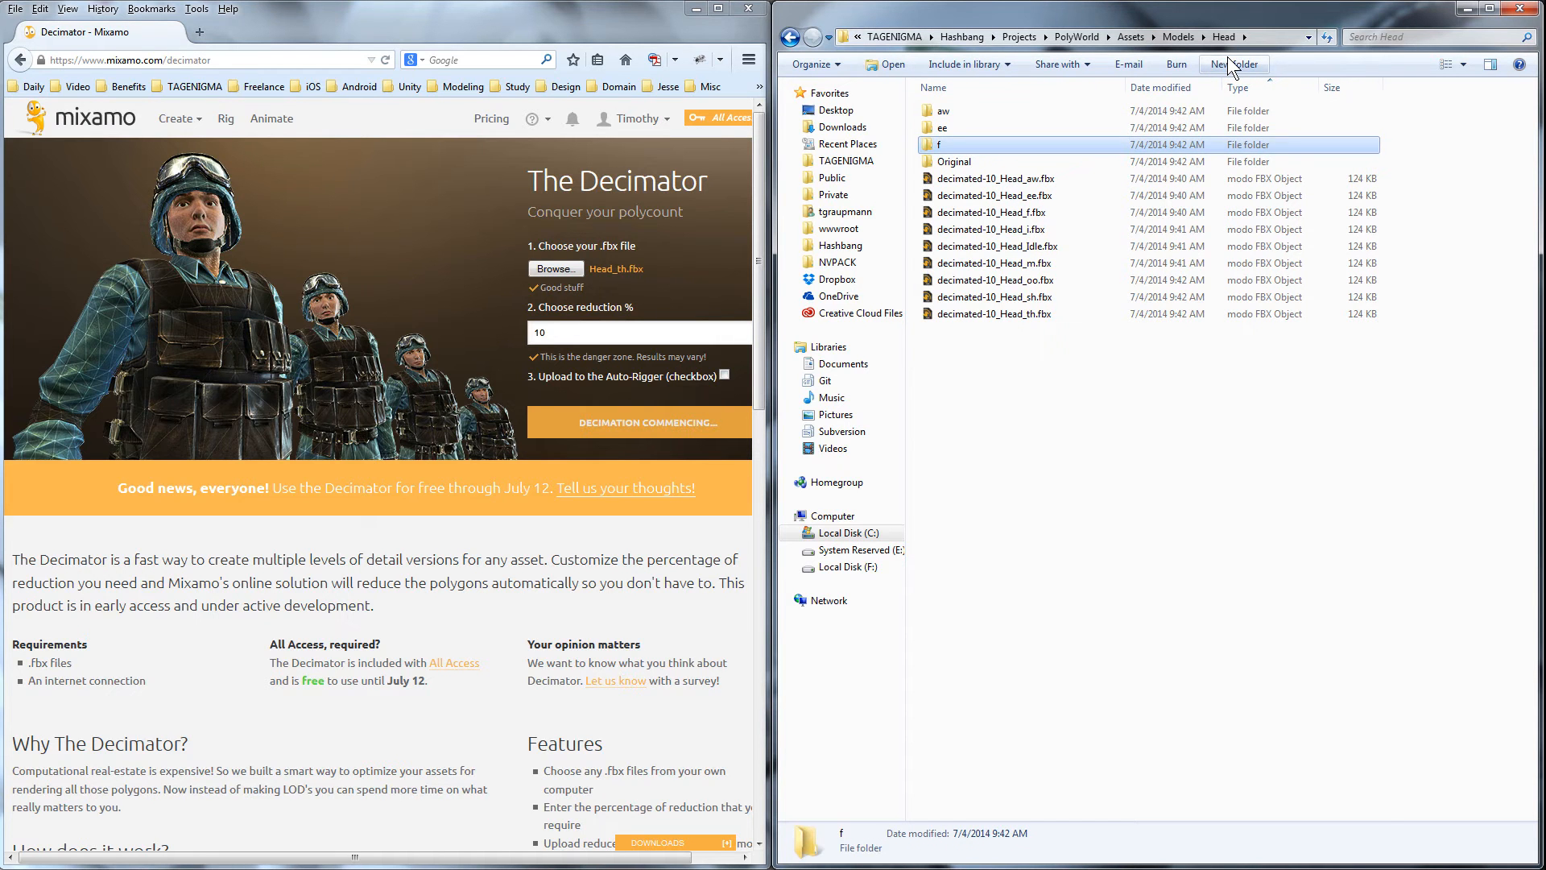
Step: Create three more expression folders named i, idle and m in the Models\Head folder
left_click(1227, 56)
type("i")
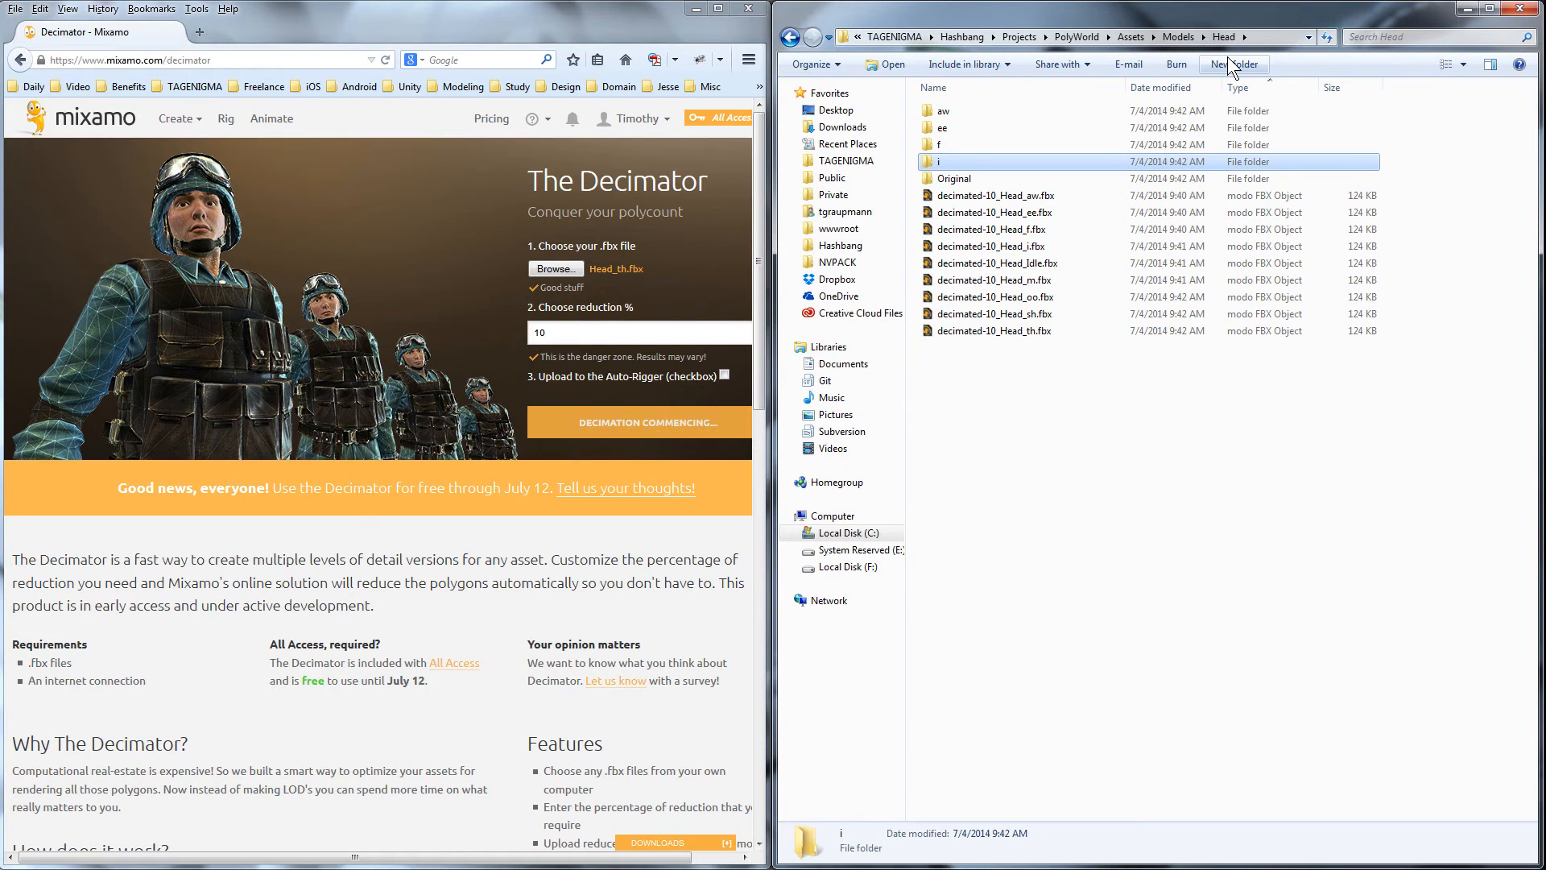
key("Return")
left_click(1228, 56)
type("idle")
key("Return")
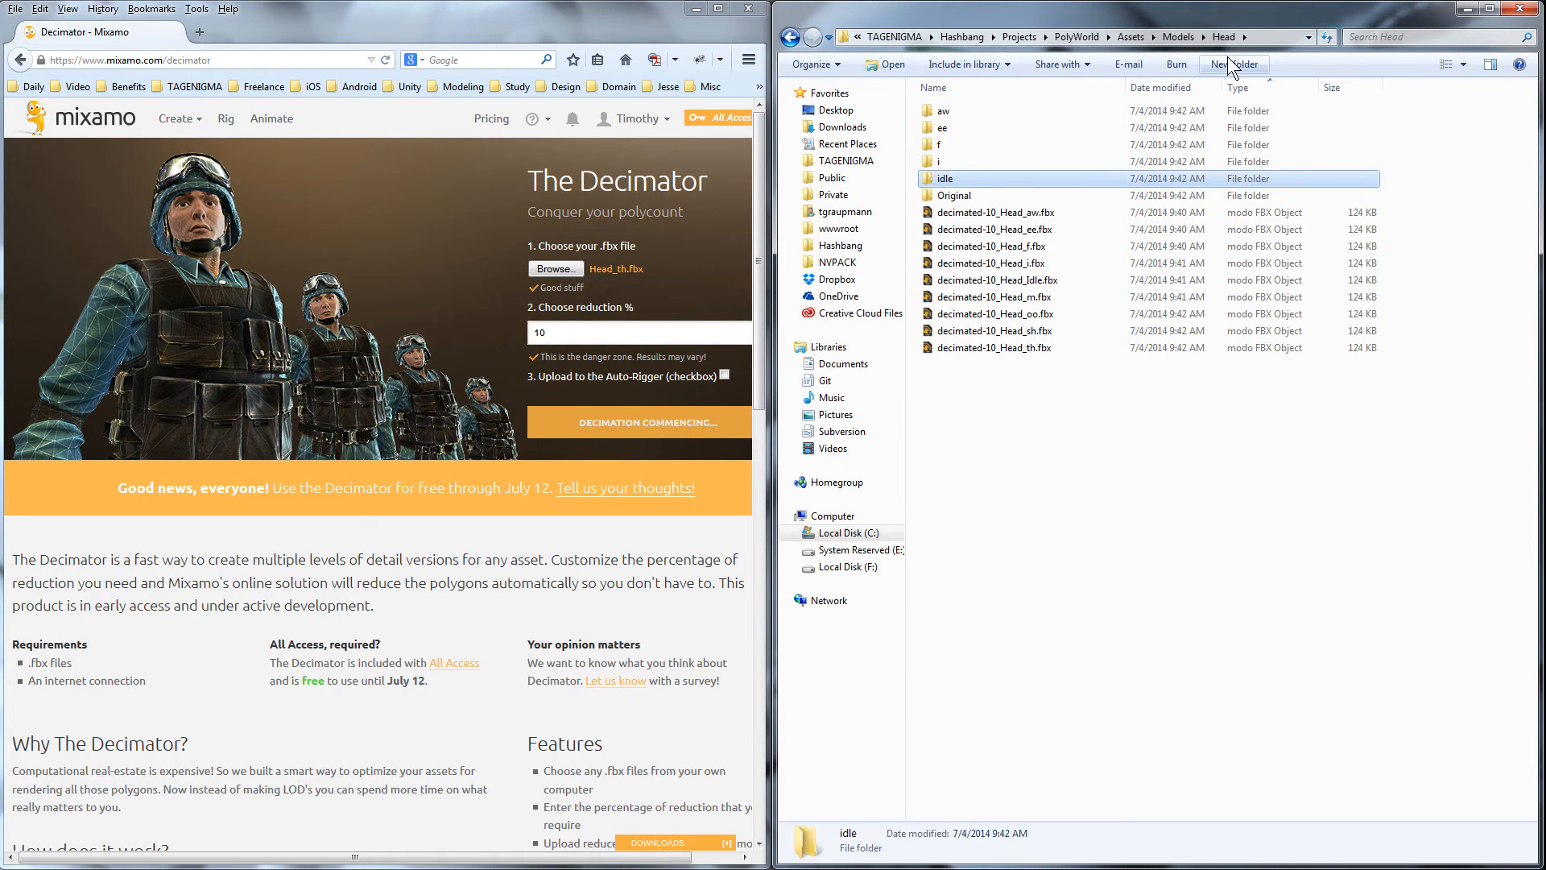
left_click(1227, 56)
type("m")
key("Return")
Step: Create the remaining expression folders oo, sh and th in the Models\Head folder
left_click(1228, 56)
type("oo")
key("Return")
left_click(1227, 58)
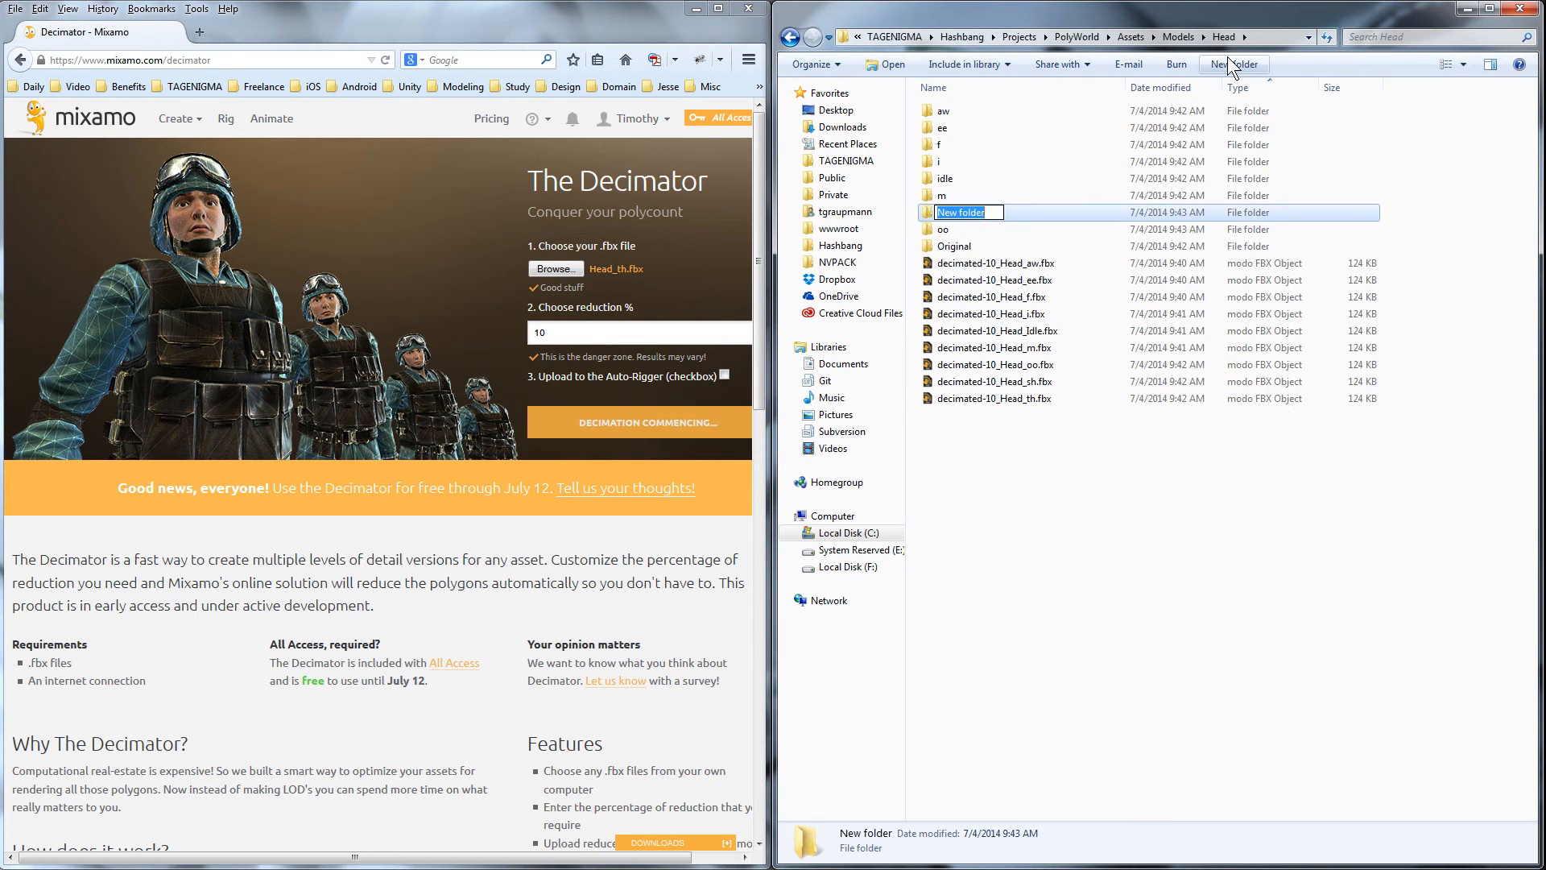
type("sh")
key("Return")
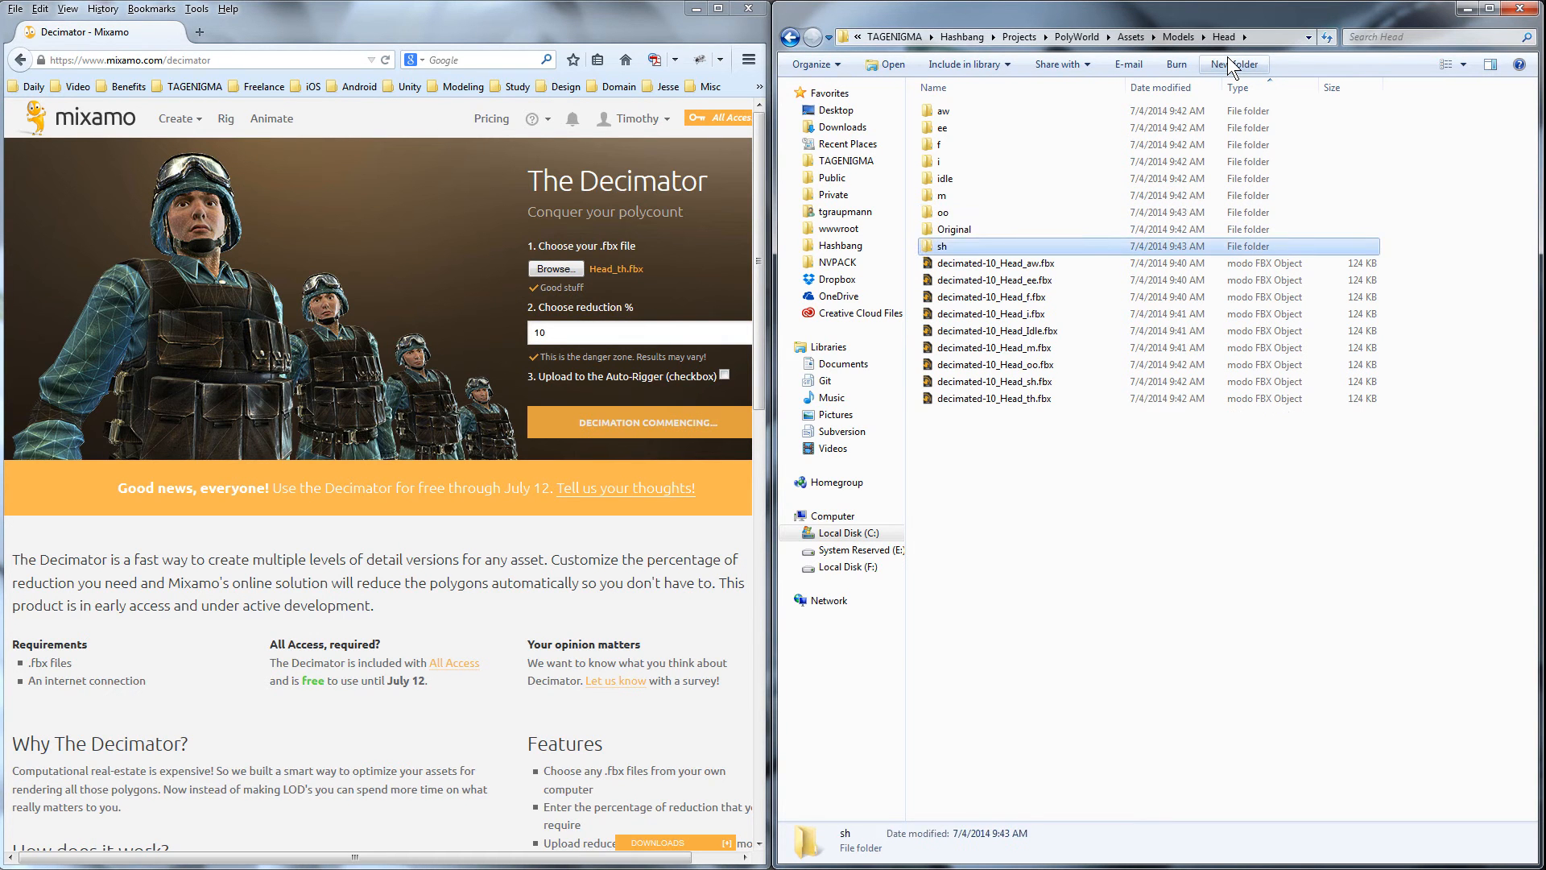
left_click(1228, 57)
type("th")
key("Return")
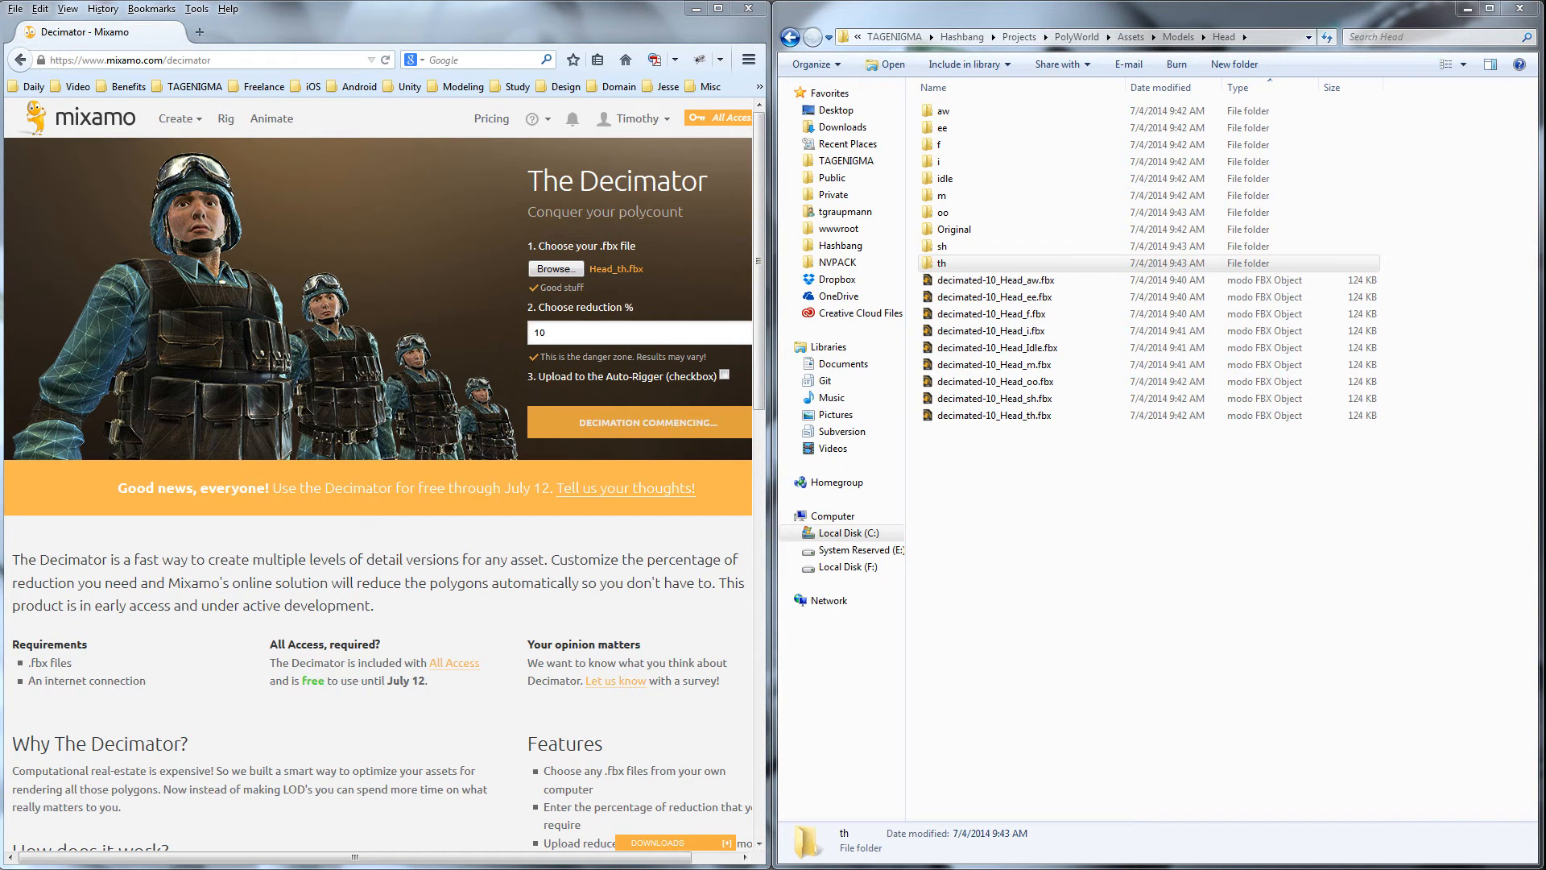
Step: Switch to Unity and add the decimated-10_Head_aw model from Models/Head to the scene hierarchy
left_click_drag(490, 18, 0, 117)
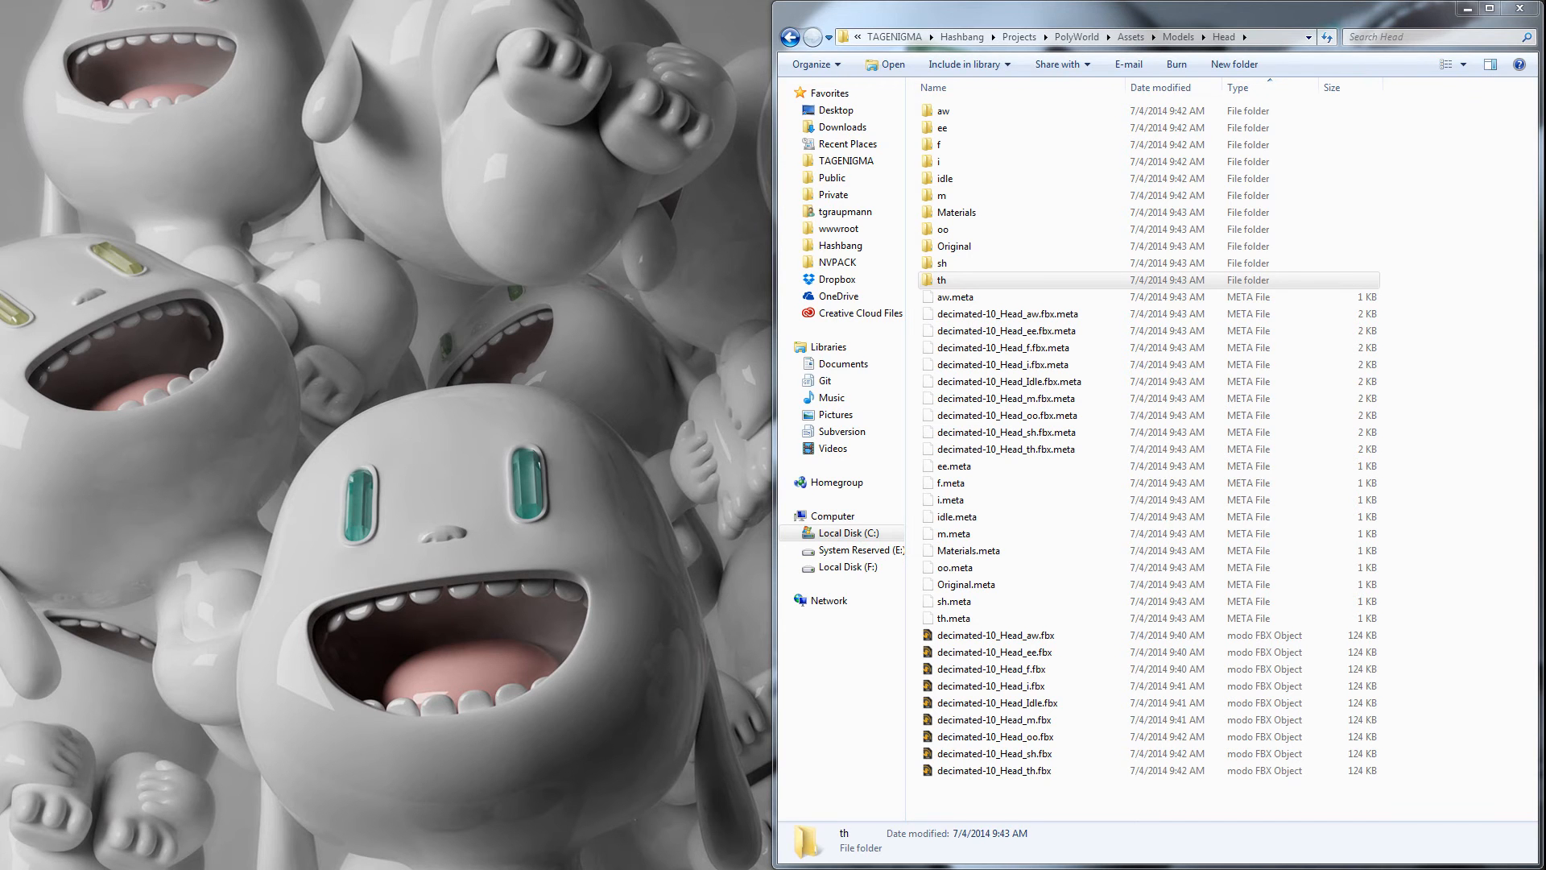
key("alt+Tab")
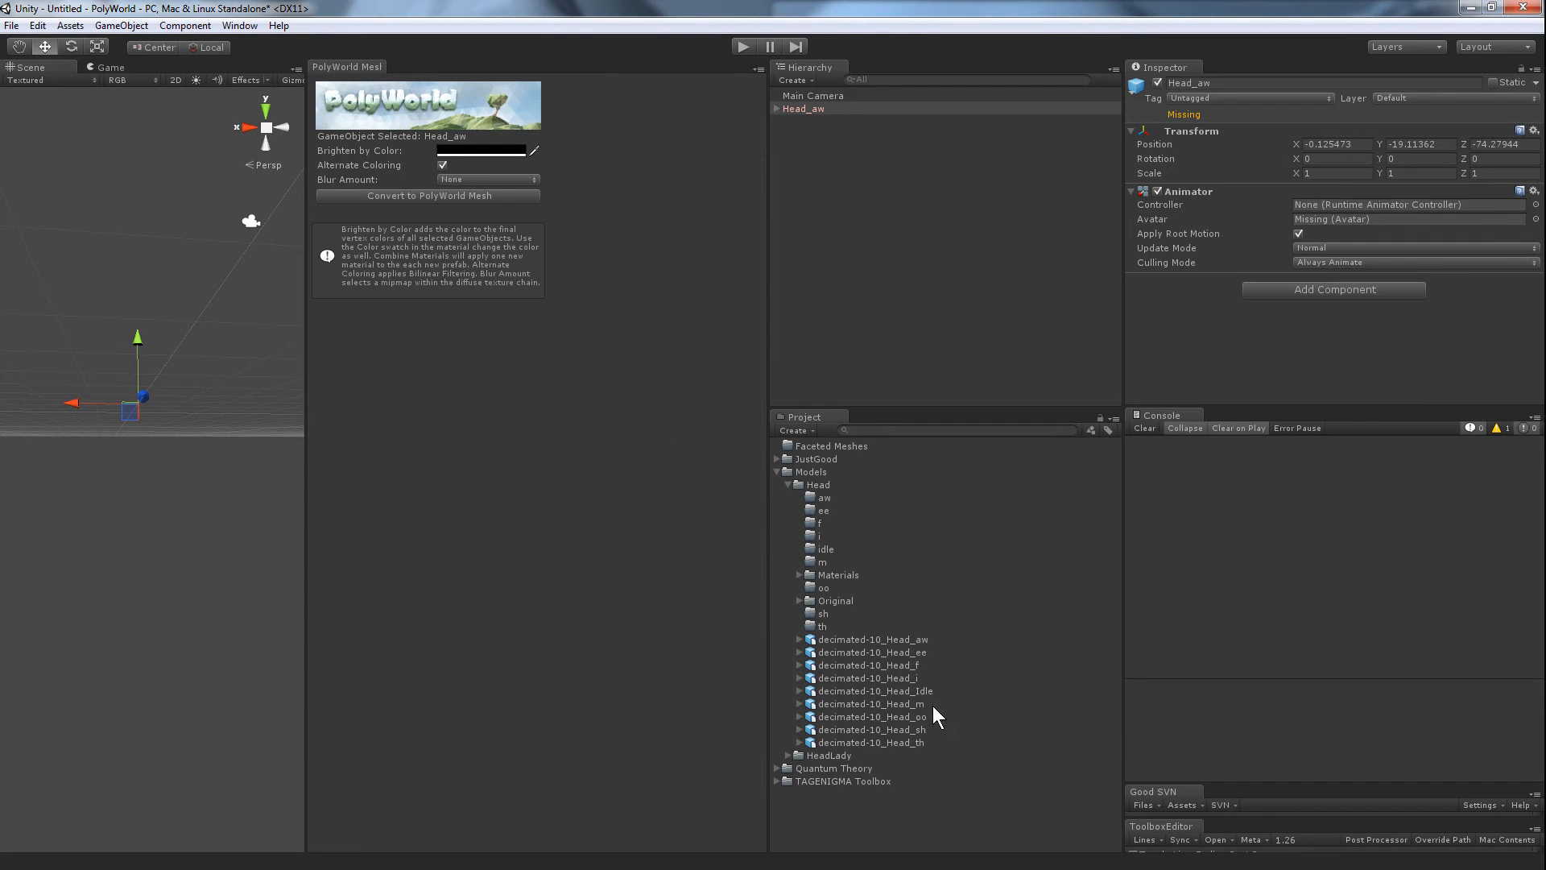
left_click(862, 639)
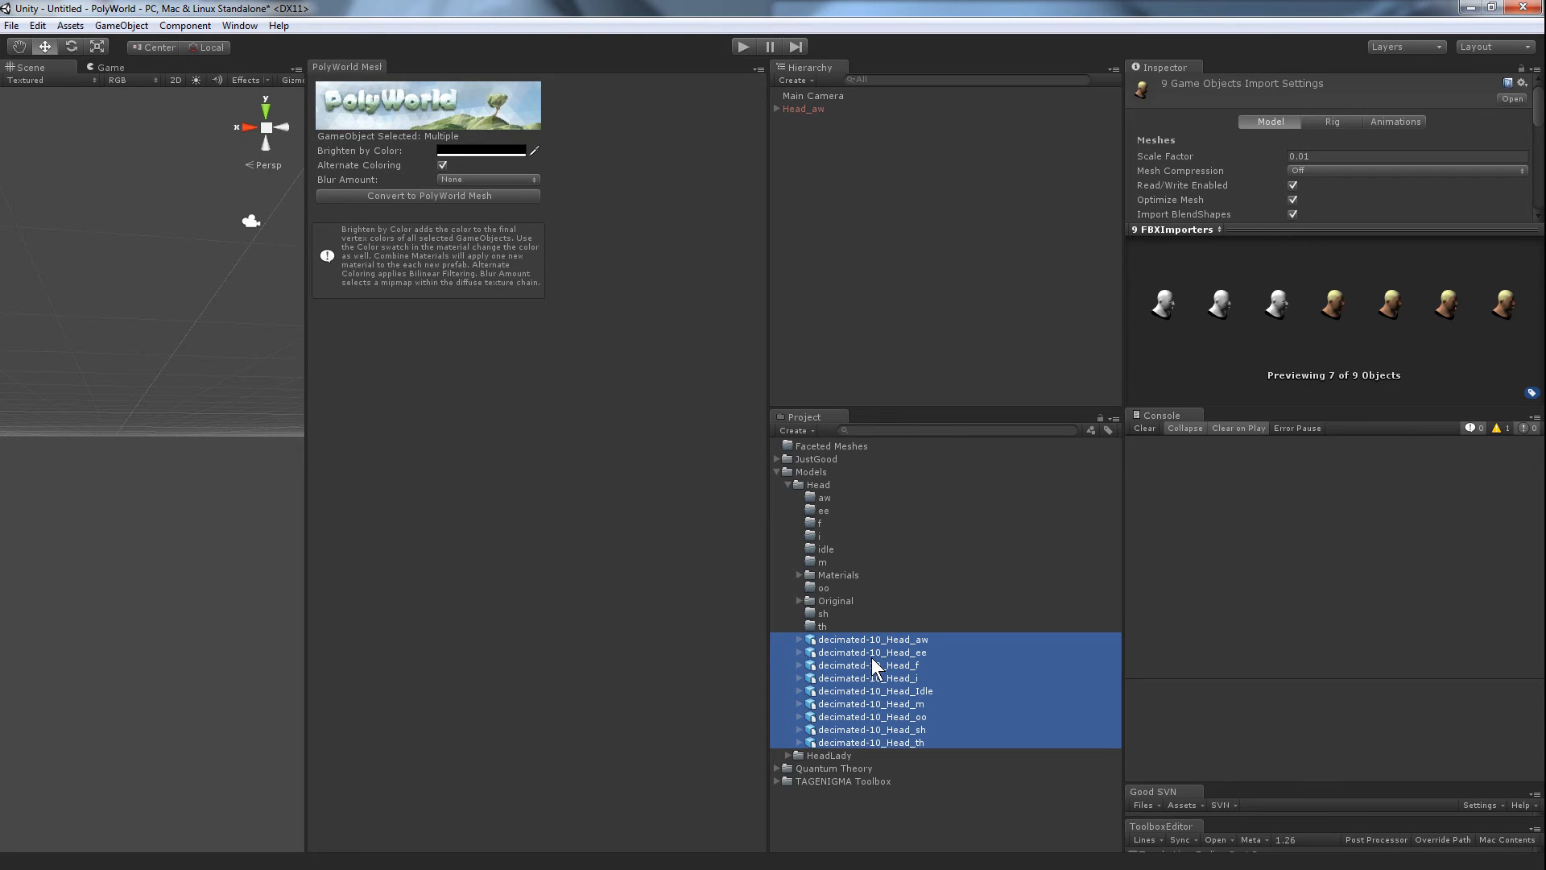
left_click(833, 575)
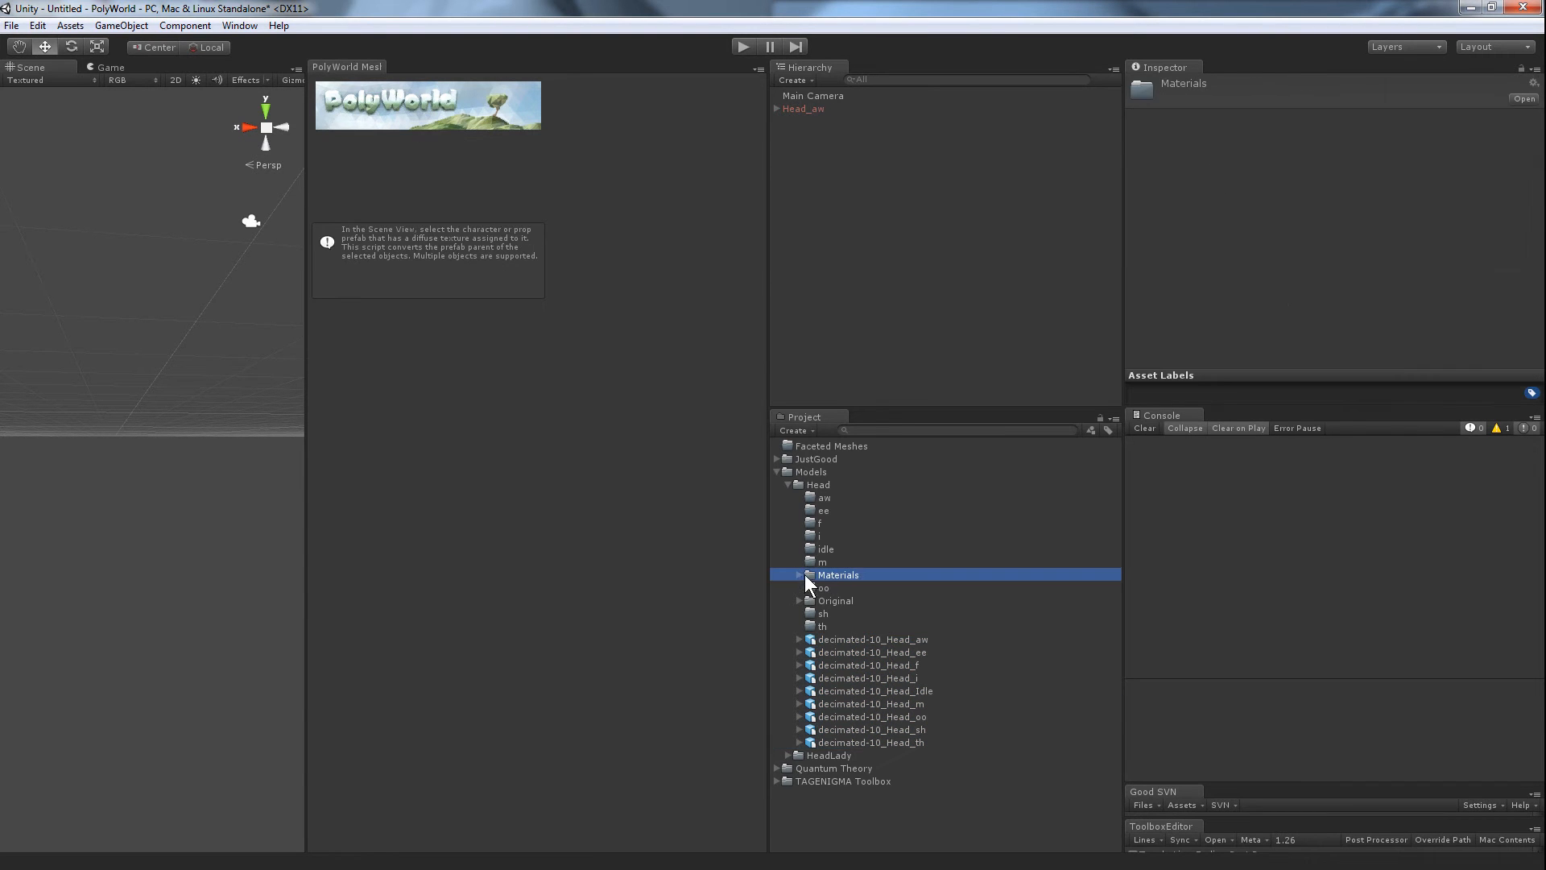
left_click(859, 639)
left_click_drag(861, 636, 882, 216)
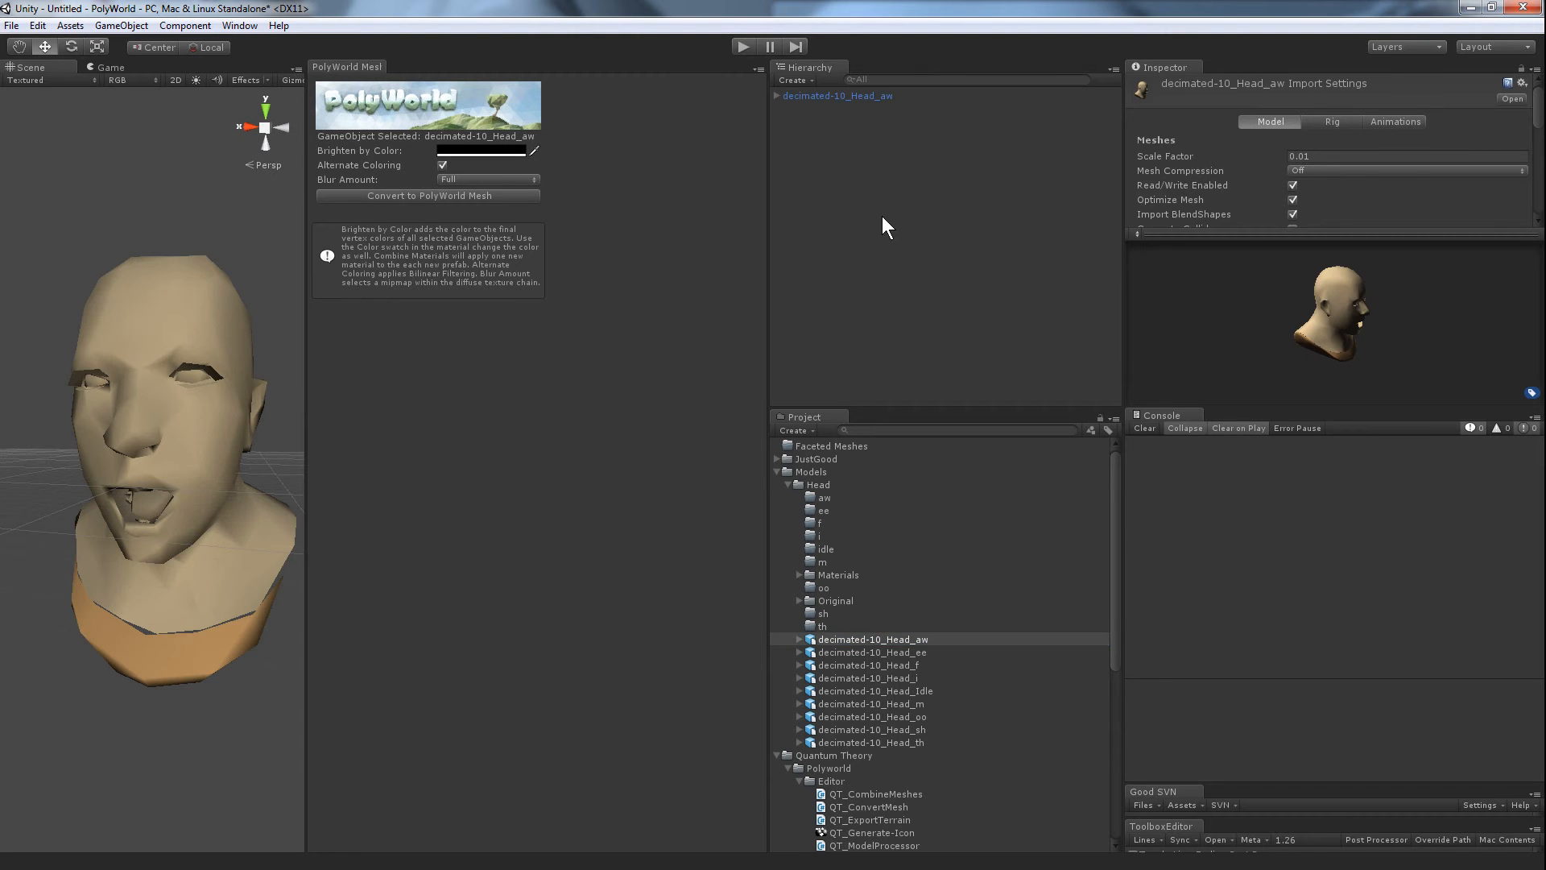
Step: Examine the base textures of both materials on the head's Mesh child and the import settings of Swatch_Sand
left_click(834, 97)
key("Down")
key("Down")
key("Down")
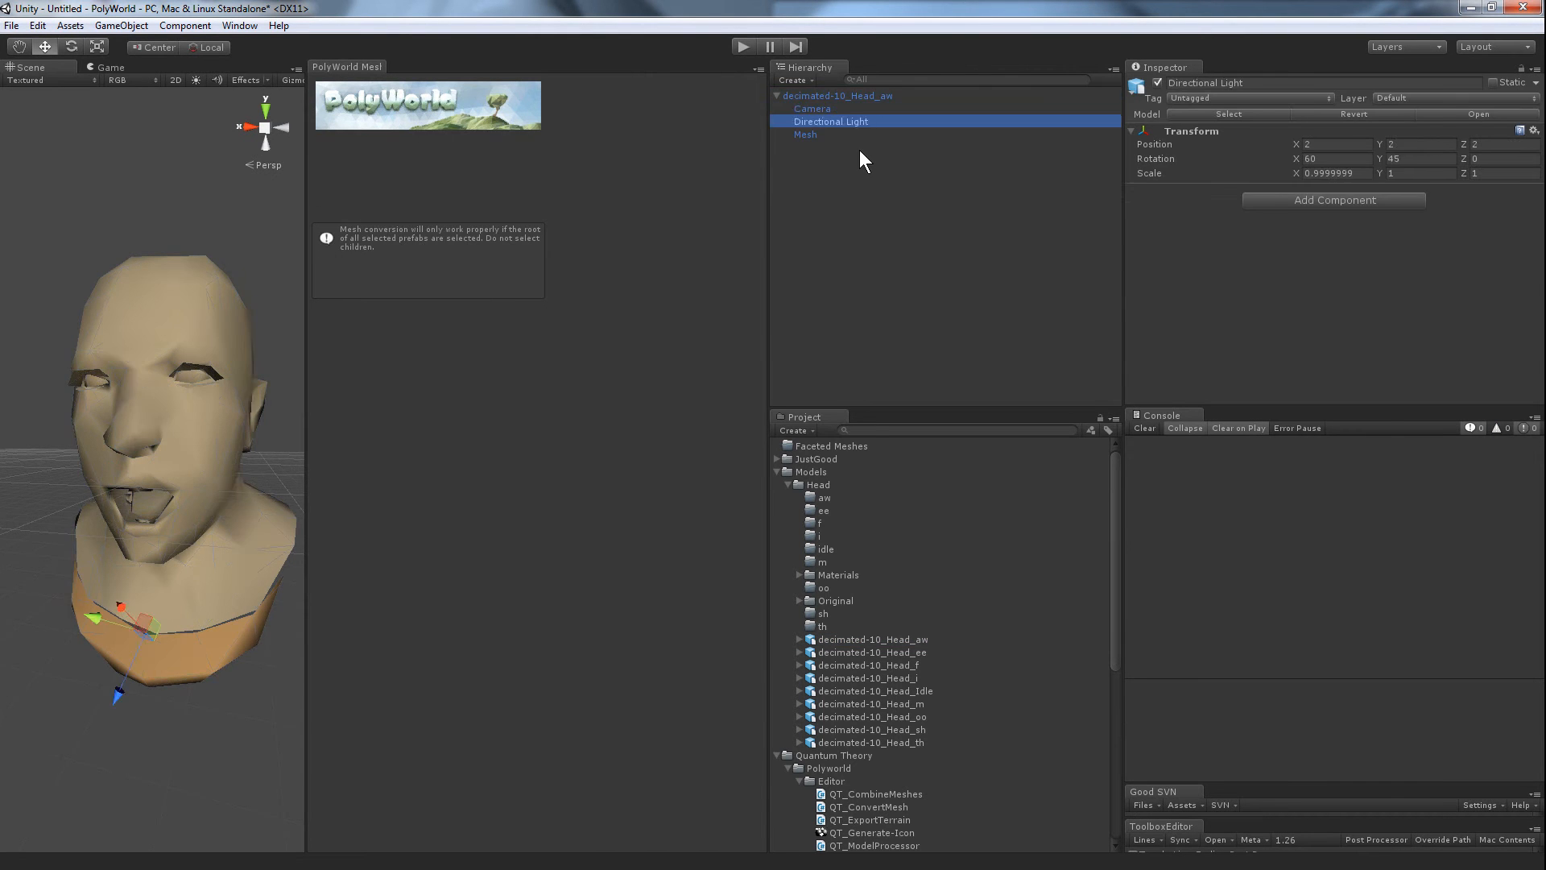
scroll(1298, 311, "down", 5)
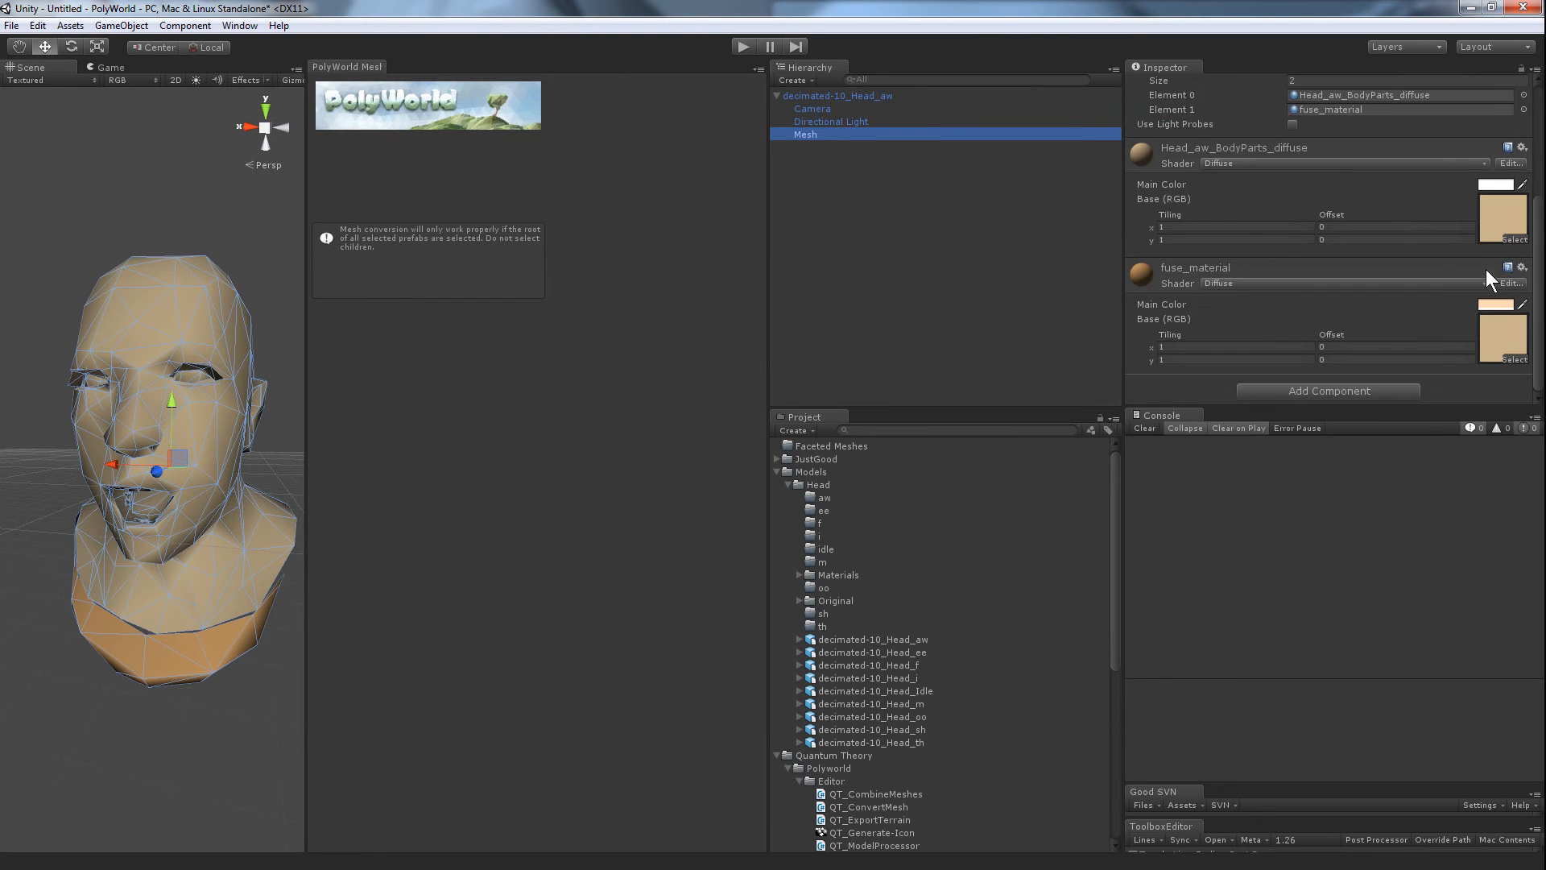
left_click(1486, 205)
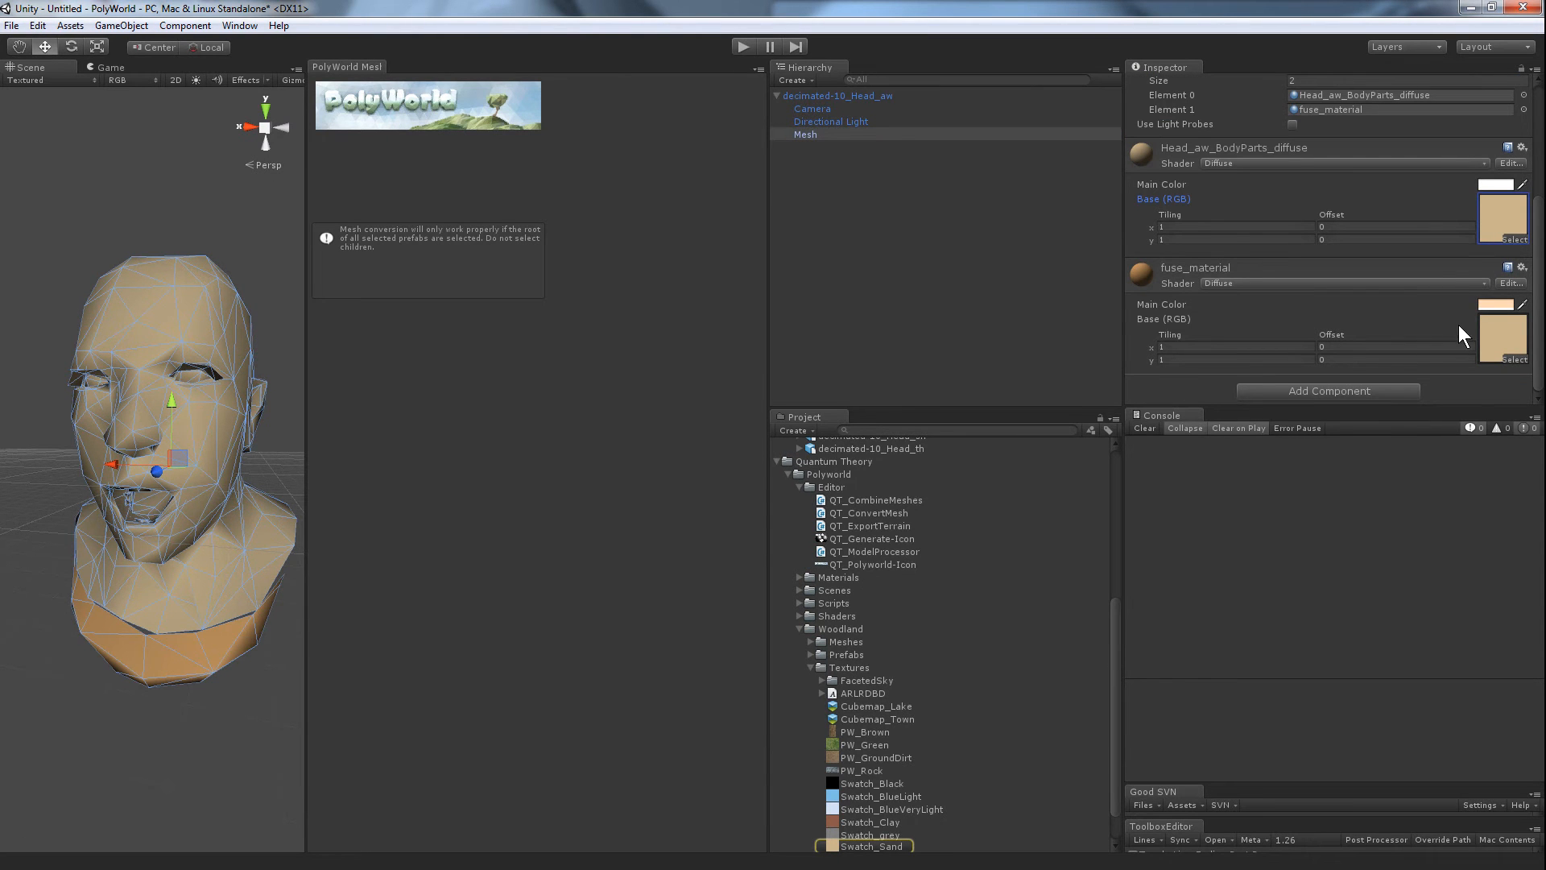
left_click(1513, 343)
left_click(878, 846)
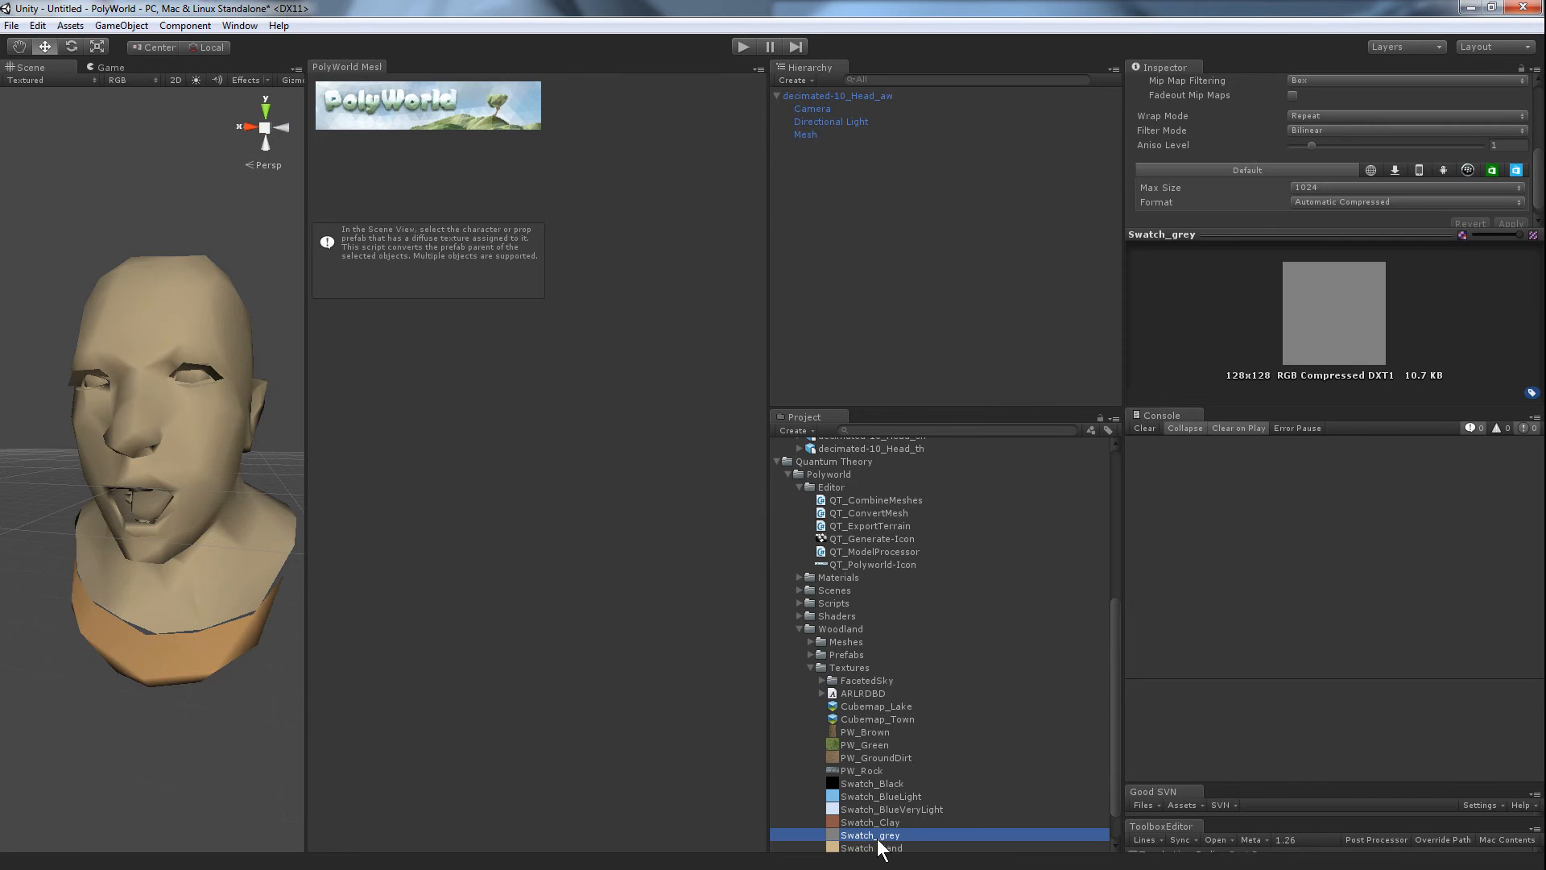
scroll(1307, 162, "up", 5)
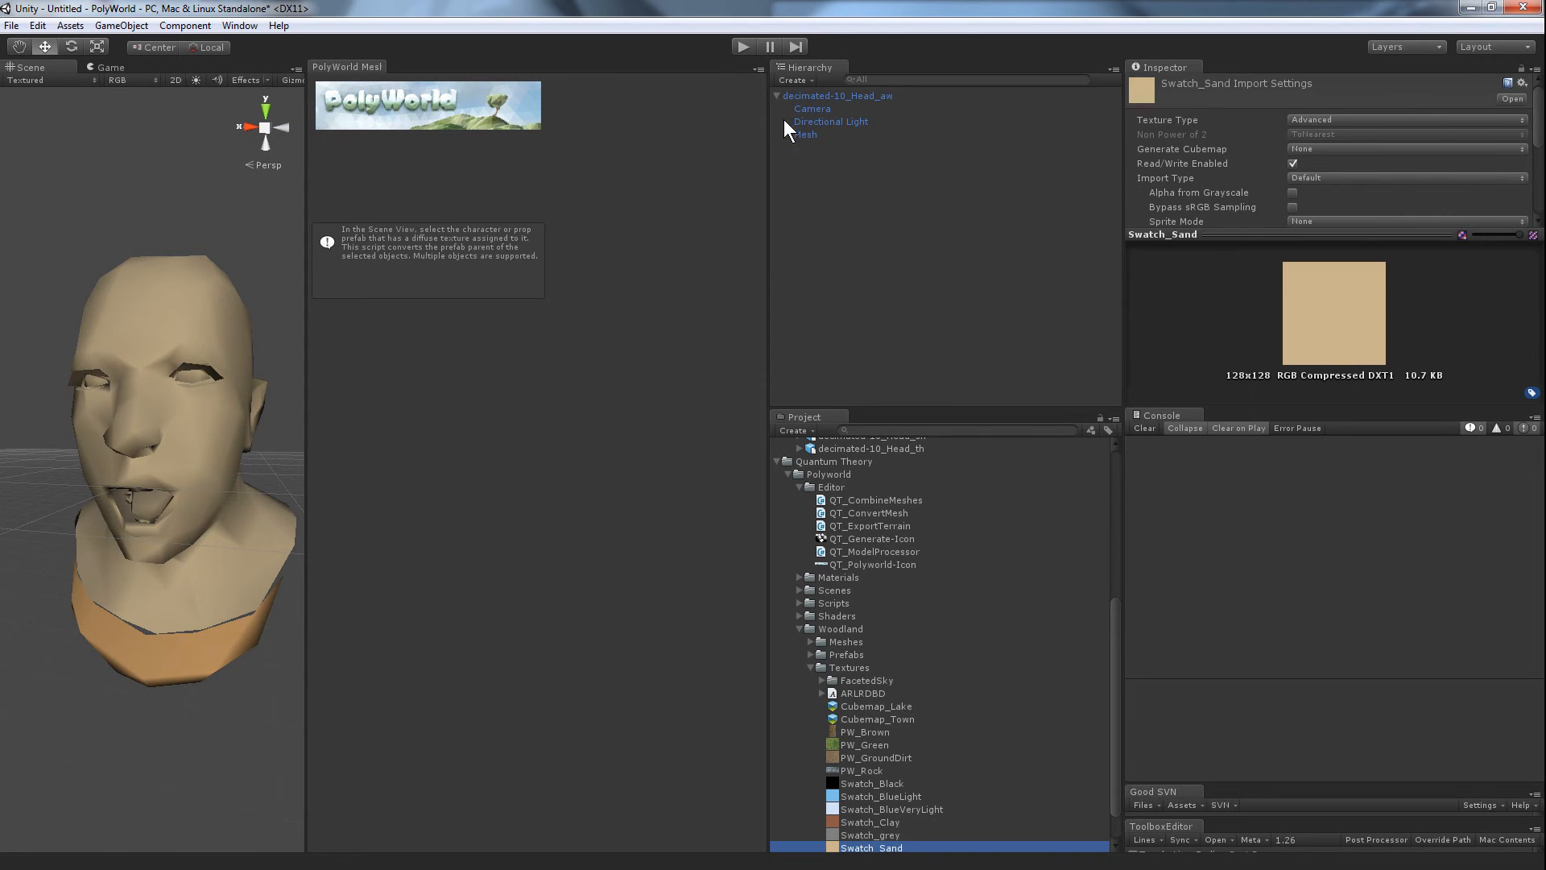
Step: Convert the decimated-10_Head_aw root object to a PolyWorld mesh with Alternate Coloring on and Blur Amount set to Full
left_click(799, 95)
scroll(847, 497, "up", 8)
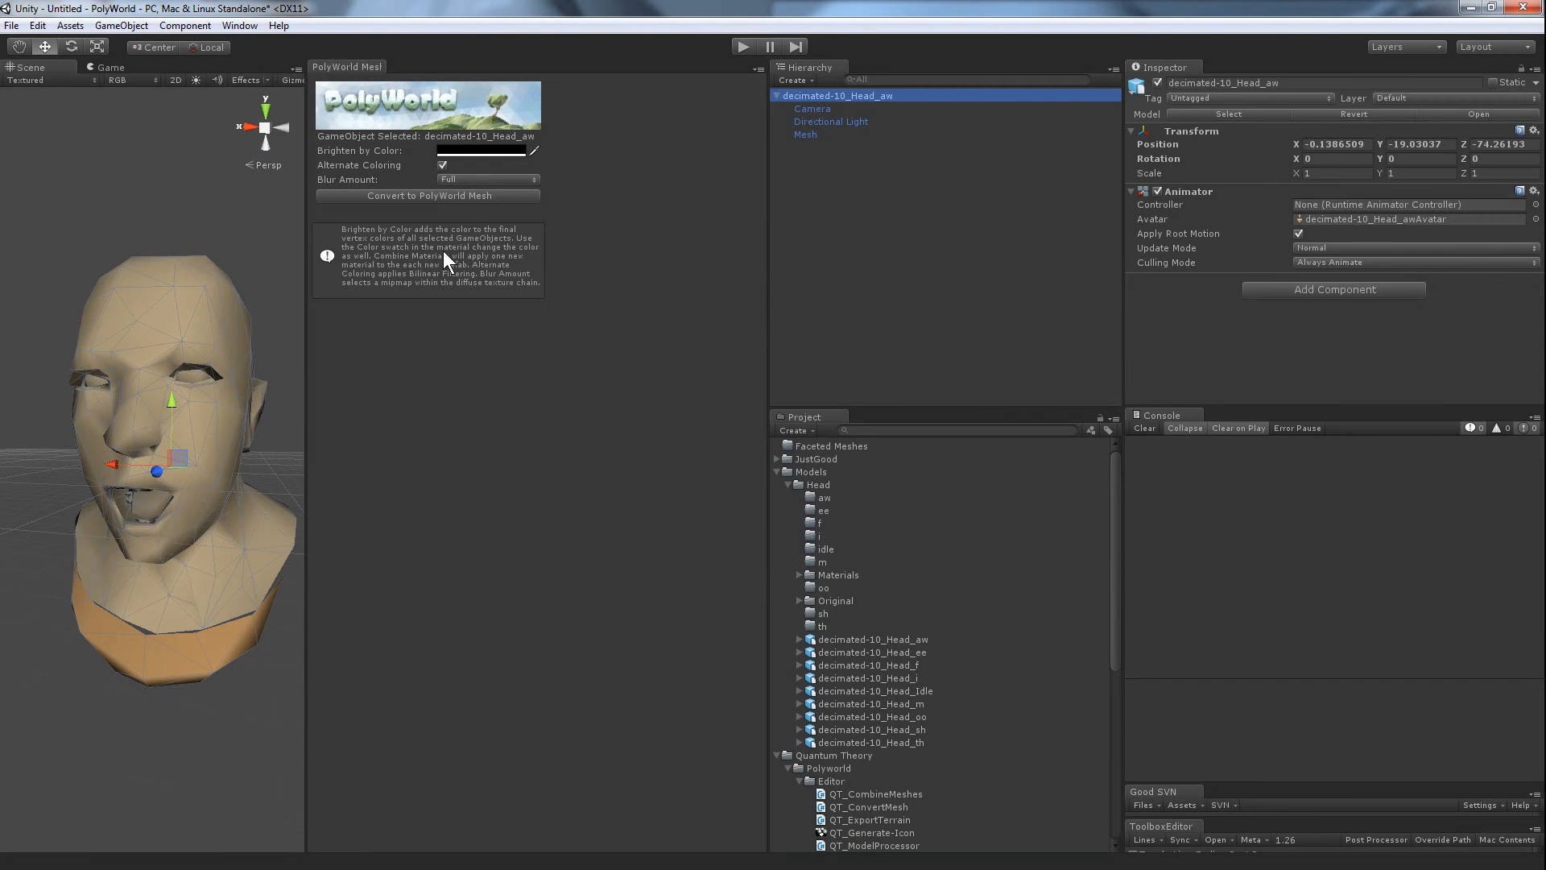
left_click(420, 198)
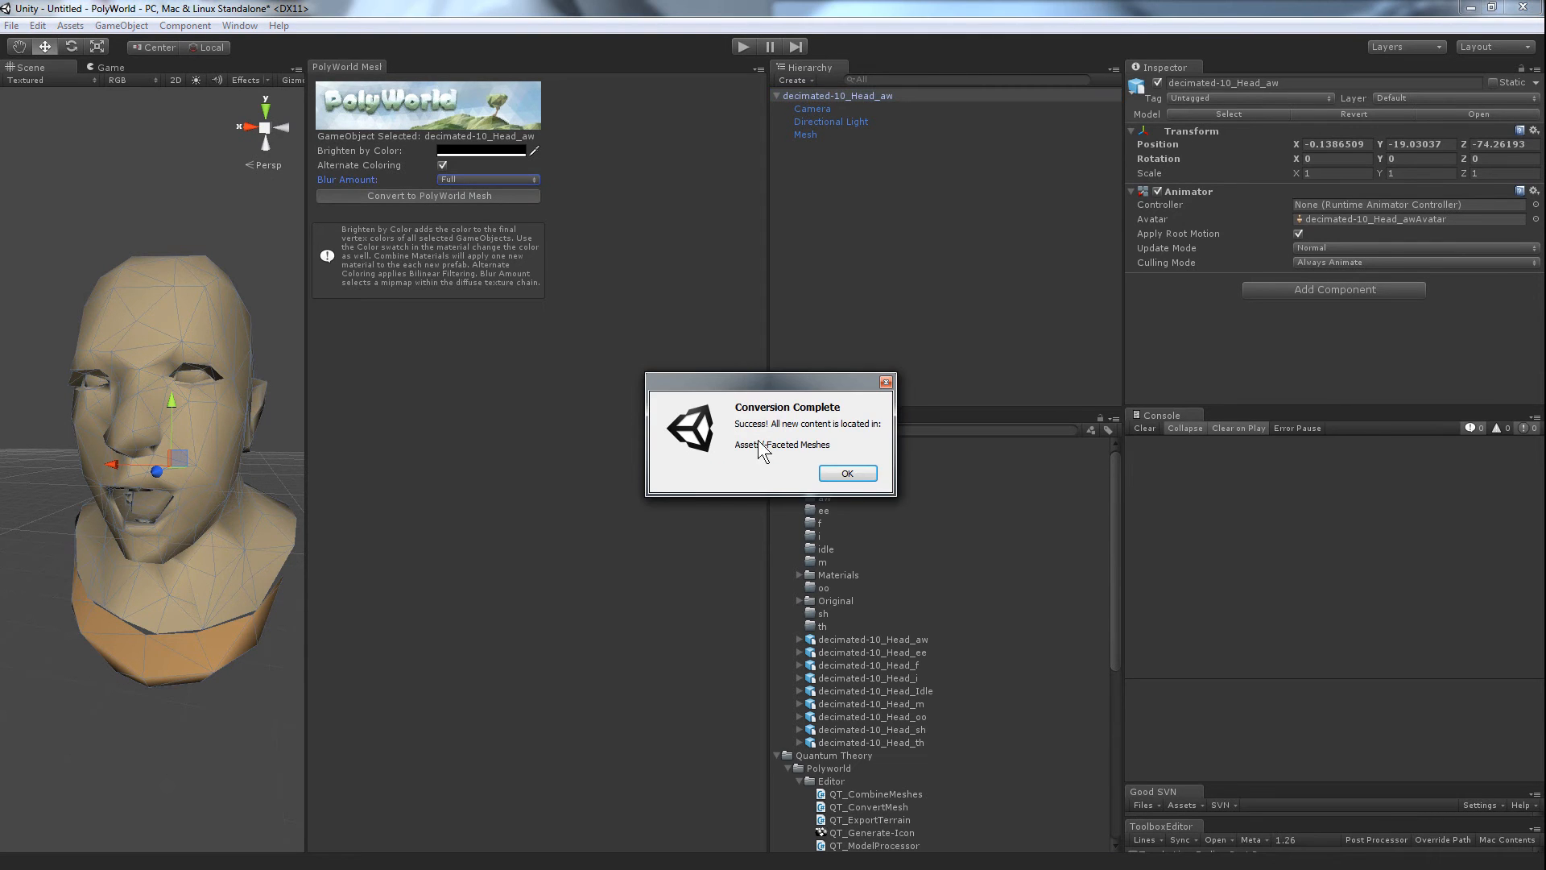
left_click(836, 475)
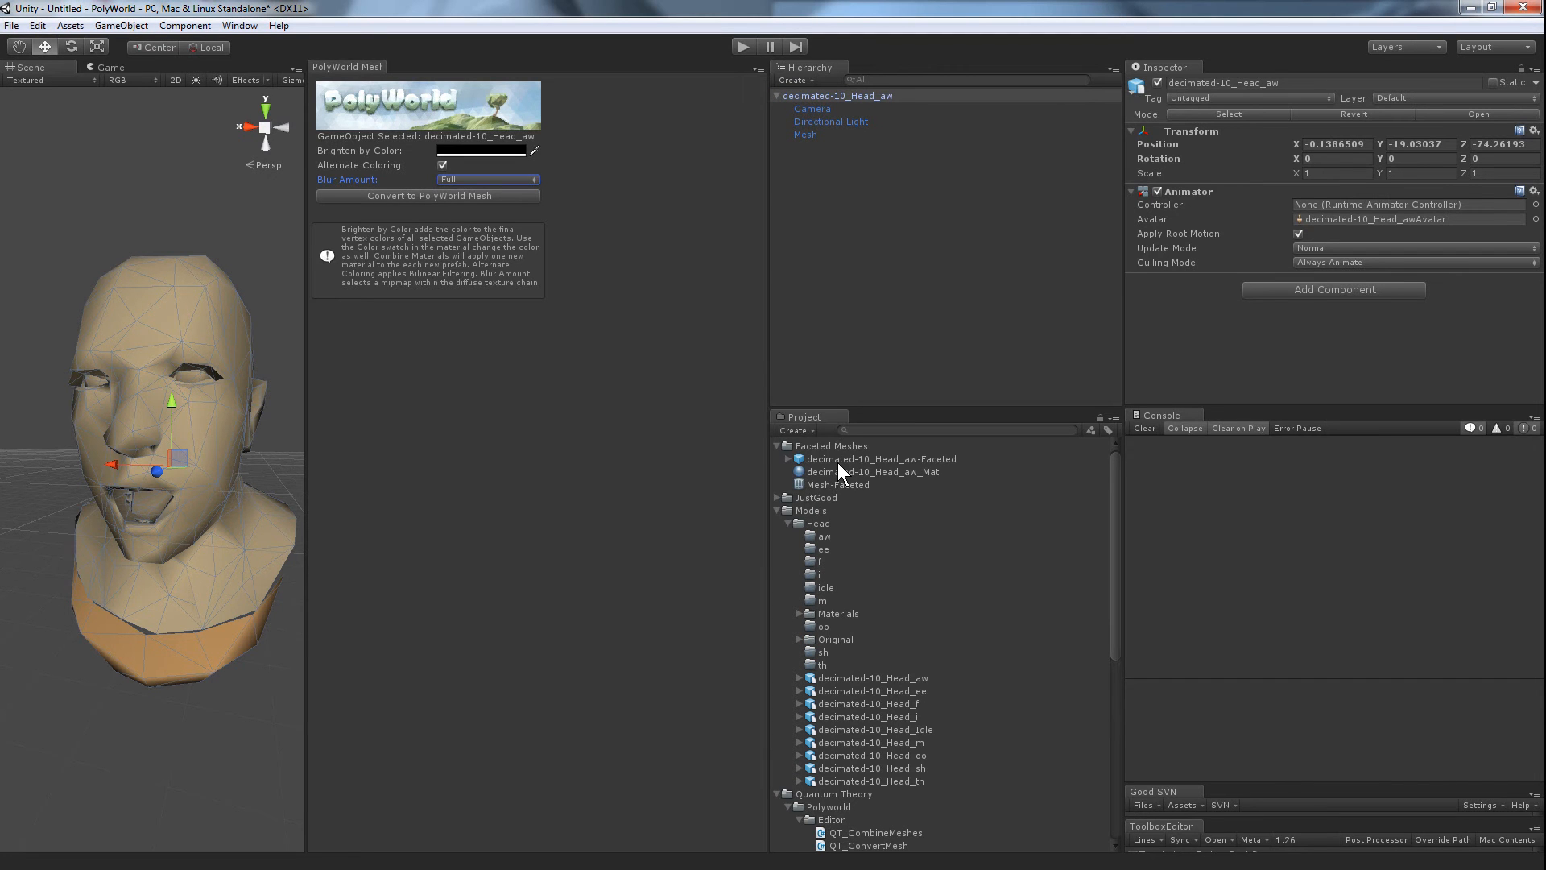
Step: Move the faceted aw prefab, its material and Mesh-Faceted from Faceted Meshes into the Models/Head/aw folder
left_click(843, 457)
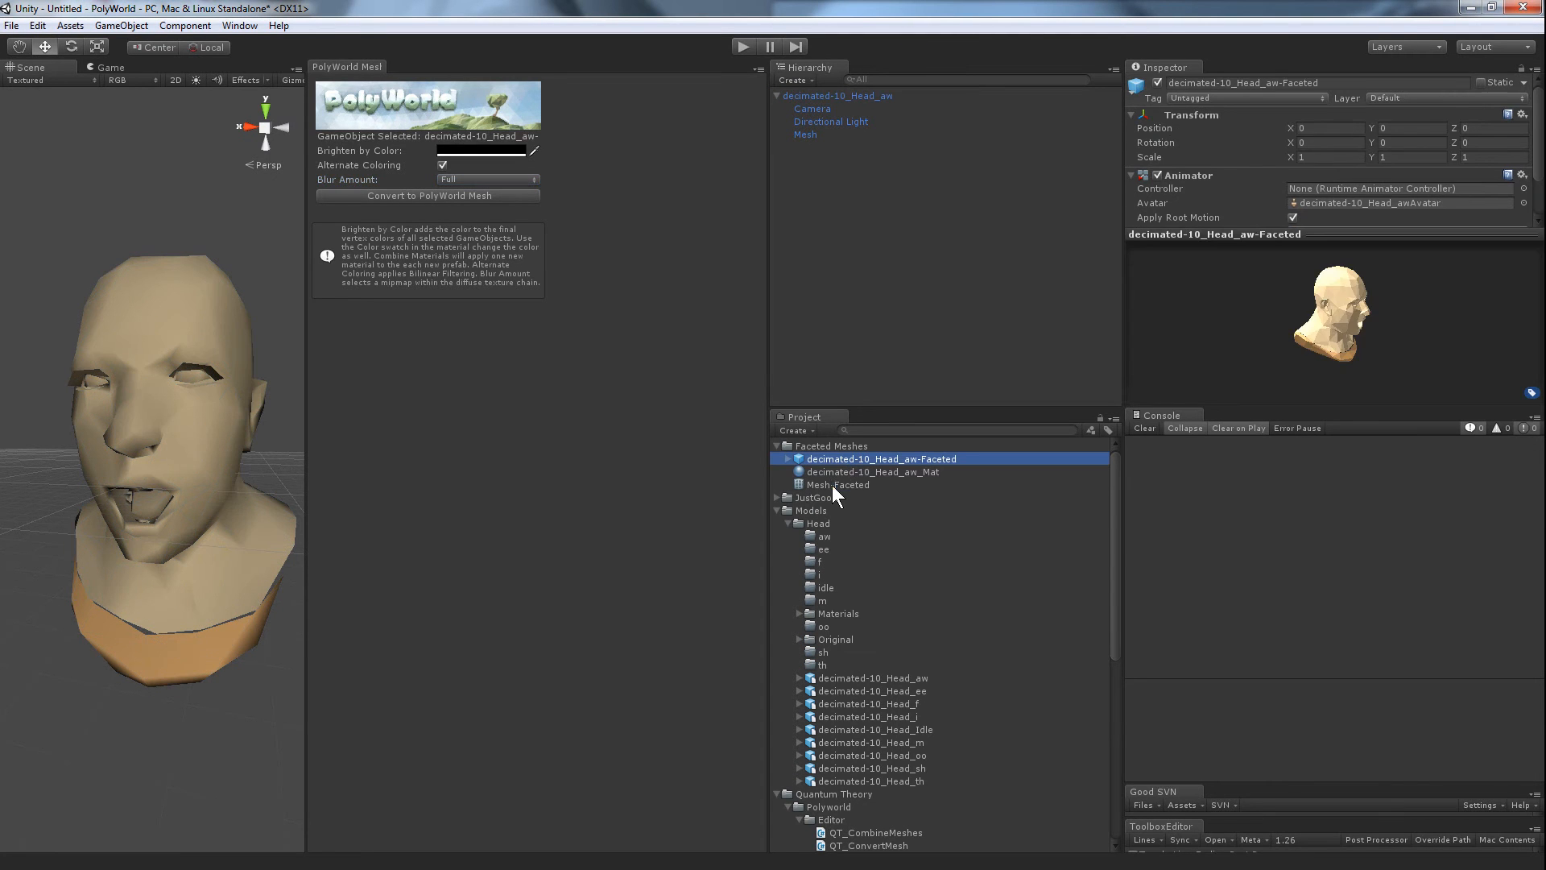
left_click(830, 483, "shift")
left_click_drag(832, 468, 854, 538)
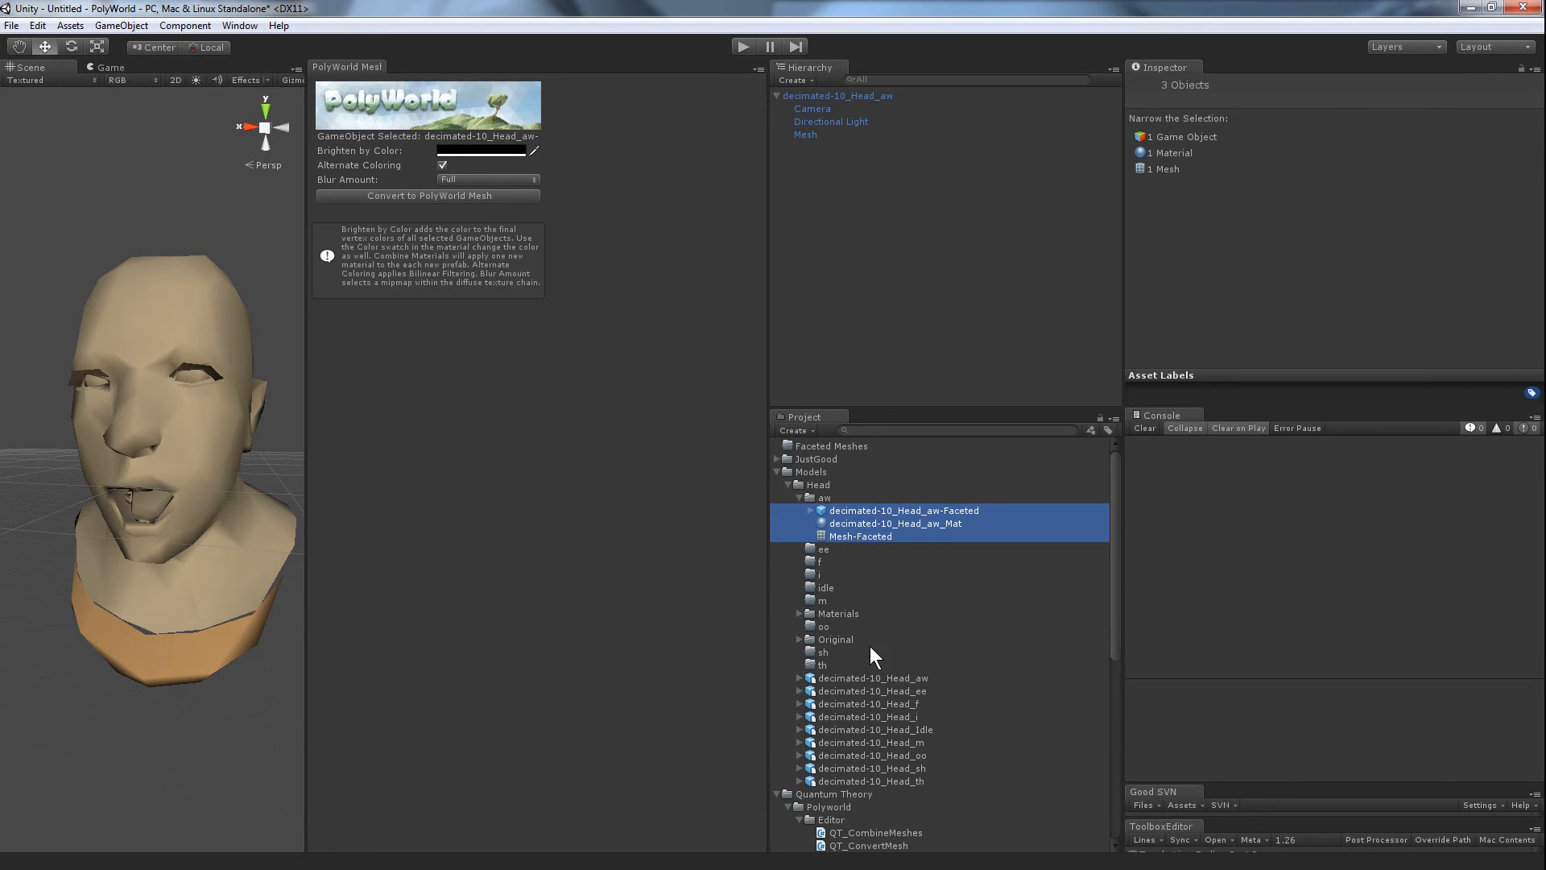
Step: Delete the decimated-10_Head_aw object from the scene and add the decimated-10_Head_ee model to the hierarchy
left_click(839, 95)
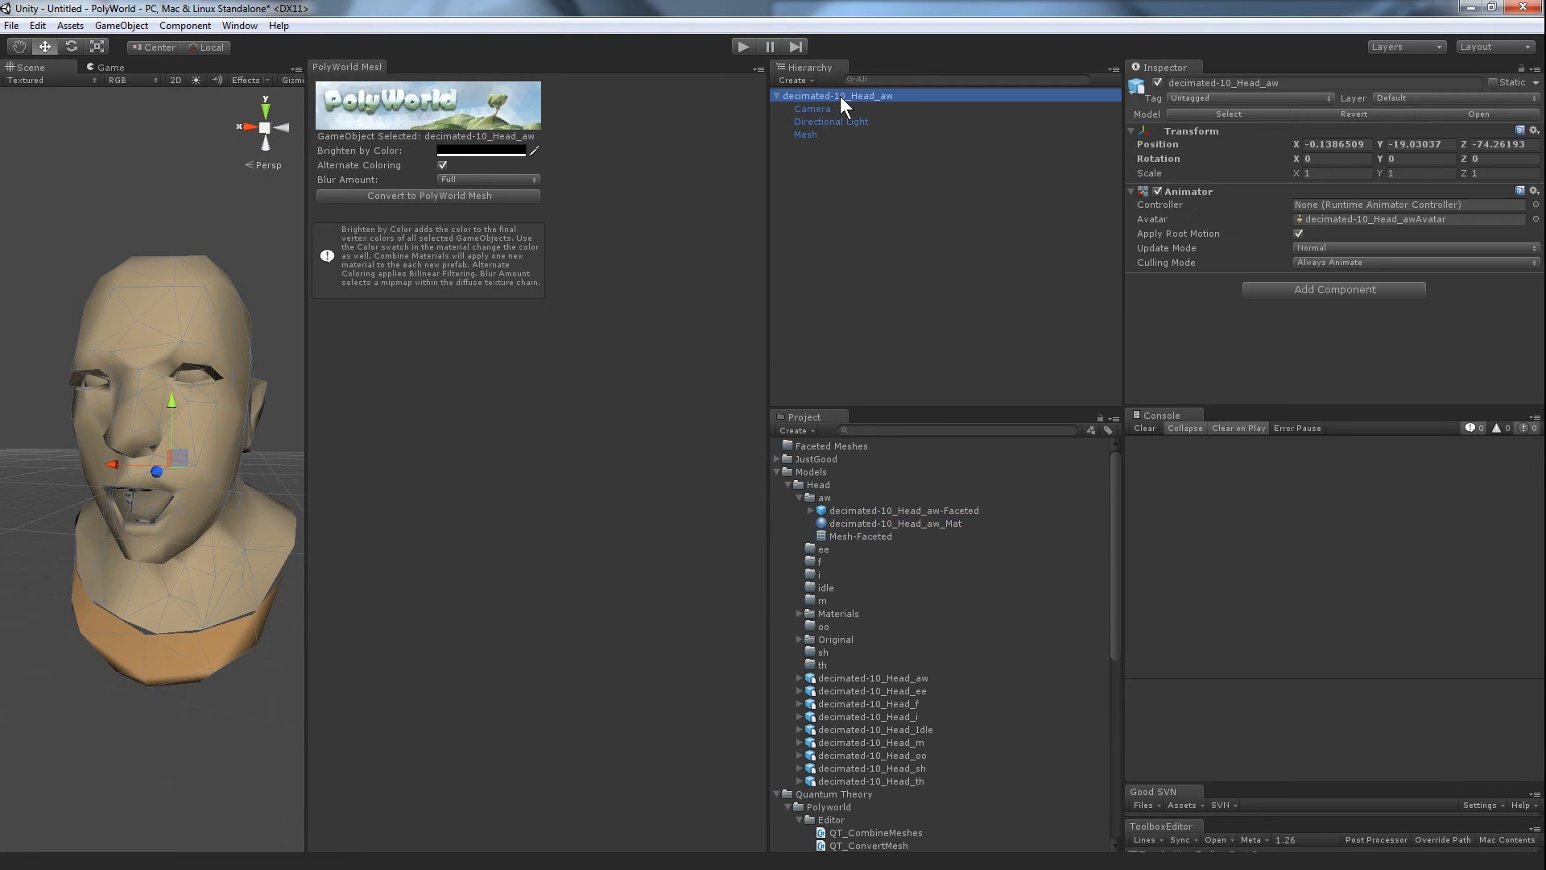
key("Delete")
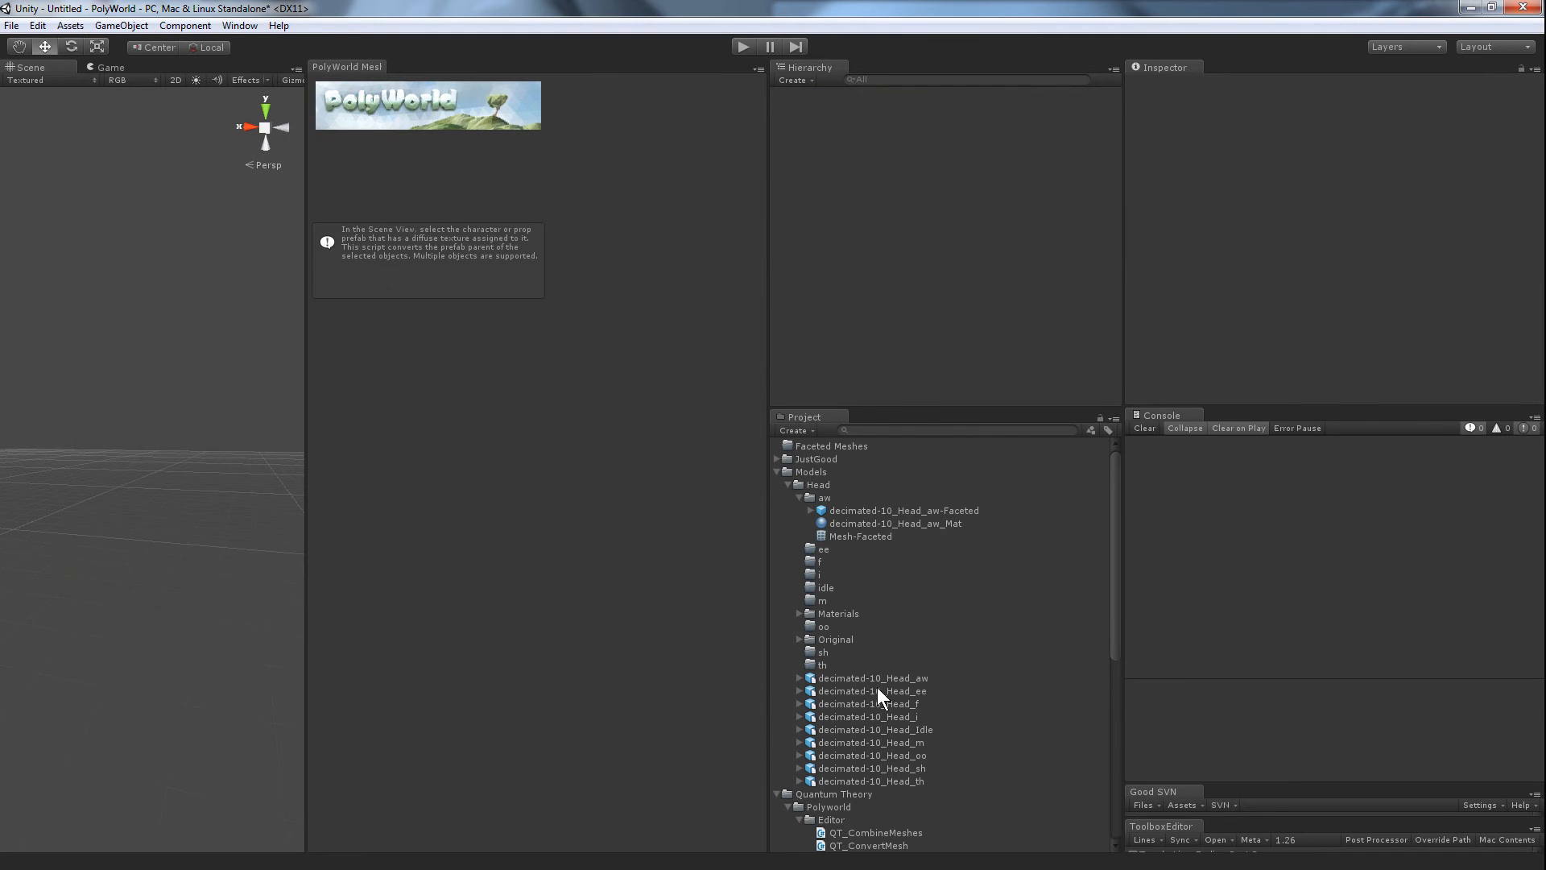
left_click(877, 690)
left_click_drag(861, 693, 907, 210)
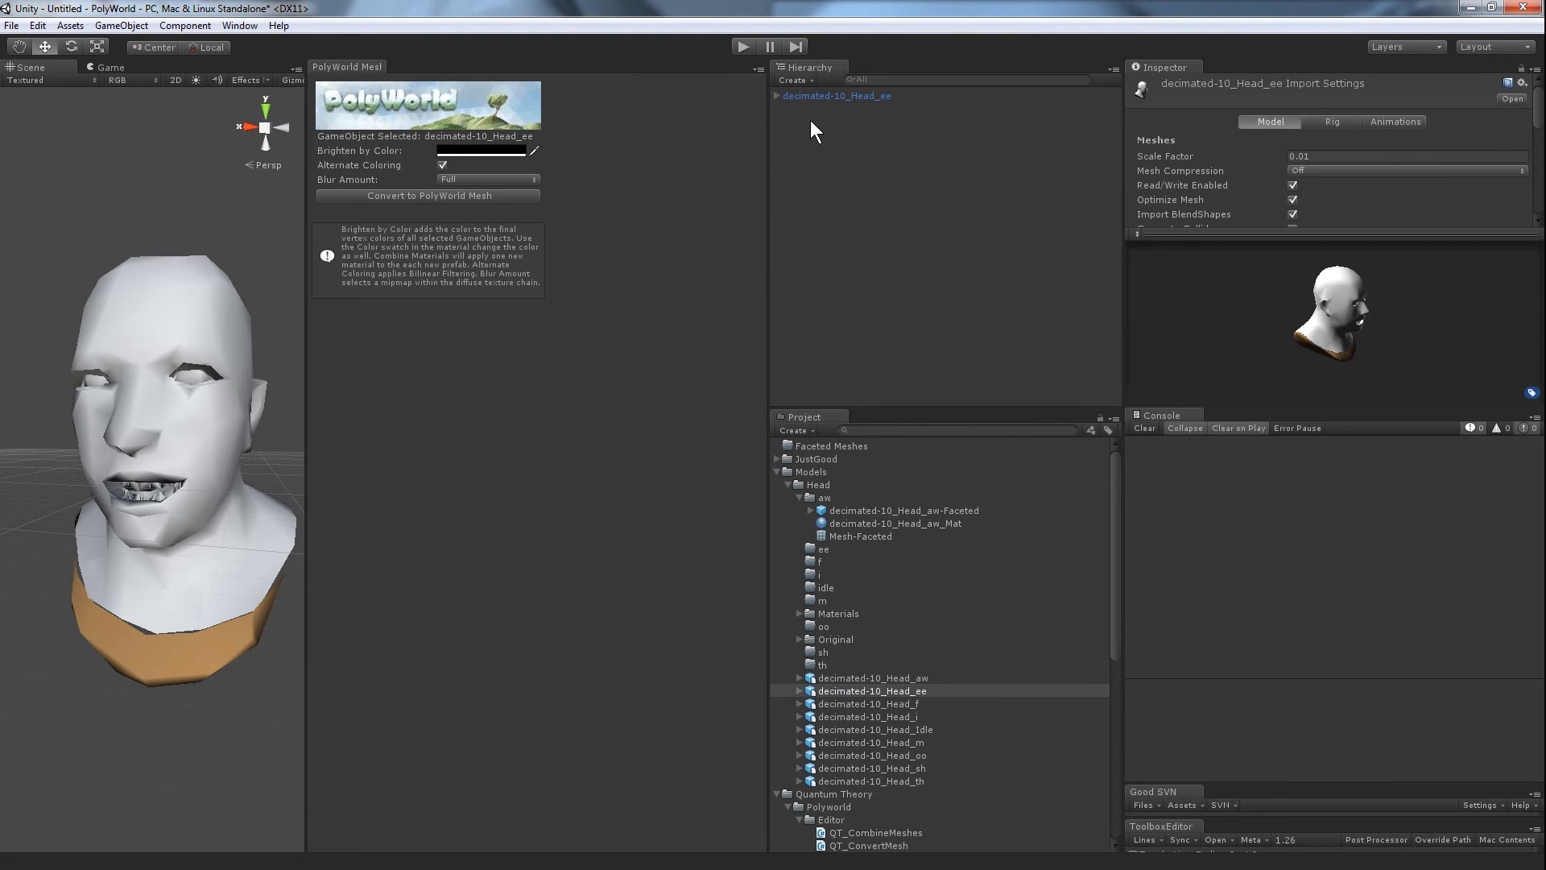
Step: Assign Head_aw_BodyParts_diffuse as Element 0 on the ee head's Mesh child and try to convert the root object to a PolyWorld mesh
left_click(823, 95)
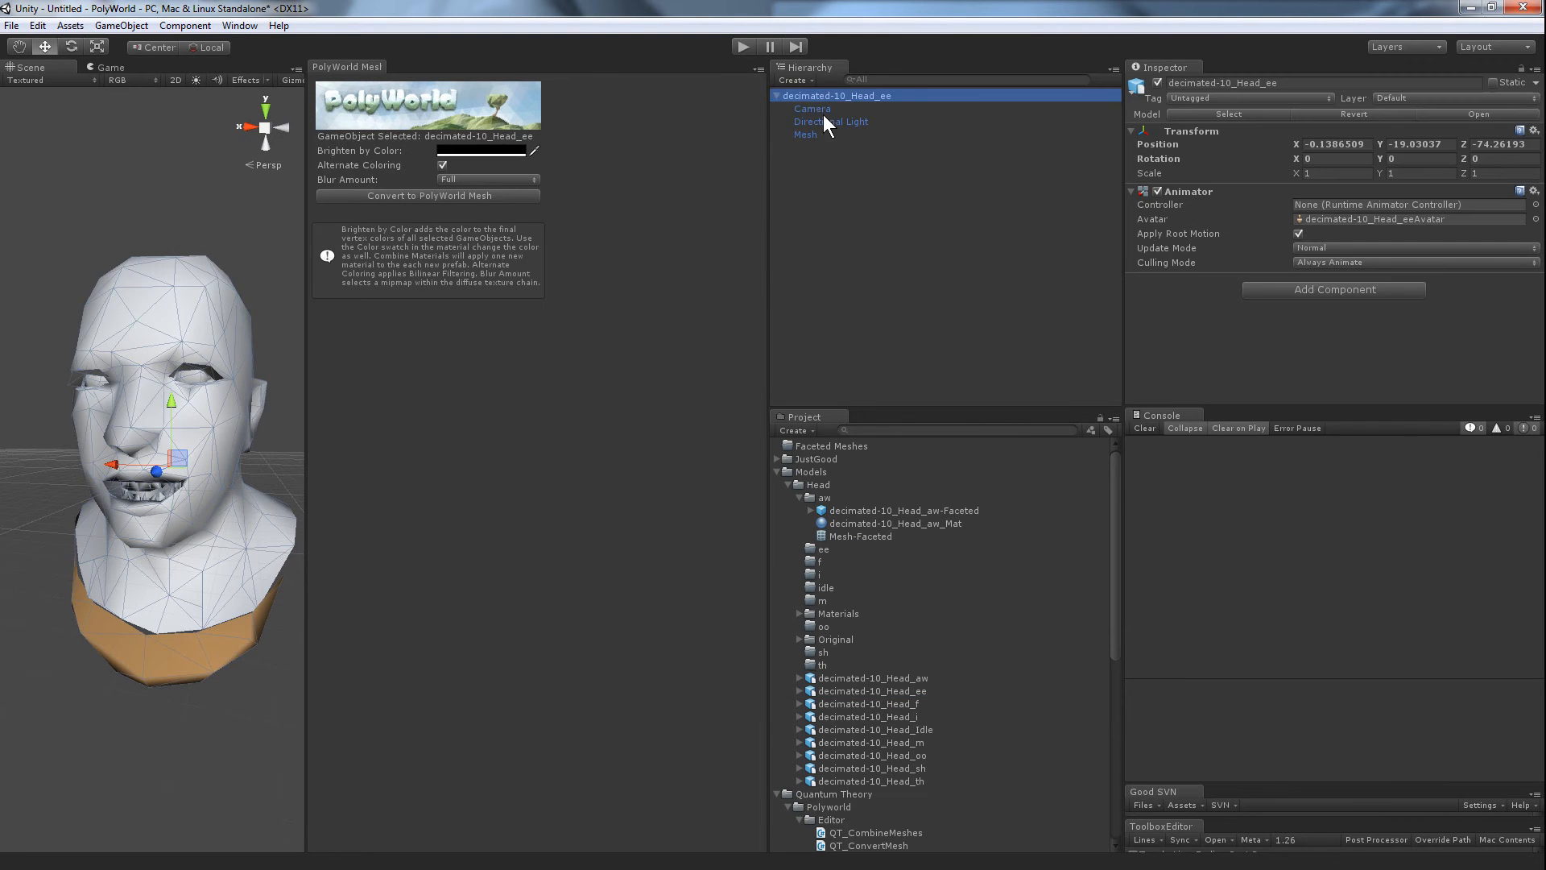
left_click(818, 133)
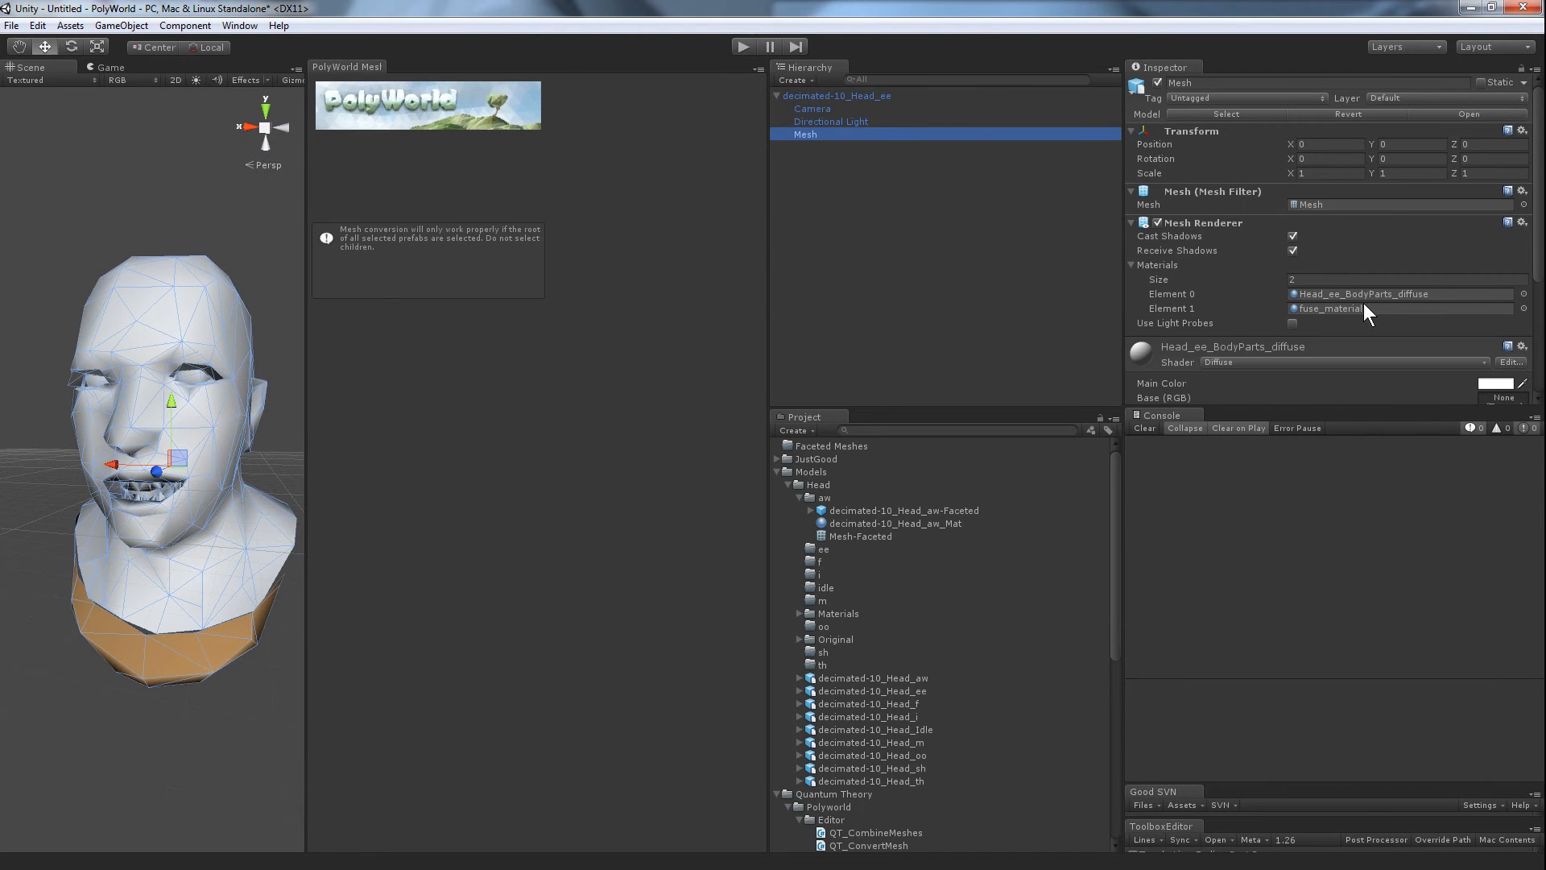
left_click(1370, 293)
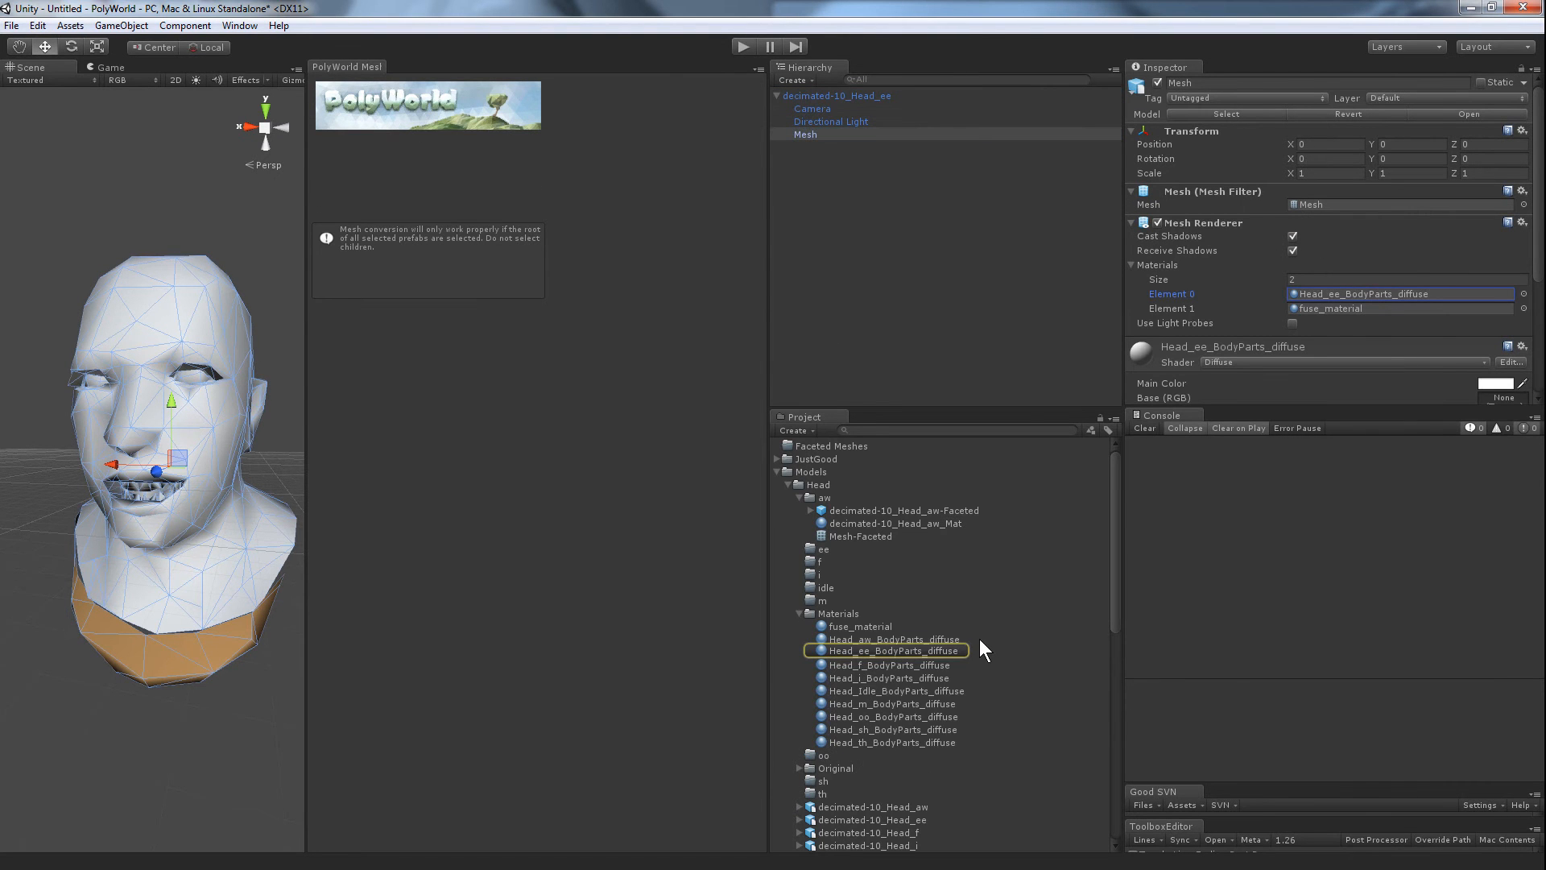
left_click_drag(949, 641, 1383, 291)
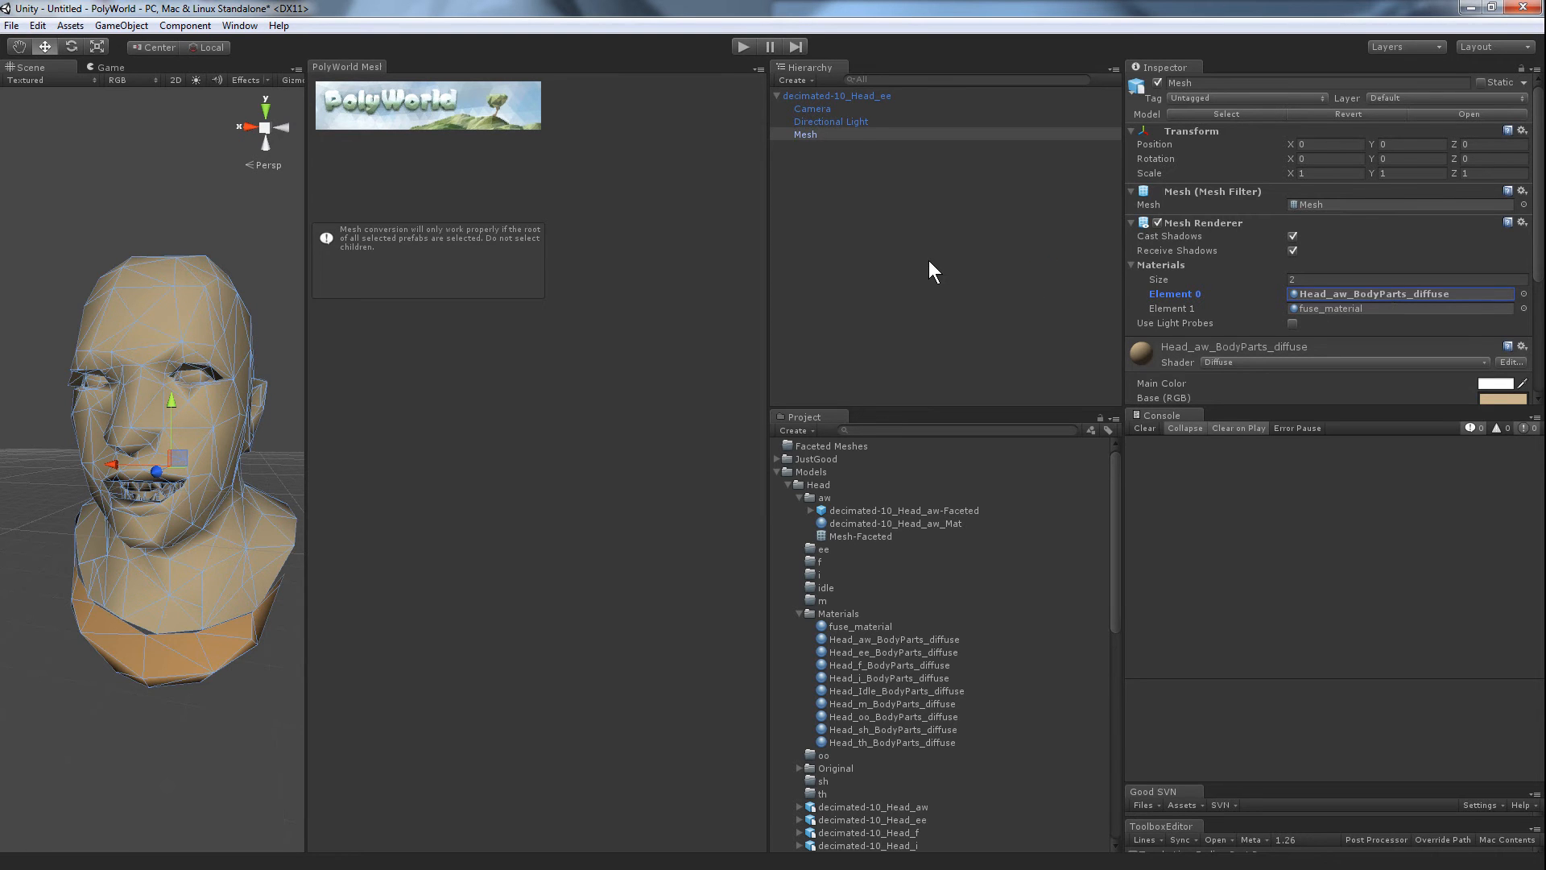
left_click(838, 98)
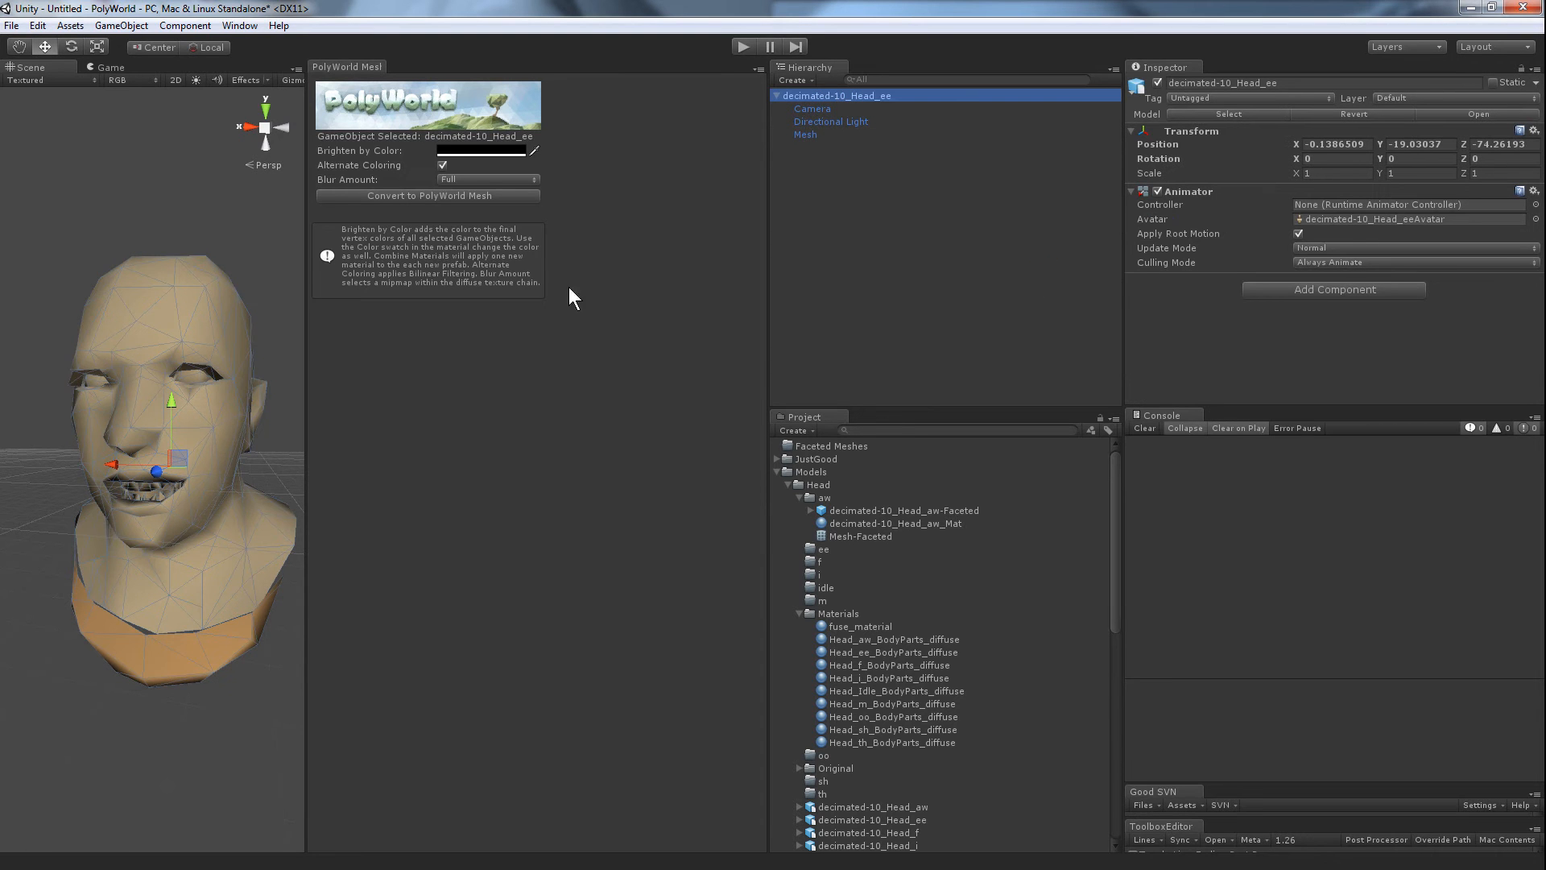
left_click(414, 195)
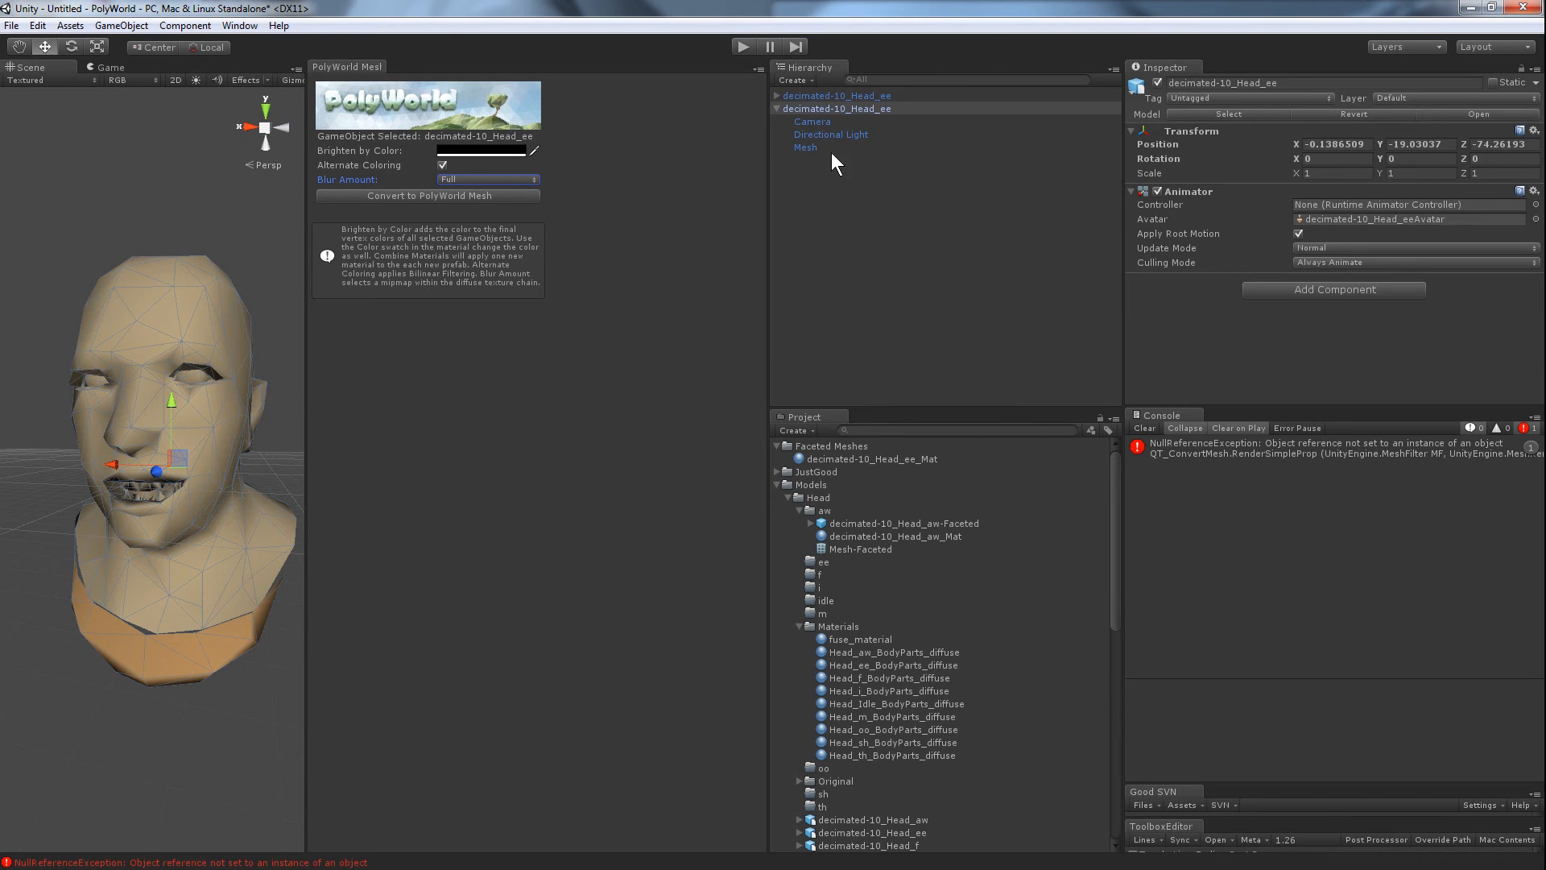
Step: Delete both decimated-10_Head_ee objects from the scene and bring back a single ee head with its original materials
left_click(820, 98)
key("Delete")
left_click(823, 100)
key("Delete")
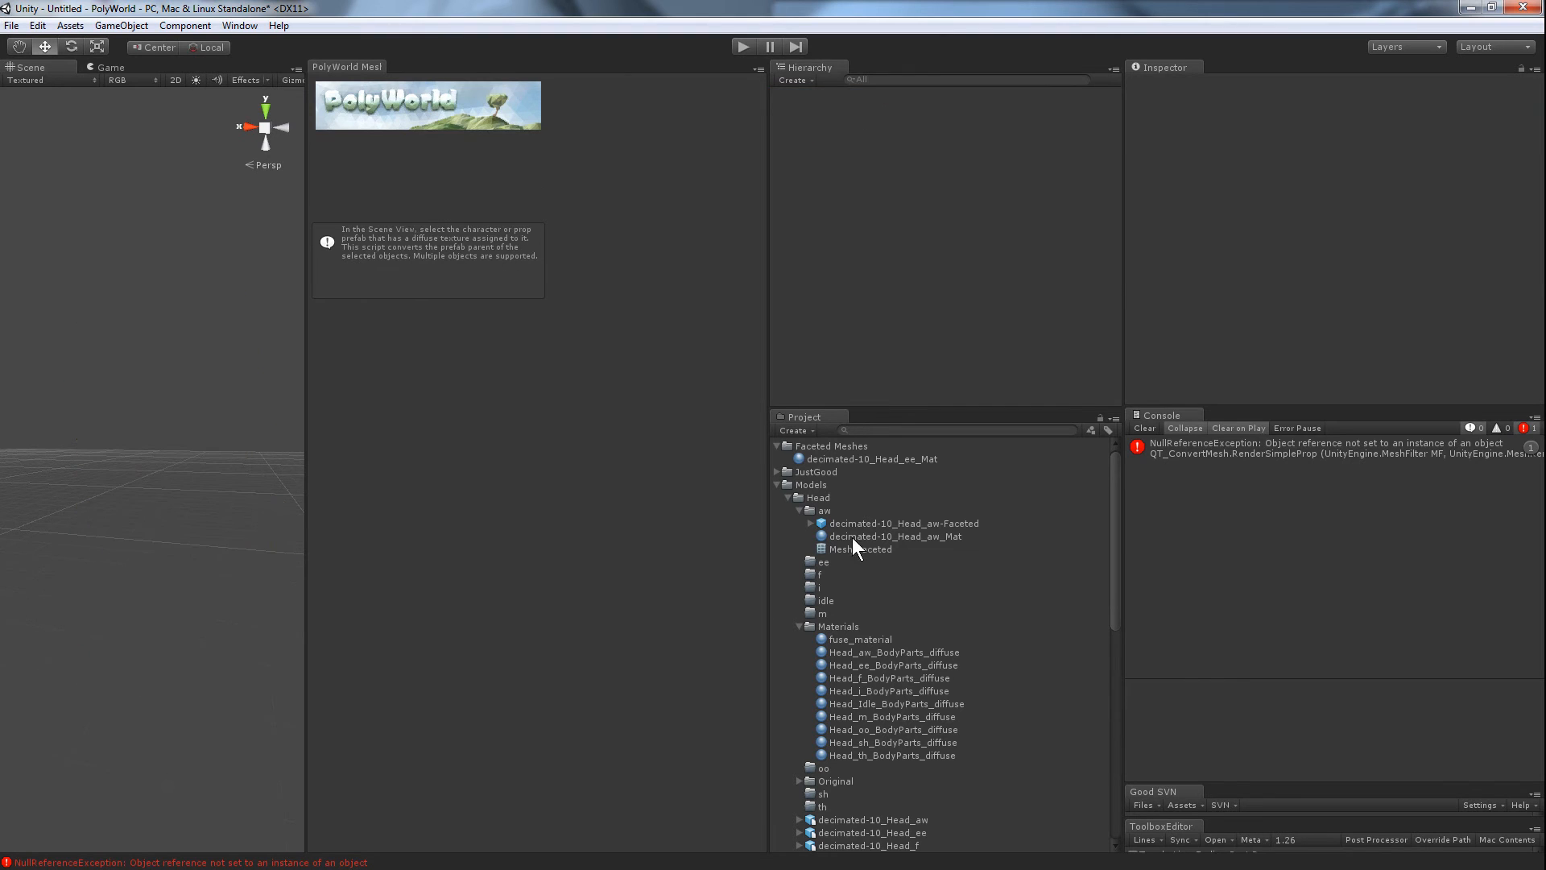
left_click(801, 626)
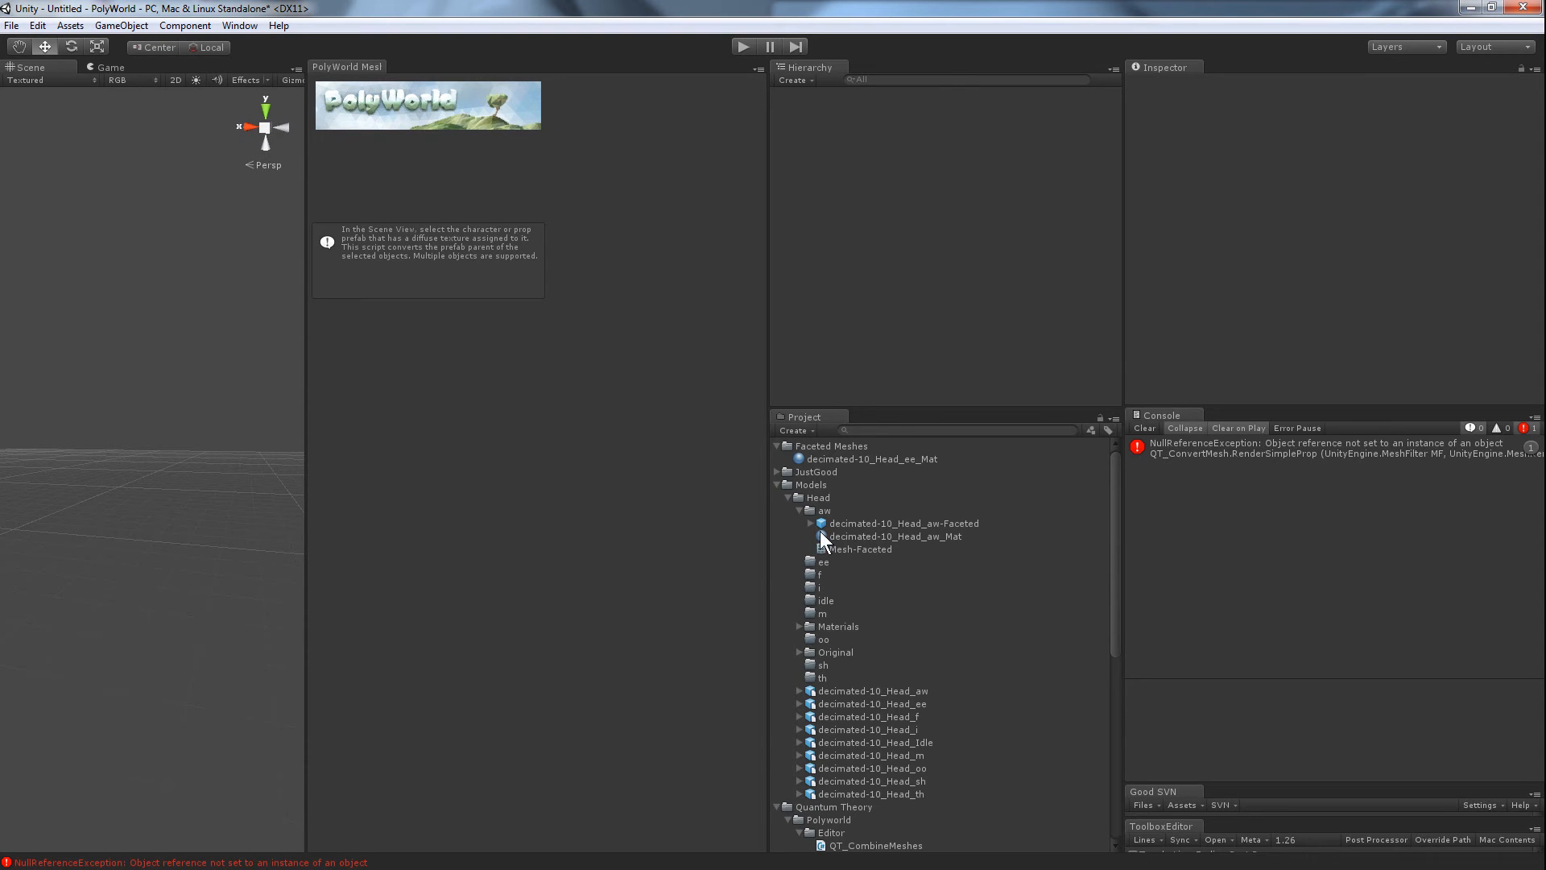
left_click(800, 511)
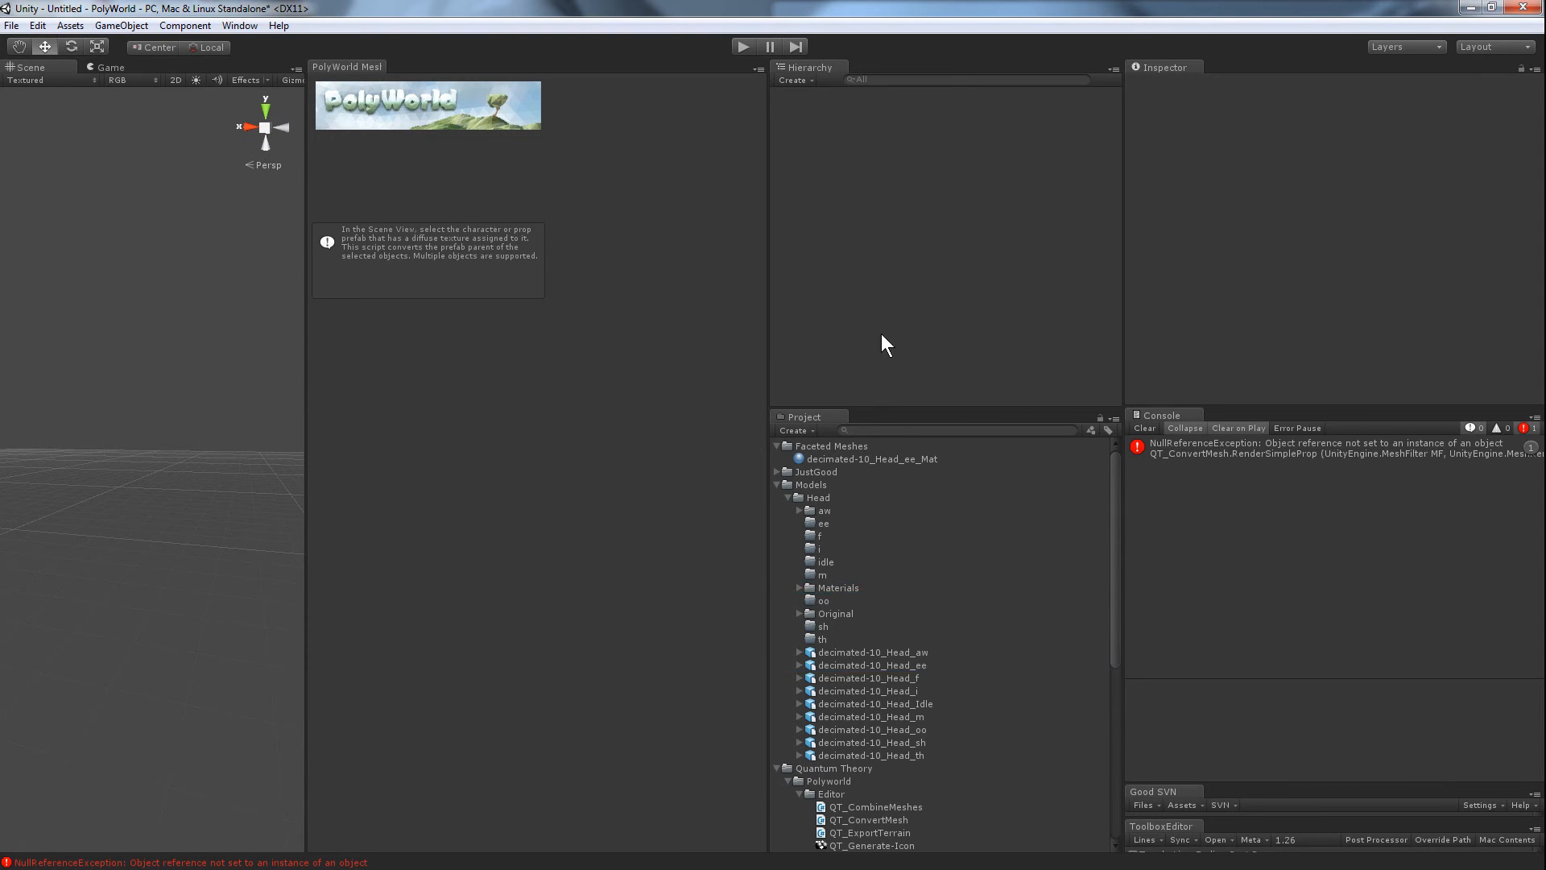
key("ctrl+z")
left_click(859, 110)
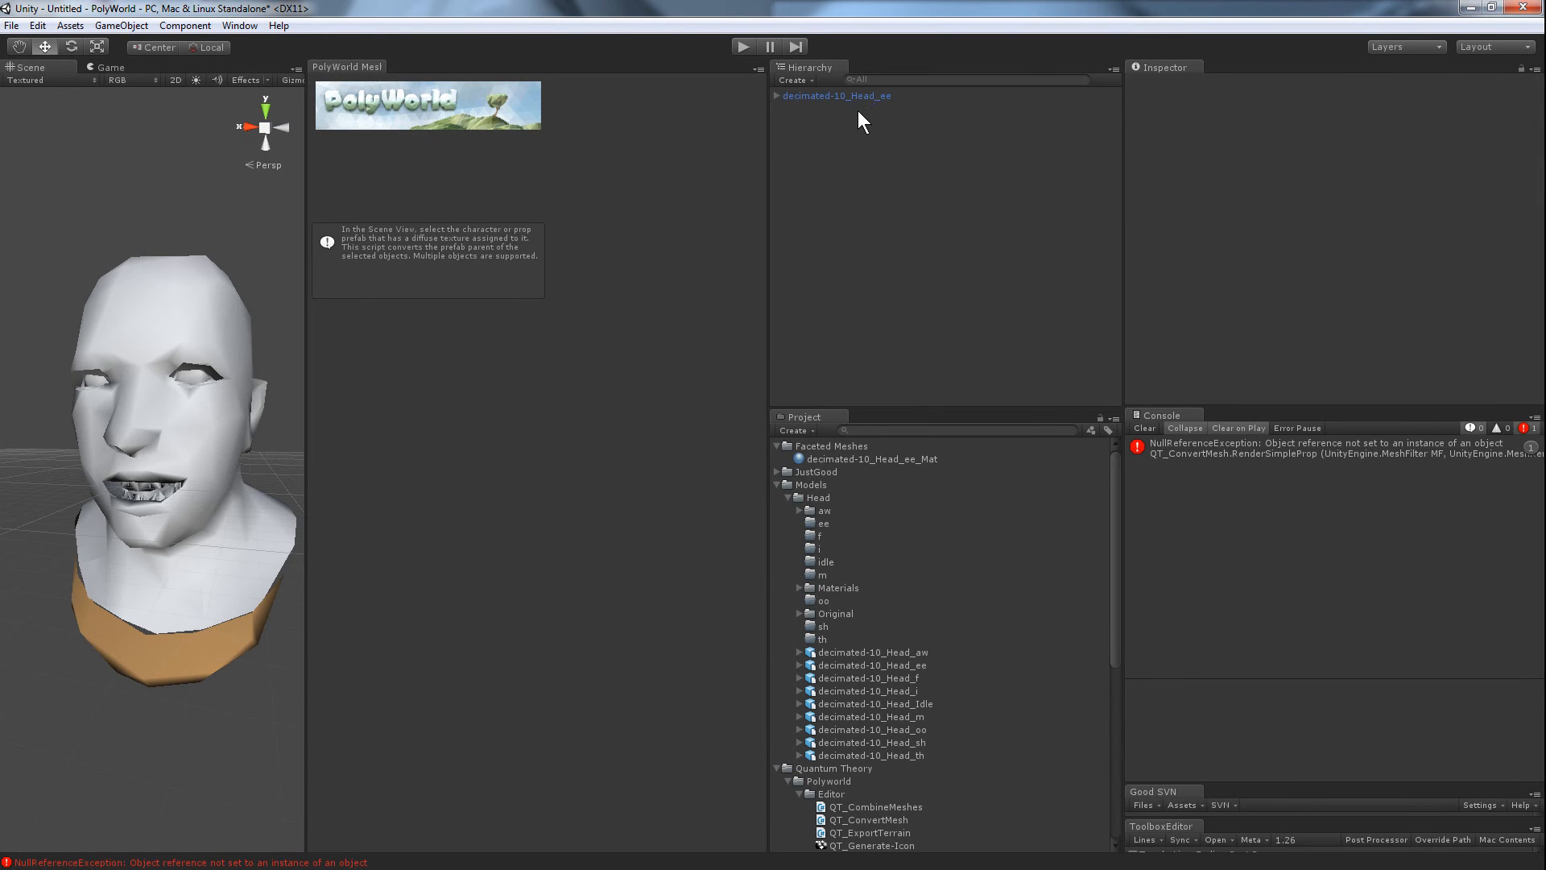
Step: Set the base texture of Head_ee_BodyParts_diffuse, used by the ee head's Mesh child, to the Swatch_Sand texture
left_click(866, 94)
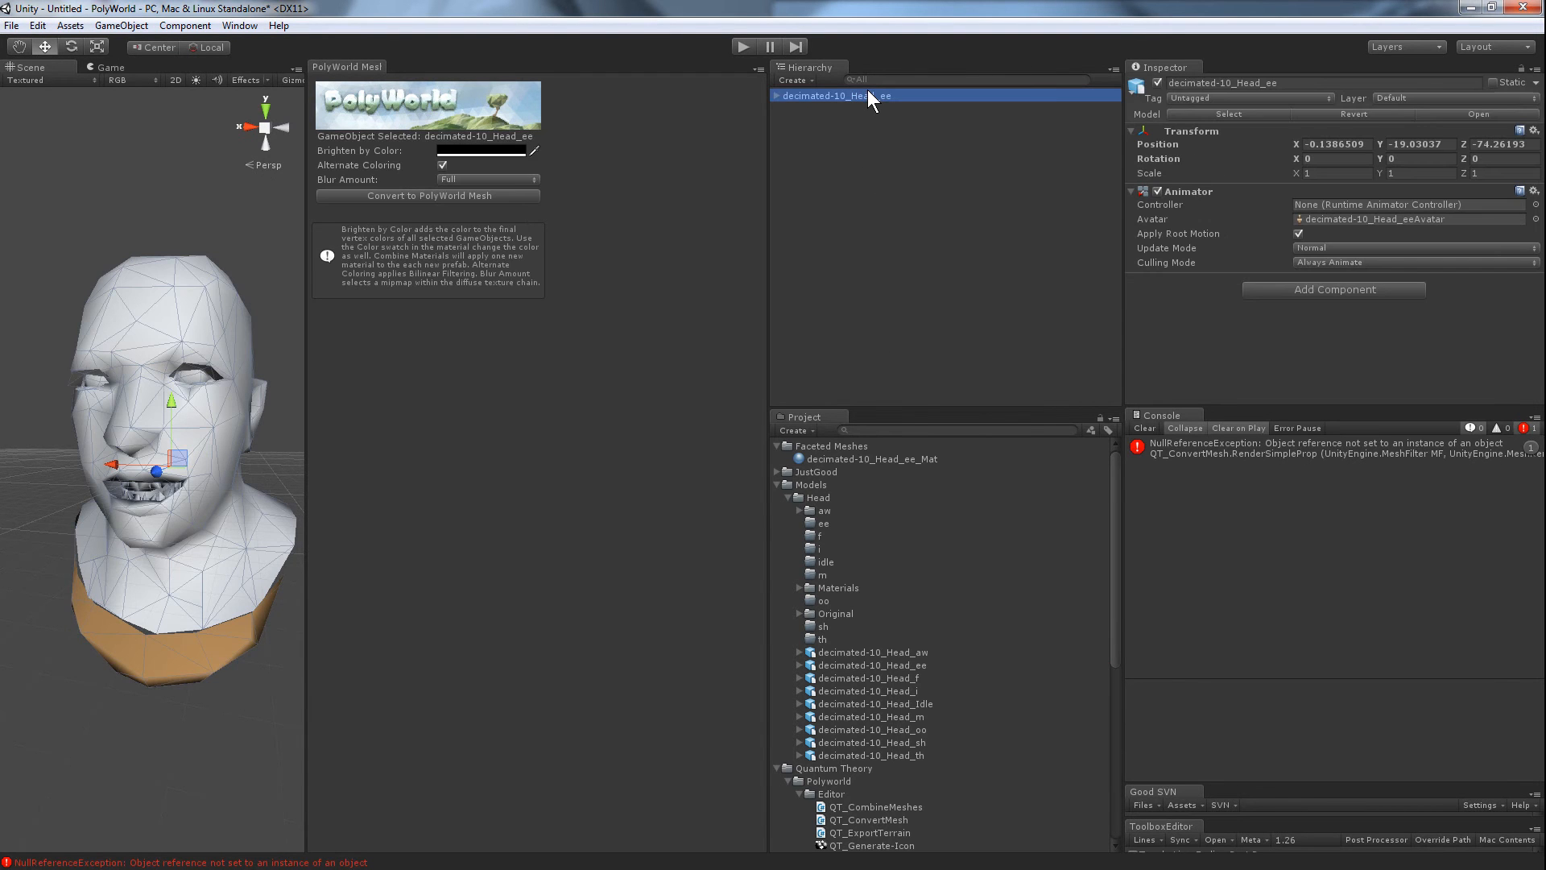
key("Right")
key("Down")
key("Down")
key("Down")
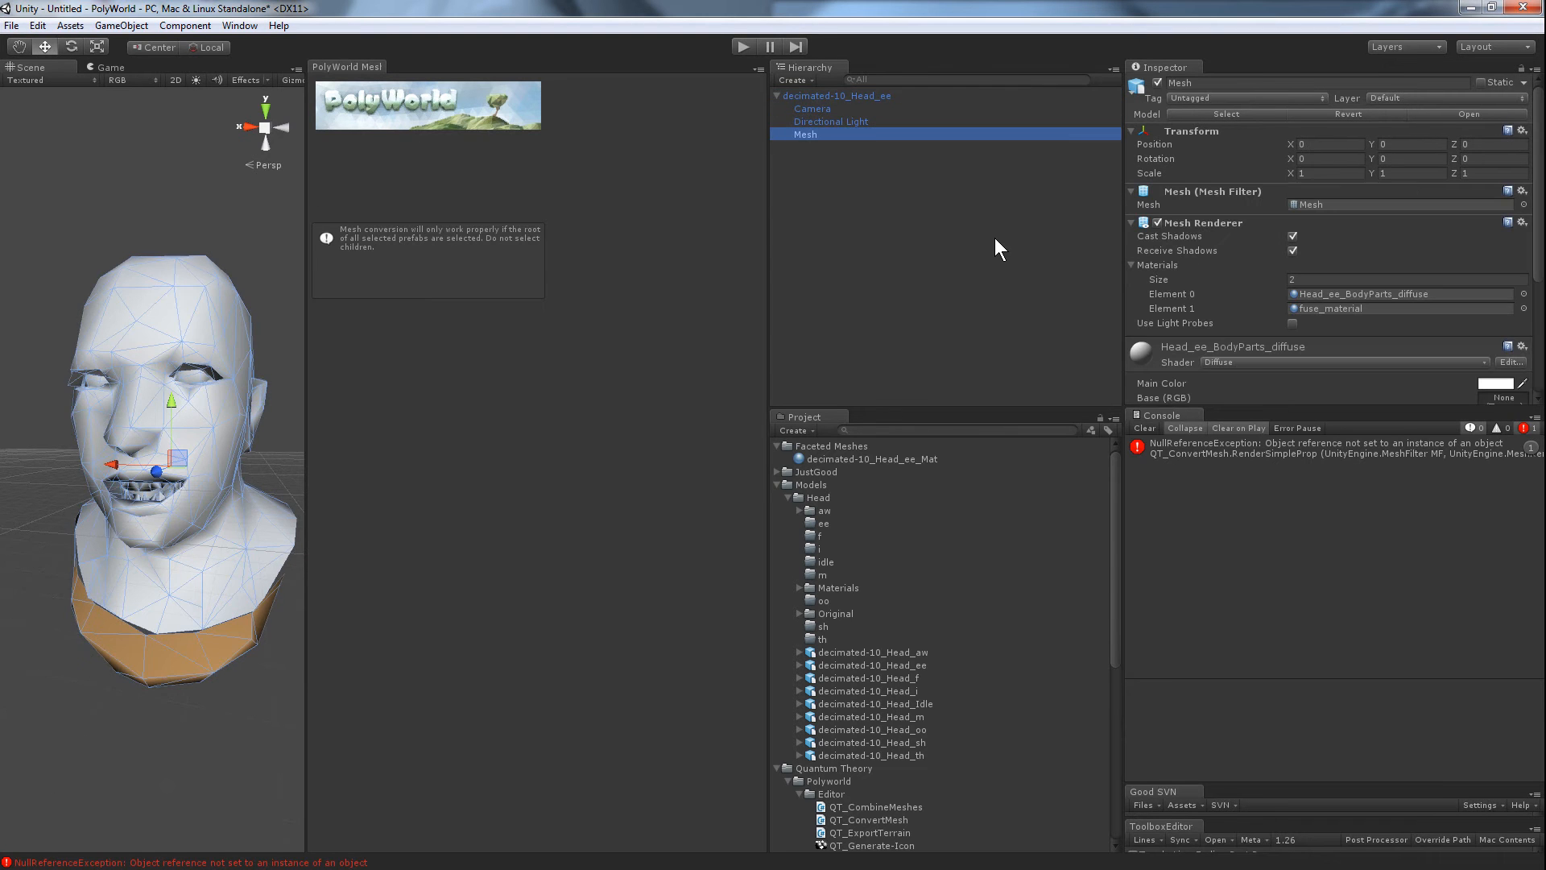
scroll(1266, 321, "down", 3)
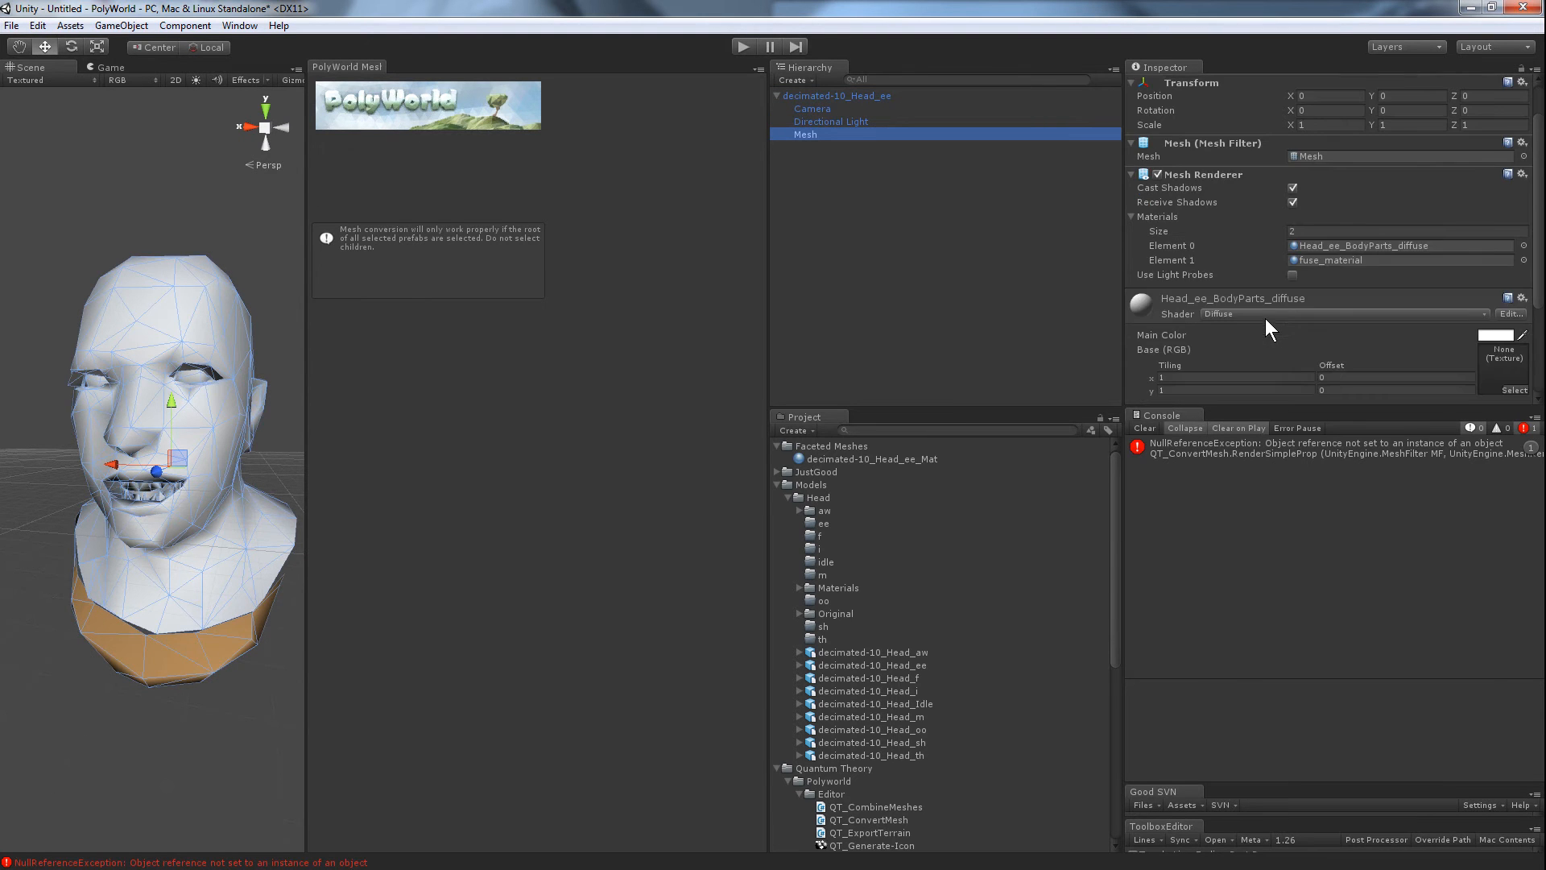
left_click(1332, 245)
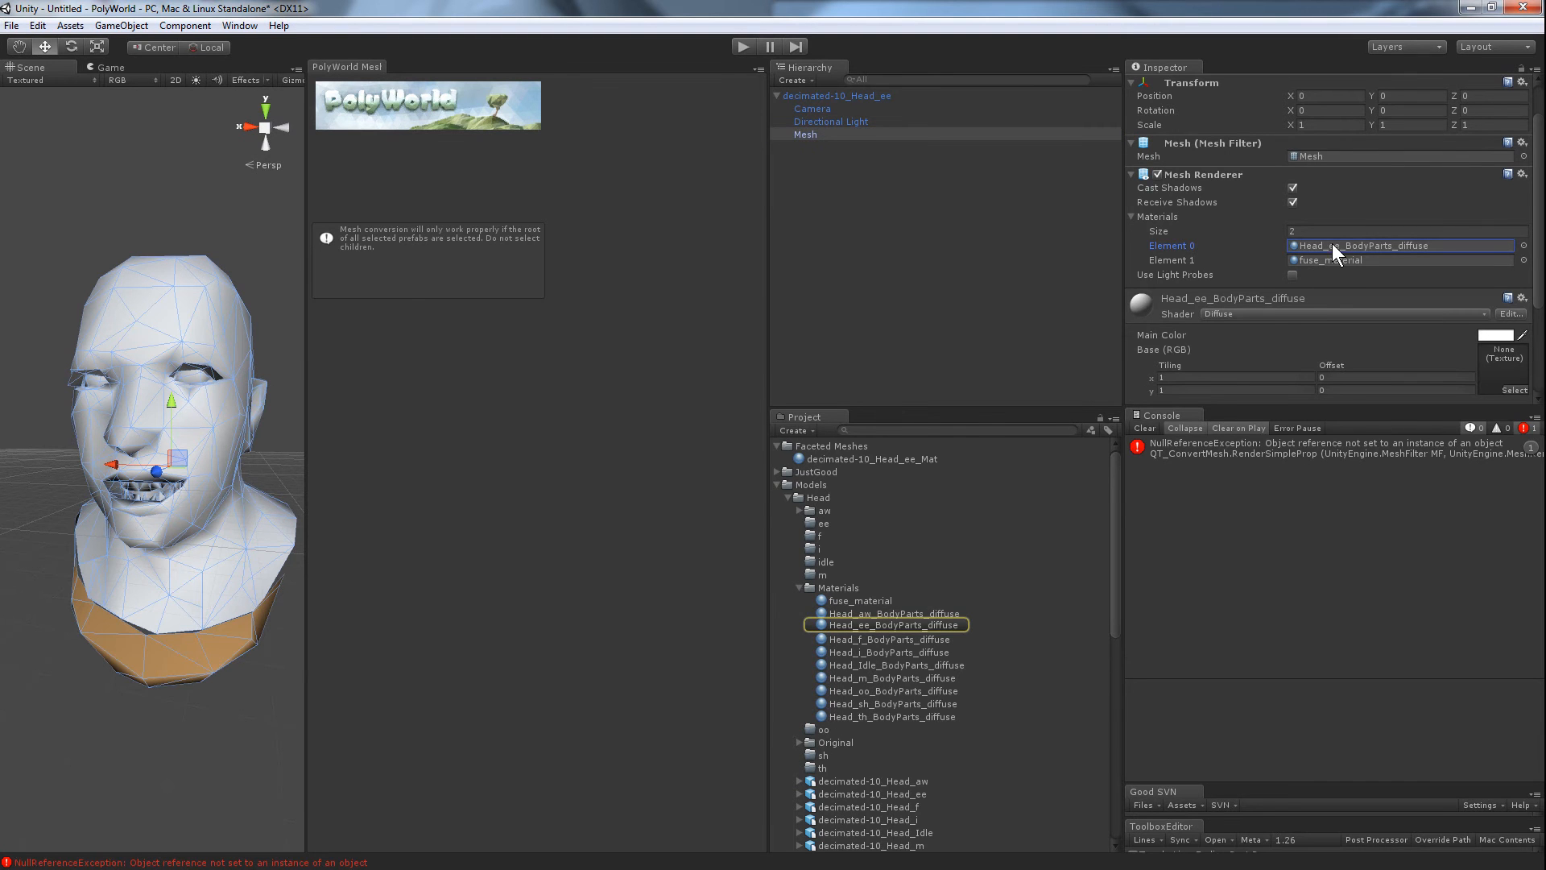
left_click(933, 626)
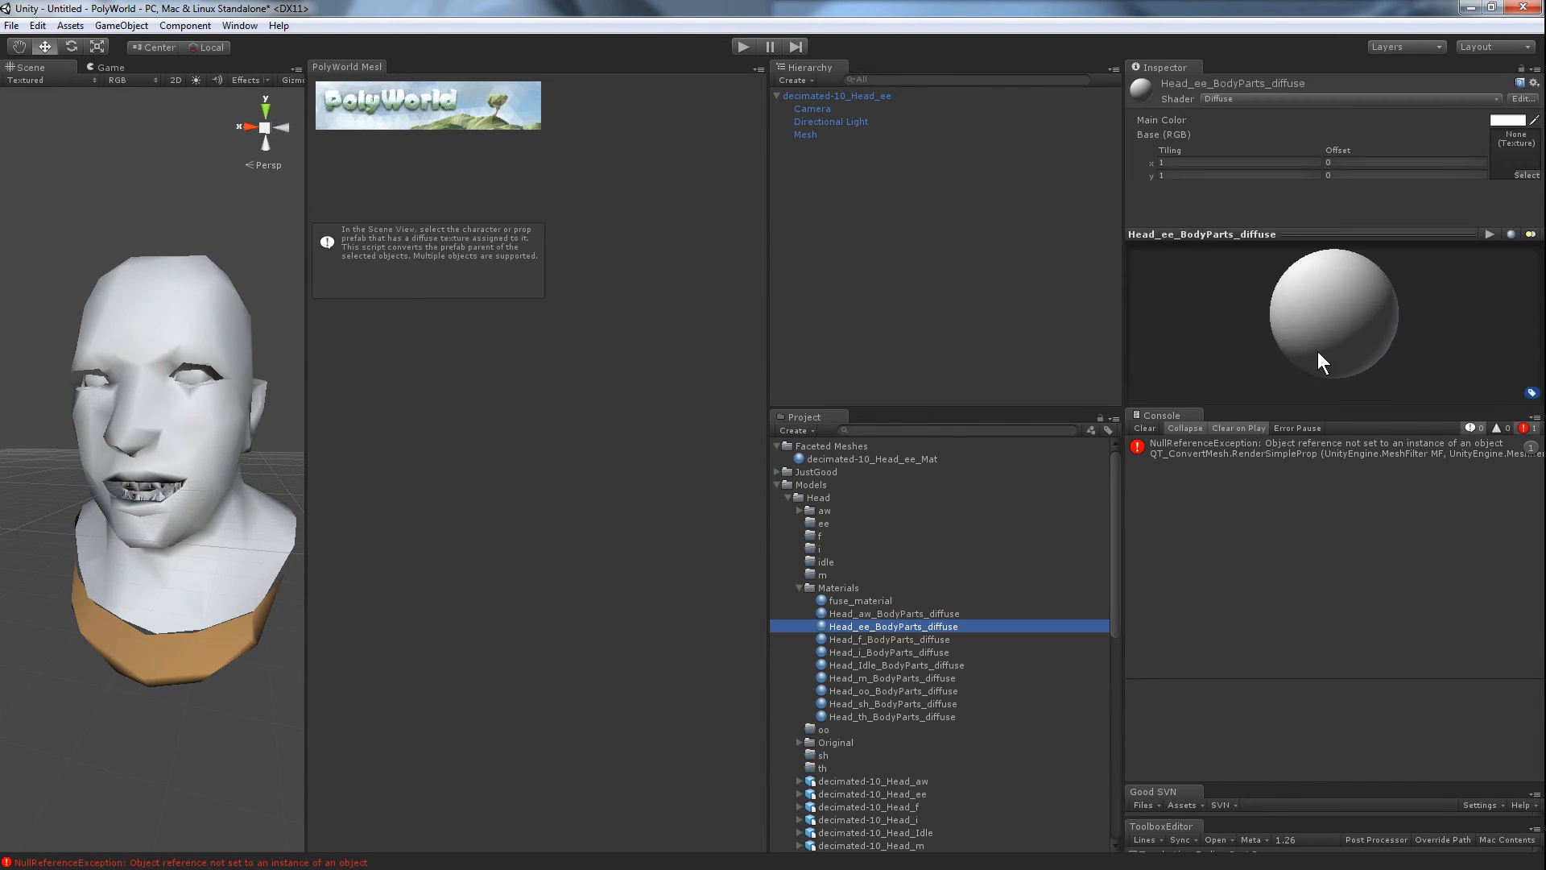
left_click(1522, 176)
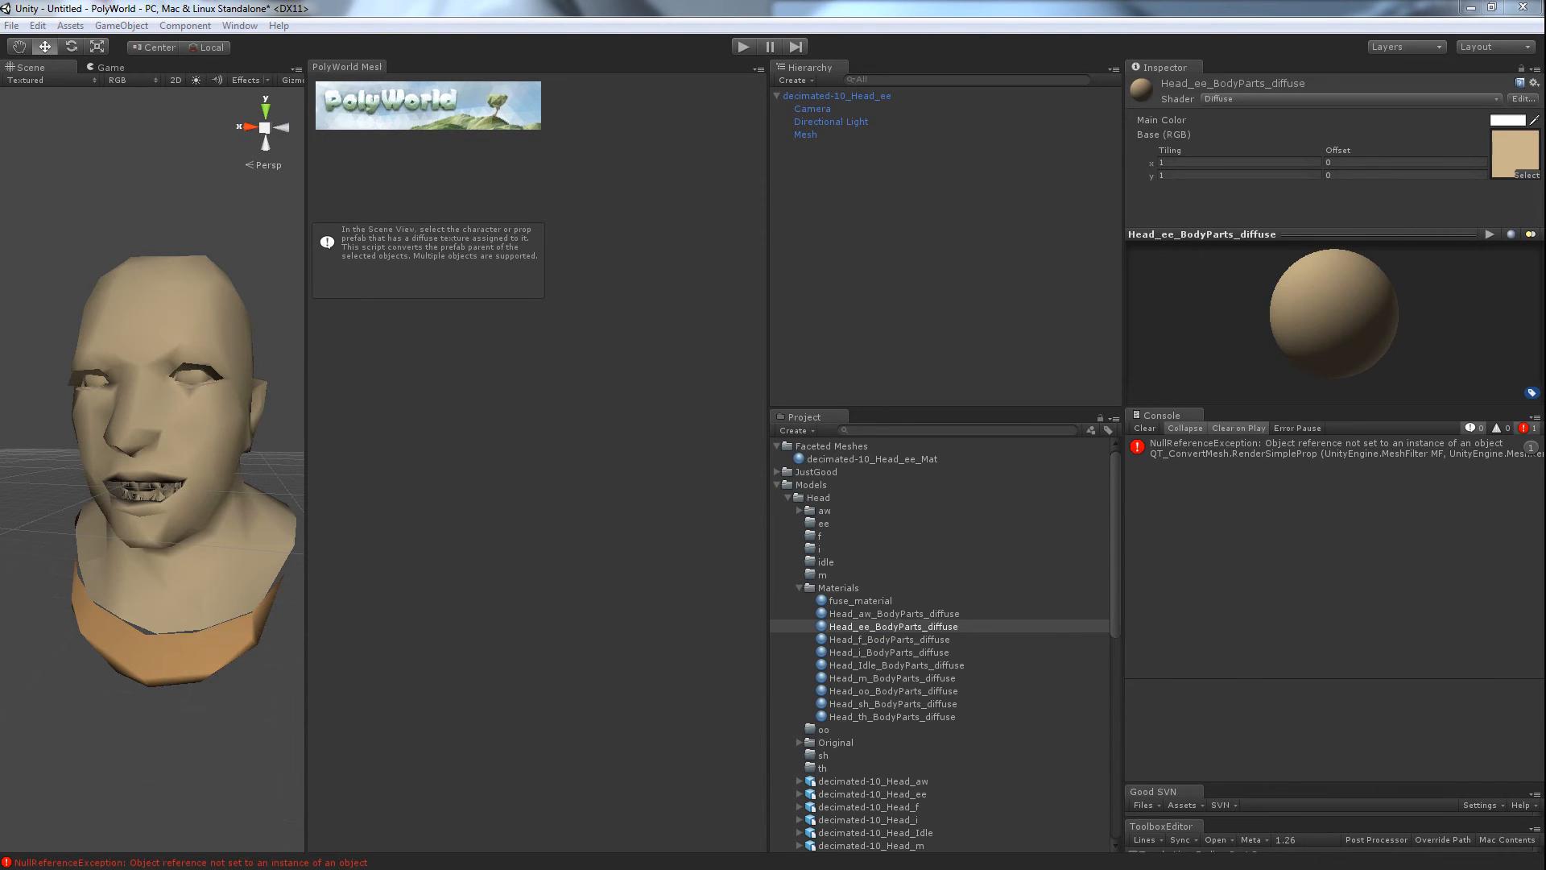
left_click(1456, 95)
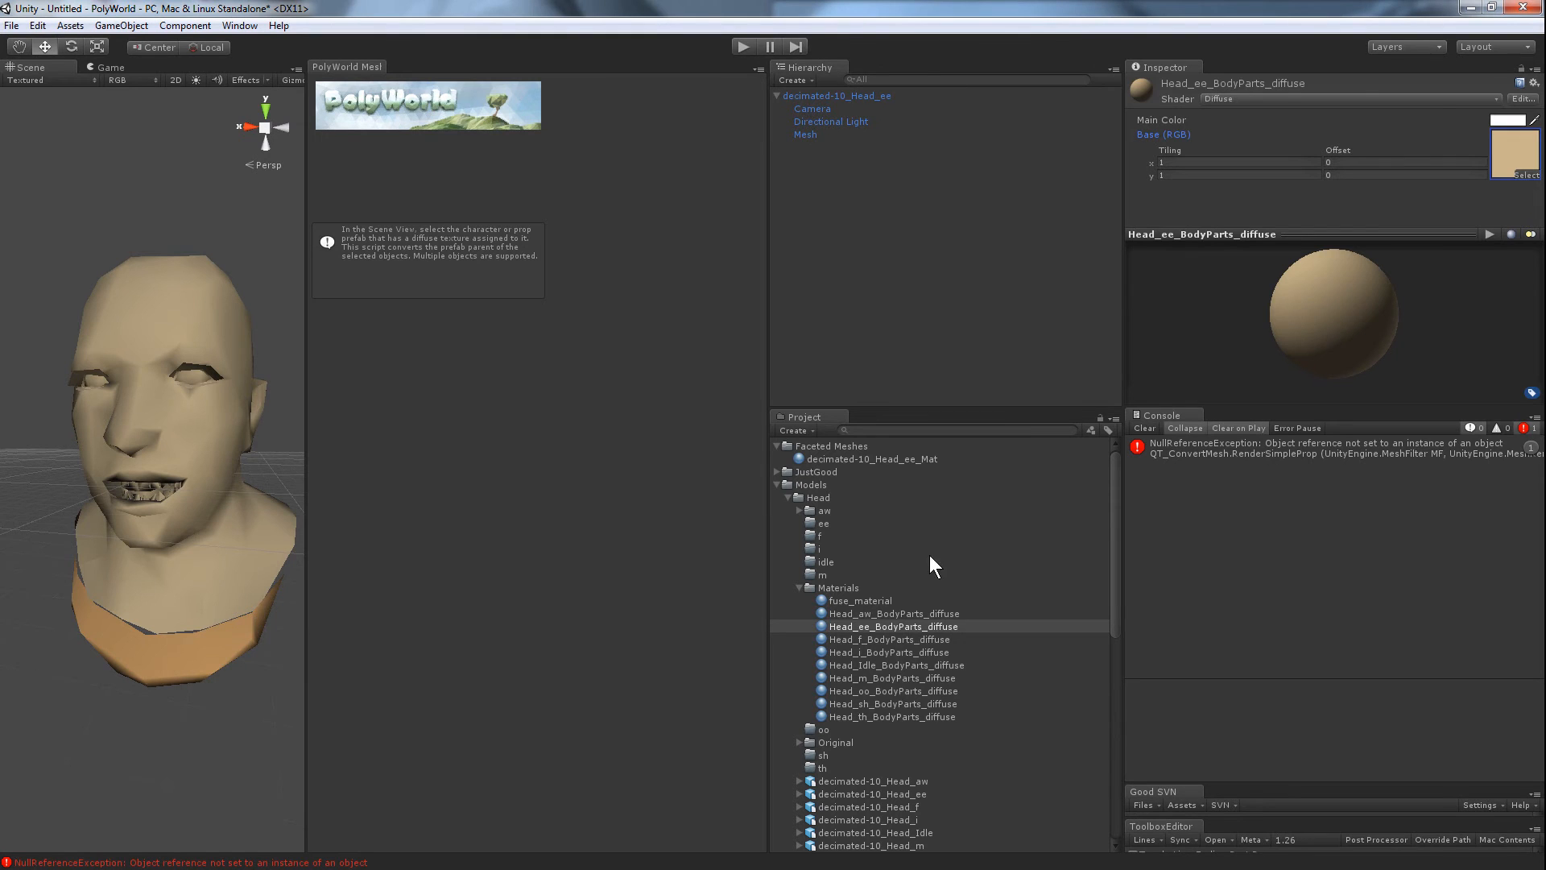
Step: Check the base texture of fuse_material on the Mesh child and the import settings of Swatch_Sand, and clear the console
left_click(832, 134)
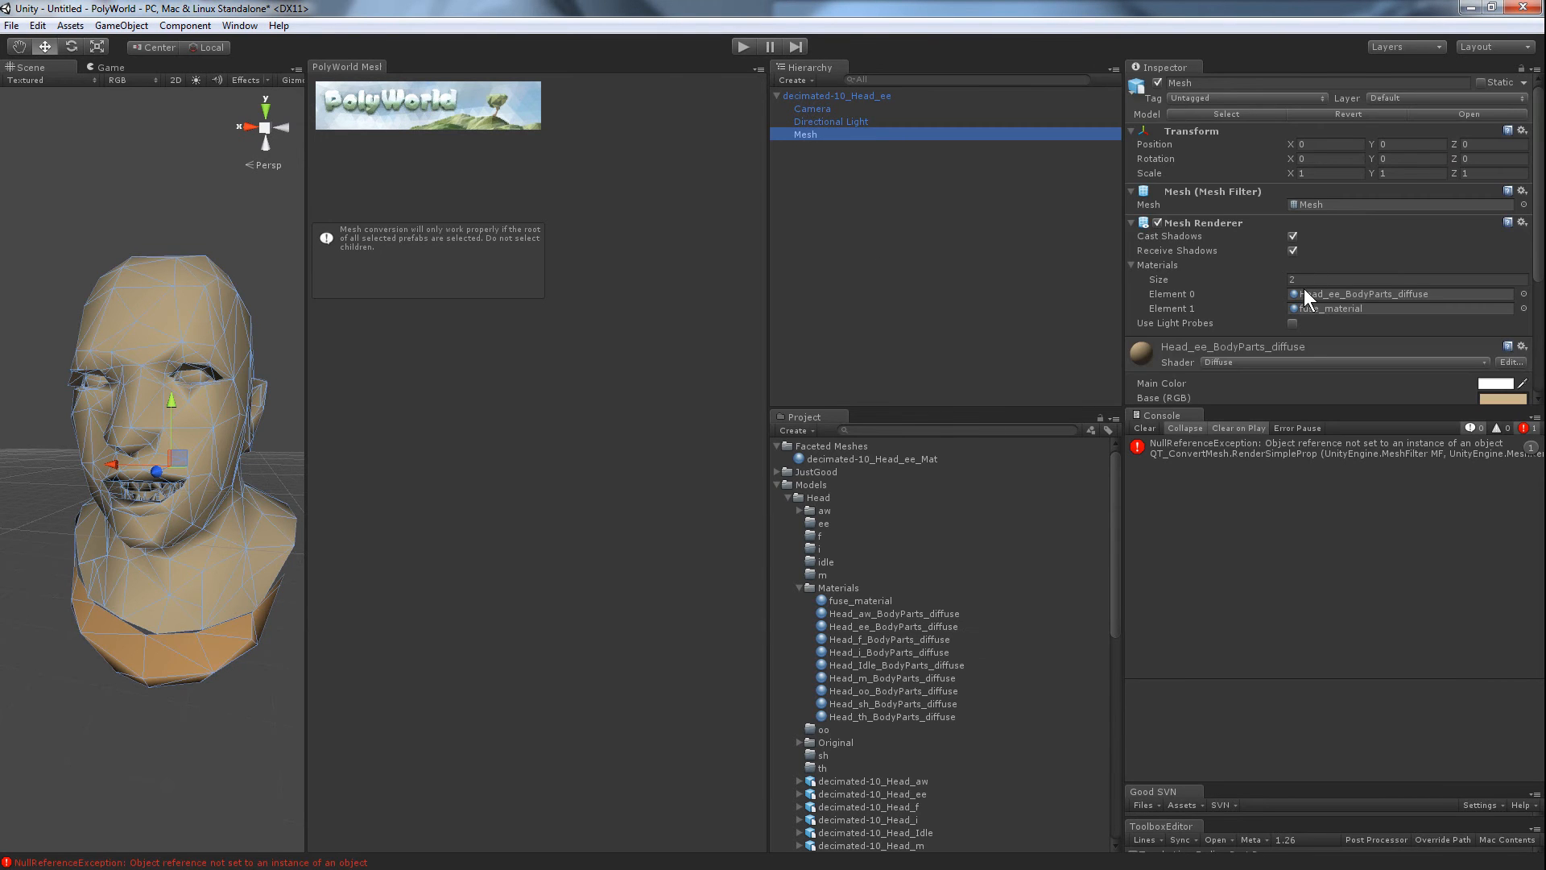
scroll(1305, 294, "down", 3)
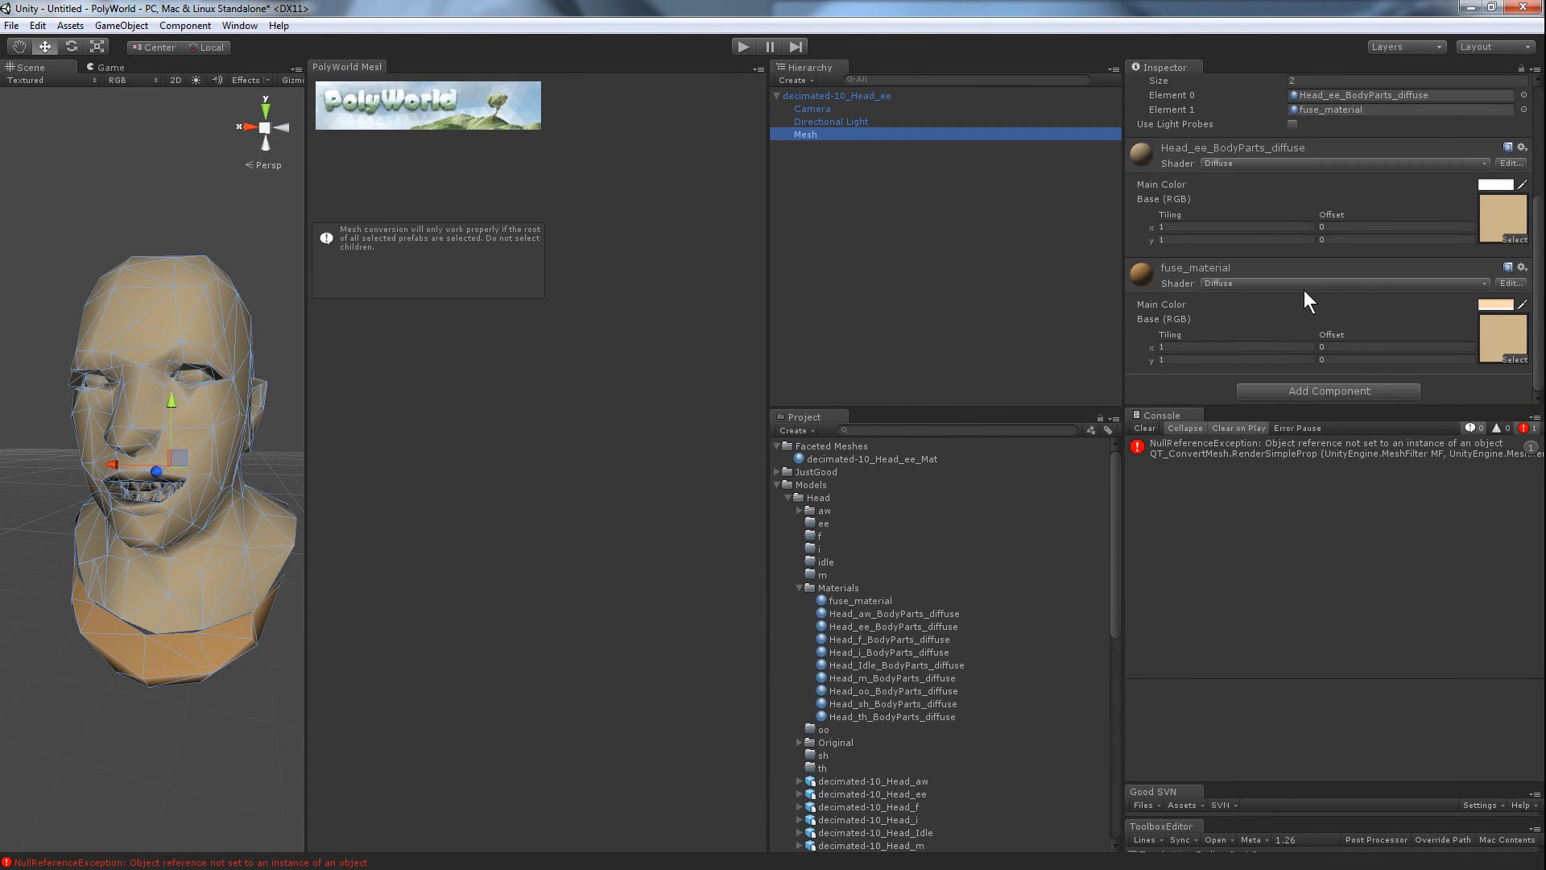
left_click(1497, 342)
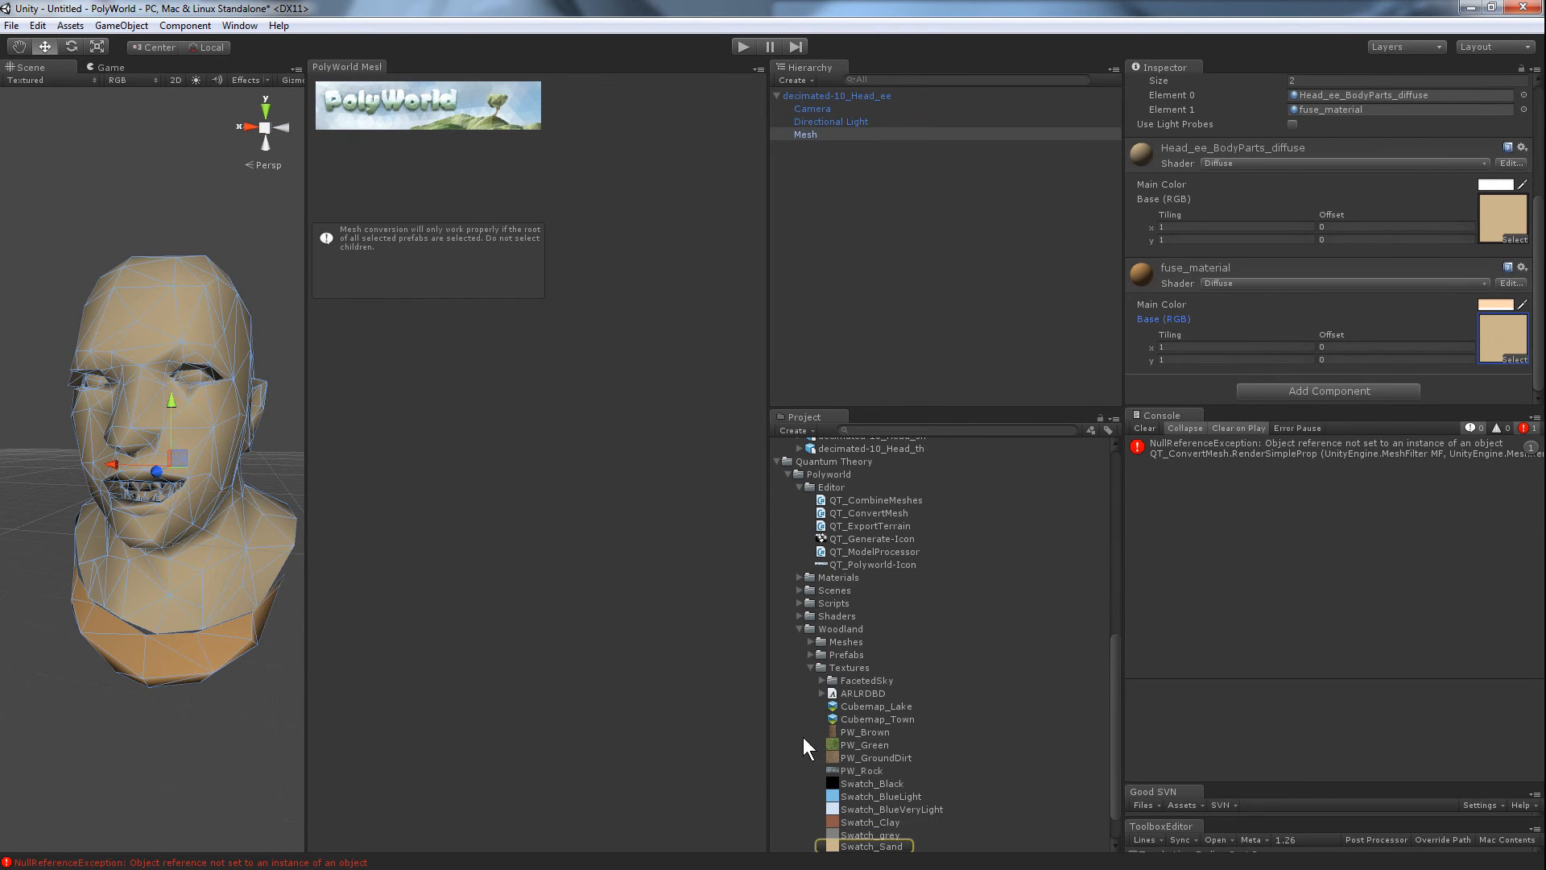
left_click(869, 848)
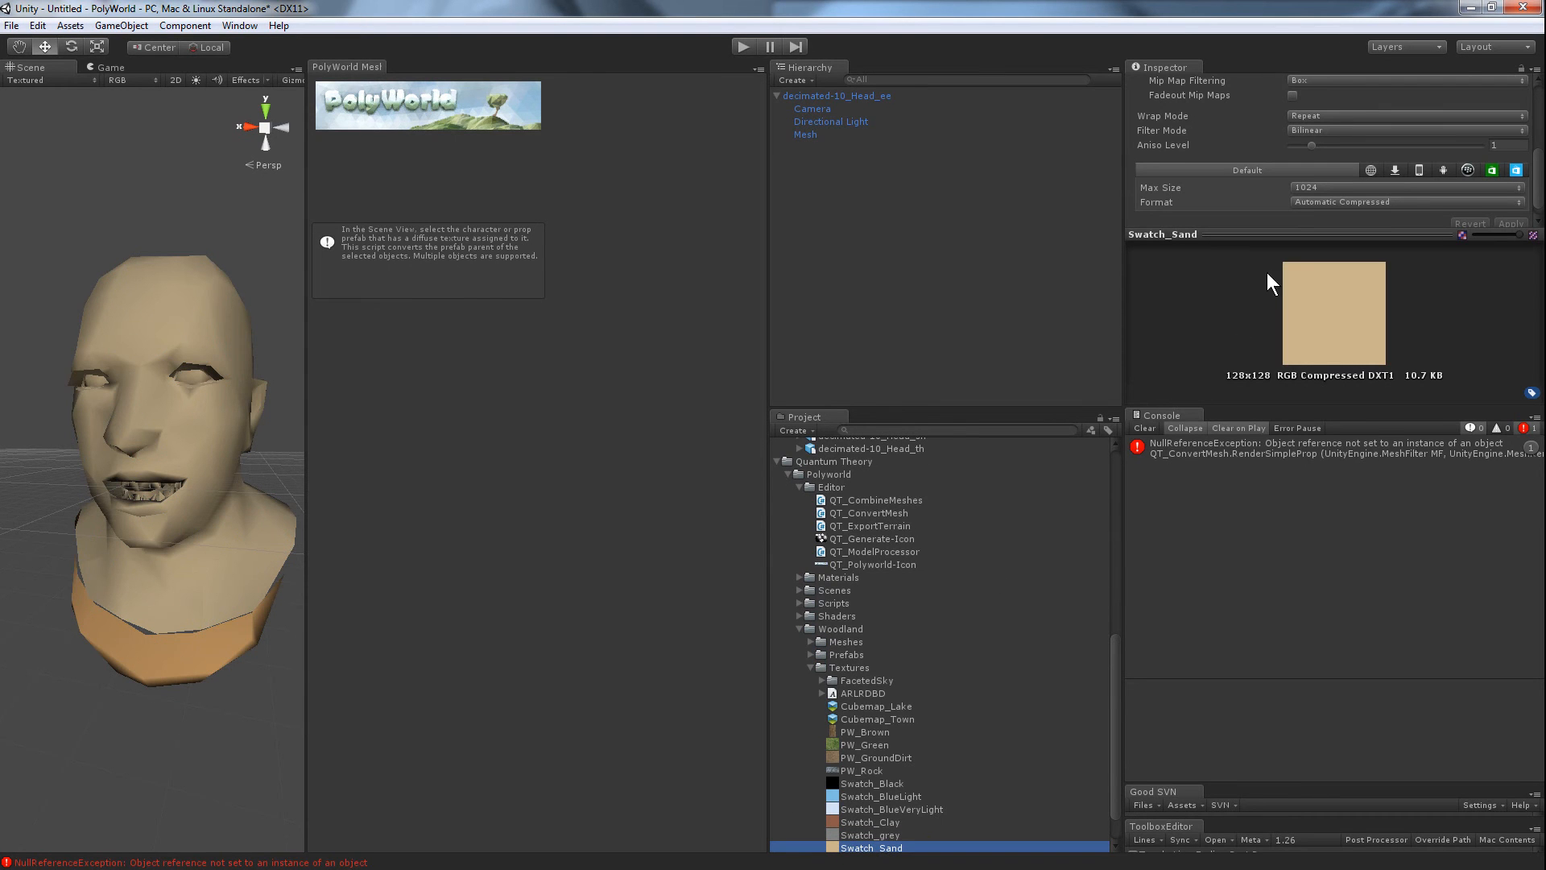
left_click(1142, 428)
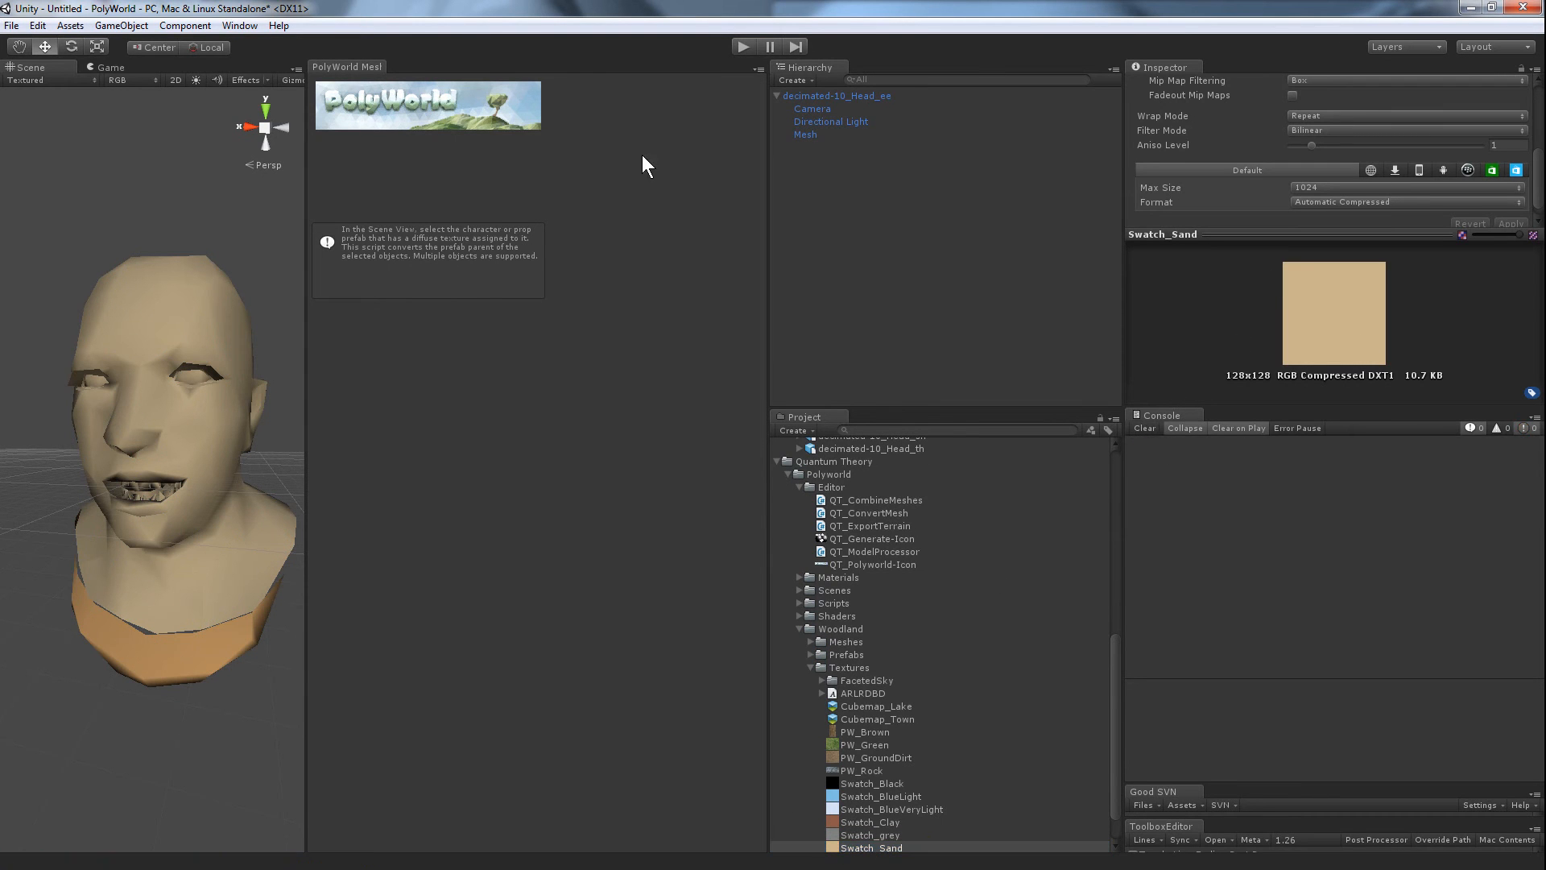
Step: Convert the decimated-10_Head_ee root object to a PolyWorld mesh with Alternate Coloring on and Blur Amount set to Full
left_click(830, 95)
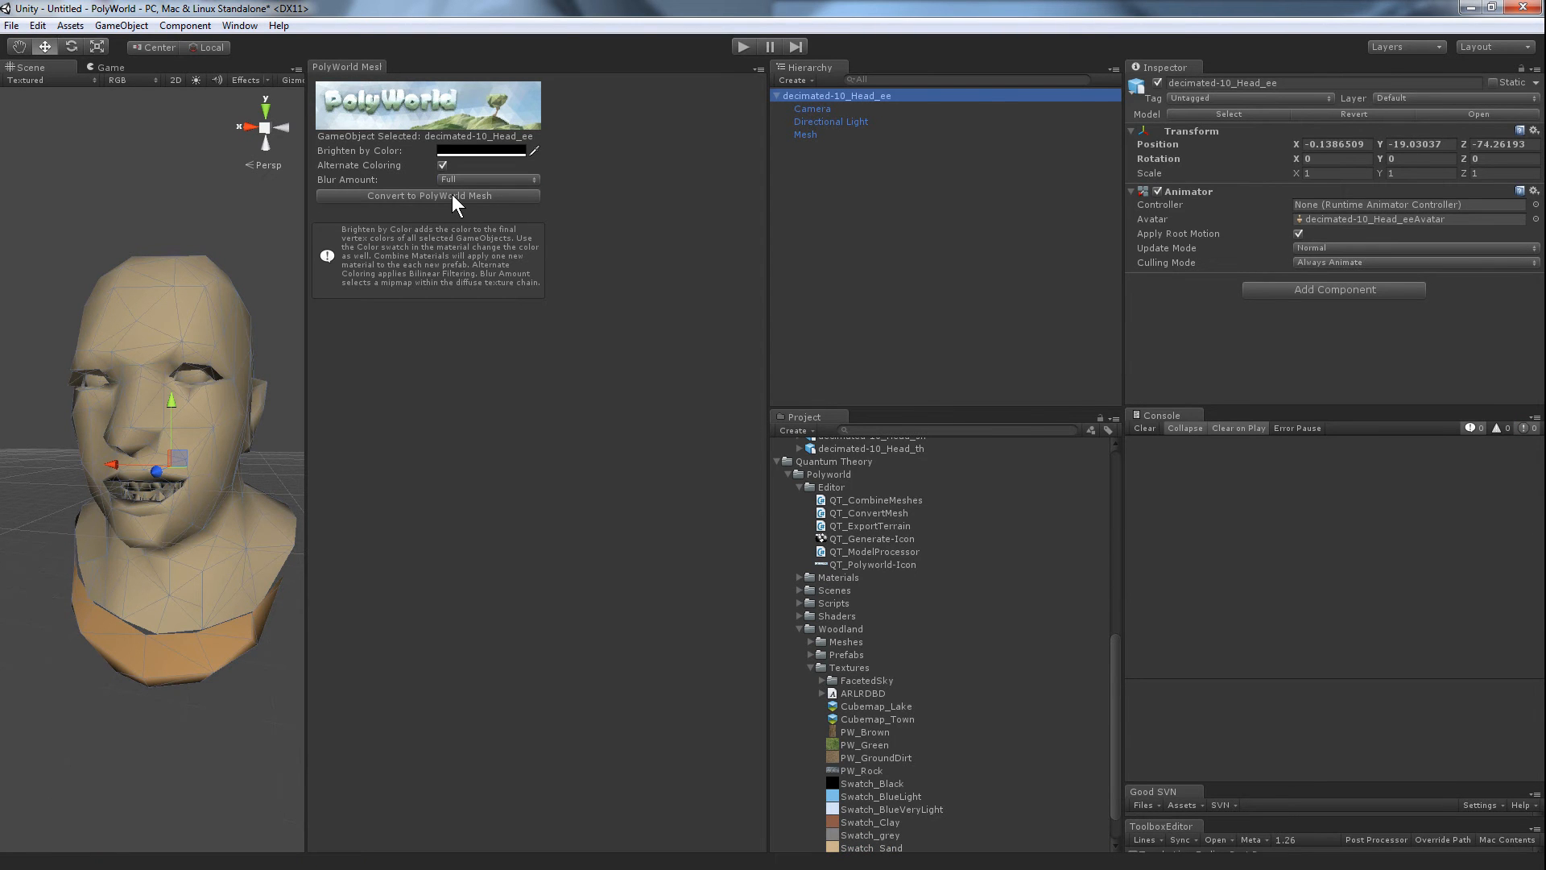
left_click(452, 195)
left_click(847, 472)
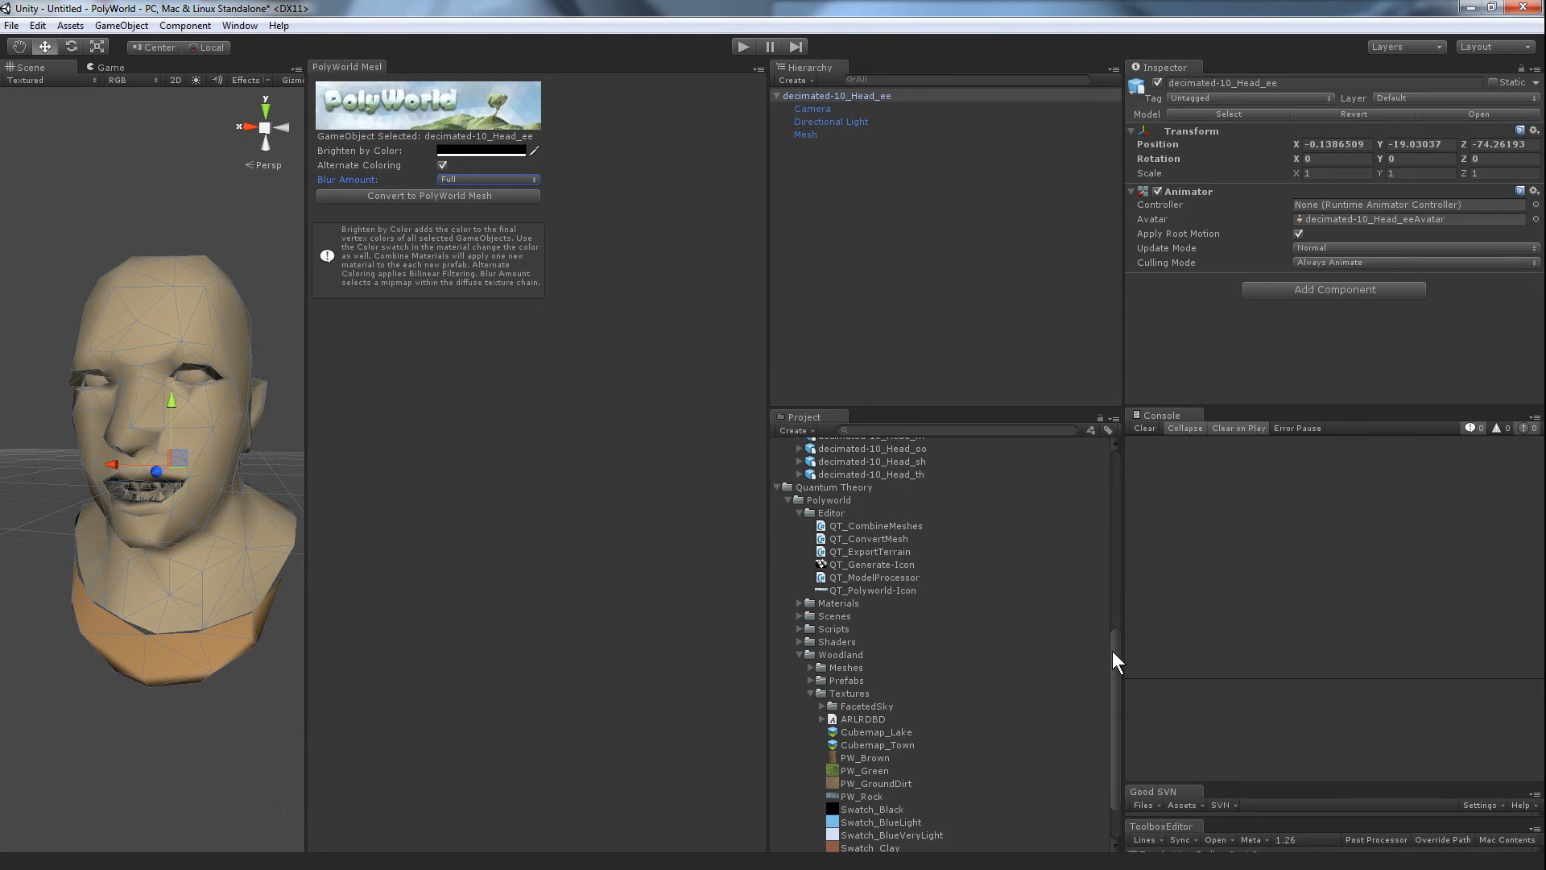
Step: Move the faceted ee prefab, its material and Mesh-Faceted from Faceted Meshes into the Models/Head/ee folder and collapse that folder
left_click_drag(1116, 652, 1094, 431)
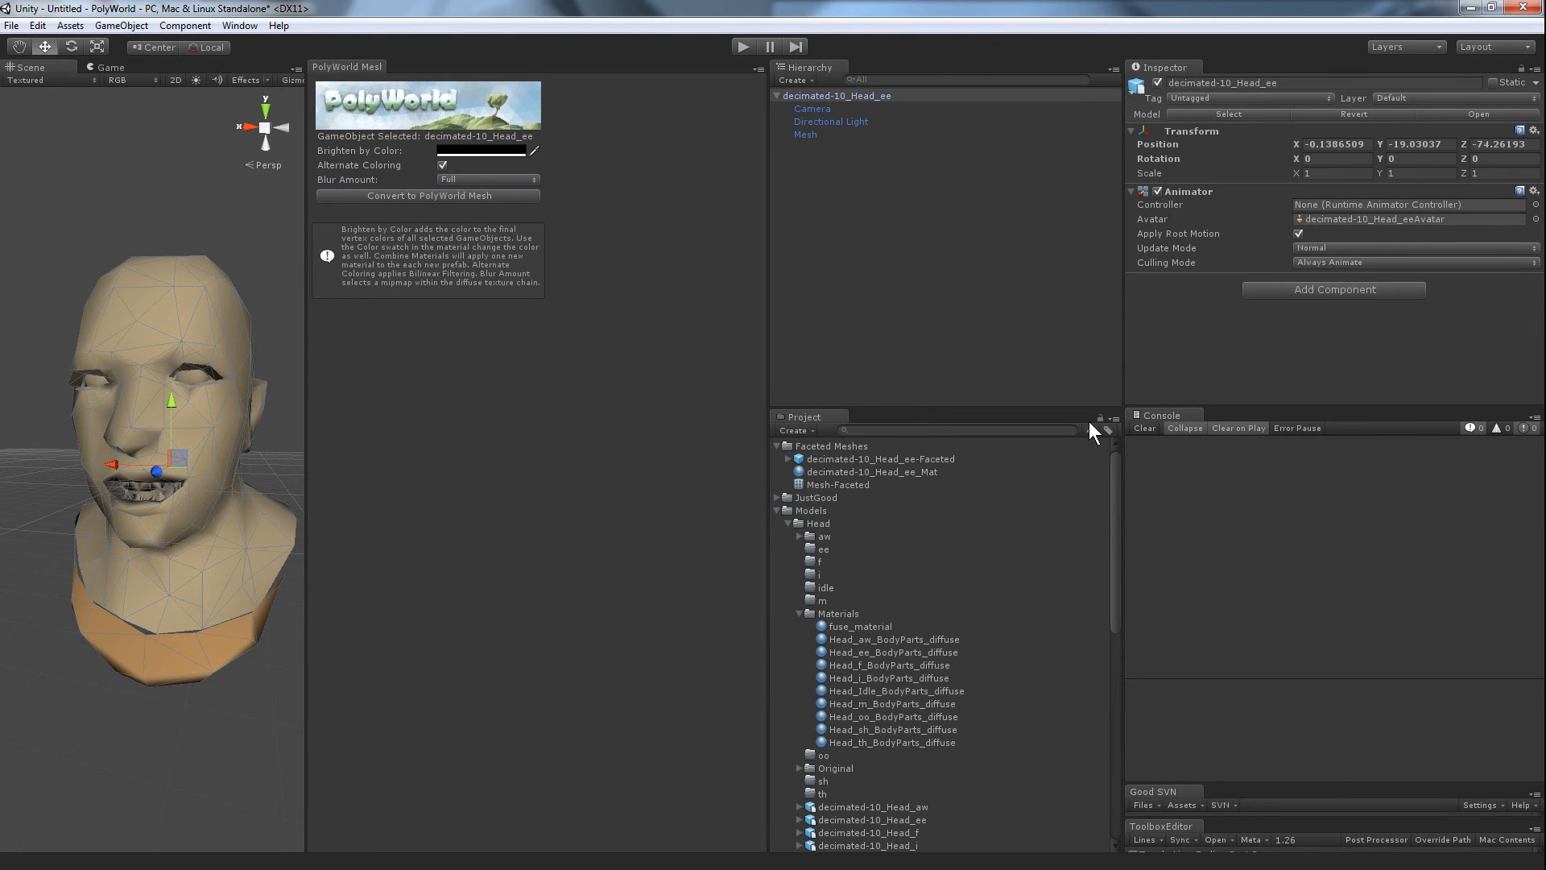
left_click(817, 457)
left_click(824, 481, "shift")
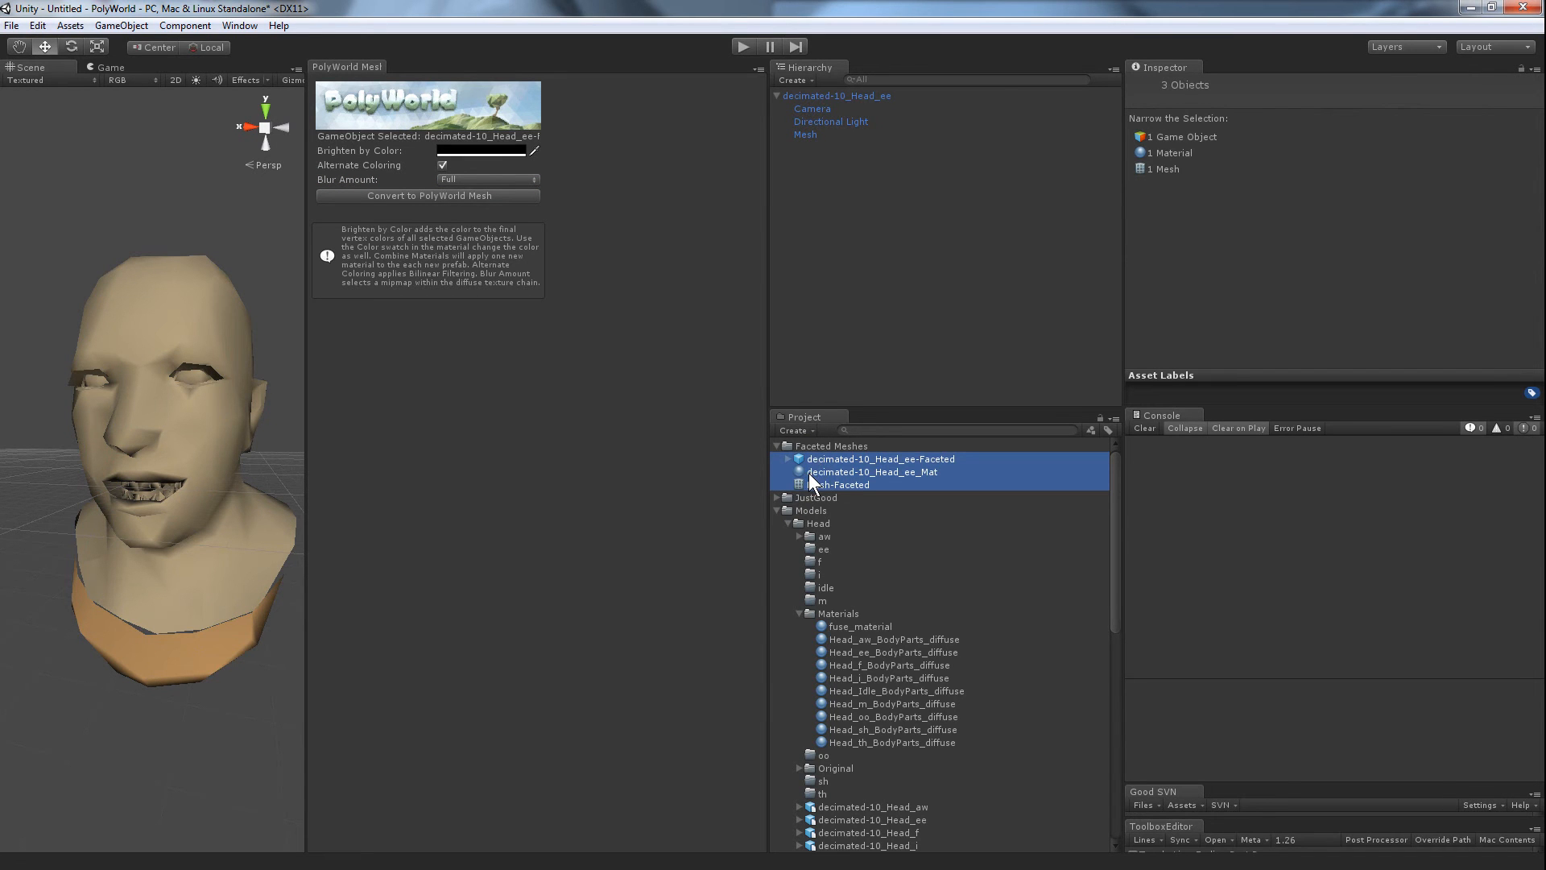
left_click_drag(814, 474, 843, 547)
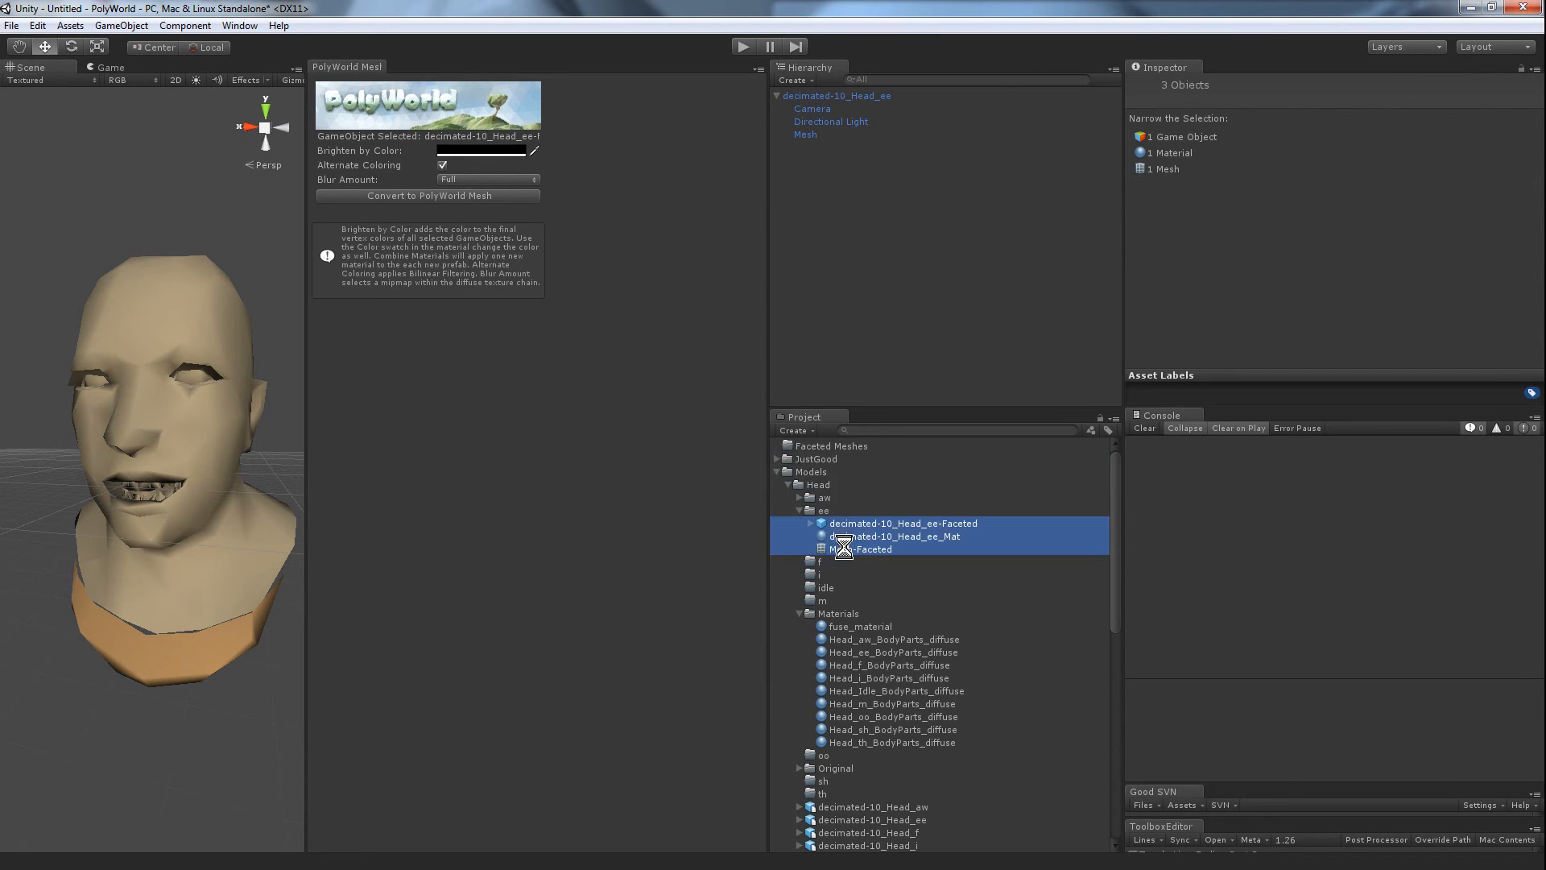
left_click(799, 510)
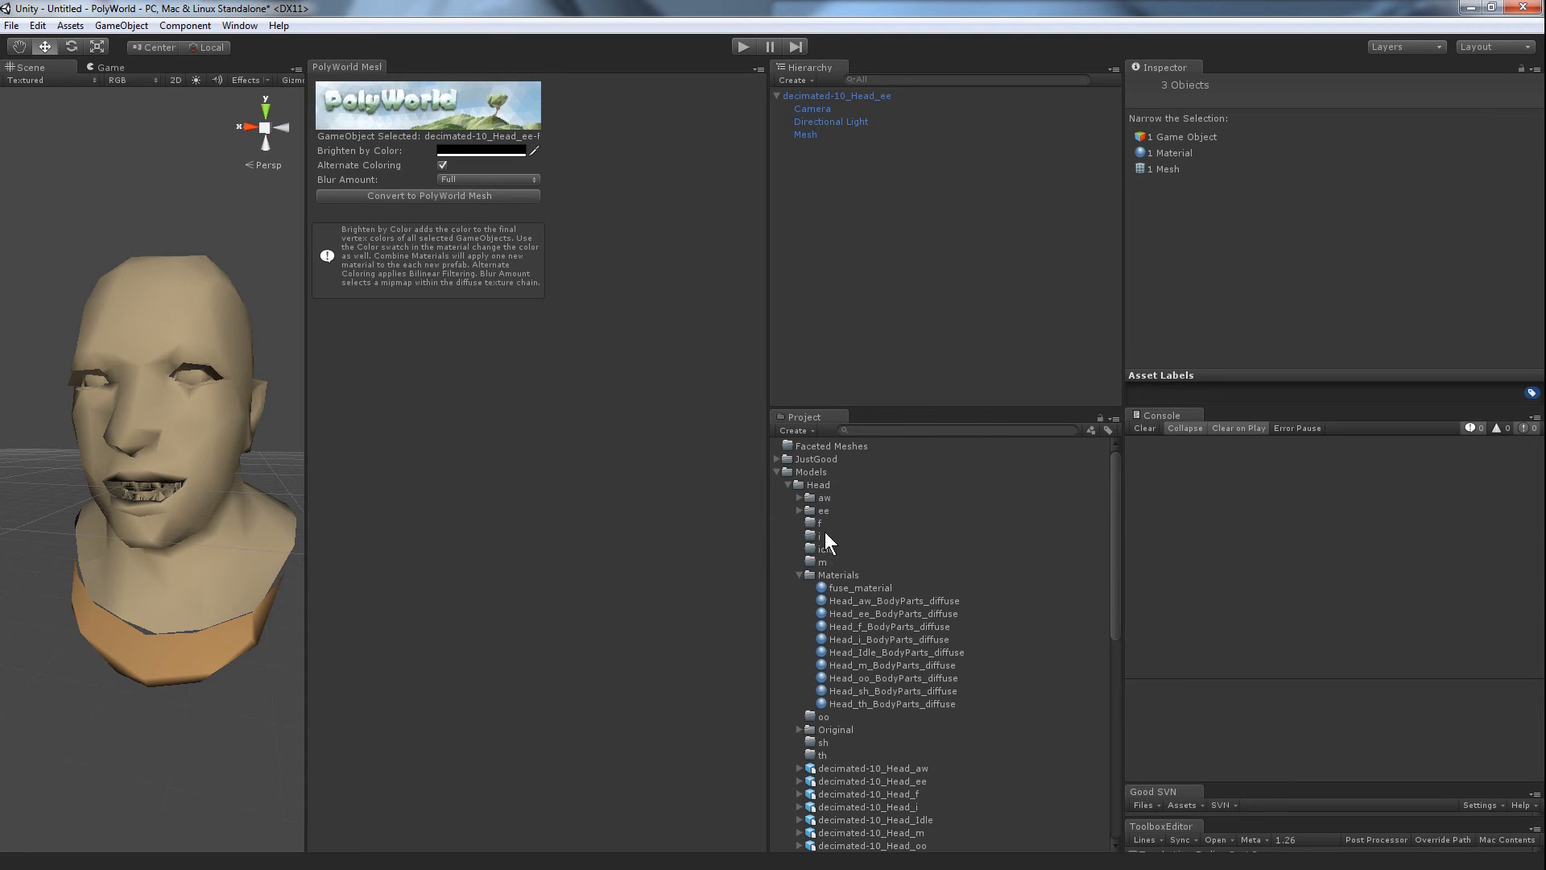
Step: Remove the decimated-10_Head_ee object from the scene and add the decimated-10_Head_f model to the hierarchy
left_click(823, 524)
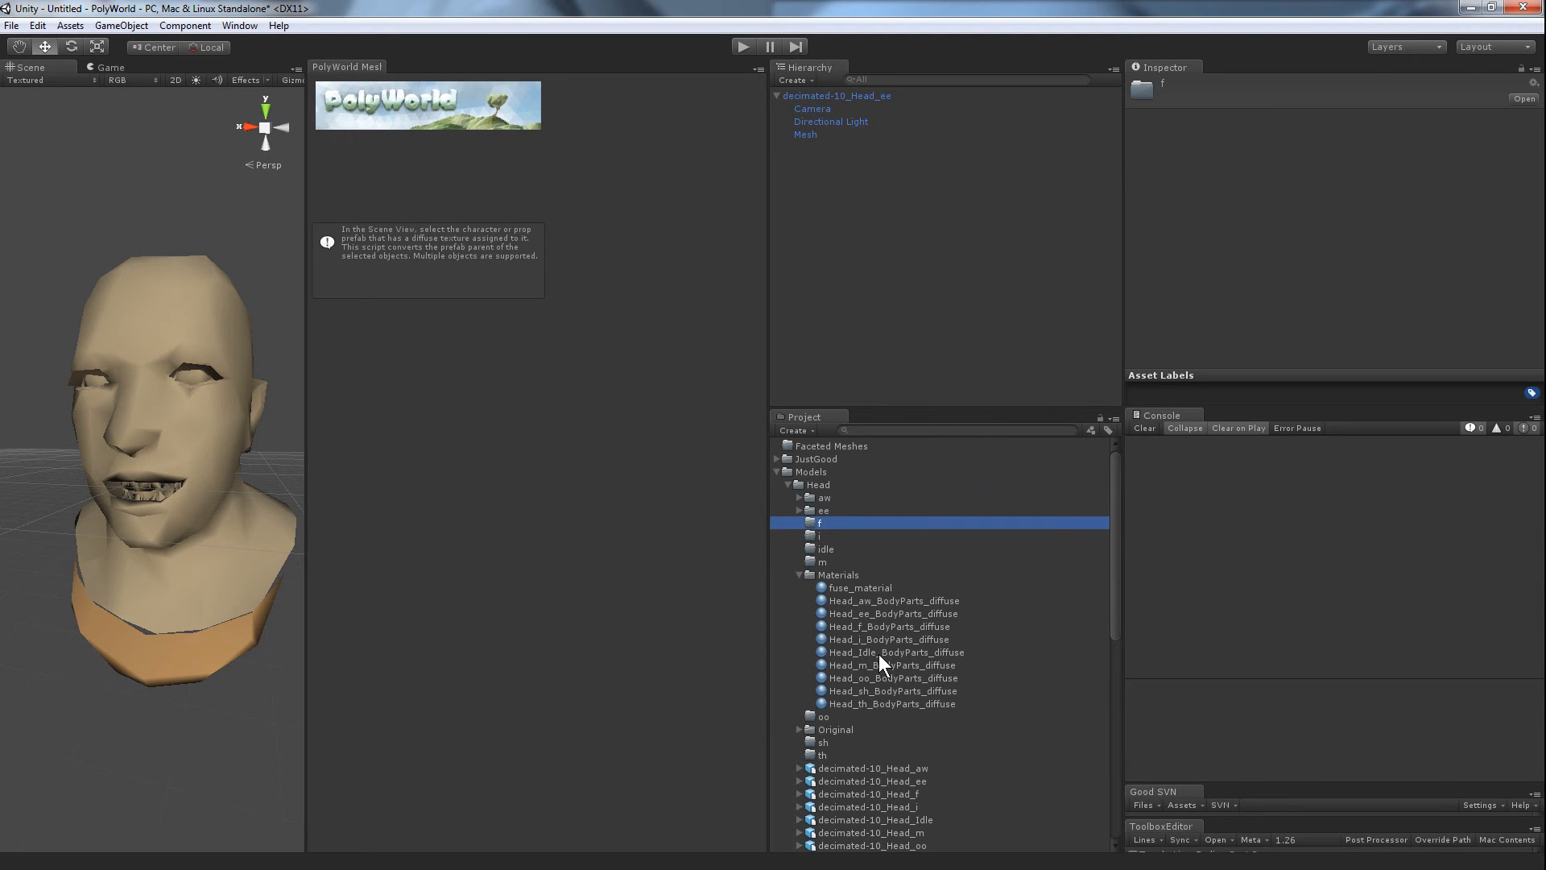
left_click_drag(871, 630, 843, 276)
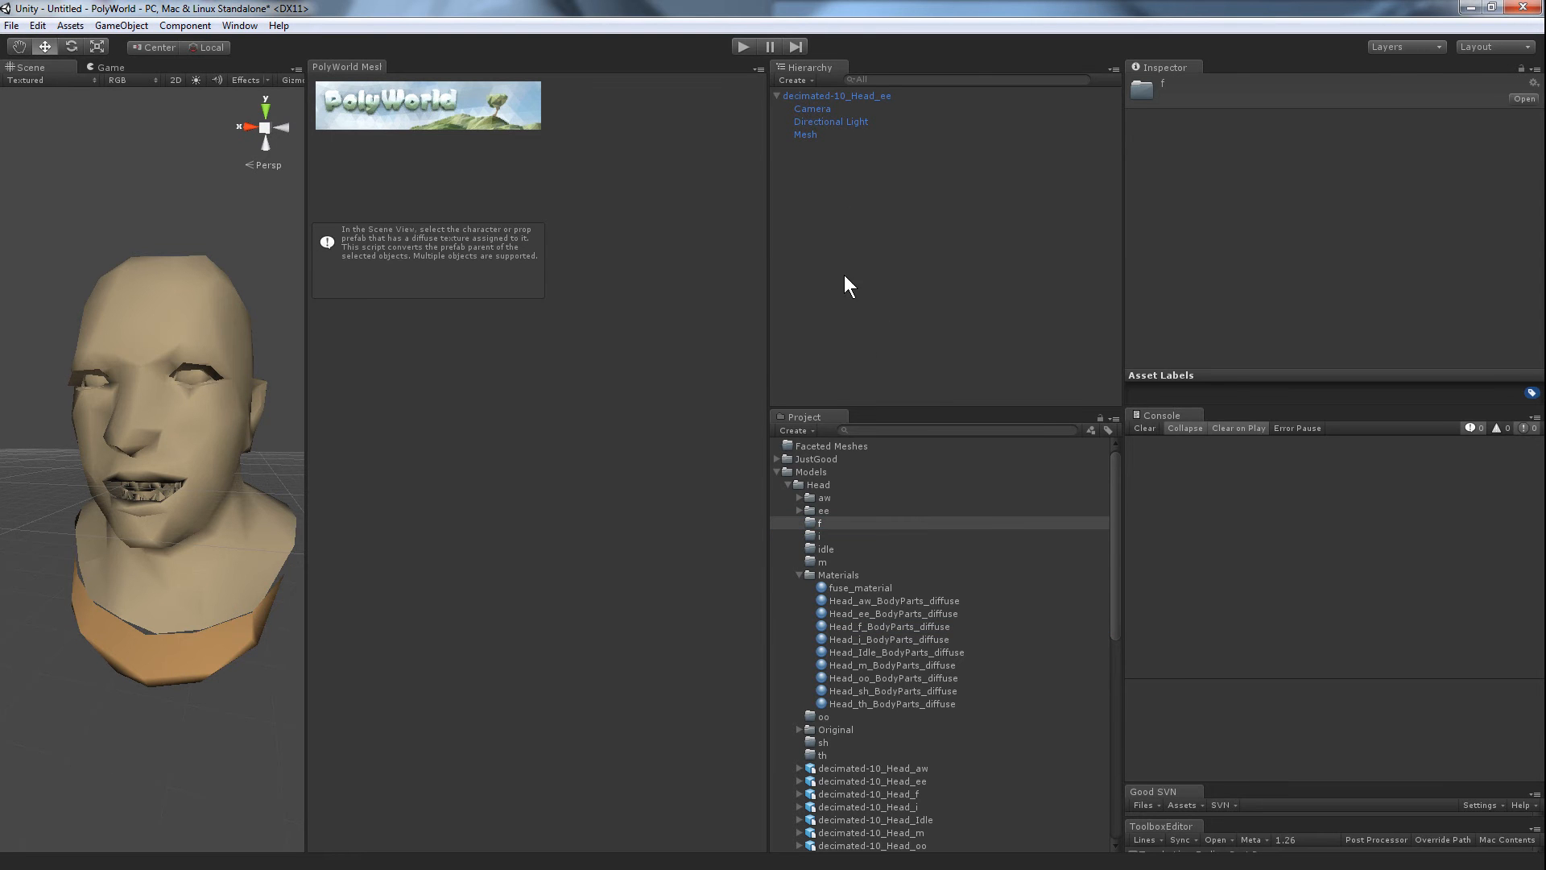
left_click(814, 95)
key("Delete")
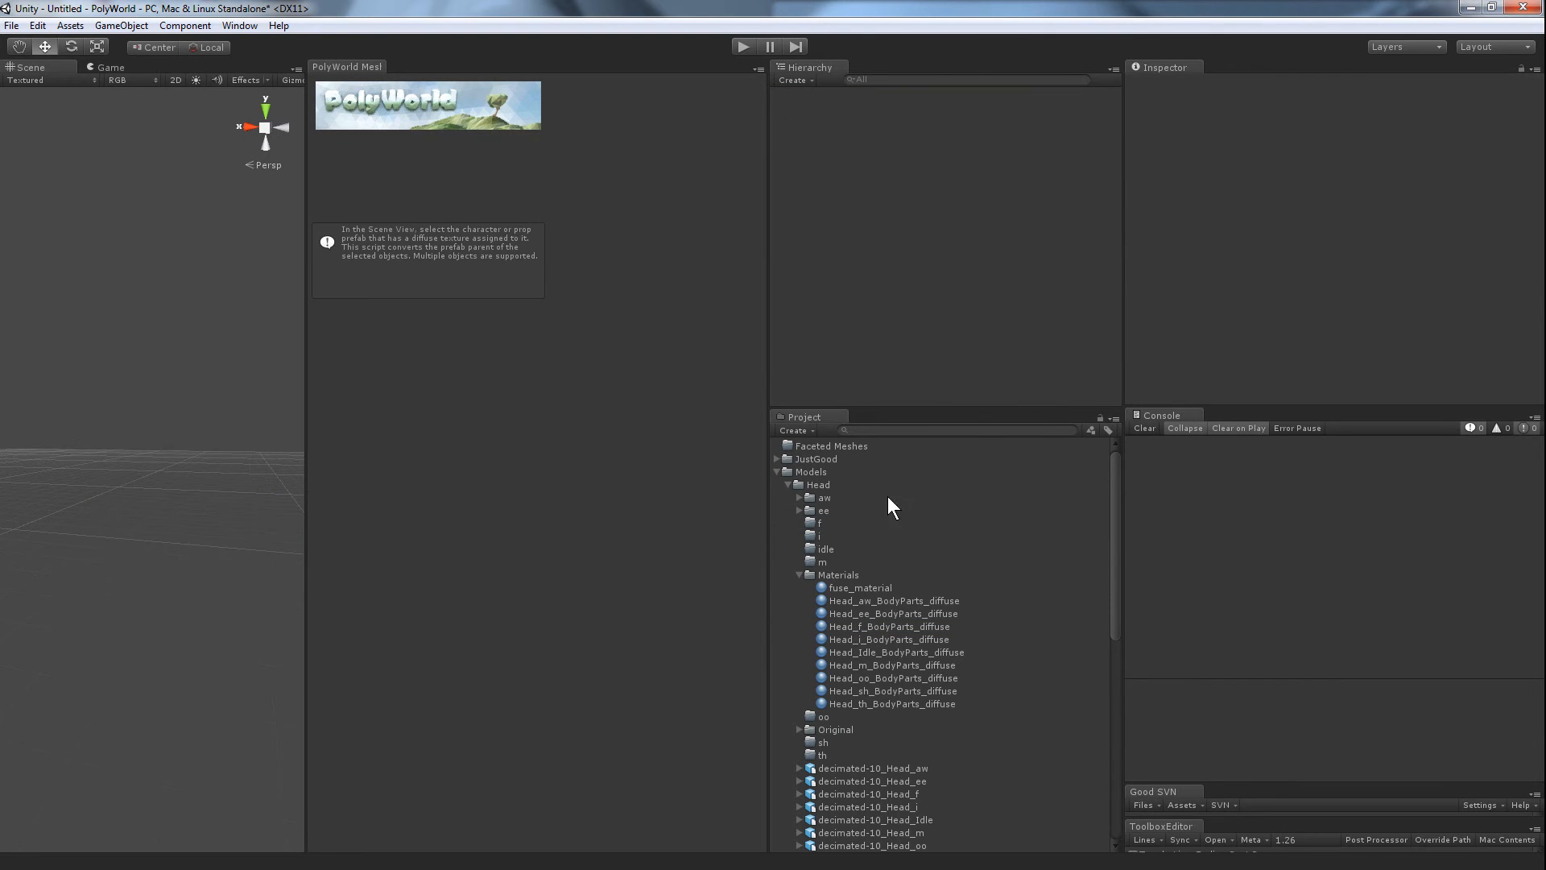
left_click_drag(872, 795, 846, 147)
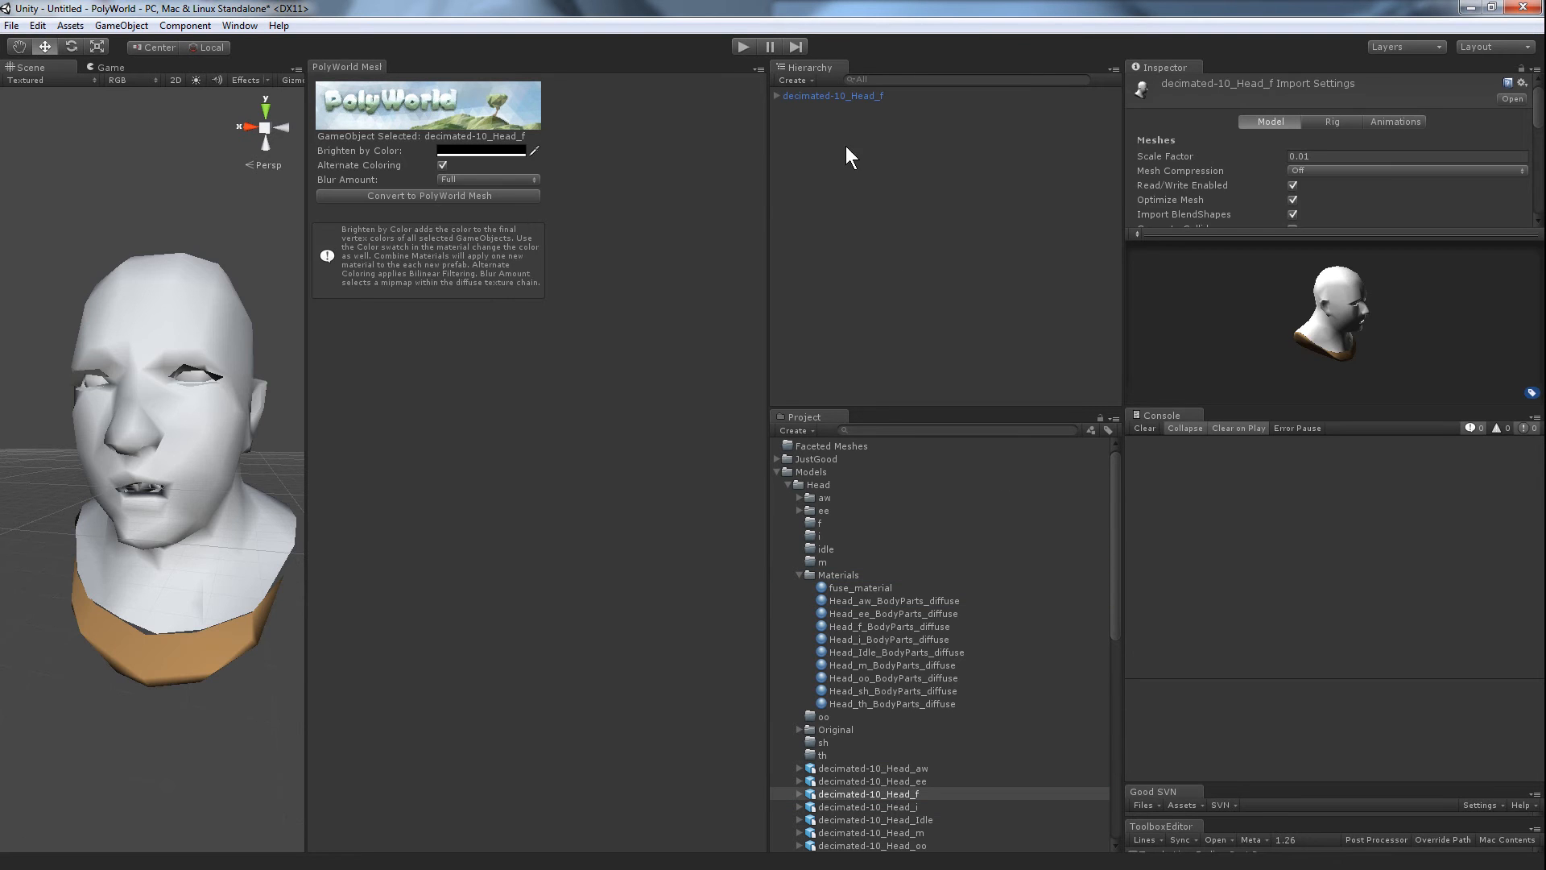
Step: Assign the Swatch_Sand texture as the base of Head_f_BodyParts_diffuse, the first material on the f head's Mesh child
left_click(835, 97)
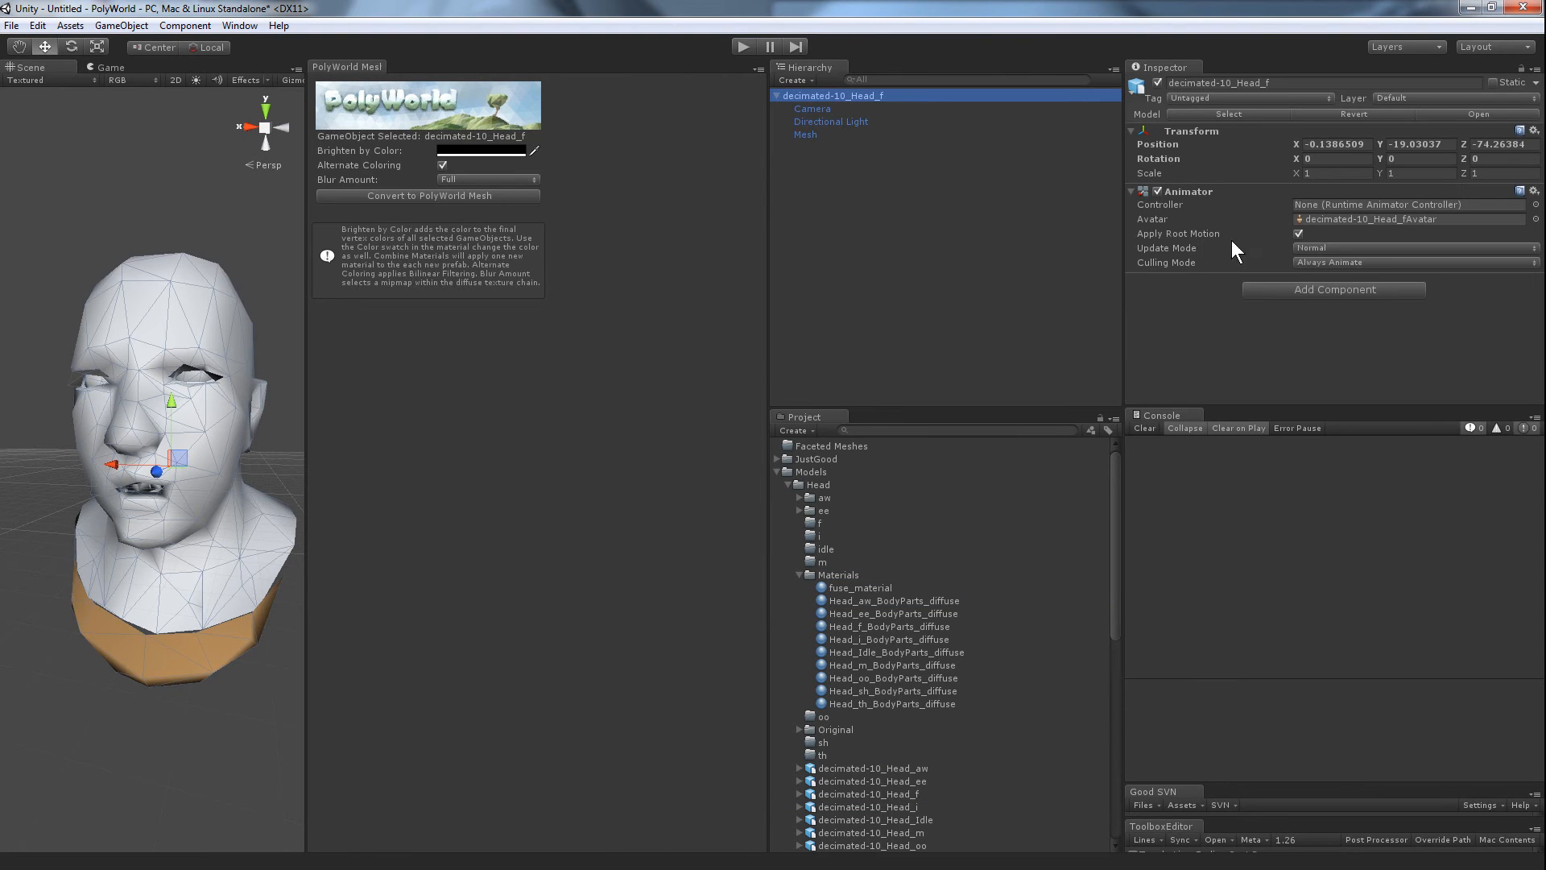
key("Down")
key("Down")
key("Down")
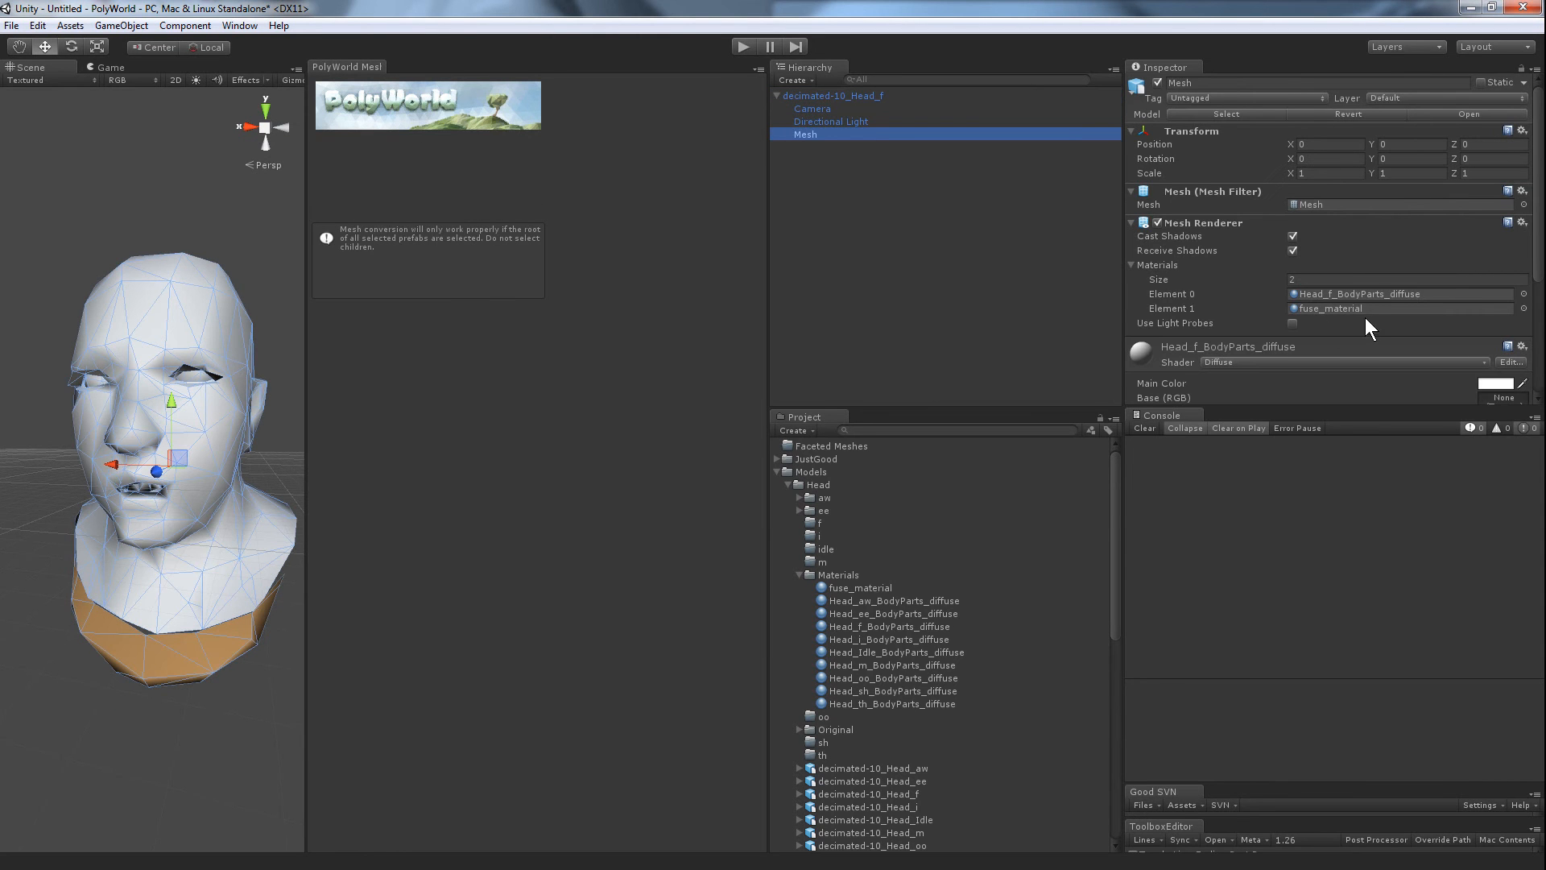
left_click(1364, 293)
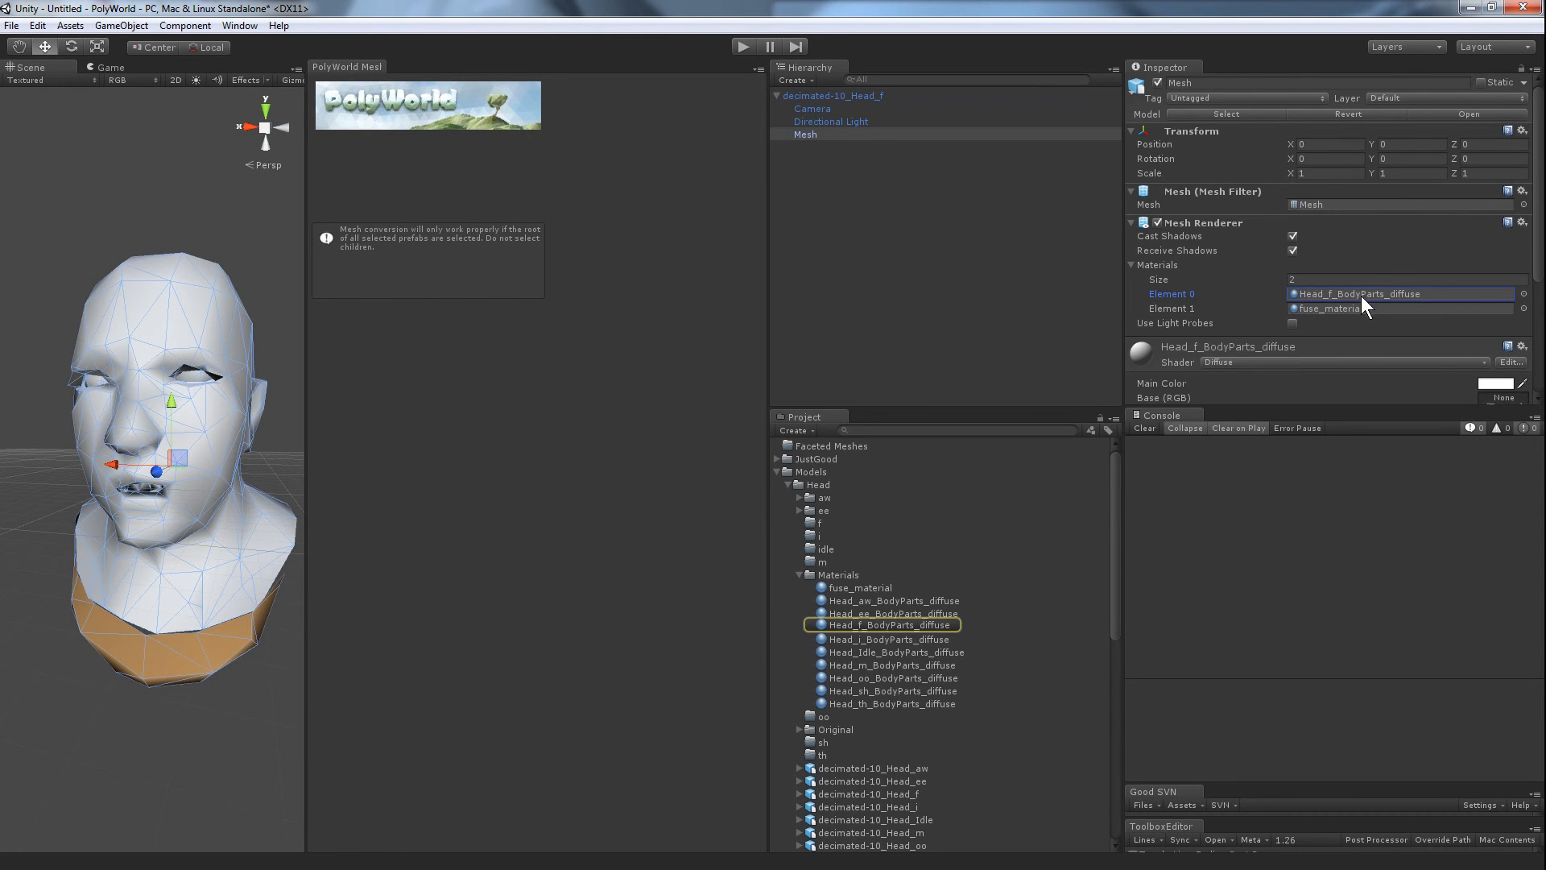
left_click(928, 625)
left_click(1525, 176)
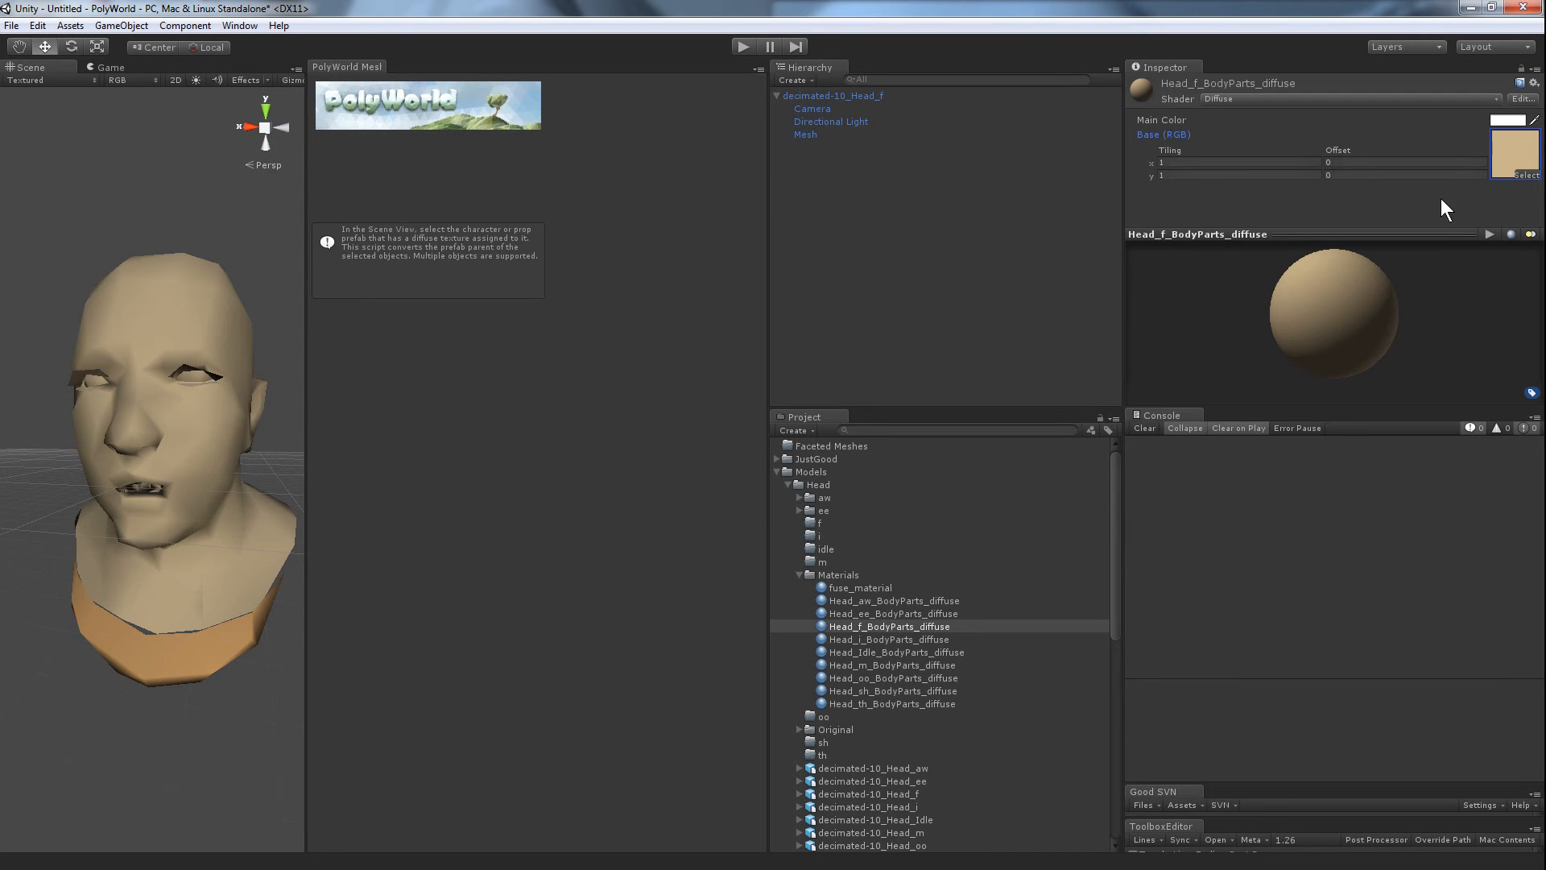
Step: Check which base texture fuse_material uses on the Mesh child of decimated-10_Head_f, locating it in the project
left_click(844, 132)
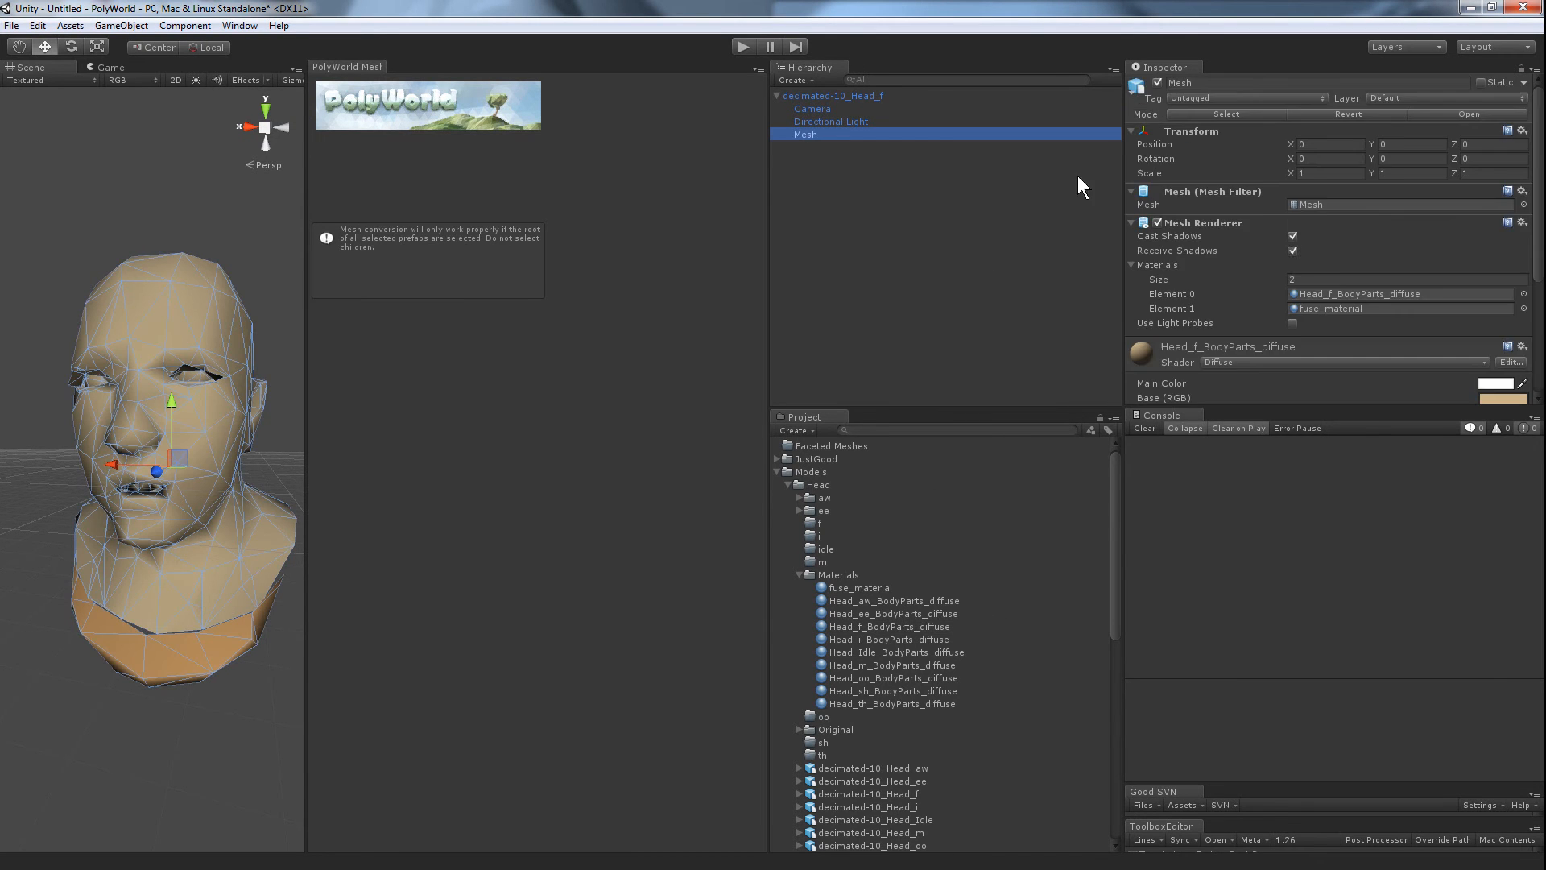
scroll(1298, 263, "down", 5)
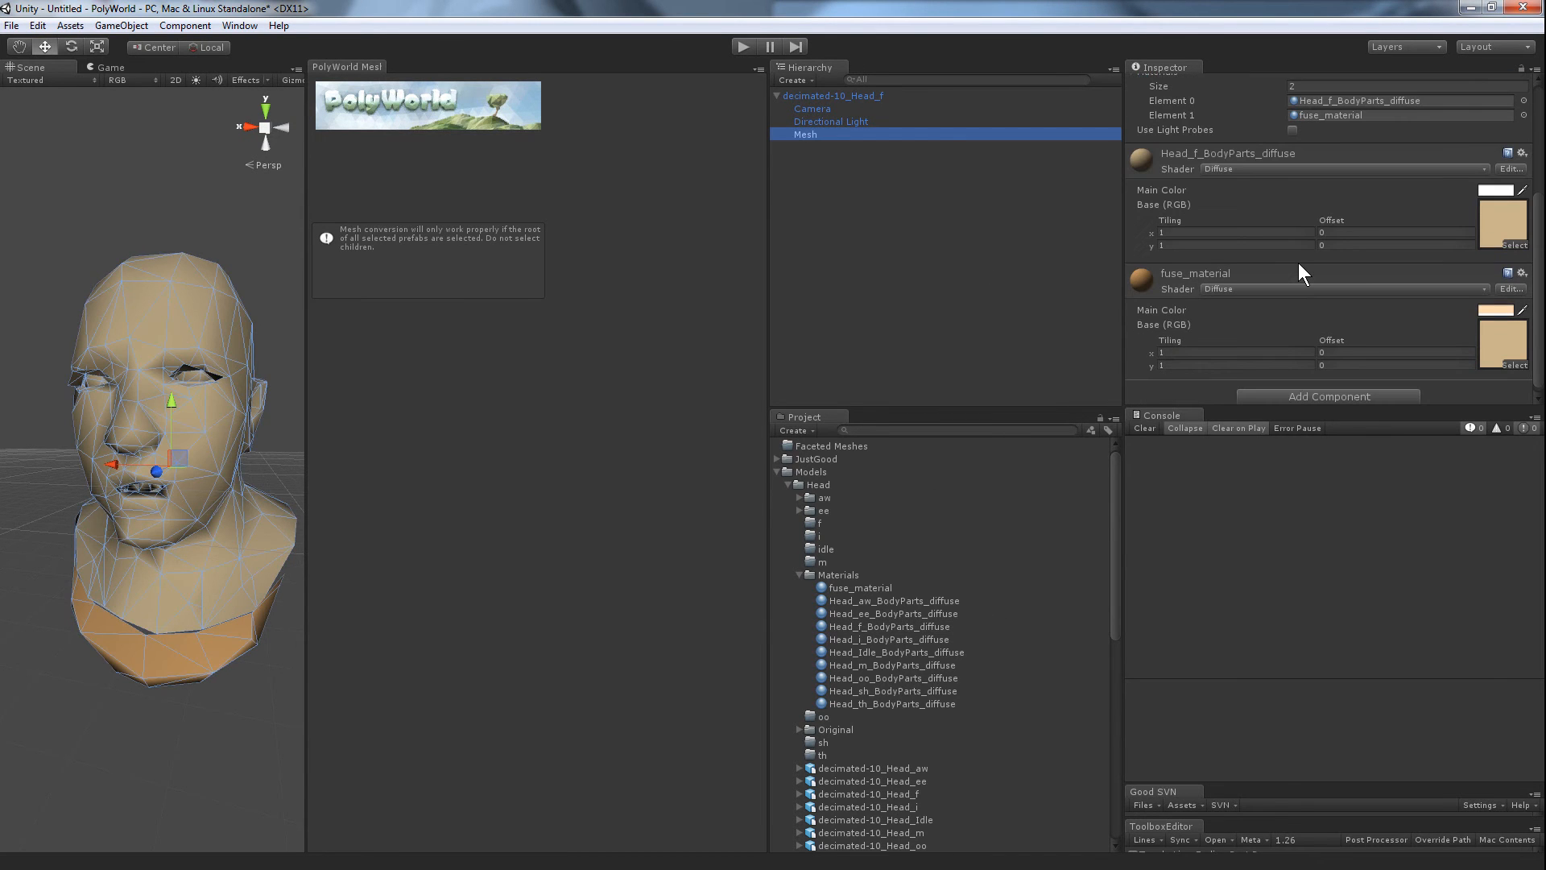
left_click(1497, 340)
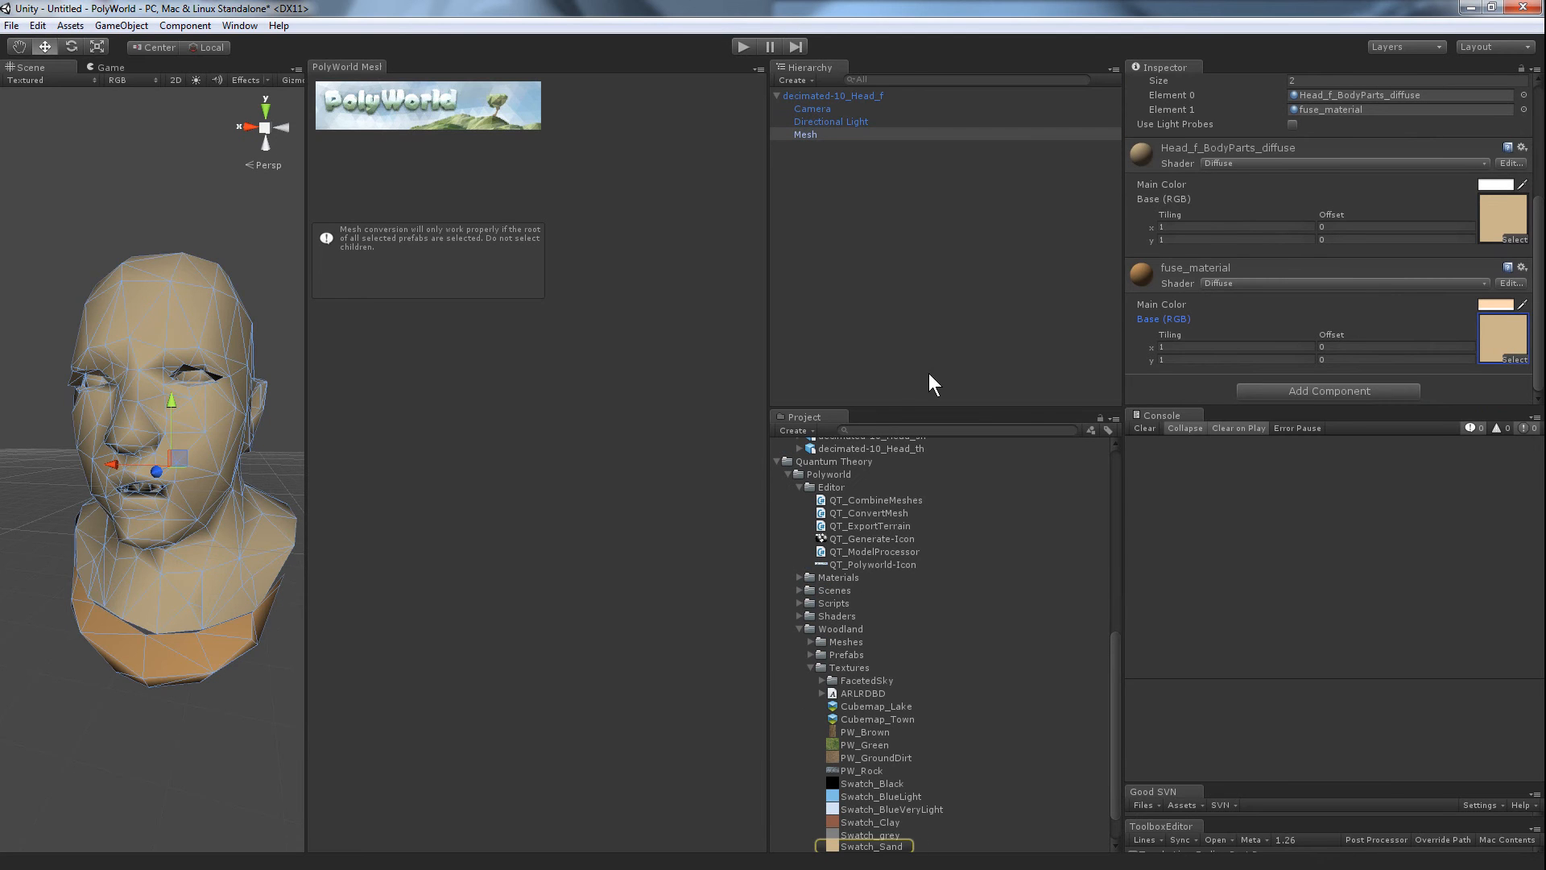
Step: Convert the decimated-10_Head_f root object to a PolyWorld mesh with Alternate Coloring on and Blur Amount at Full
left_click(839, 94)
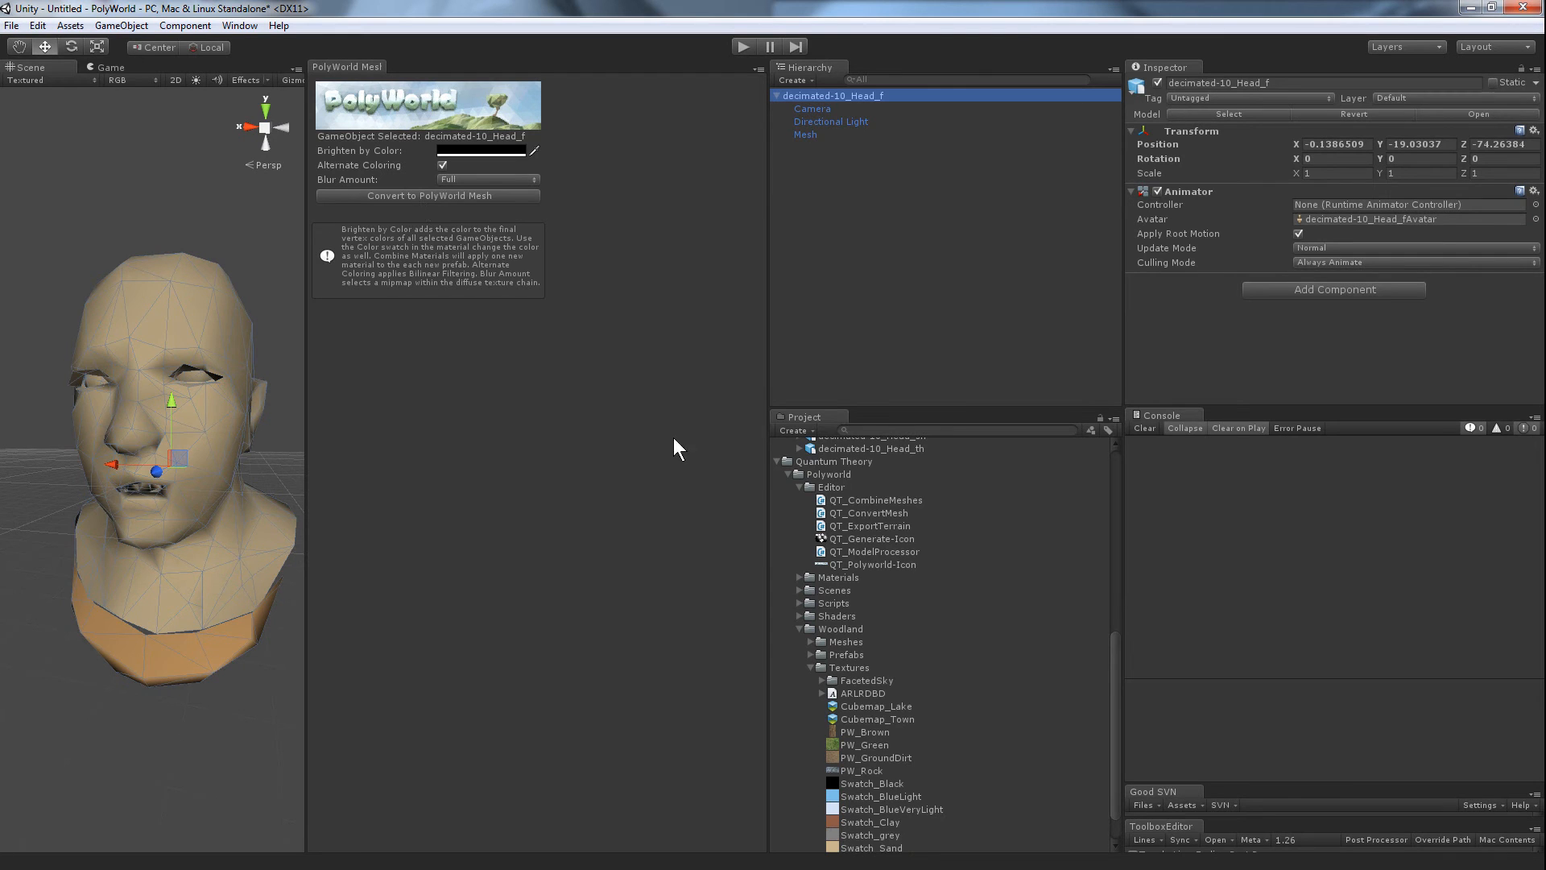
scroll(899, 553, "up", 10)
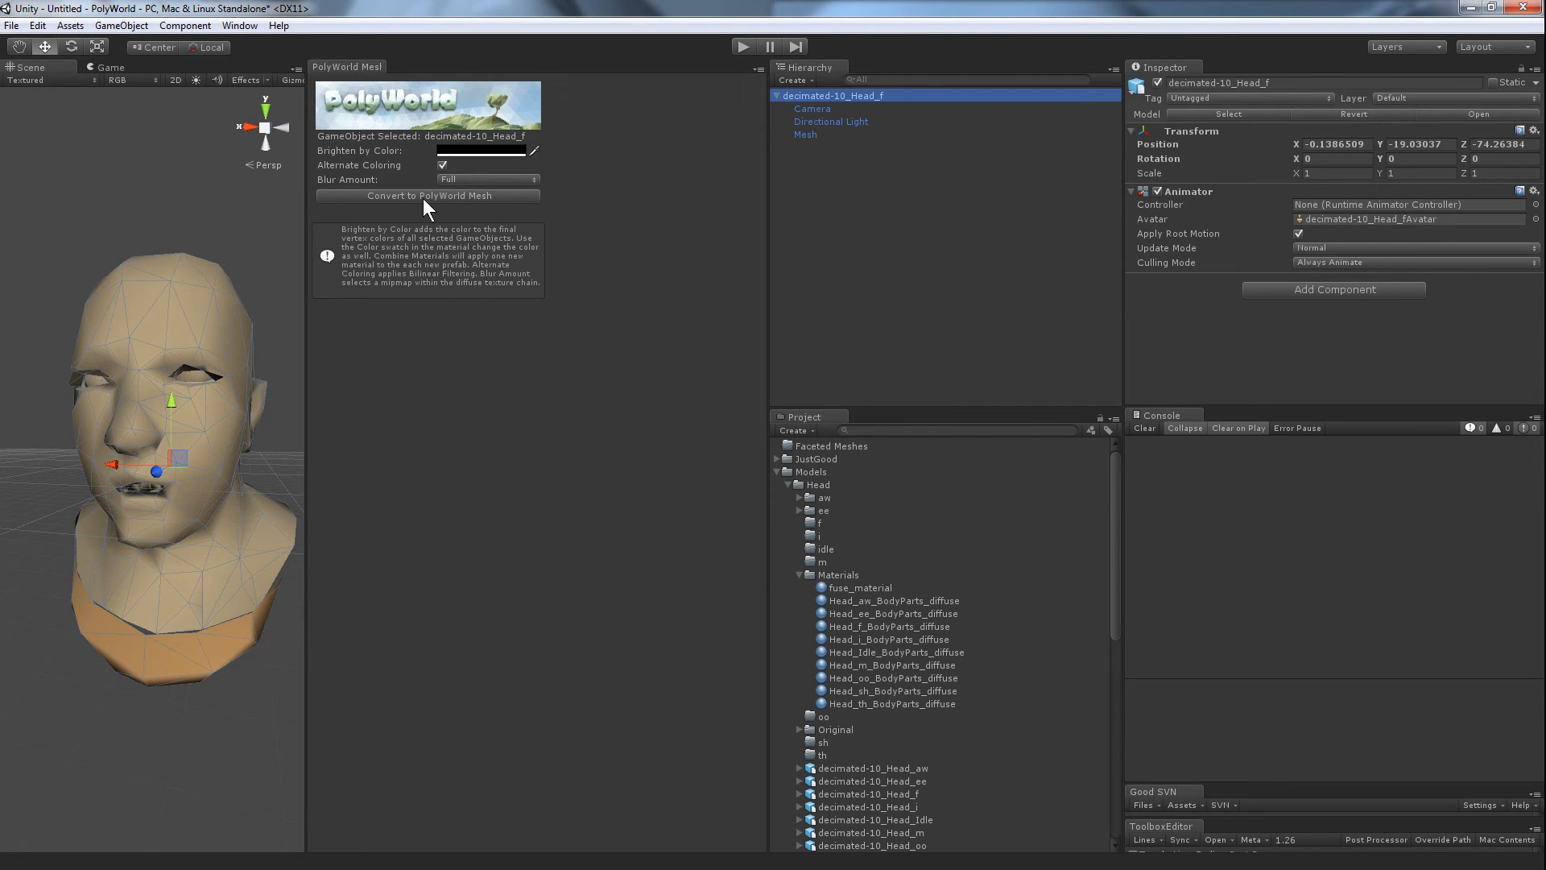
left_click(409, 195)
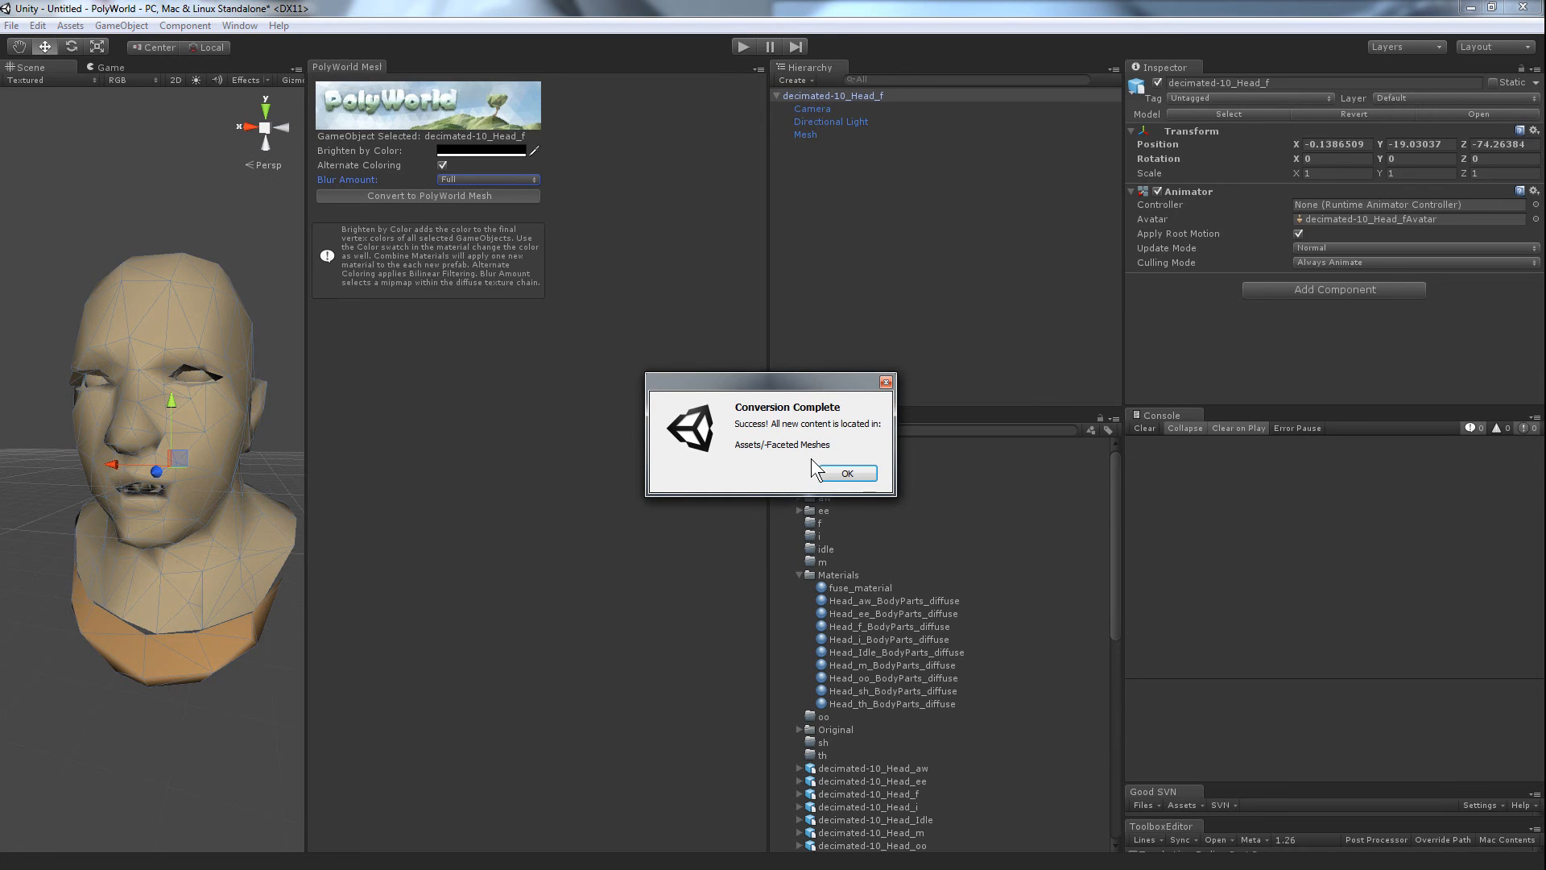
left_click(856, 474)
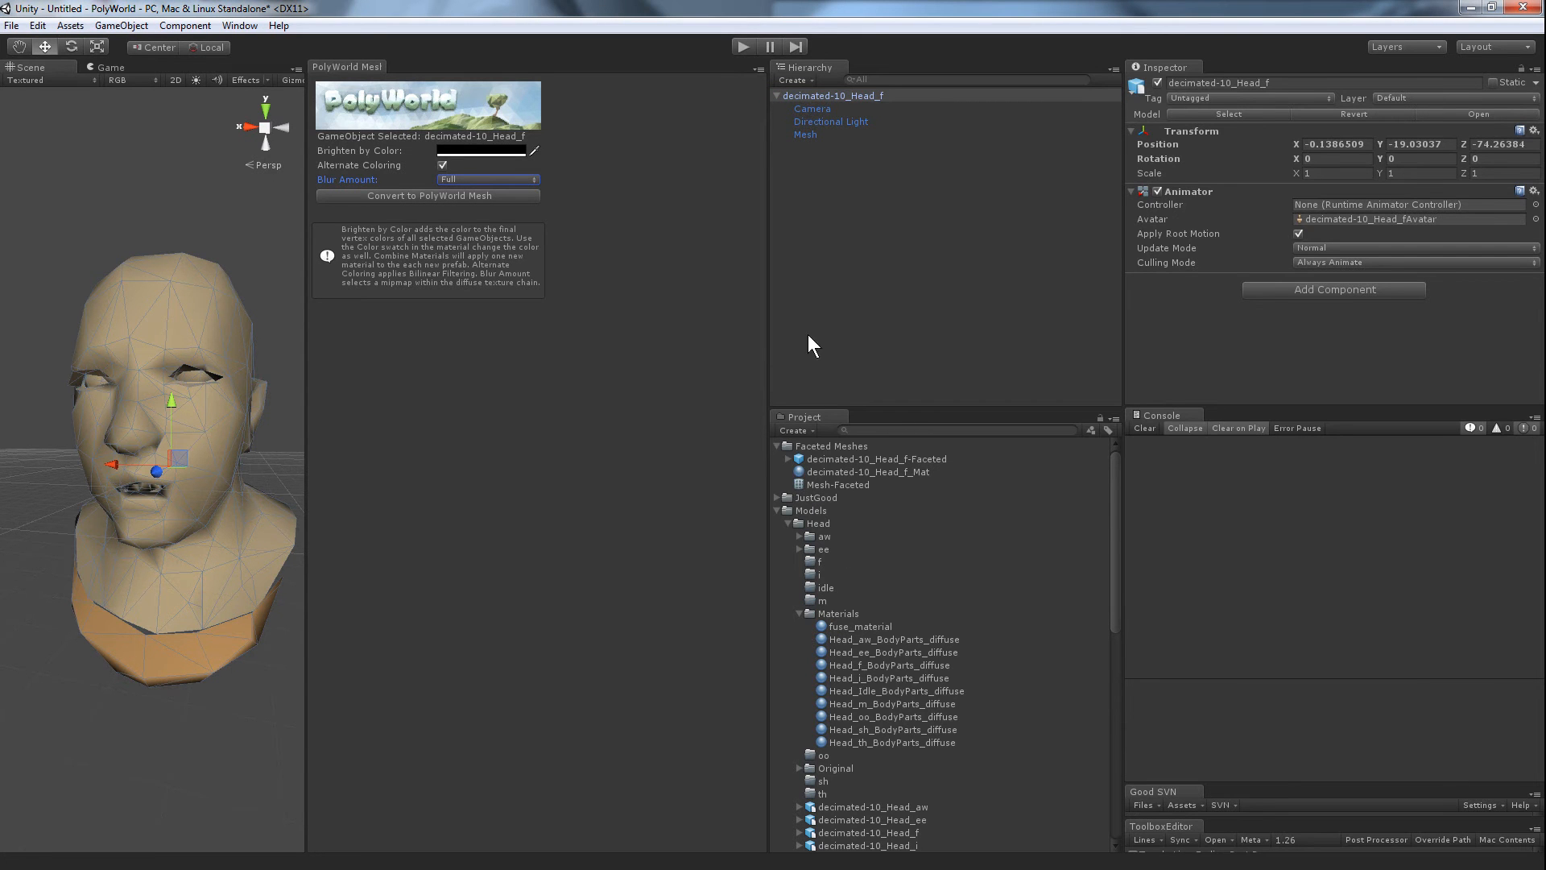
Step: Move the three faceted f-head assets from Faceted Meshes into the Head/f folder and delete decimated-10_Head_f from the scene
left_click(851, 453)
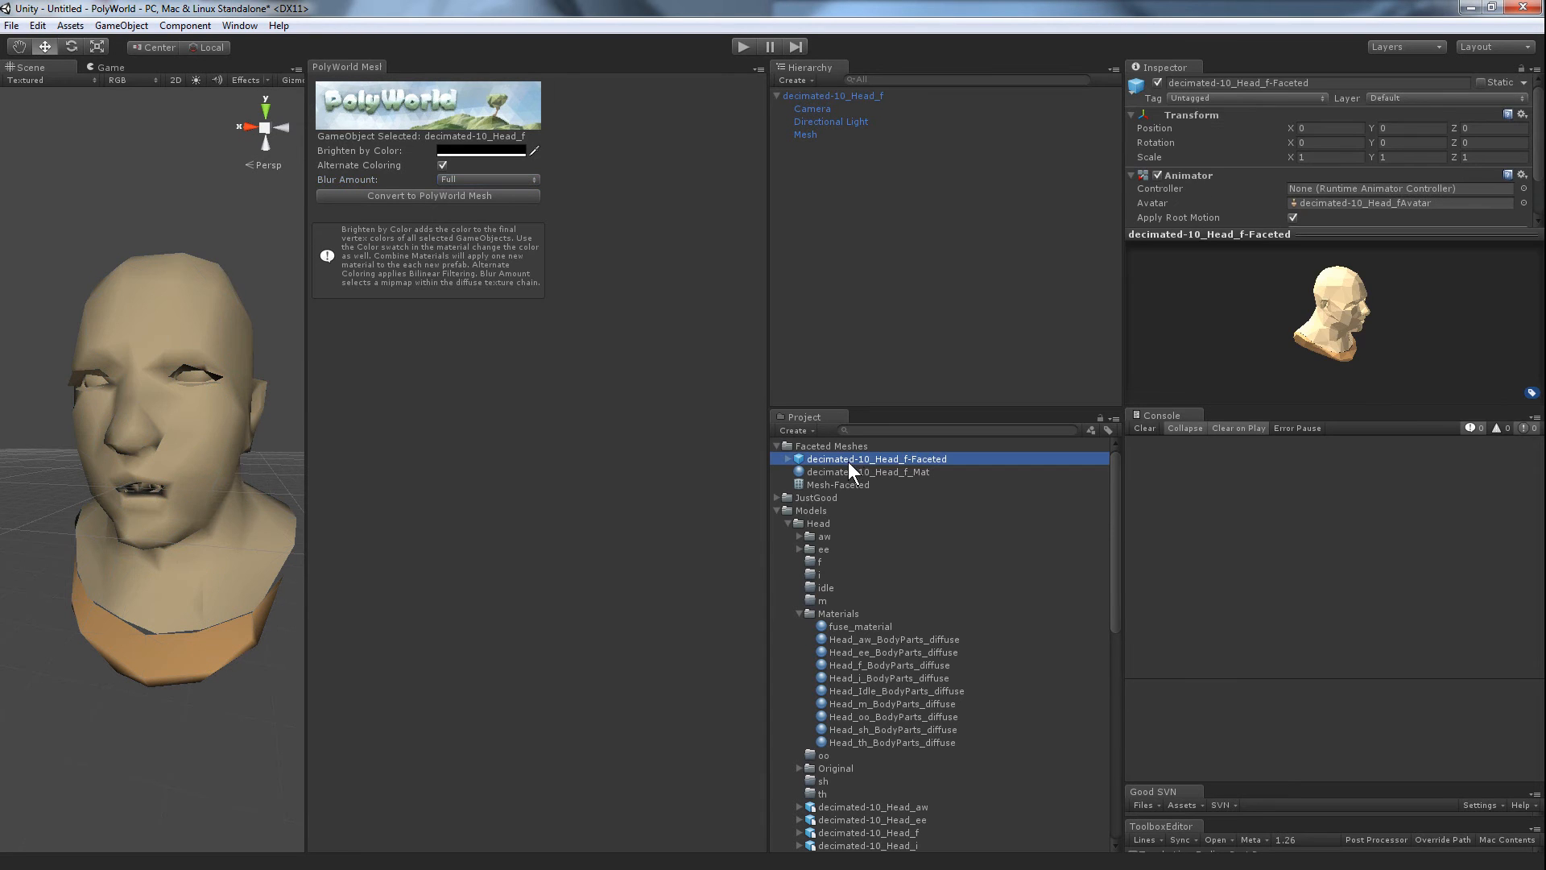
left_click(849, 485, "shift")
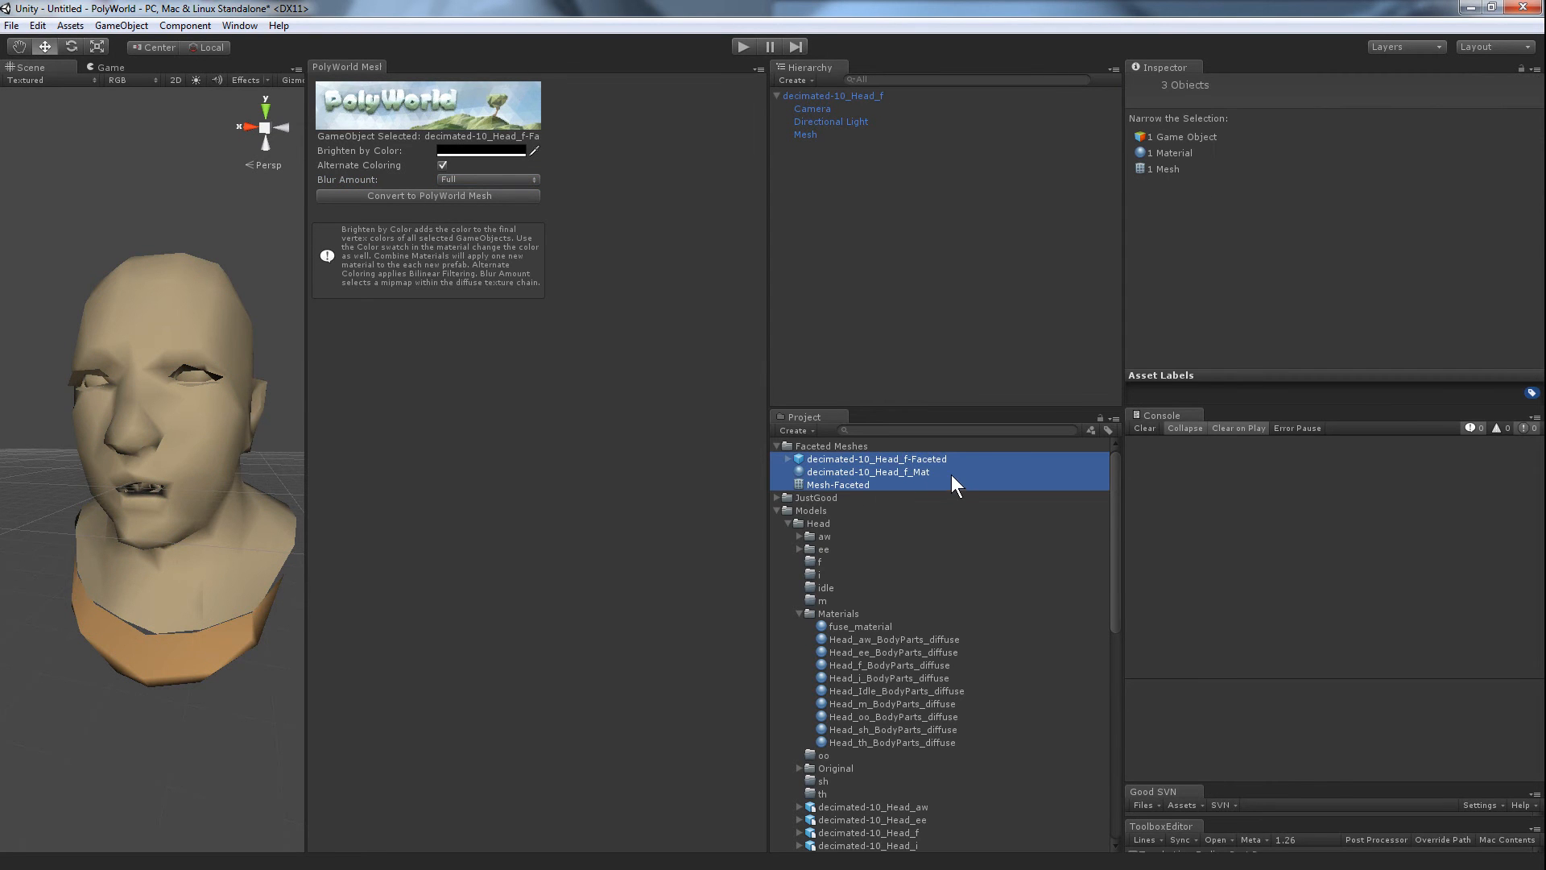
left_click_drag(837, 475, 837, 563)
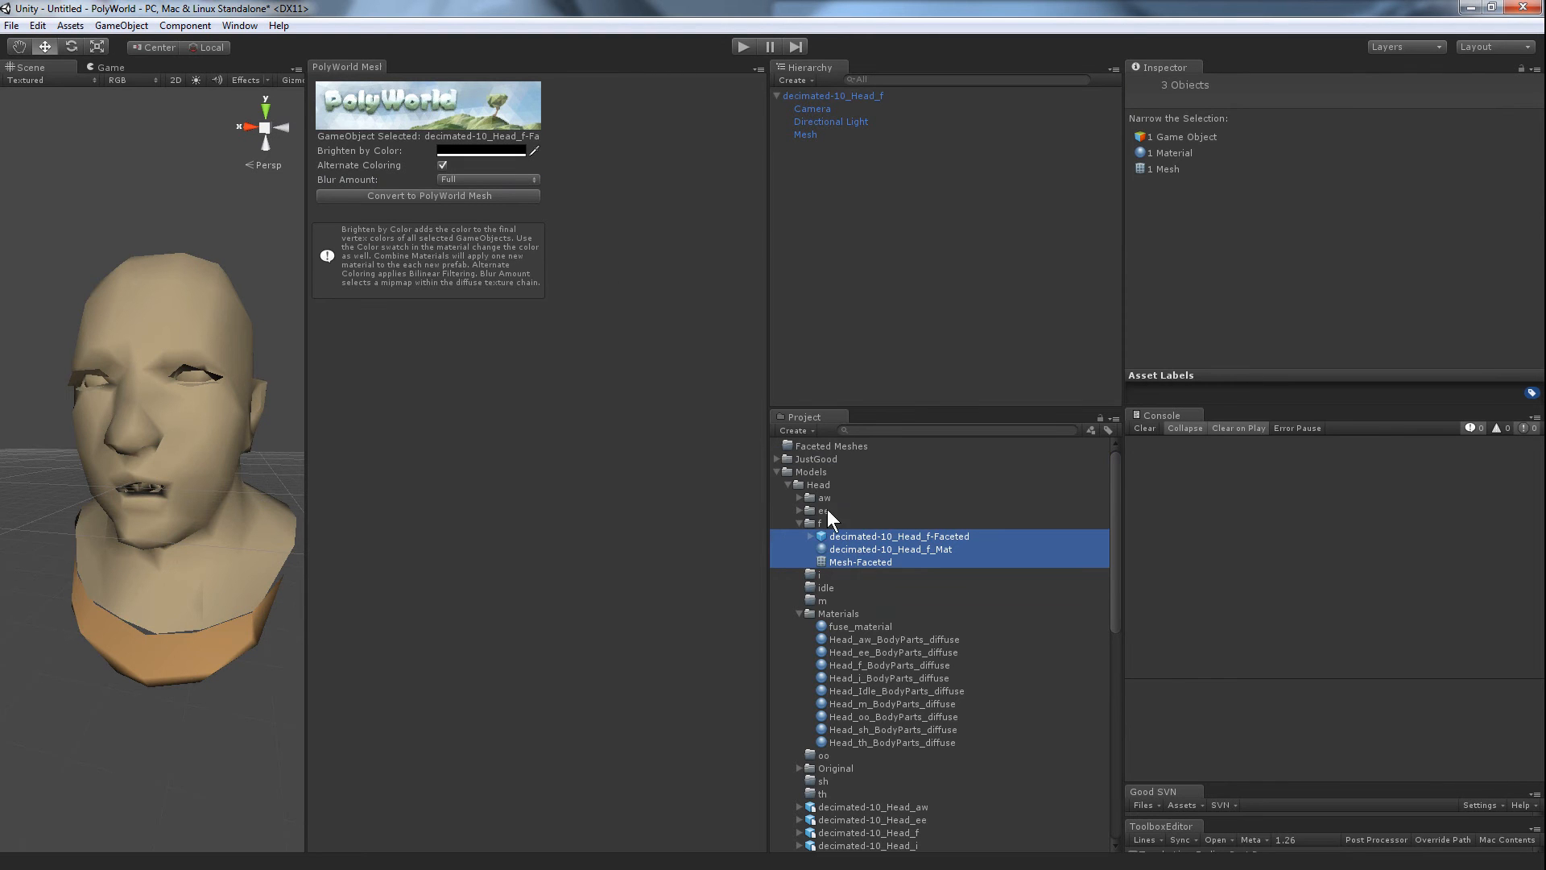
left_click(842, 94)
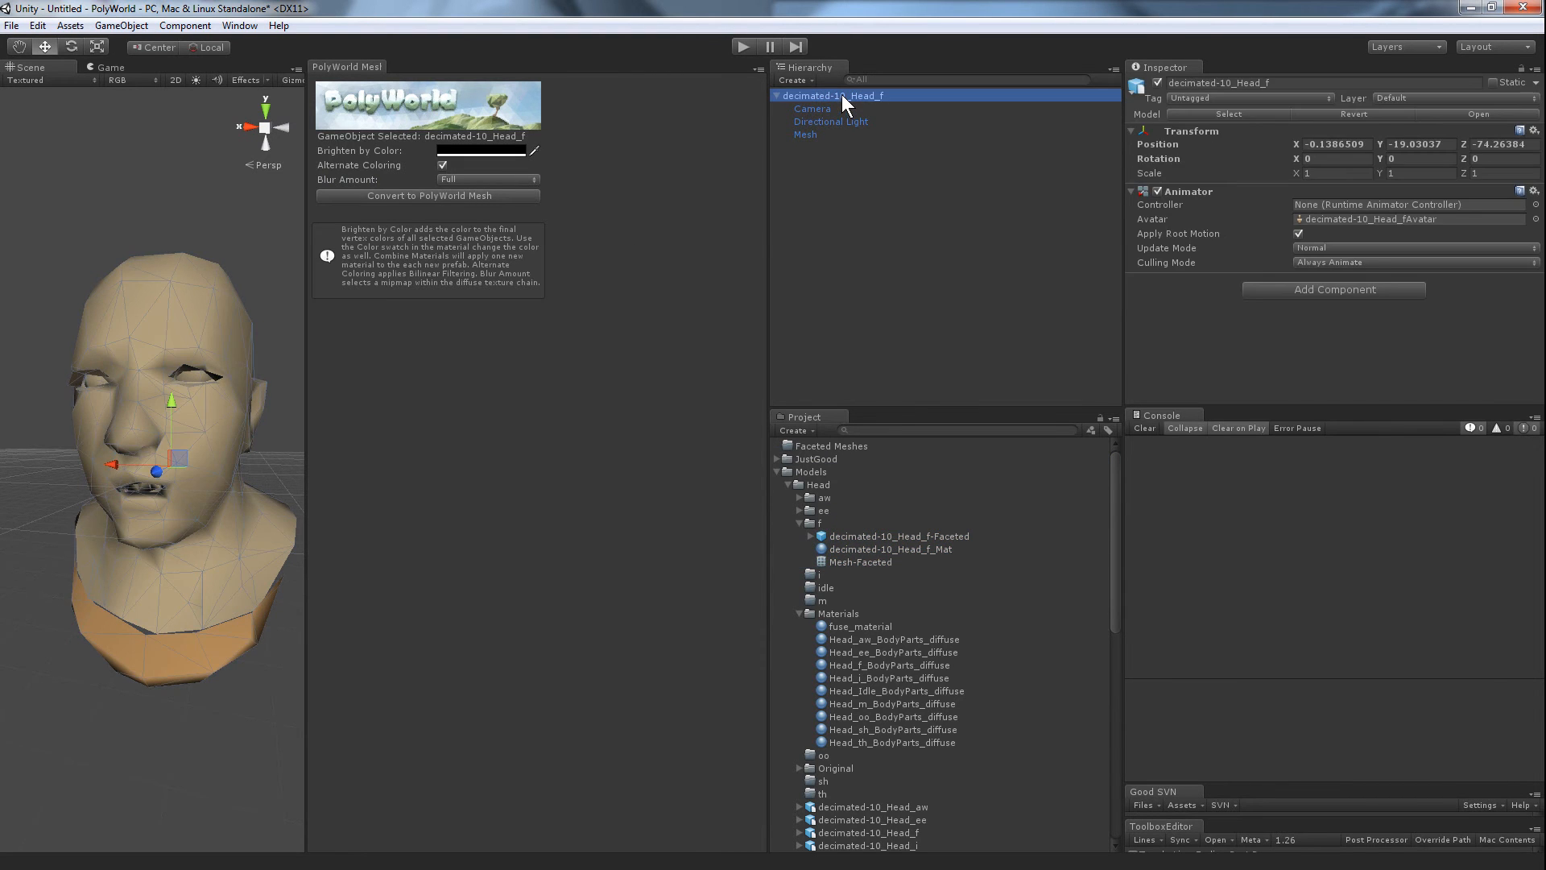
key("Delete")
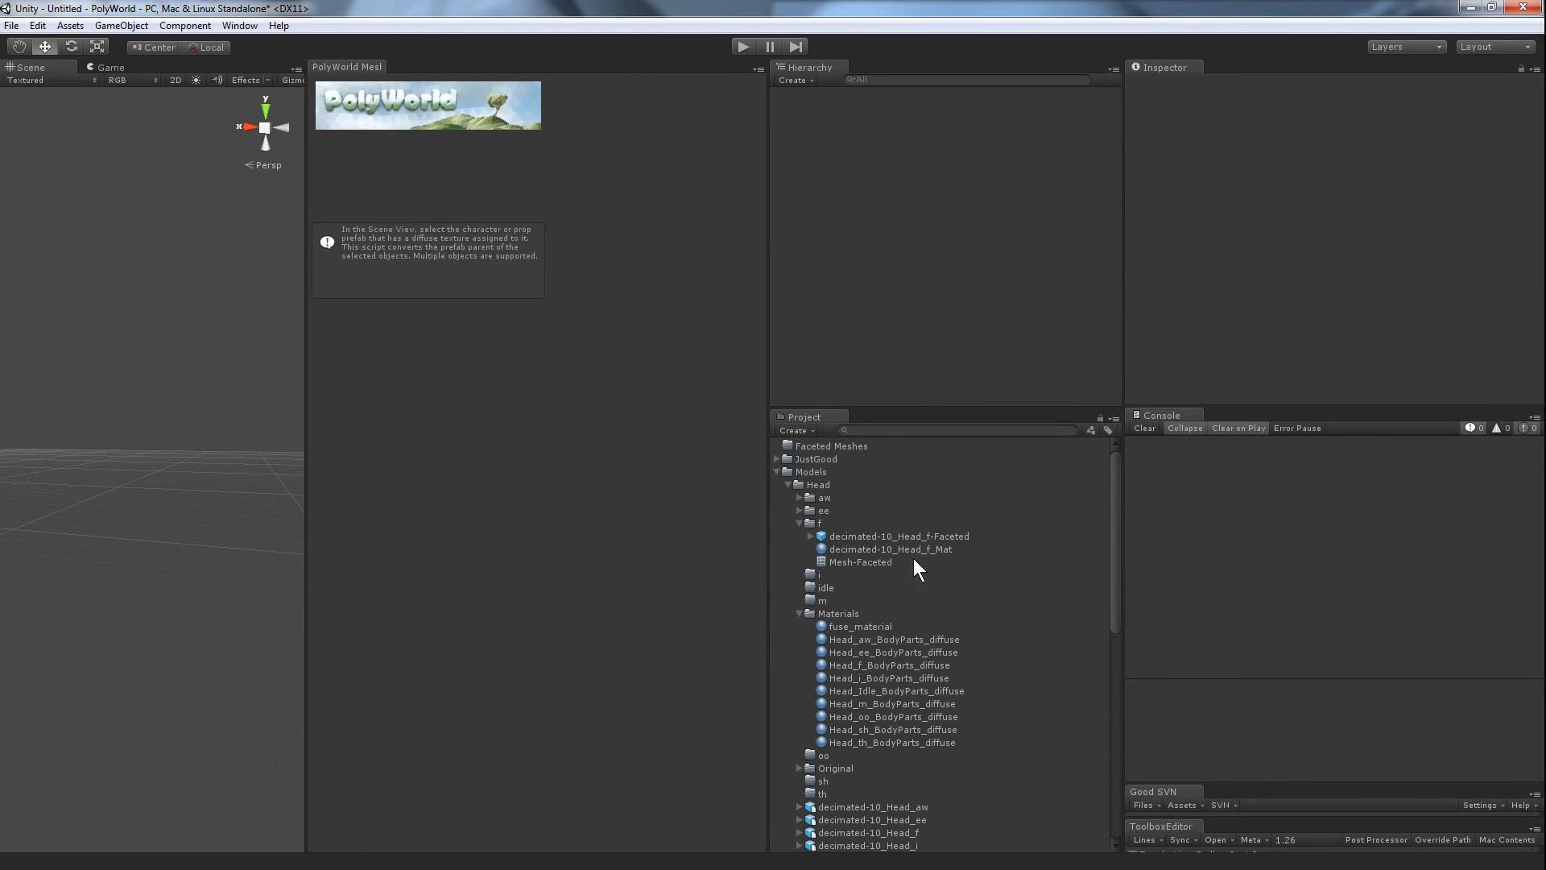
Step: Place the decimated-10_Head_f-Faceted prefab in the scene to inspect it, and remove it again
left_click(861, 535)
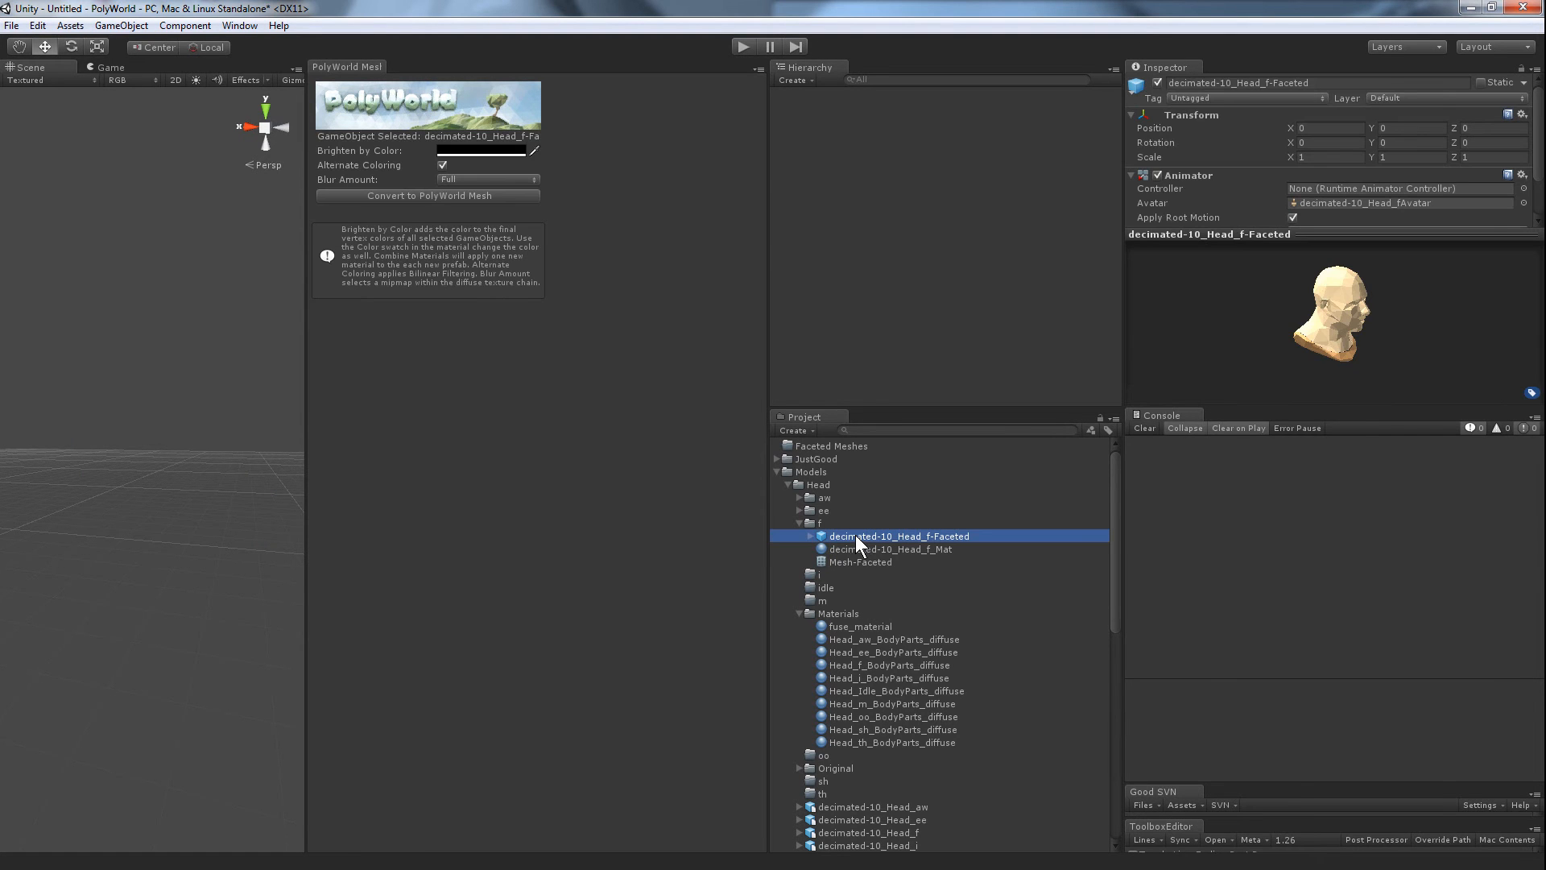
left_click_drag(878, 274, 873, 238)
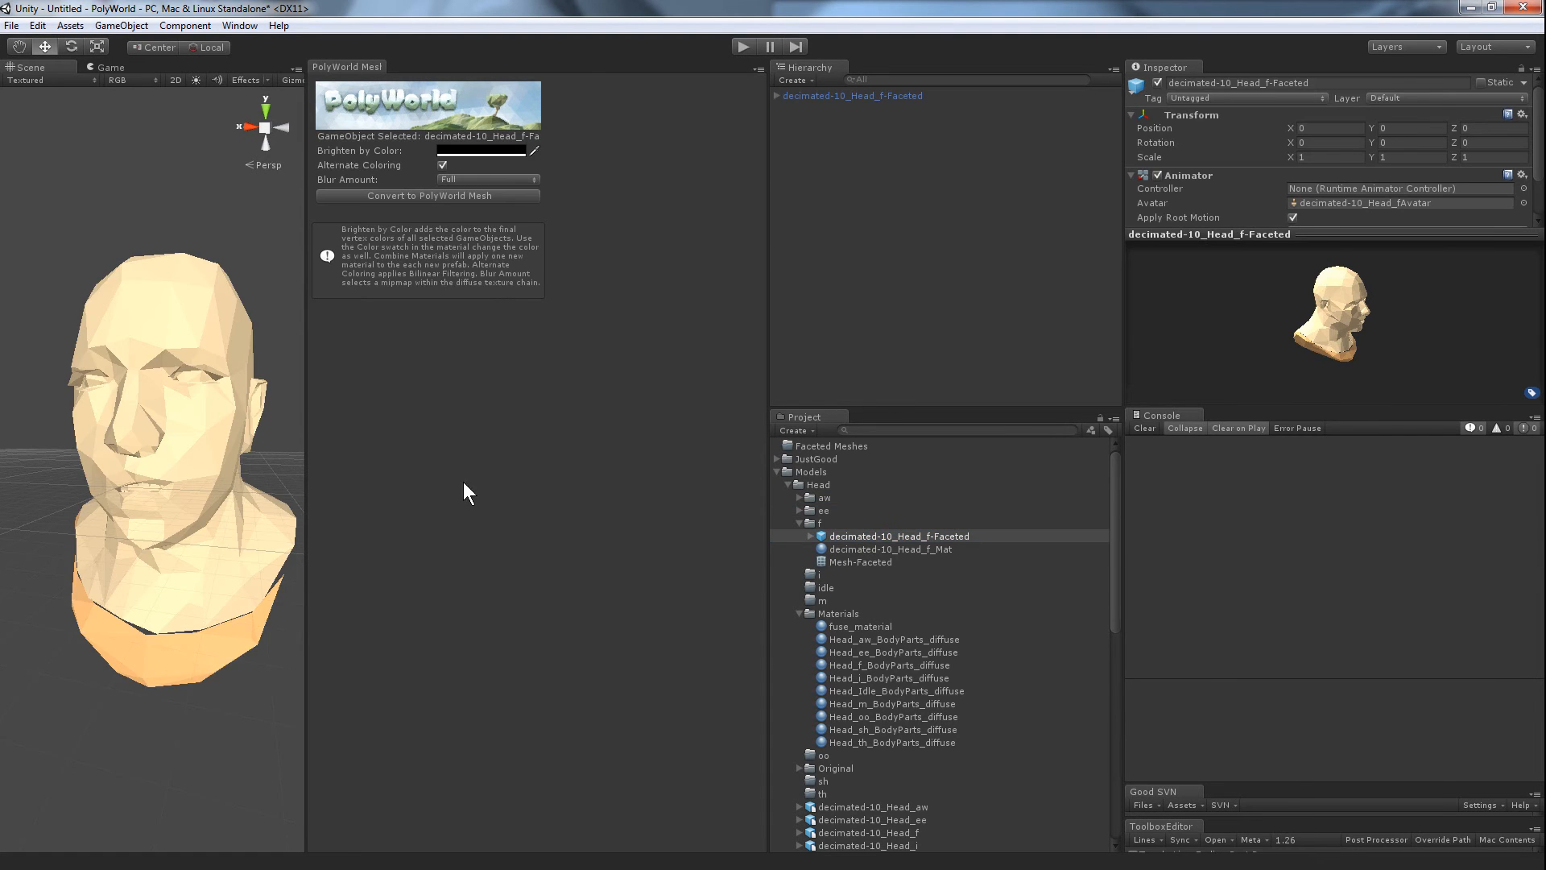
left_click_drag(101, 543, 1315, 529, "alt")
left_click_drag(1322, 546, 1476, 552, "alt")
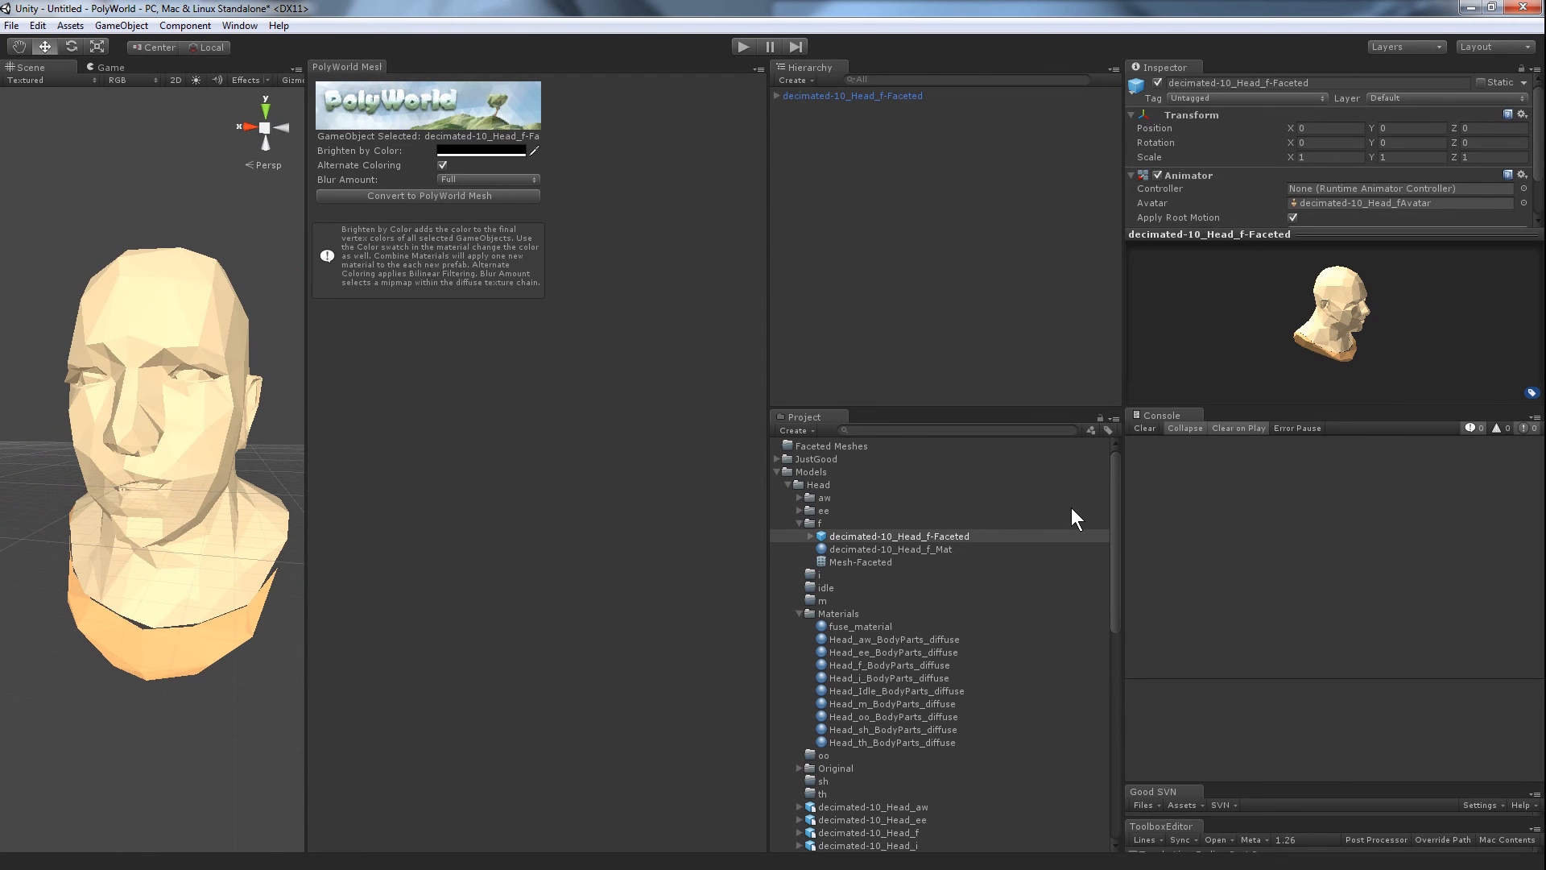
left_click(857, 96)
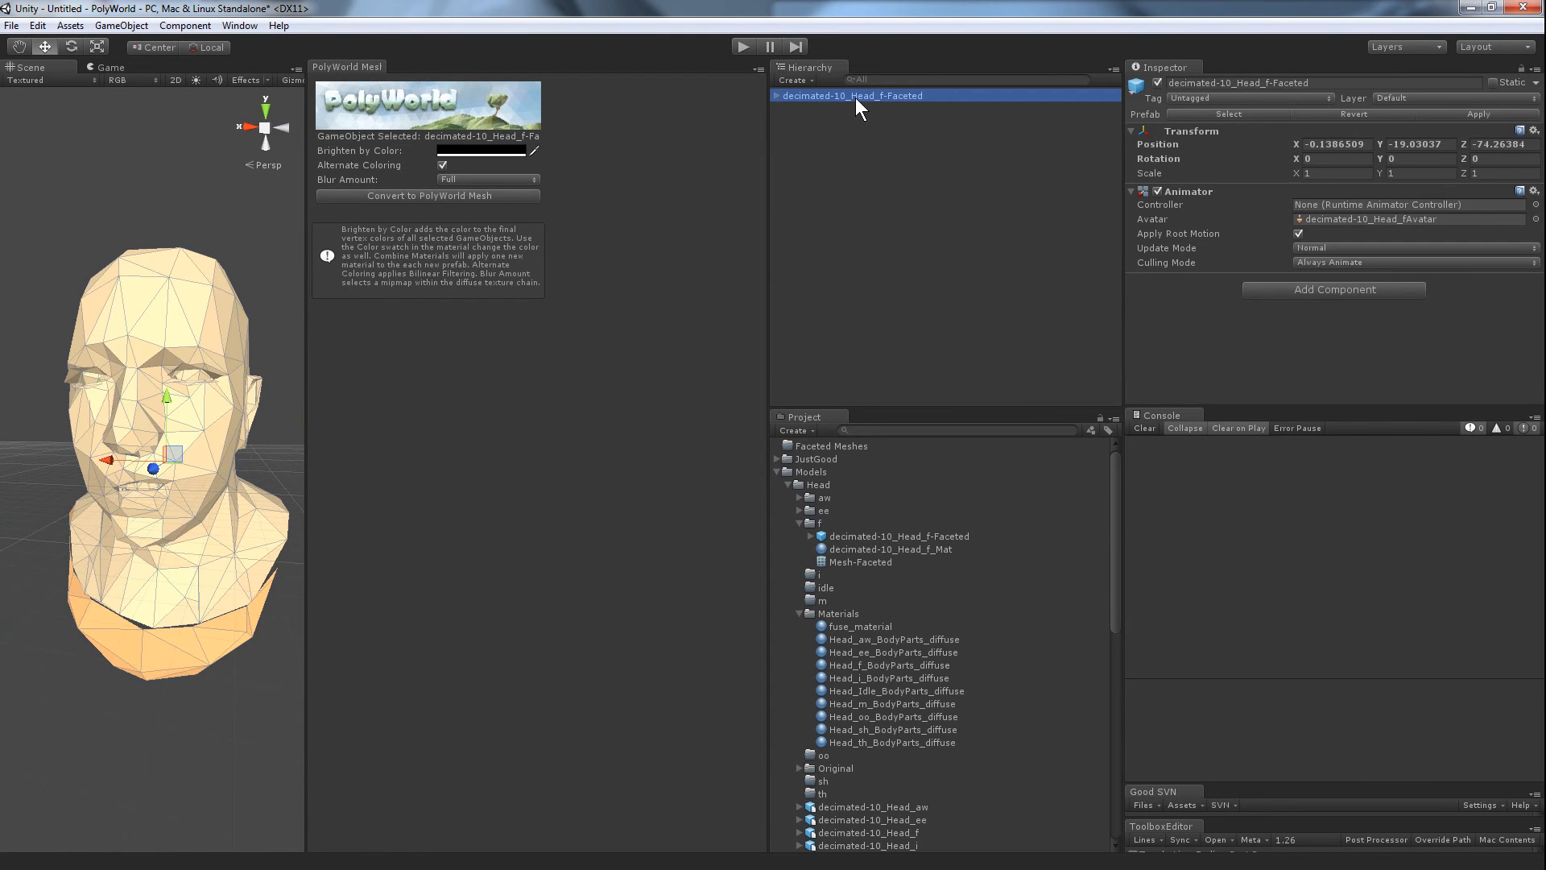
key("Delete")
left_click(799, 523)
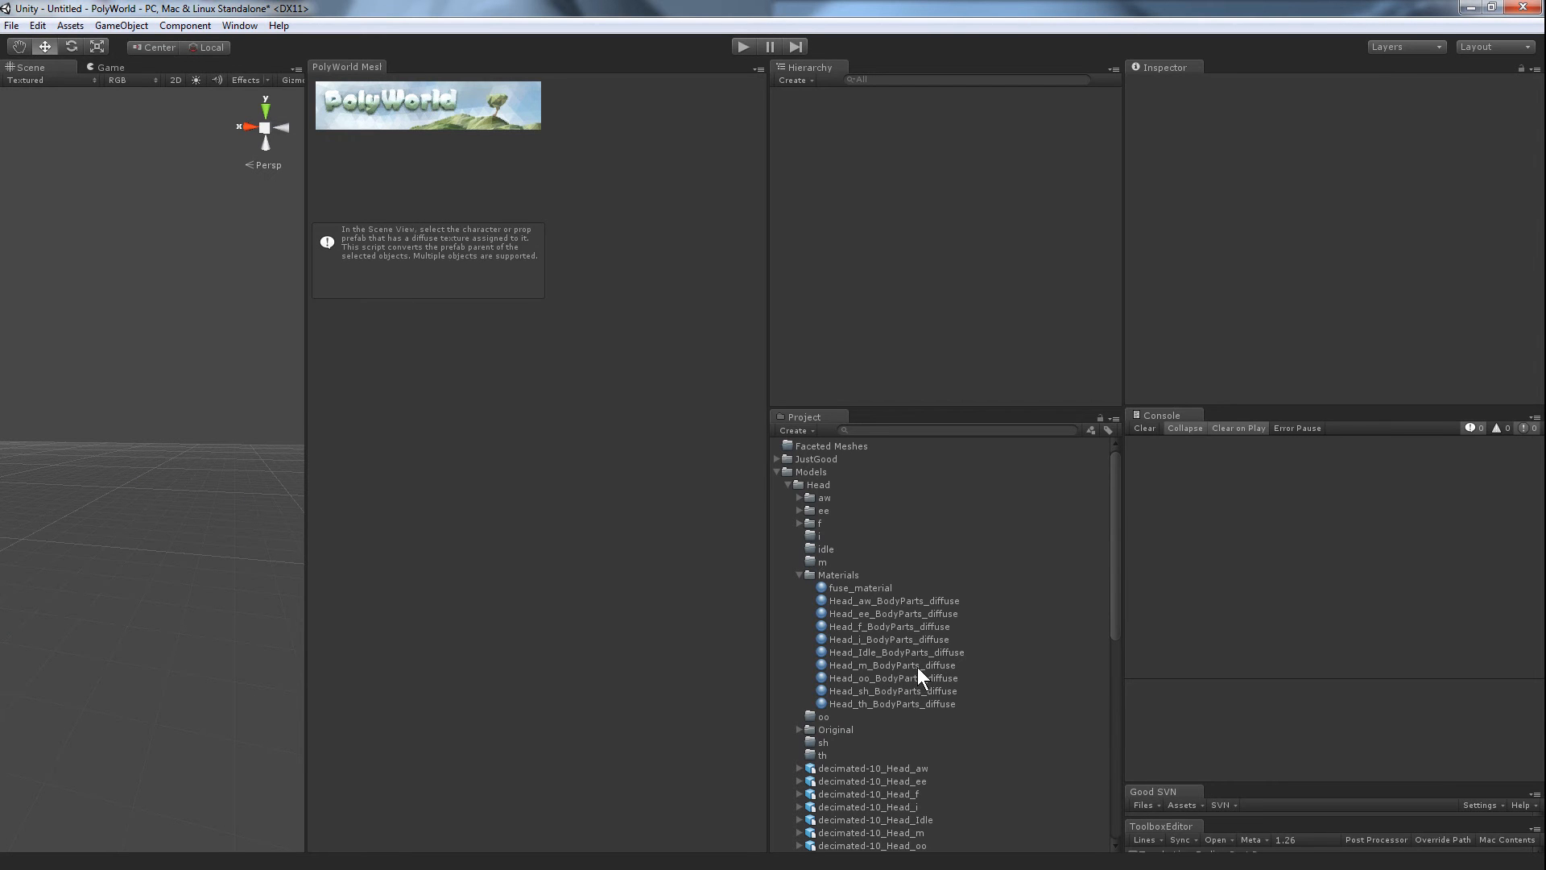
Step: Add the decimated-10_Head_i model to the scene
left_click(888, 638)
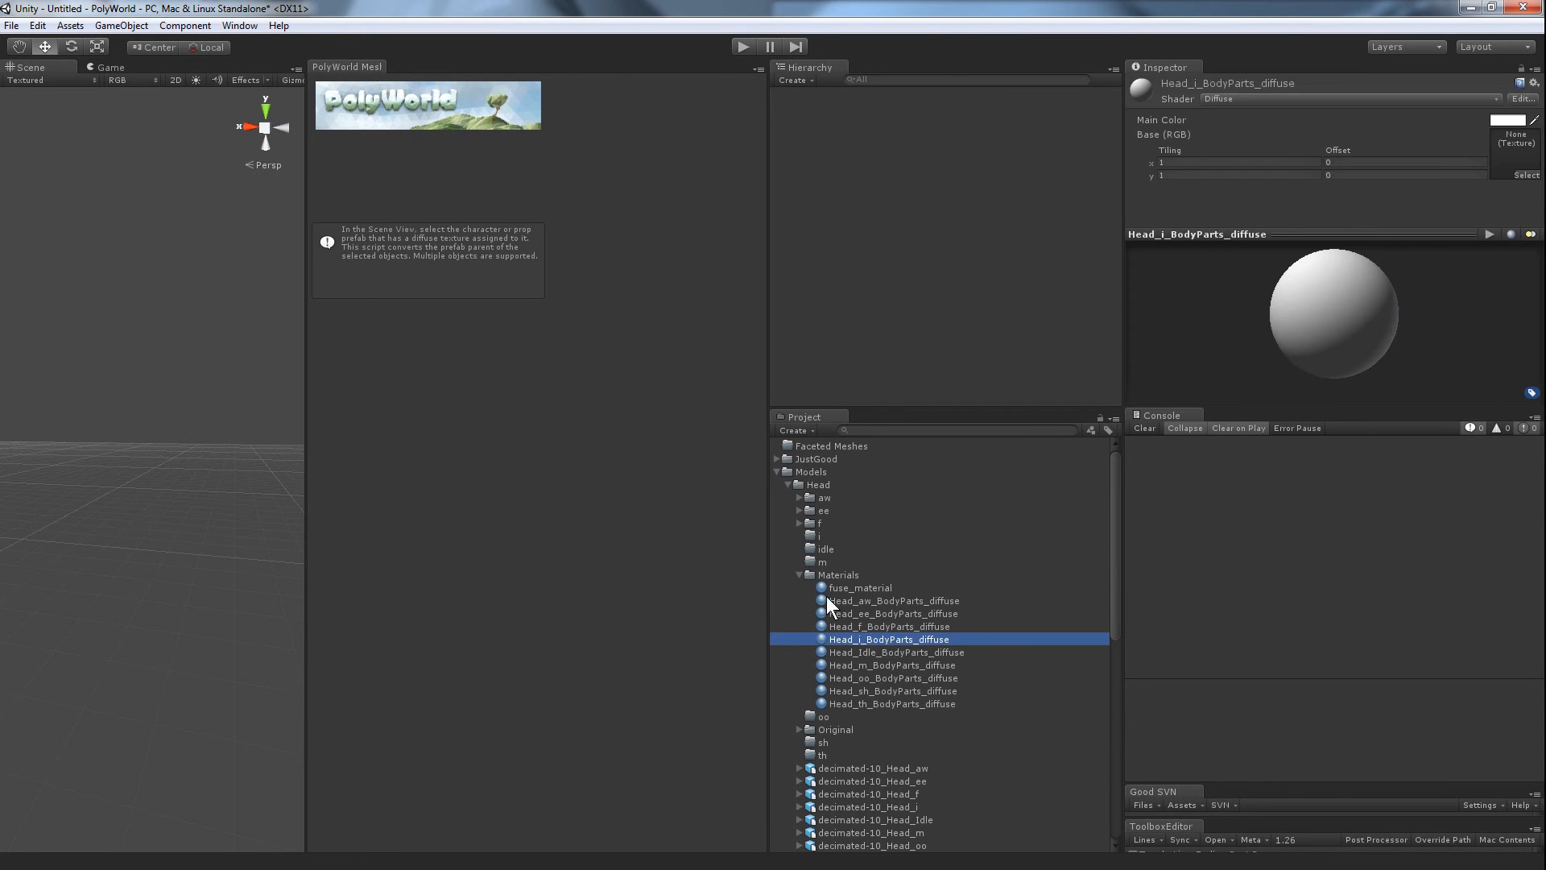
left_click(874, 807)
left_click(902, 278)
left_click(834, 99)
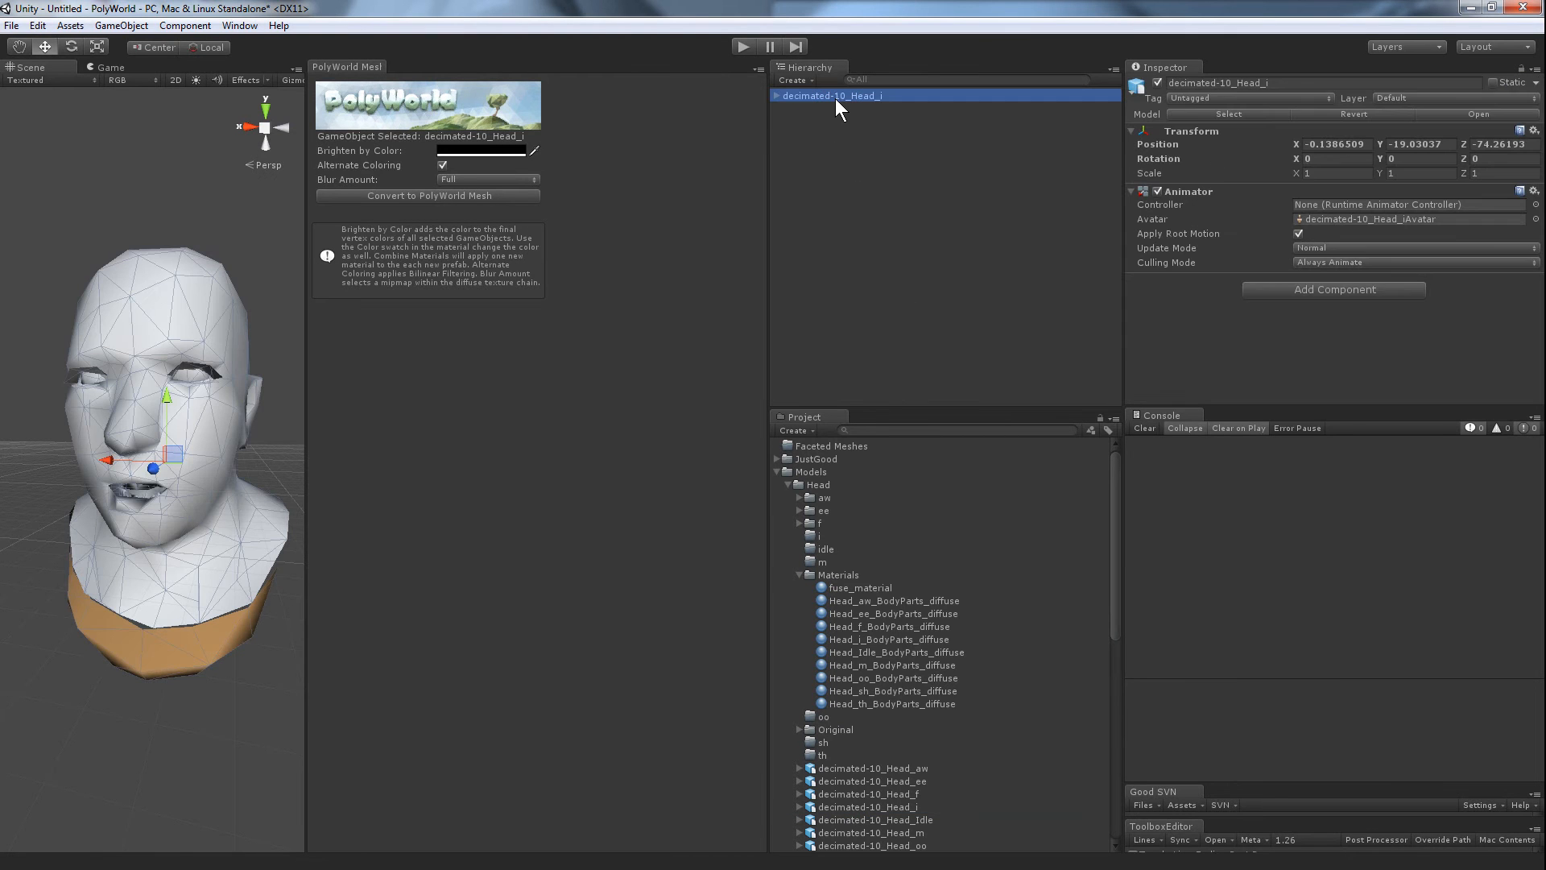
Step: Assign the Swatch_Sand texture as the base of the Head_i_BodyParts_diffuse material on the i head's Mesh object
left_click(838, 121)
key("Down")
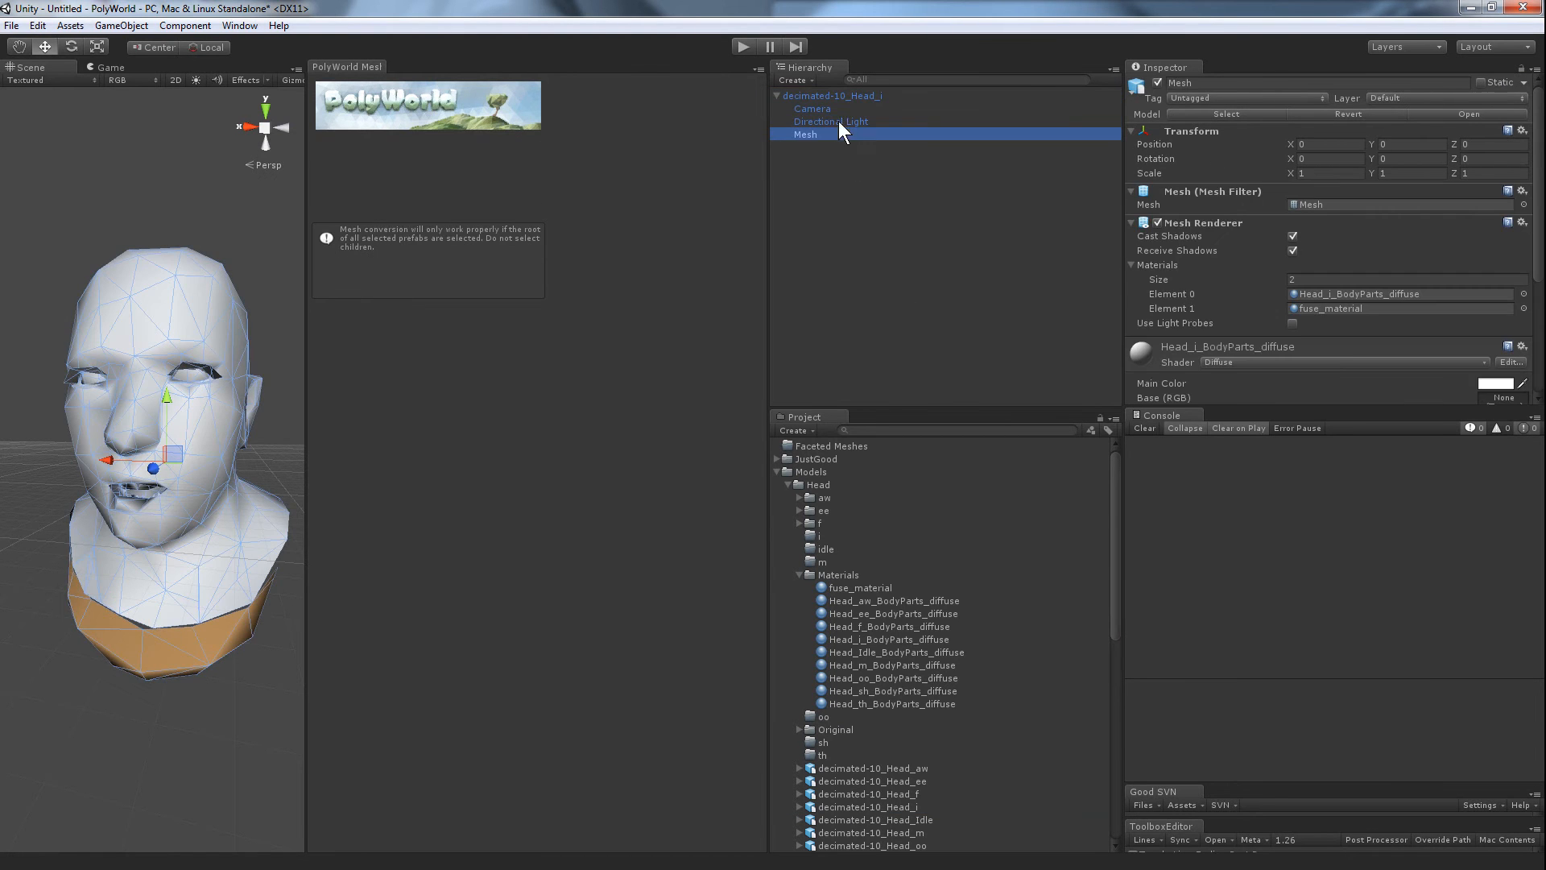
scroll(1342, 325, "down", 5)
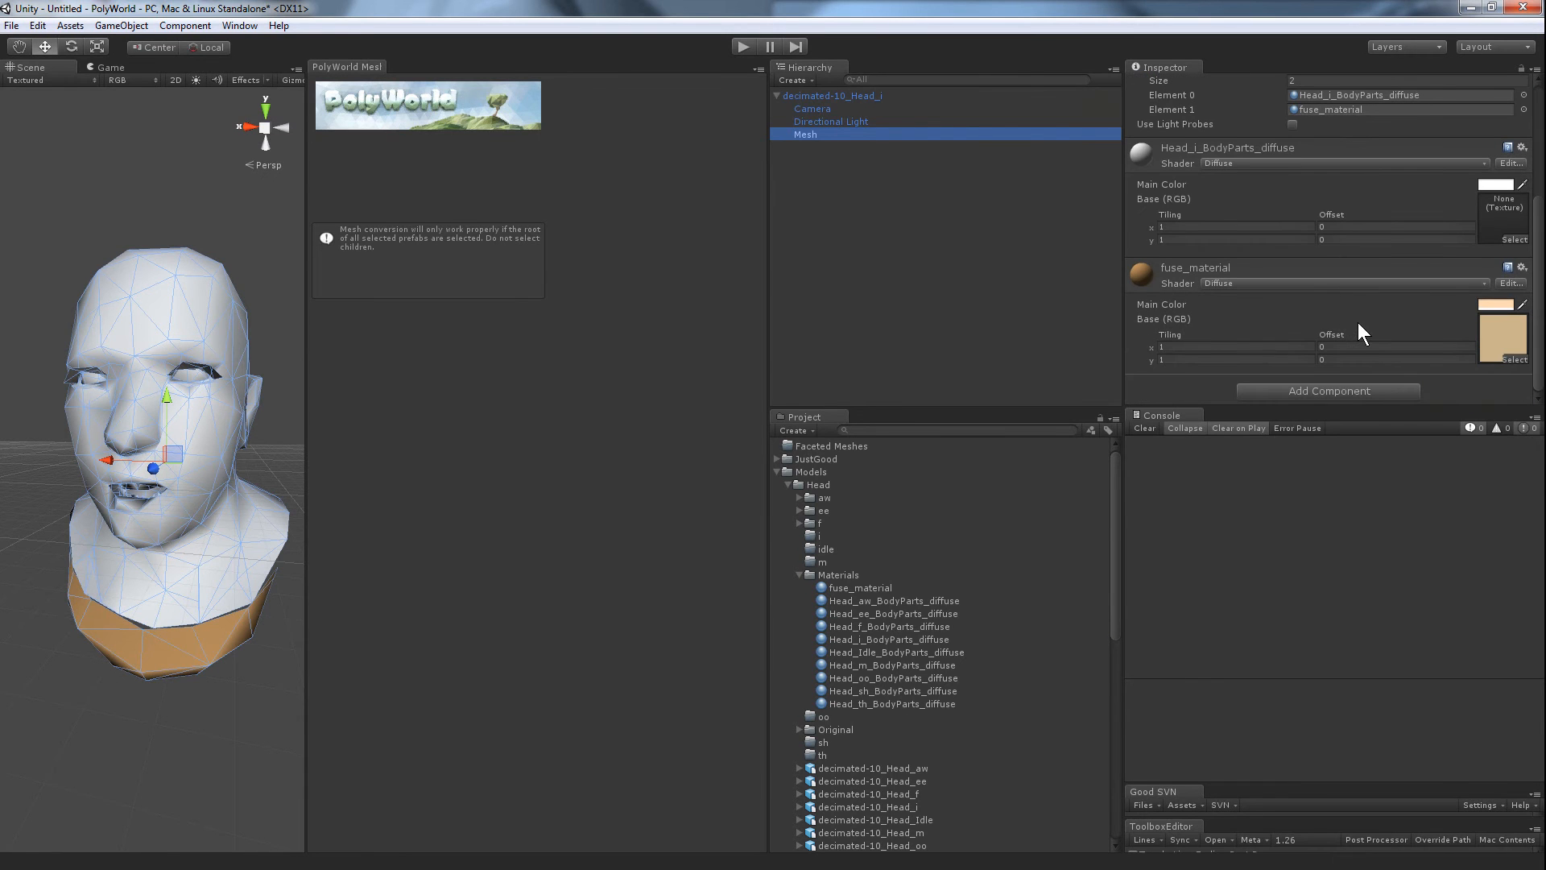
left_click(1506, 239)
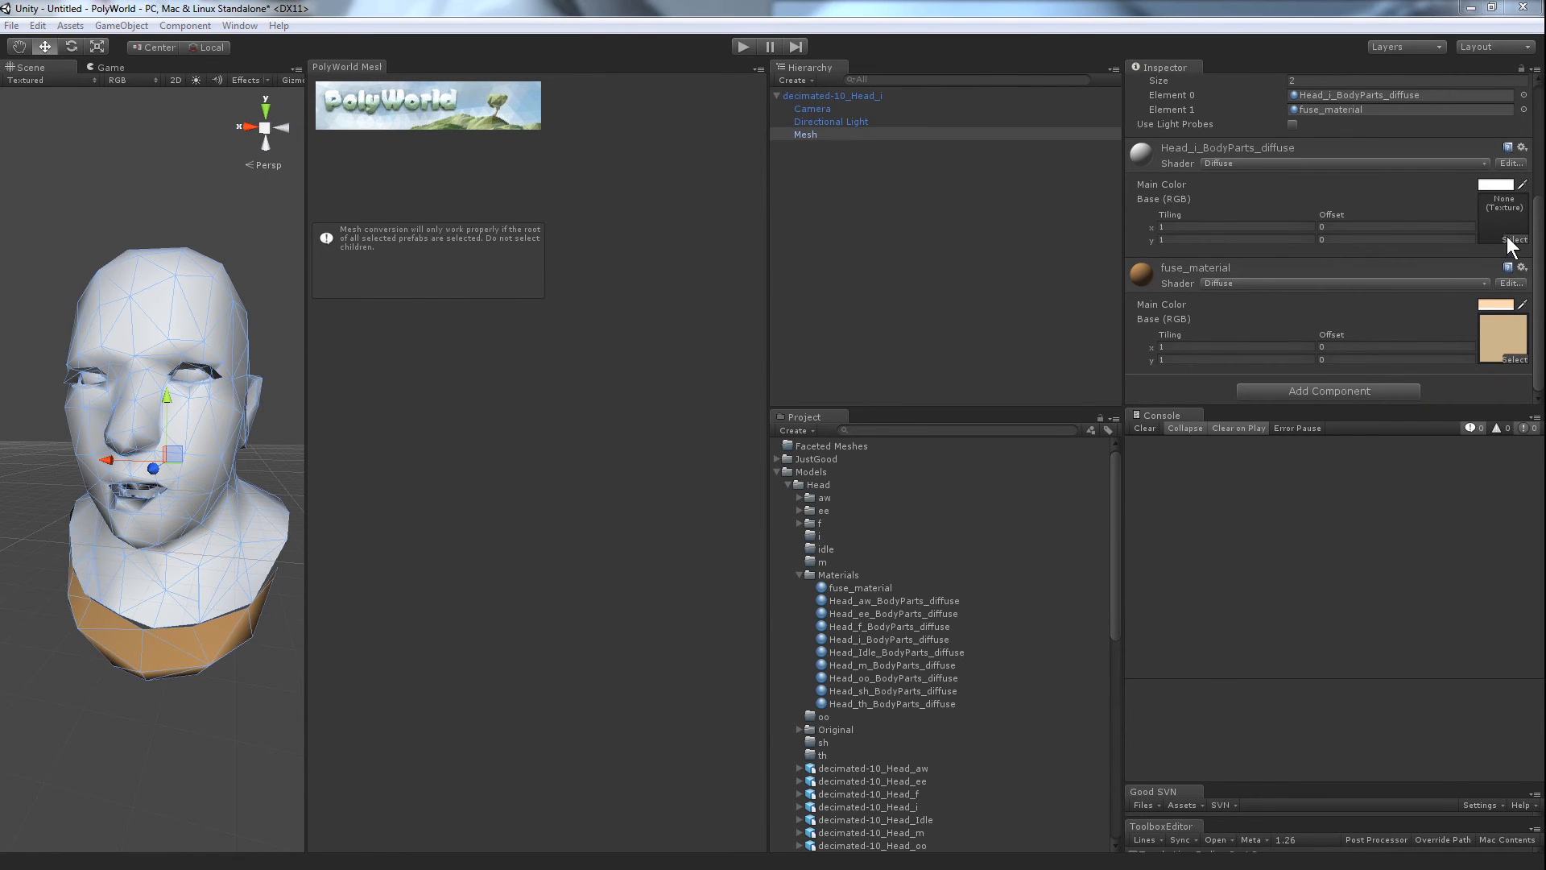
double_click(1521, 389)
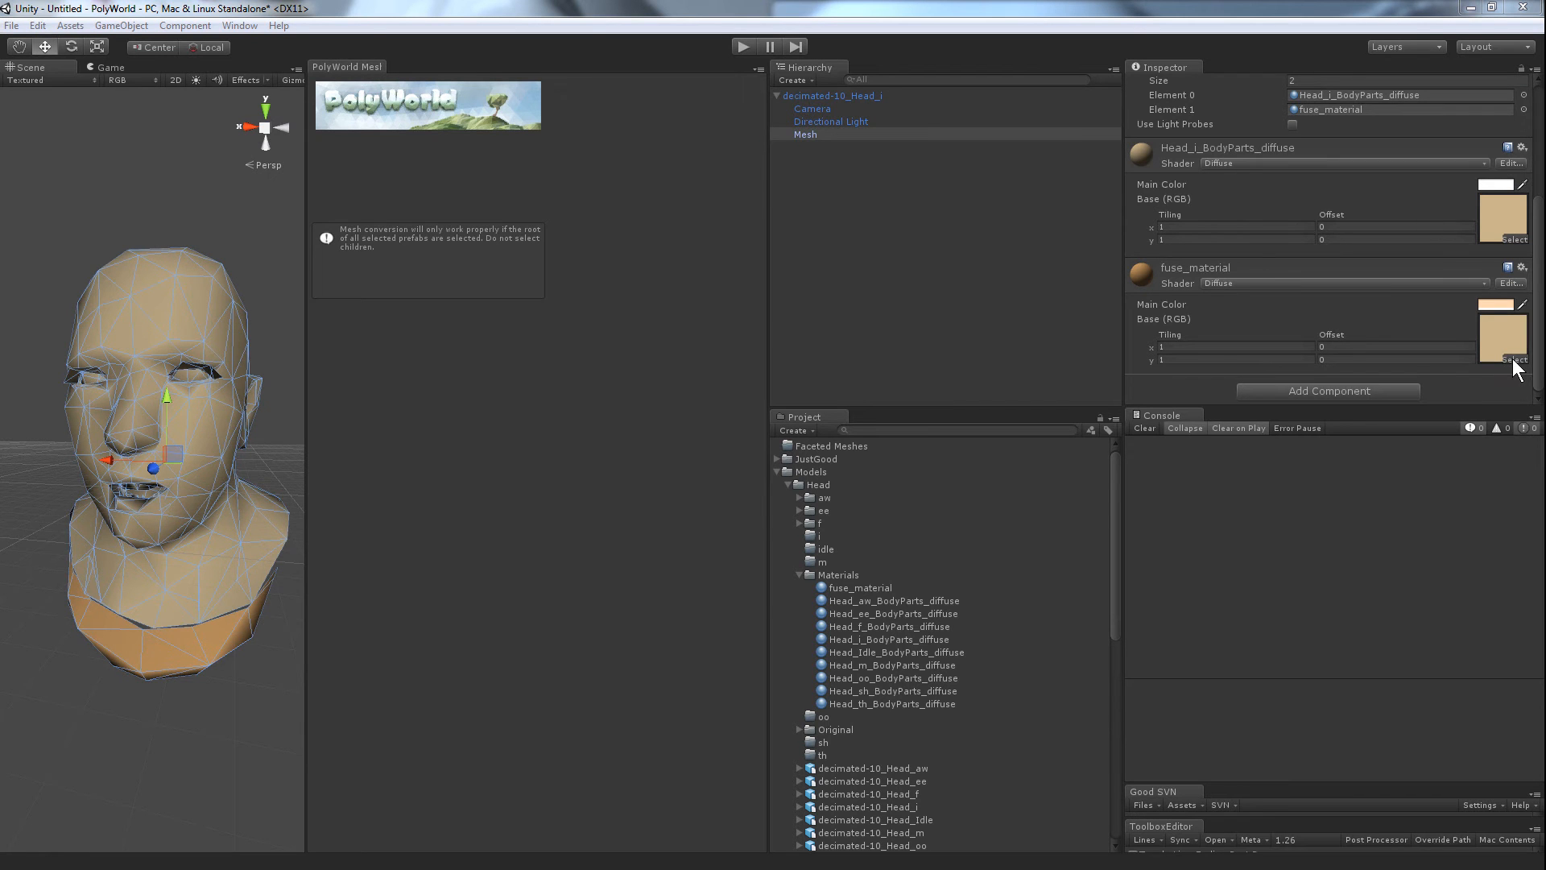
left_click(1498, 327)
left_click(1487, 224)
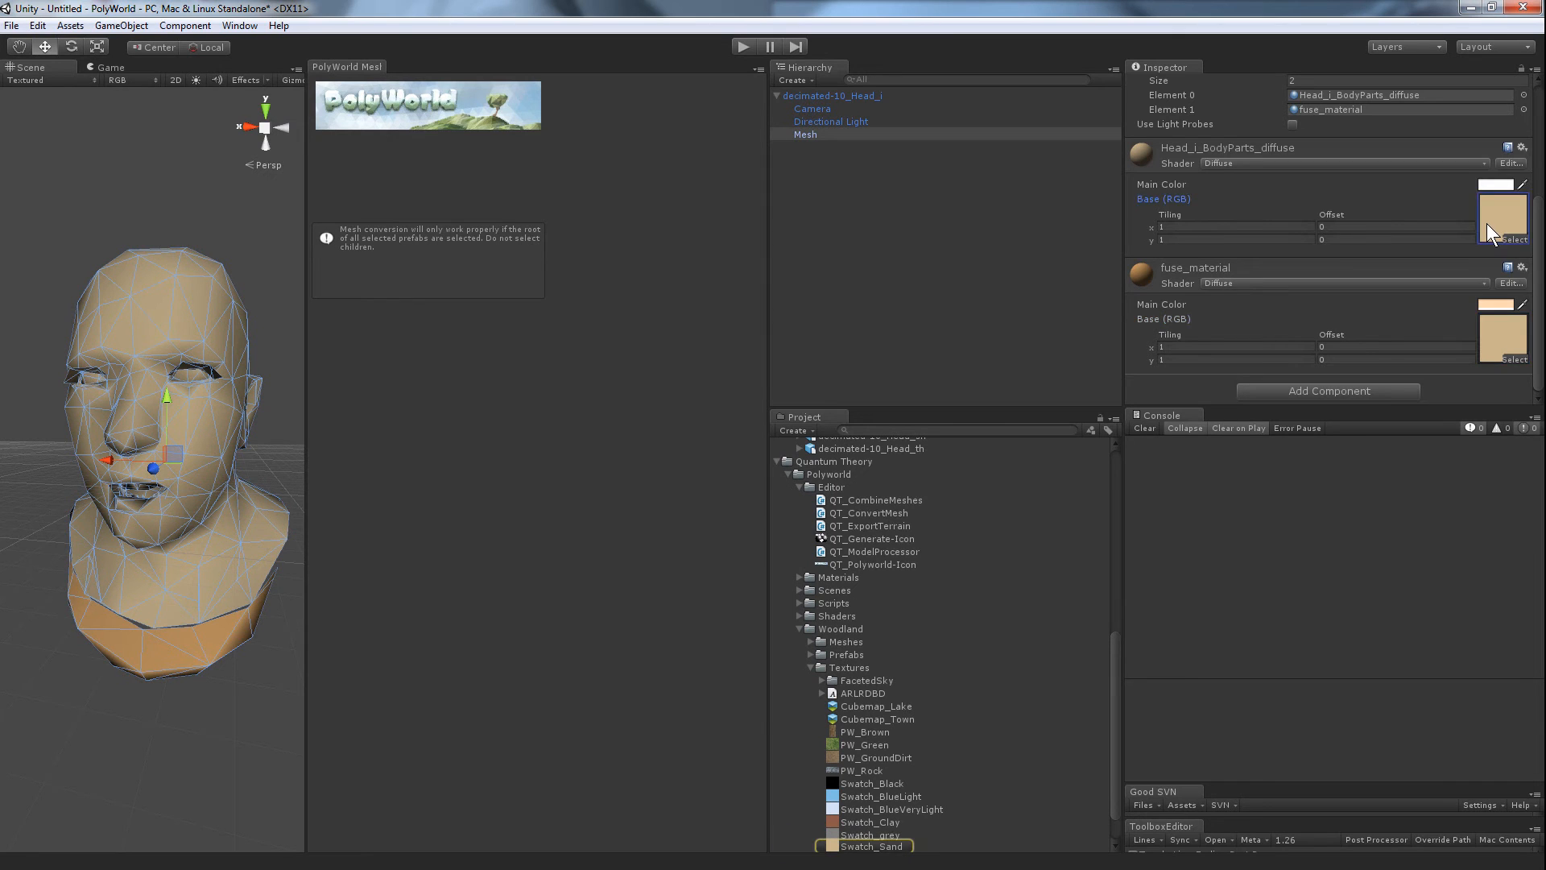
Step: Convert the whole decimated-10_Head_i object to a PolyWorld mesh
left_click(844, 97)
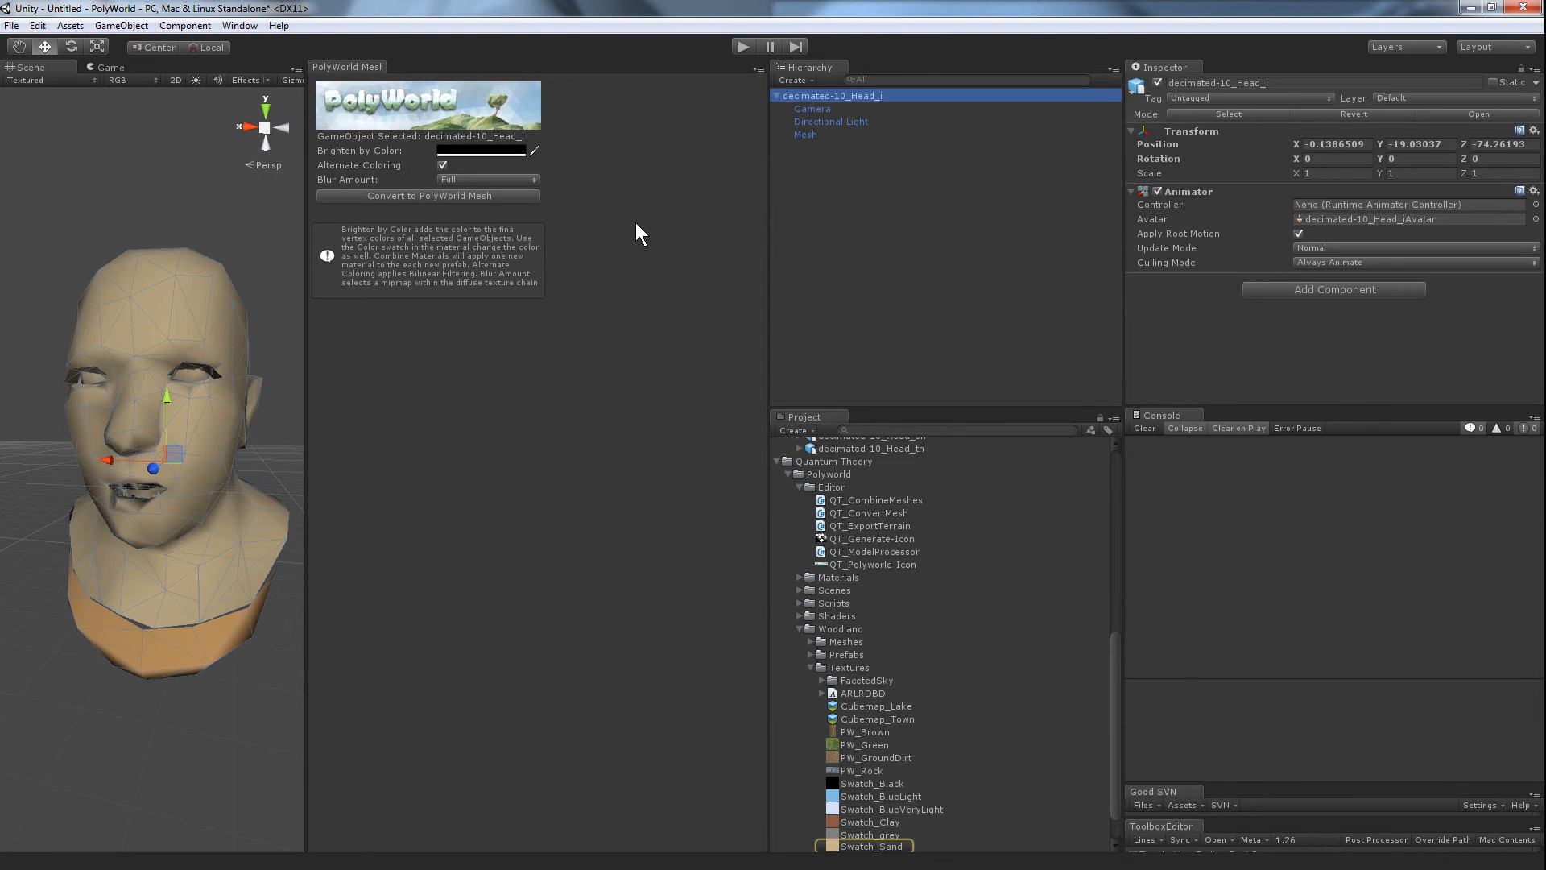
left_click(430, 197)
left_click(892, 483)
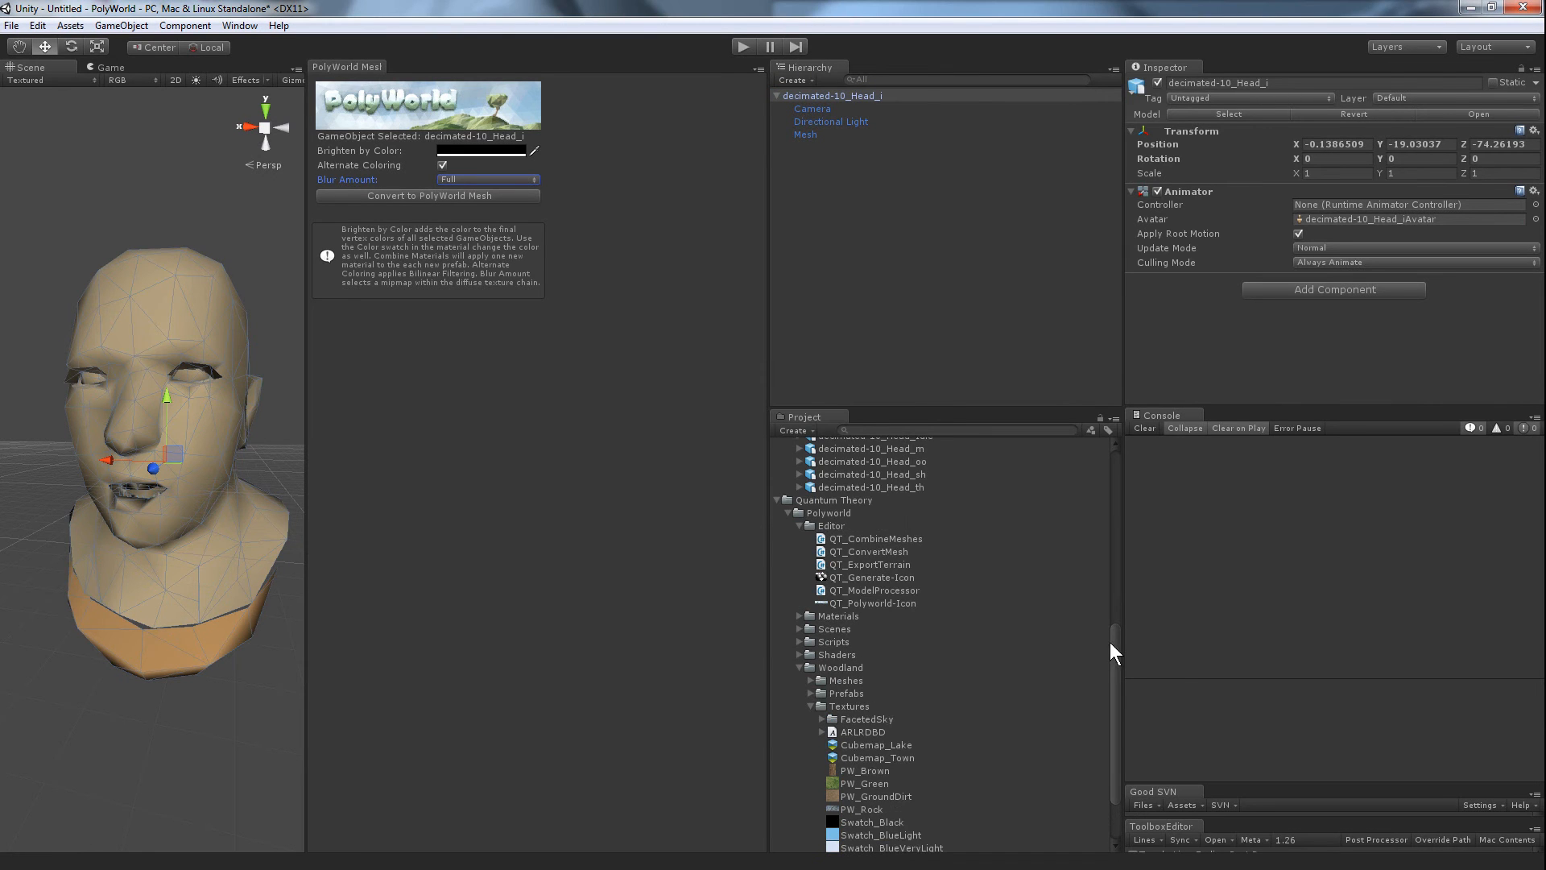
Step: Move the faceted i-head prefab, its material and Mesh-Faceted from Faceted Meshes into the Head/i folder
left_click_drag(1116, 645, 1109, 437)
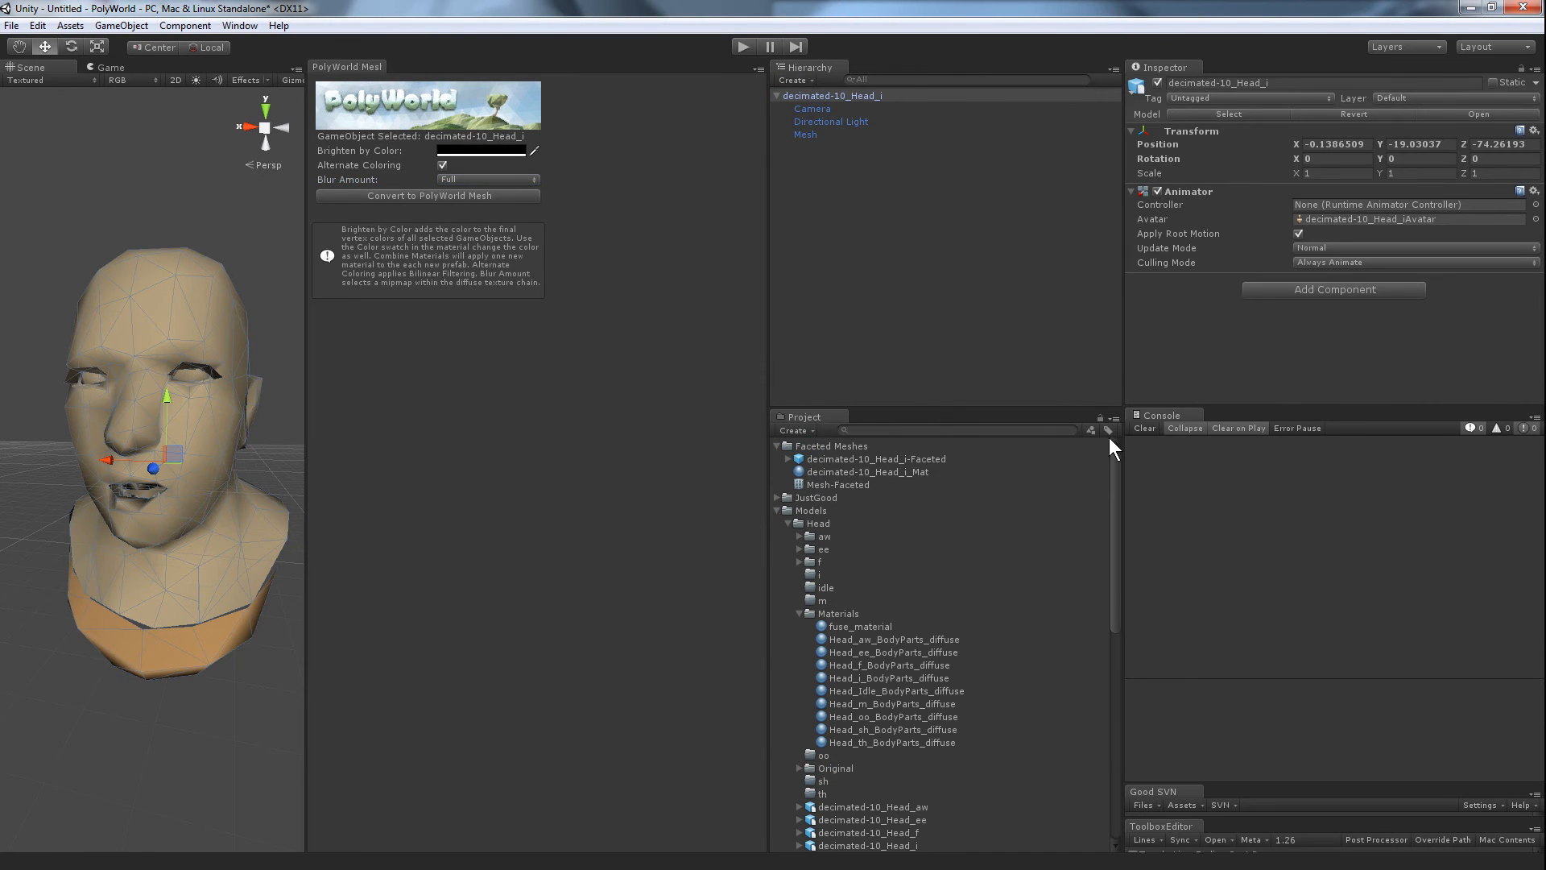
left_click(829, 458)
left_click(837, 483, "shift")
left_click_drag(829, 459, 828, 573)
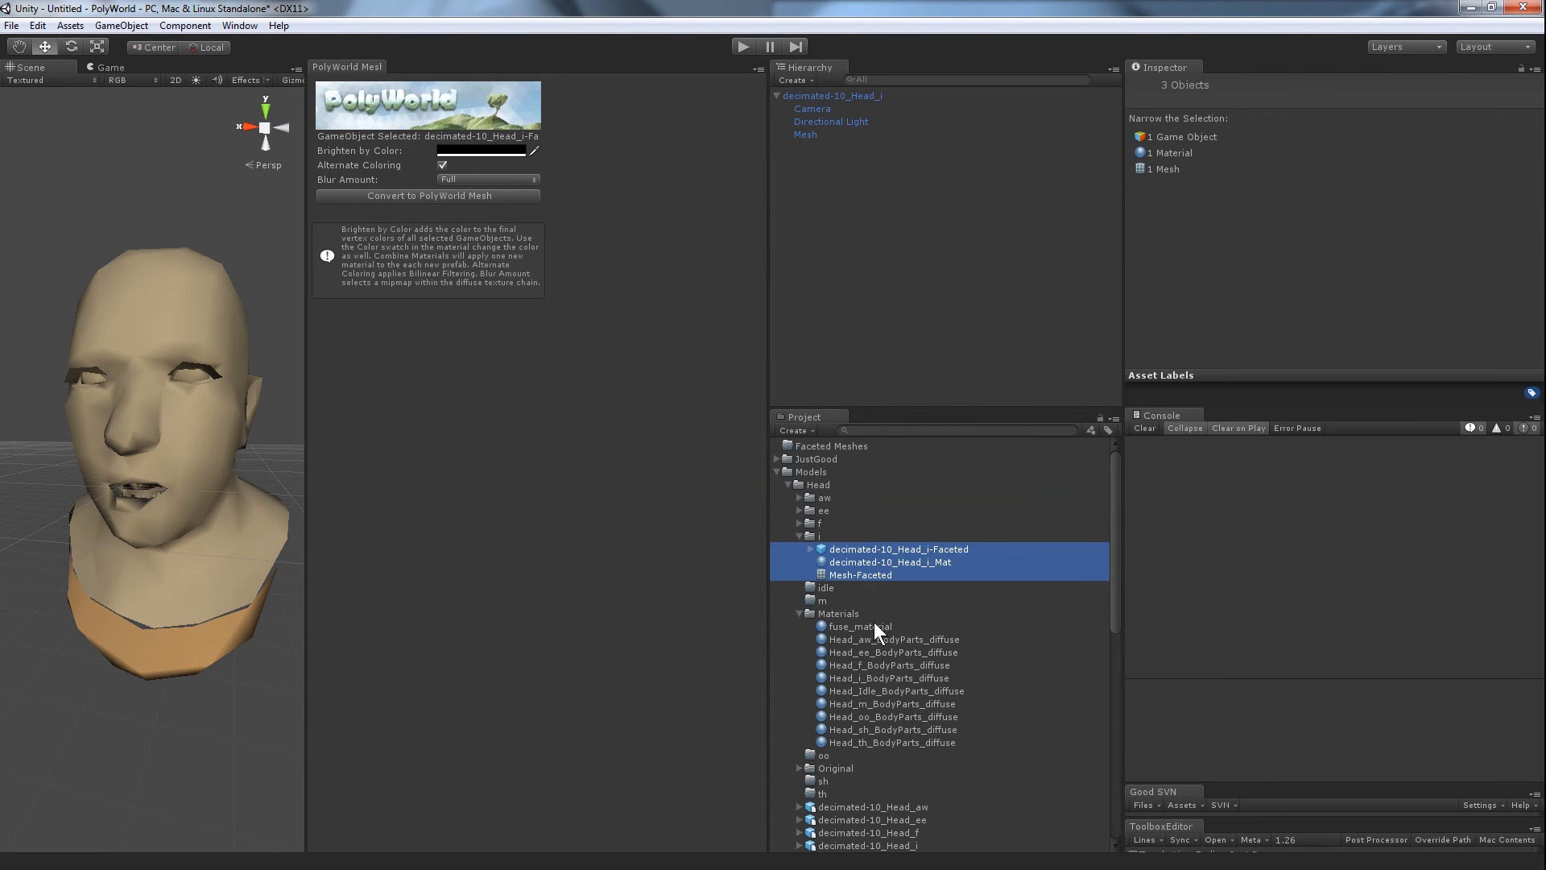
Step: Add the decimated-10_Head_Idle model to the scene and delete decimated-10_Head_i from it
scroll(828, 751, "down", 5)
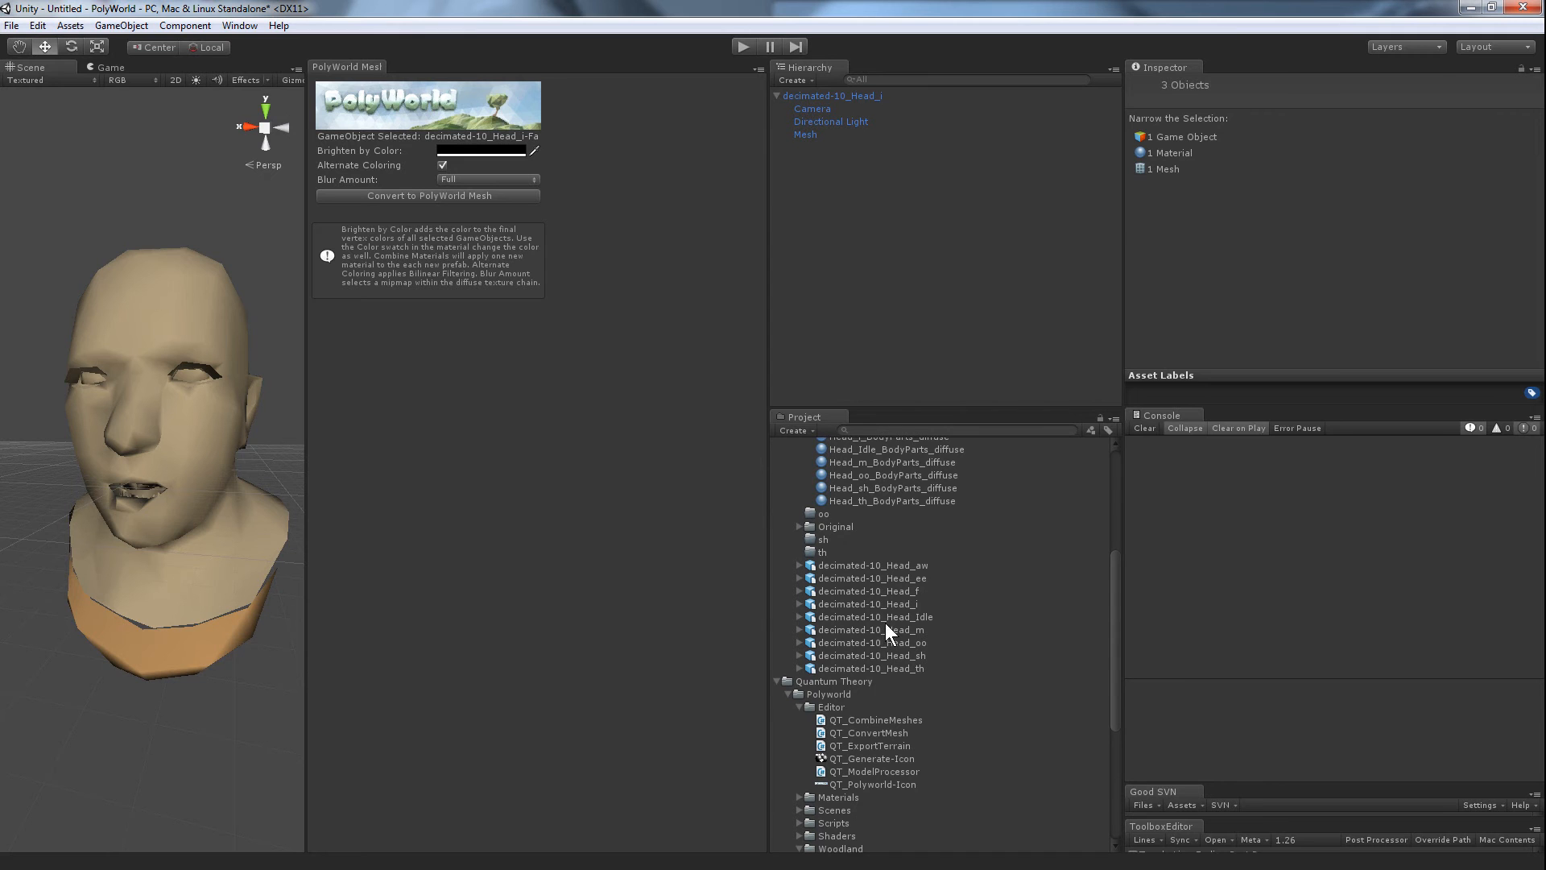
left_click_drag(886, 617, 903, 262)
left_click(844, 99)
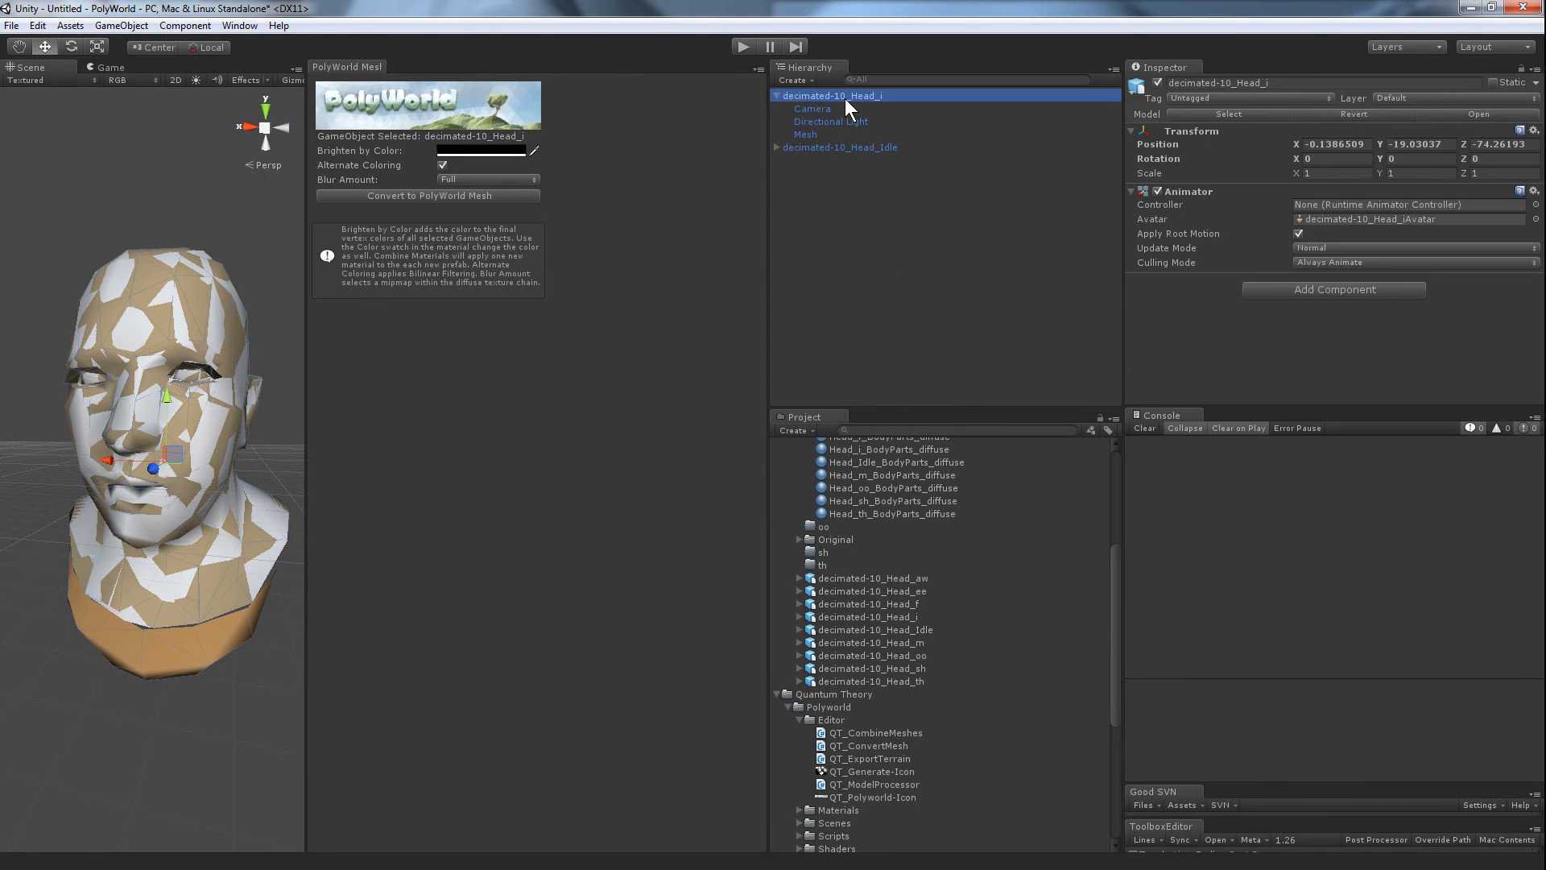
key("Delete")
Step: Assign the Swatch_Sand texture as the base of the Head_Idle_BodyParts_diffuse material on the idle head's Mesh object
left_click(843, 98)
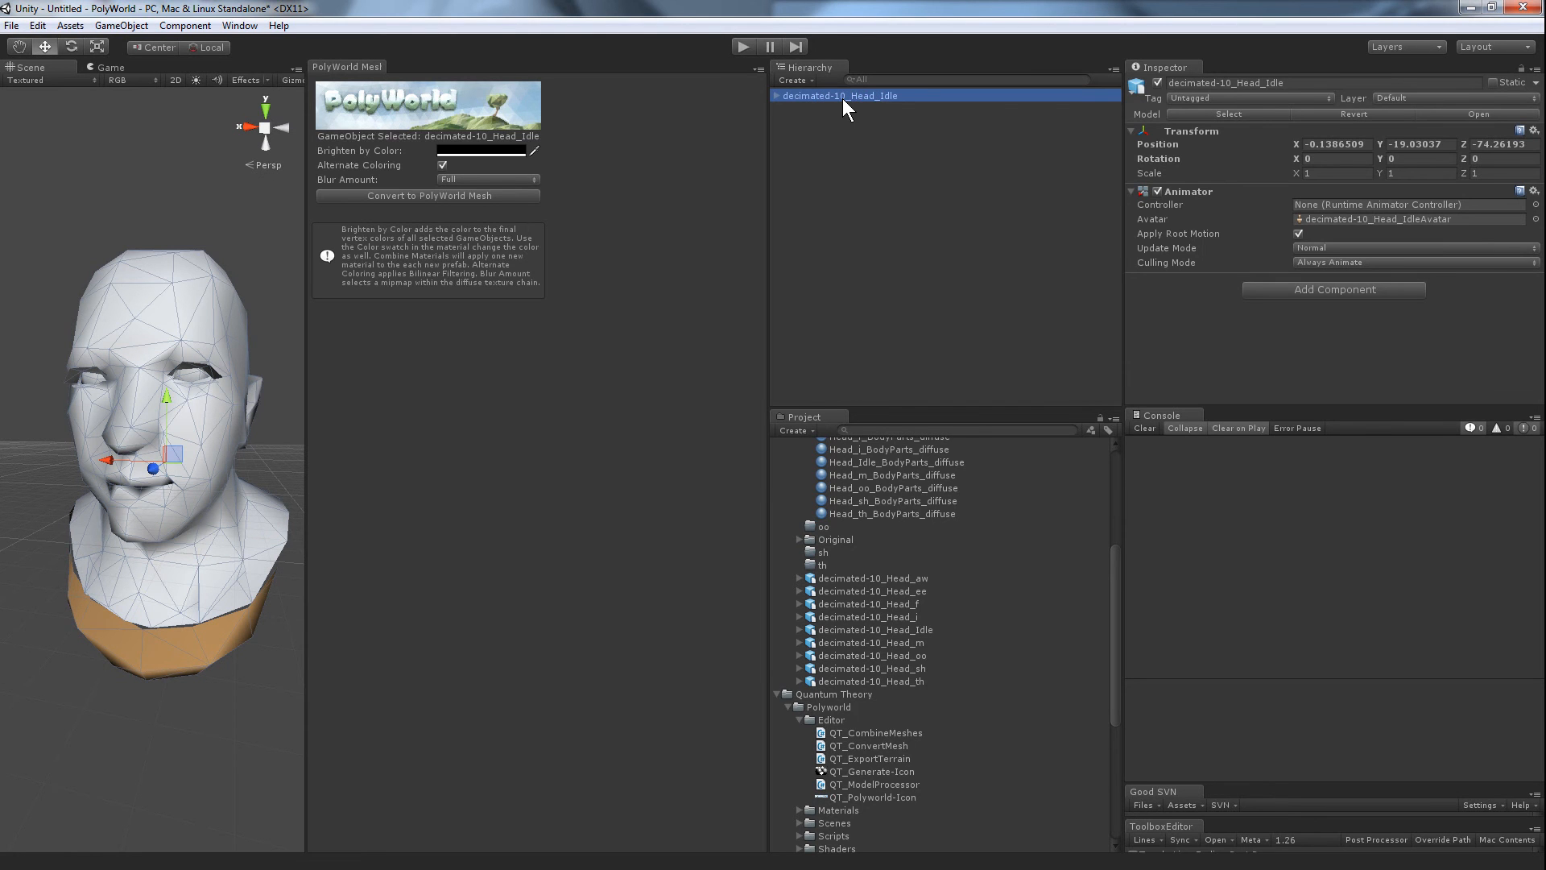
key("Right")
key("Down")
key("Down")
key("Down")
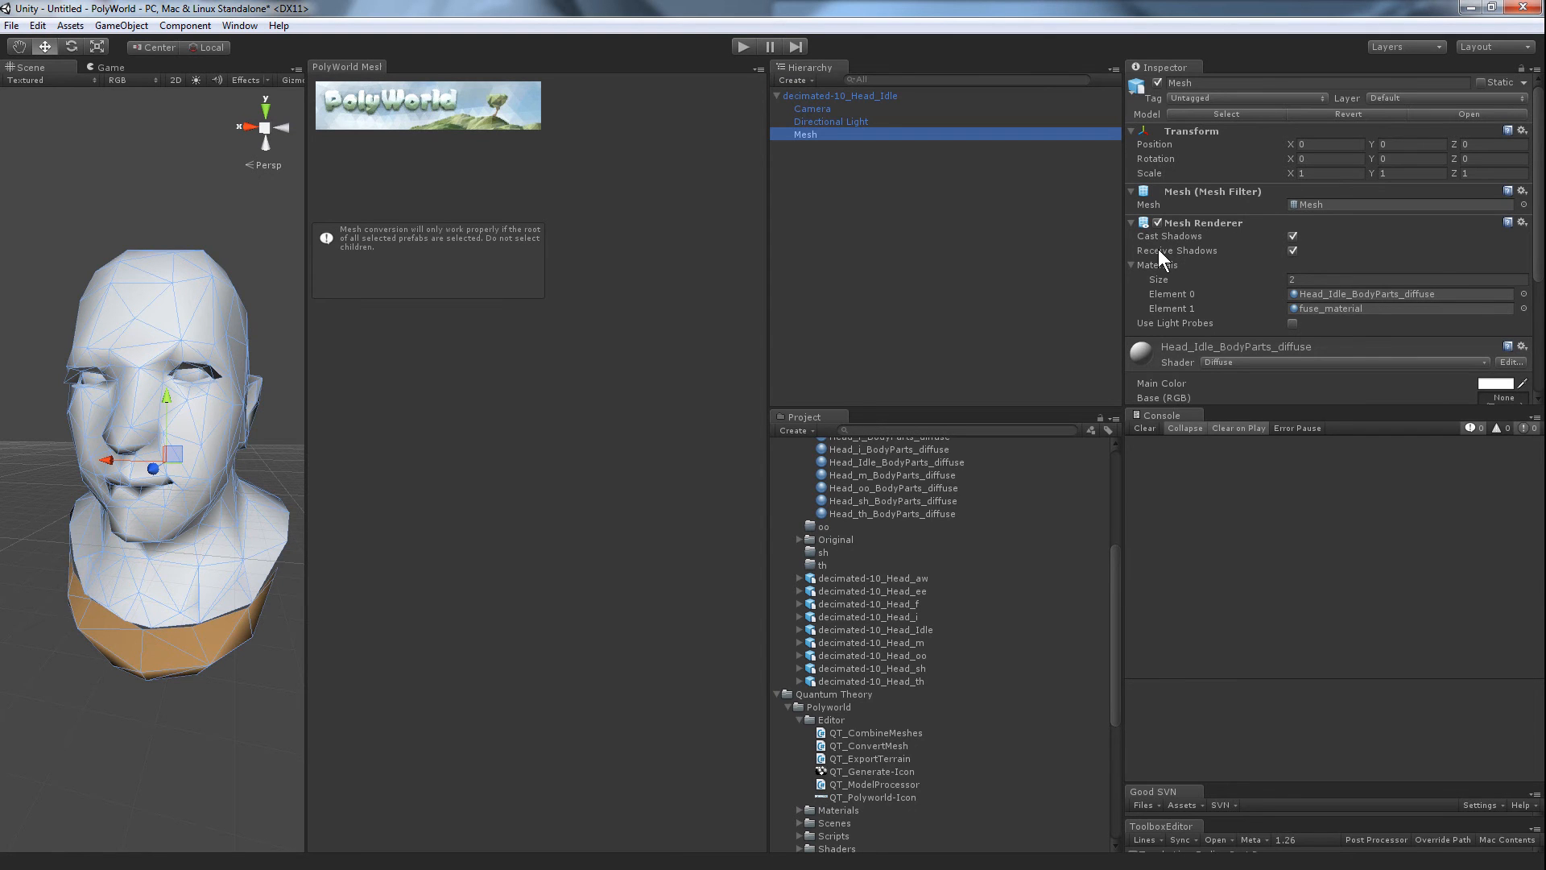
left_click(1441, 293)
scroll(1421, 302, "down", 4)
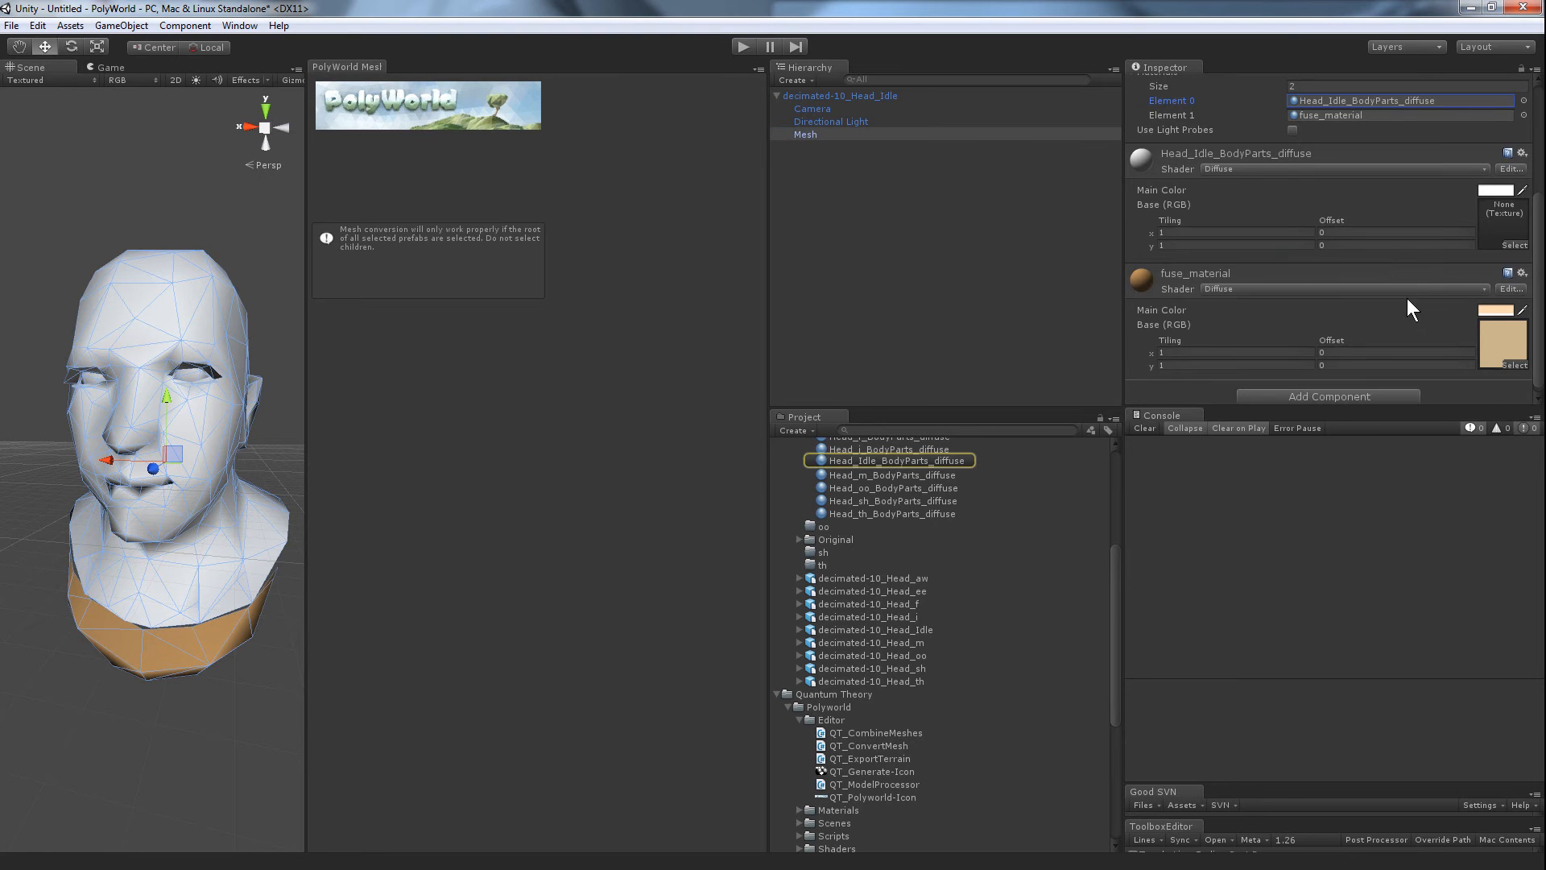
left_click(1518, 246)
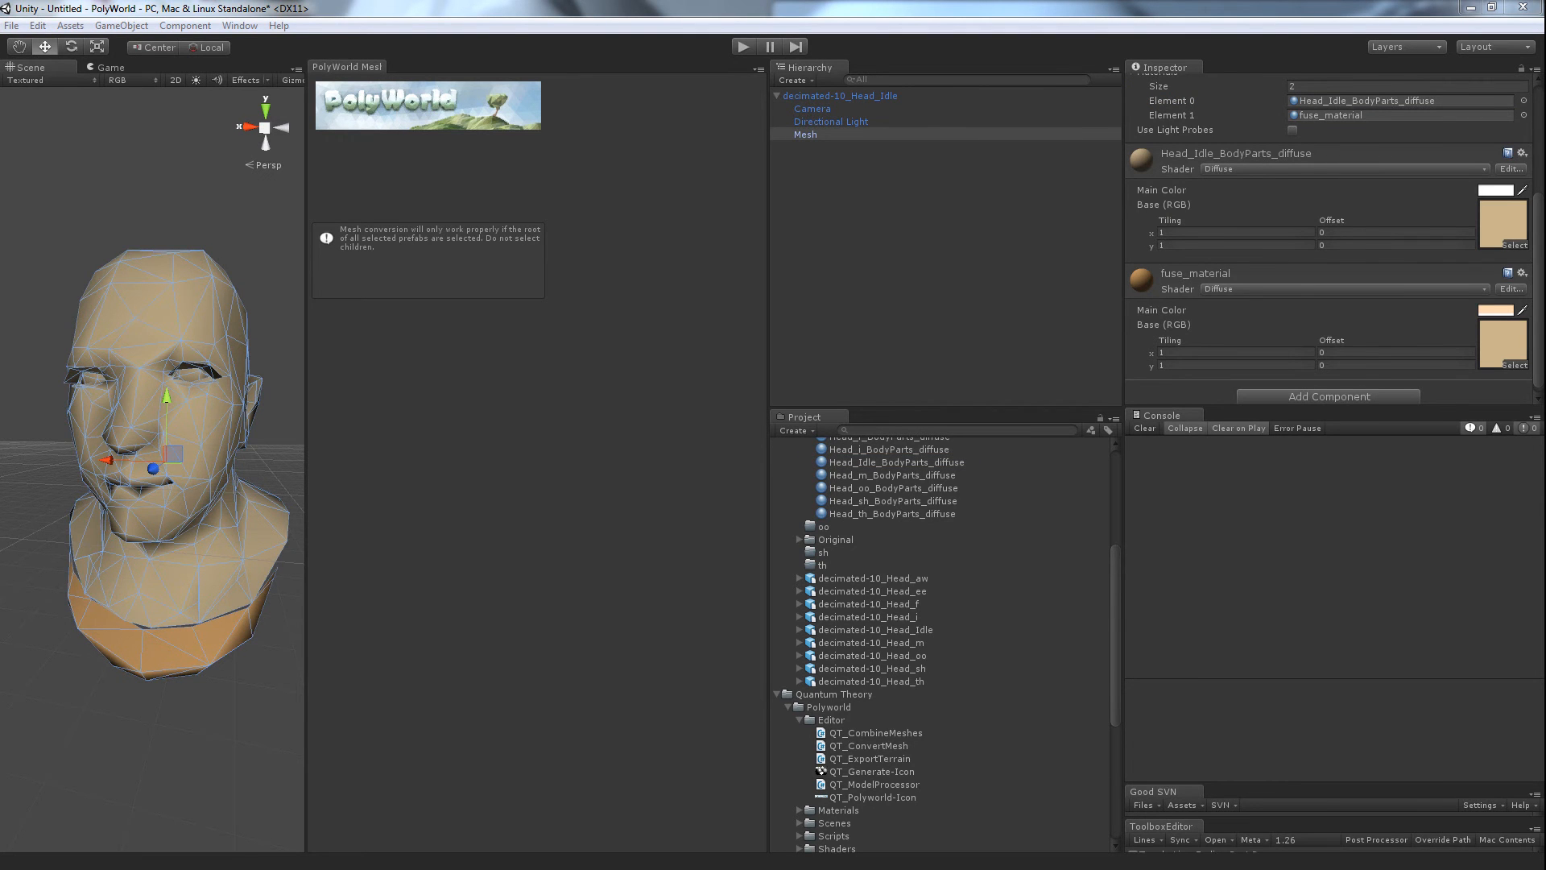
left_click(1502, 336)
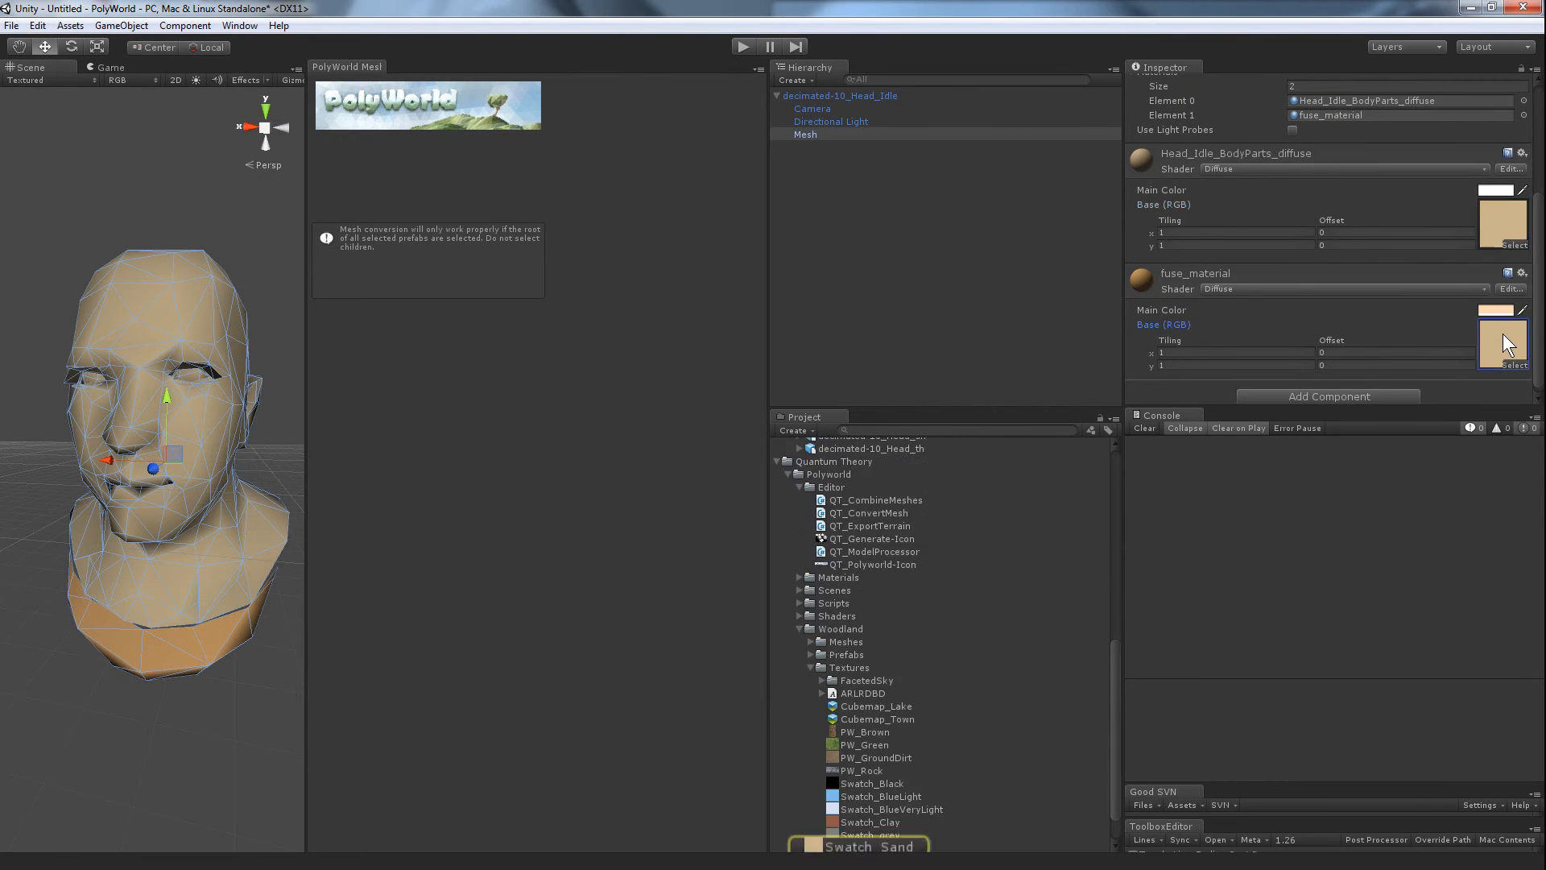
left_click(1497, 230)
Step: Convert the root decimated-10_Head_Idle object to a PolyWorld mesh
scroll(1071, 498, "up", 10)
left_click(857, 92)
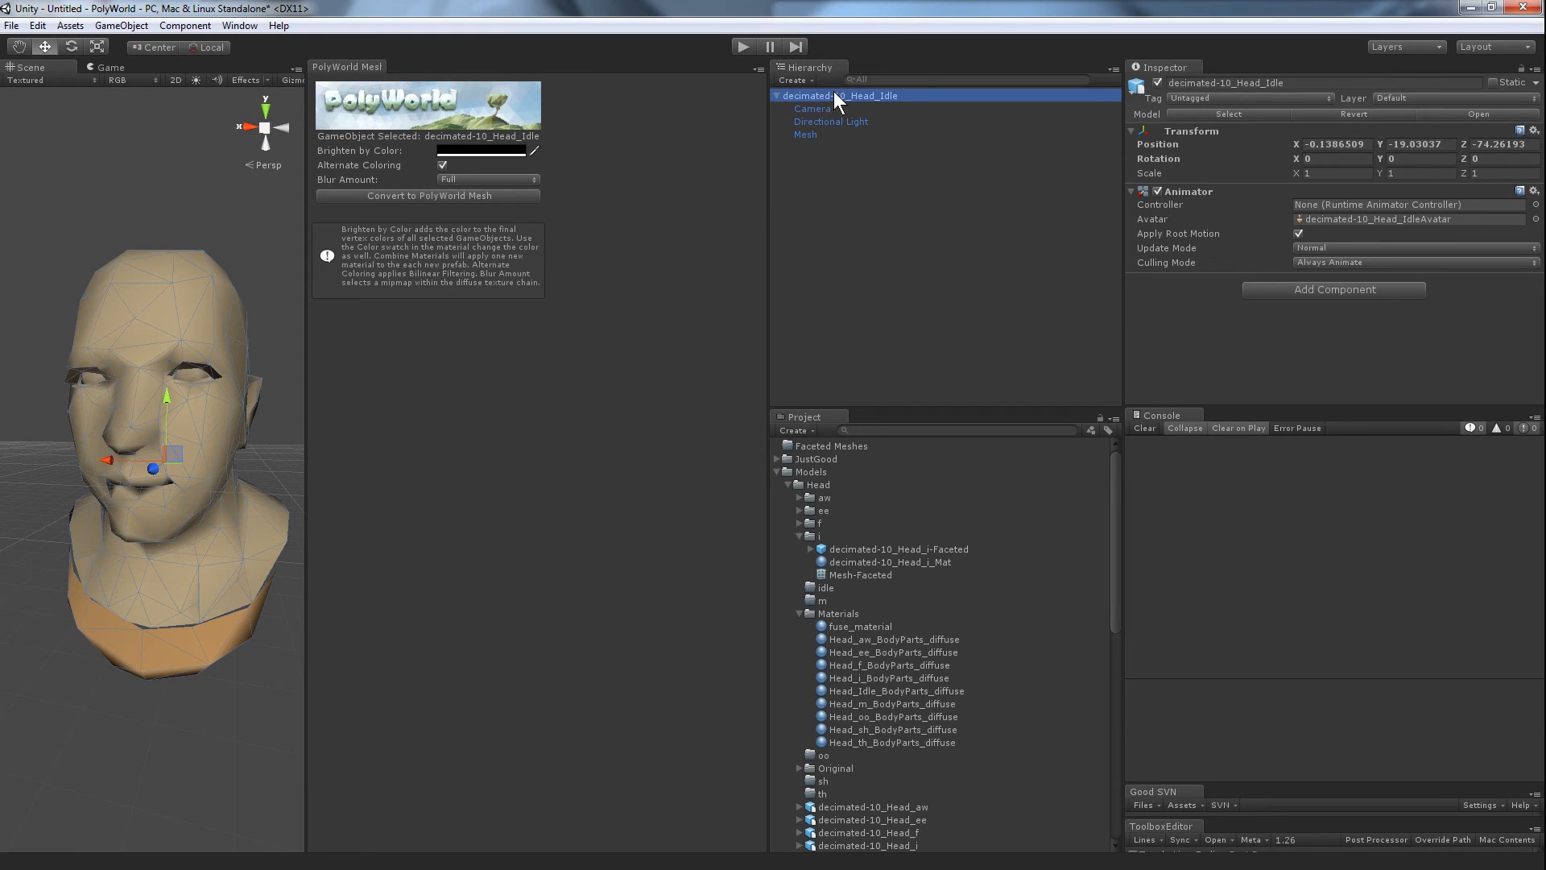
left_click(404, 195)
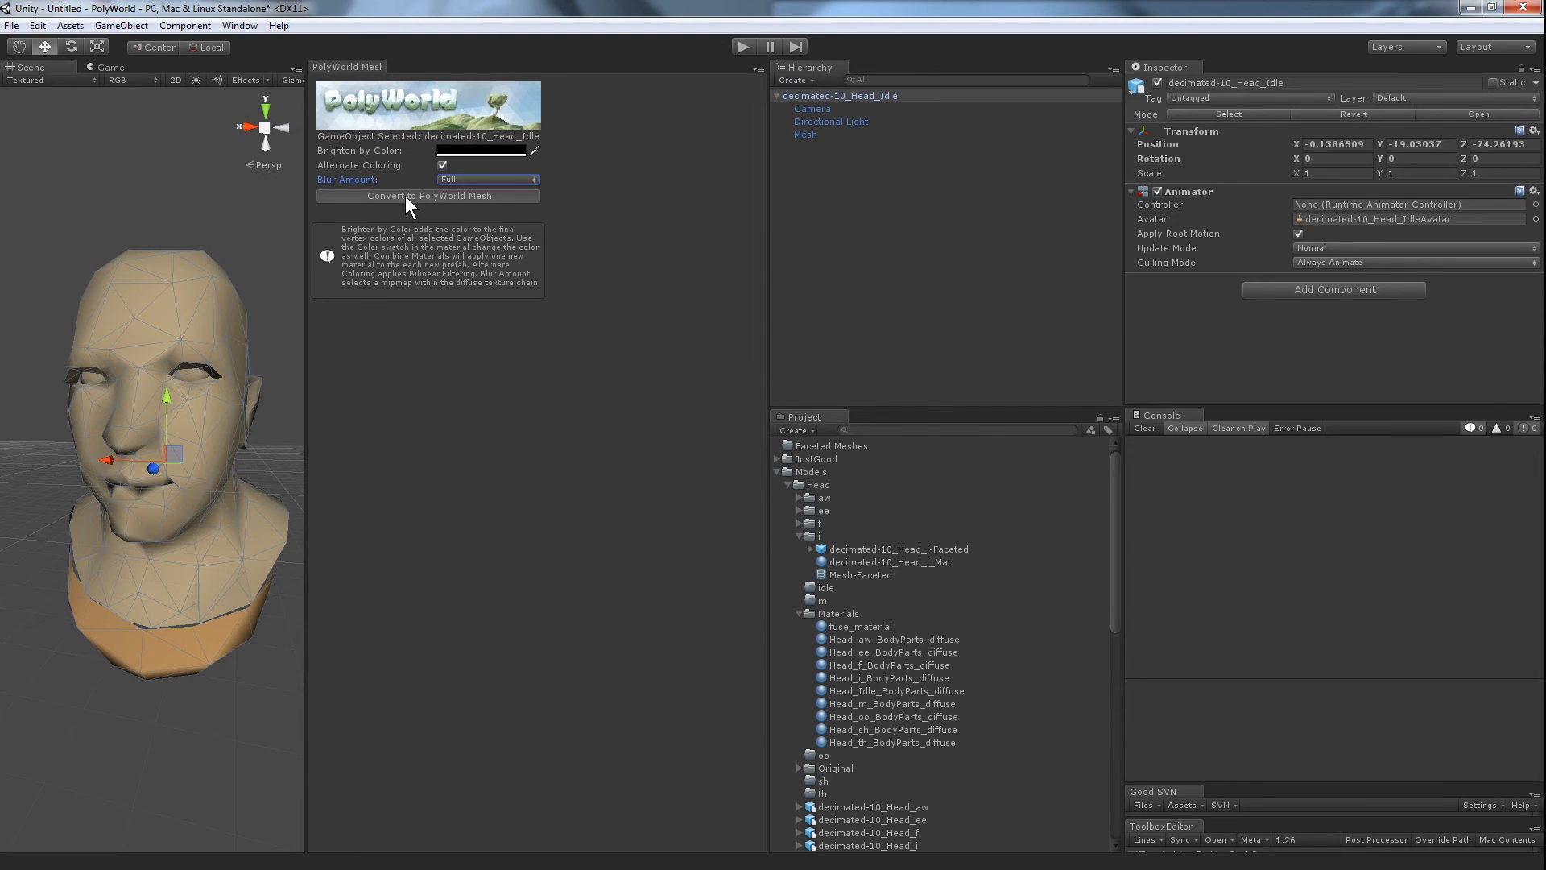
left_click(863, 468)
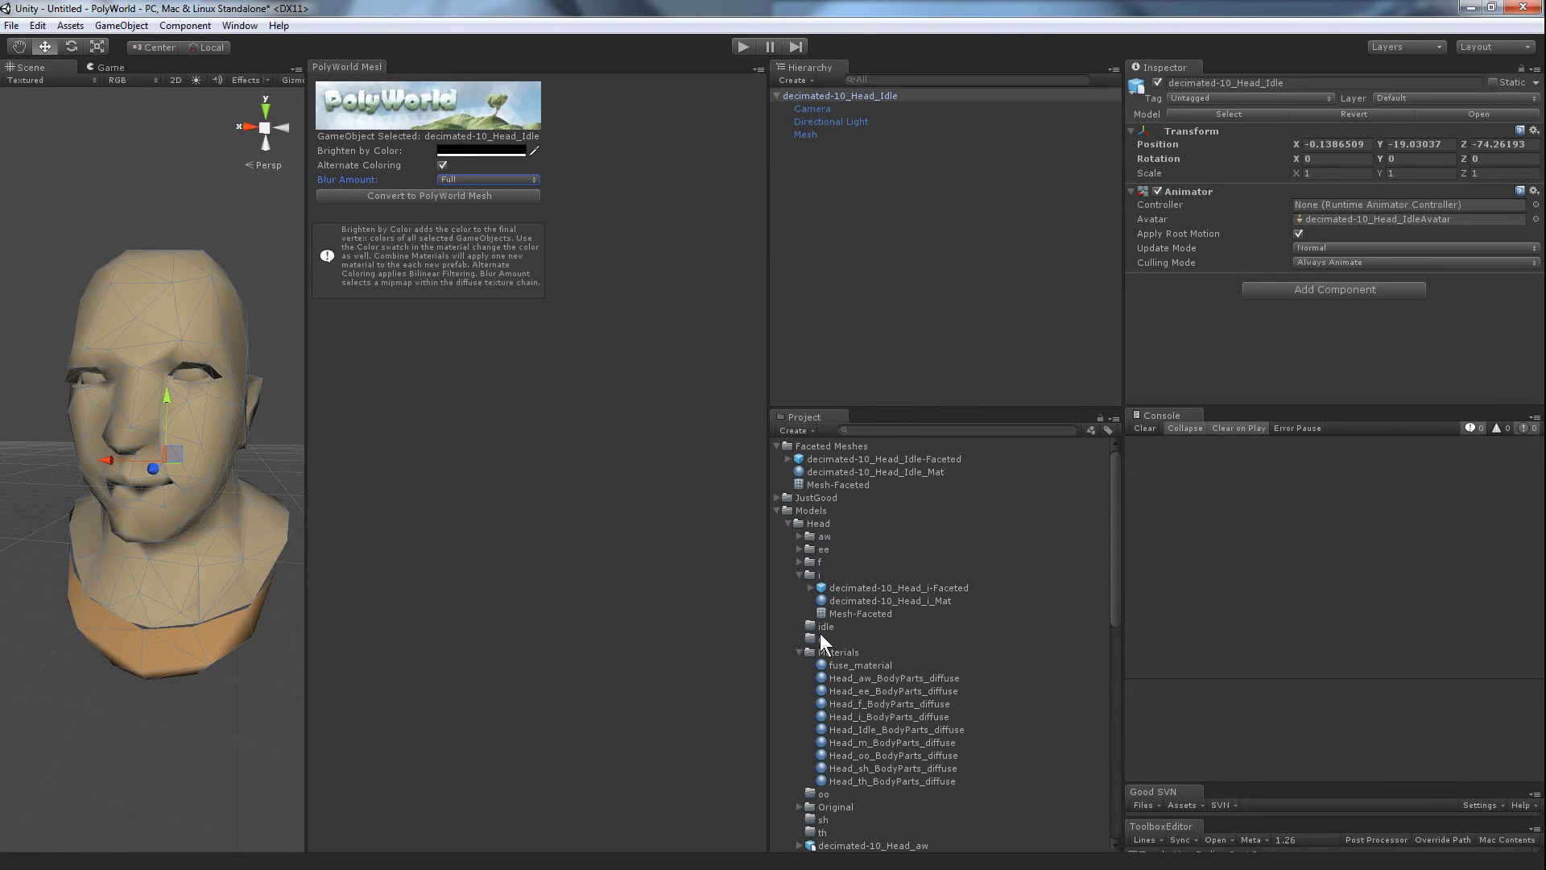
Step: Move the three faceted idle-head assets from Faceted Meshes into the Head/idle folder and delete decimated-10_Head_Idle from the scene
left_click(833, 458)
left_click(839, 483, "shift")
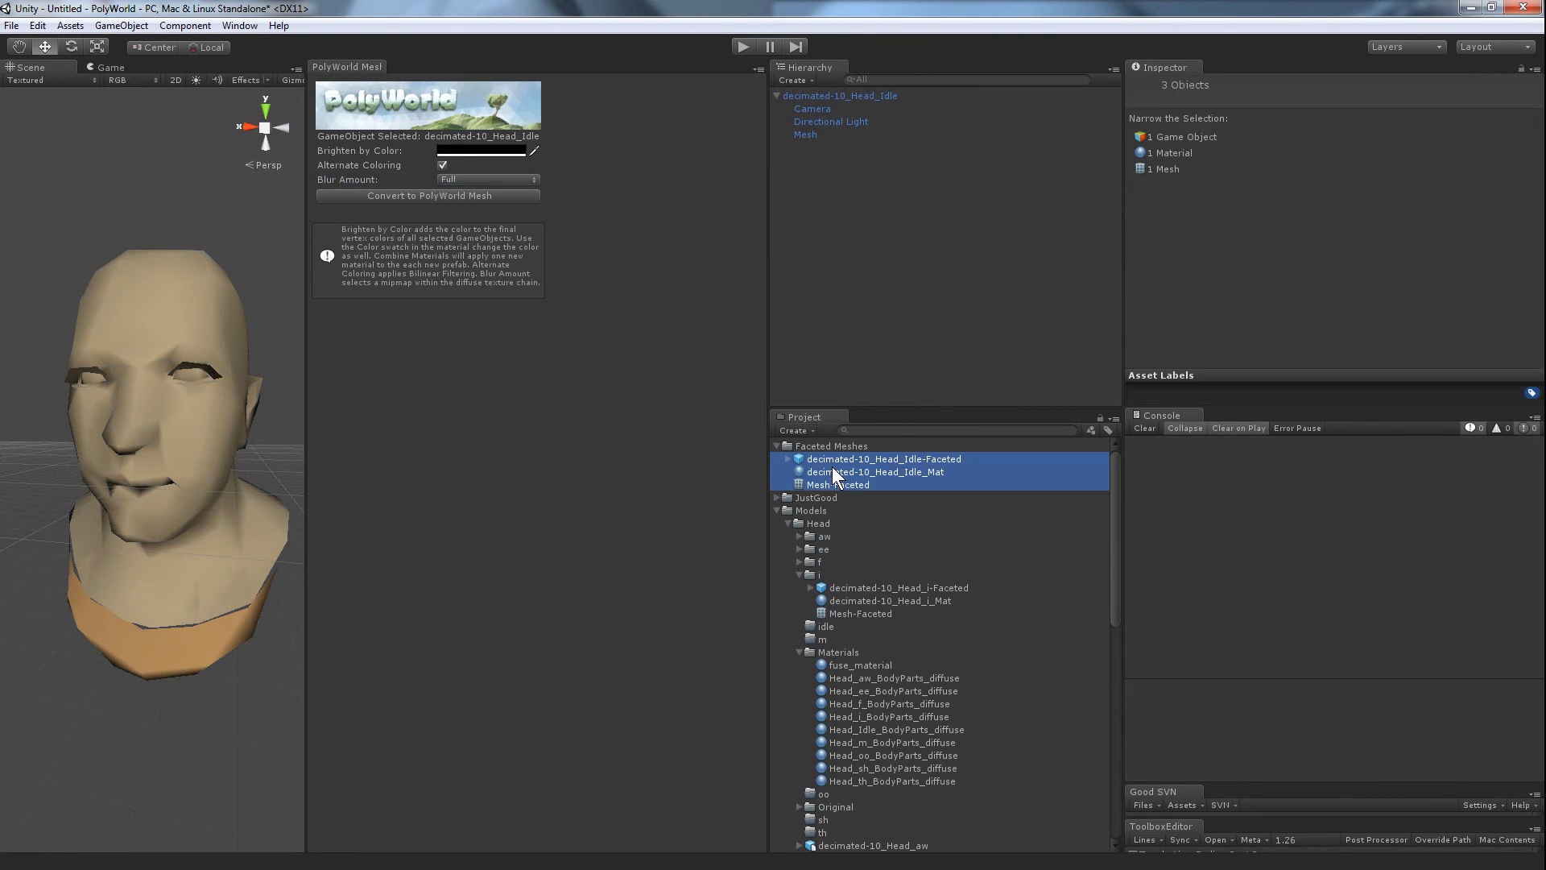
left_click_drag(878, 573, 843, 631)
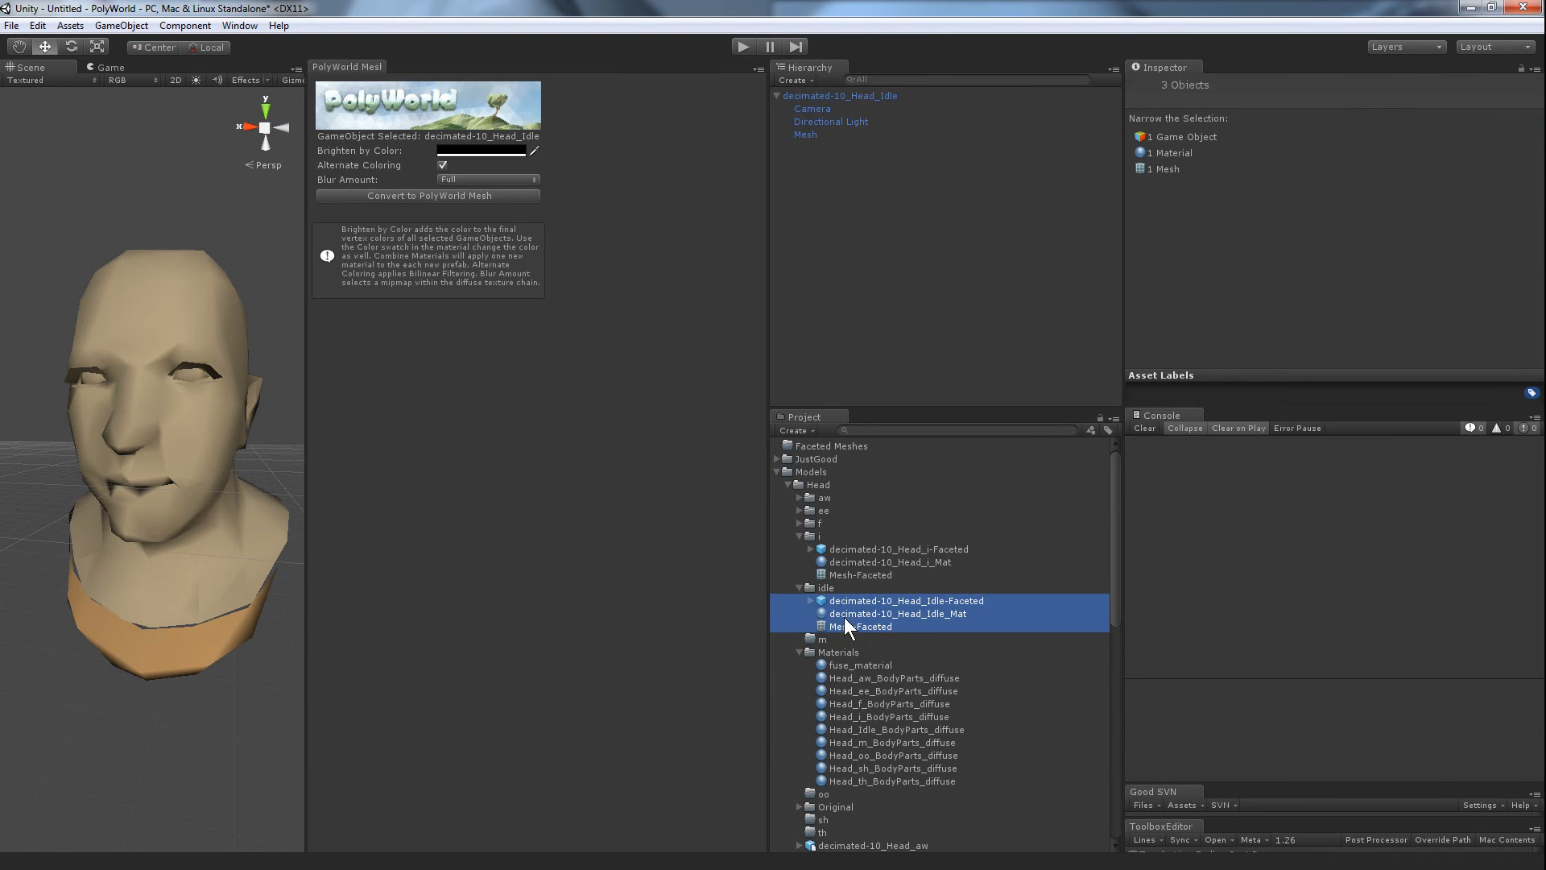
left_click(871, 98)
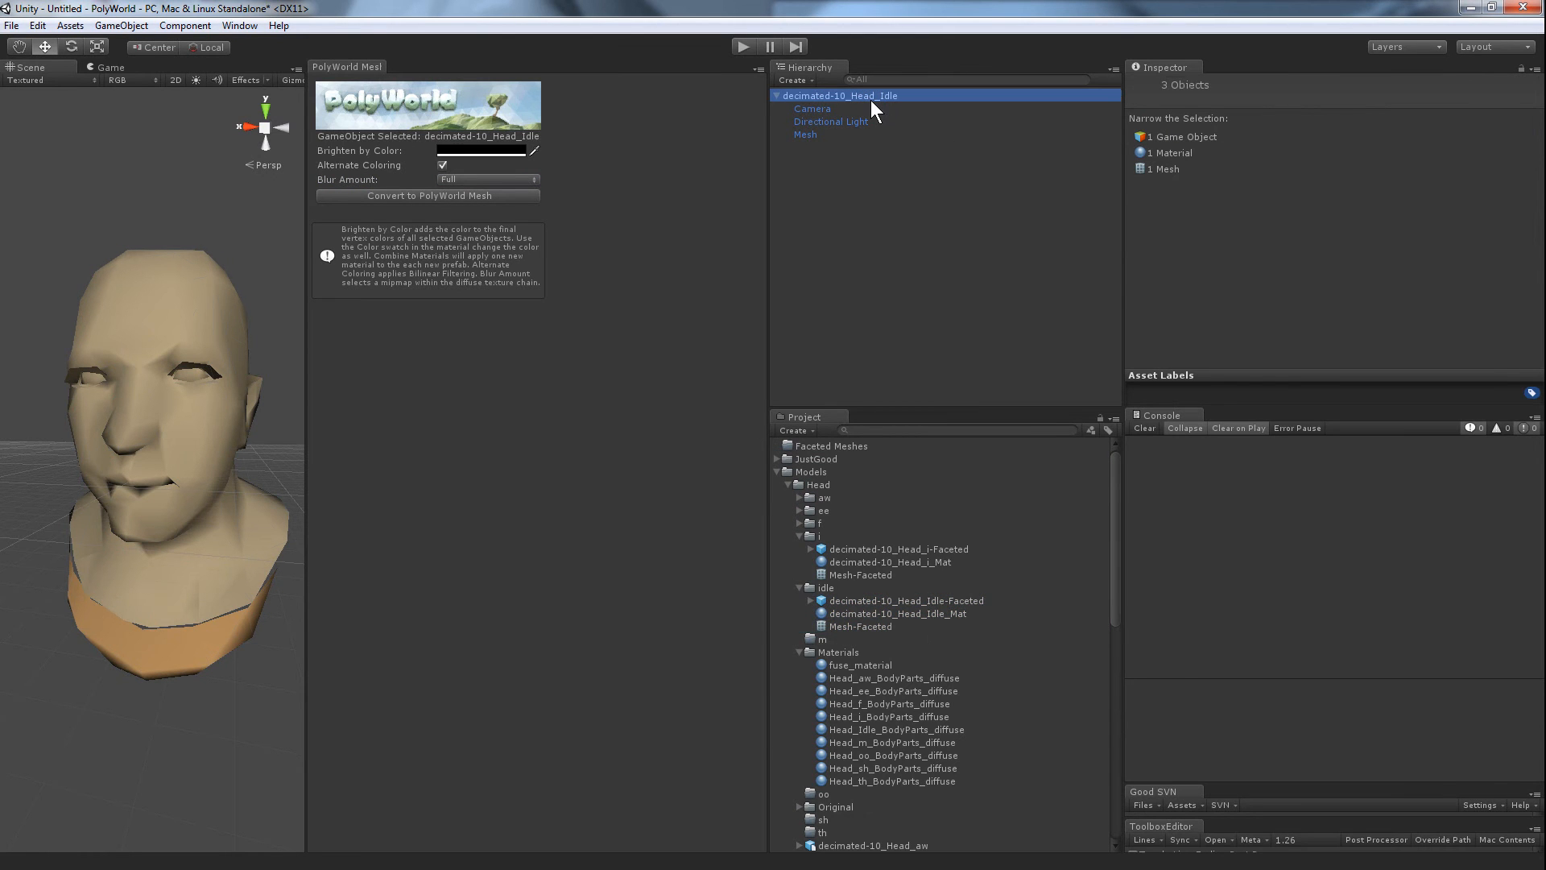
key("Delete")
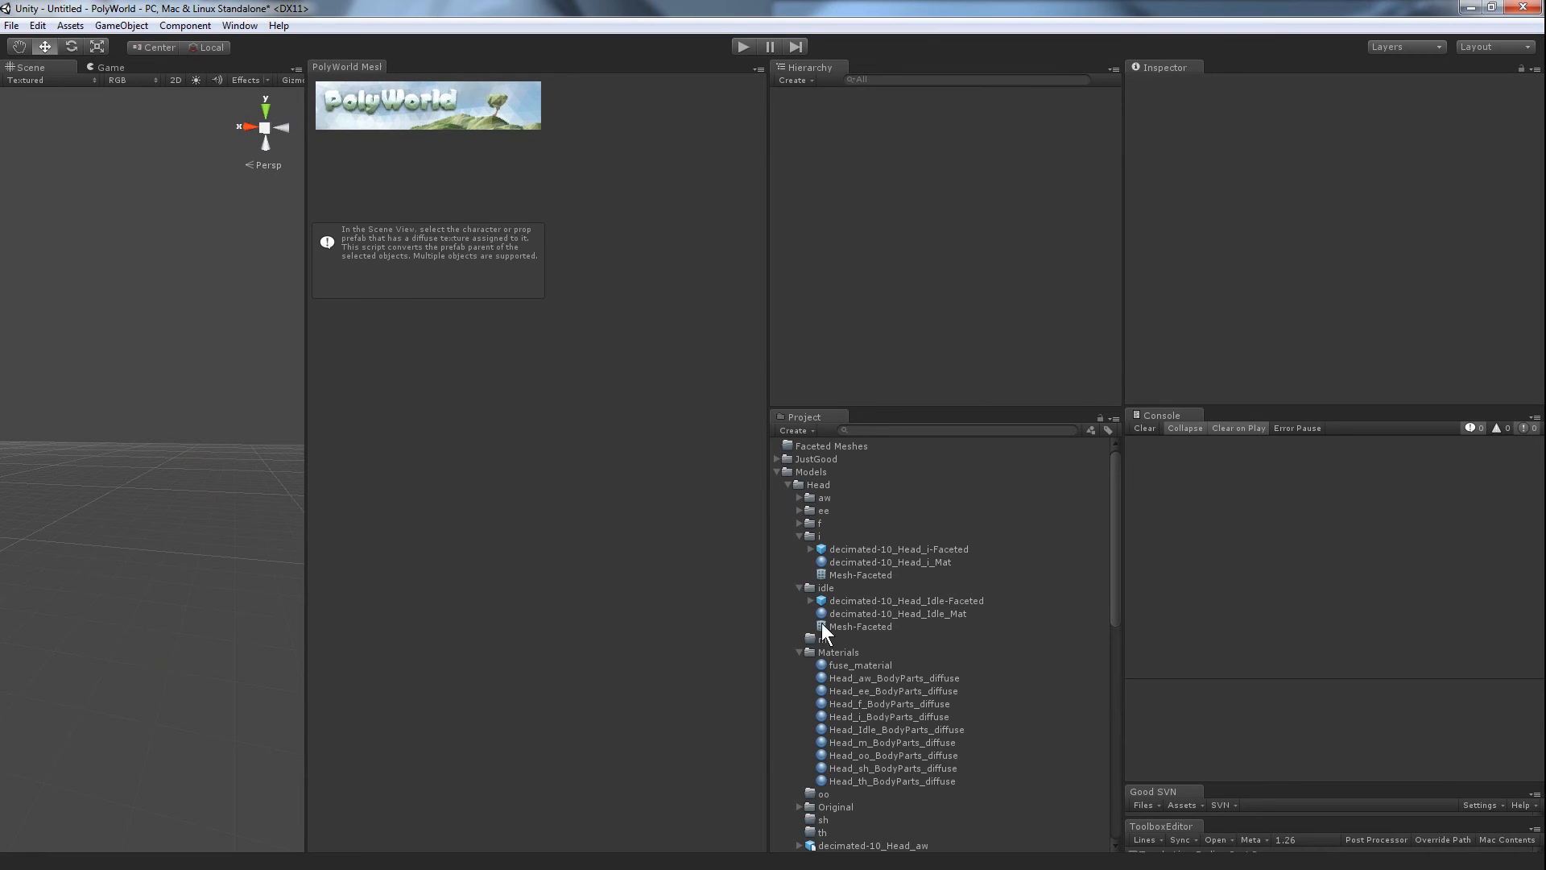
Step: Add the decimated-10_Head_m model to the empty scene and expand its child objects
scroll(814, 735, "down", 5)
left_click_drag(858, 717, 895, 264)
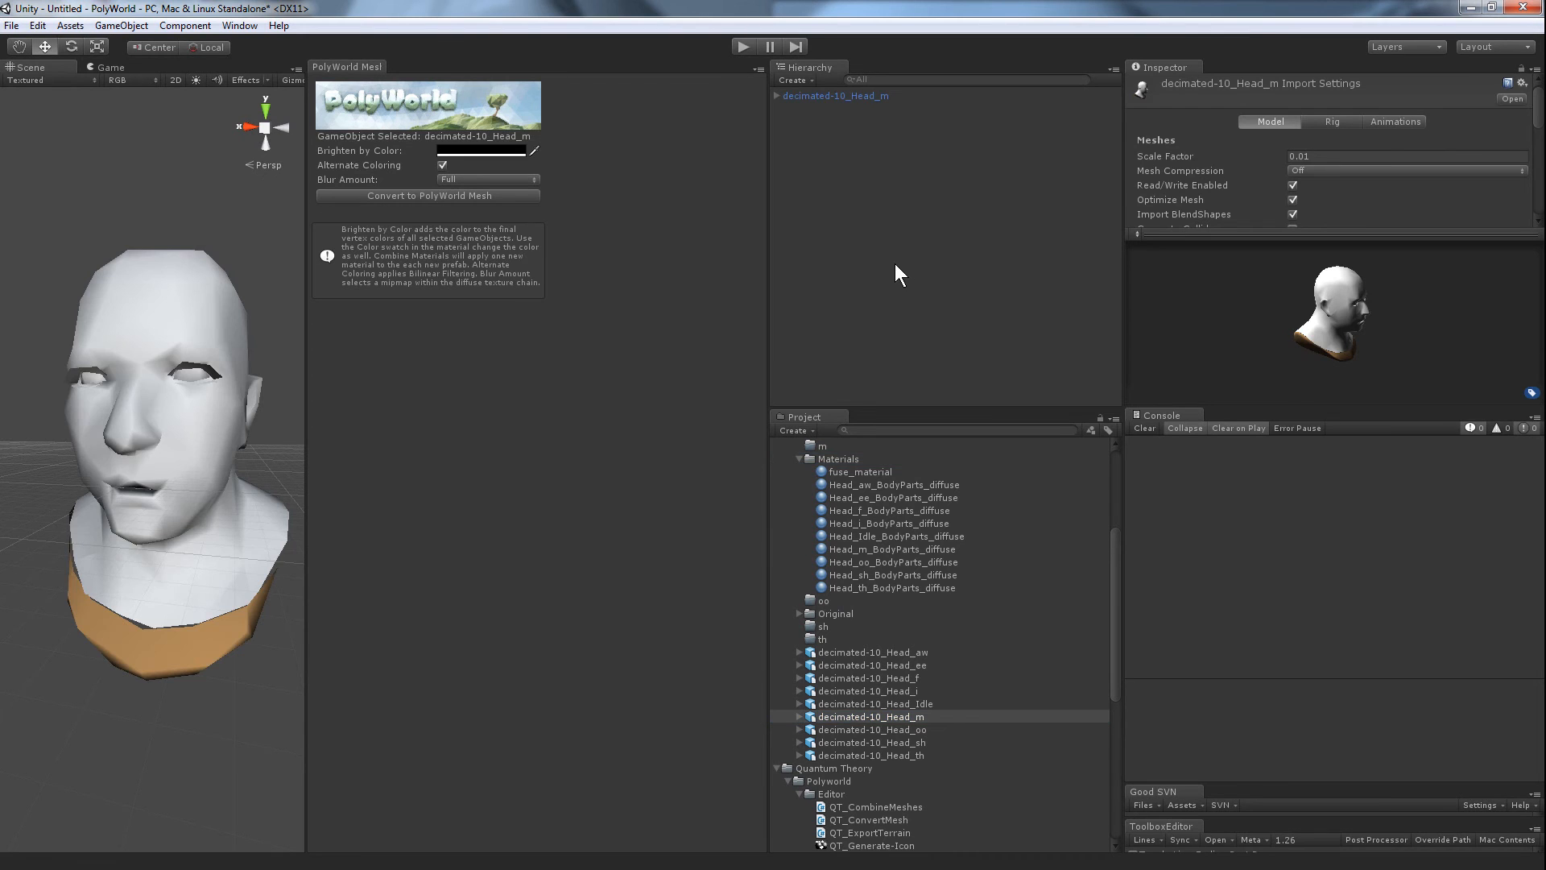
left_click(821, 94)
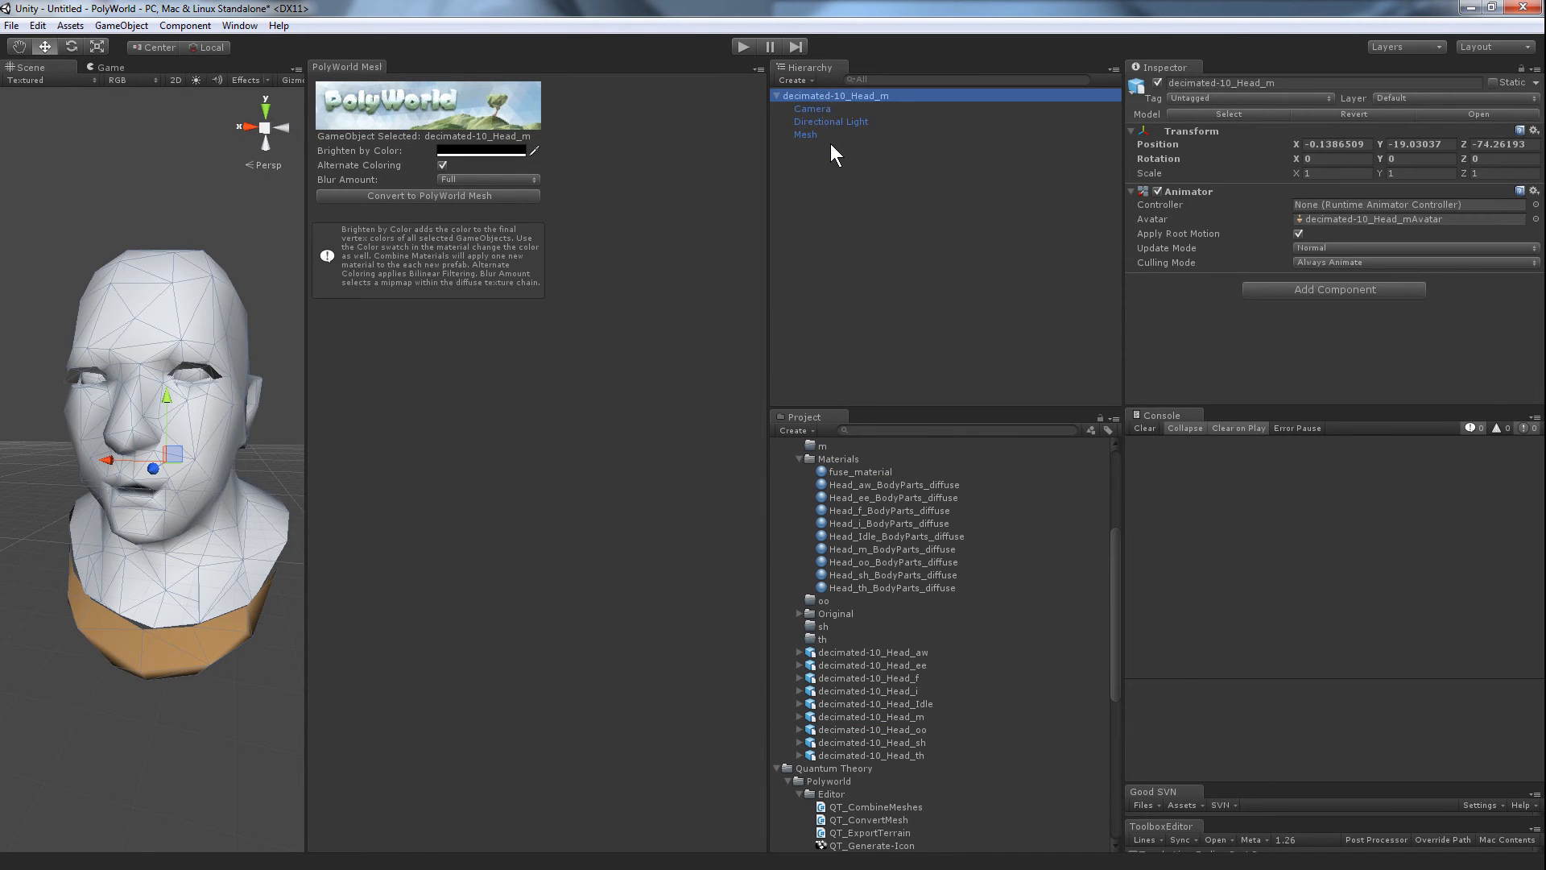
Step: Assign the Swatch_Sand texture as the base of the Head_m_BodyParts_diffuse material on the m head's Mesh object
left_click(831, 139)
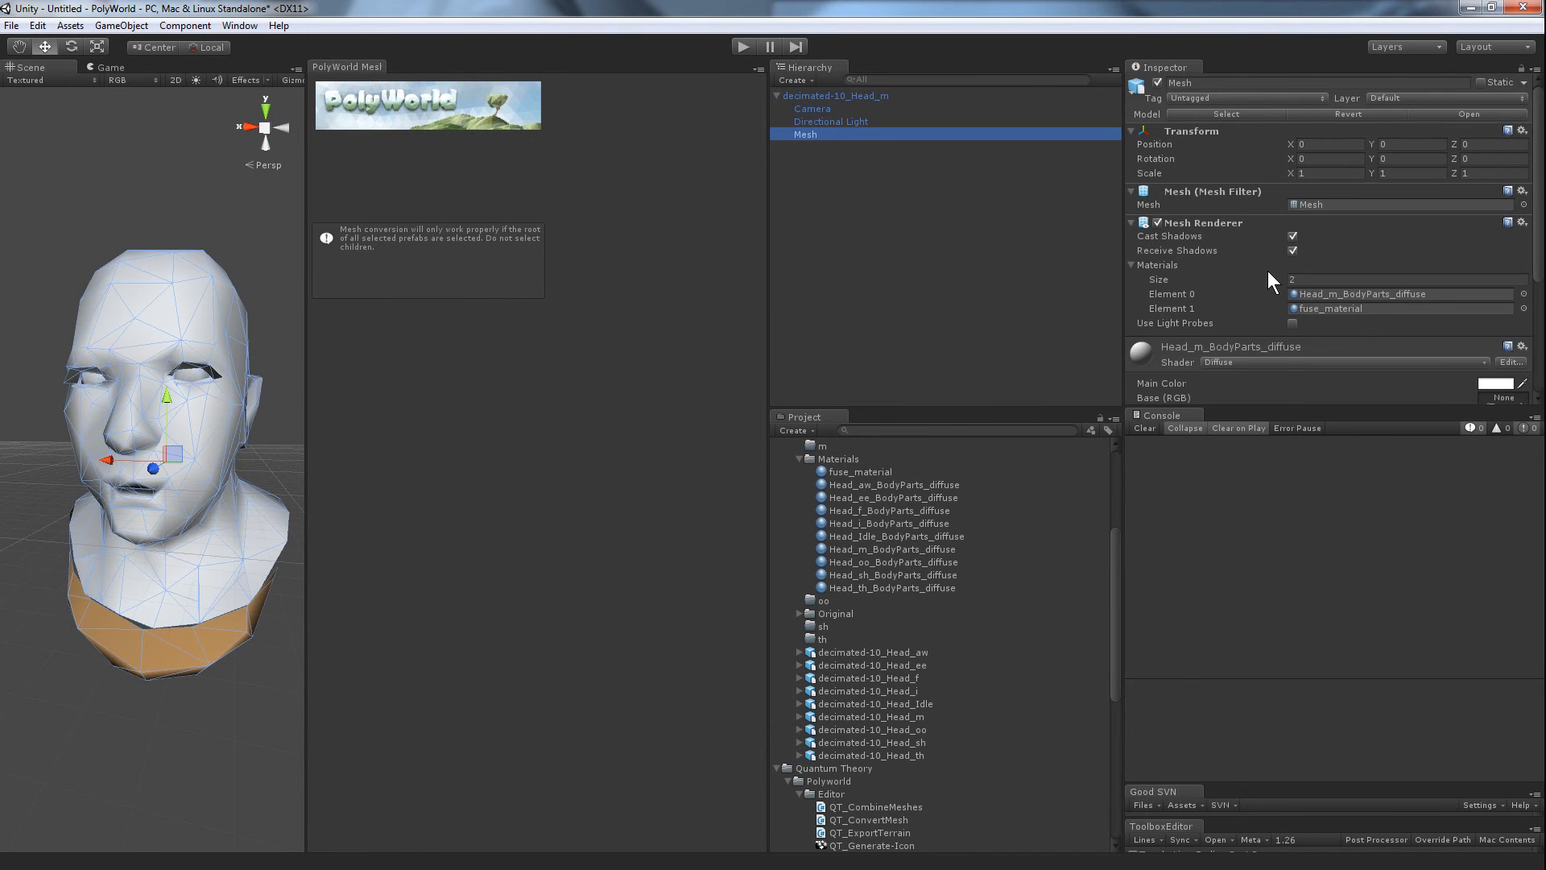
left_click(1361, 293)
scroll(1361, 293, "down", 3)
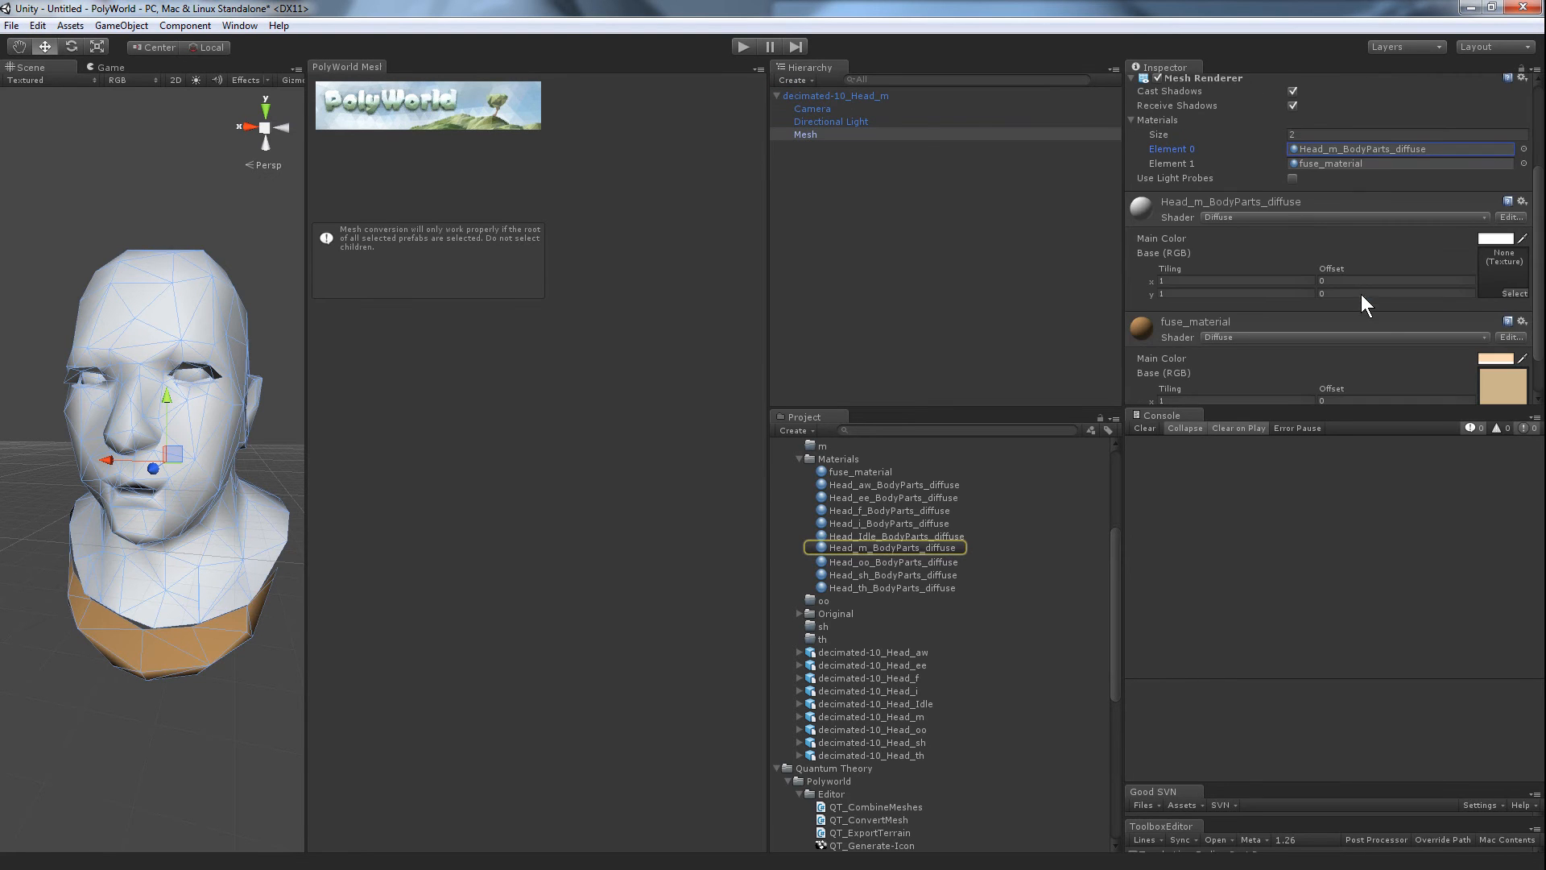
scroll(1361, 295, "down", 3)
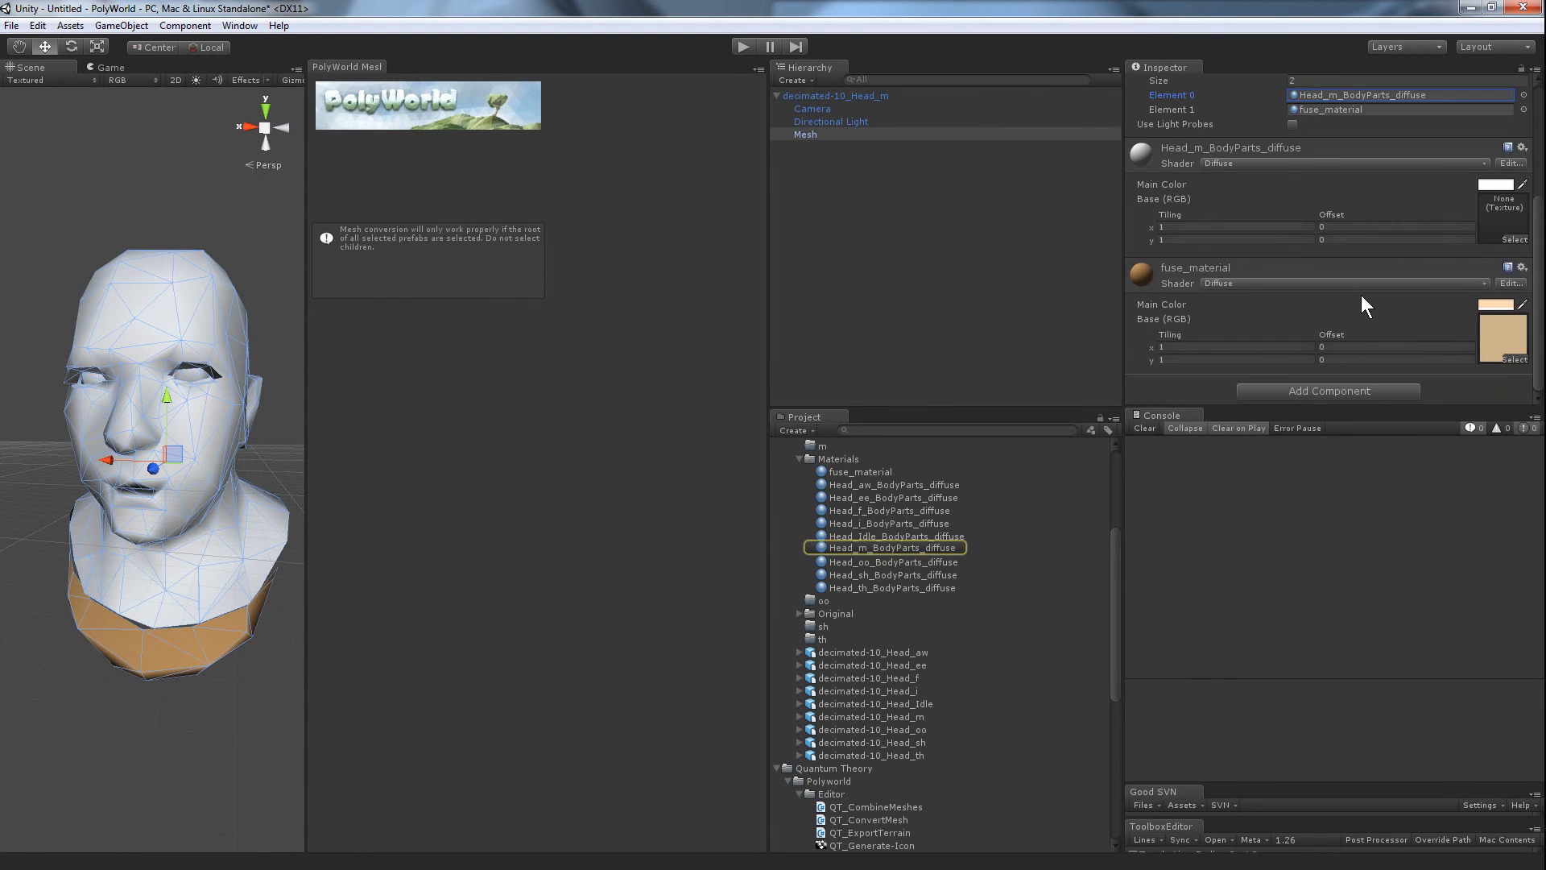
scroll(1361, 295, "up", 3)
left_click(1515, 289)
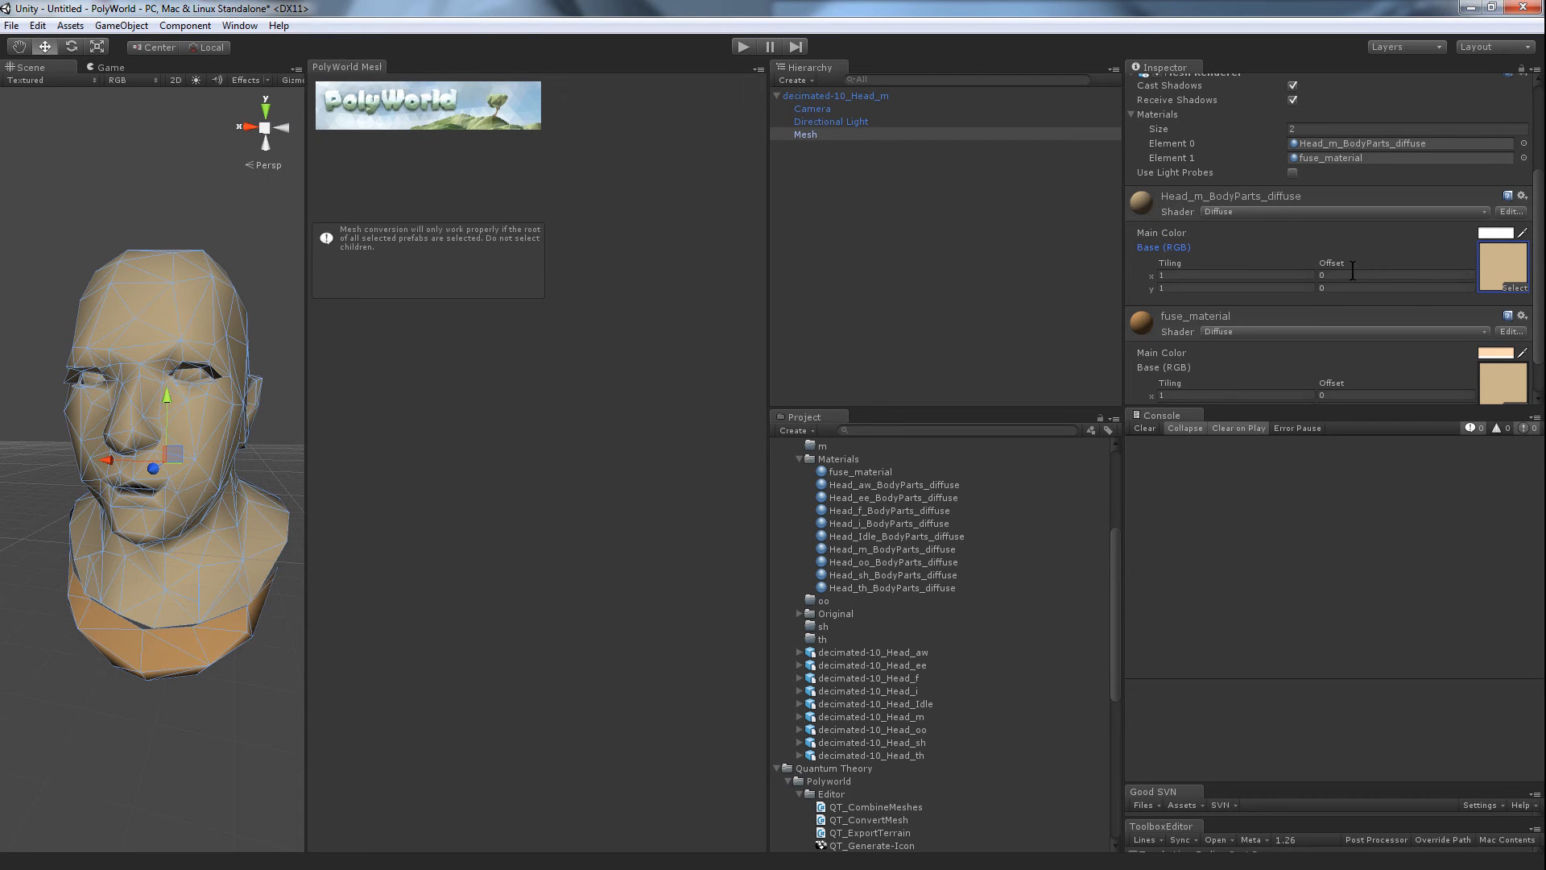
Step: Convert the root decimated-10_Head_m object to a PolyWorld mesh
left_click(814, 97)
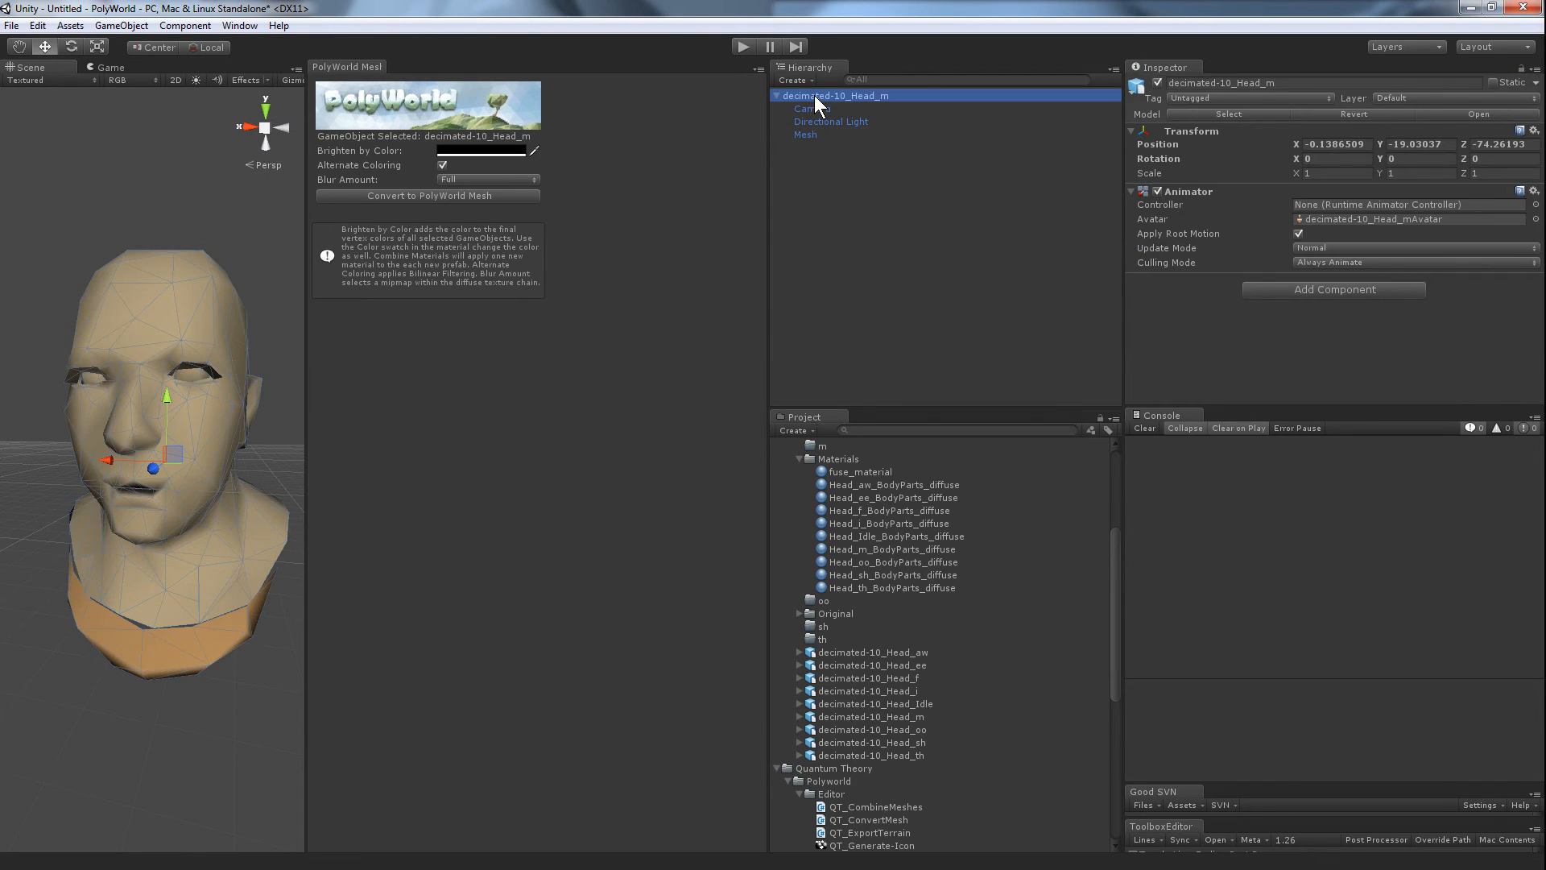
left_click(402, 196)
left_click(866, 479)
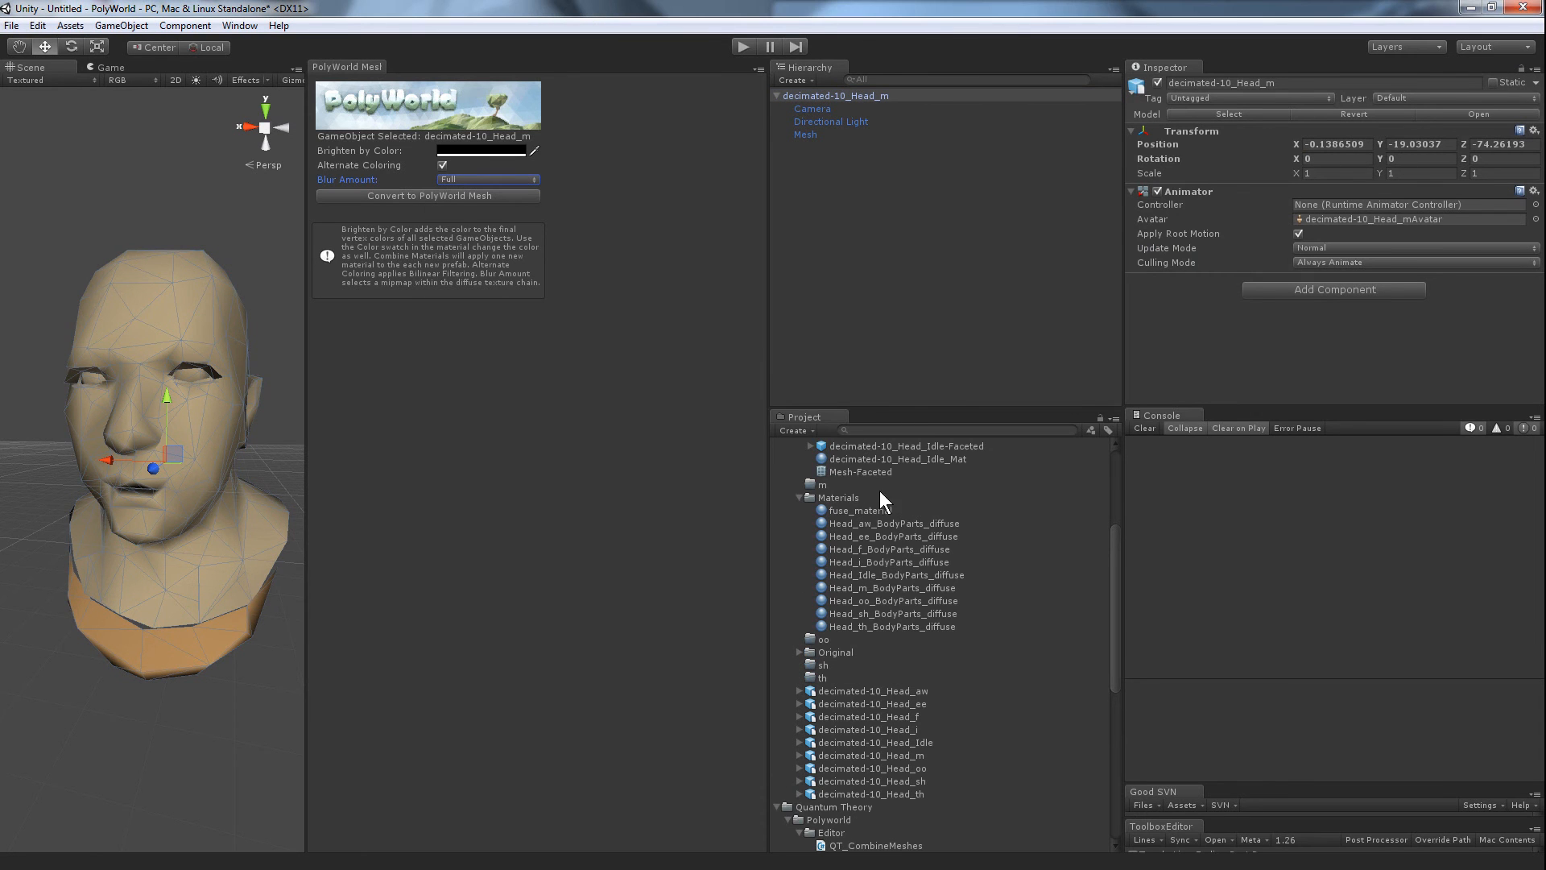
Step: Move the three faceted m-head assets from Faceted Meshes into the Head/m folder and delete decimated-10_Head_m from the scene
left_click_drag(1118, 579, 1115, 453)
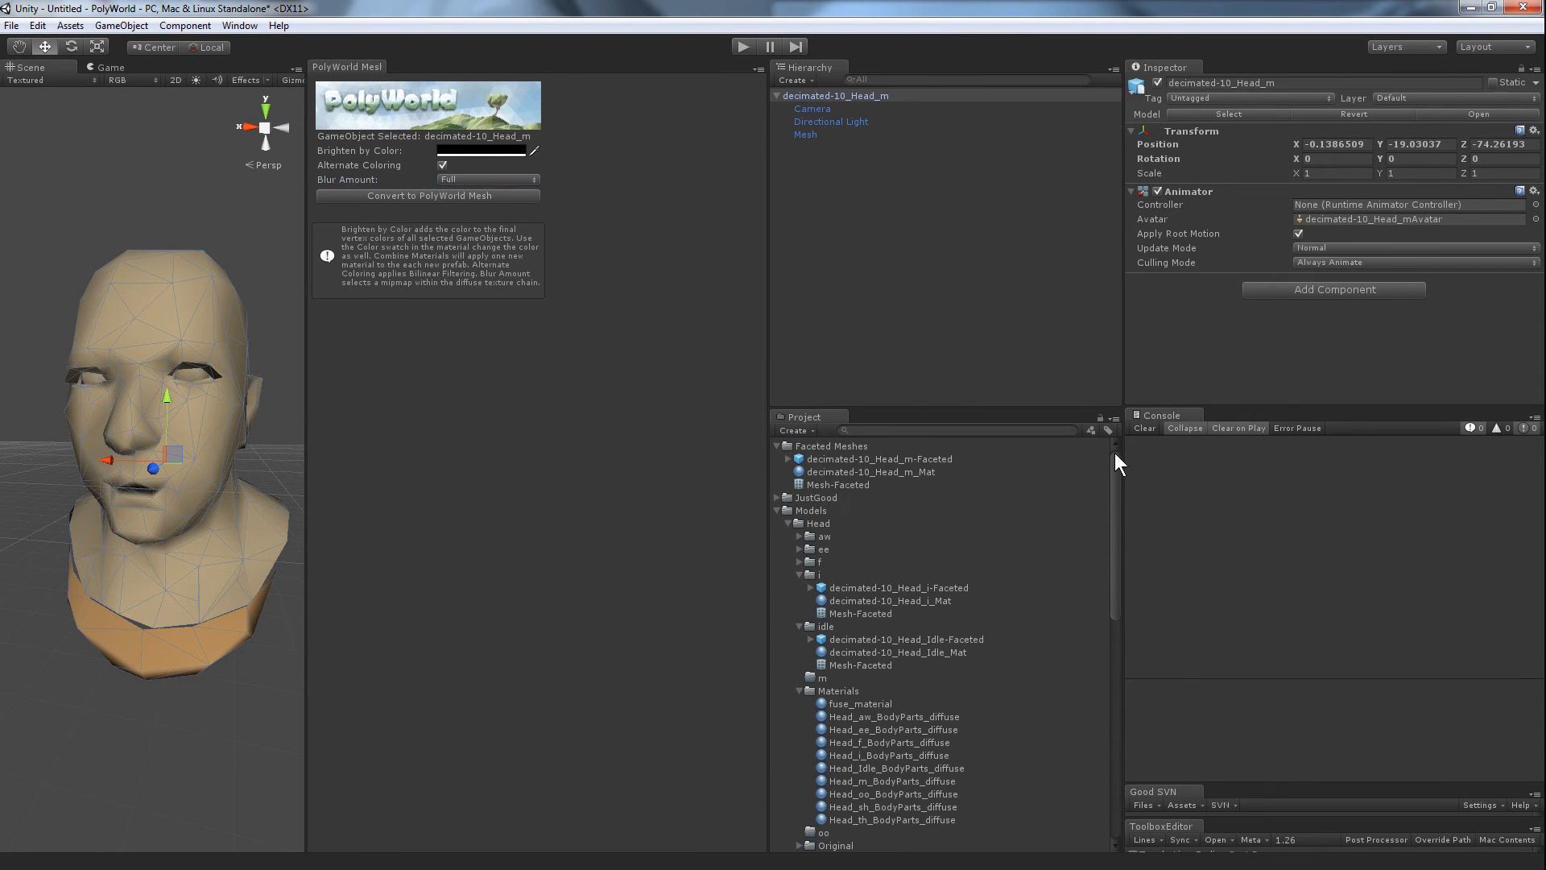
left_click(820, 461)
left_click(820, 483, "shift")
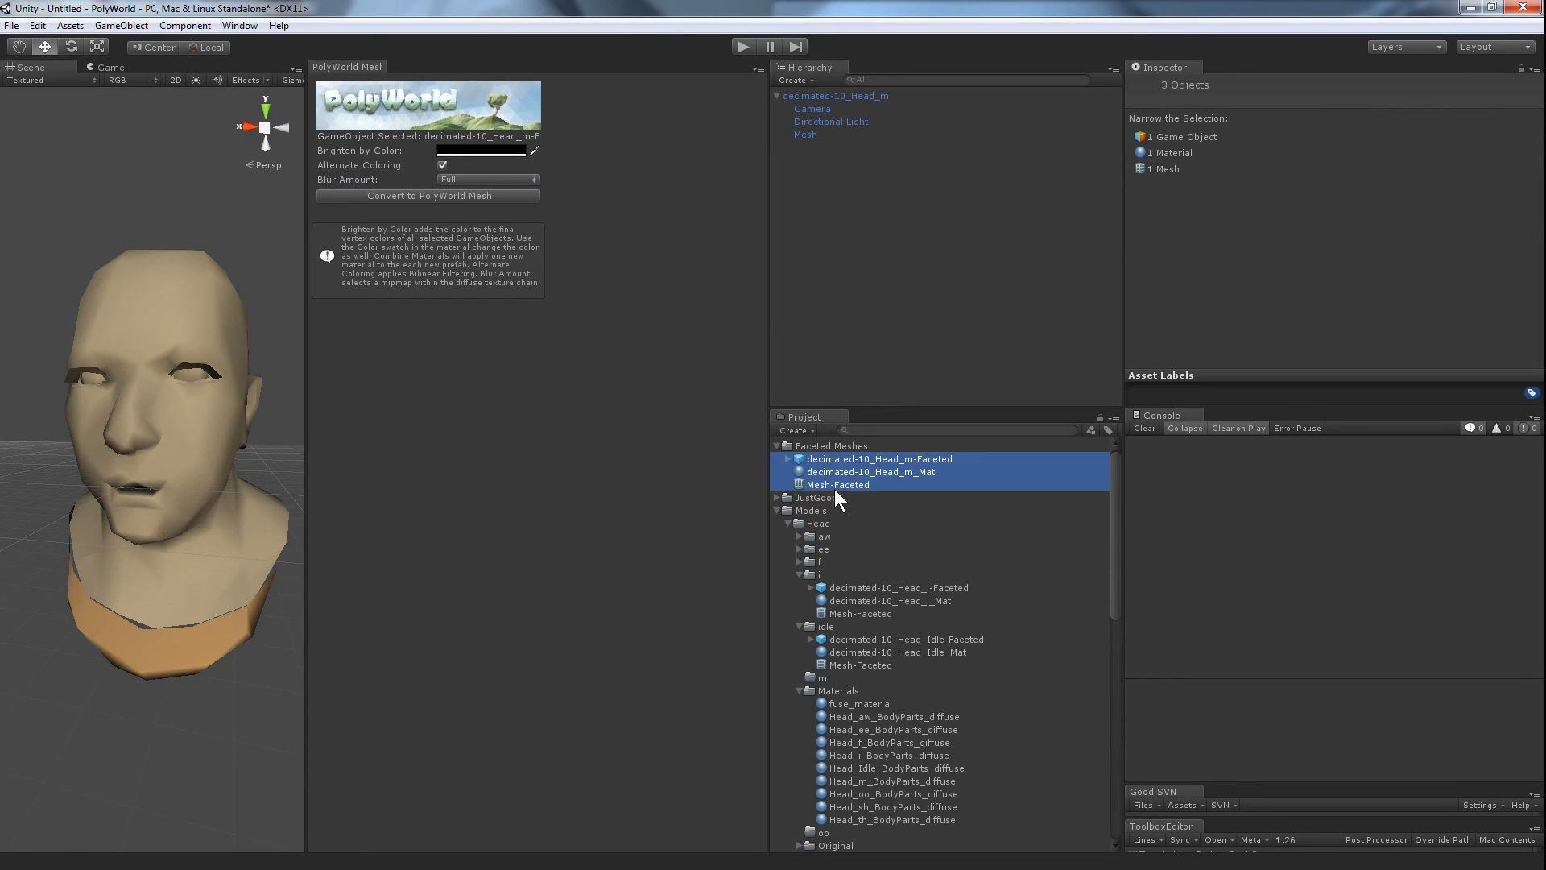
left_click(799, 575)
left_click(800, 588)
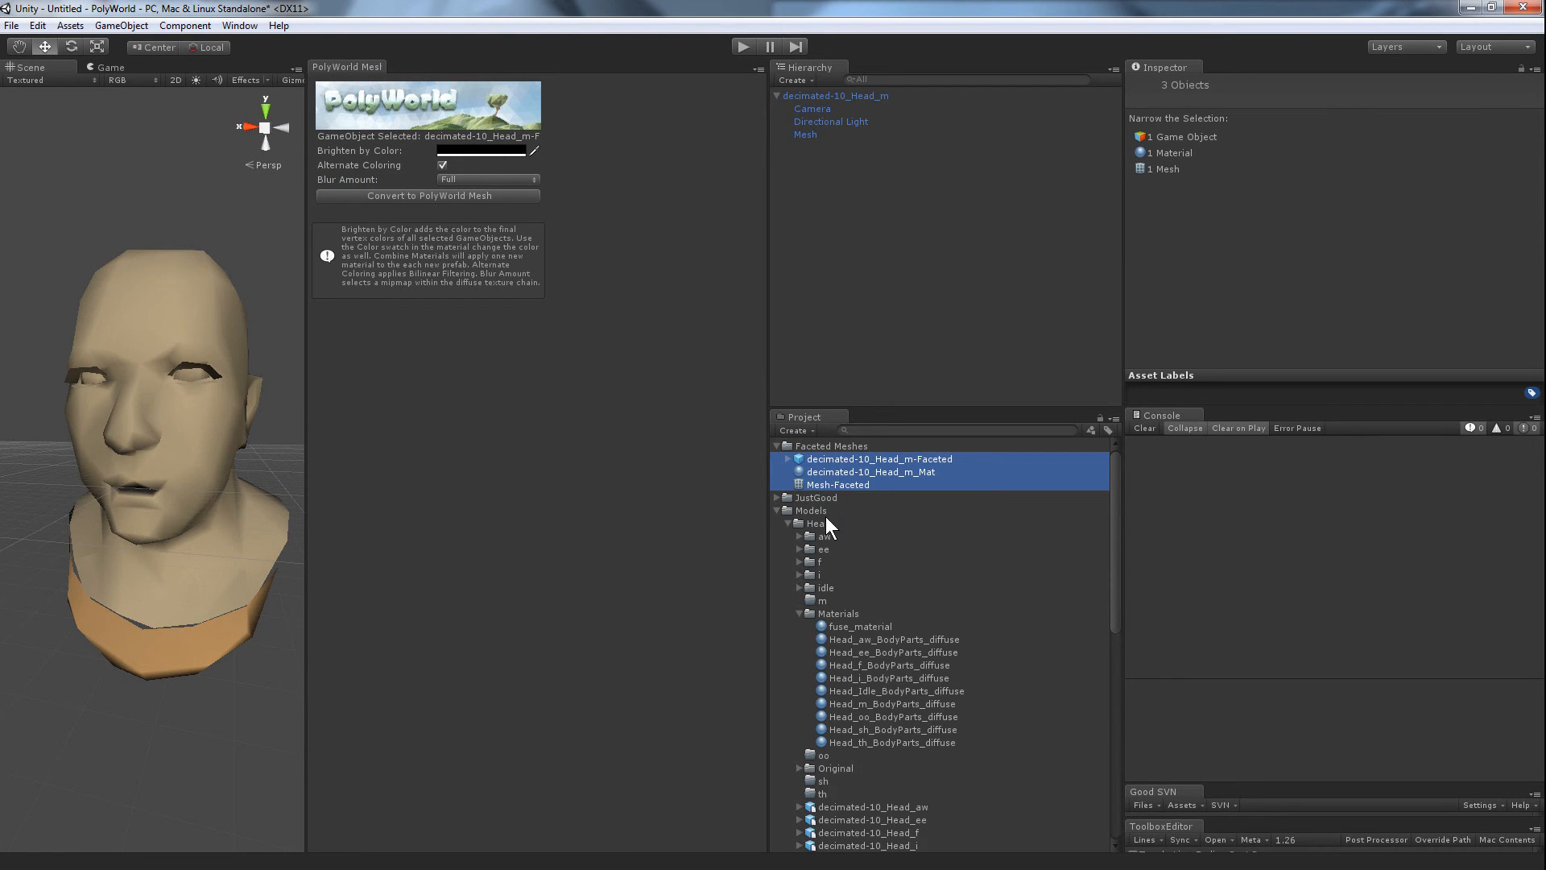
left_click_drag(834, 468, 855, 597)
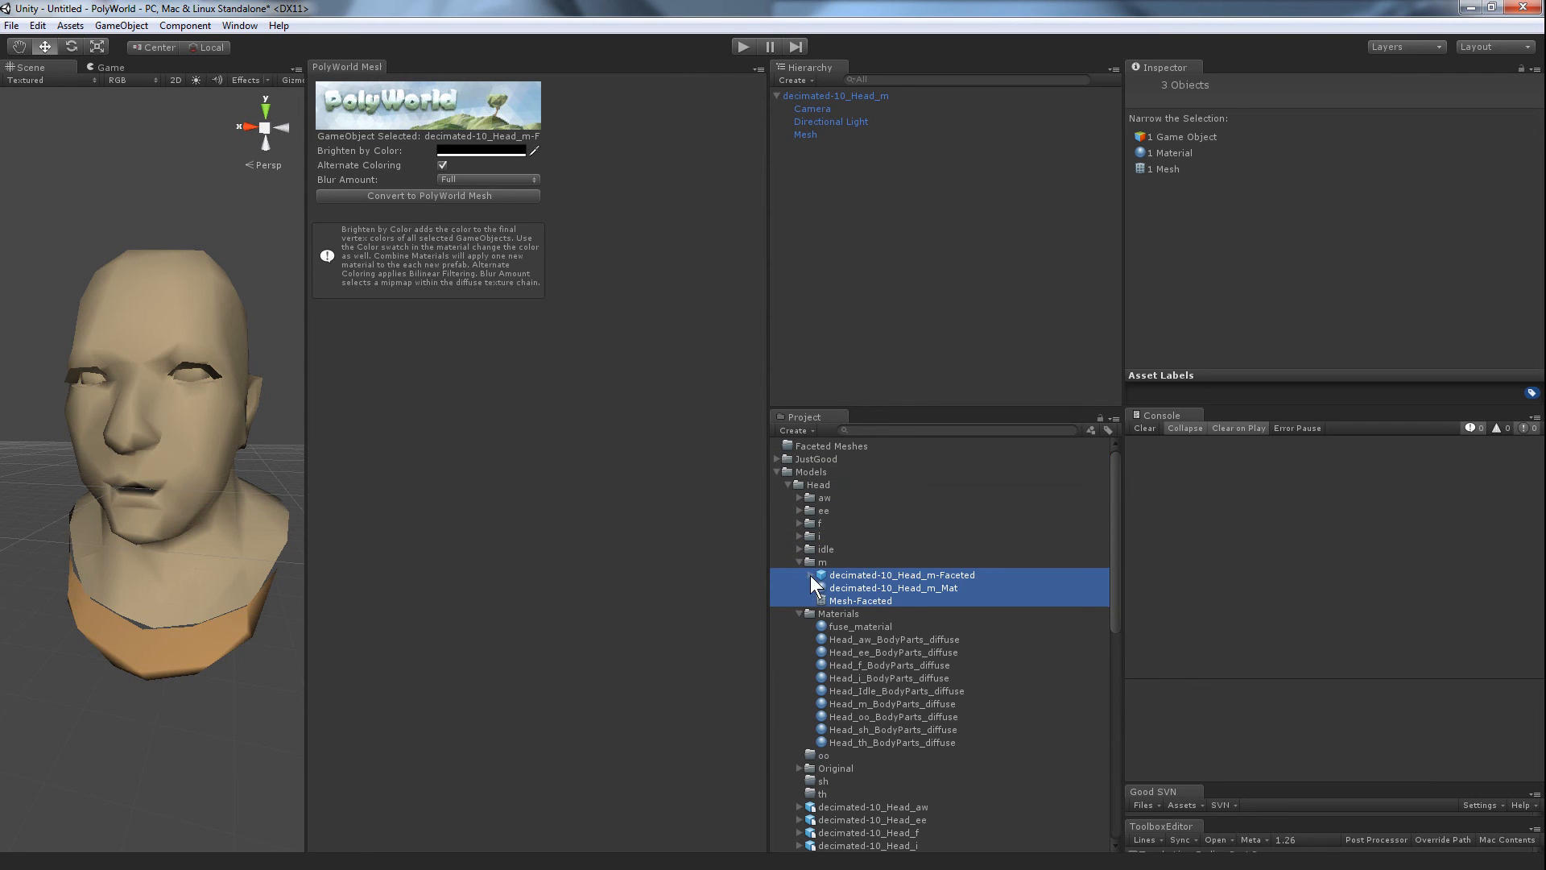
left_click(799, 562)
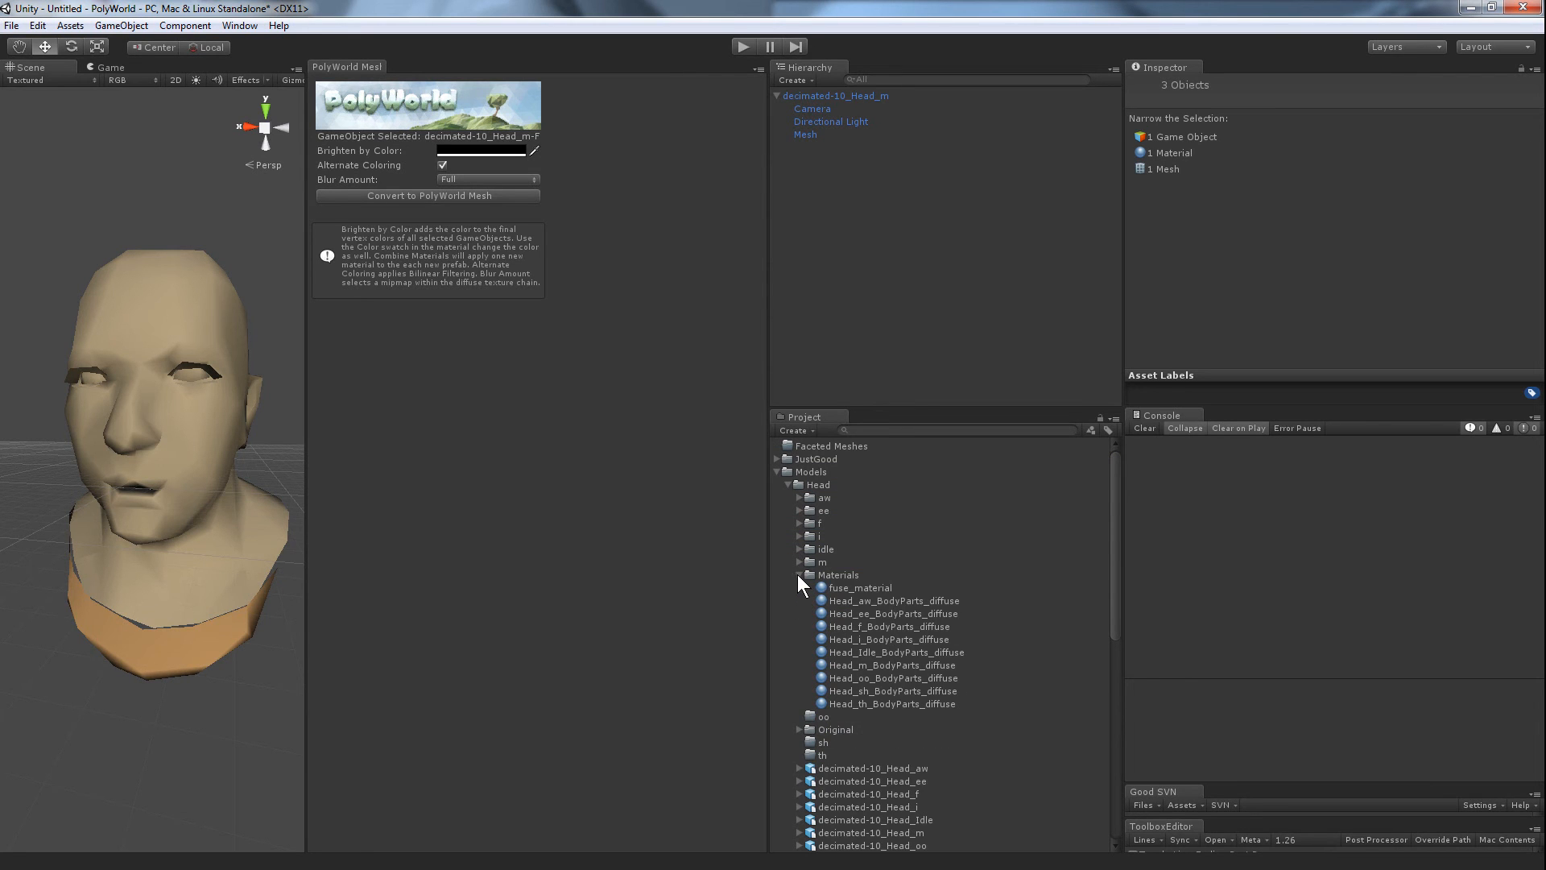
left_click(799, 575)
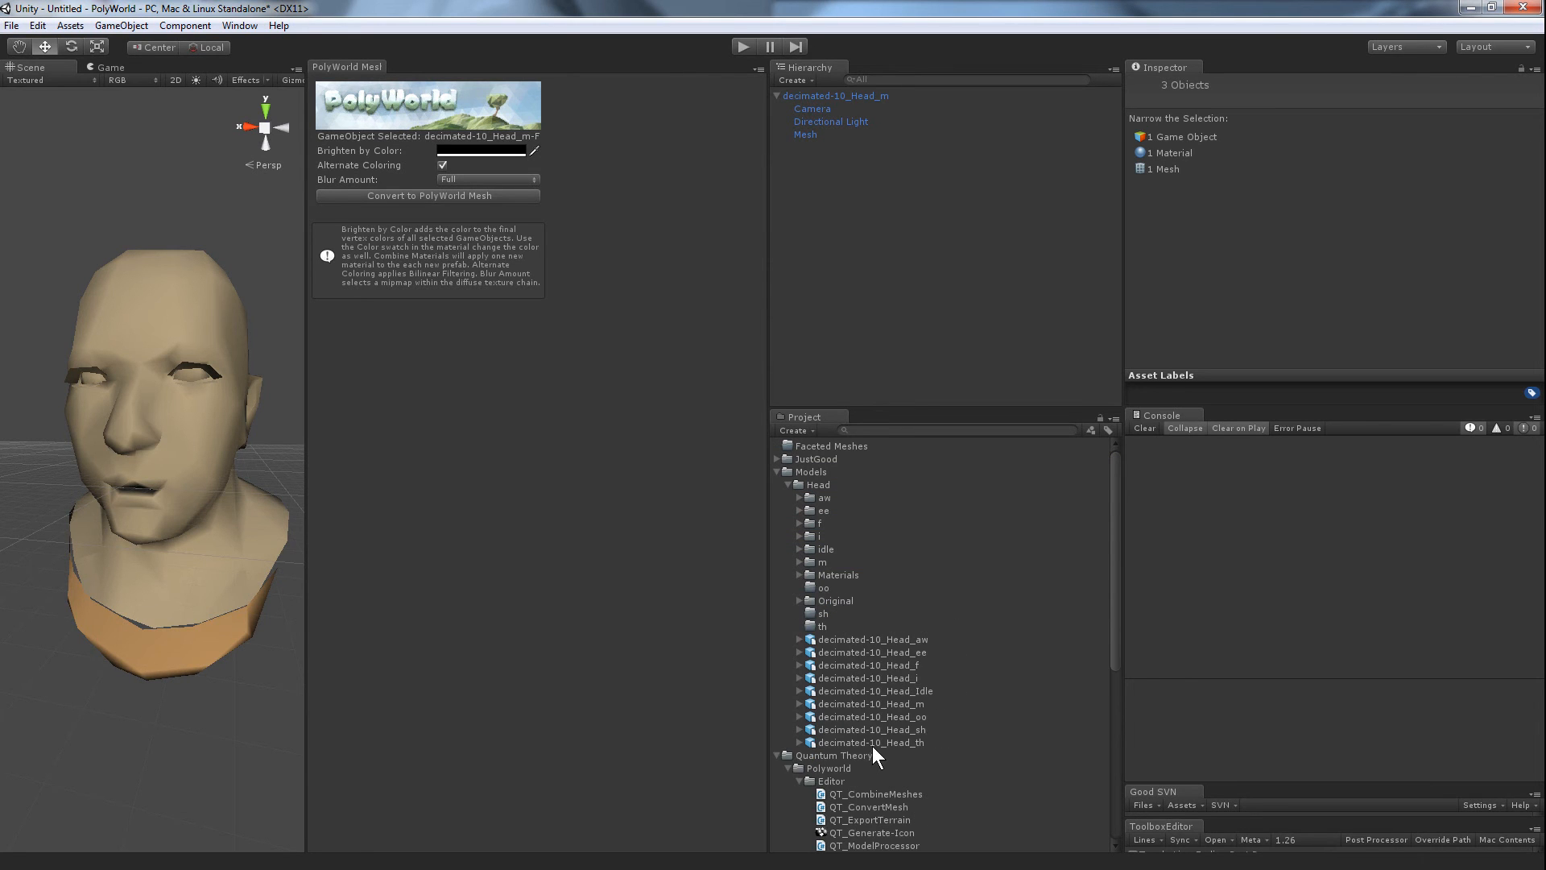
left_click(805, 97)
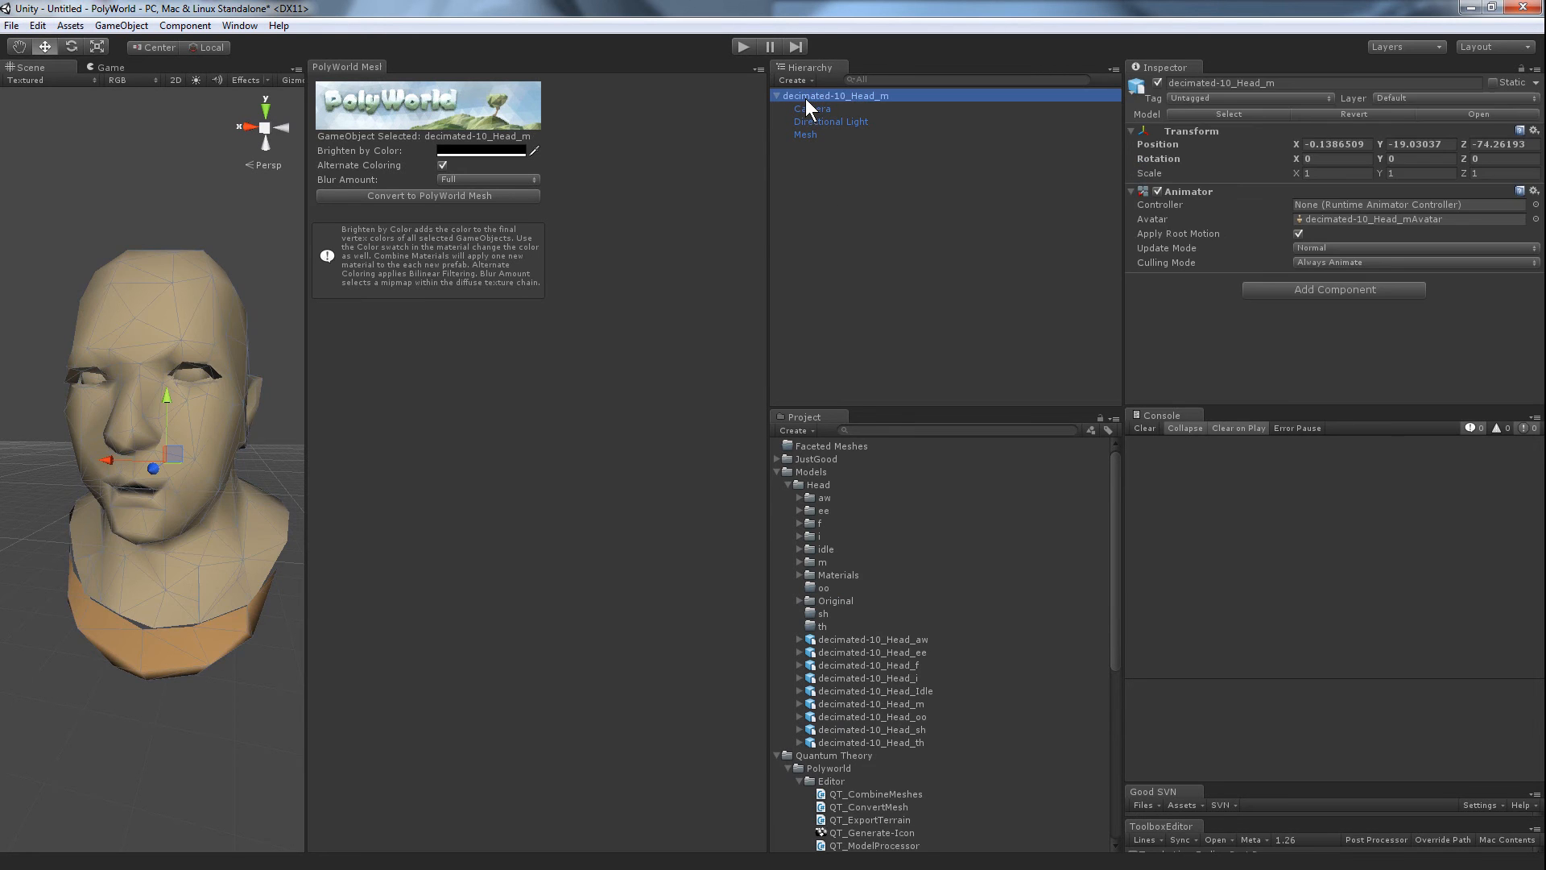
key("Delete")
Step: Add decimated-10_Head_oo to the scene and assign Swatch_Sand as the base texture of its Mesh object's Head_oo_BodyParts_diffuse material
left_click_drag(887, 718, 918, 275)
left_click(856, 97)
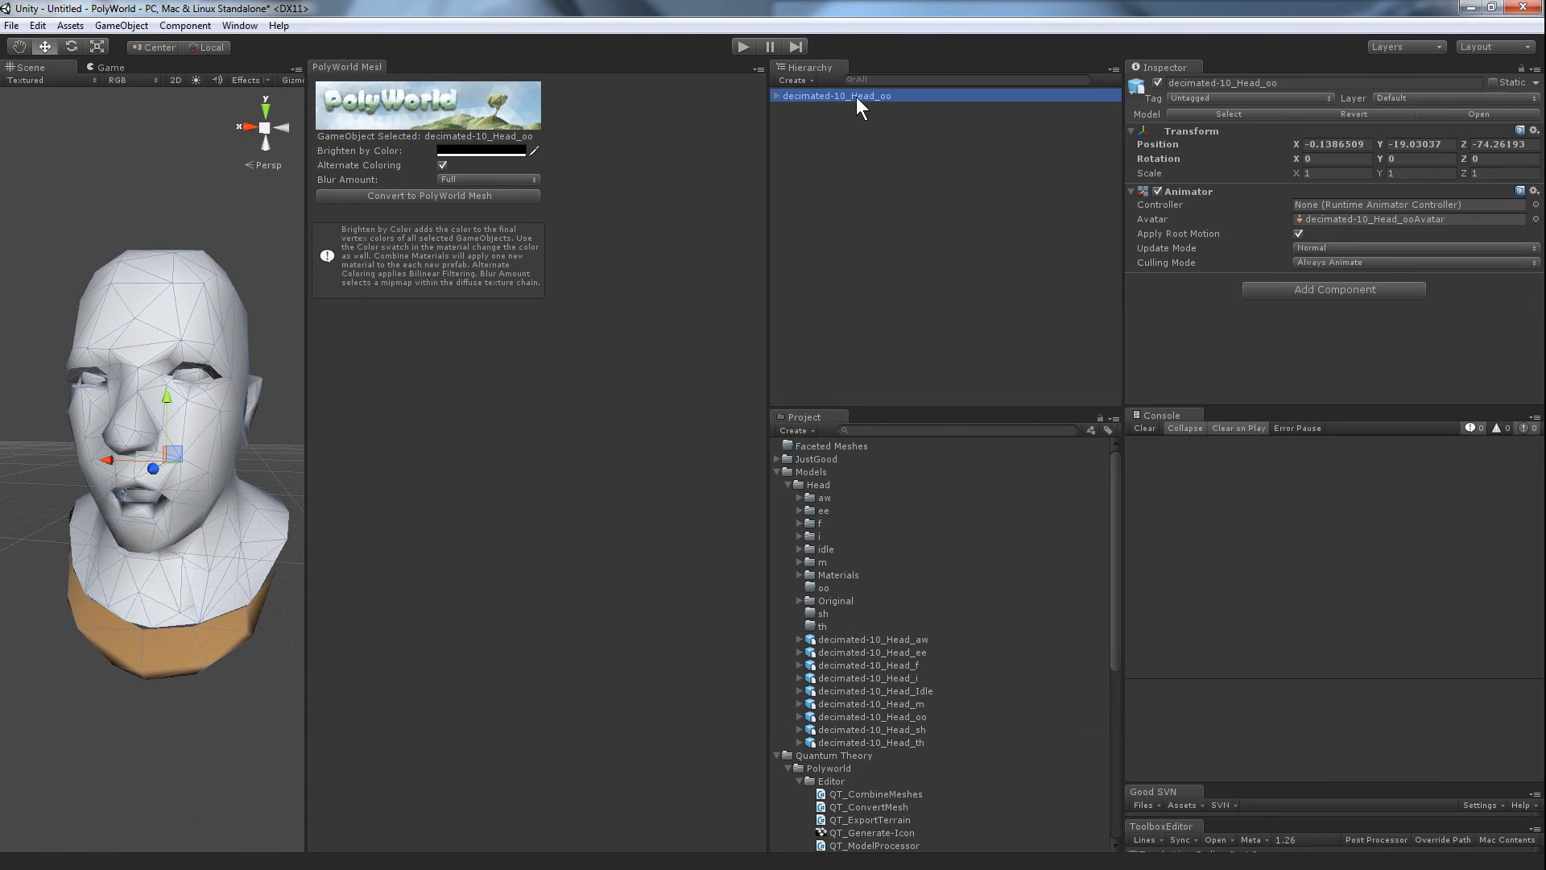
key("Right")
left_click(920, 134)
scroll(1340, 319, "down", 3)
scroll(1345, 304, "down", 3)
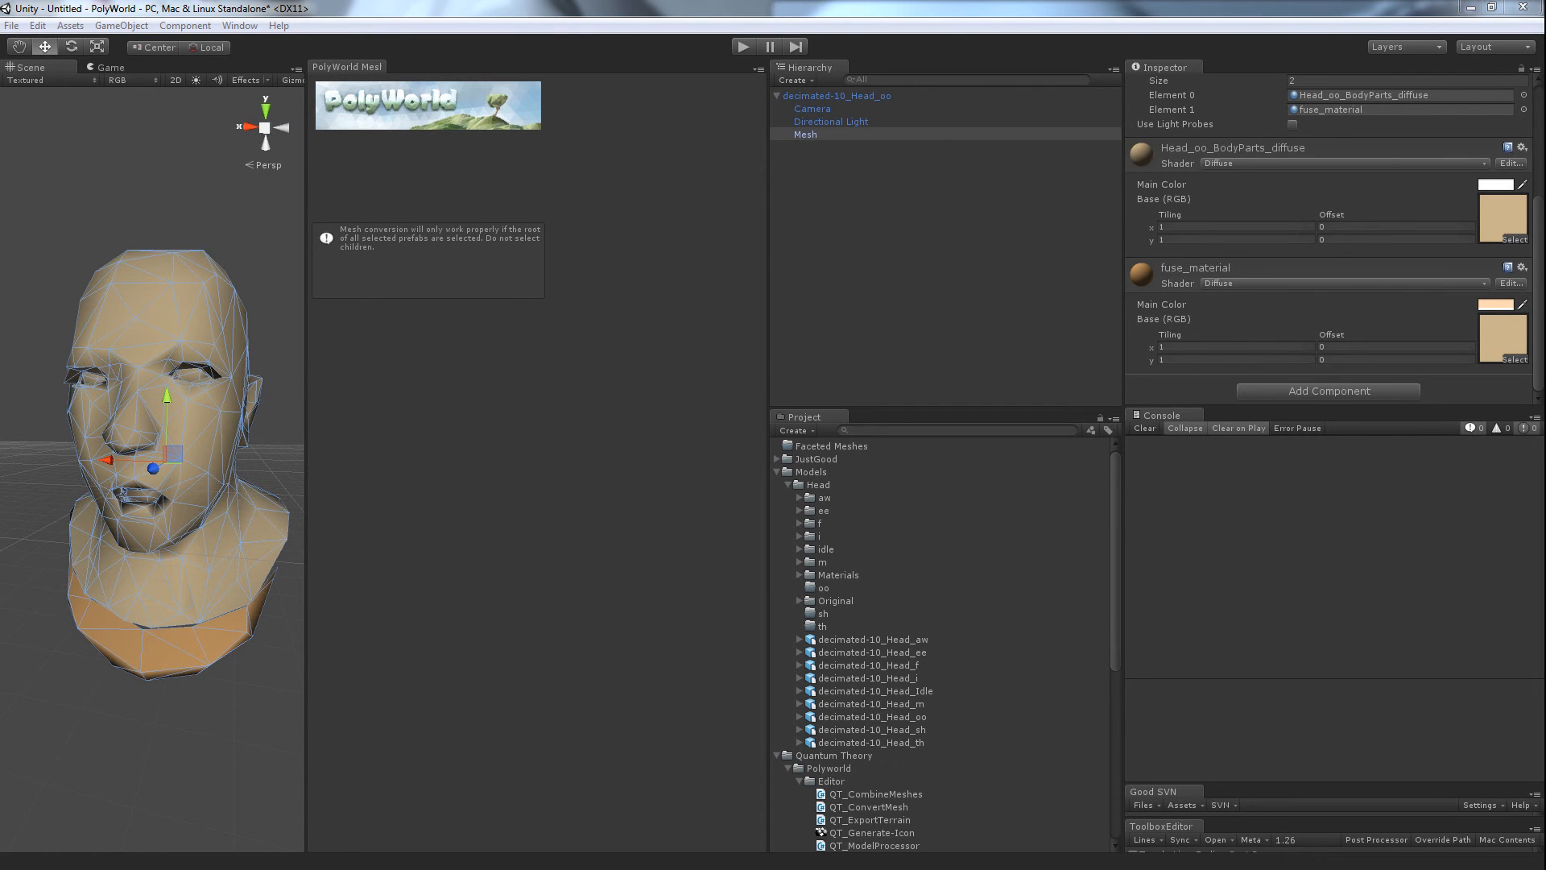
left_click(1376, 117)
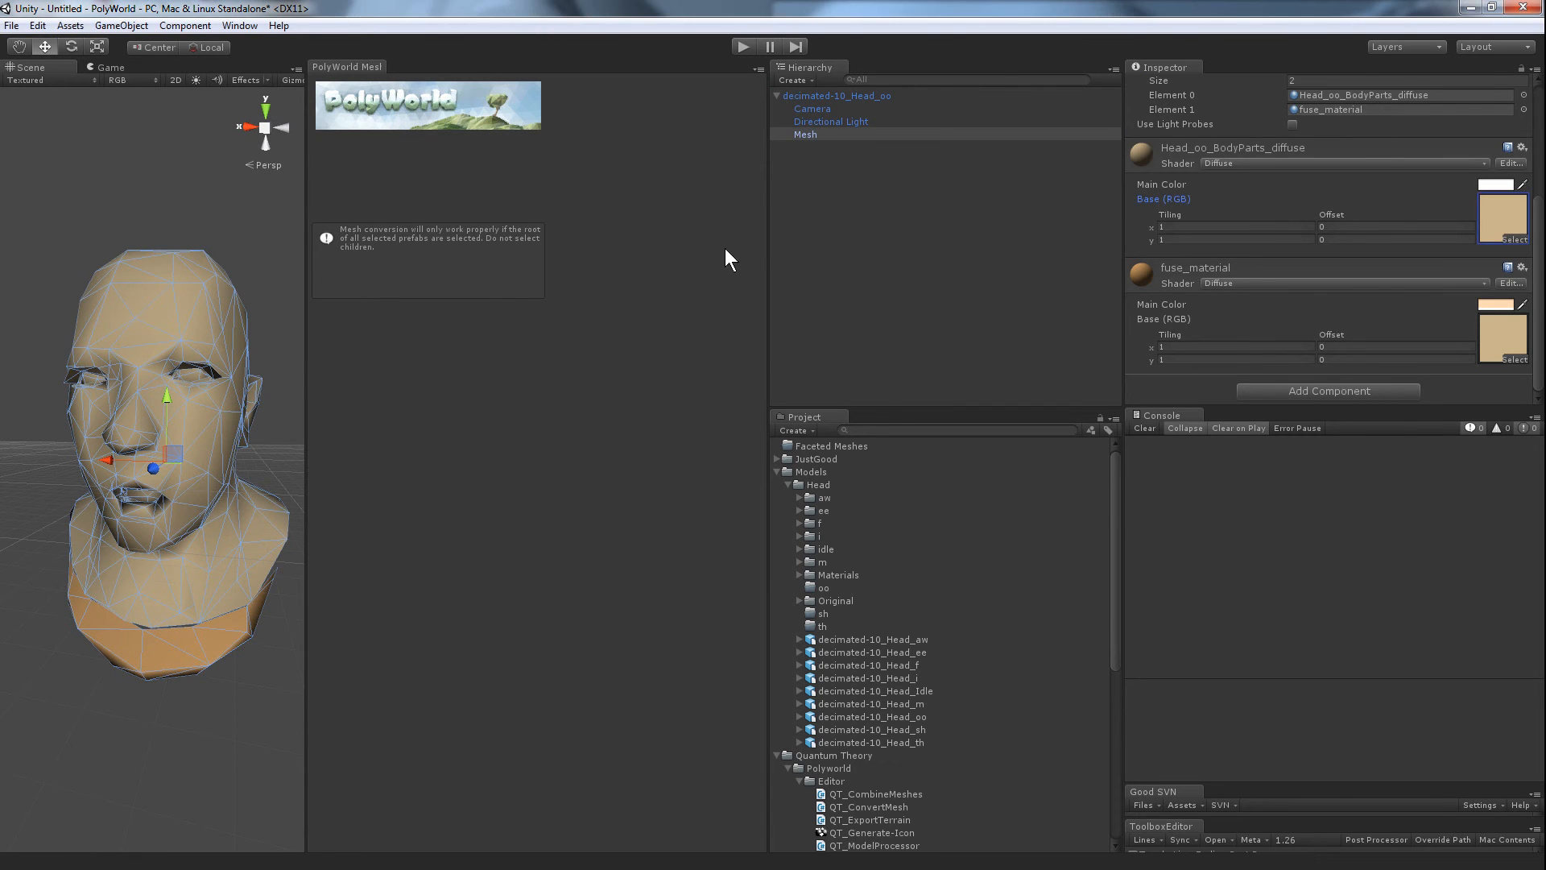
Step: Convert the root decimated-10_Head_oo object to a PolyWorld mesh
left_click(827, 95)
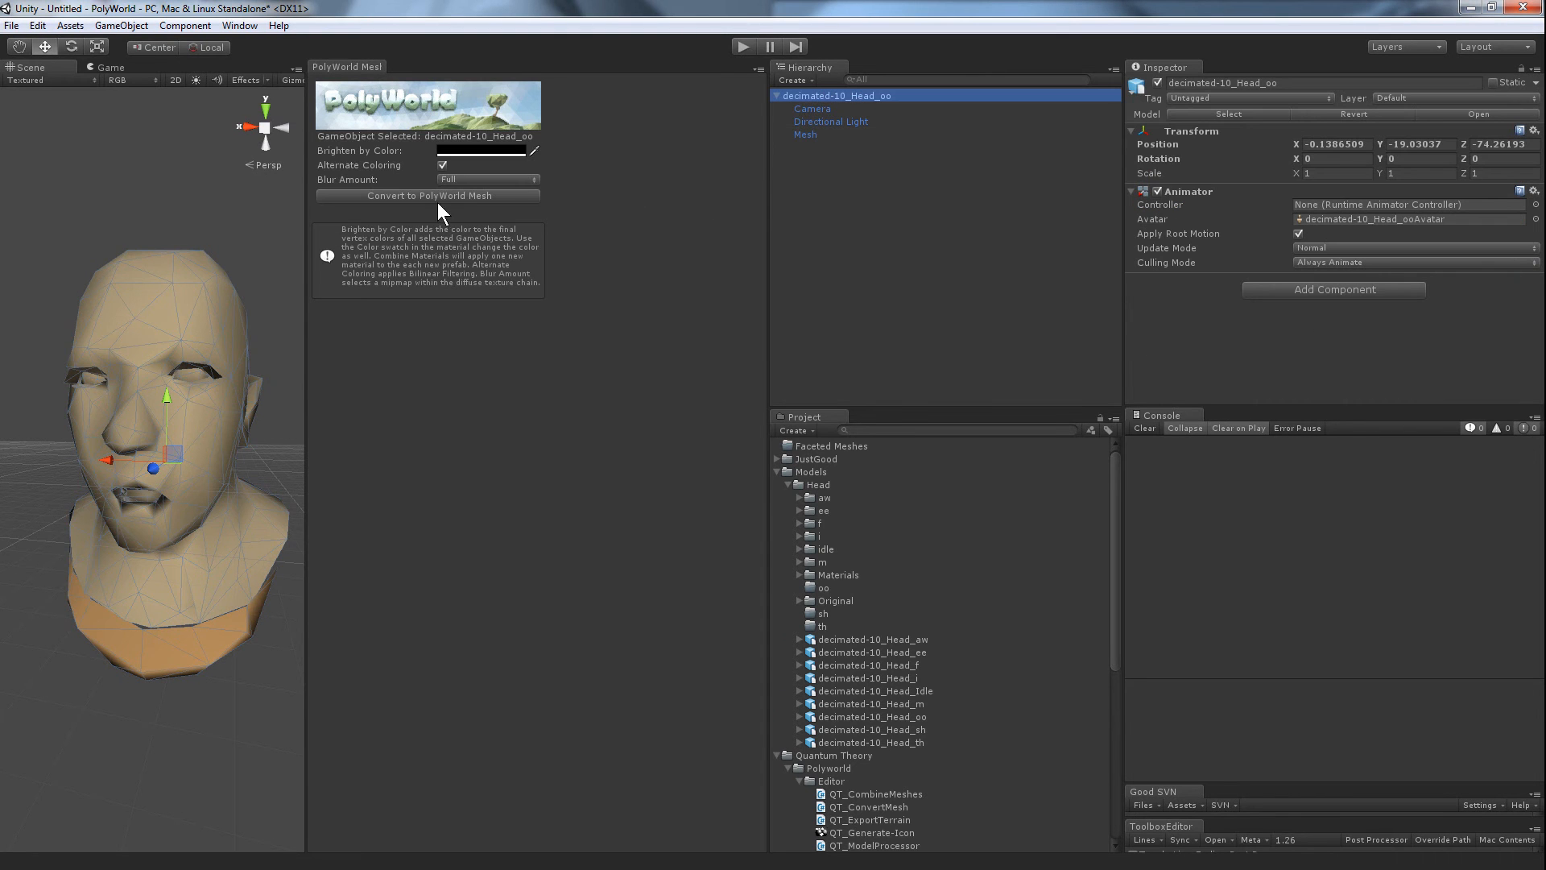
left_click(380, 195)
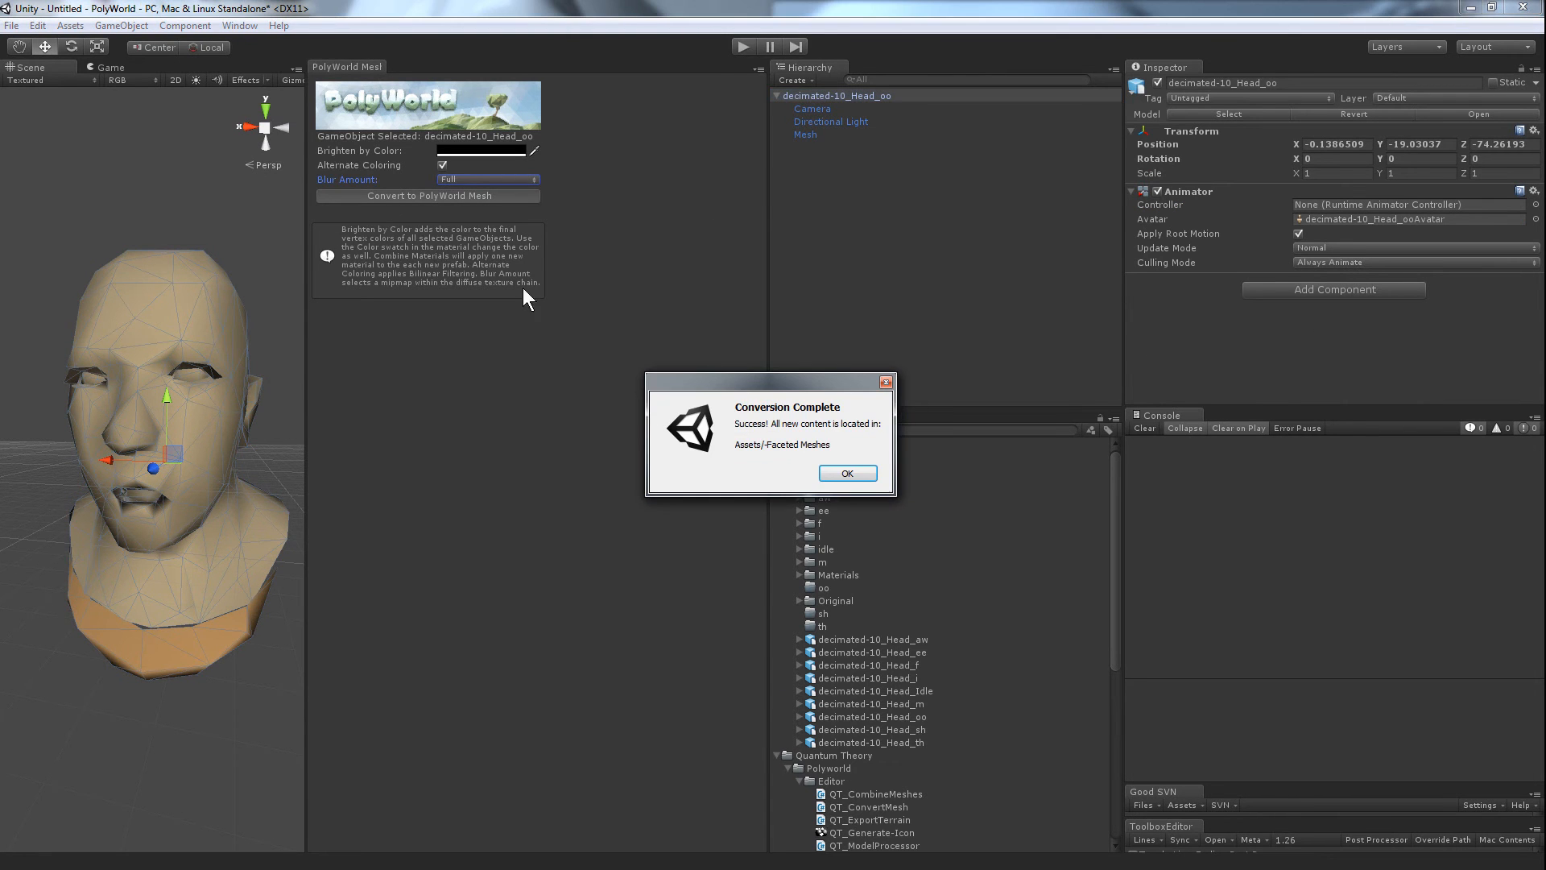
left_click(842, 474)
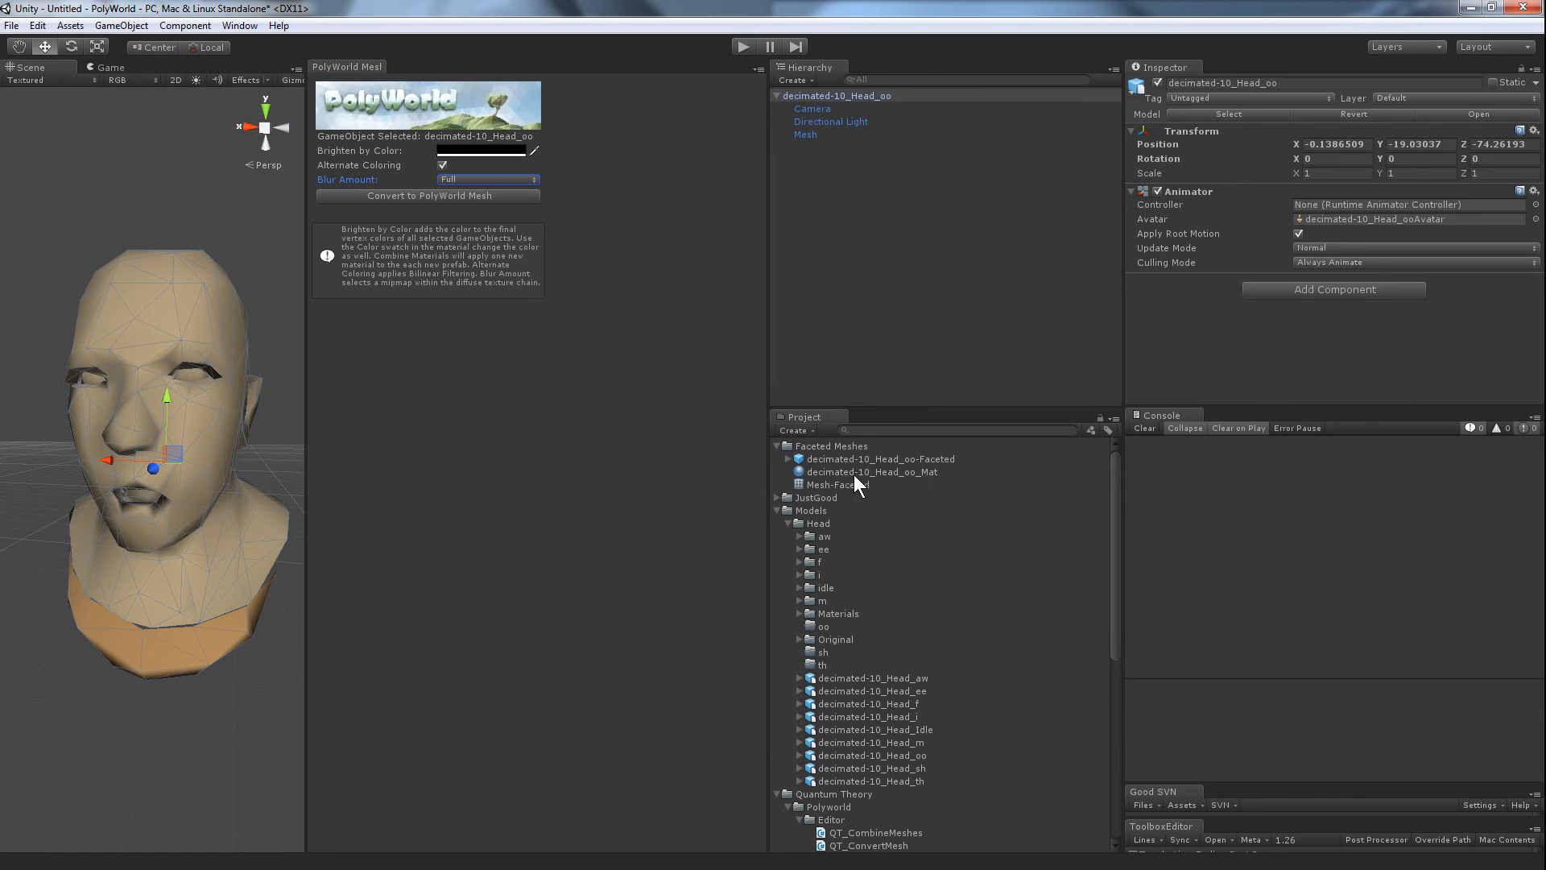
Step: Move the three faceted oo-head assets from Faceted Meshes into the Head/oo folder and delete decimated-10_Head_oo from the scene
left_click(857, 460)
left_click(838, 484, "shift")
left_click_drag(843, 467, 844, 627)
left_click(800, 587)
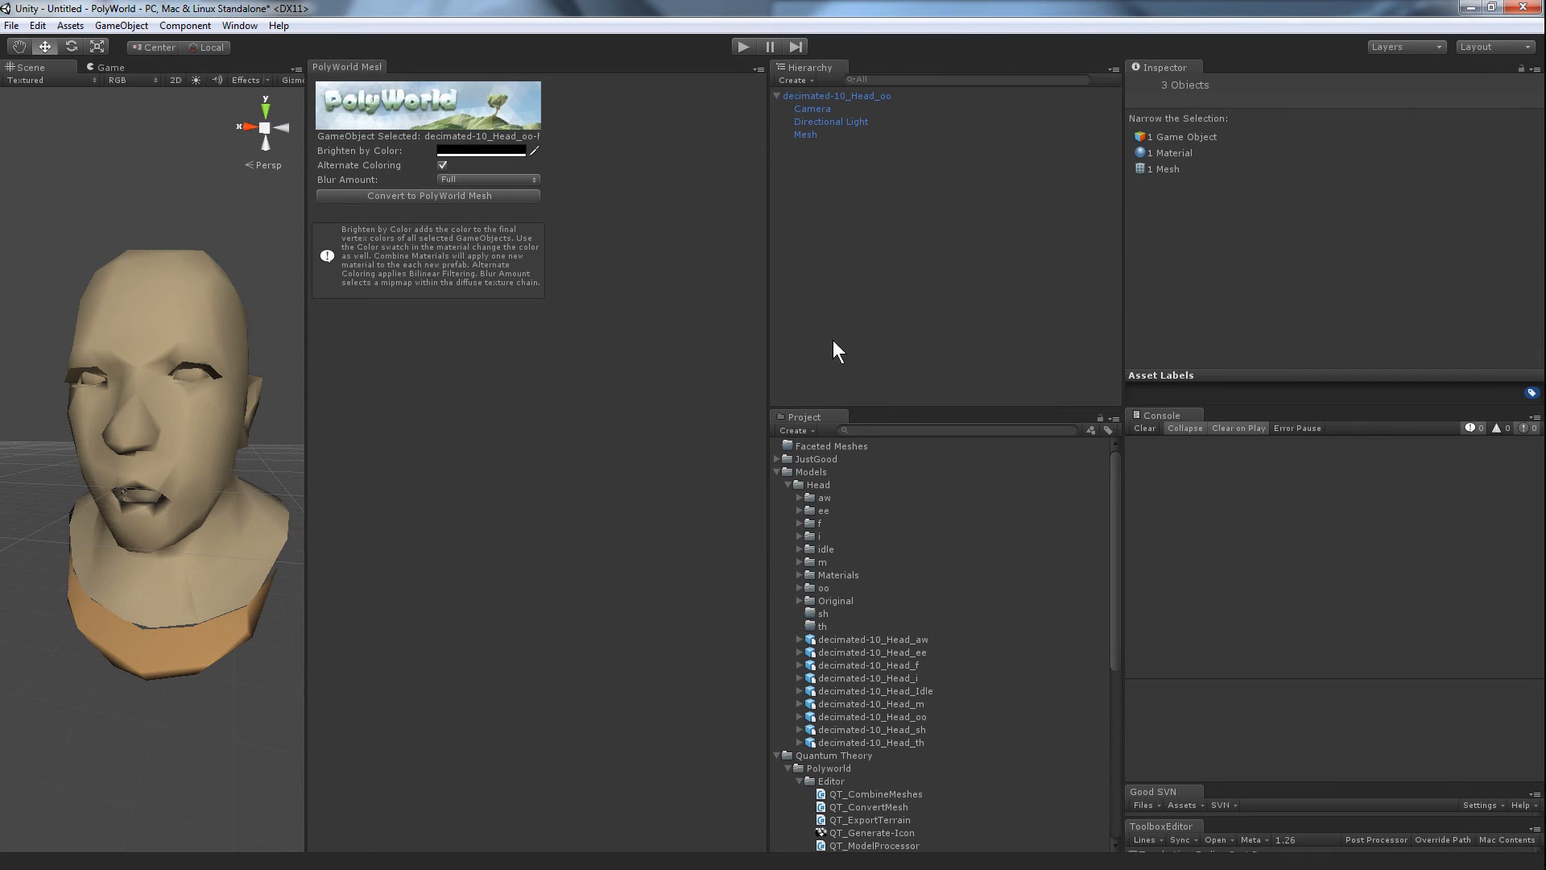
left_click(828, 95)
key("Delete")
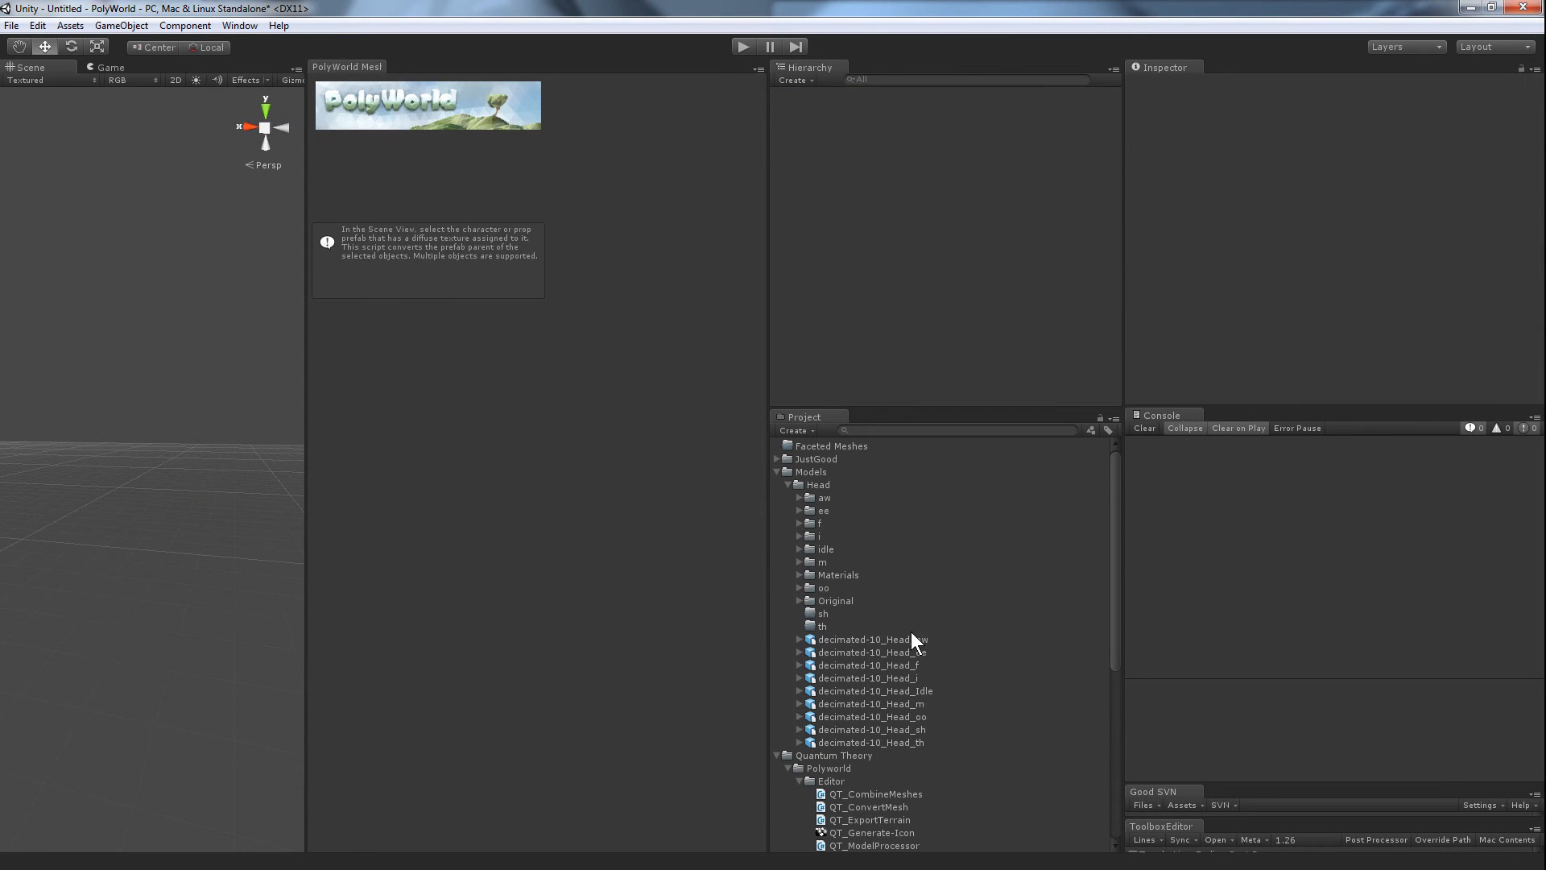
Step: Add decimated-10_Head_sh to the scene and assign Swatch_Sand as the base texture of its Mesh object's Head_sh_BodyParts_diffuse material
left_click_drag(901, 728, 896, 289)
left_click(828, 95)
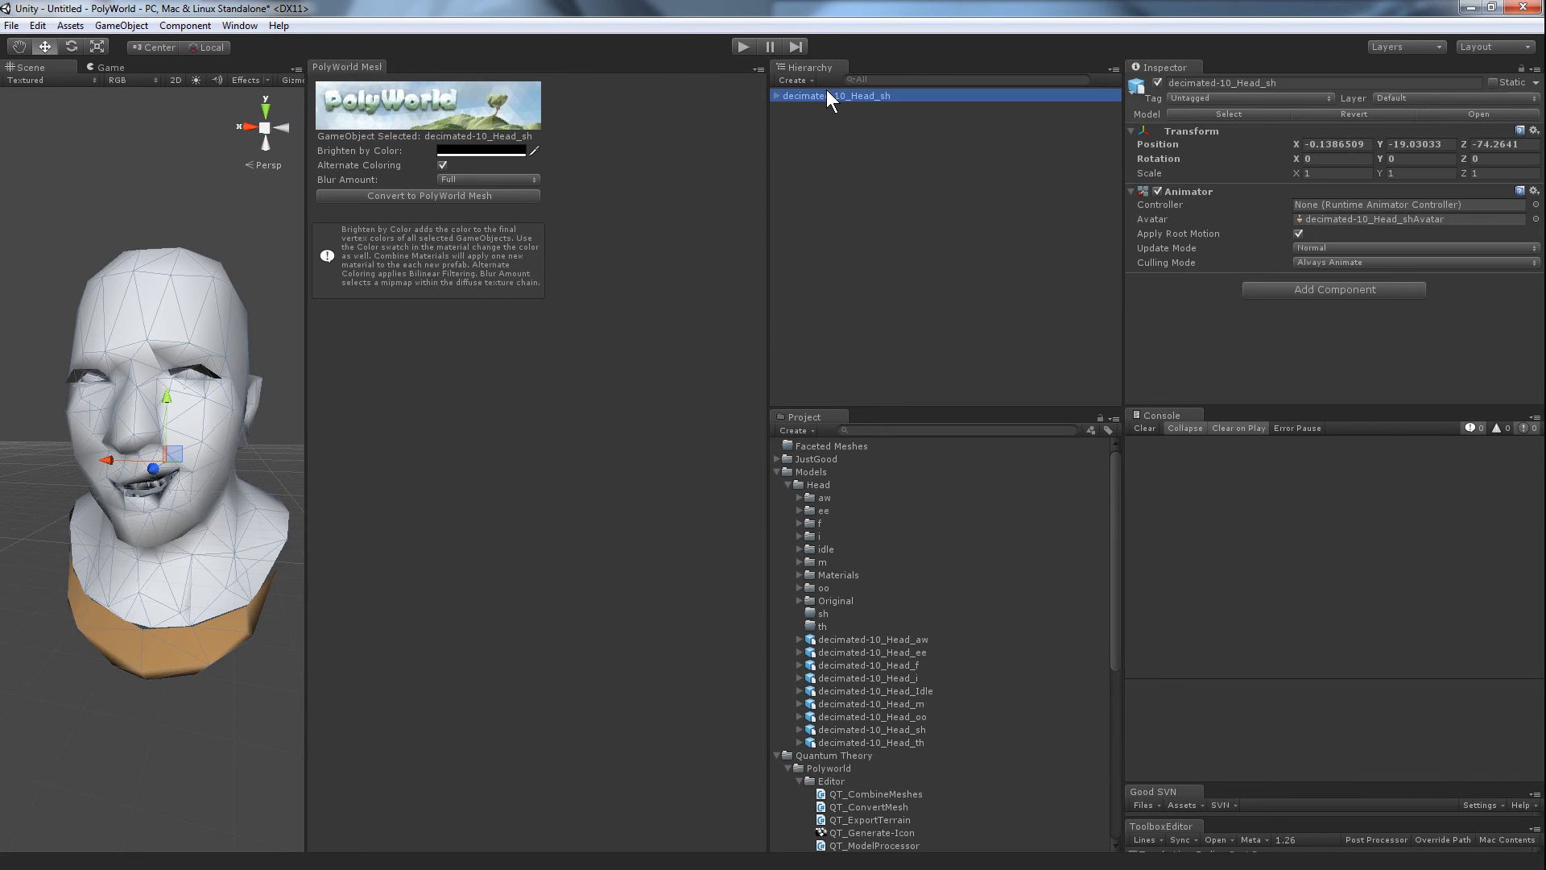
left_click(825, 137)
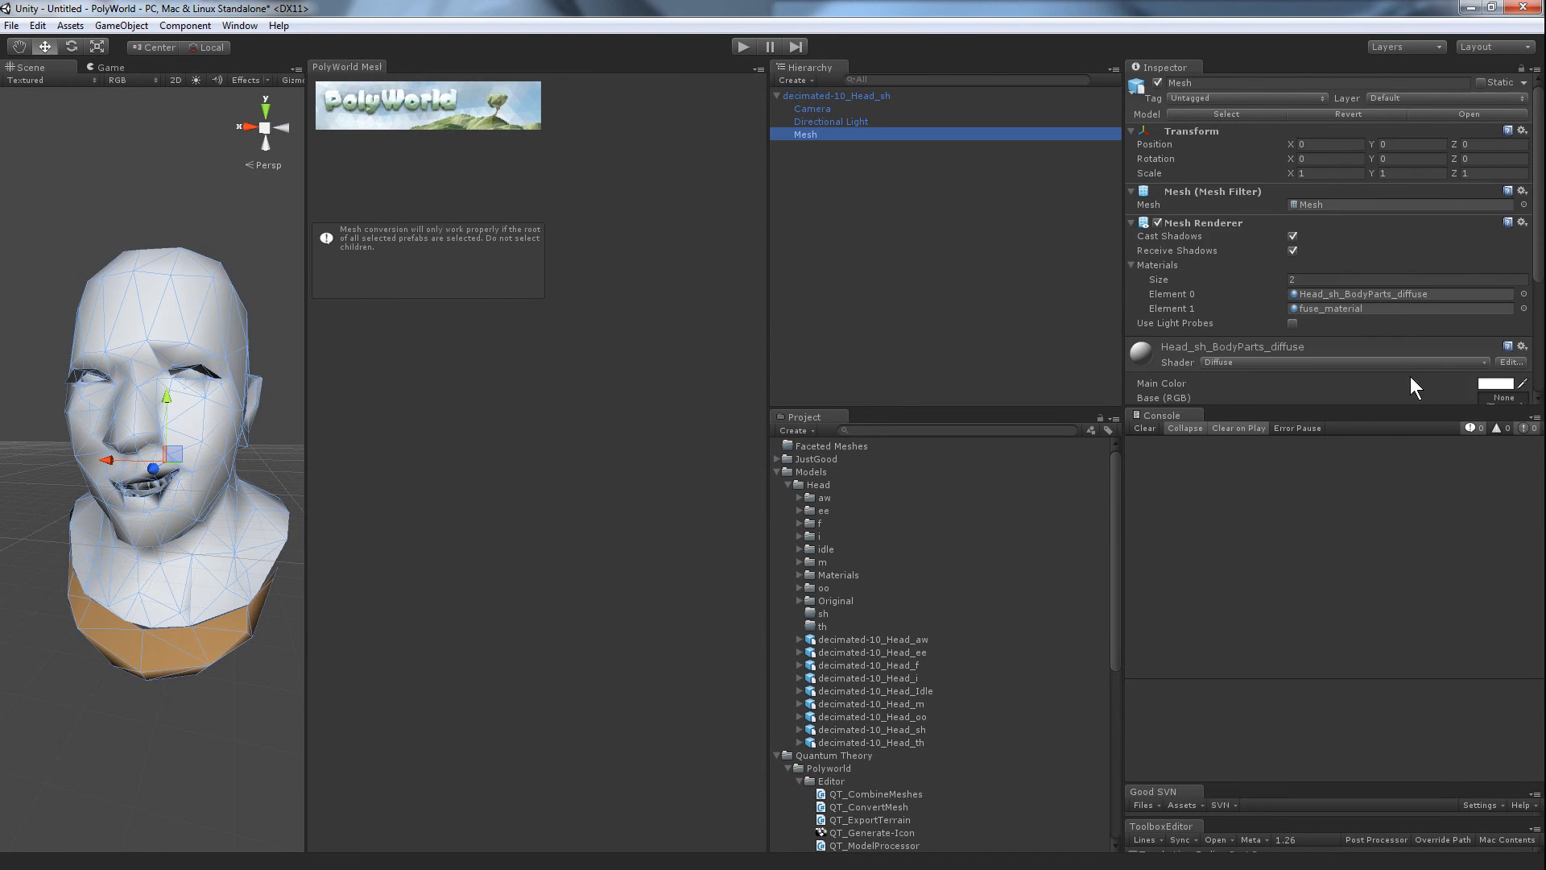
scroll(1386, 293, "down", 5)
left_click(1513, 242)
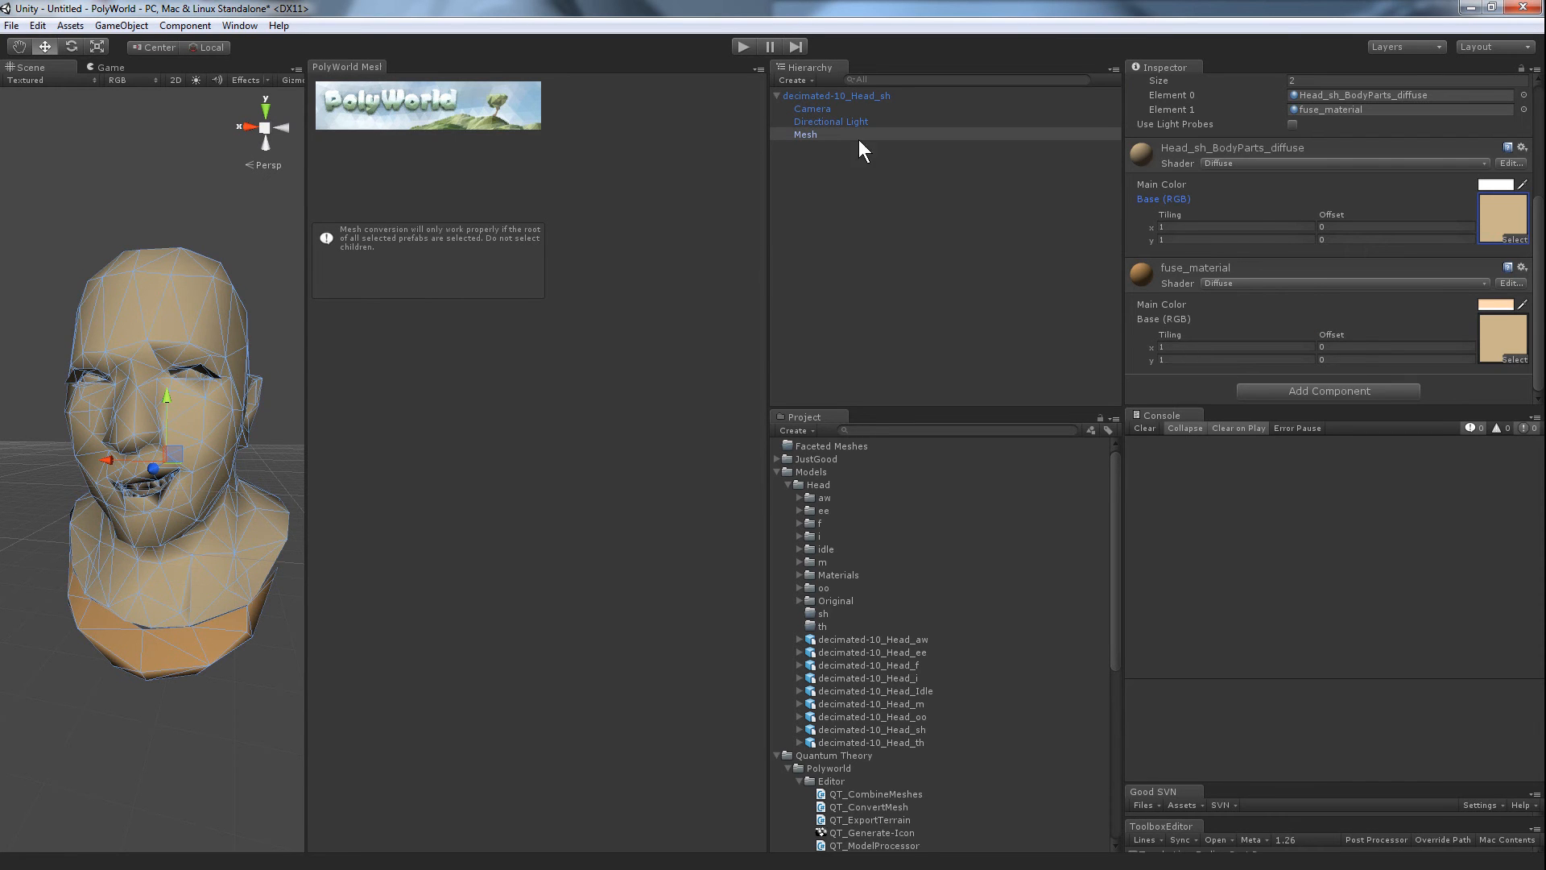
Step: Convert the root decimated-10_Head_sh object to a PolyWorld mesh
left_click(834, 95)
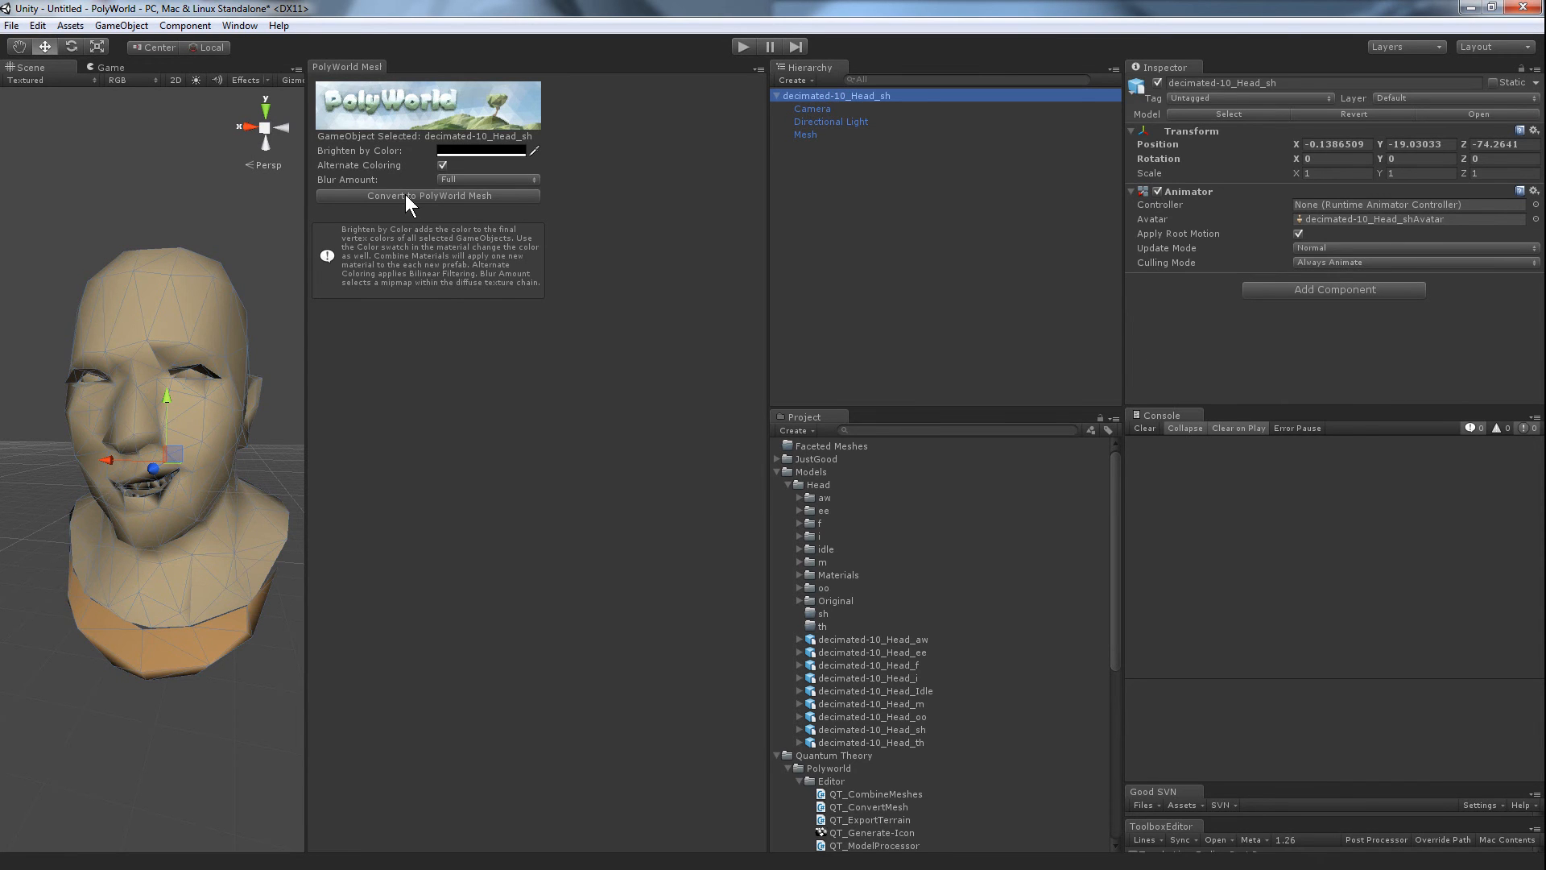
left_click(404, 195)
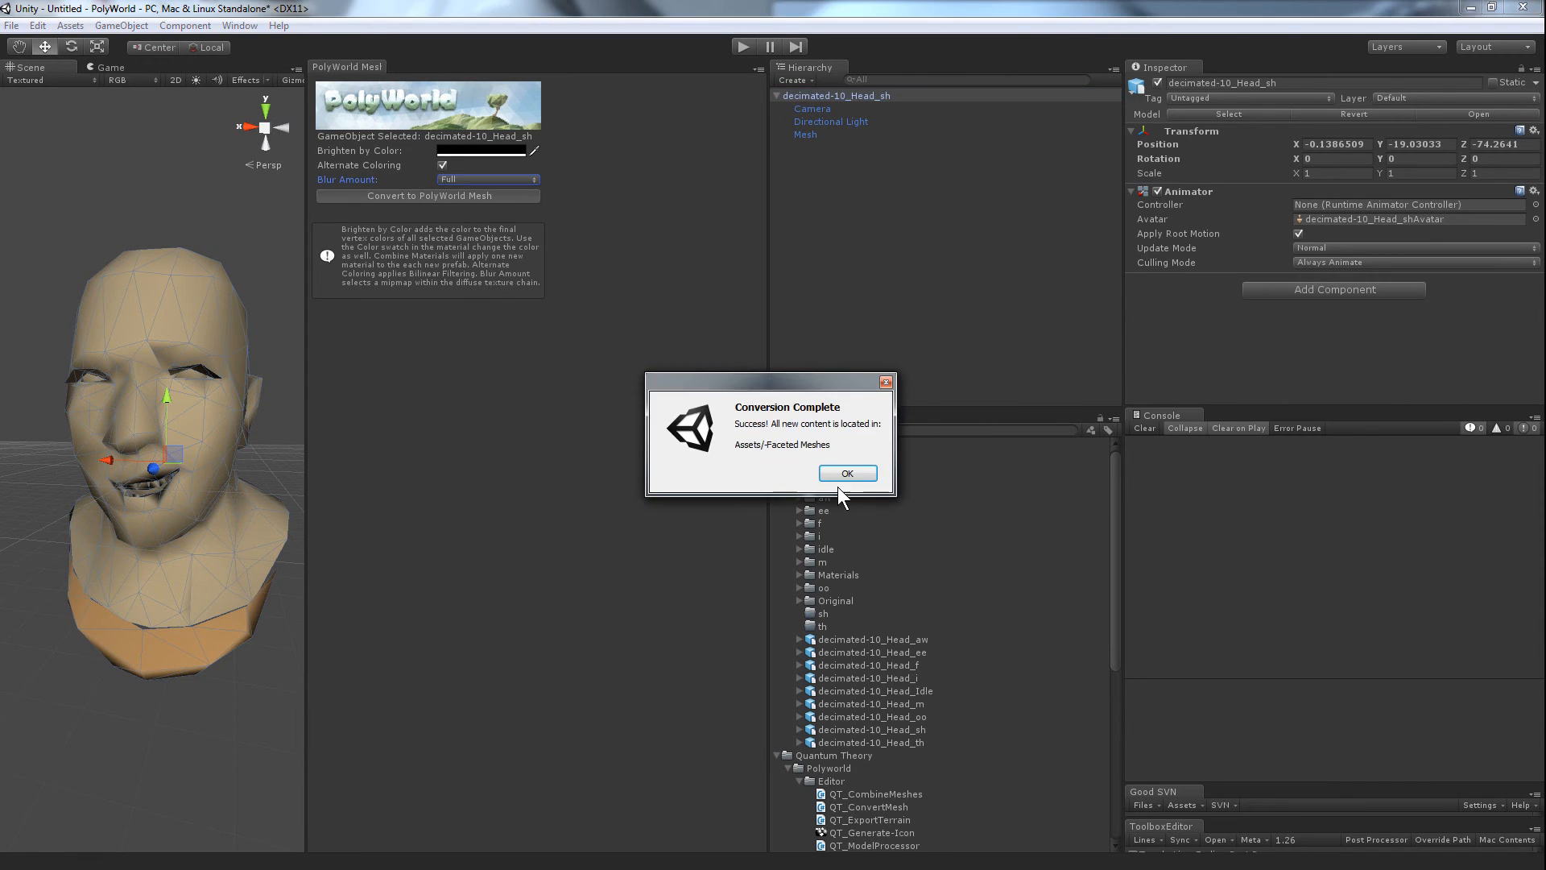
left_click(848, 473)
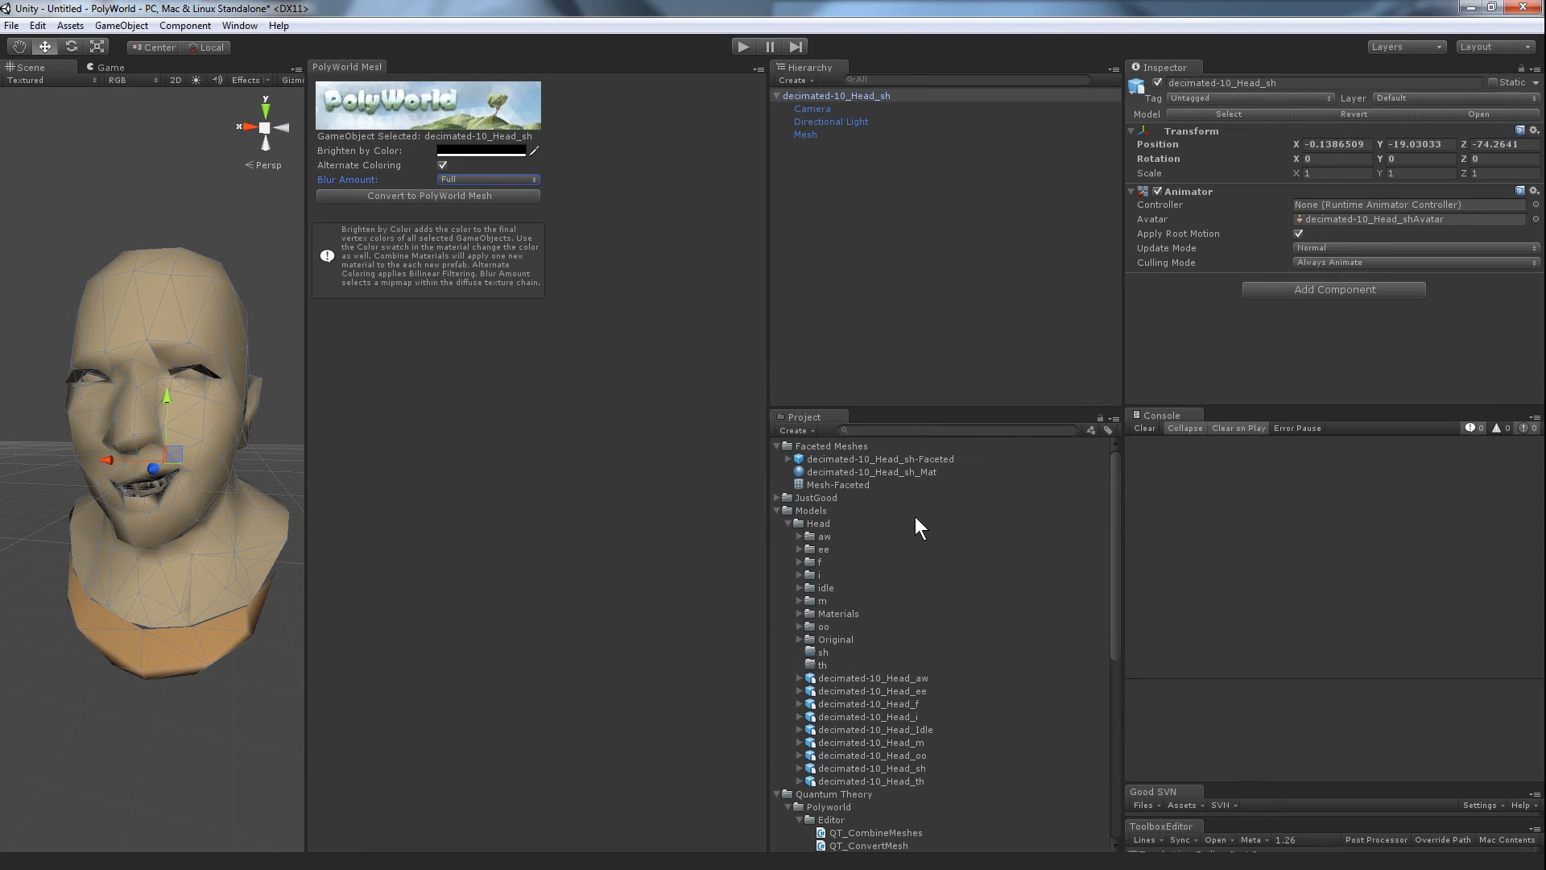
Step: Move the three faceted sh-head assets from Faceted Meshes into the Head/sh folder and delete decimated-10_Head_sh from the scene
left_click(867, 456)
left_click(848, 482, "shift")
scroll(848, 482, "down", 1)
scroll(848, 482, "up", 2)
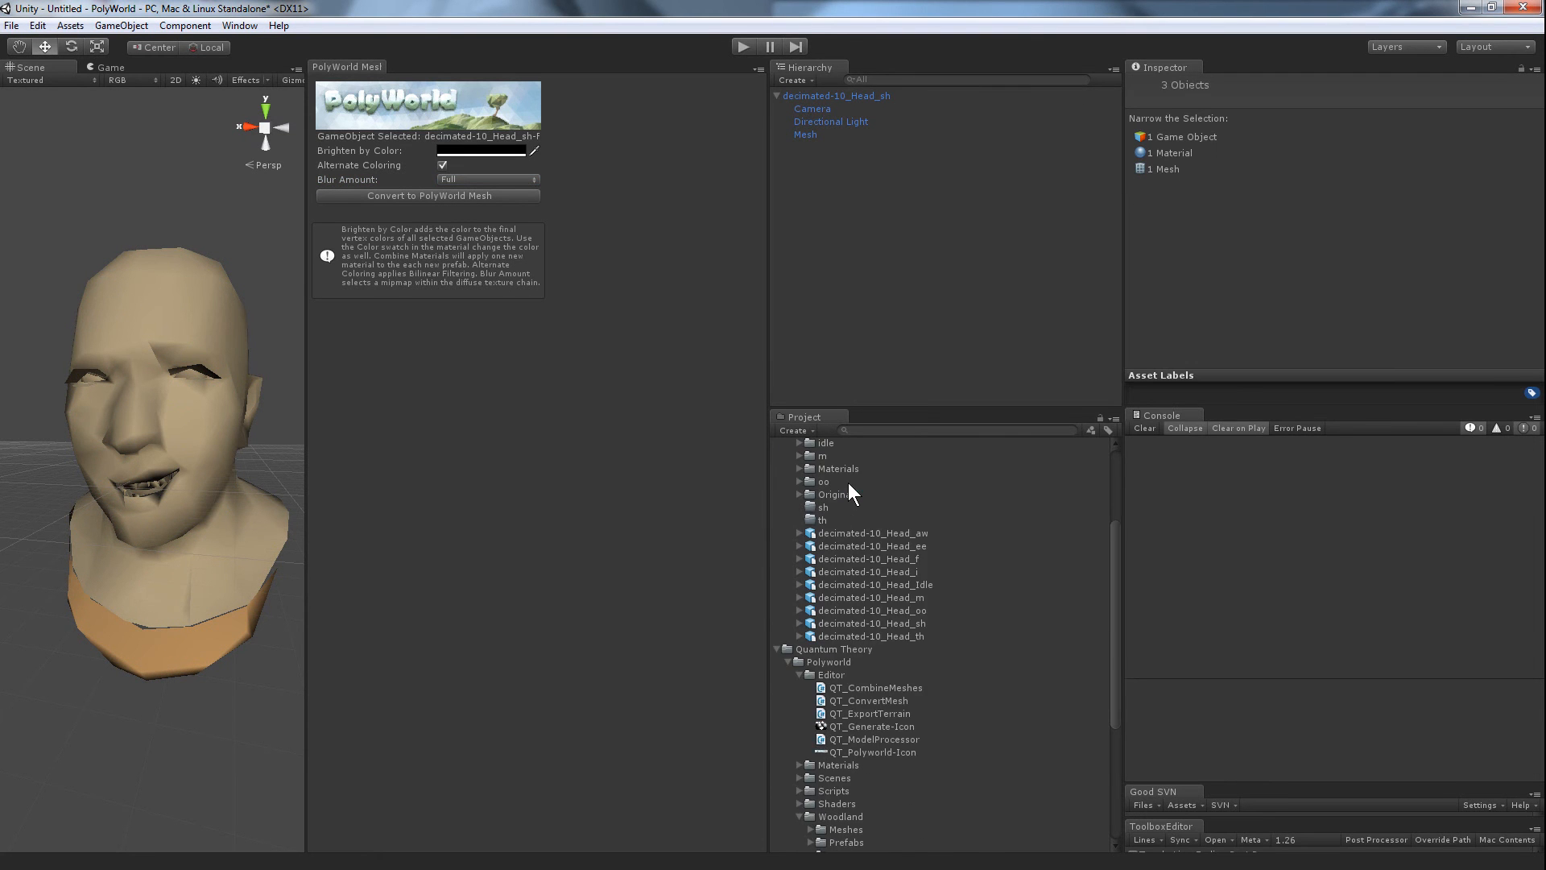
left_click_drag(828, 468, 857, 654)
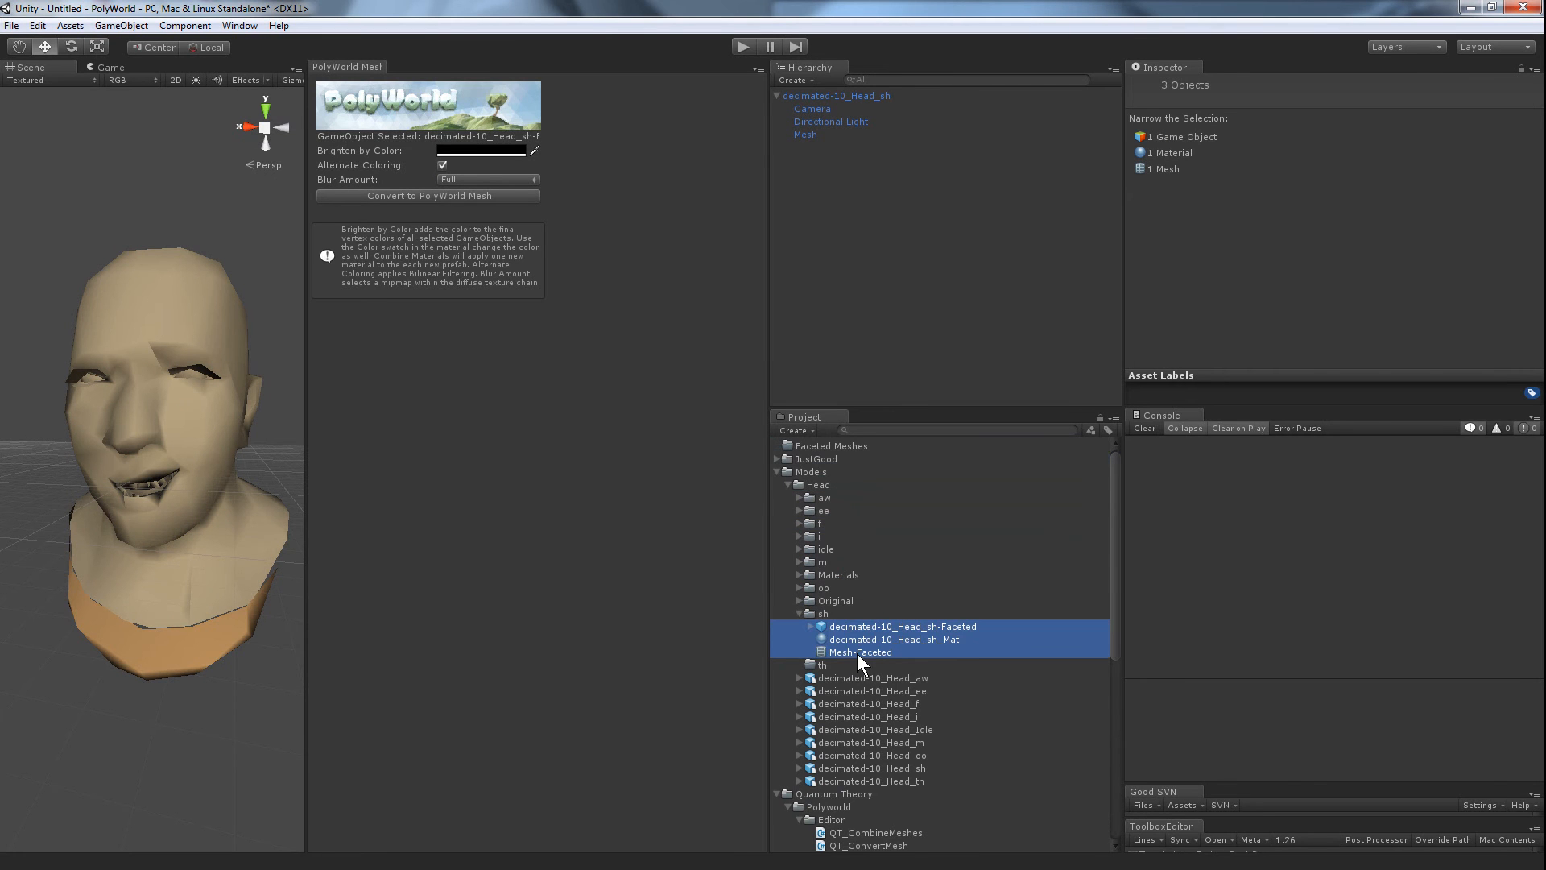
left_click(810, 103)
left_click(810, 98)
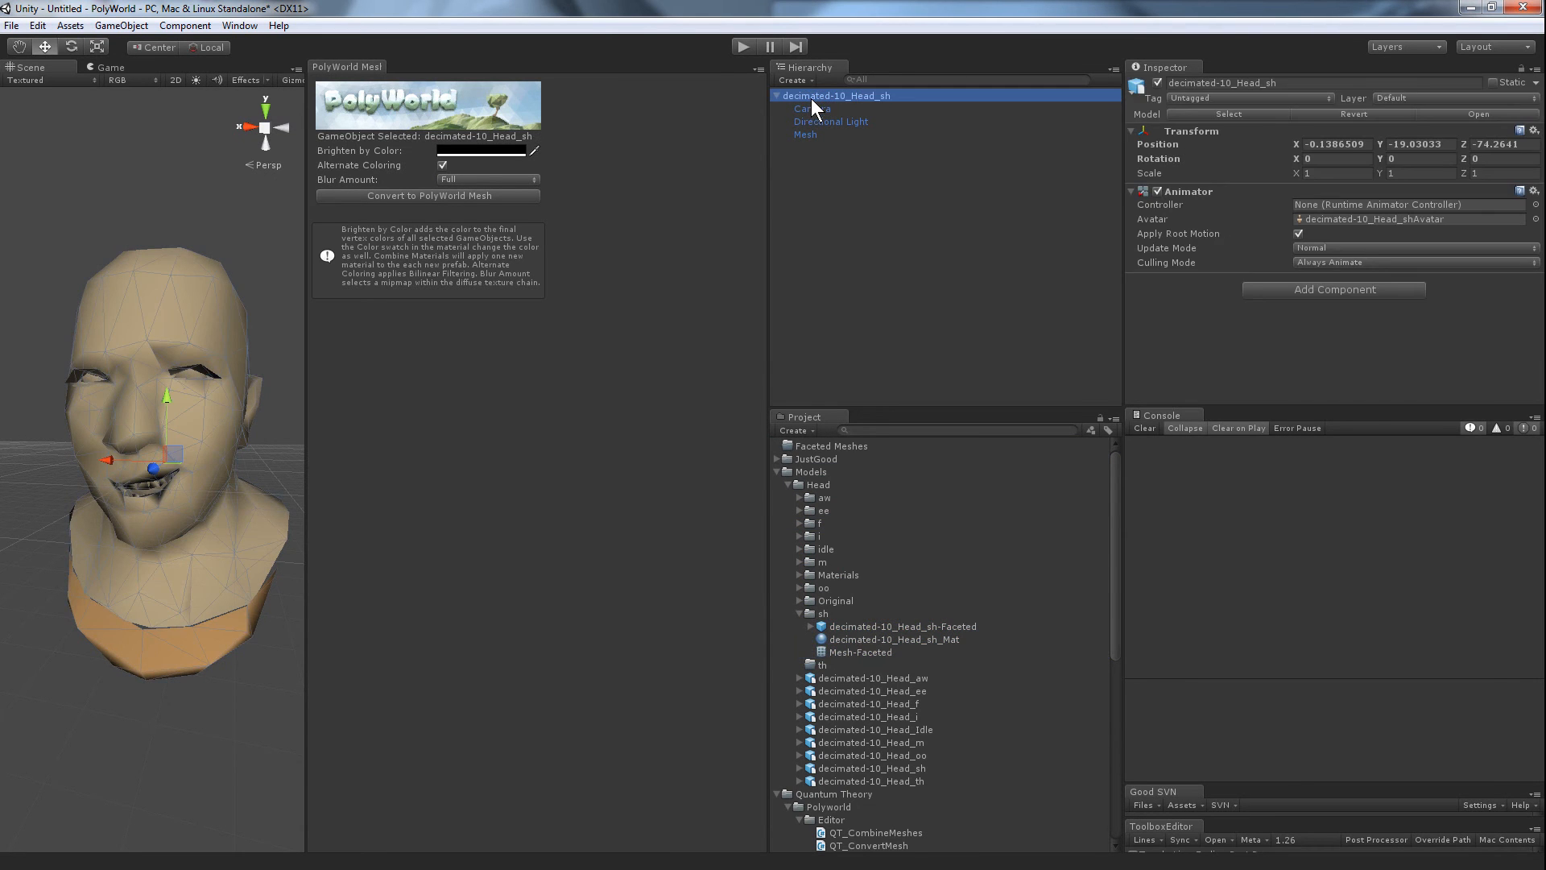
key("Delete")
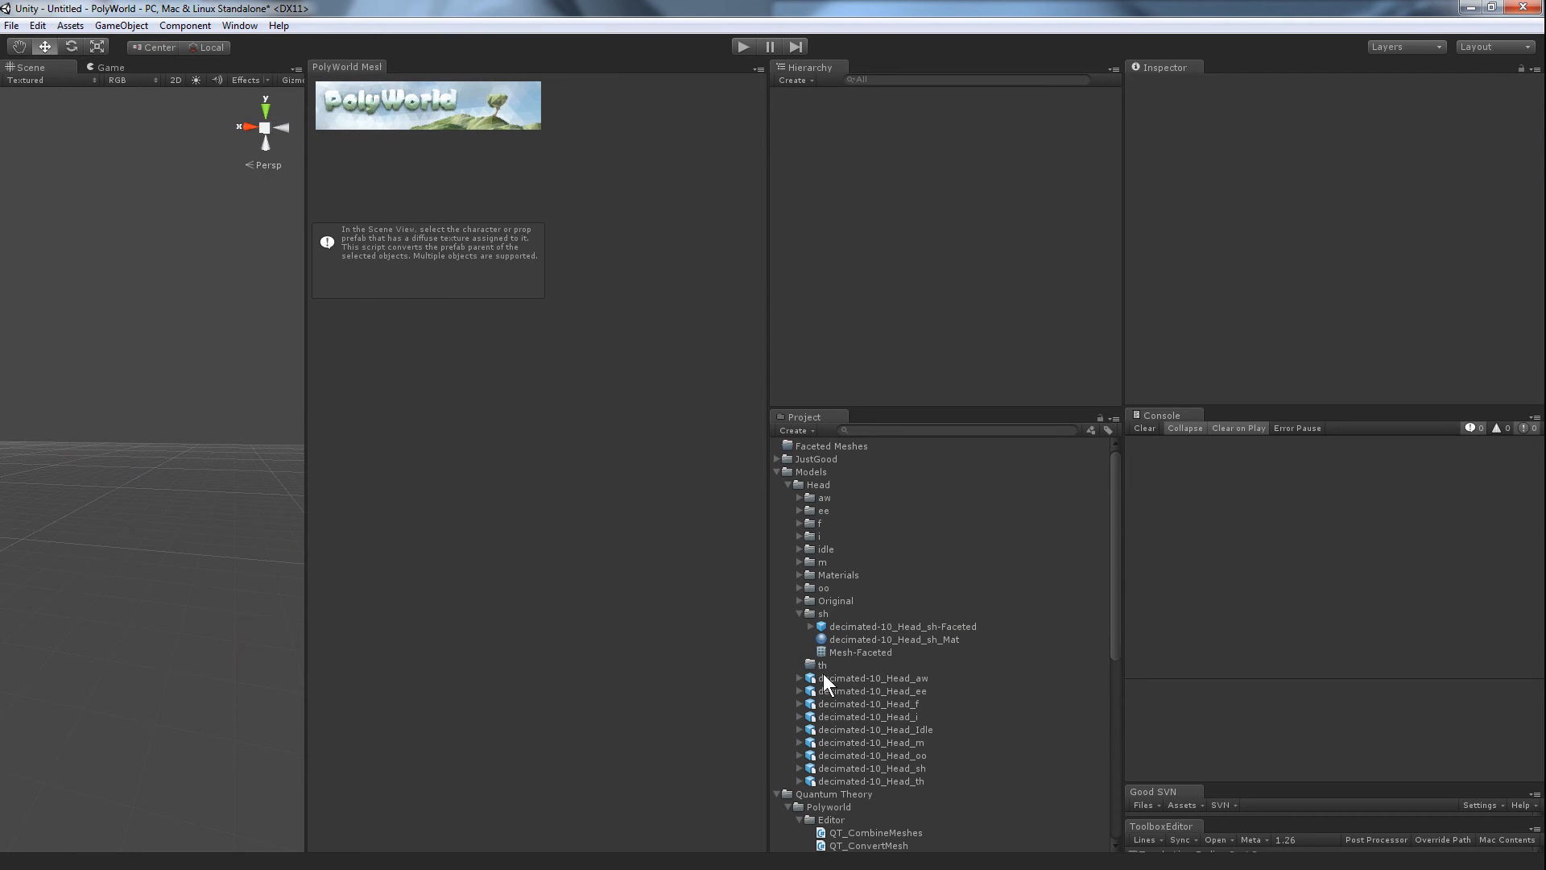
Step: Add the decimated-10_Head_th model to the scene and expand its child objects
left_click_drag(933, 335, 878, 156)
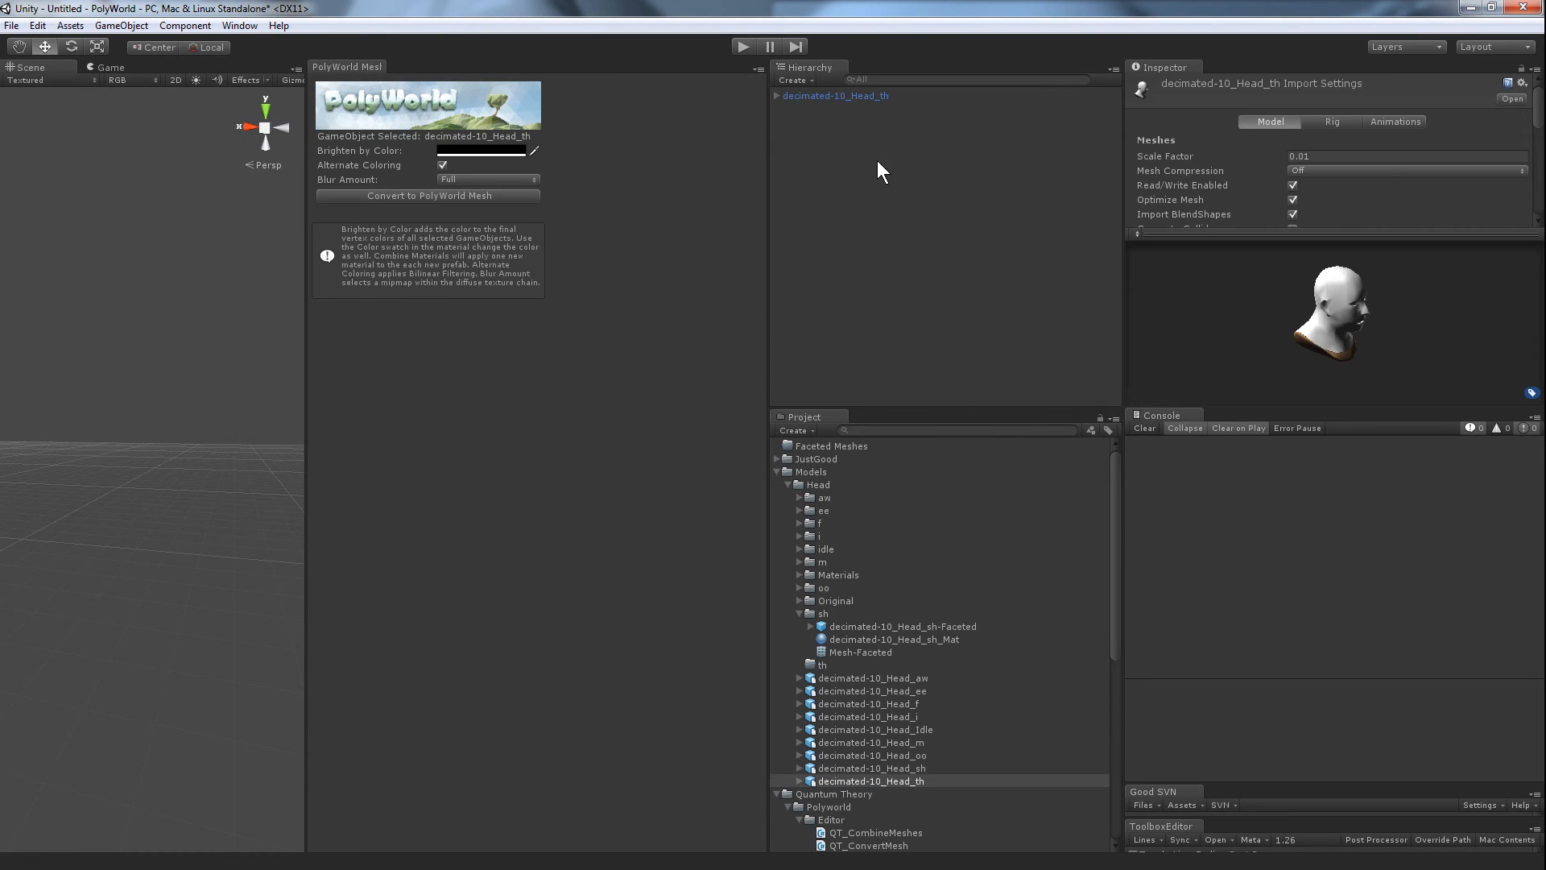
left_click(850, 93)
key("Right")
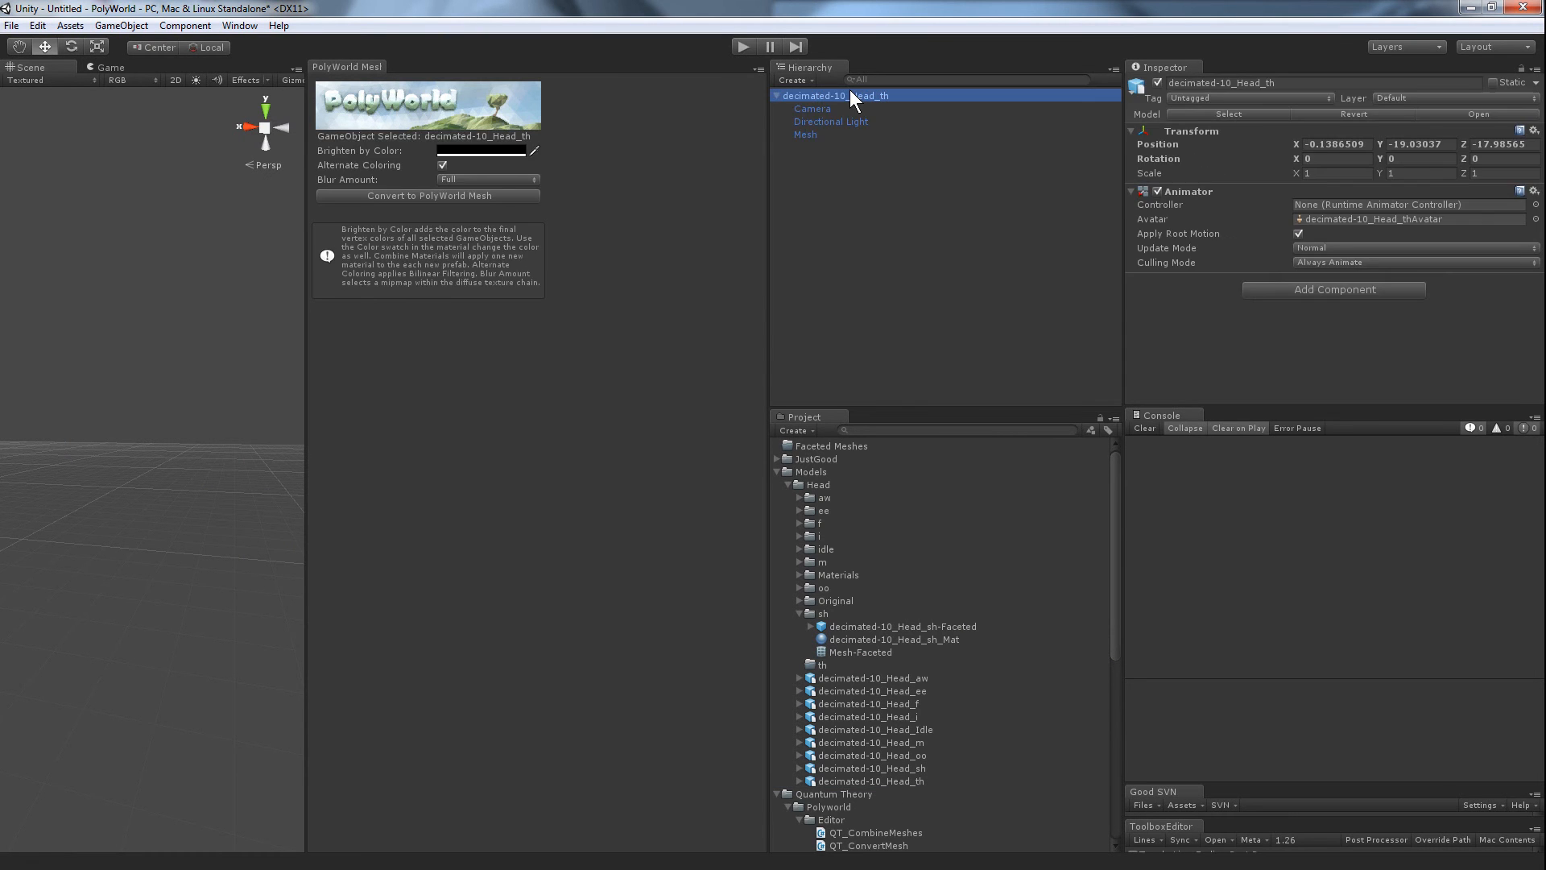
Step: Assign Swatch_Sand as the base texture of the Head_th_BodyParts_diffuse material on decimated-10_Head_th's Mesh object
key("Down")
key("Down")
key("Down")
scroll(1340, 349, "down", 5)
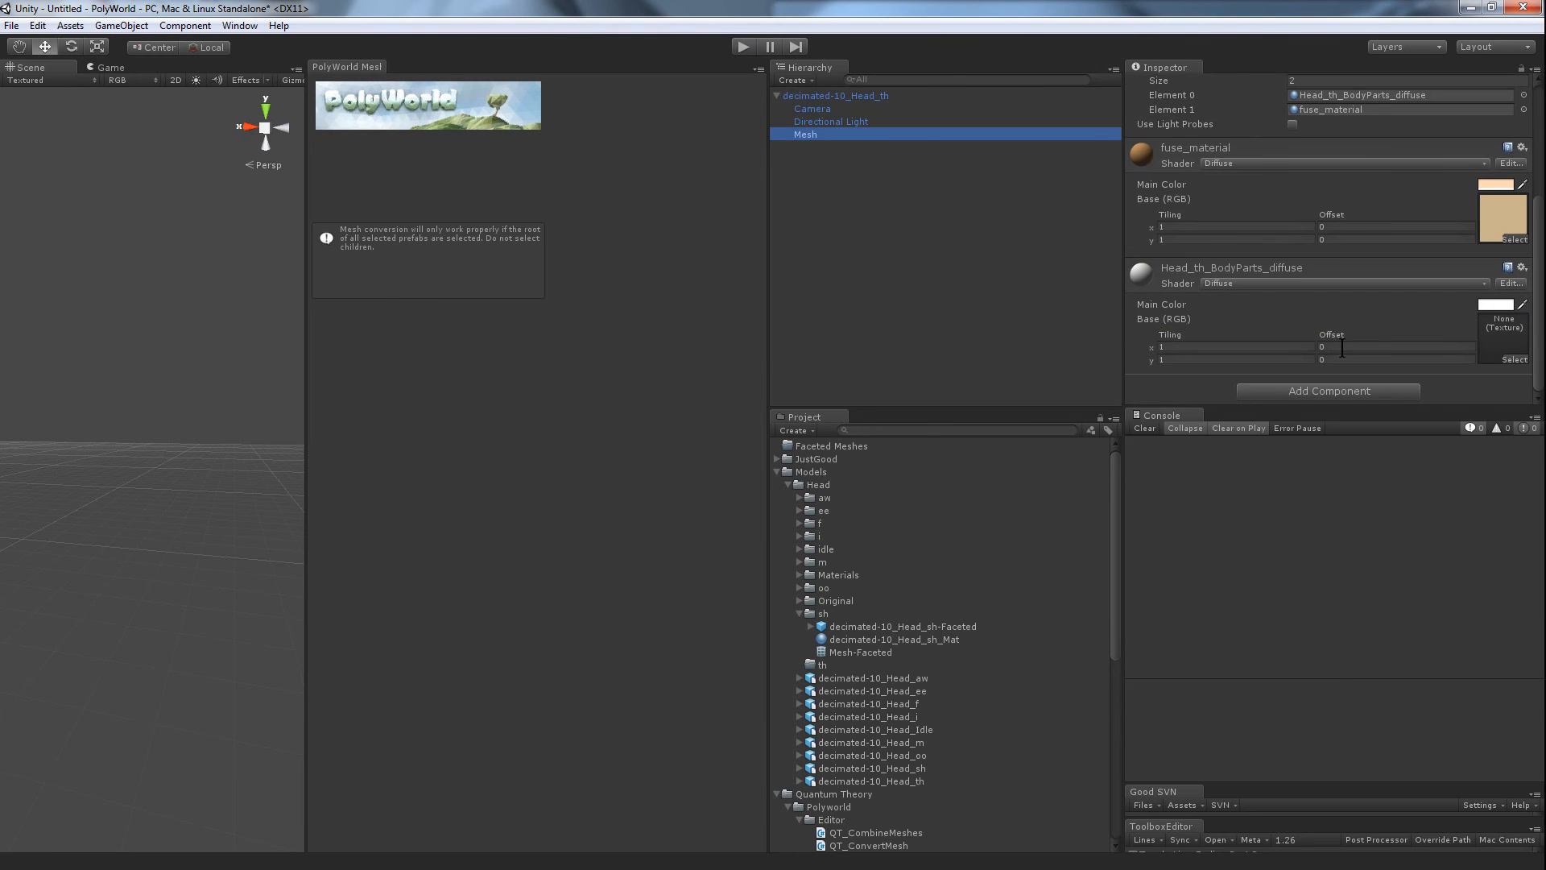
left_click(1515, 359)
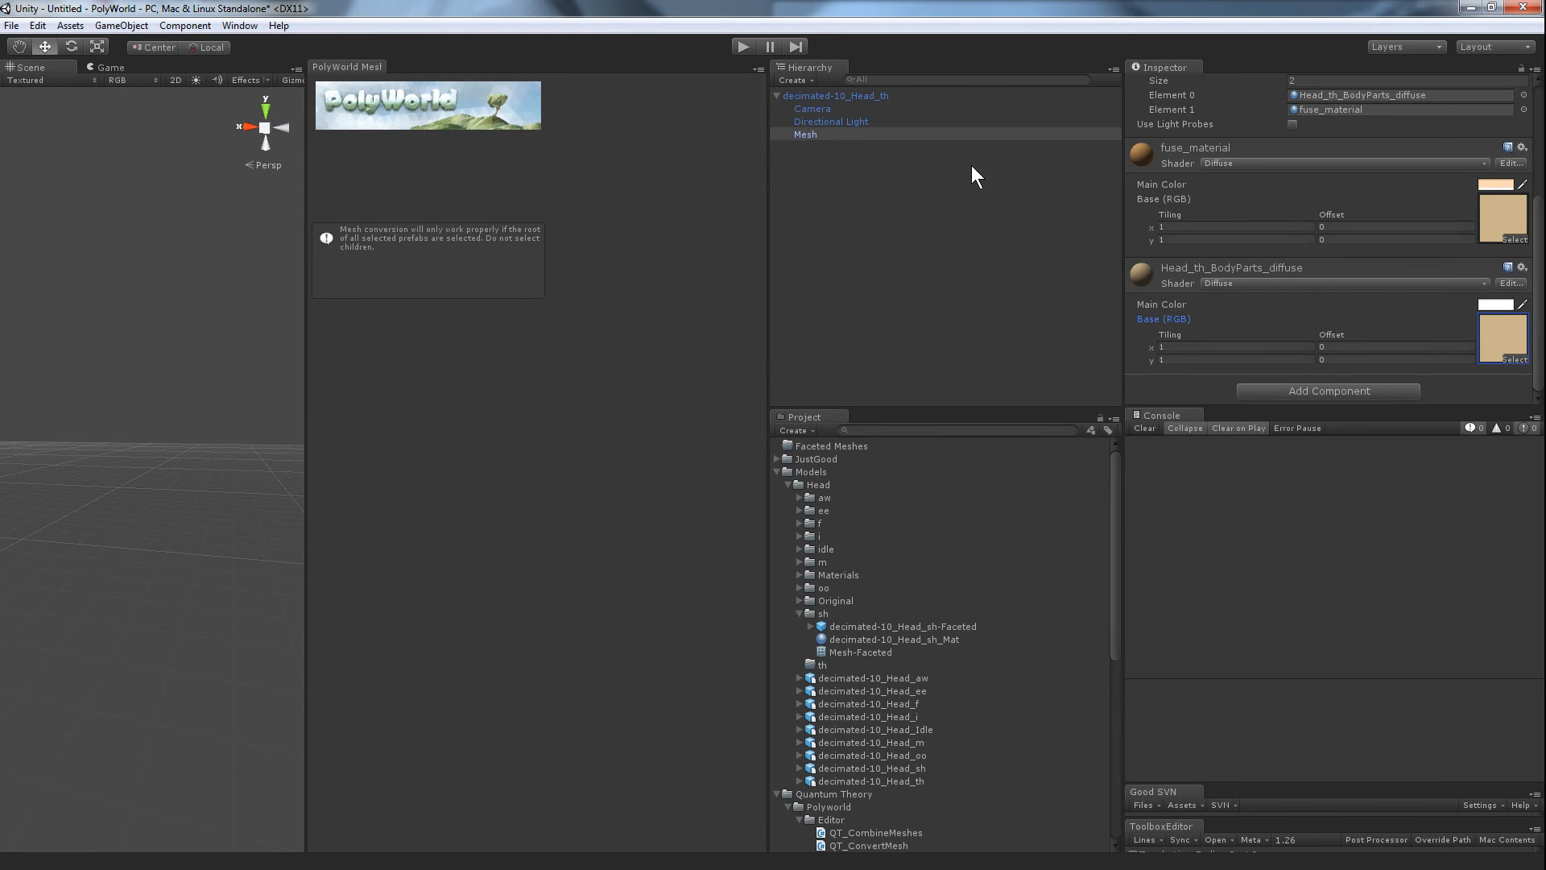
Step: Convert the root decimated-10_Head_th object to a PolyWorld mesh
left_click(869, 95)
left_click(372, 201)
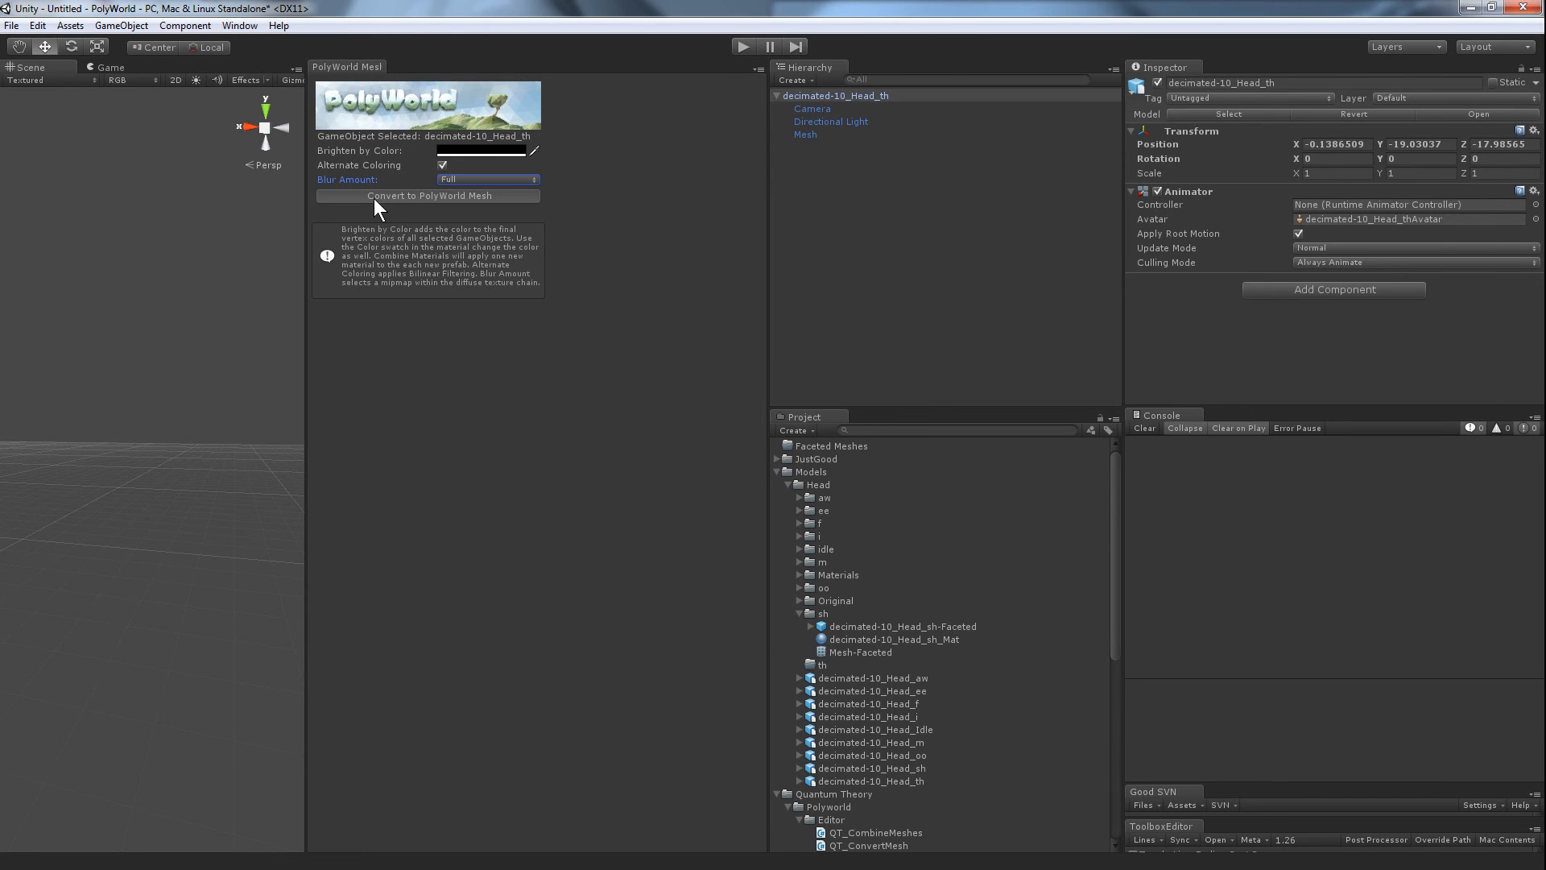
left_click(881, 480)
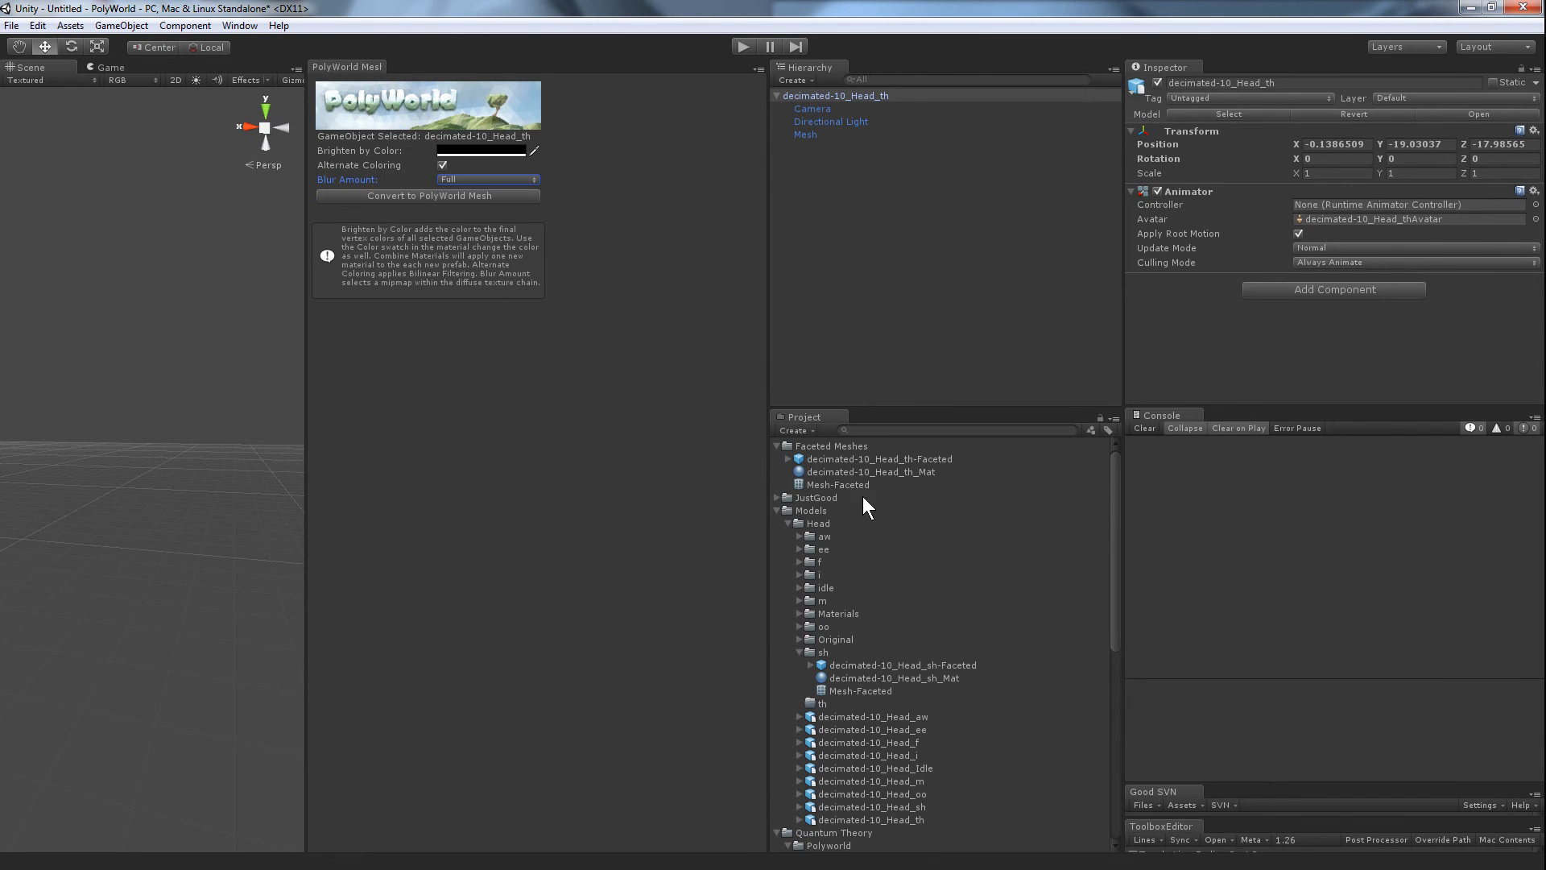
Step: Move the three faceted th-head assets from Faceted Meshes into the Head/th folder and delete decimated-10_Head_th from the scene
left_click(843, 459)
left_click(833, 485, "shift")
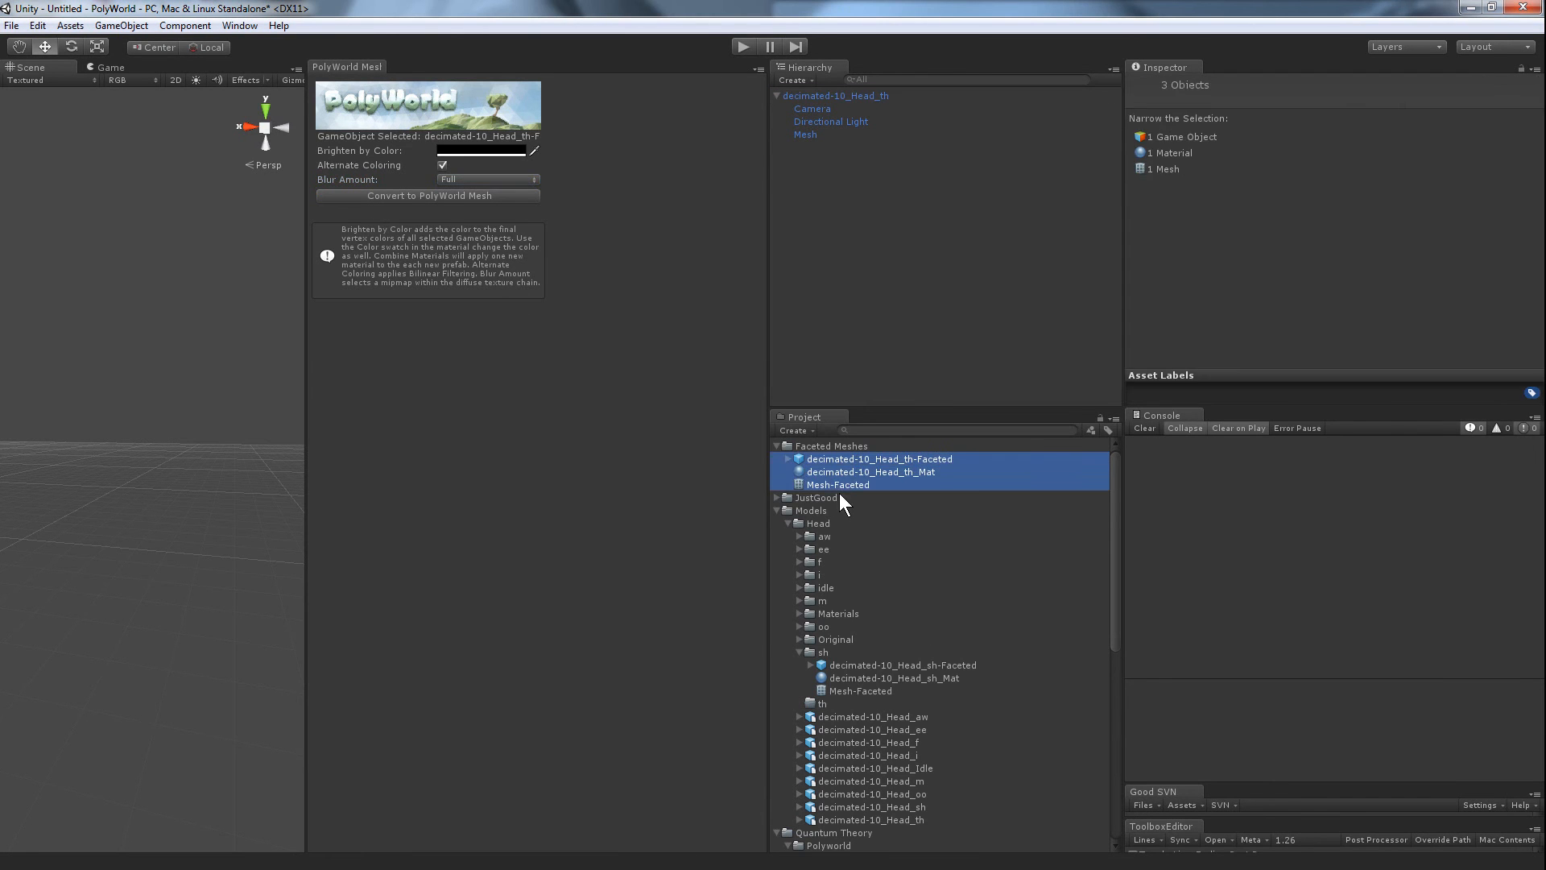
left_click_drag(847, 467, 828, 707)
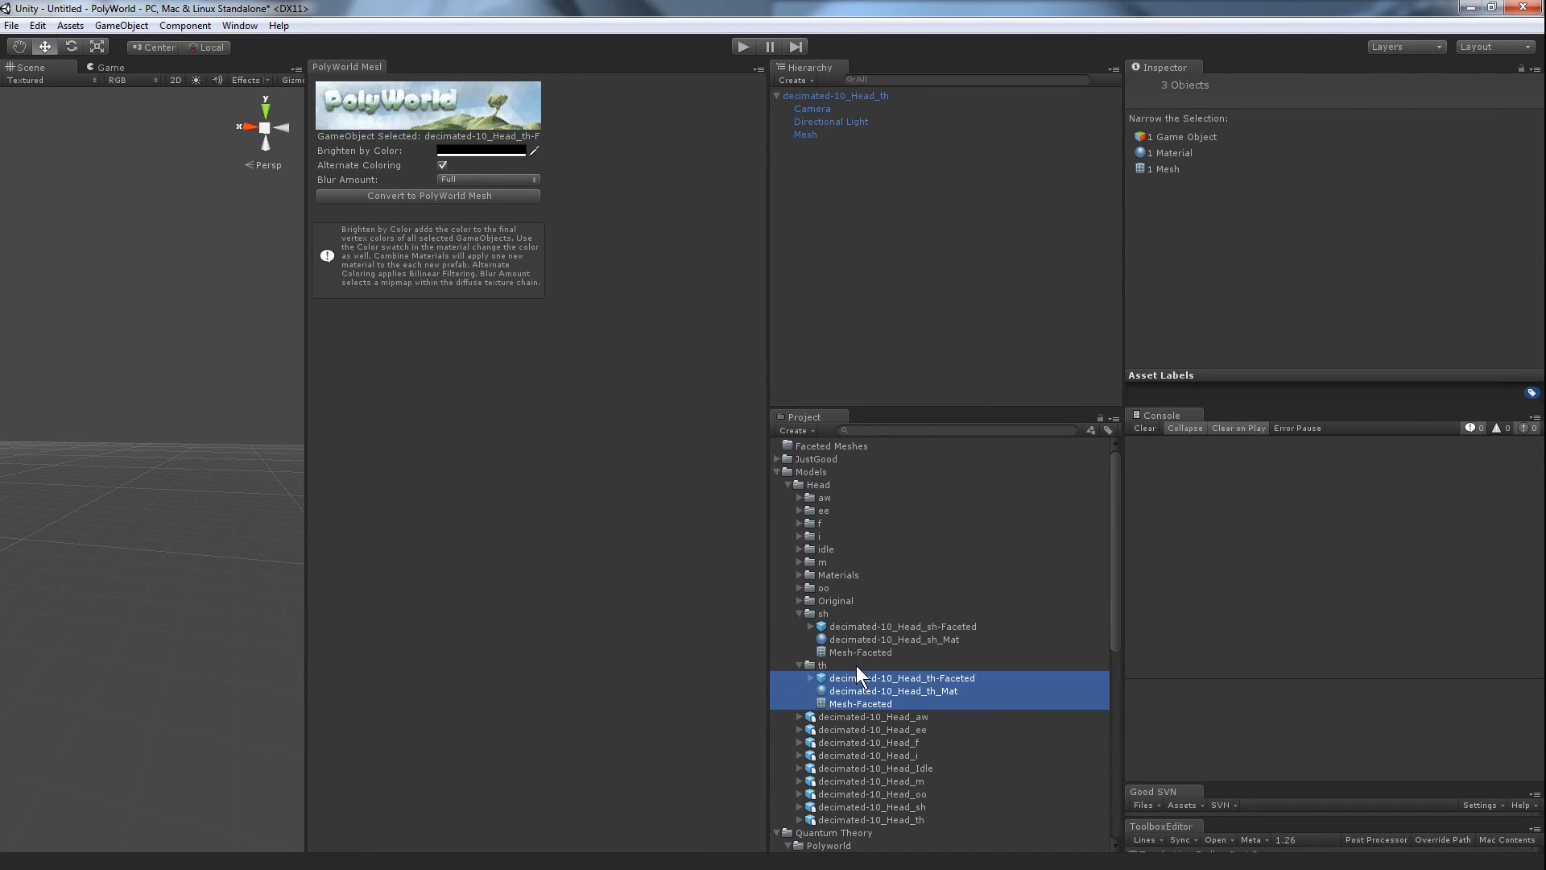
left_click(799, 665)
left_click(799, 615)
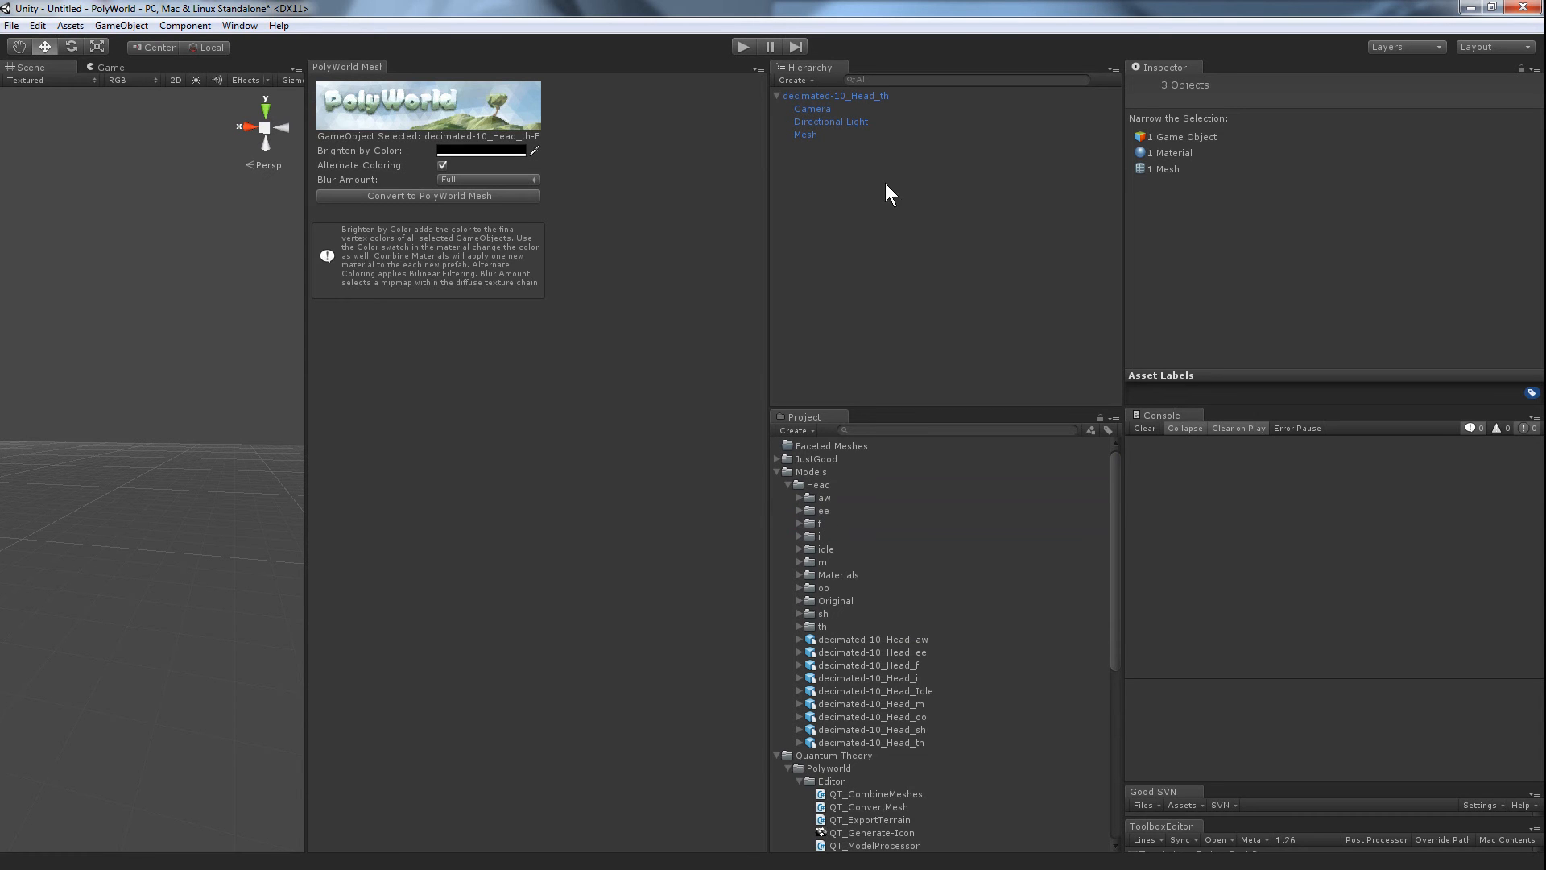
left_click(819, 99)
key("Delete")
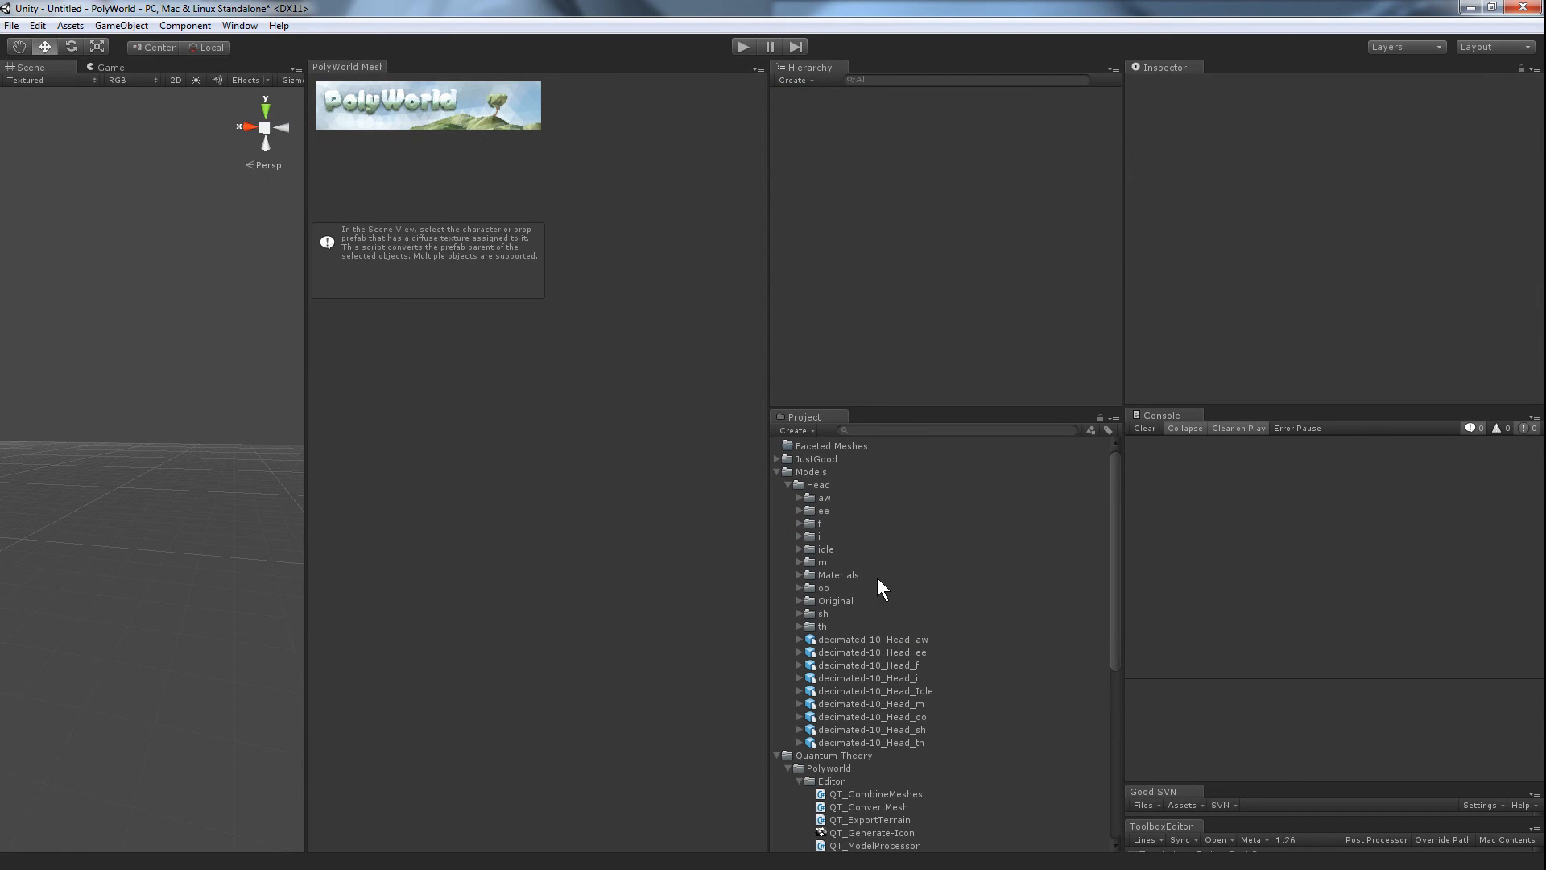
Step: Export all Head subfolders from aw to th, with dependencies, as the package HeadLowPoly in the PolyWorld project folder
left_click(826, 626)
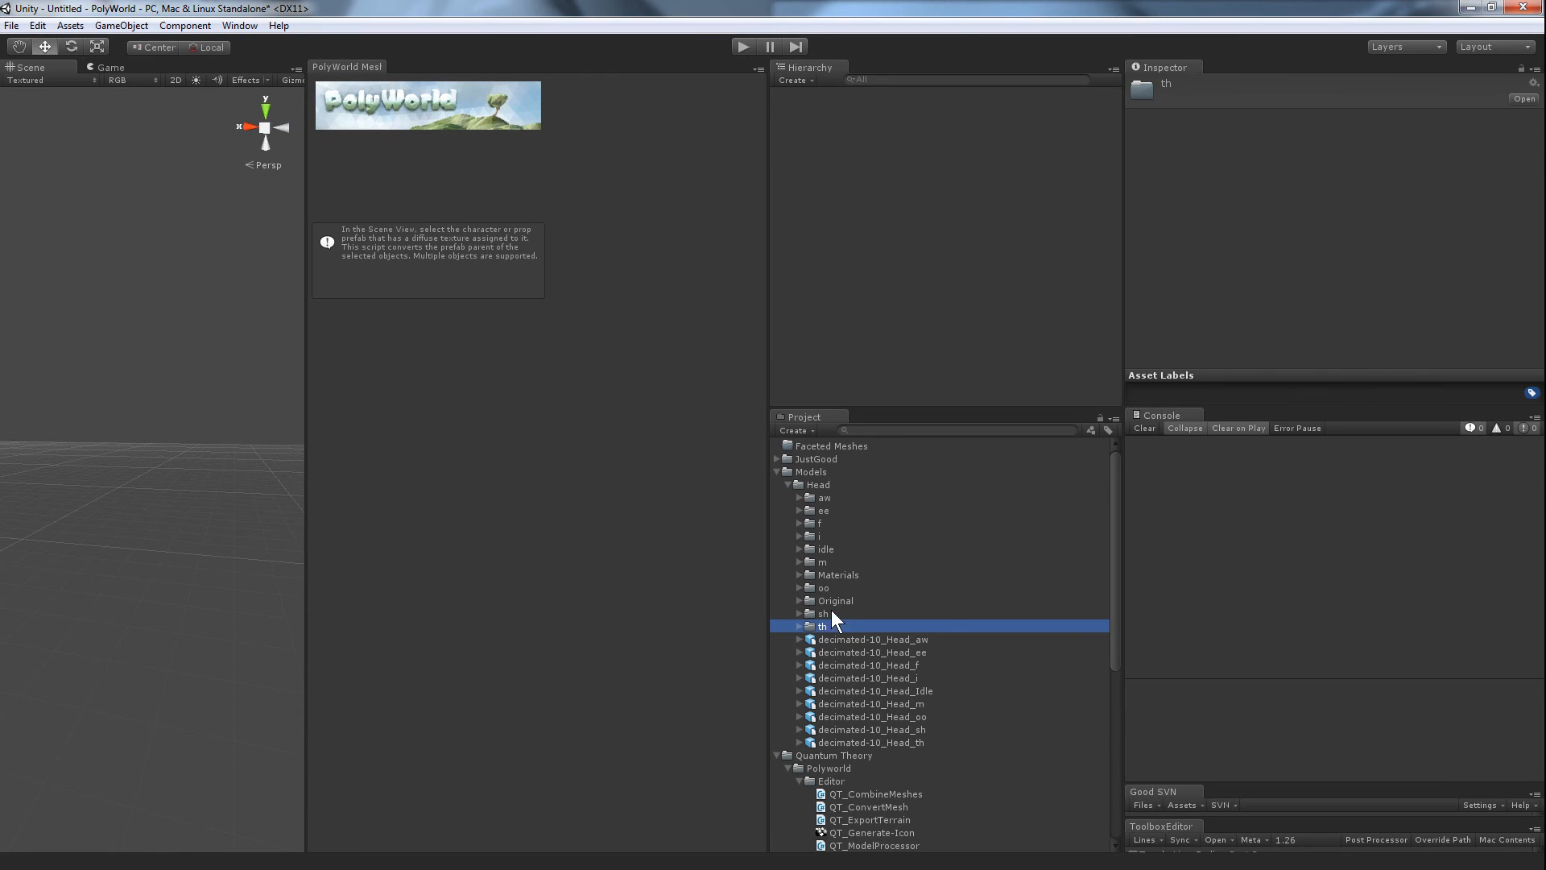
left_click(829, 496, "shift")
left_click(71, 26)
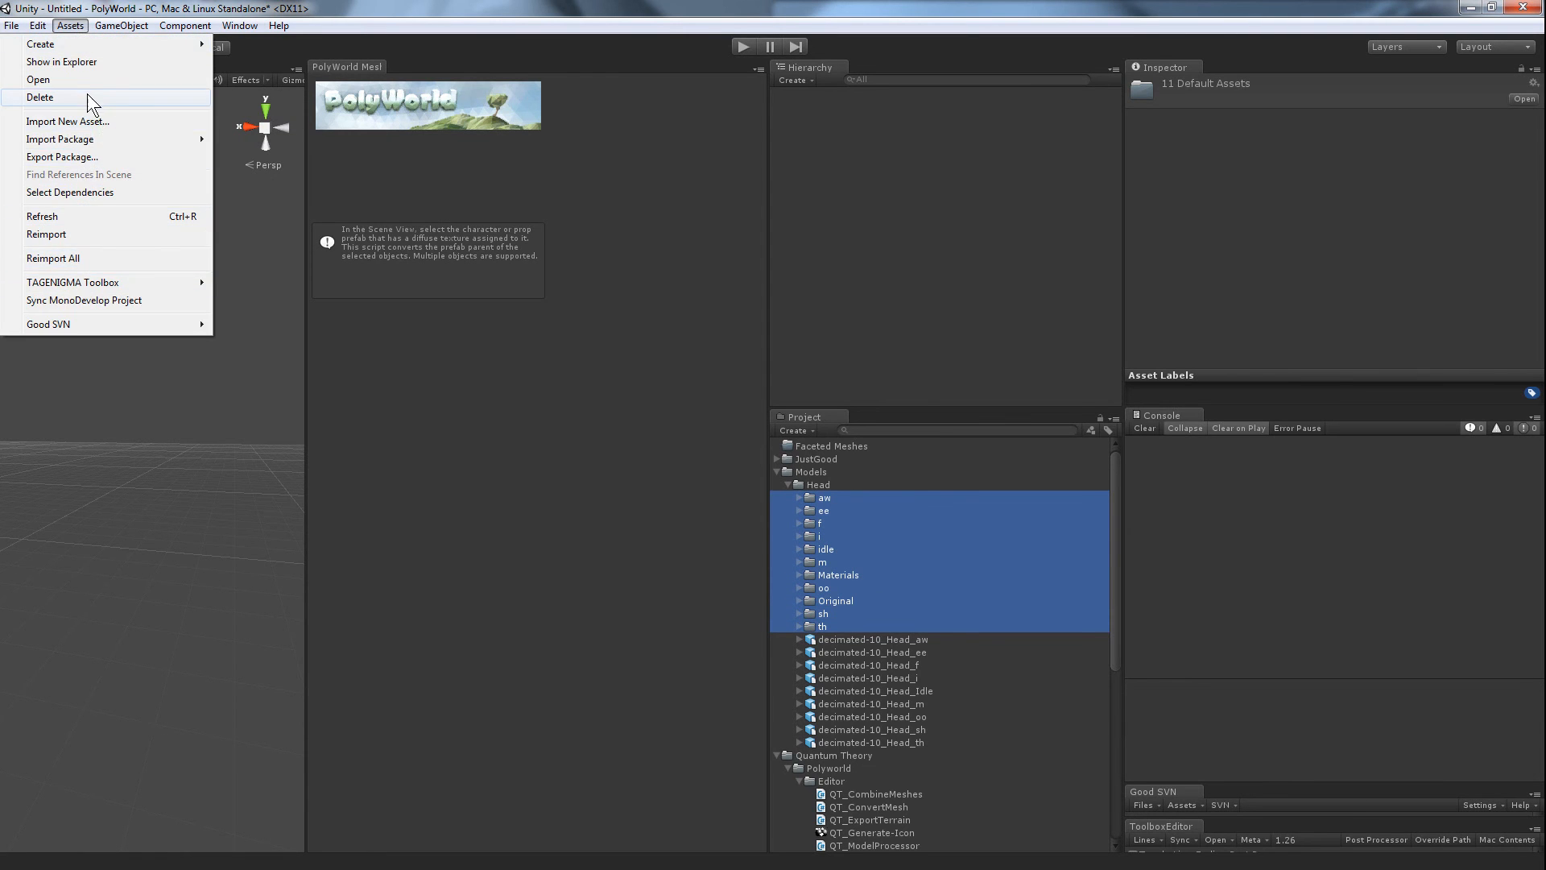
left_click(90, 159)
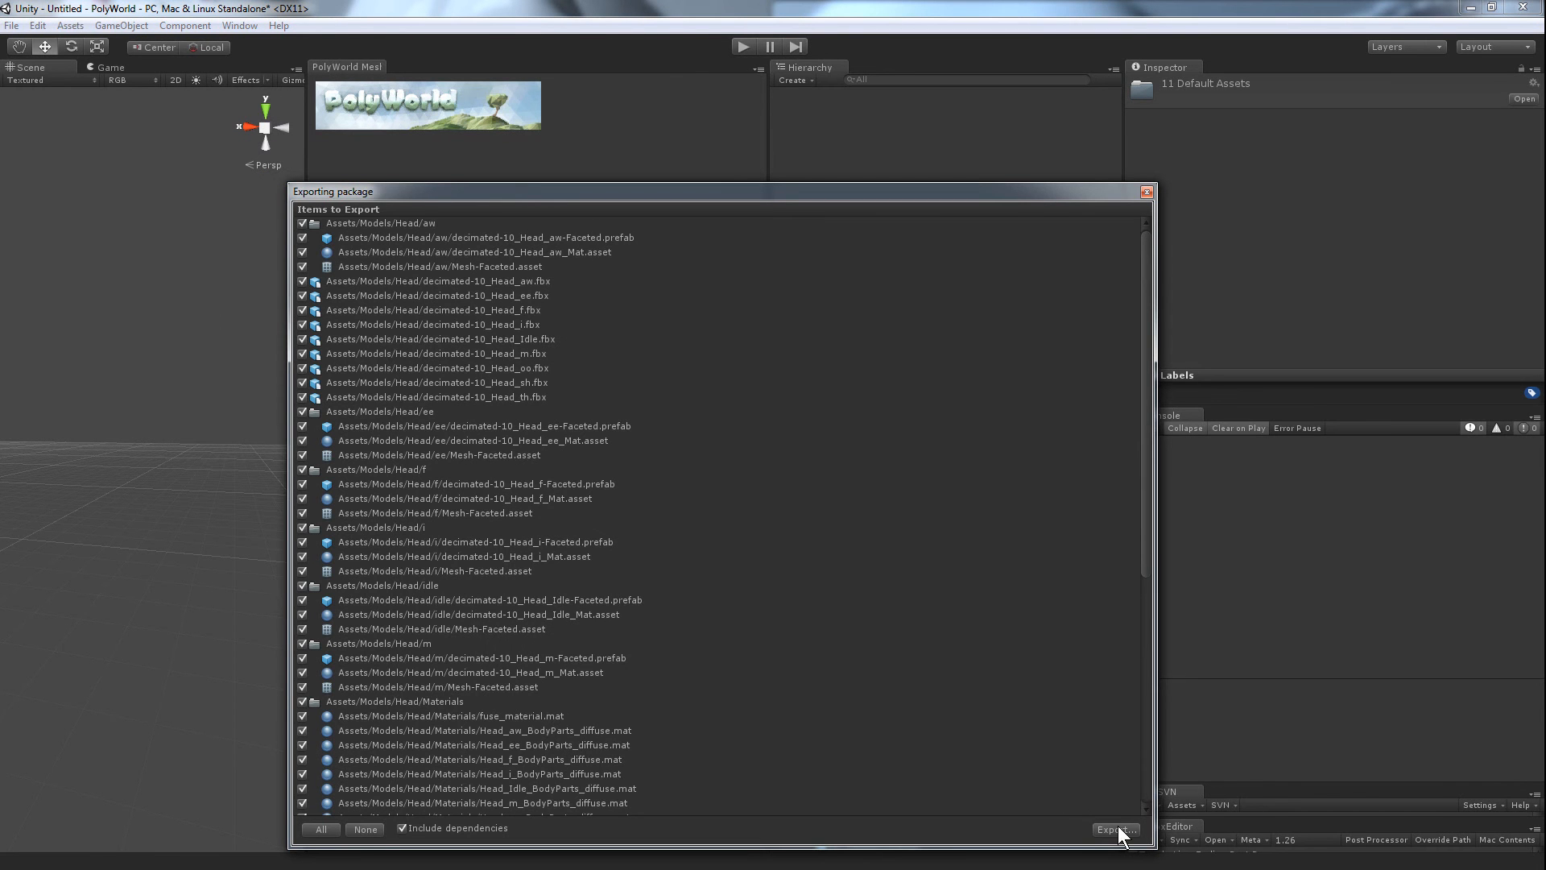
left_click(1118, 828)
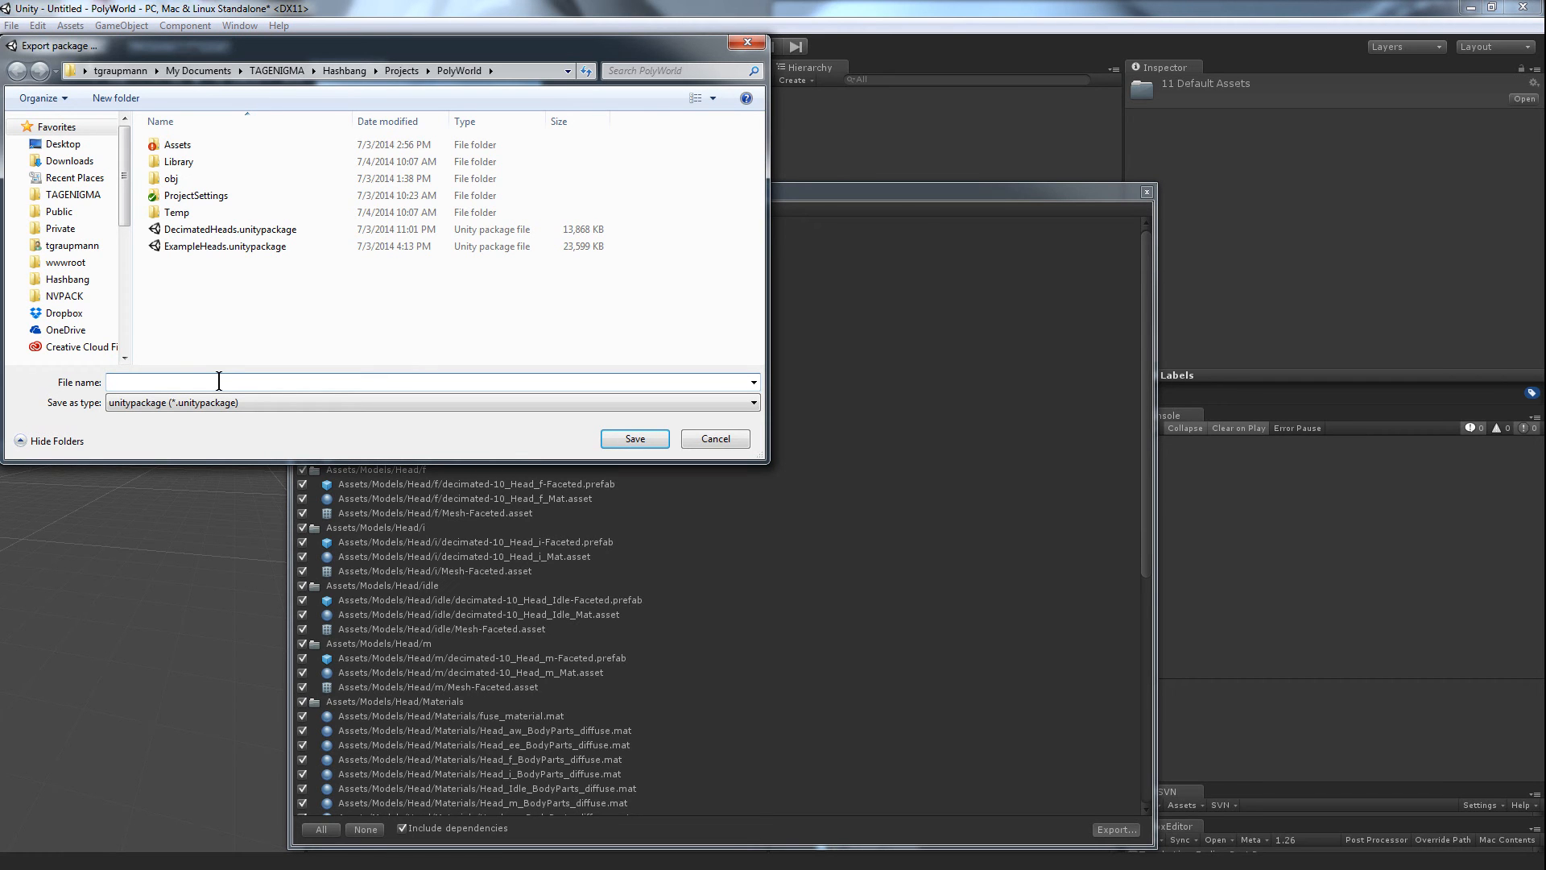
type("HeadLowPoly")
key("Return")
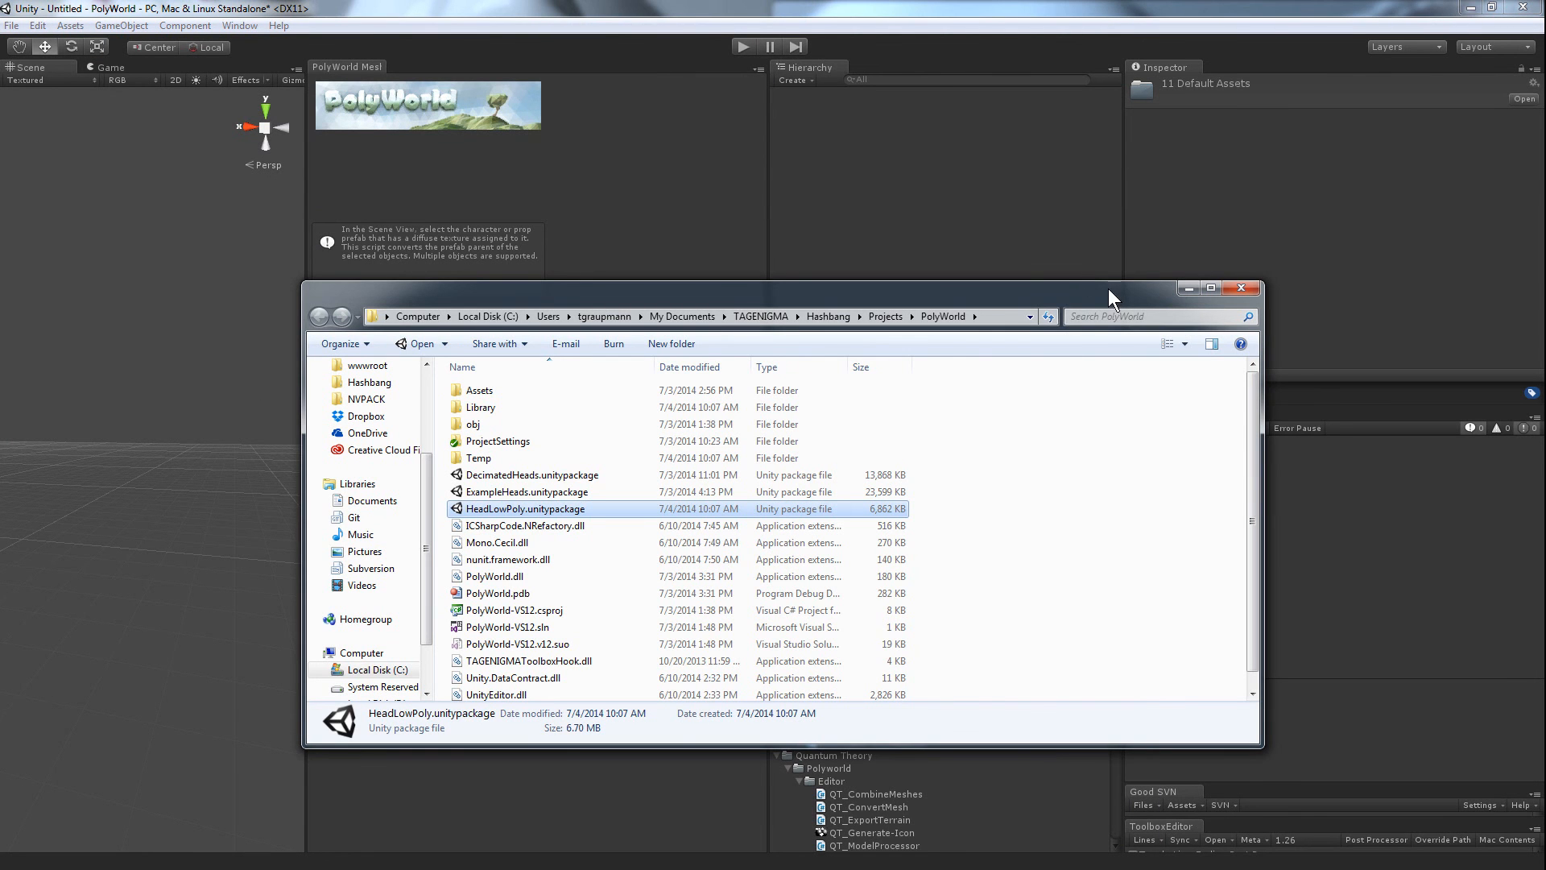
Step: Switch to the WordDetection Unity project and briefly run the Example12LadyHeadLowPoly scene in play mode
left_click(1189, 287)
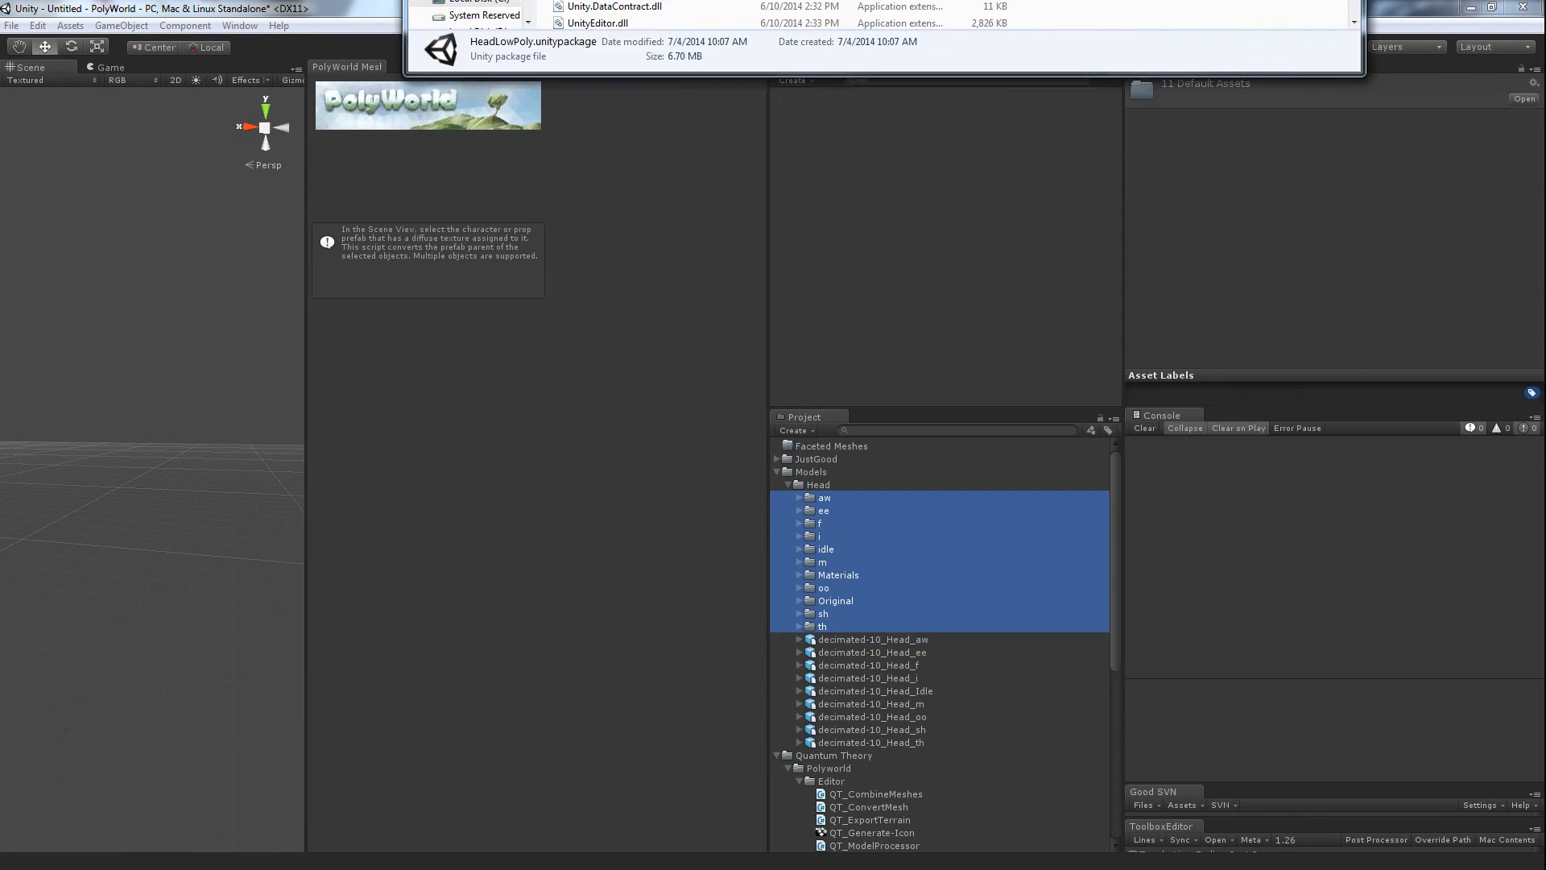
left_click(1470, 7)
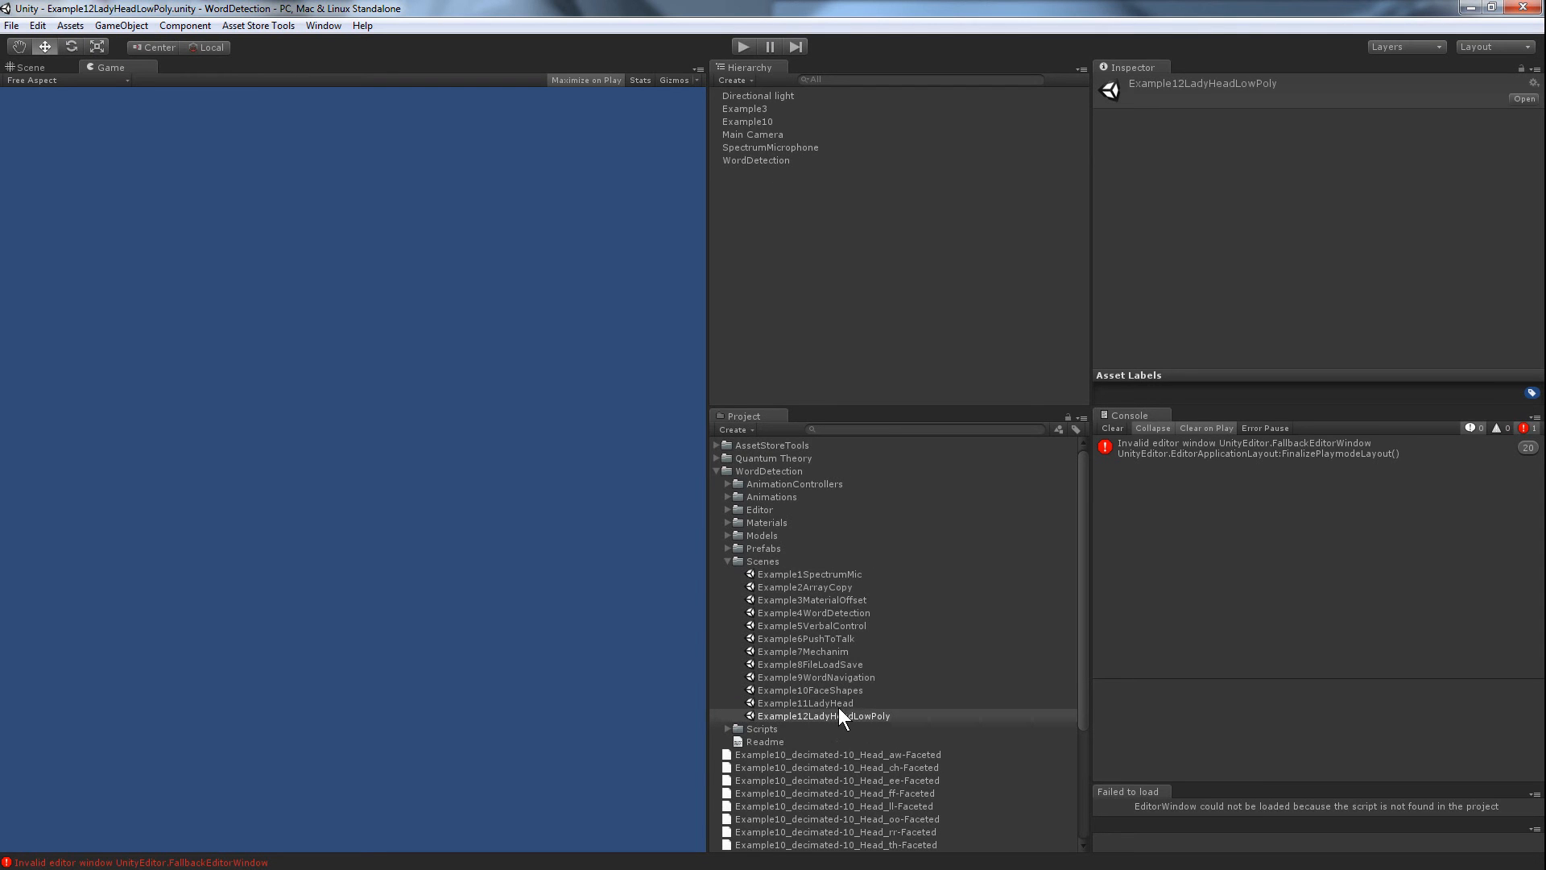
left_click(830, 715)
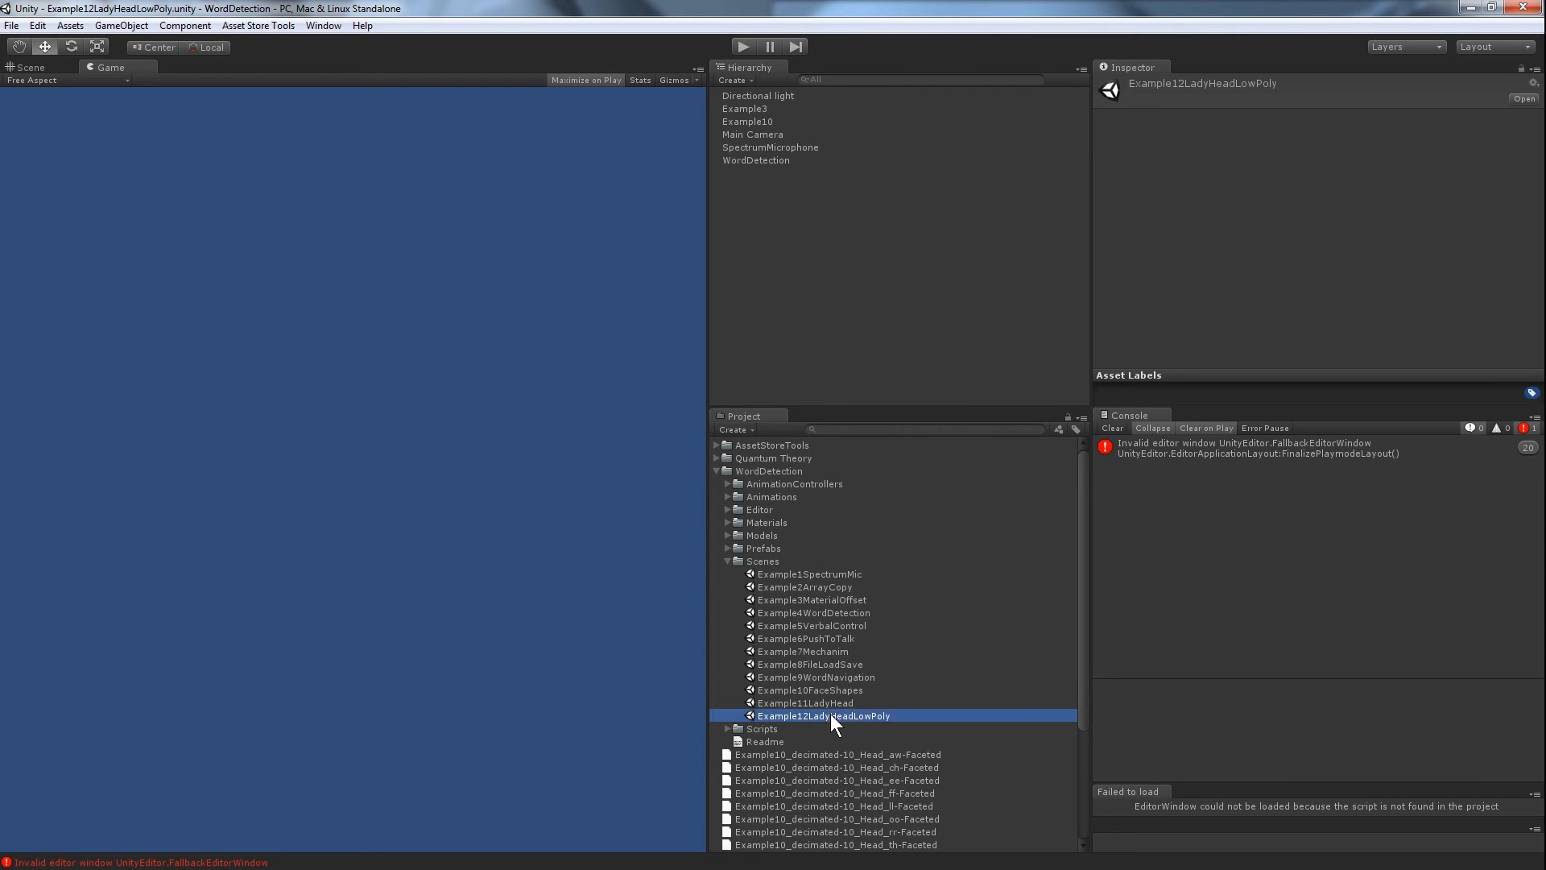
left_click(738, 46)
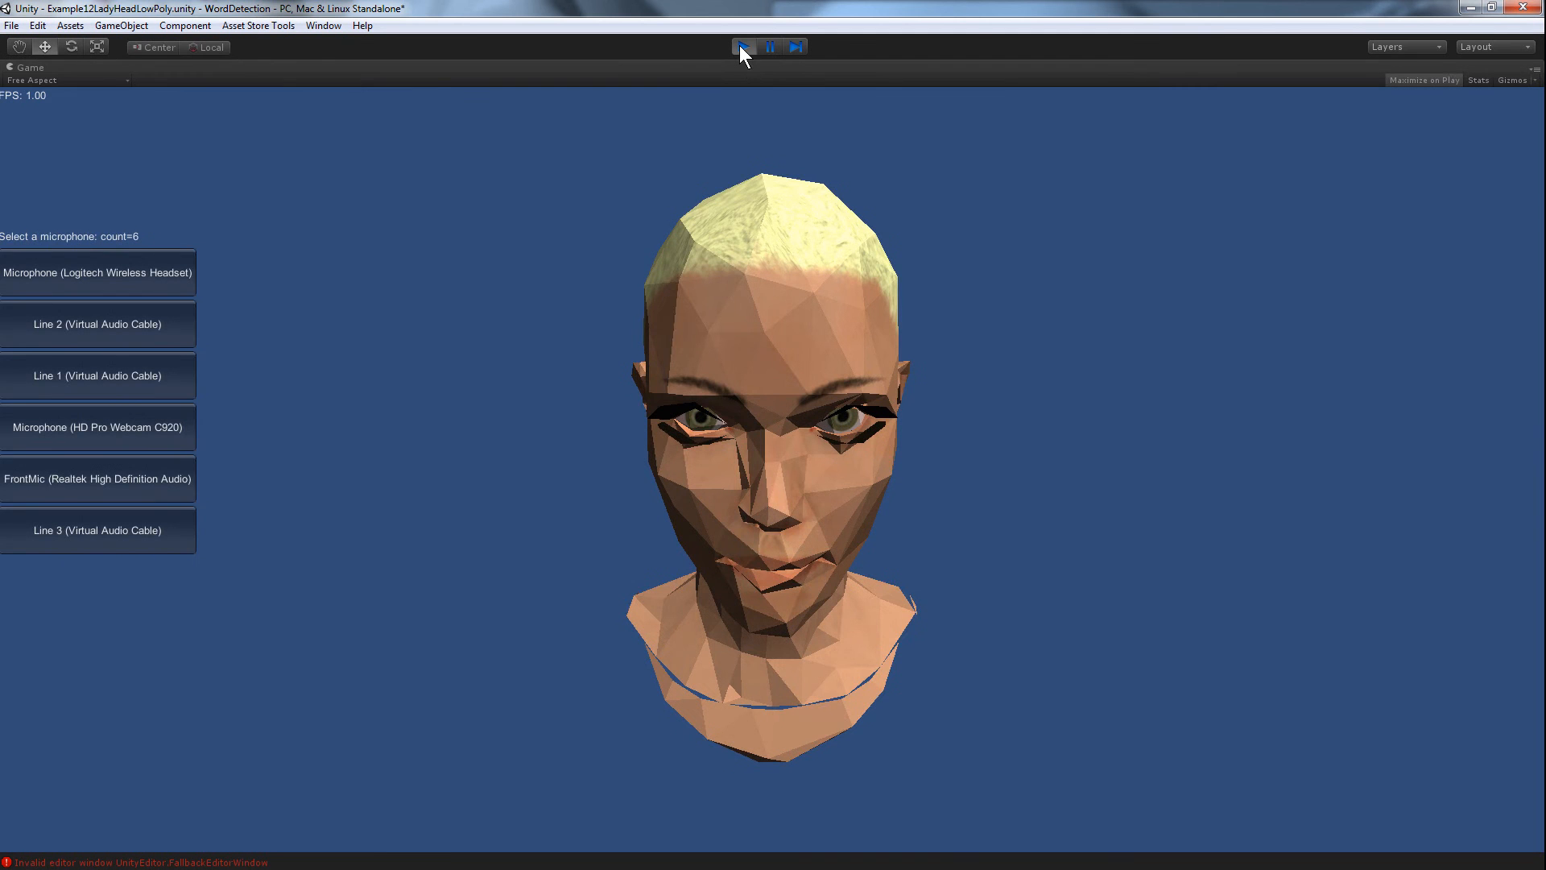
left_click(741, 47)
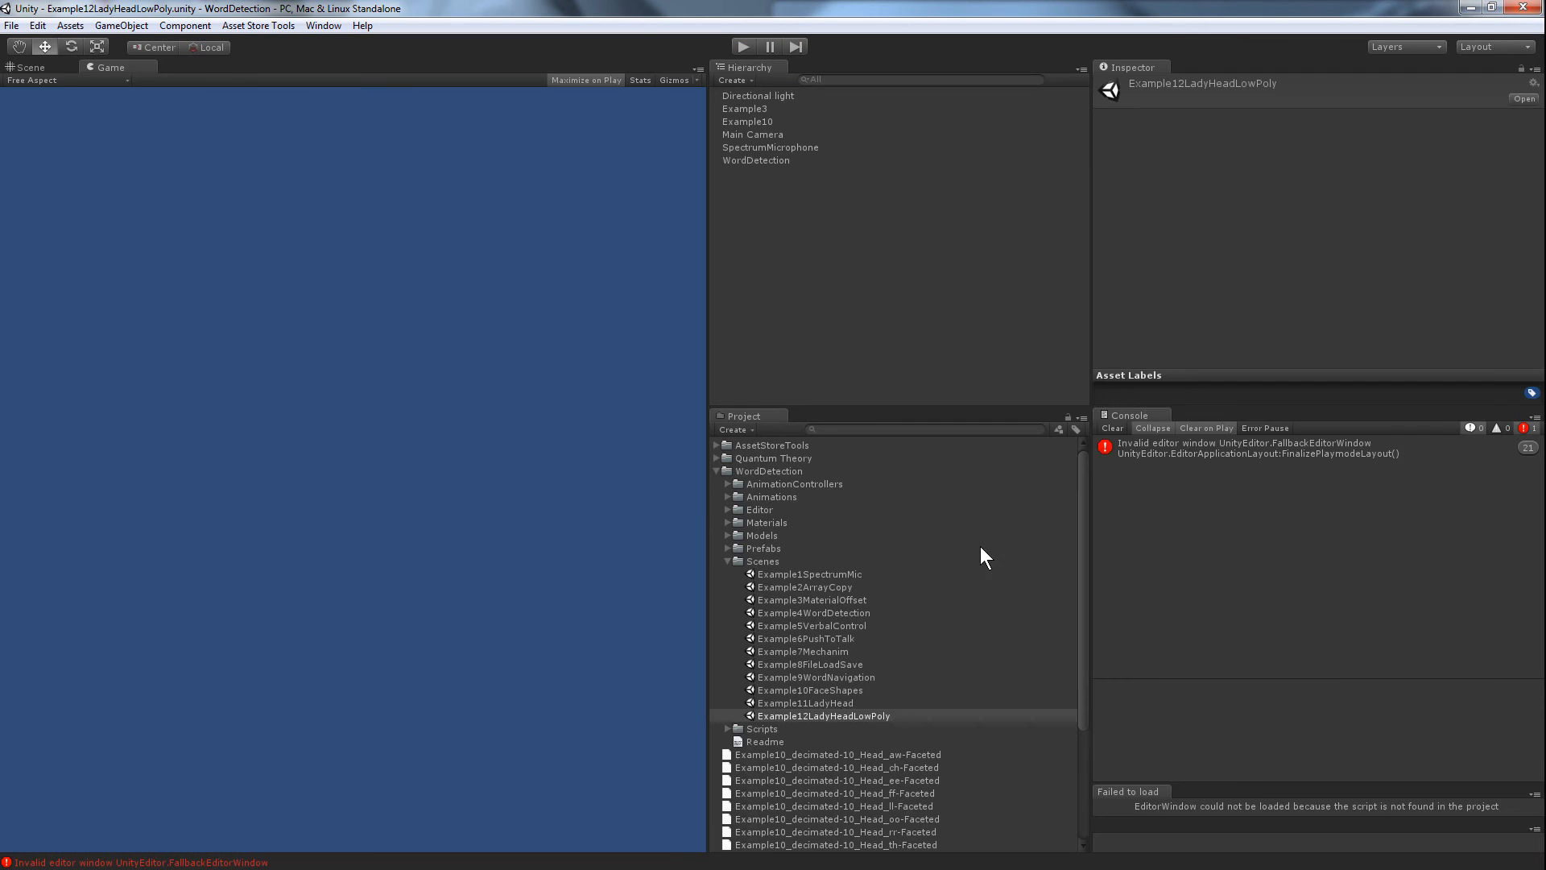
Step: Save a copy of the open scene as Example13HeadLowPoly.unity in the WordDetection/Scenes folder
left_click(12, 25)
left_click(57, 105)
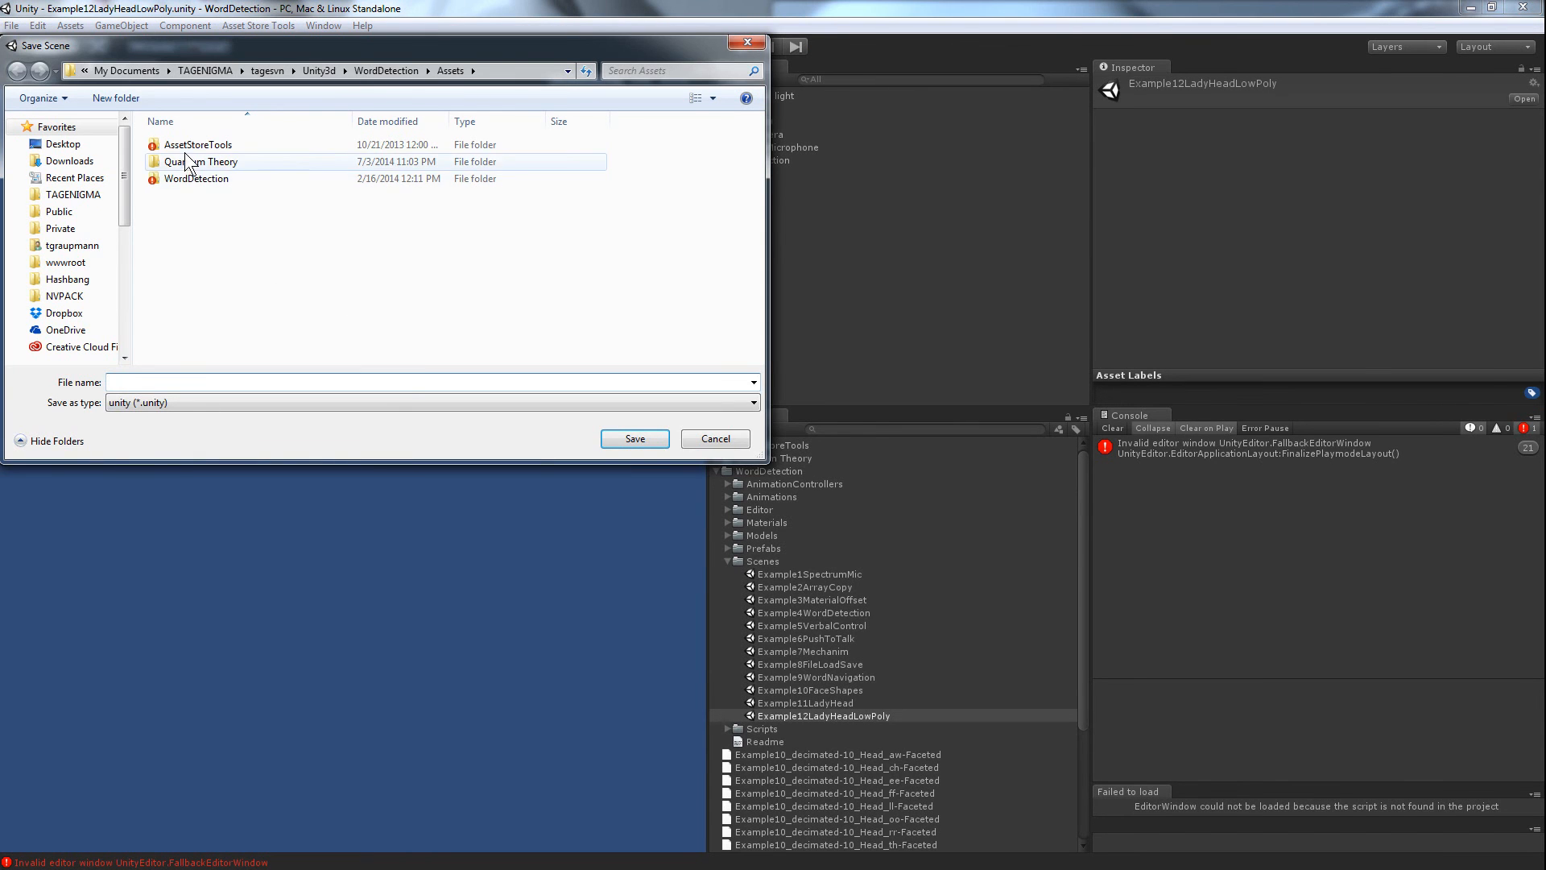
double_click(184, 179)
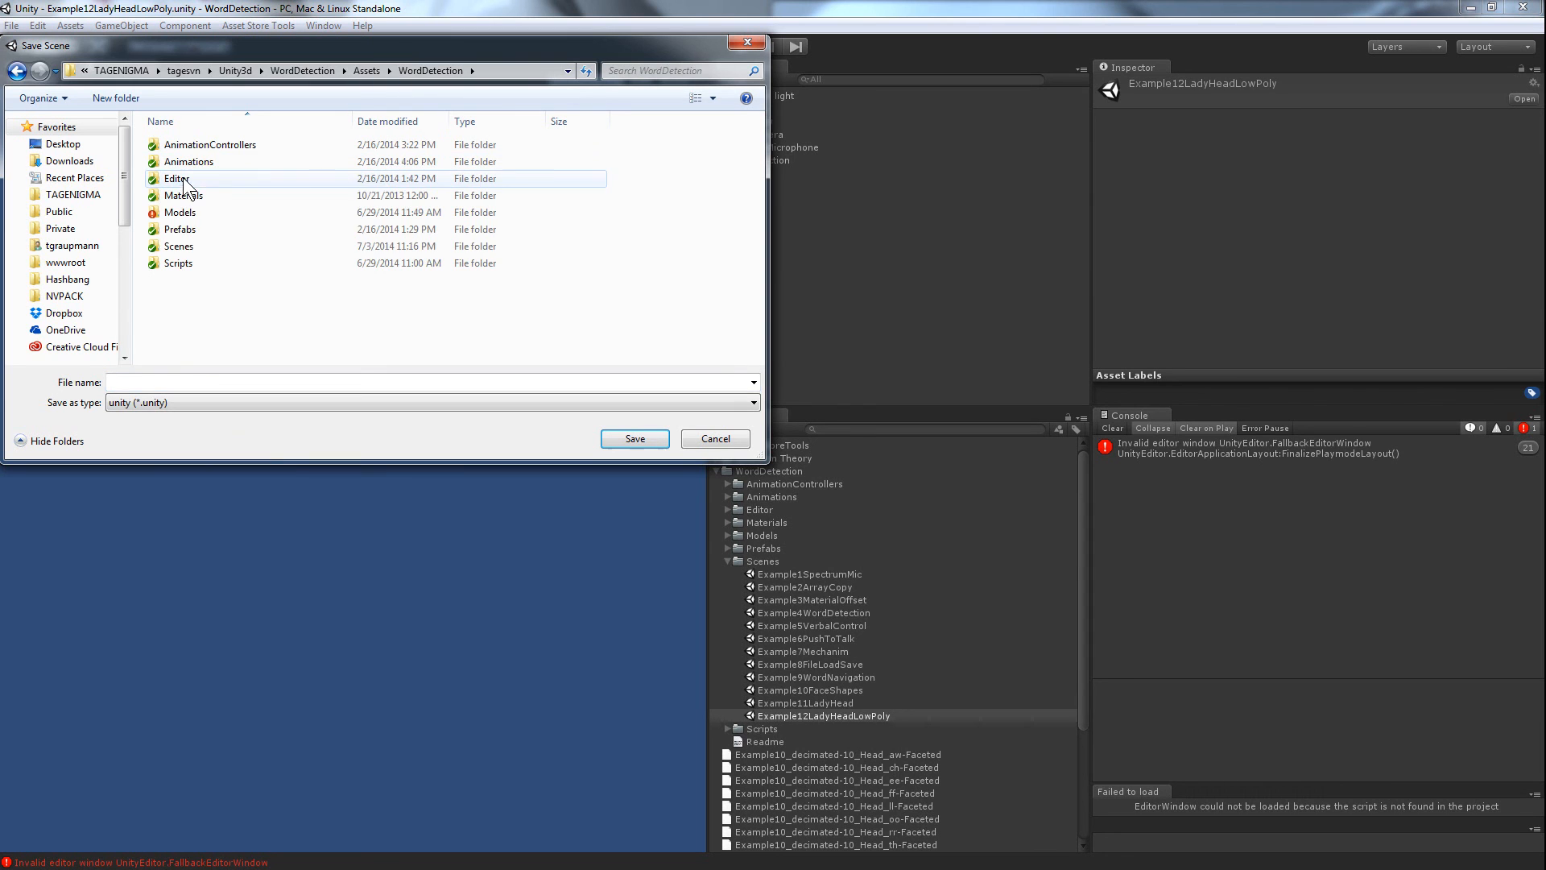
double_click(183, 247)
left_click(218, 331)
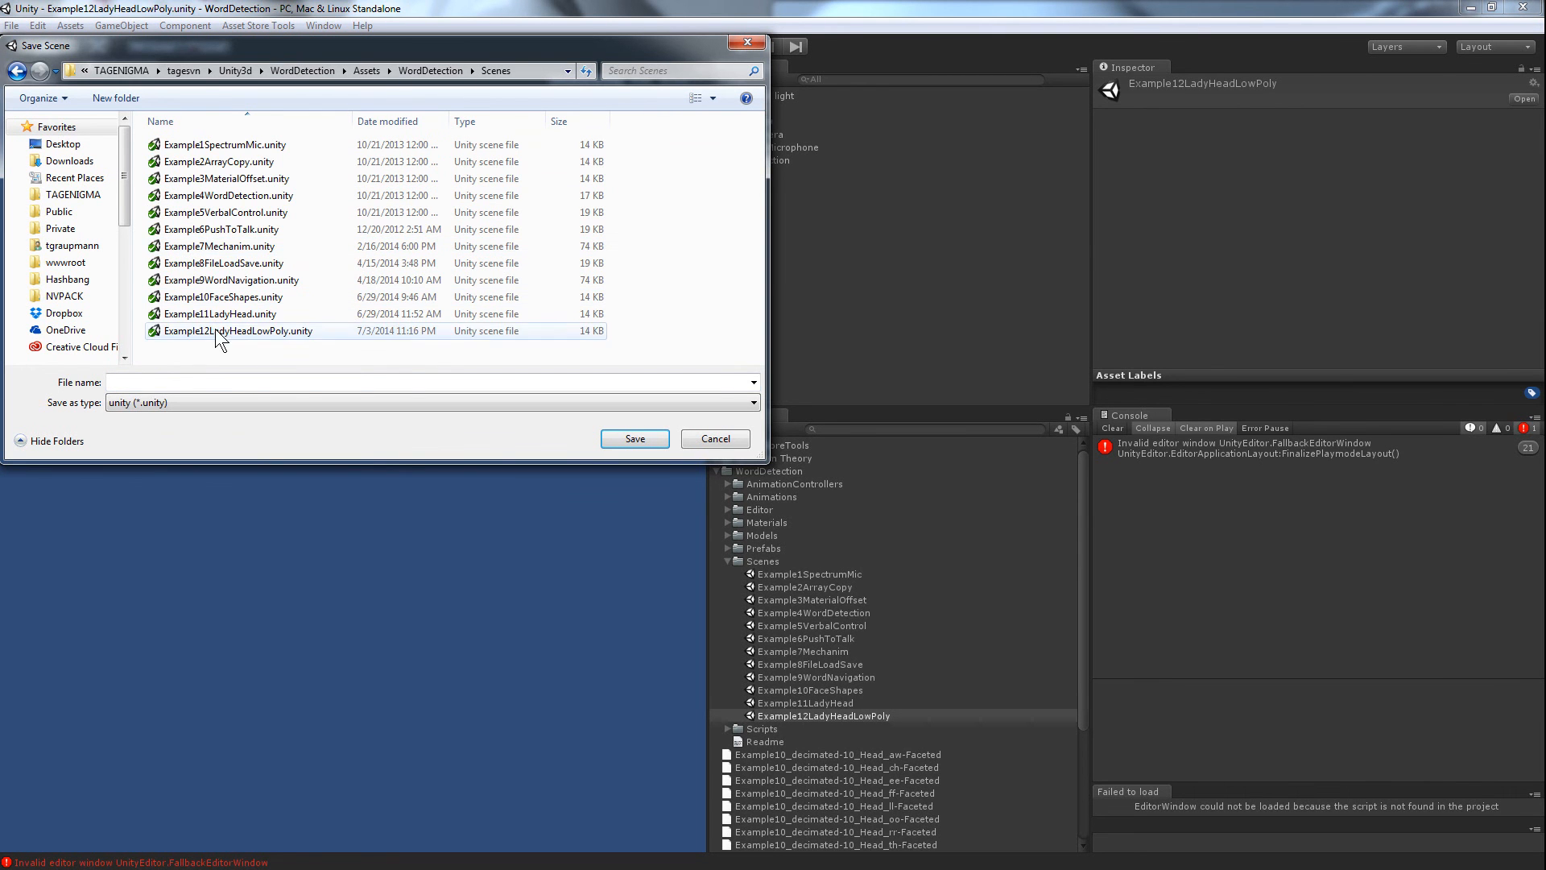
double_click(153, 383)
left_click(154, 382)
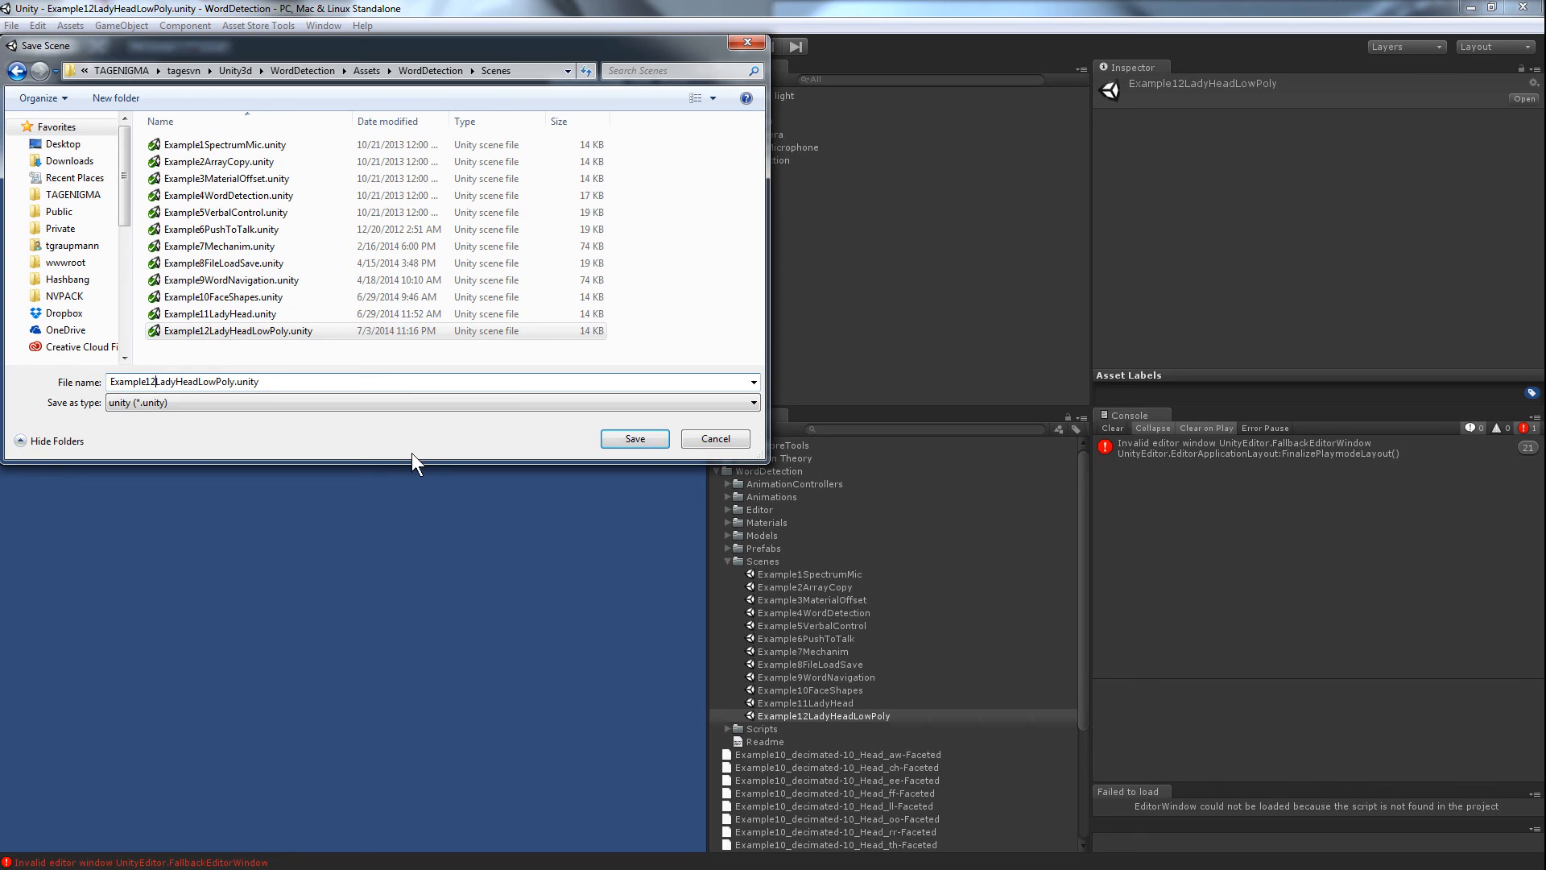
key("BackSpace")
type("3")
key("Right")
key("Right")
key("Right")
key("BackSpace")
key("BackSpace")
key("BackSpace")
key("BackSpace")
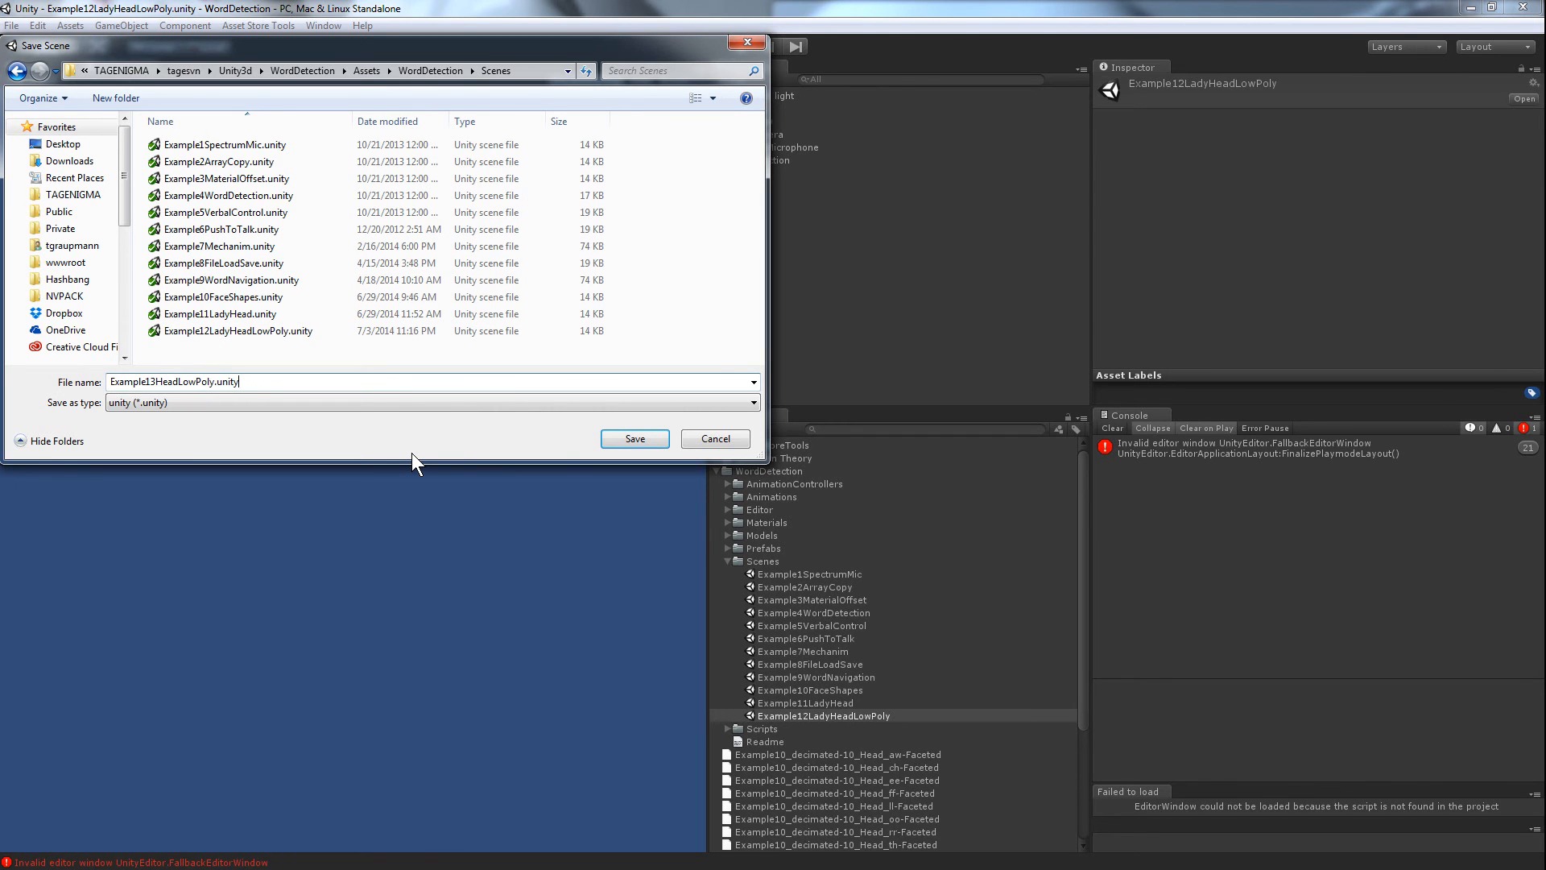
key("Return")
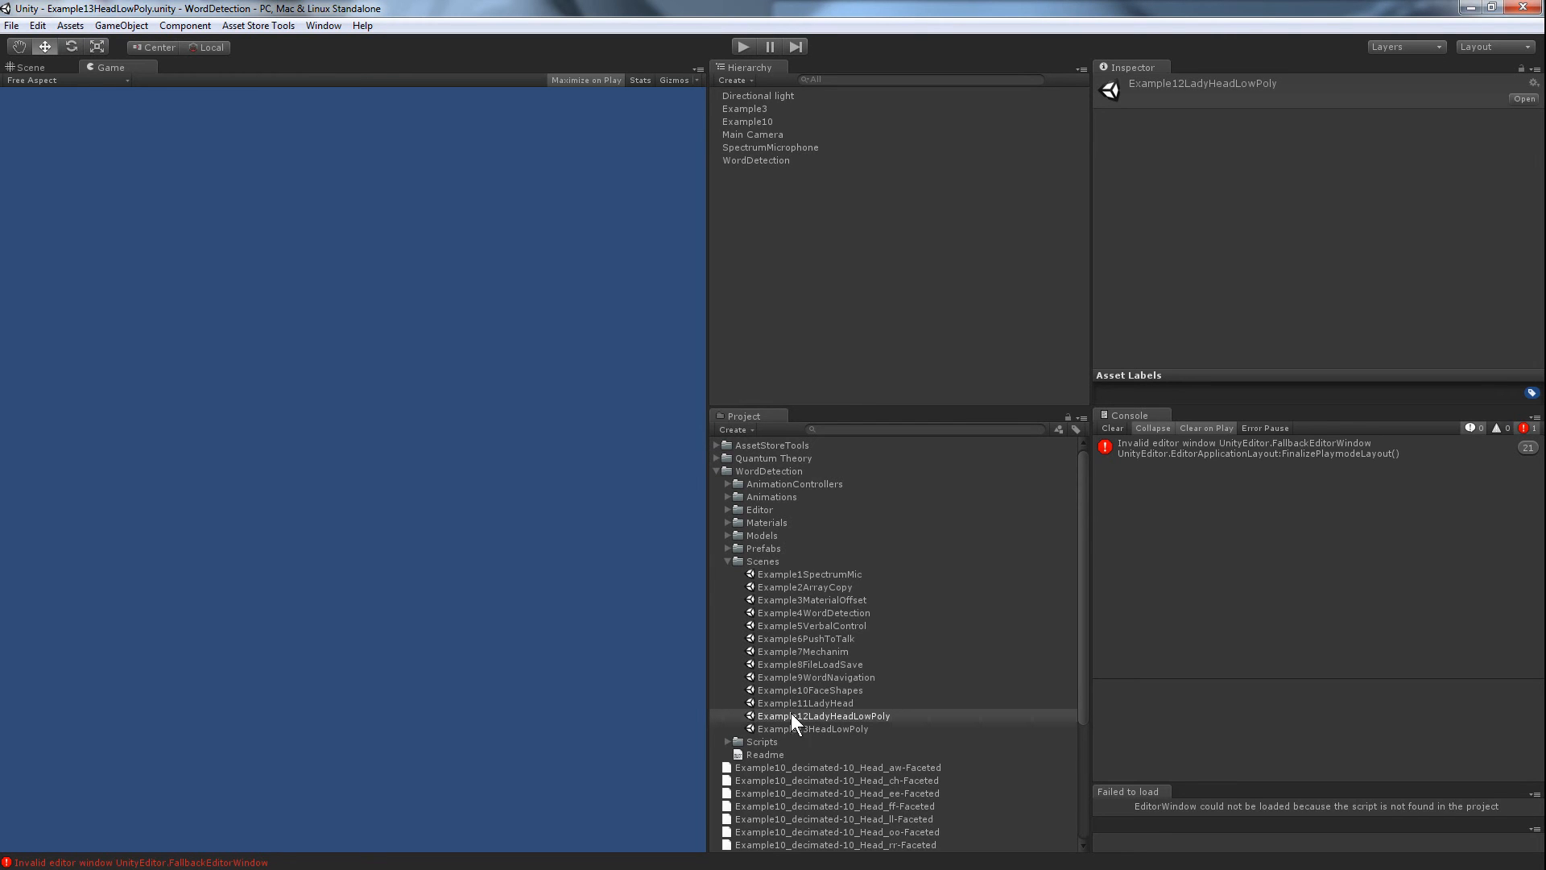
Step: Clear the Expressions array of the Example10 object's script in Example13HeadLowPoly by setting its size to 0
left_click(808, 728)
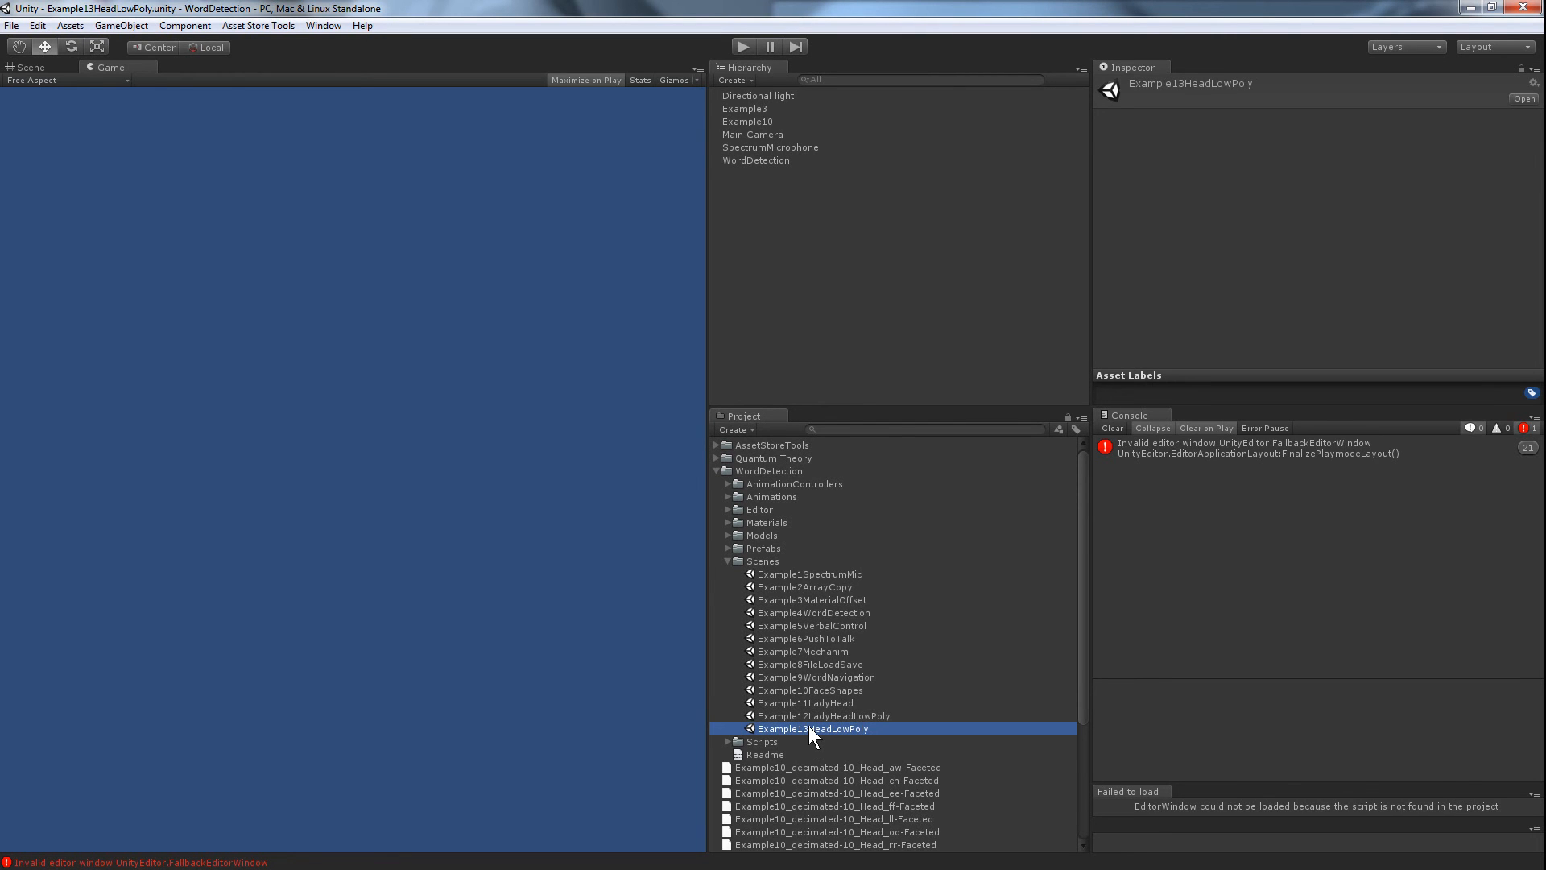
left_click(753, 124)
scroll(1190, 282, "down", 8)
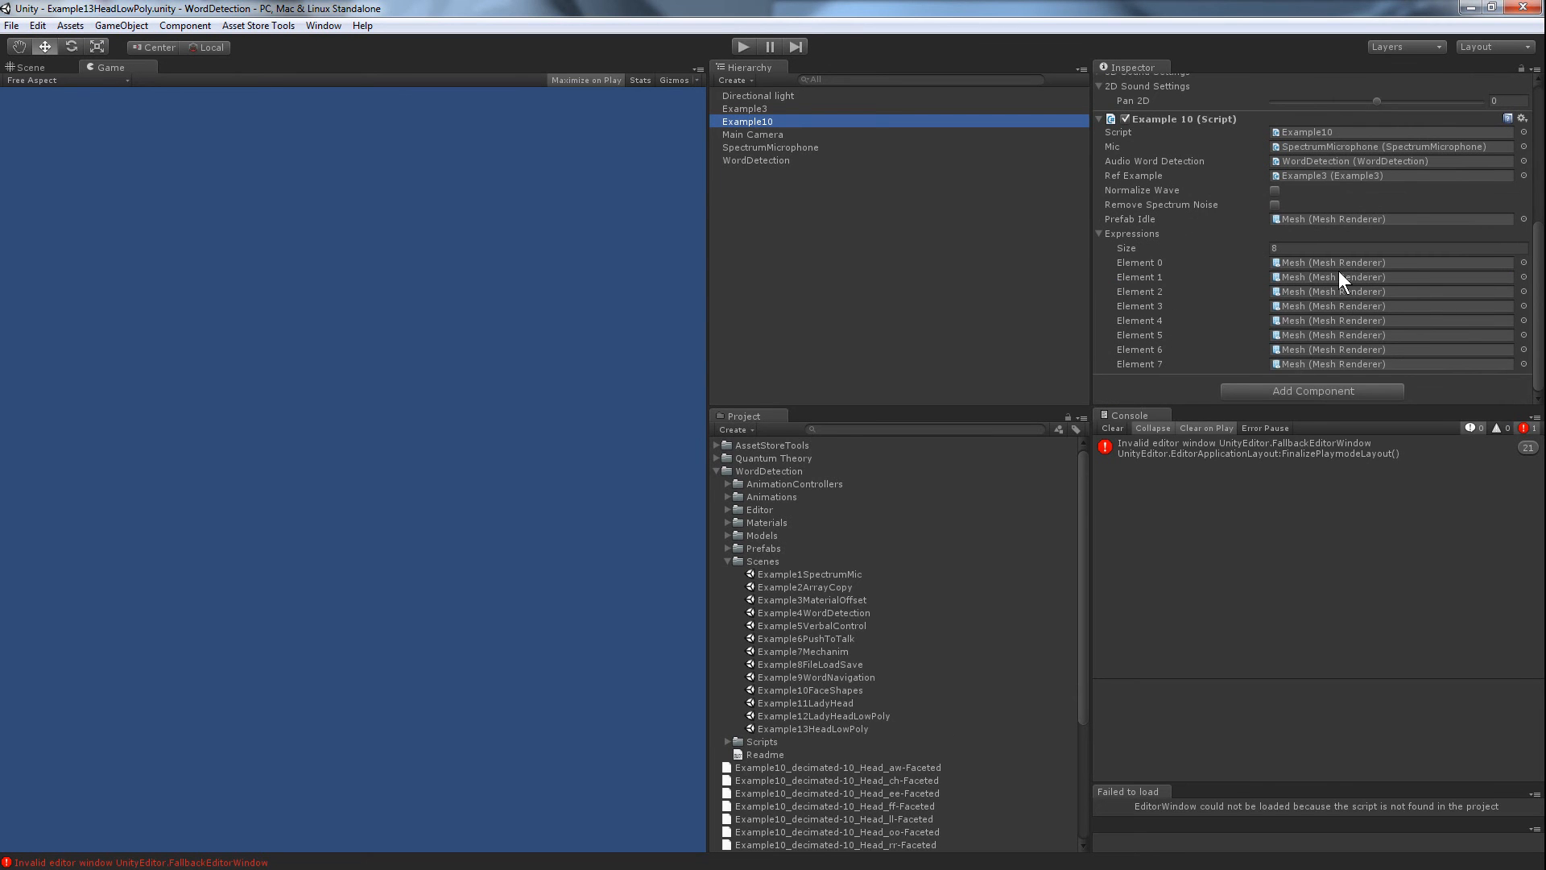
left_click(1292, 249)
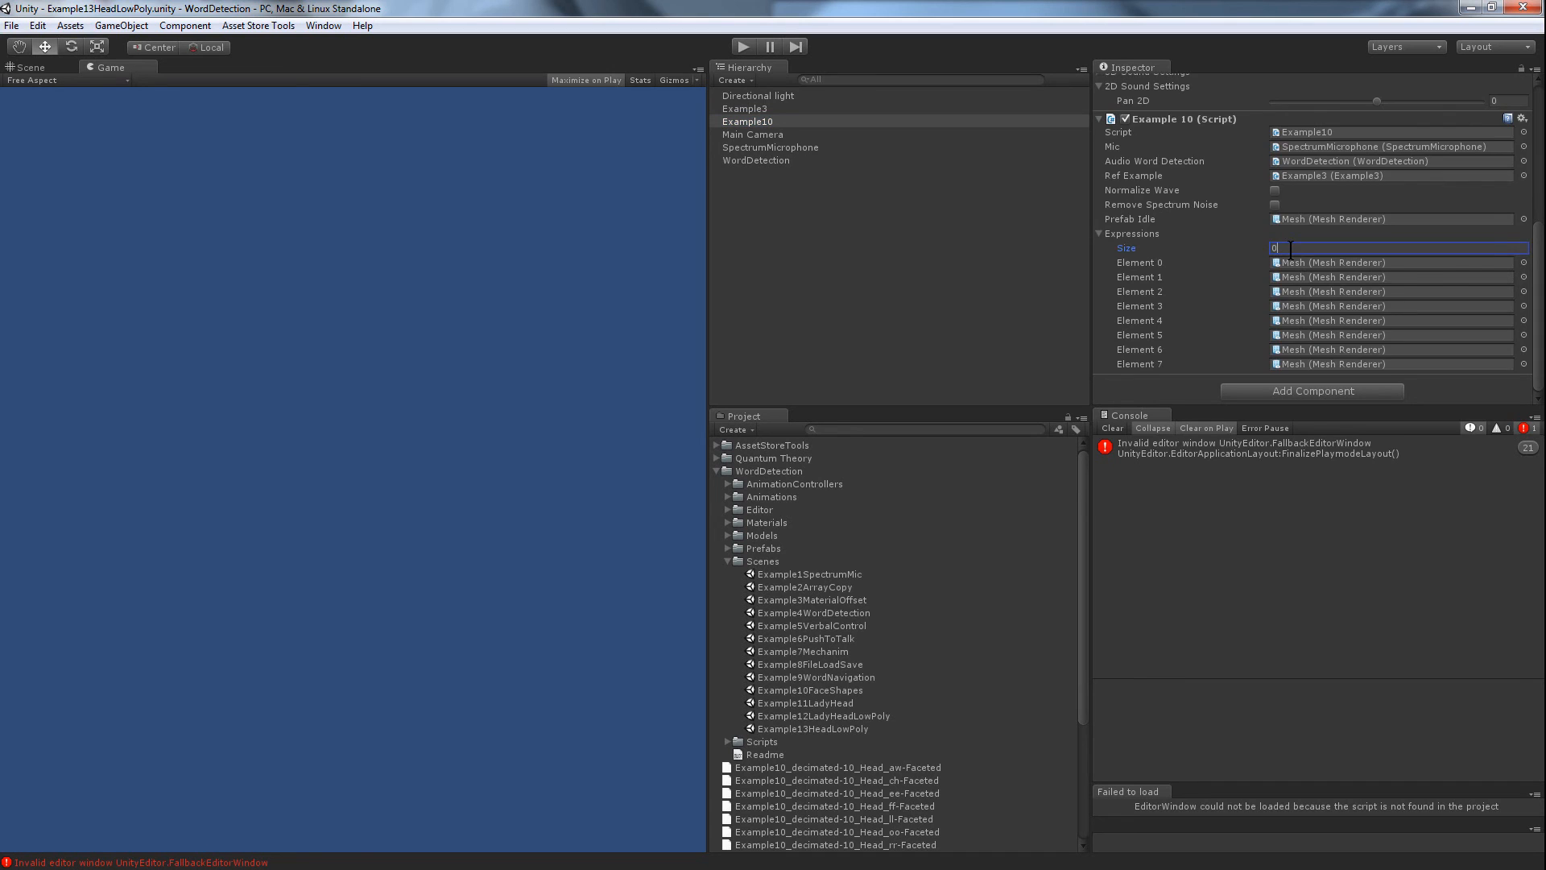
type("0")
key("Return")
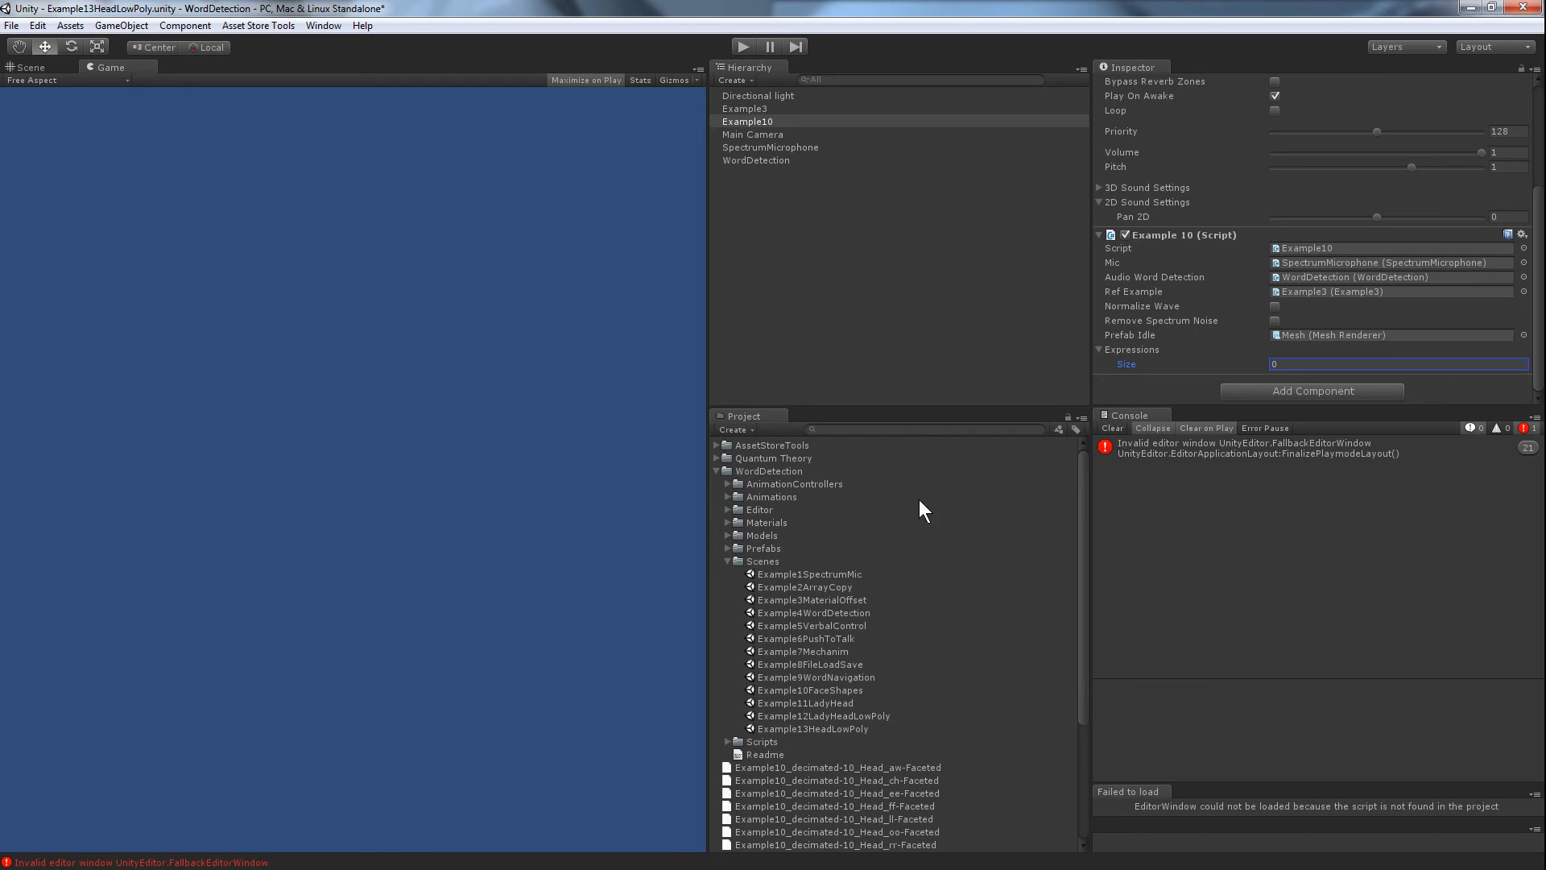
Step: Open the custom package HeadLowPoly.unitypackage from the PolyWorld project folder for import
left_click(71, 25)
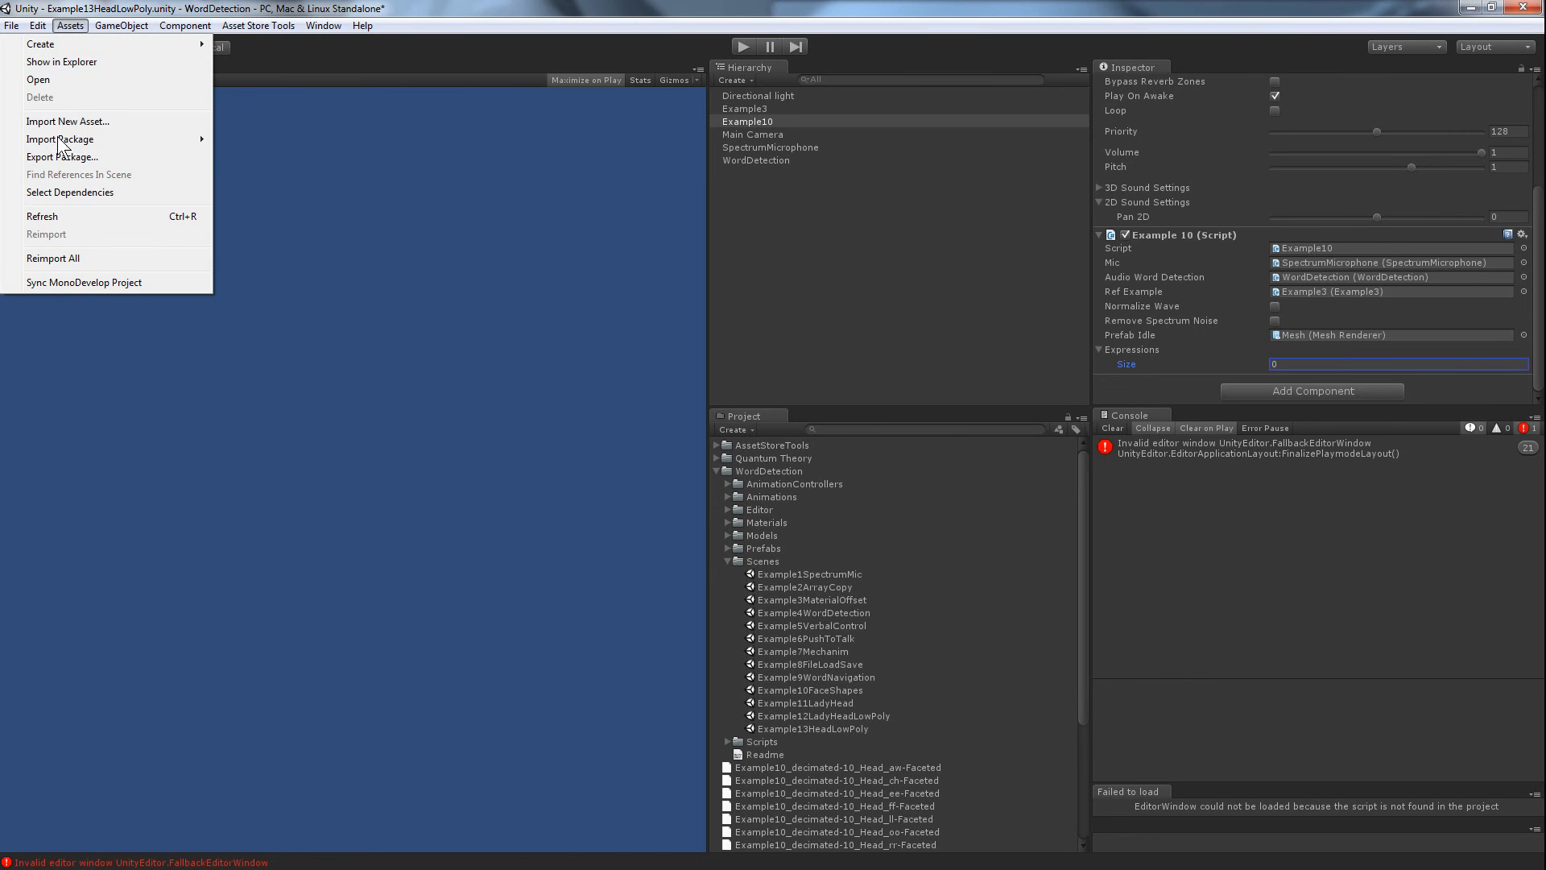
mouse_move(78, 144)
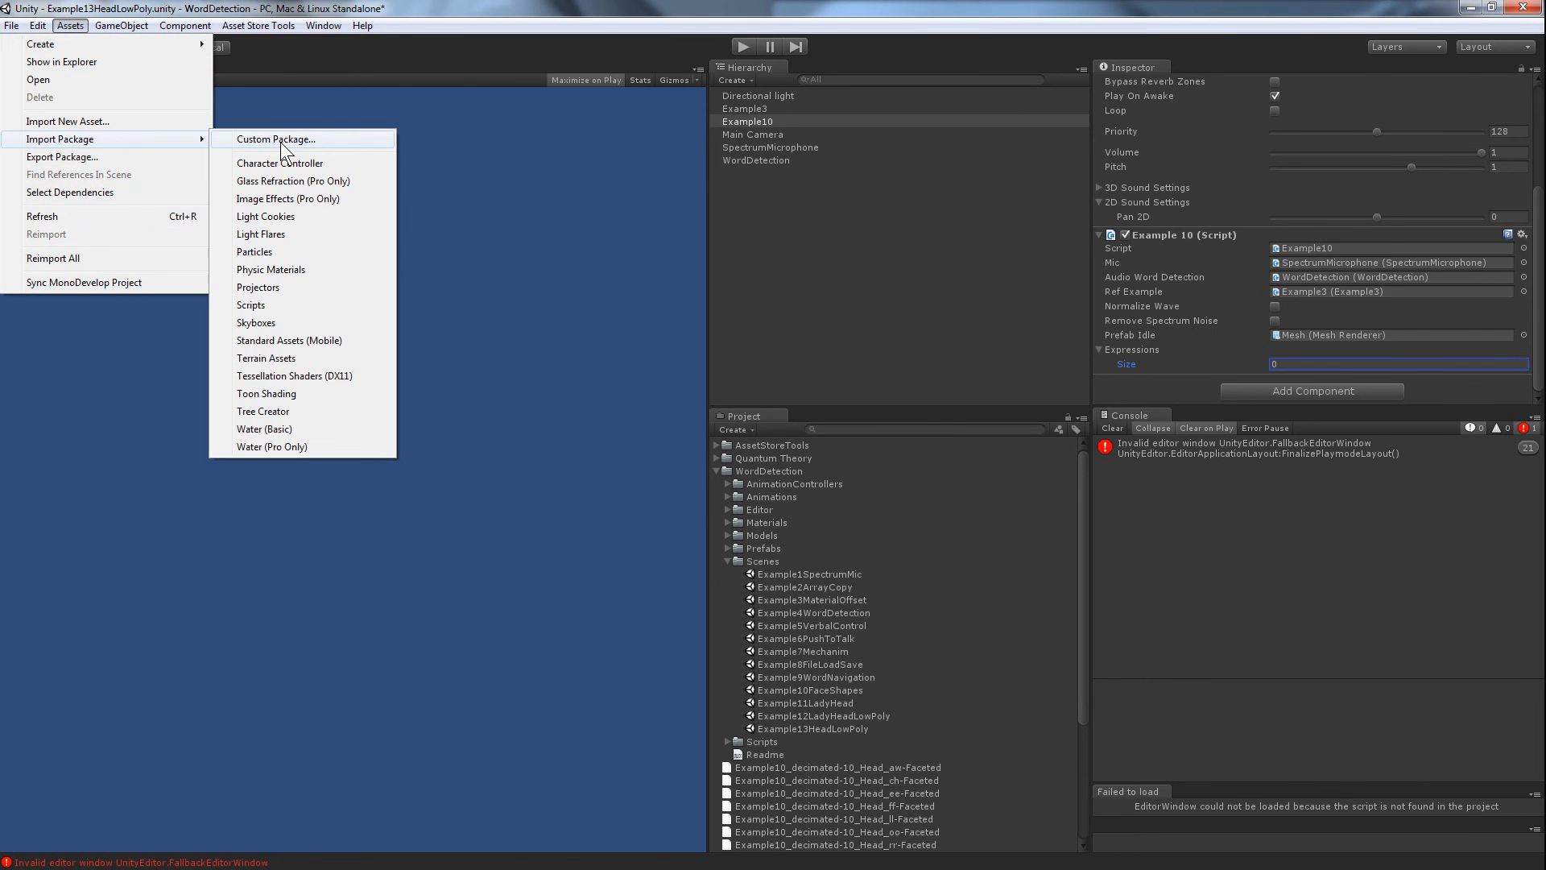
left_click(281, 142)
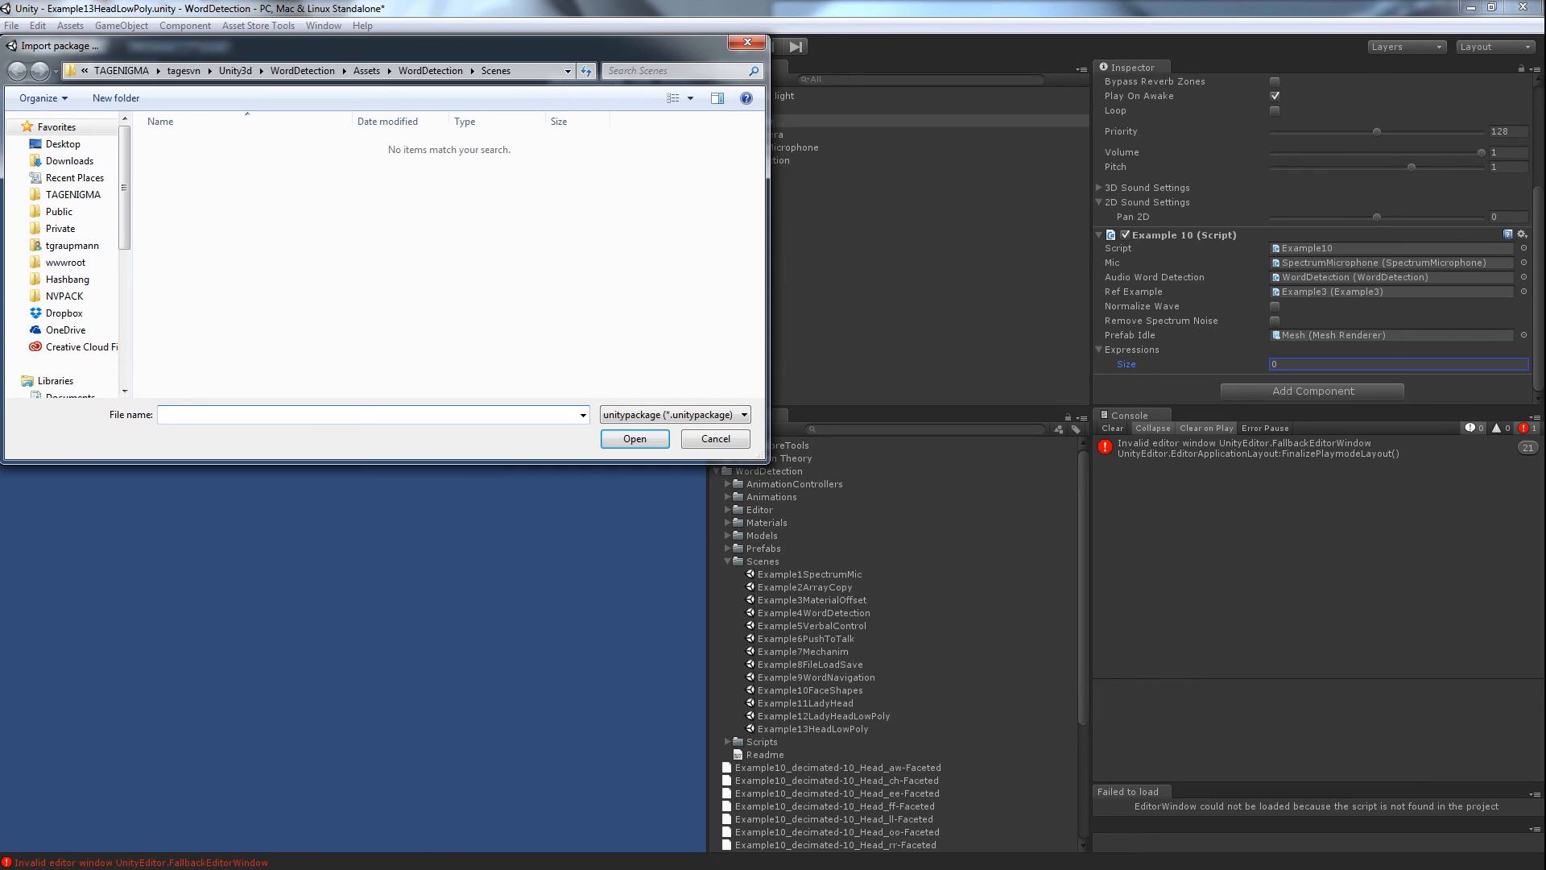
left_click(525, 71)
type("C:\\Users\\tgraupmann\\Documents\\TAGENIGMA\\Hashbang\\Projects\\PolyWorld")
key("Return")
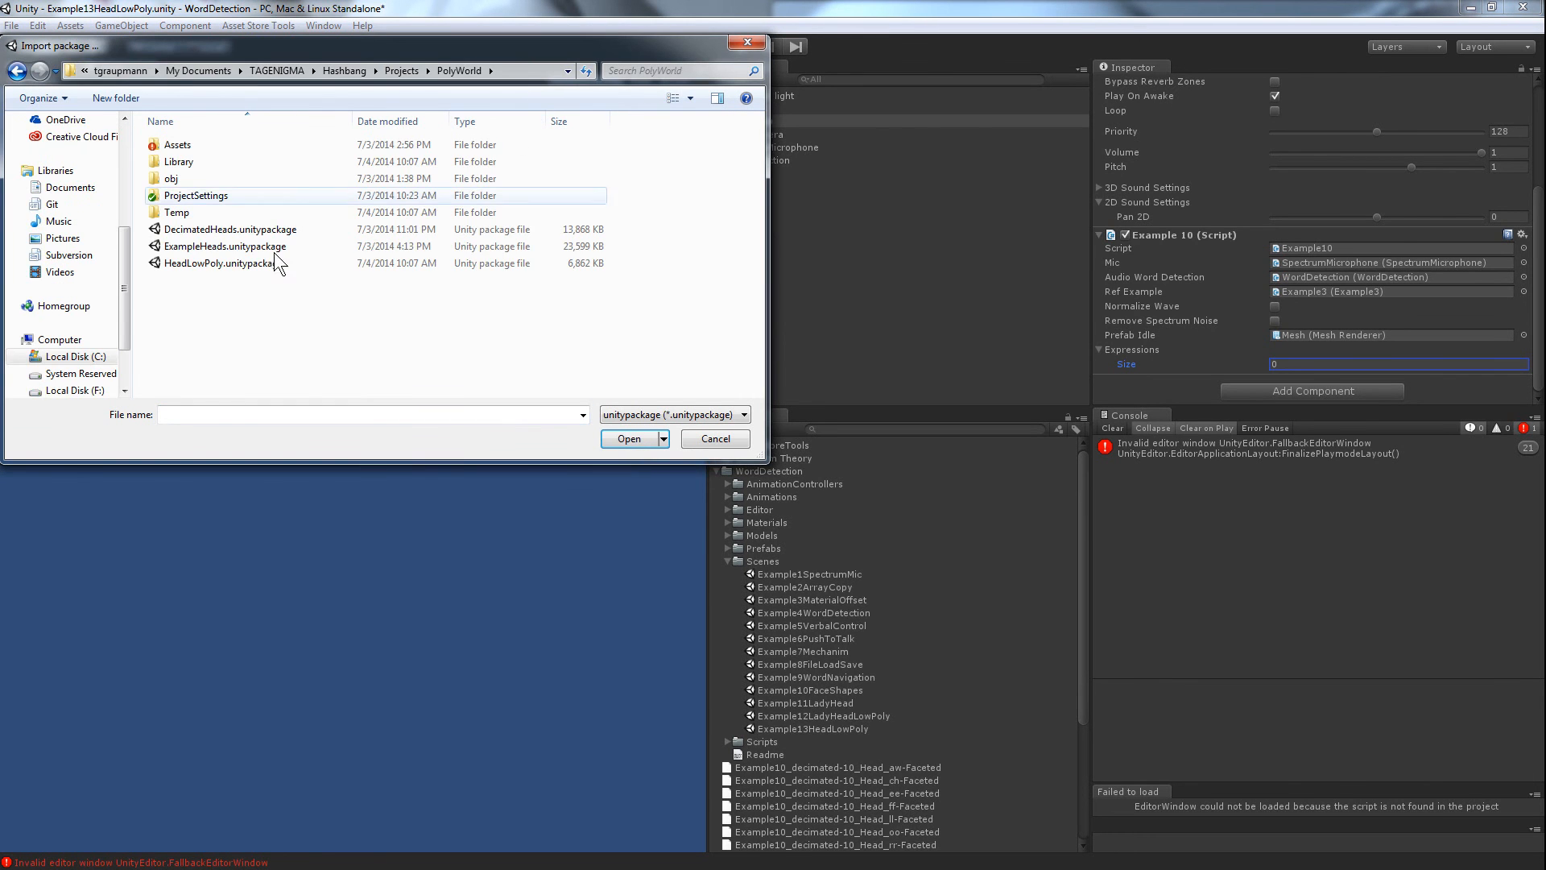
double_click(234, 265)
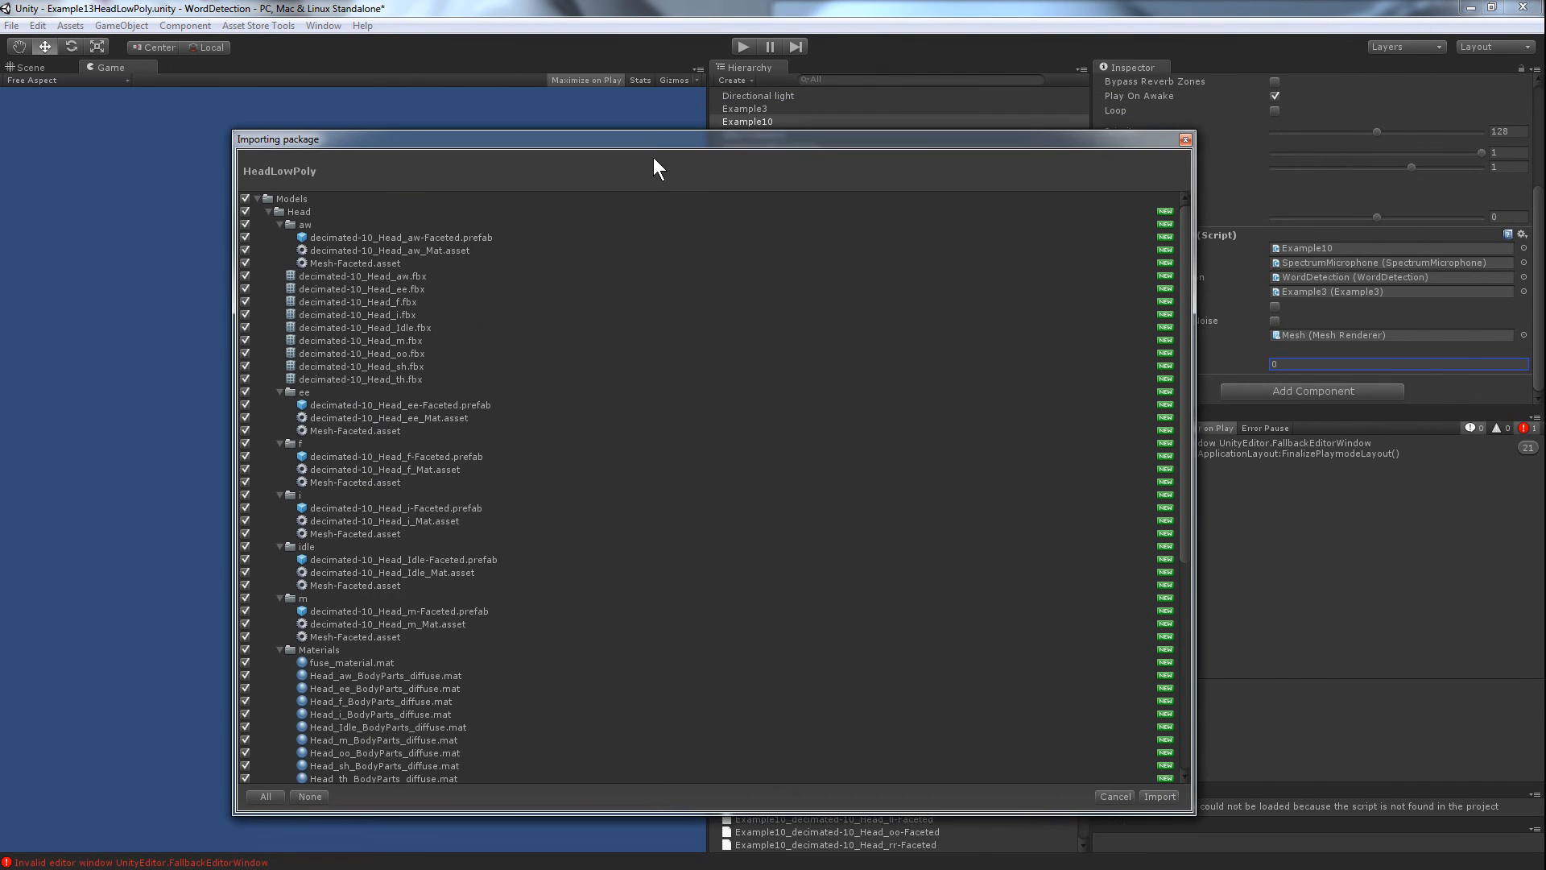
Step: Exclude the Materials folder under Models/Head and the Quantum Theory folder, and import the rest of the HeadLowPoly package
scroll(696, 315, "down", 5)
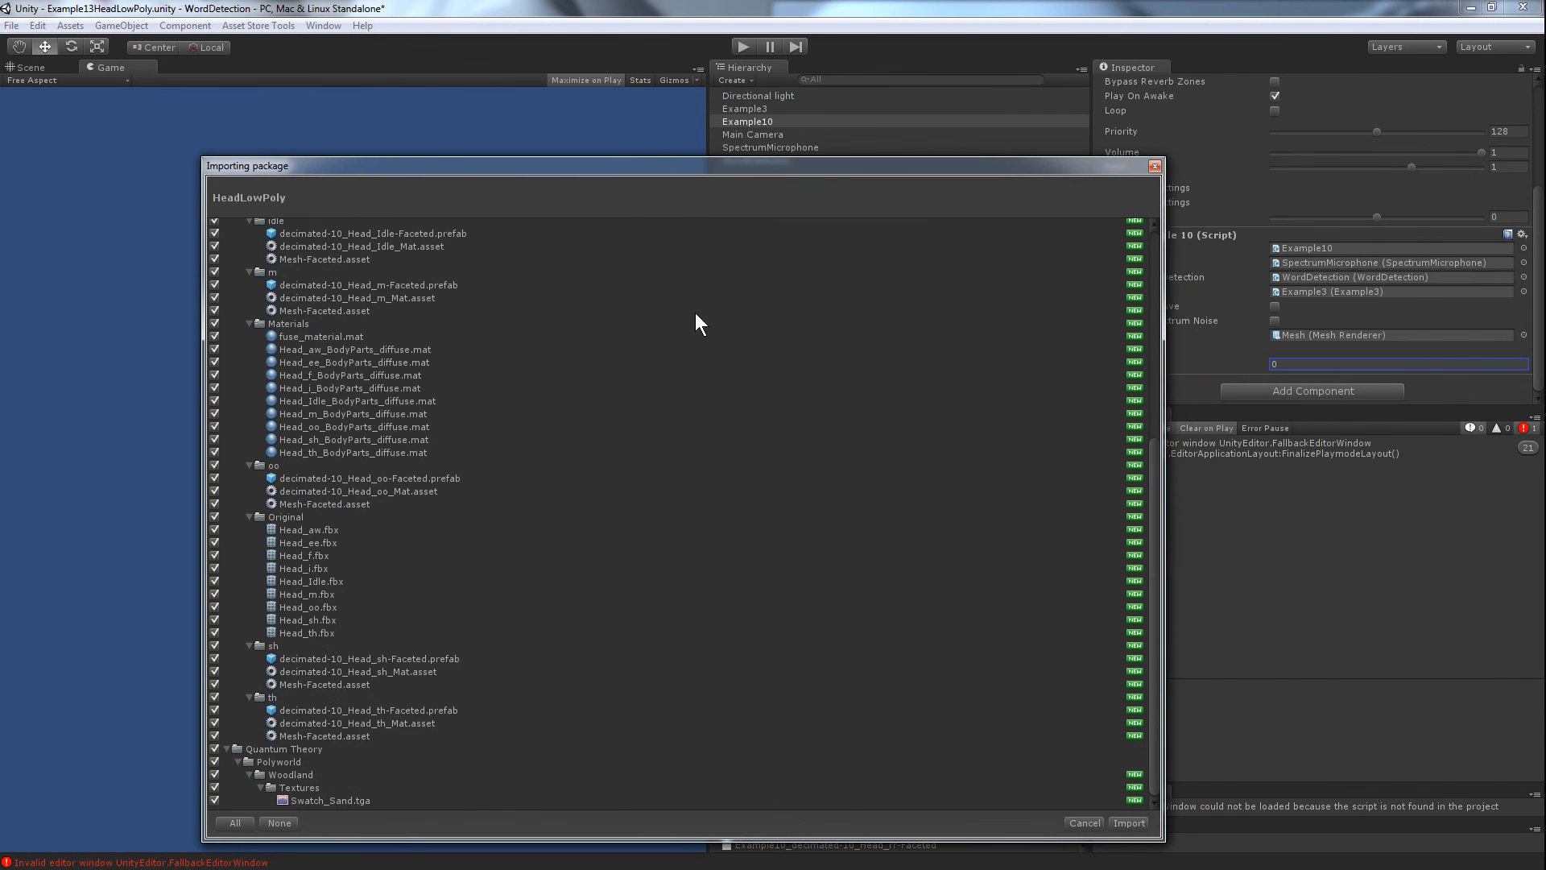
scroll(696, 314, "up", 5)
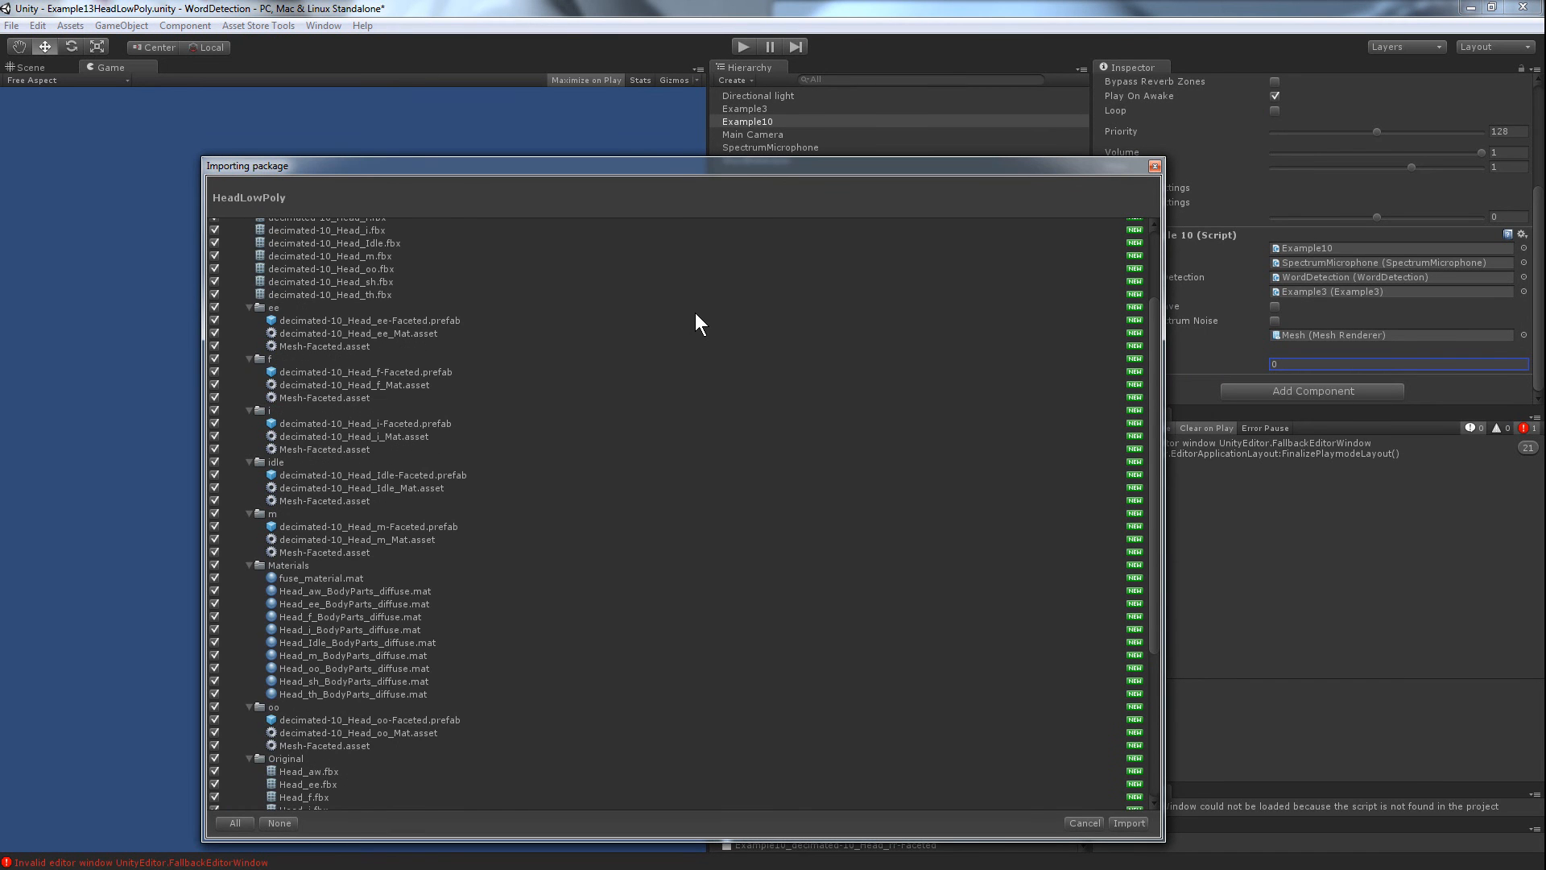
scroll(695, 314, "down", 3)
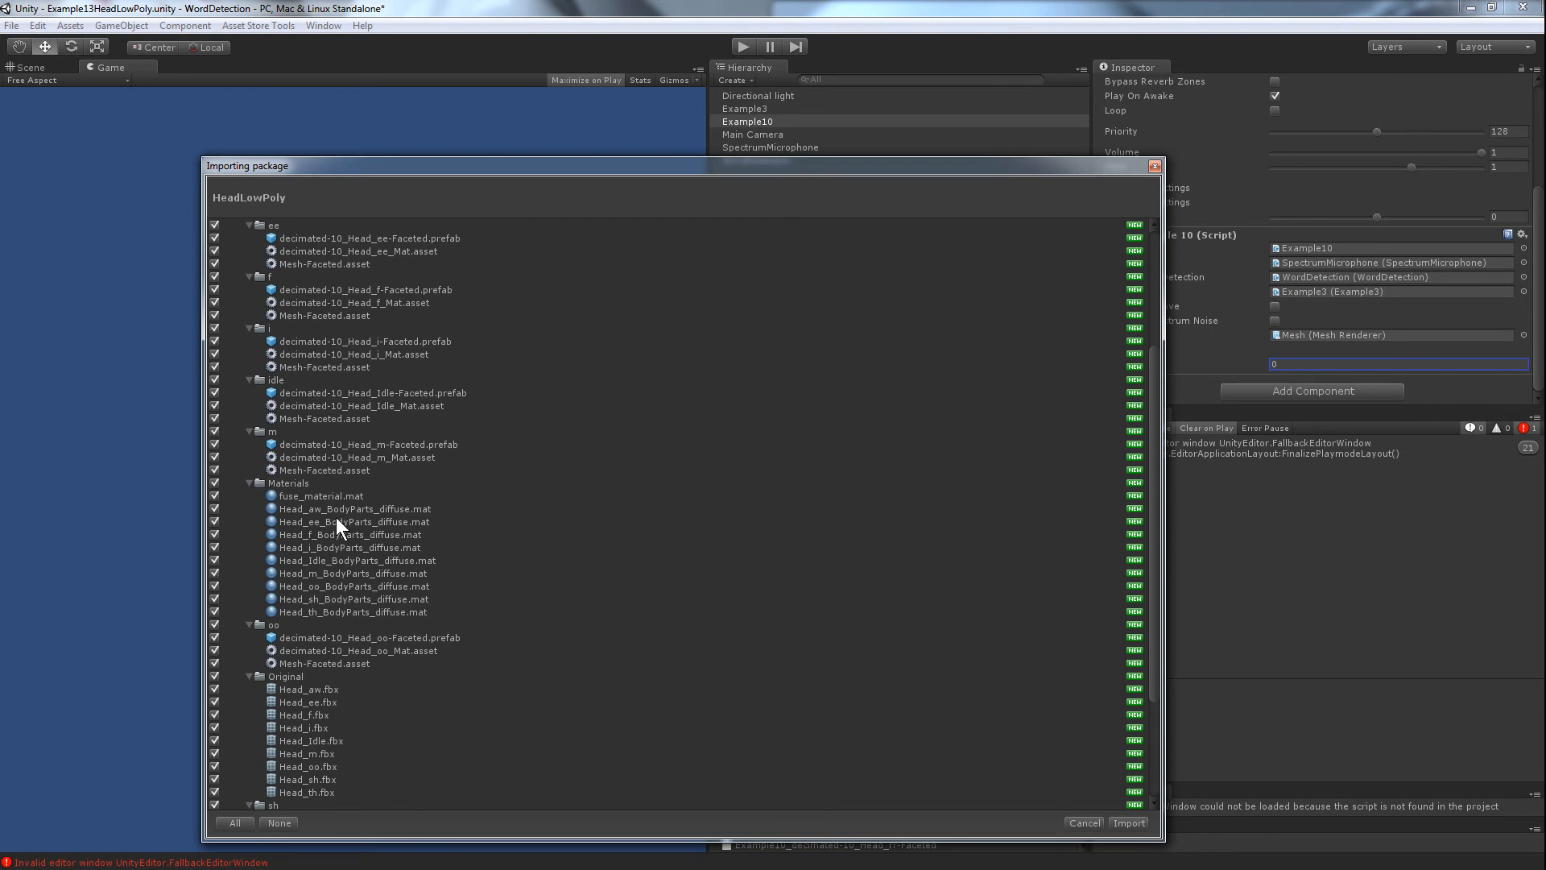
left_click(213, 483)
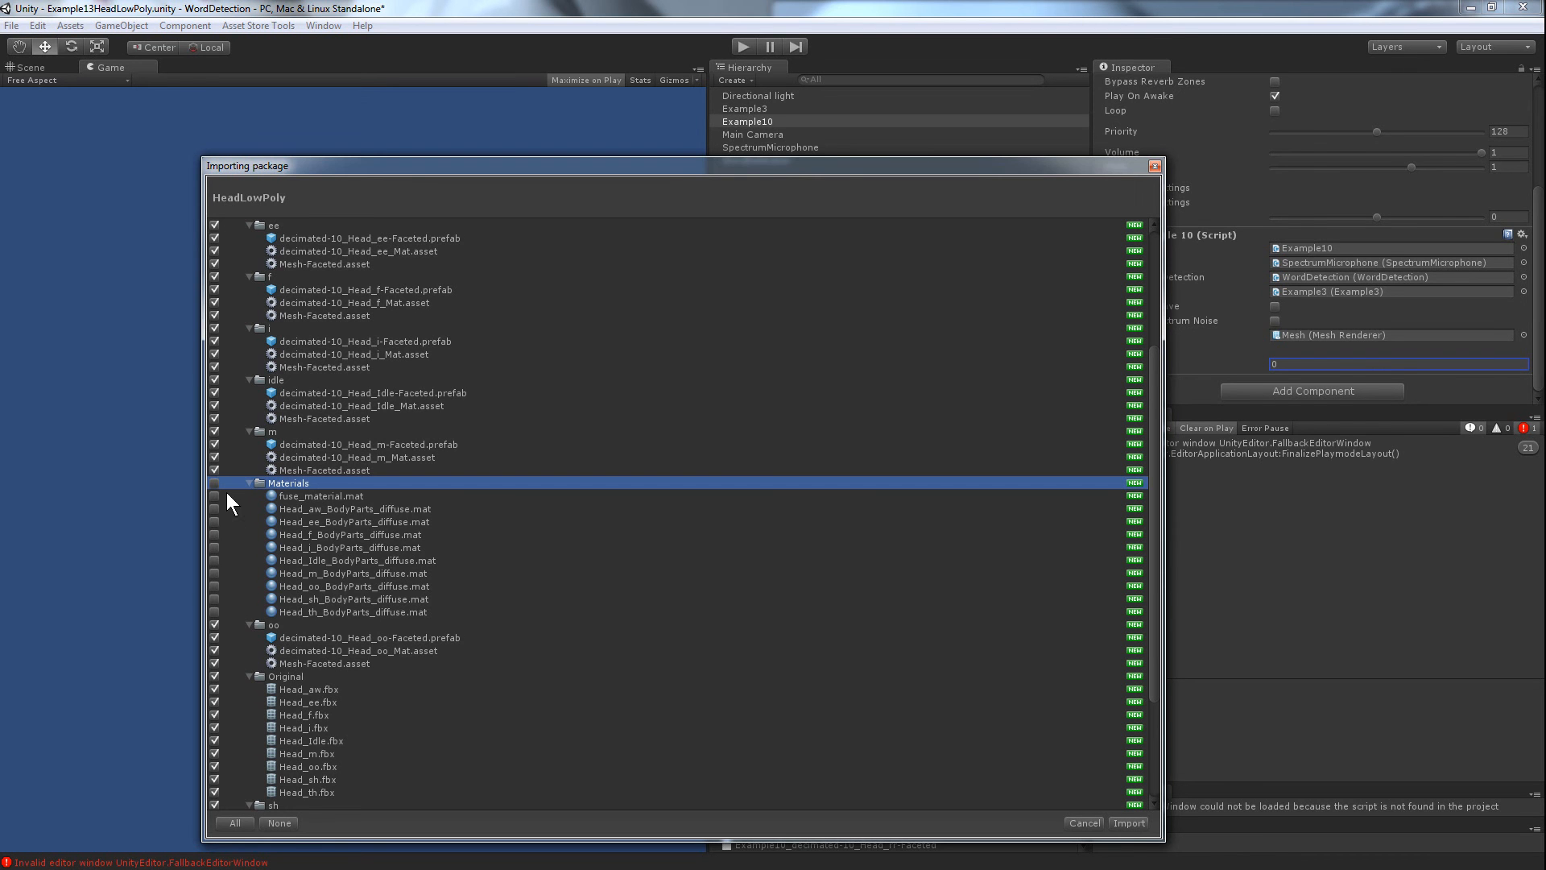
scroll(279, 571, "up", 5)
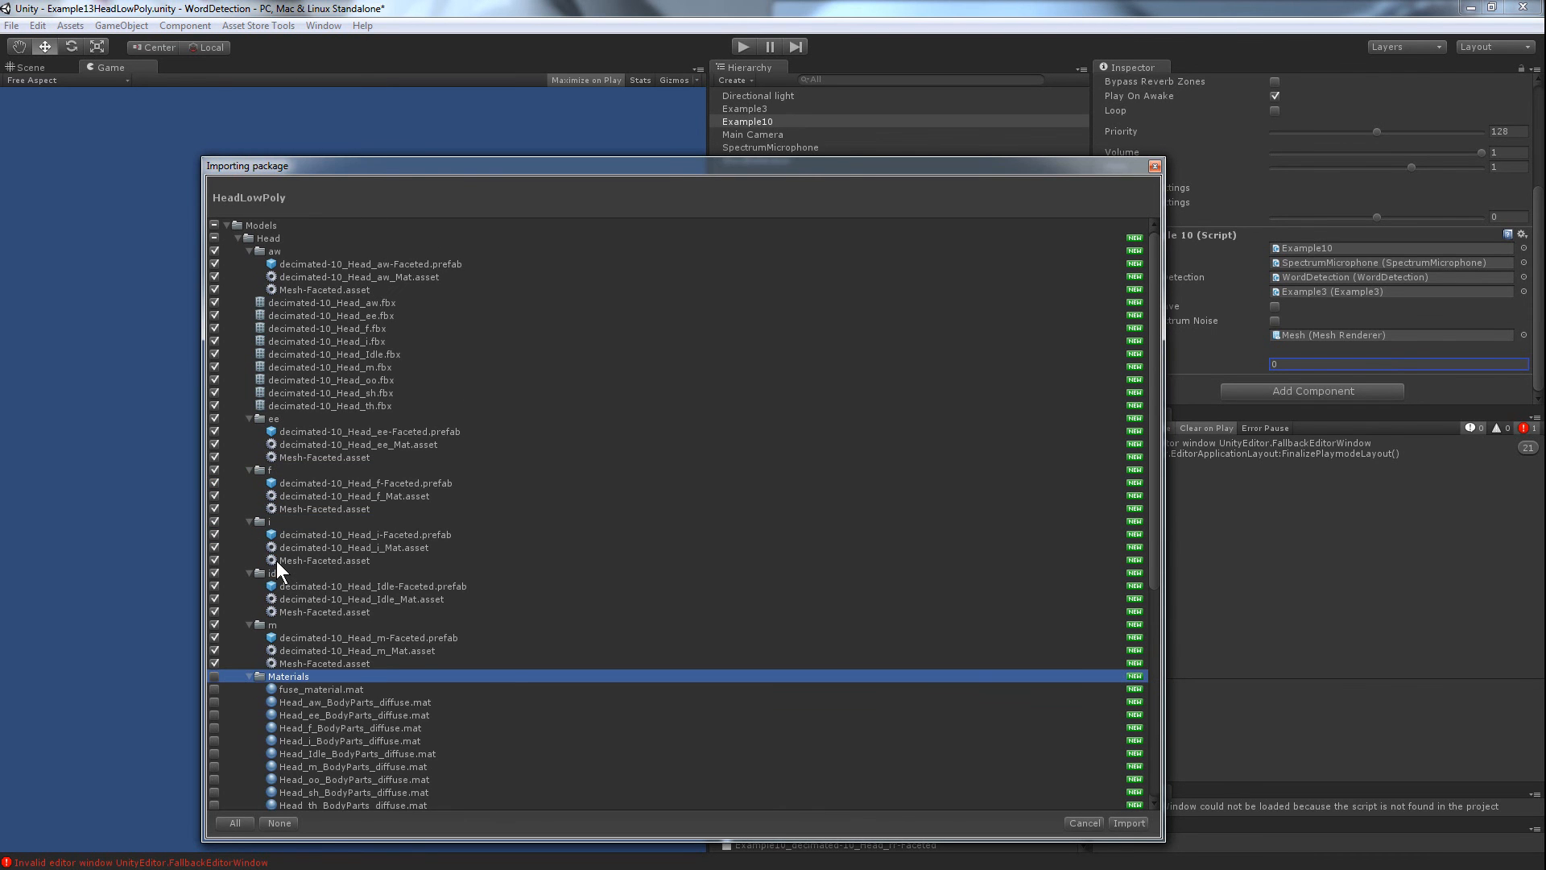
scroll(412, 642, "down", 9)
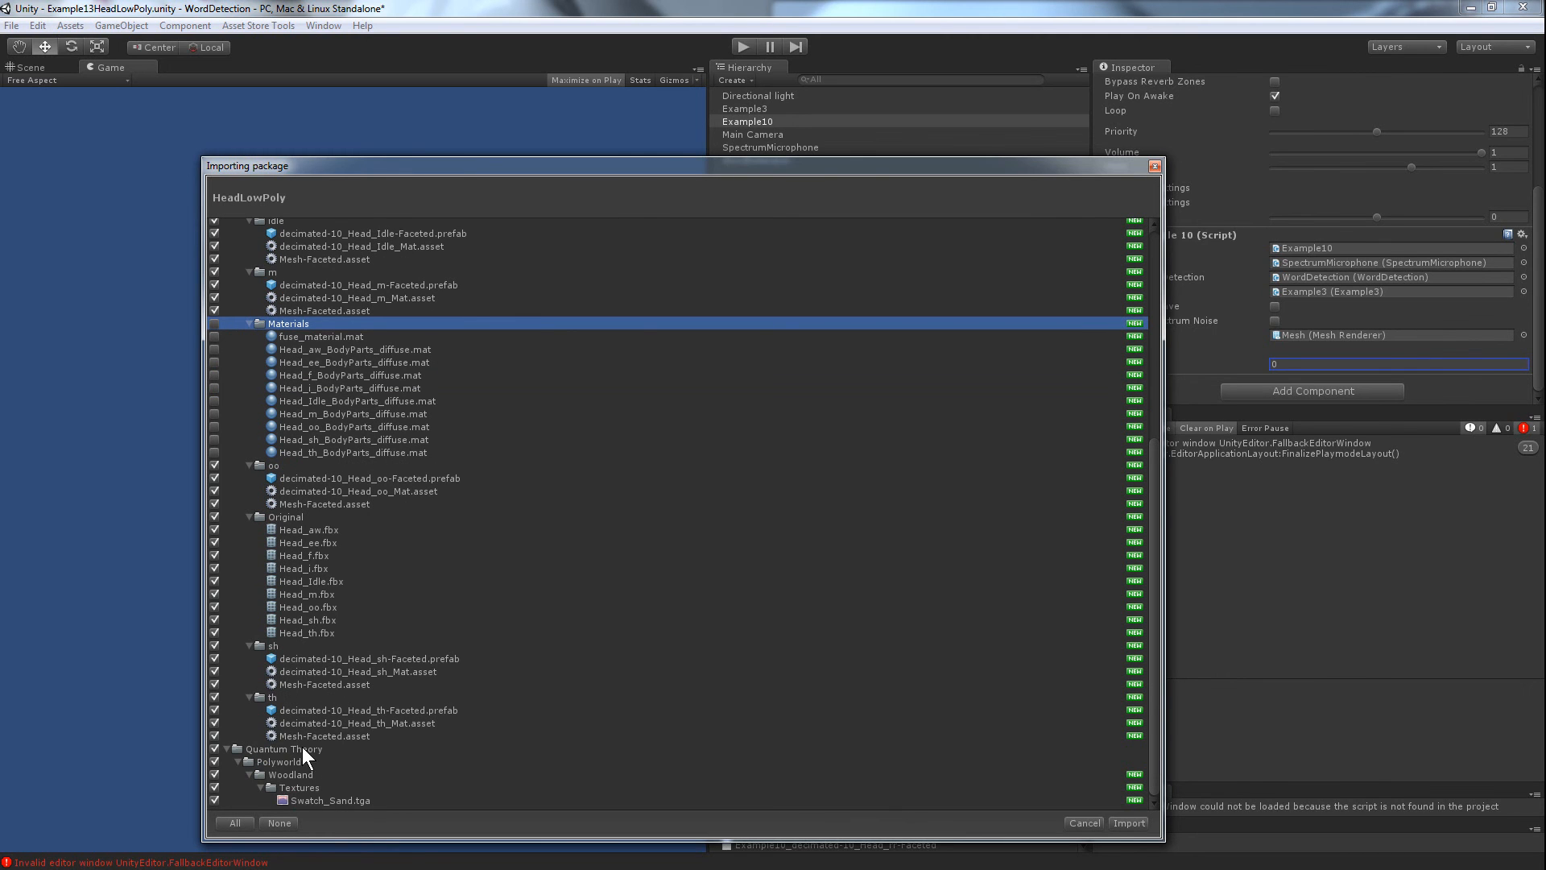
left_click(214, 749)
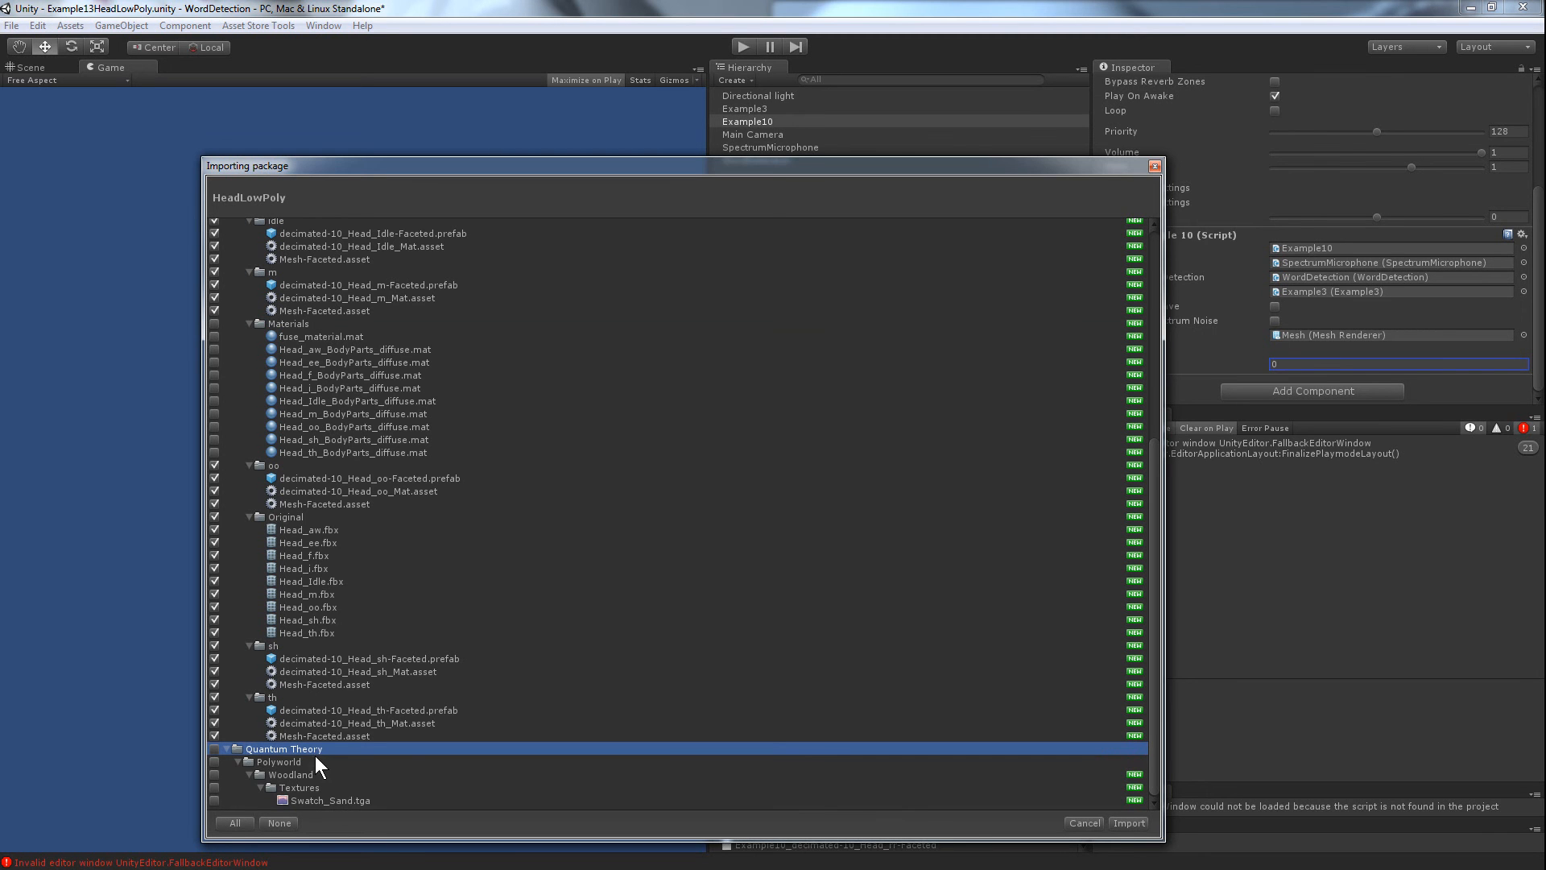
scroll(289, 633, "up", 10)
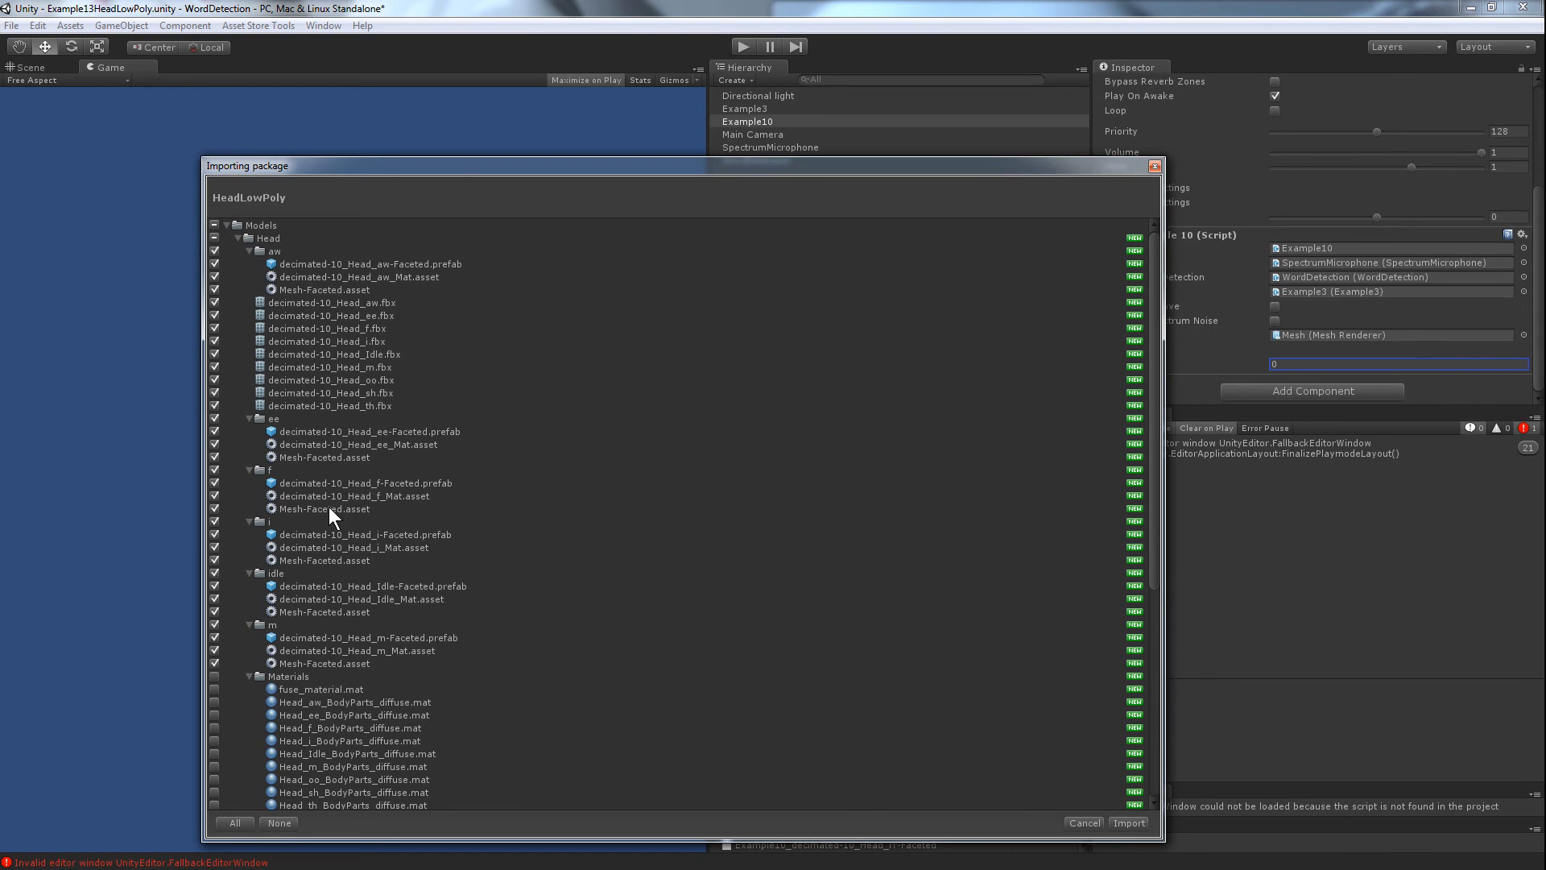
scroll(345, 606, "down", 7)
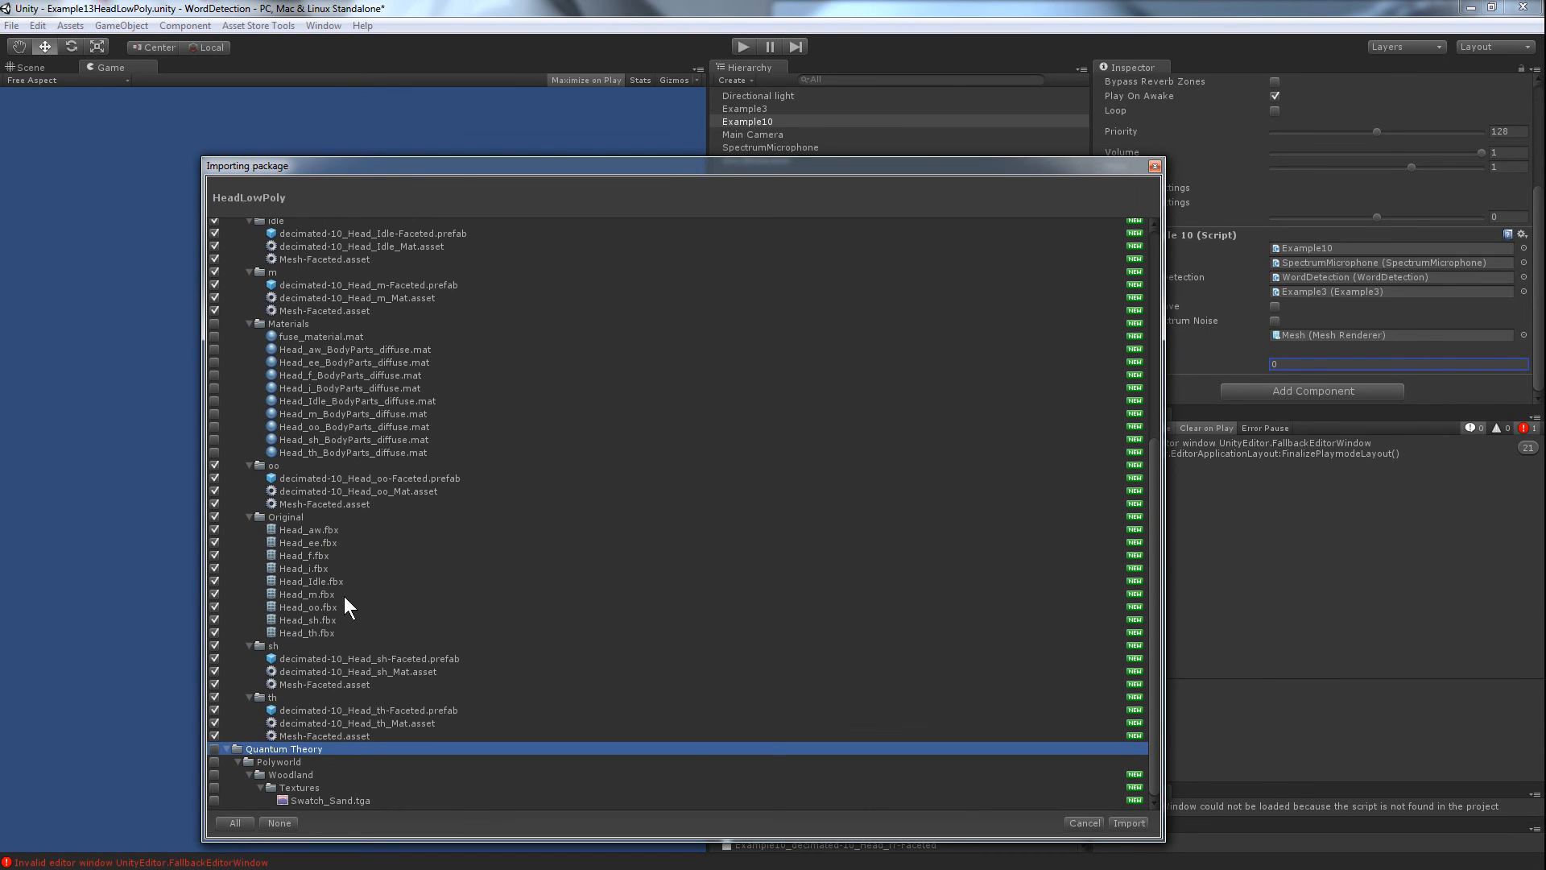
left_click(1135, 823)
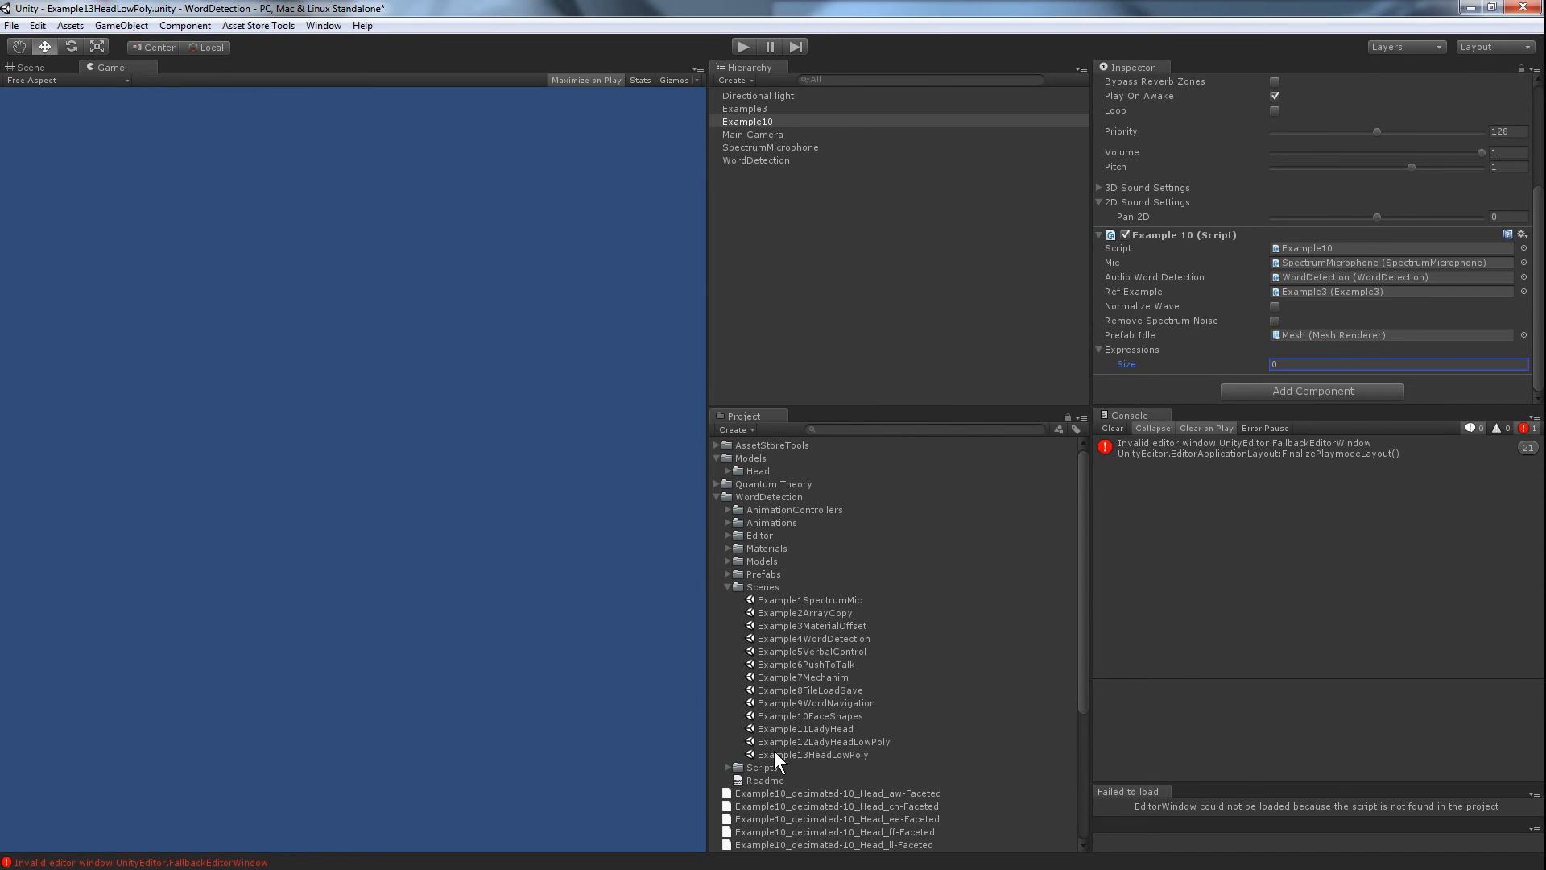
Step: Collapse the Scenes folder, expand WordDetection/Models/HeadLady, and collapse its subfolders aw, ch, ee, ff and idle
left_click(727, 587)
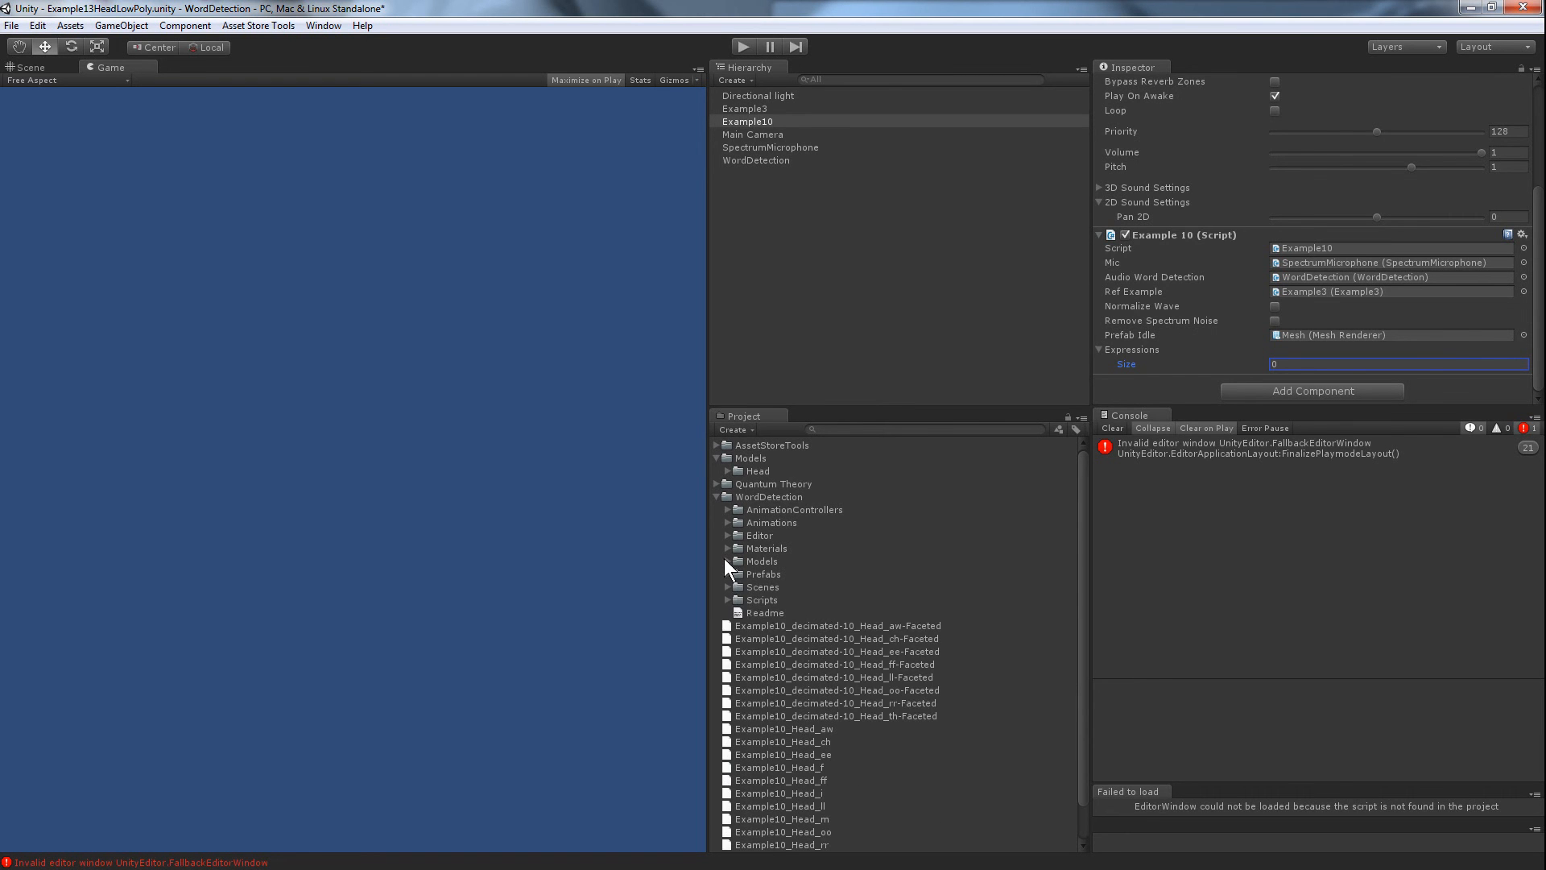
left_click(726, 562, "alt")
left_click(737, 588)
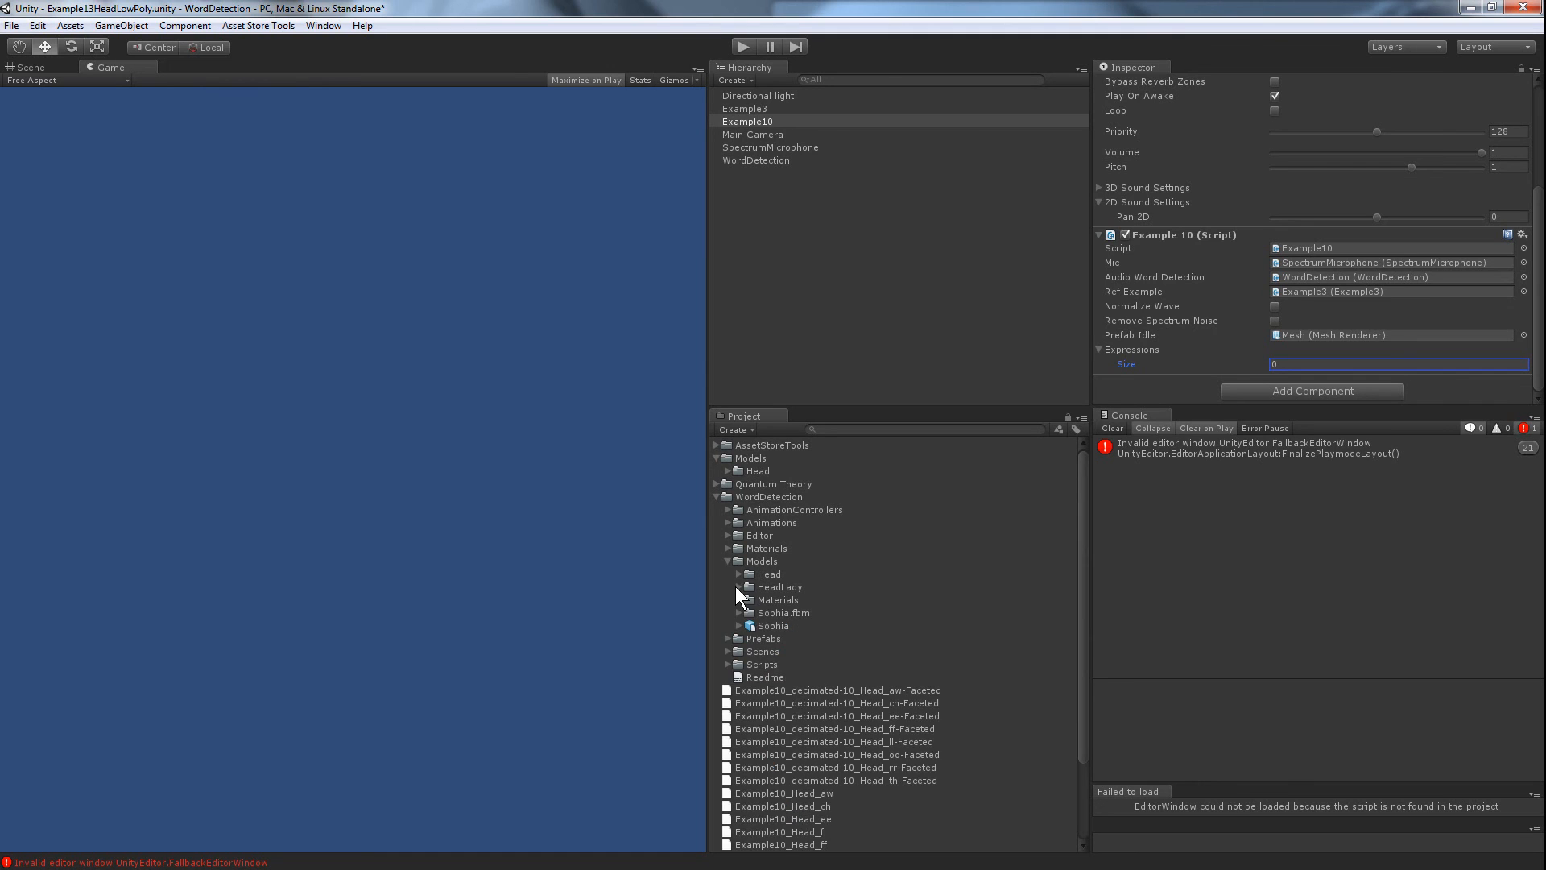
left_click(738, 587)
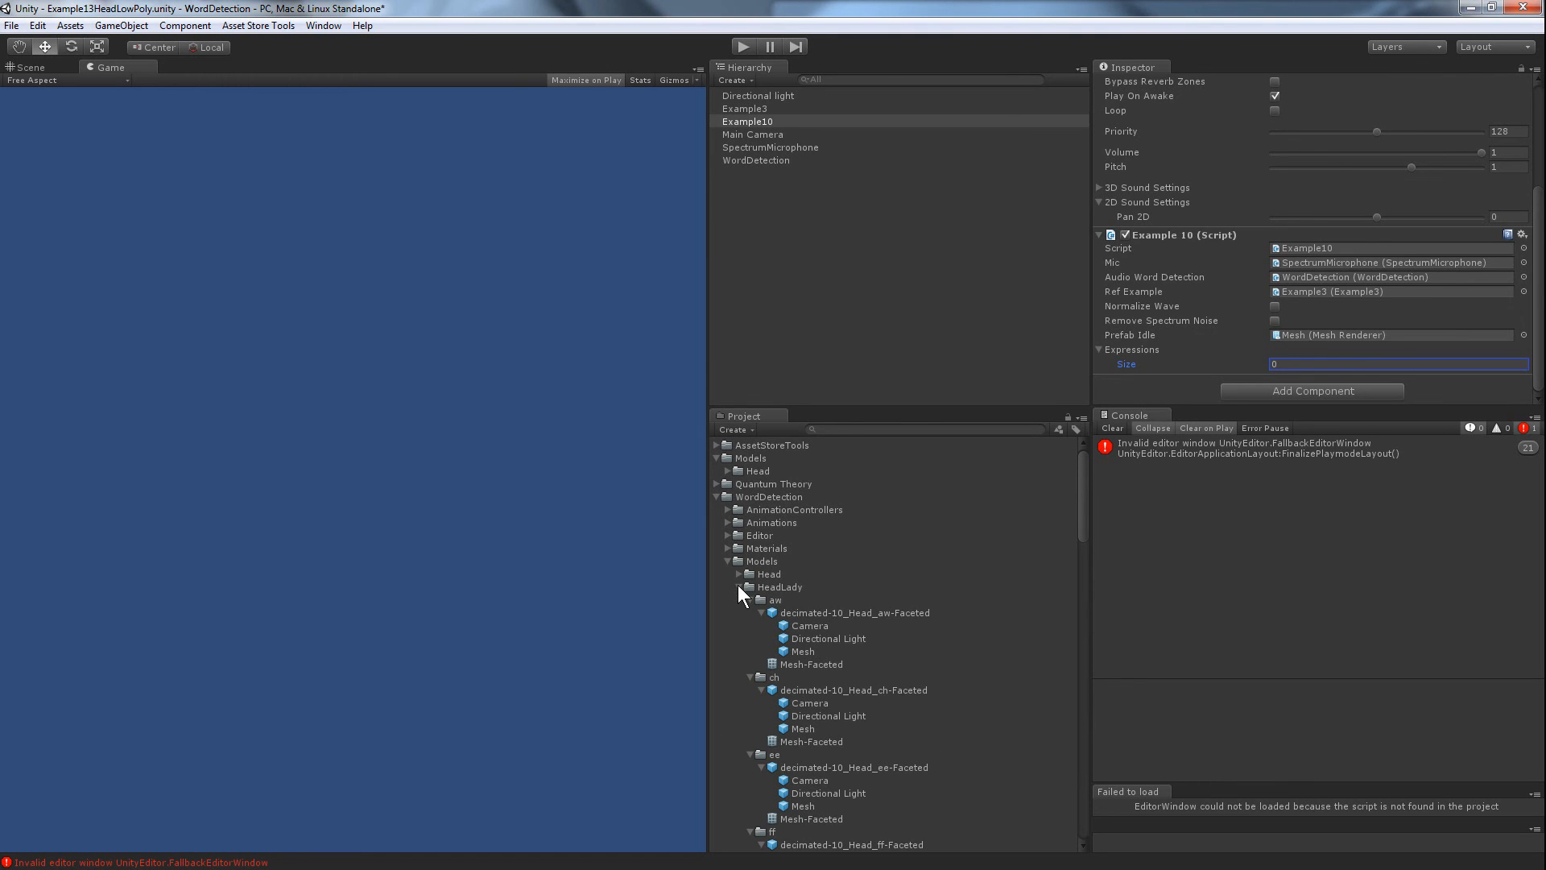
left_click(750, 600)
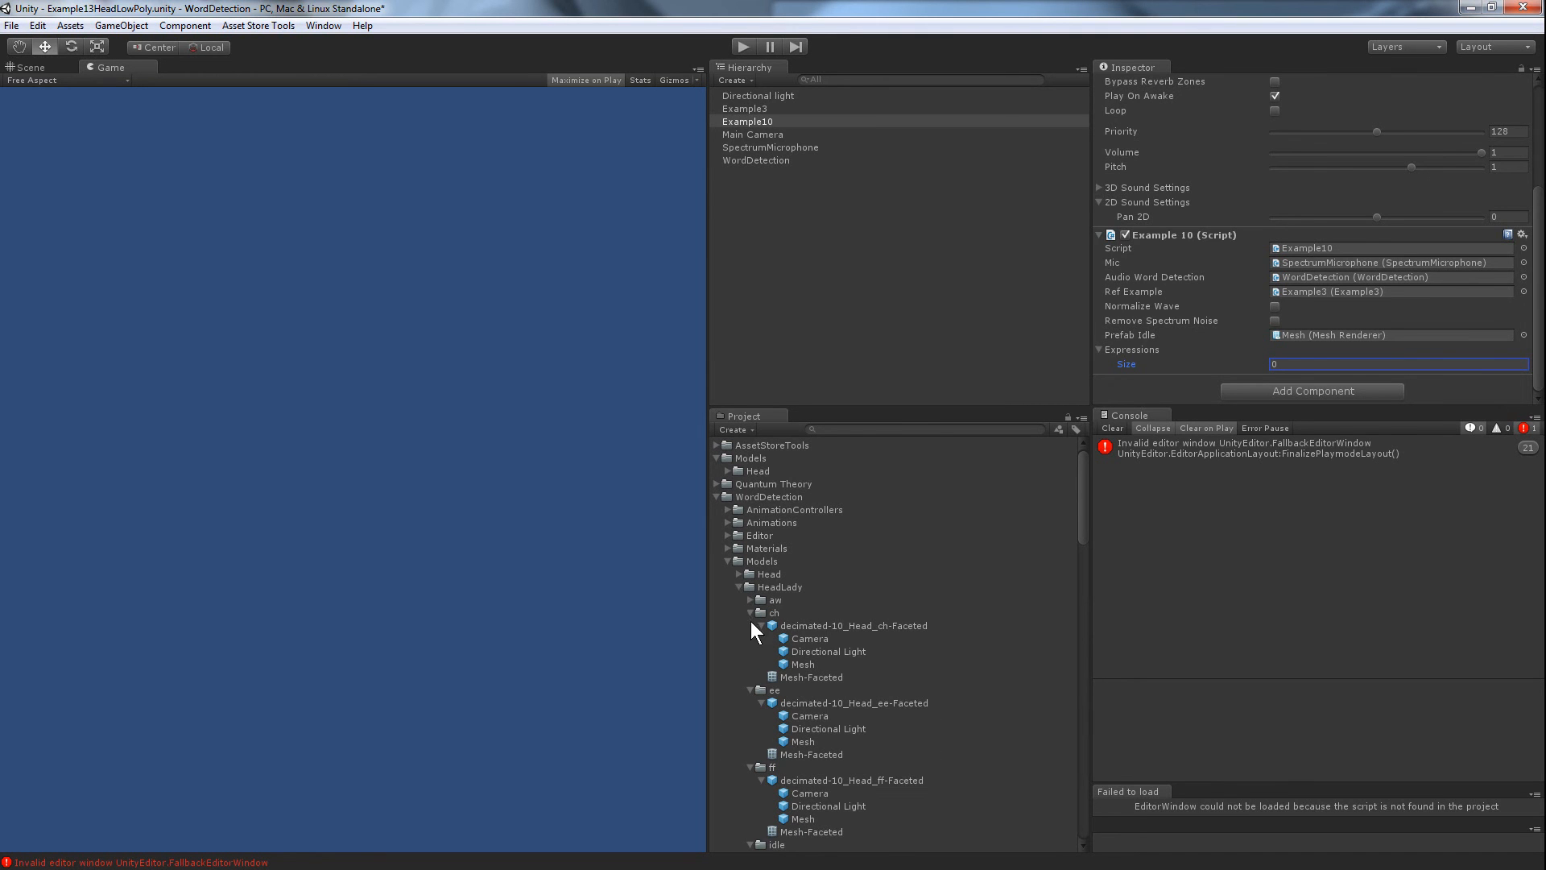
left_click(748, 612)
left_click(750, 626)
left_click(750, 639)
left_click(750, 651)
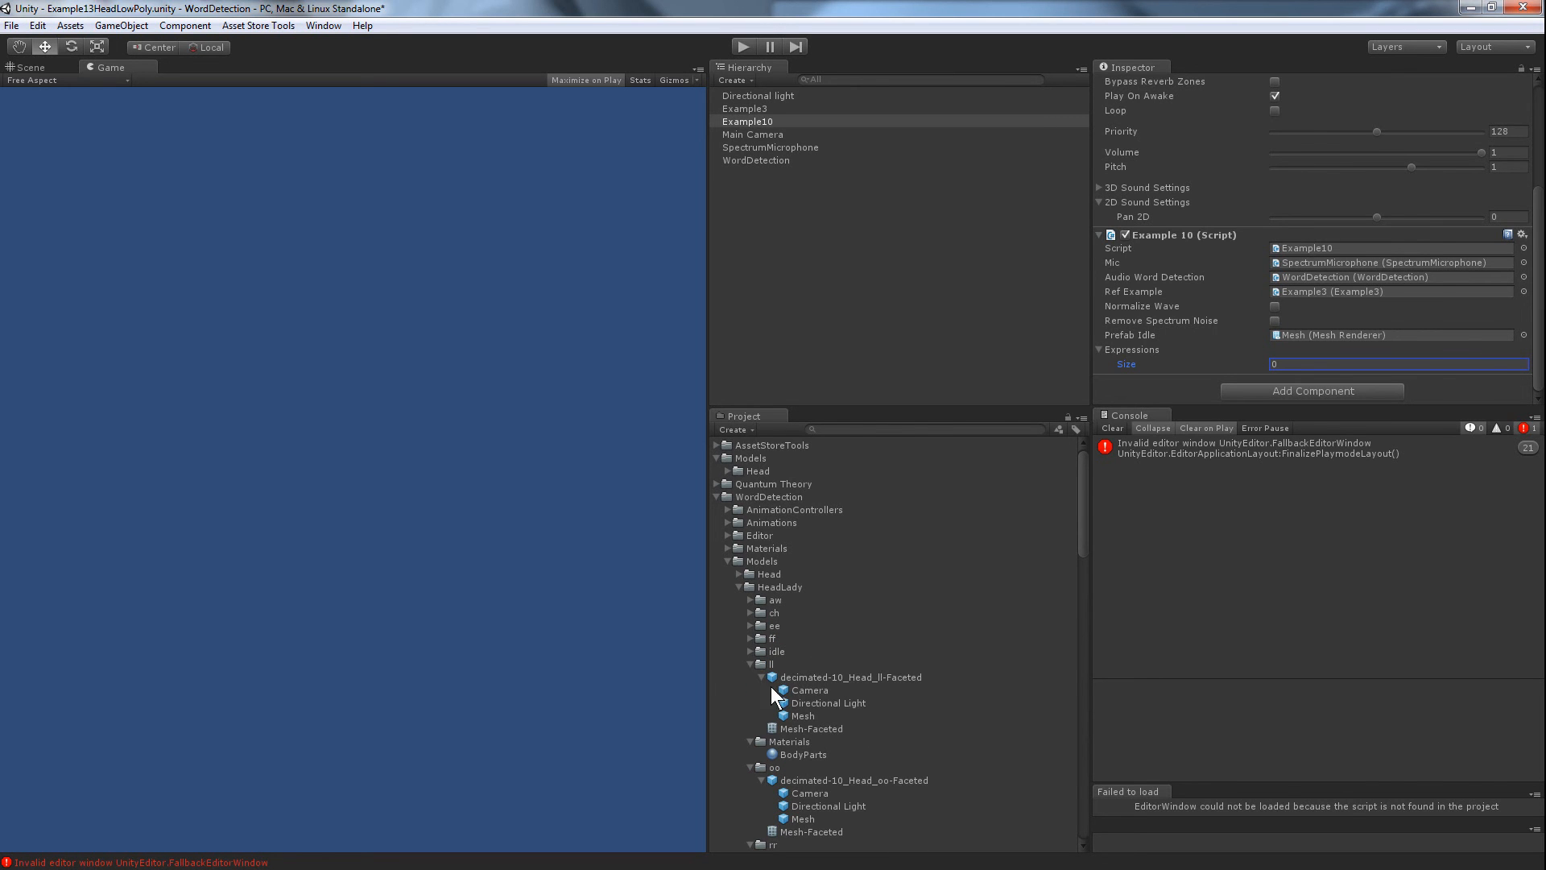
Step: Examine the Mesh of decimated-10_Head_ll-Faceted and locate the material its Mesh Renderer uses in the project
left_click(794, 678)
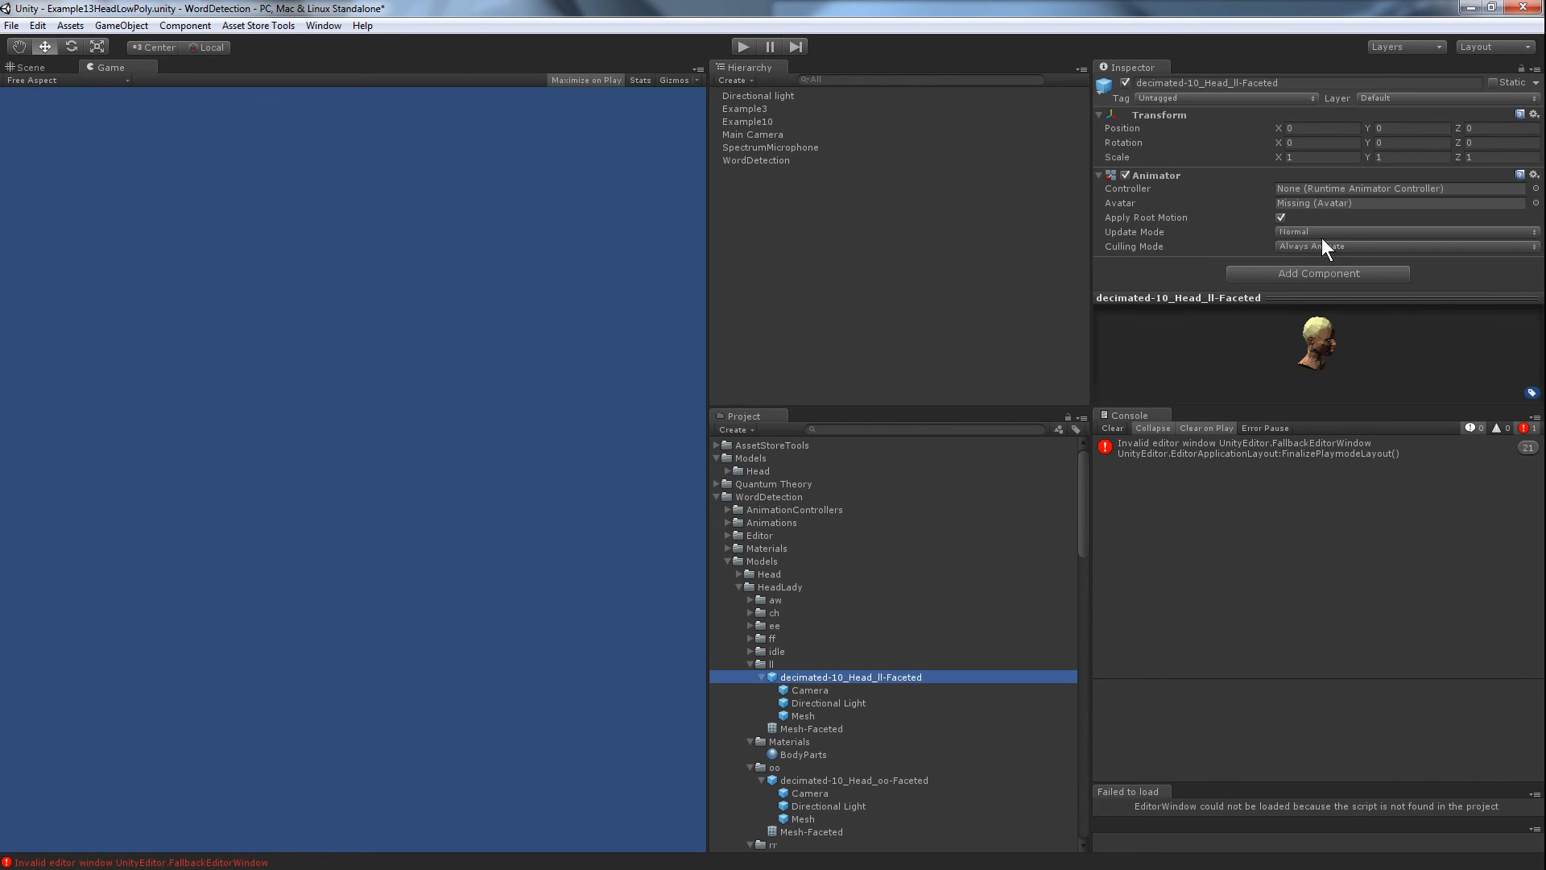
left_click(812, 718)
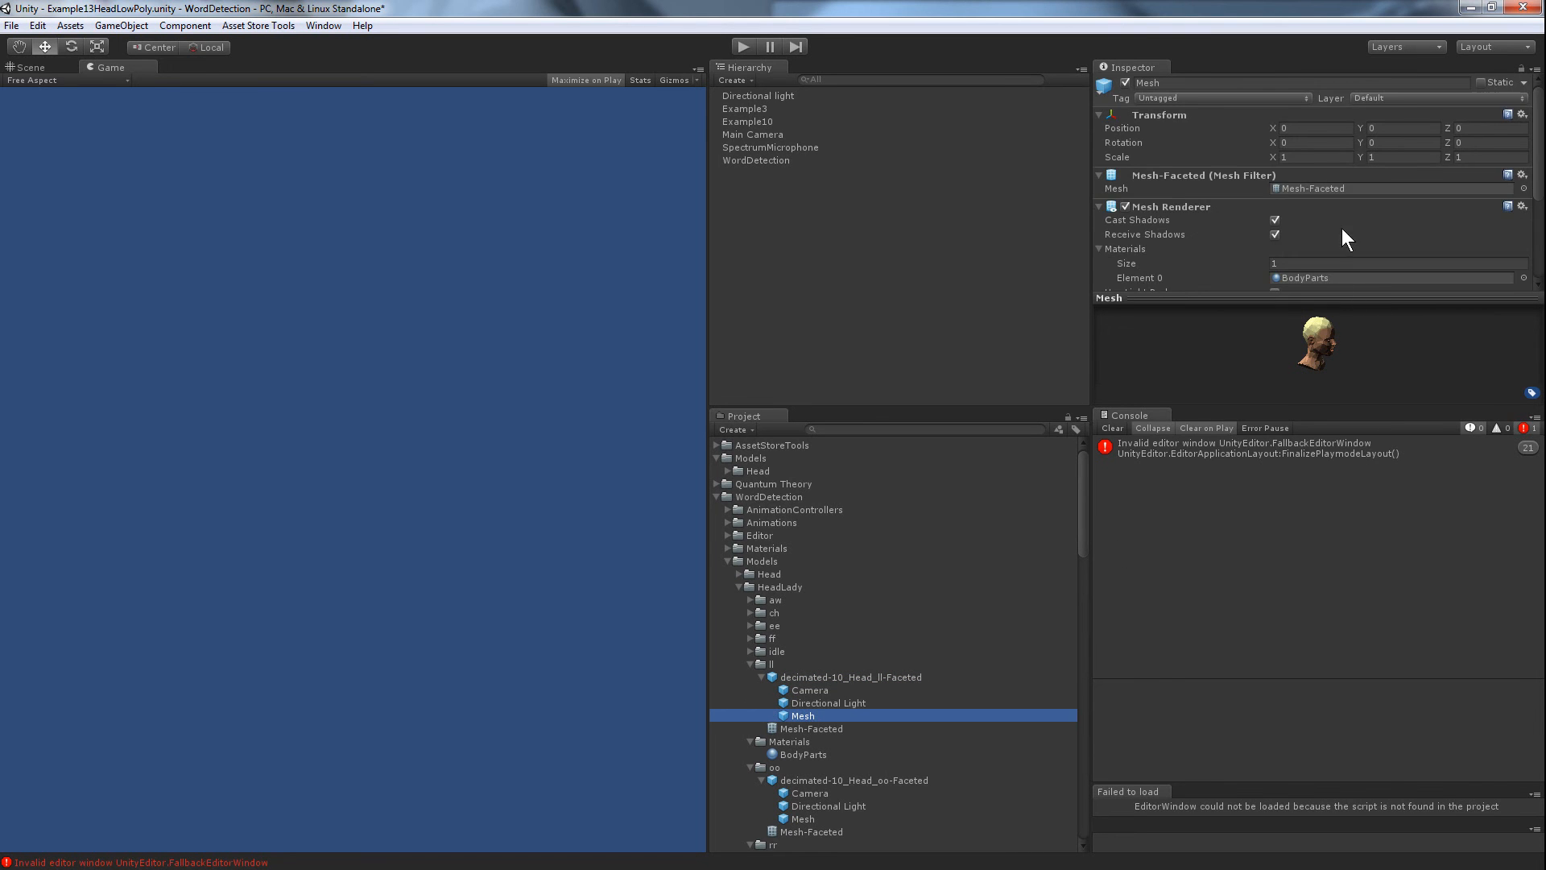
scroll(1337, 284, "down", 5)
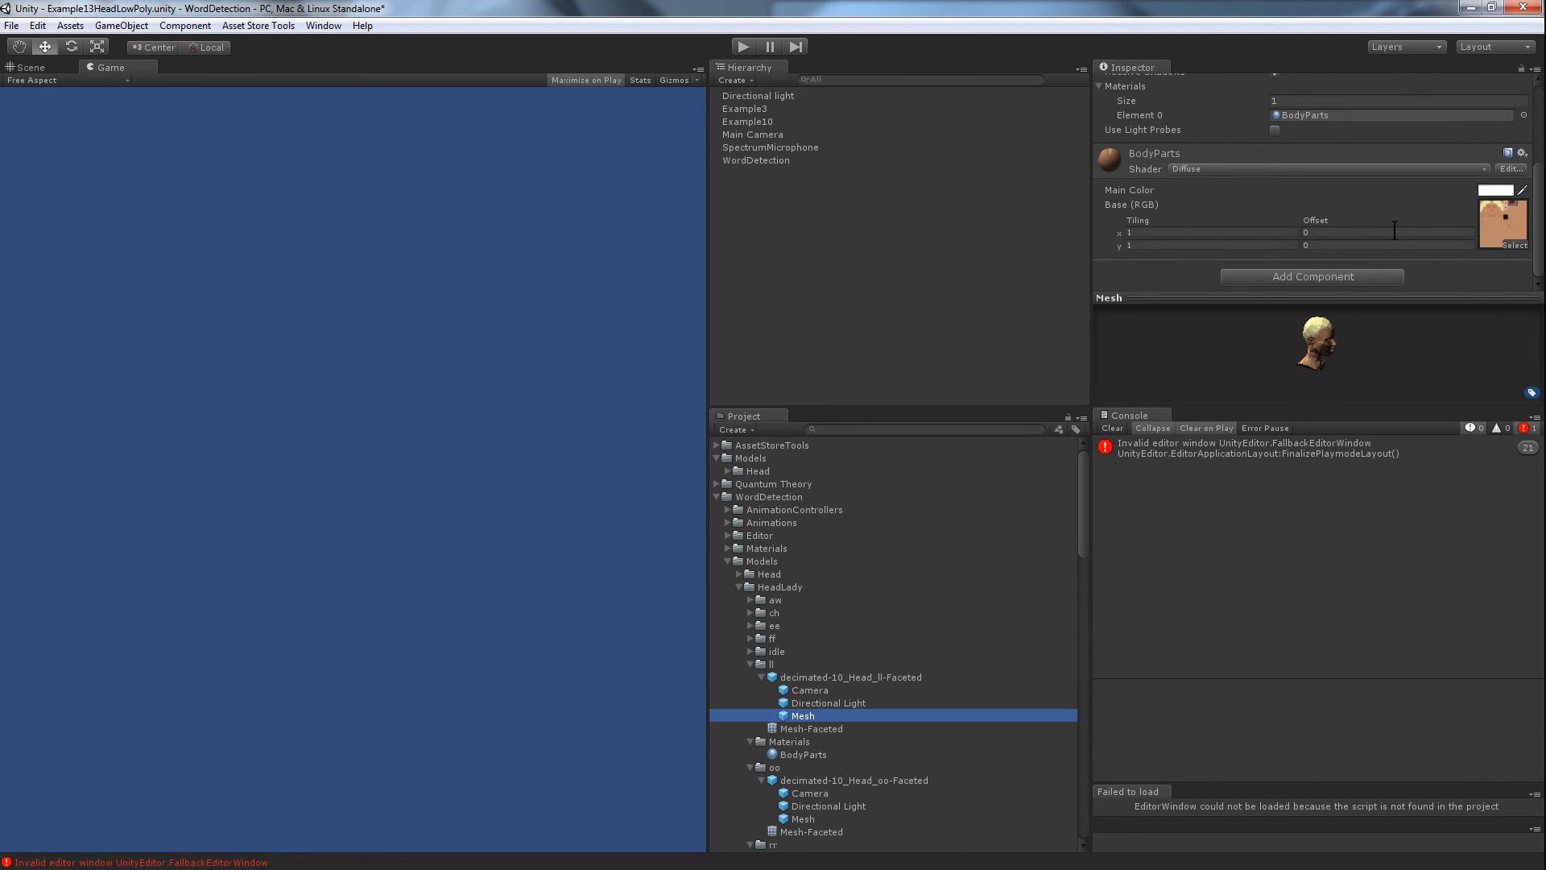
scroll(1337, 149, "up", 3)
scroll(1331, 218, "down", 3)
left_click(1316, 115)
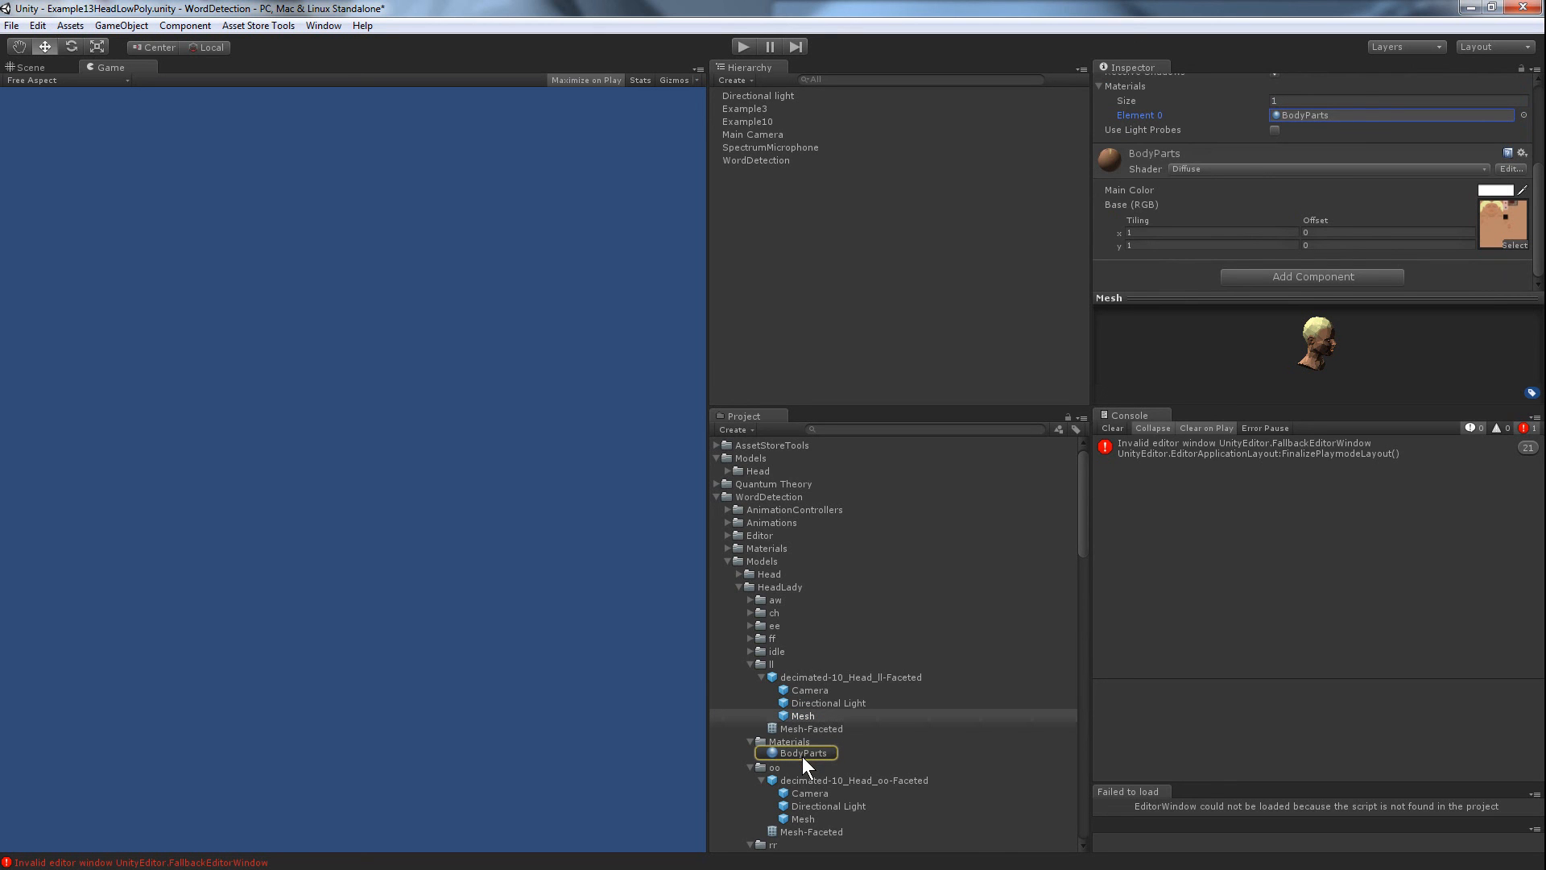
Step: Collapse the ll, oo, rr and th subfolders and HeadLady itself, and expand the Head folder in WordDetection/Models
left_click(748, 665)
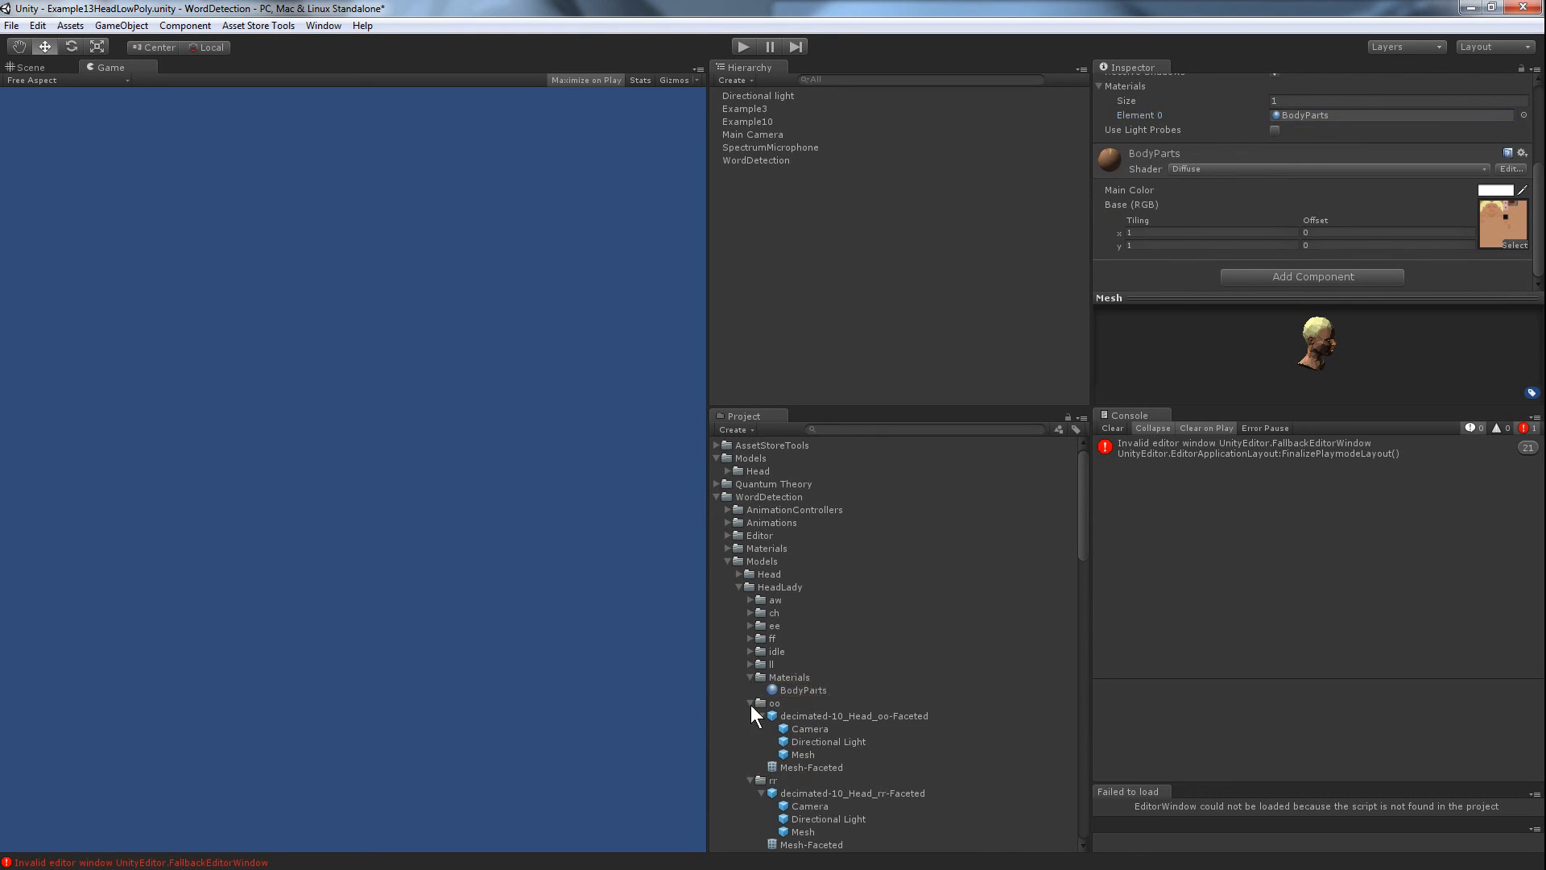
left_click(750, 704)
left_click(753, 727)
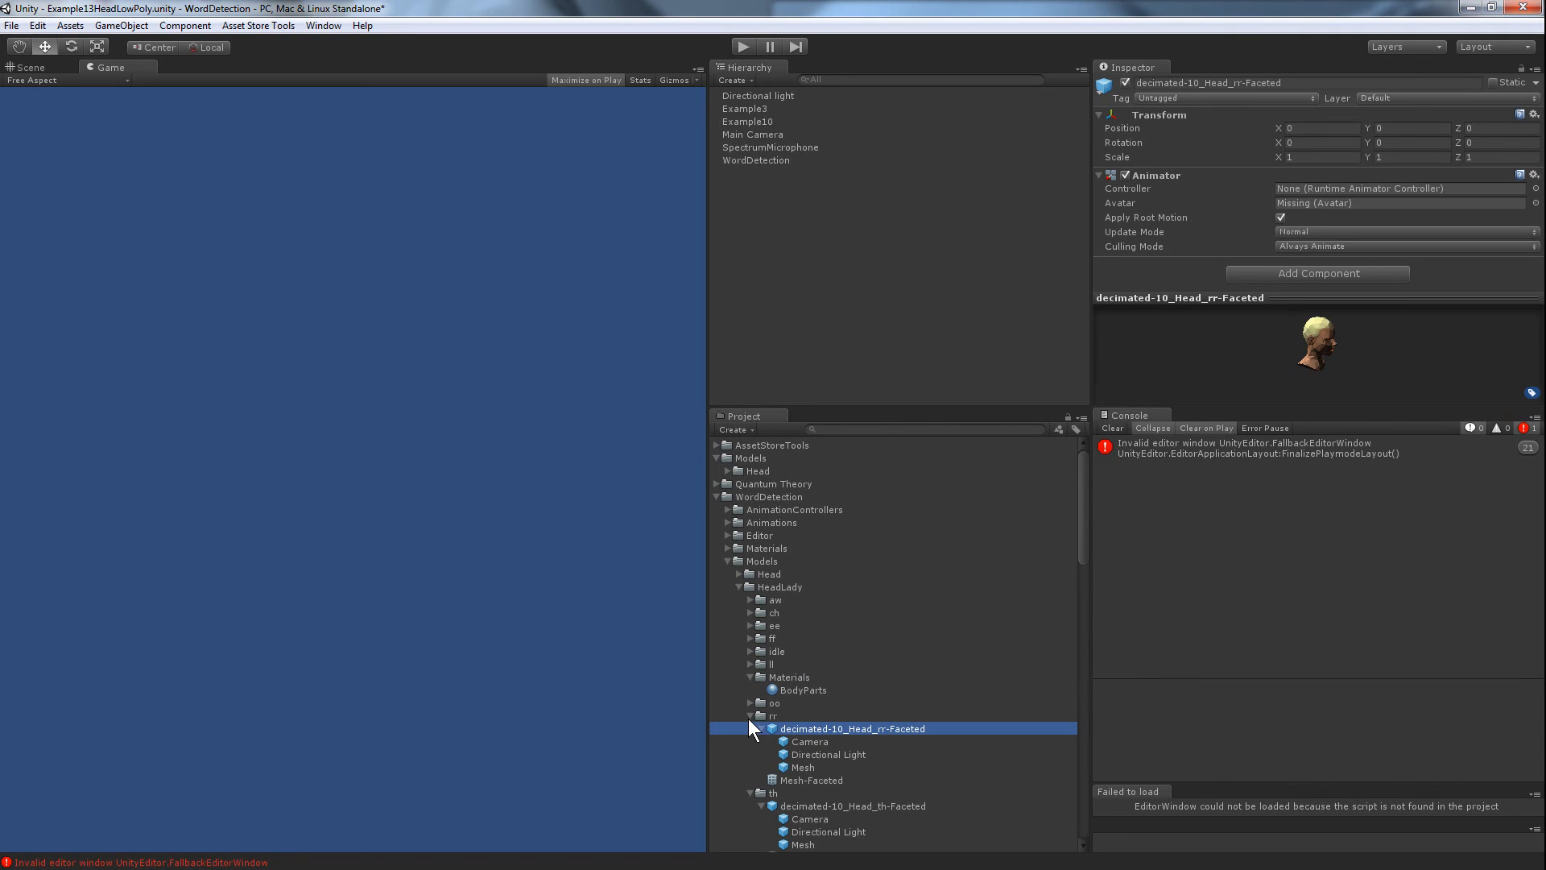
left_click(748, 717)
left_click(750, 728)
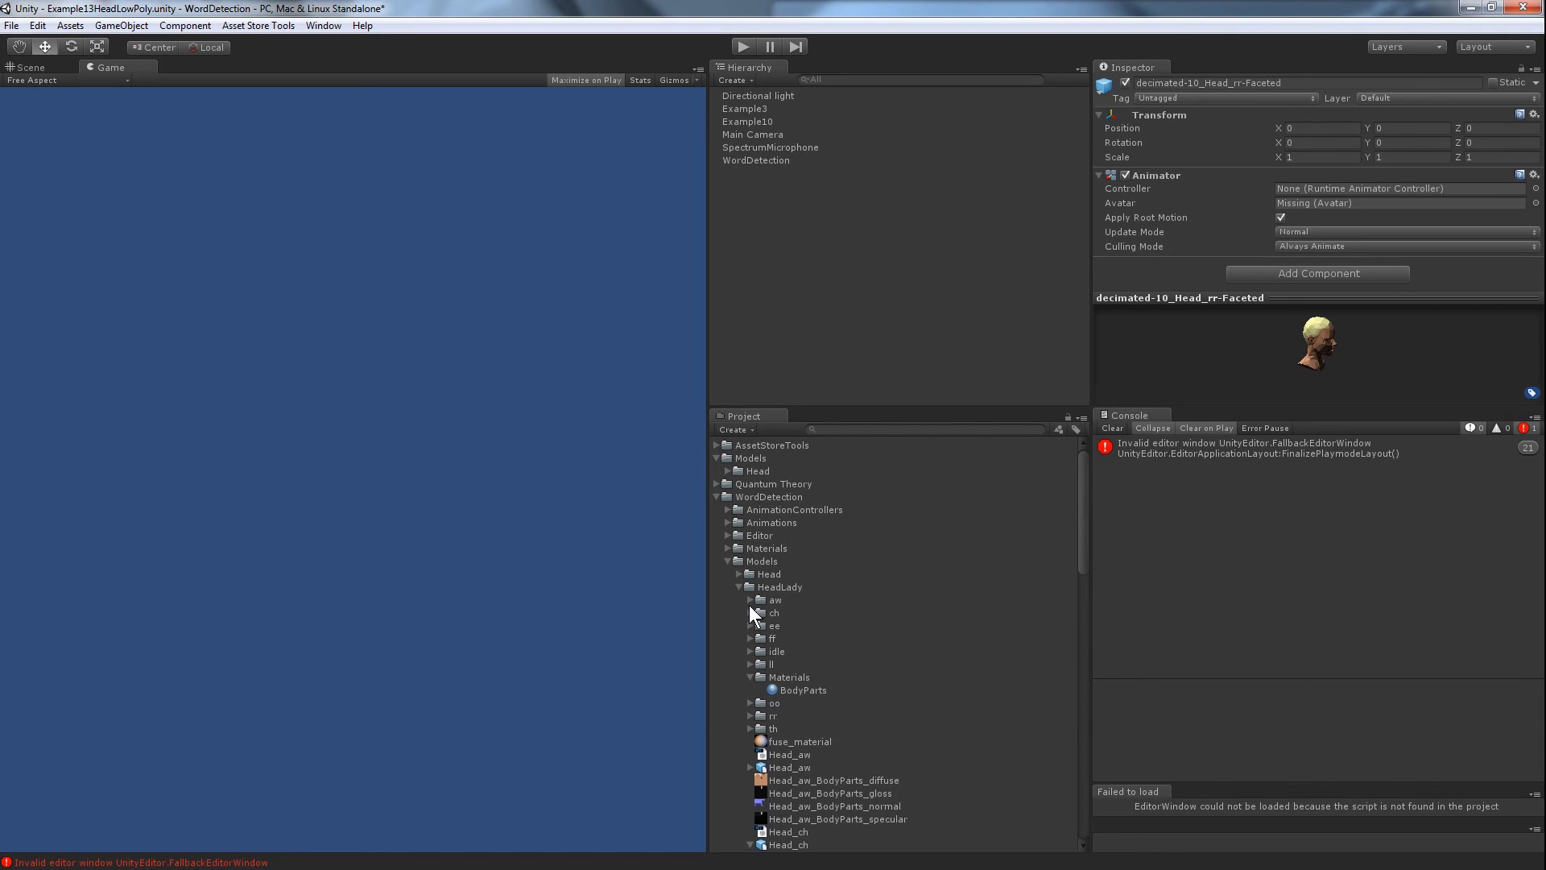
left_click(770, 588)
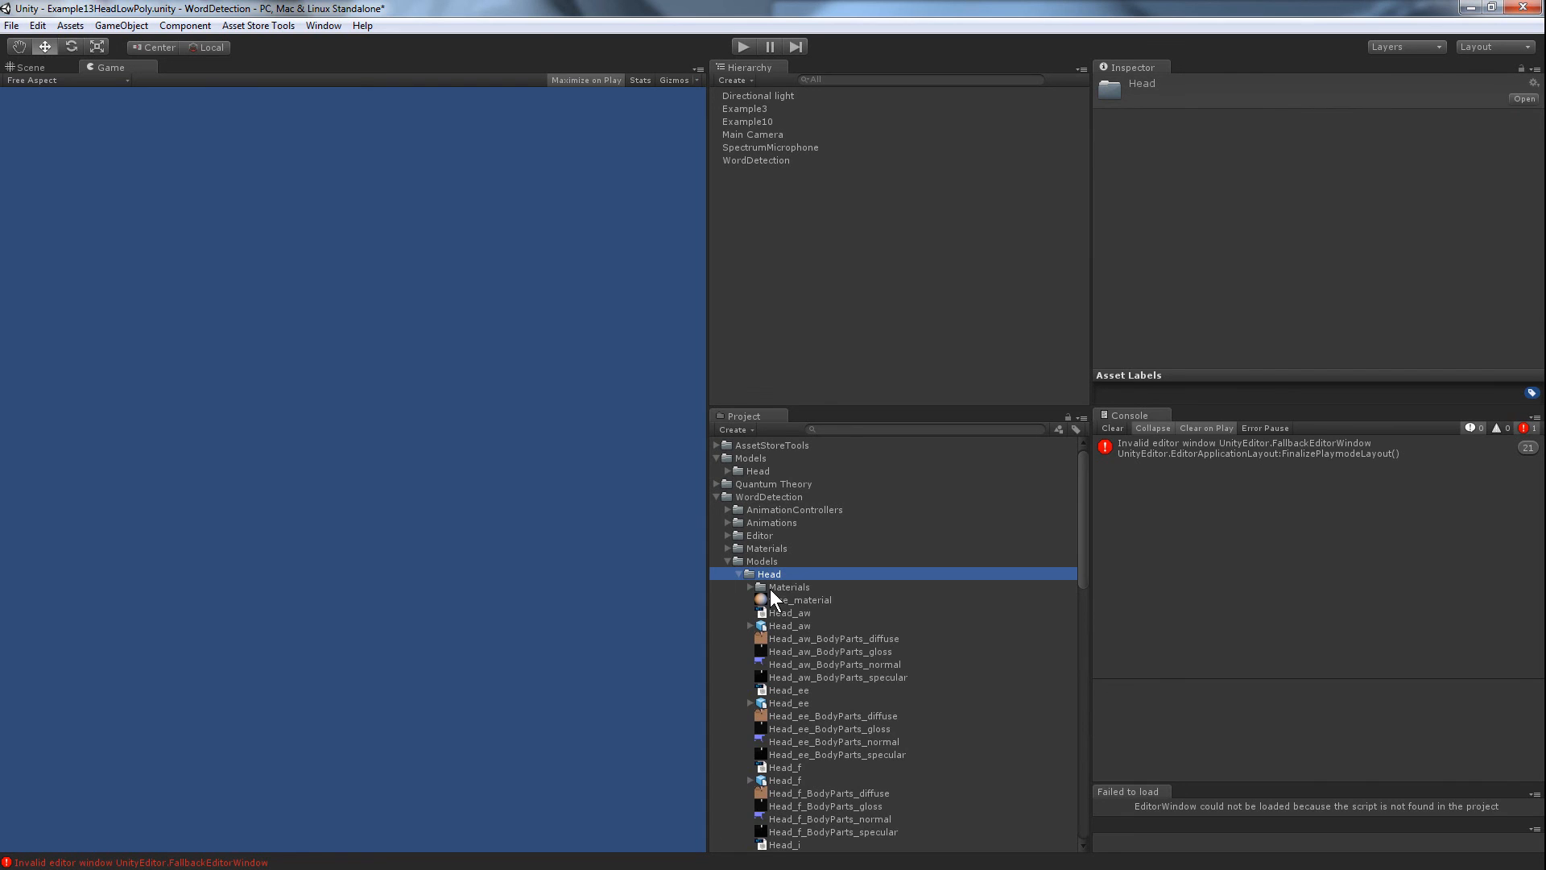
Step: Try to move the folders aw through th from the imported Models/Head folder into WordDetection/Models/Head
double_click(765, 472)
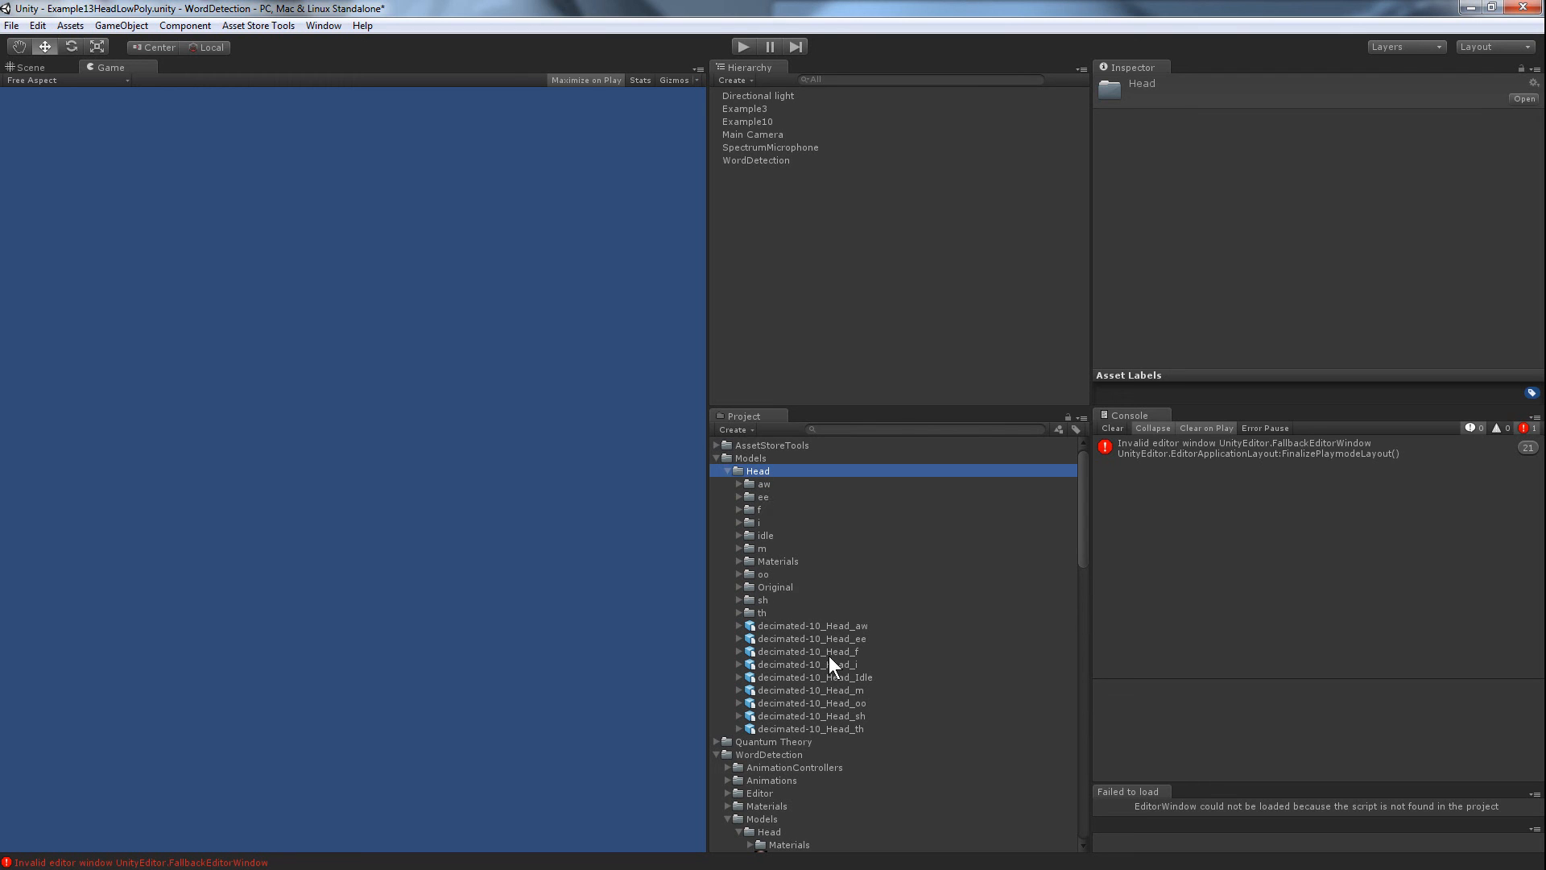
left_click(763, 485)
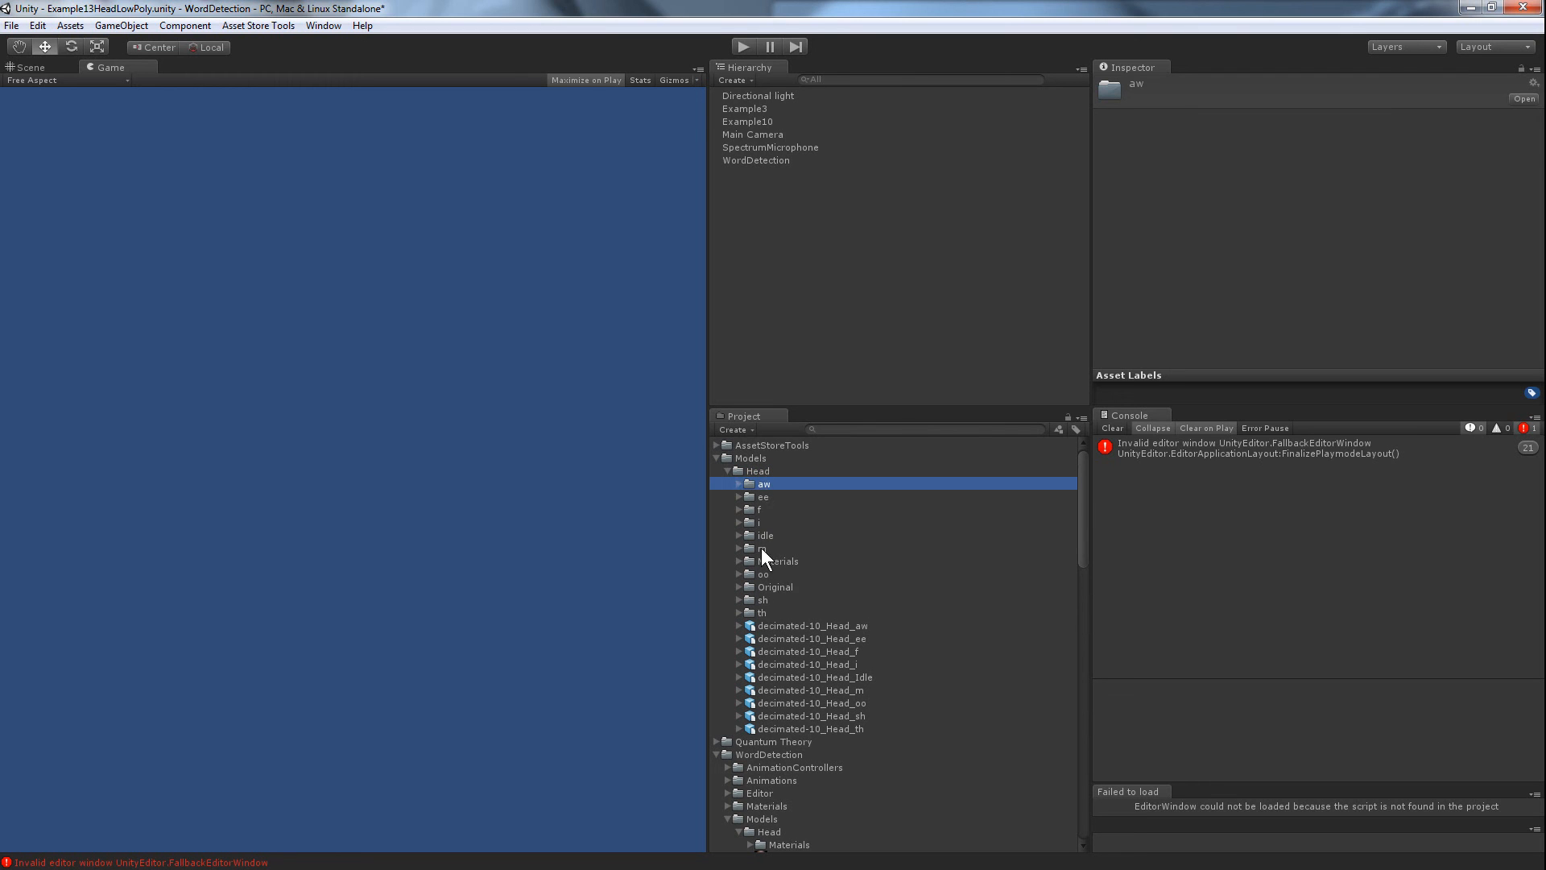
left_click(765, 607, "shift")
scroll(777, 604, "down", 3)
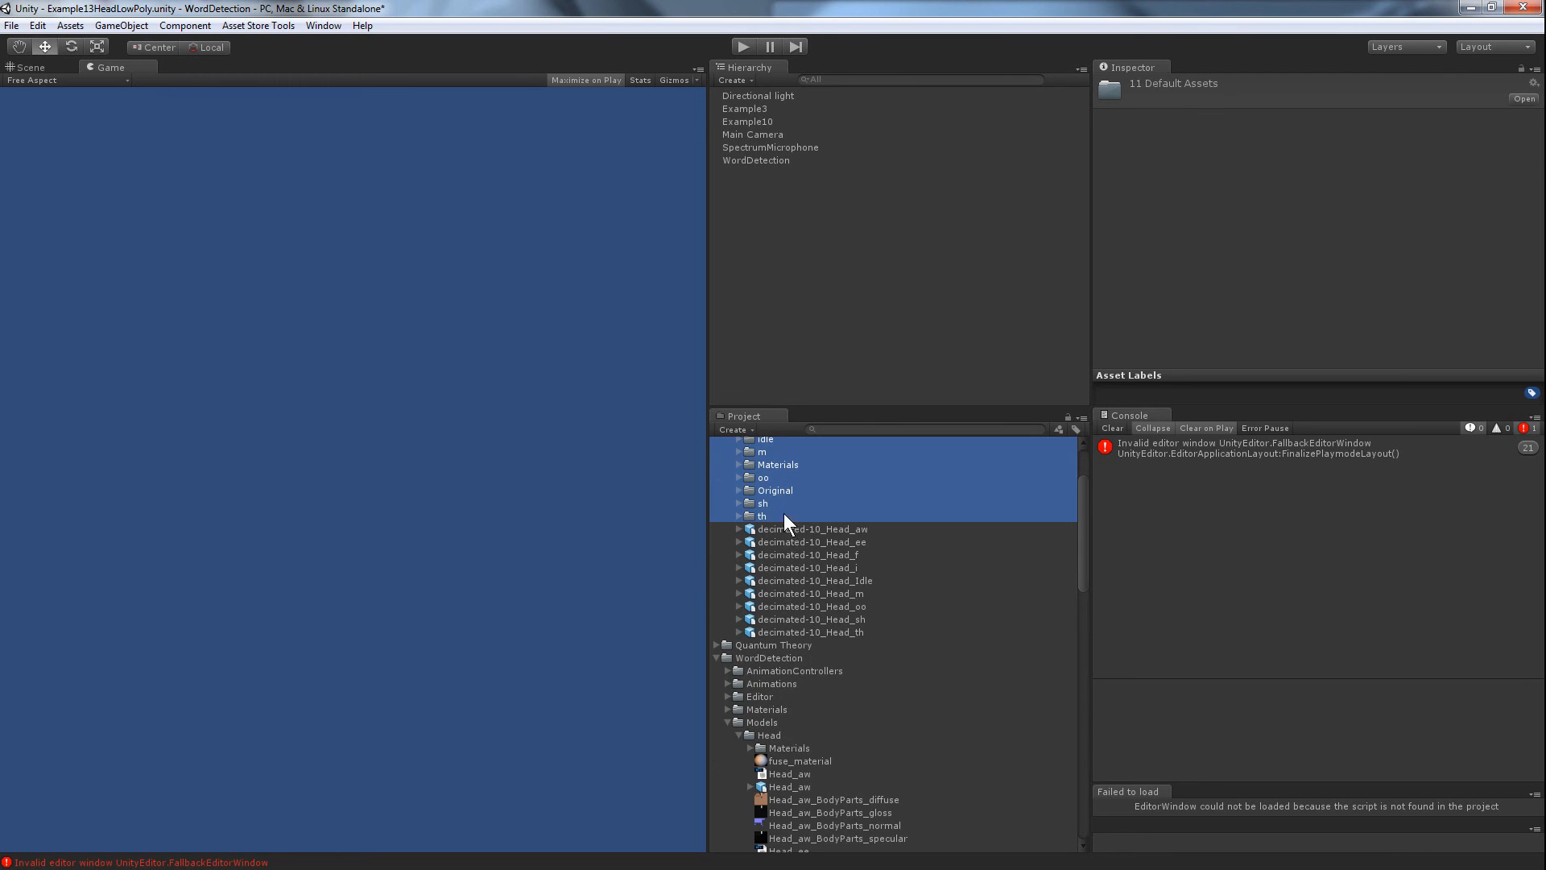
left_click_drag(771, 491, 770, 733)
scroll(800, 500, "up", 2)
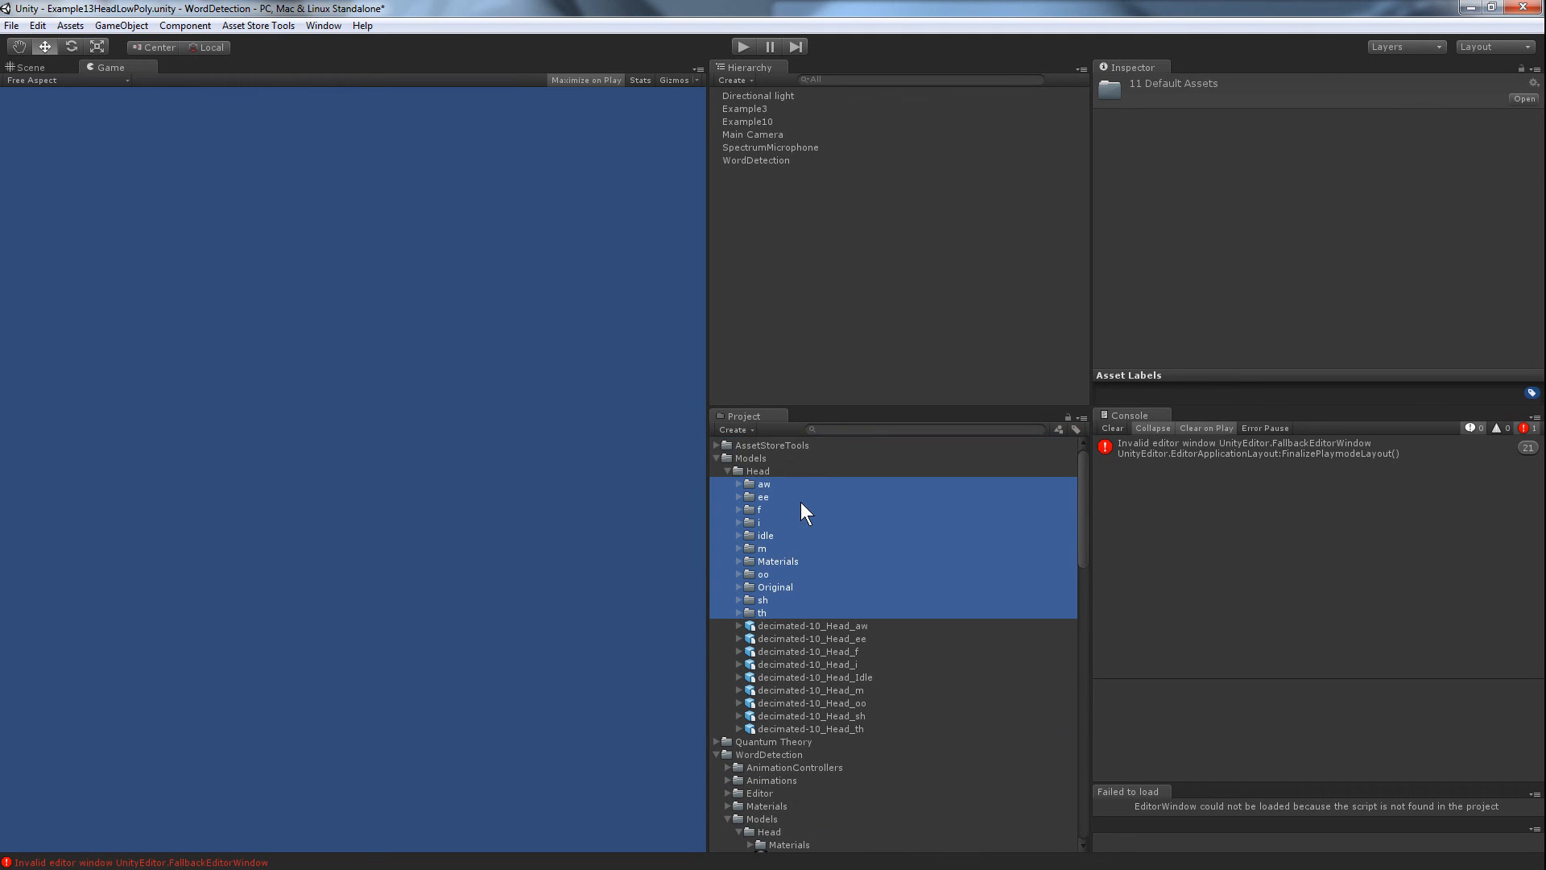
scroll(800, 501, "down", 6)
scroll(801, 501, "up", 5)
Step: Delete the models decimated-10_Head_aw through decimated-10_Head_th from the imported Models/Head folder
left_click(771, 531)
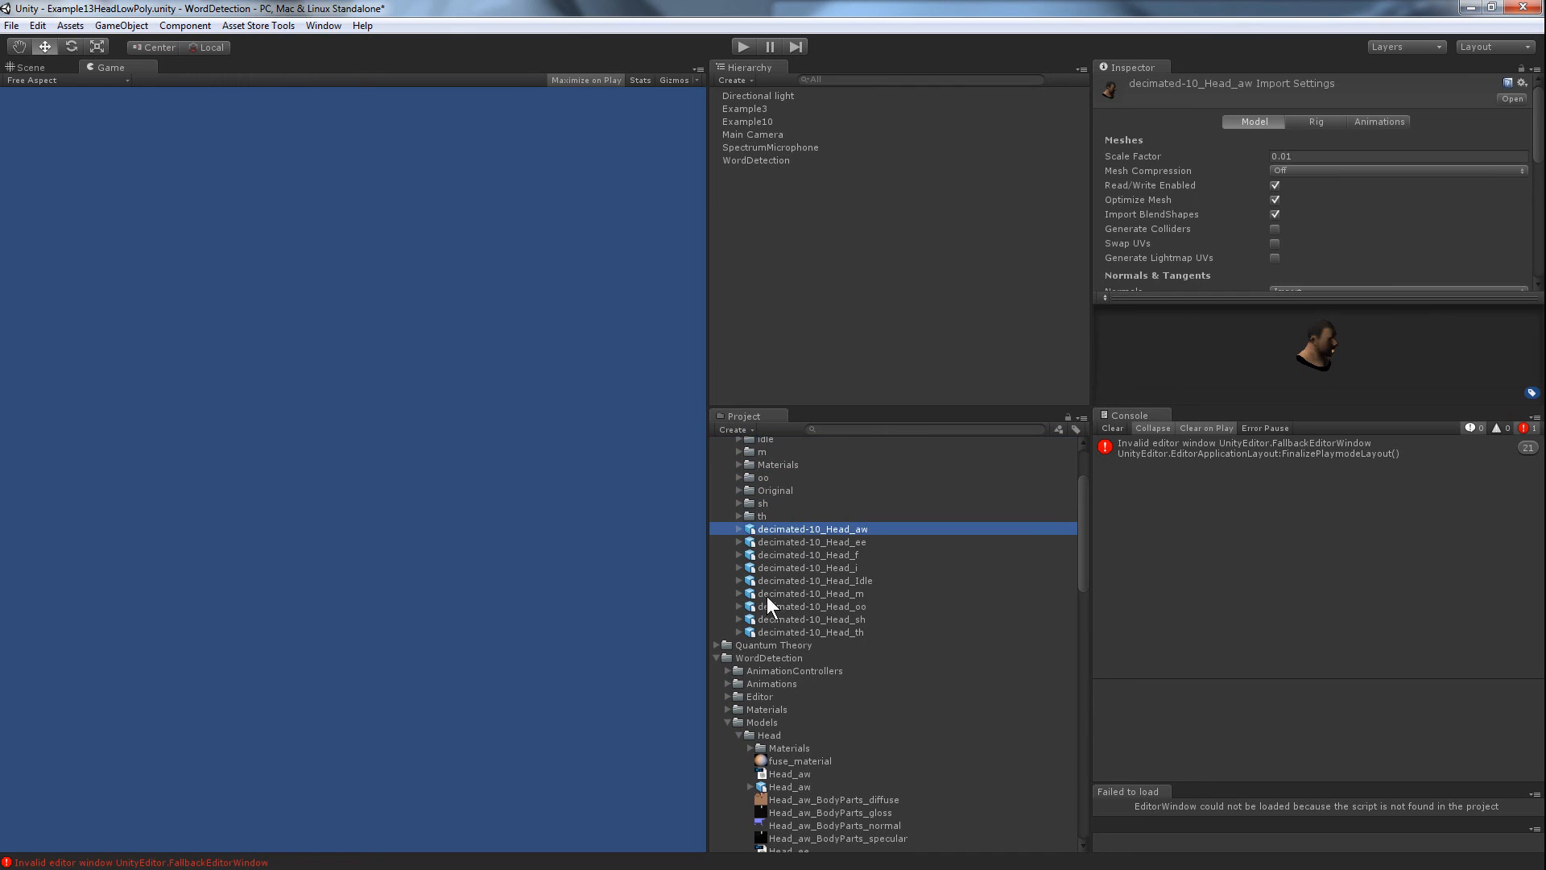
left_click(770, 633, "shift")
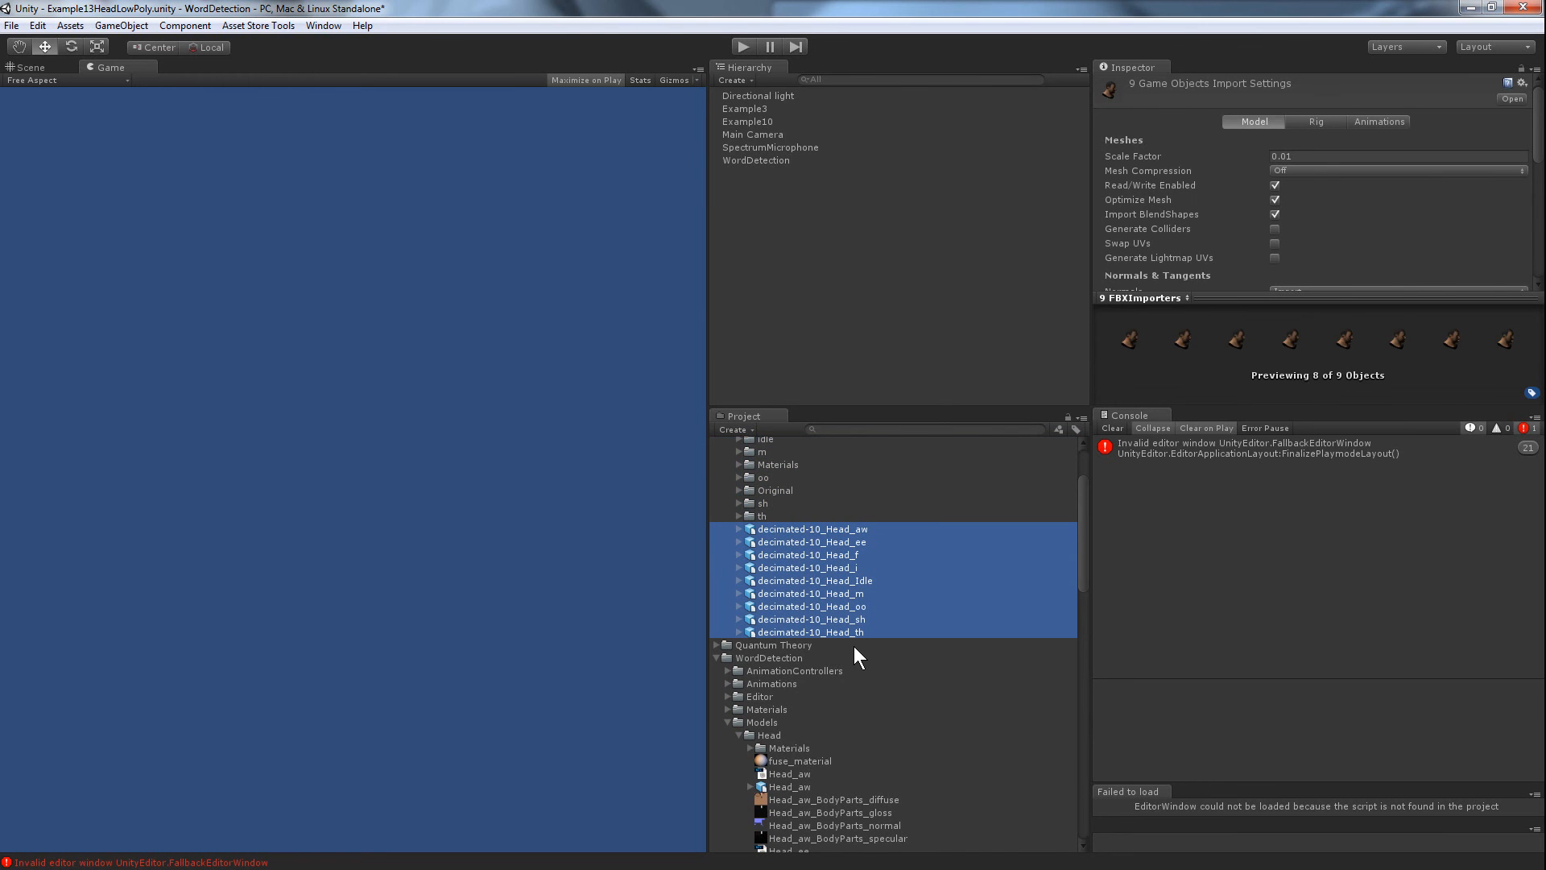
key("Delete")
key("Return")
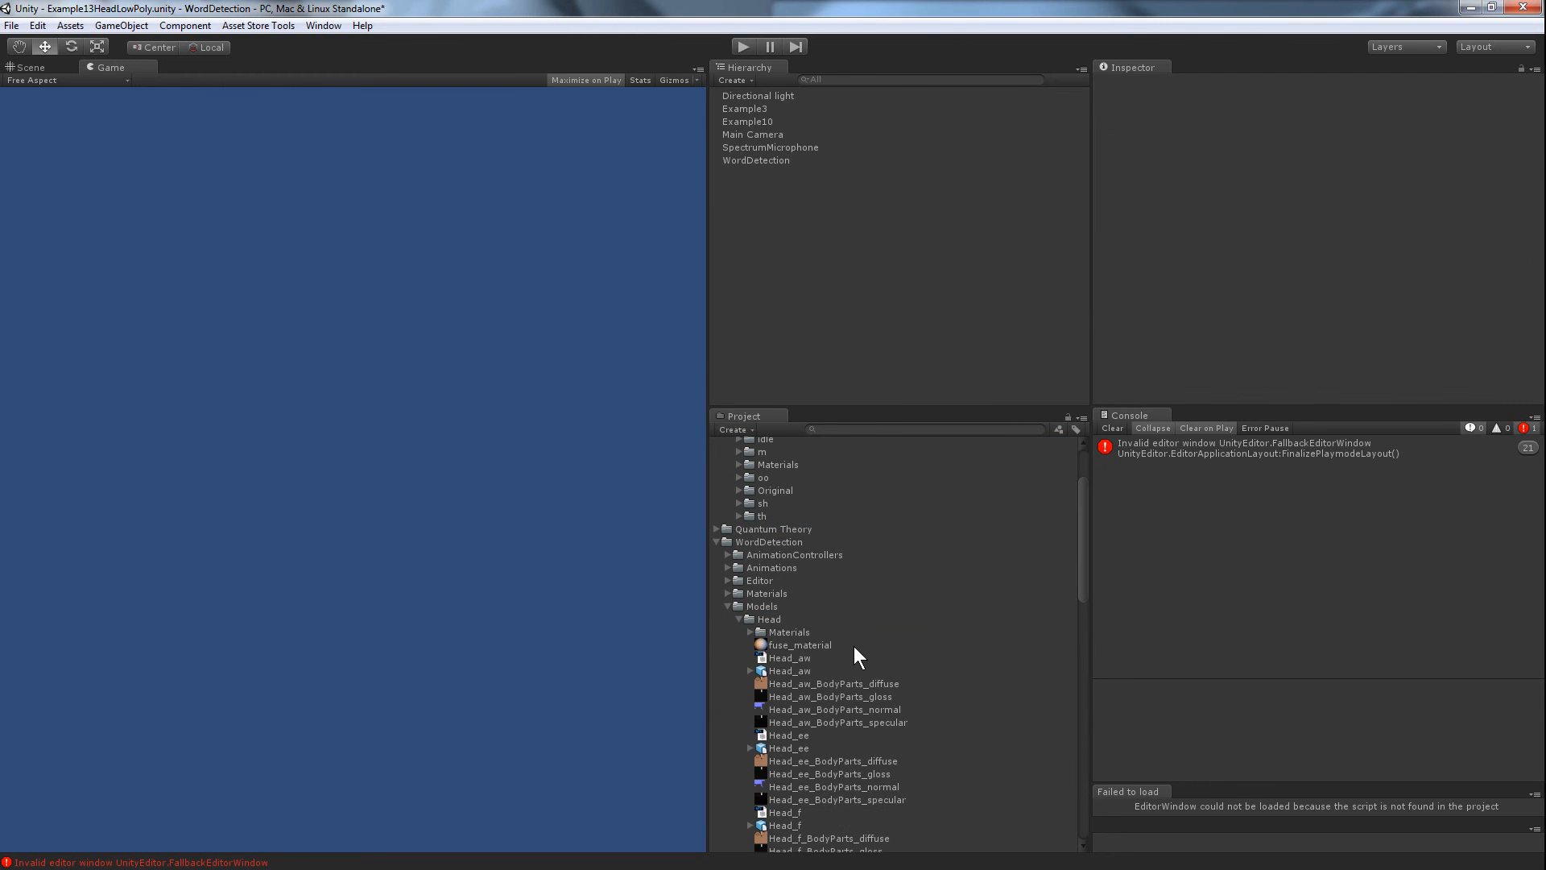
Step: Move every subfolder except Materials (aw, ee, f, i, idle, m, oo, Original, sh, th) from Models/Head into WordDetection/Models/Head
scroll(776, 570, "up", 3)
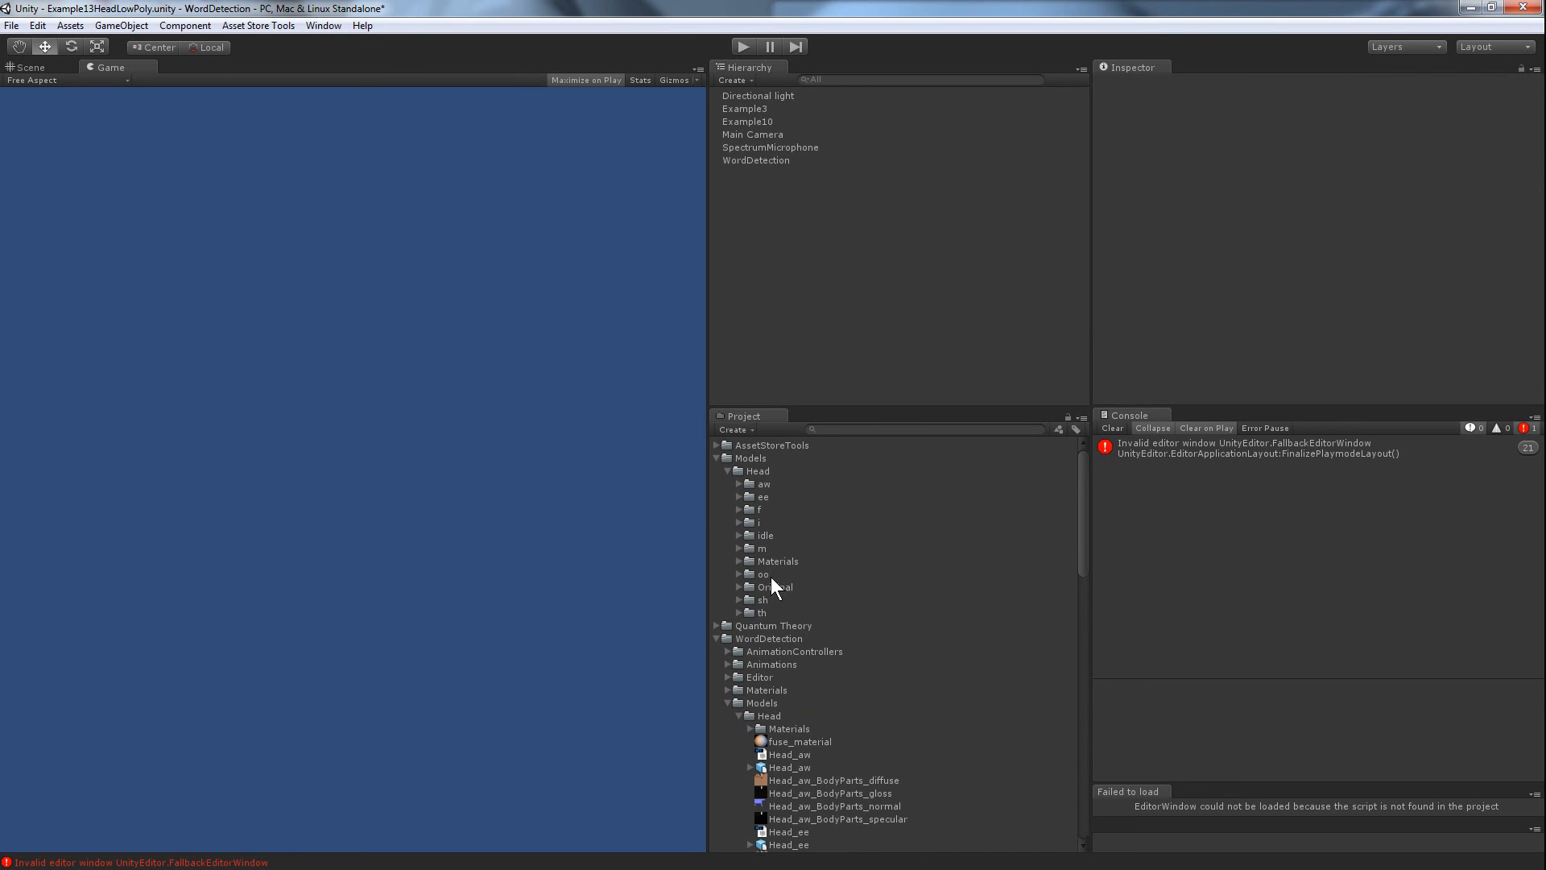
left_click(756, 612)
left_click(759, 575, "shift")
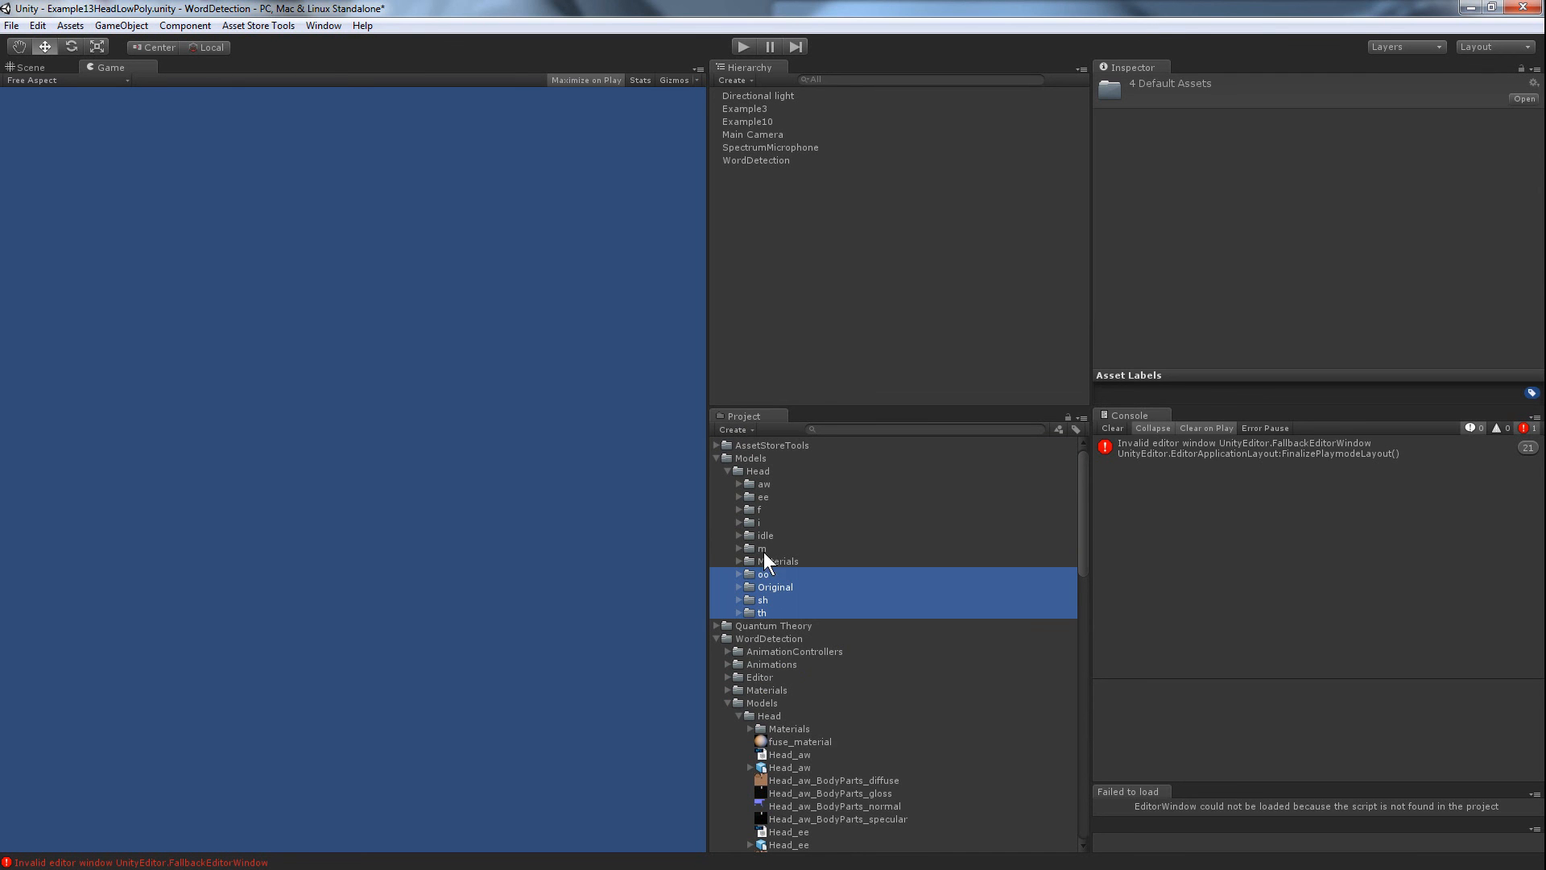
left_click(767, 549, "ctrl")
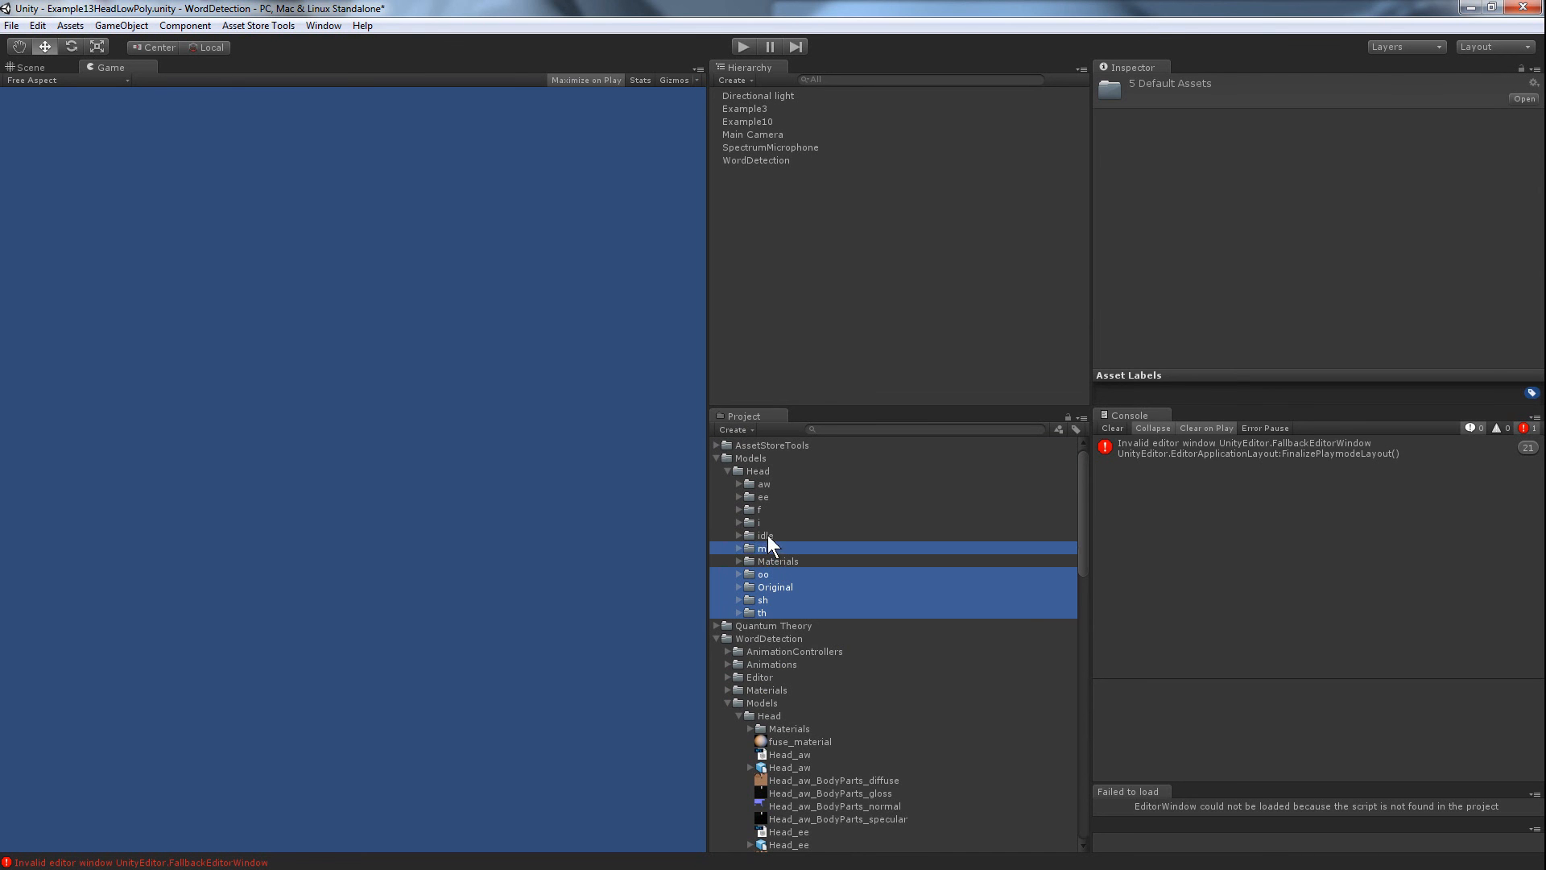
left_click(767, 535, "ctrl")
left_click(766, 523, "ctrl")
left_click(761, 510, "ctrl")
left_click(763, 497, "ctrl")
left_click(766, 484, "ctrl")
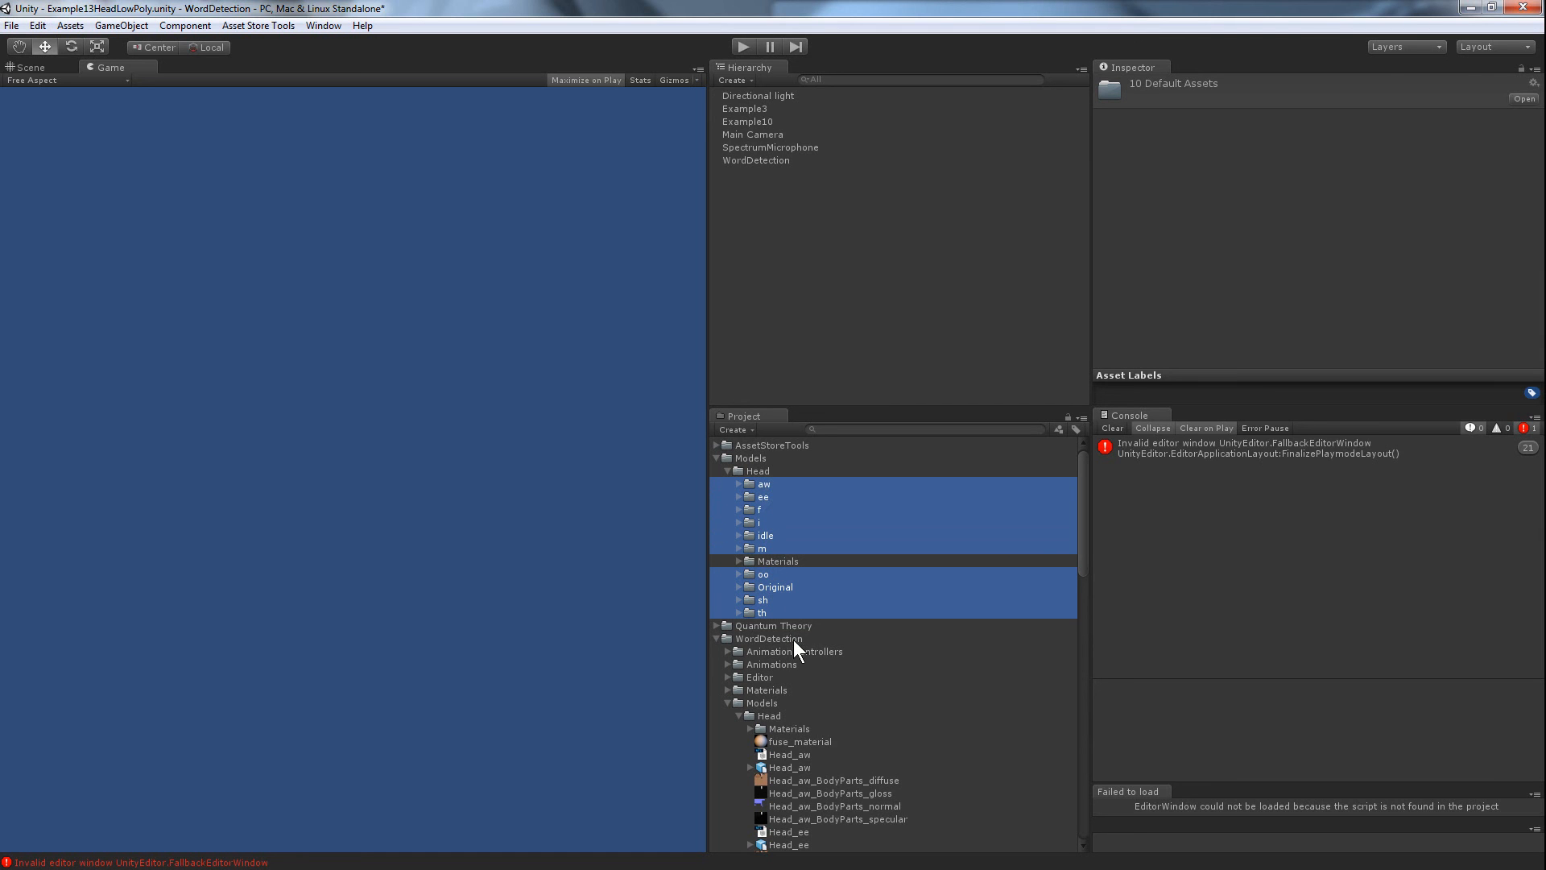
left_click_drag(765, 593, 773, 716)
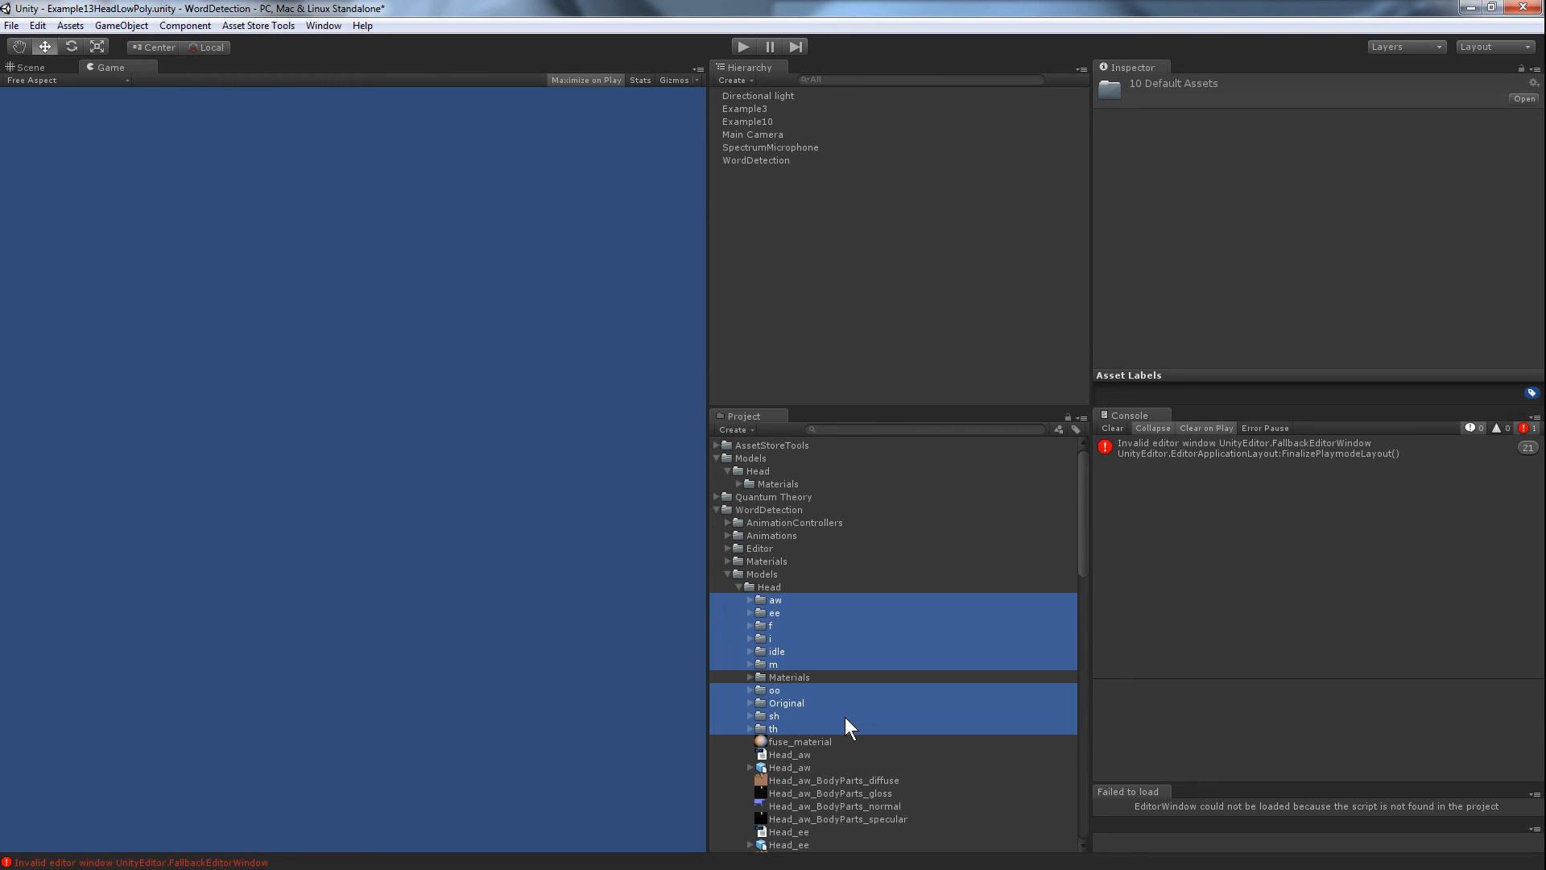
Step: Delete the leftover imported Models folder at the project root, including its Head/Materials subfolder
left_click(767, 483)
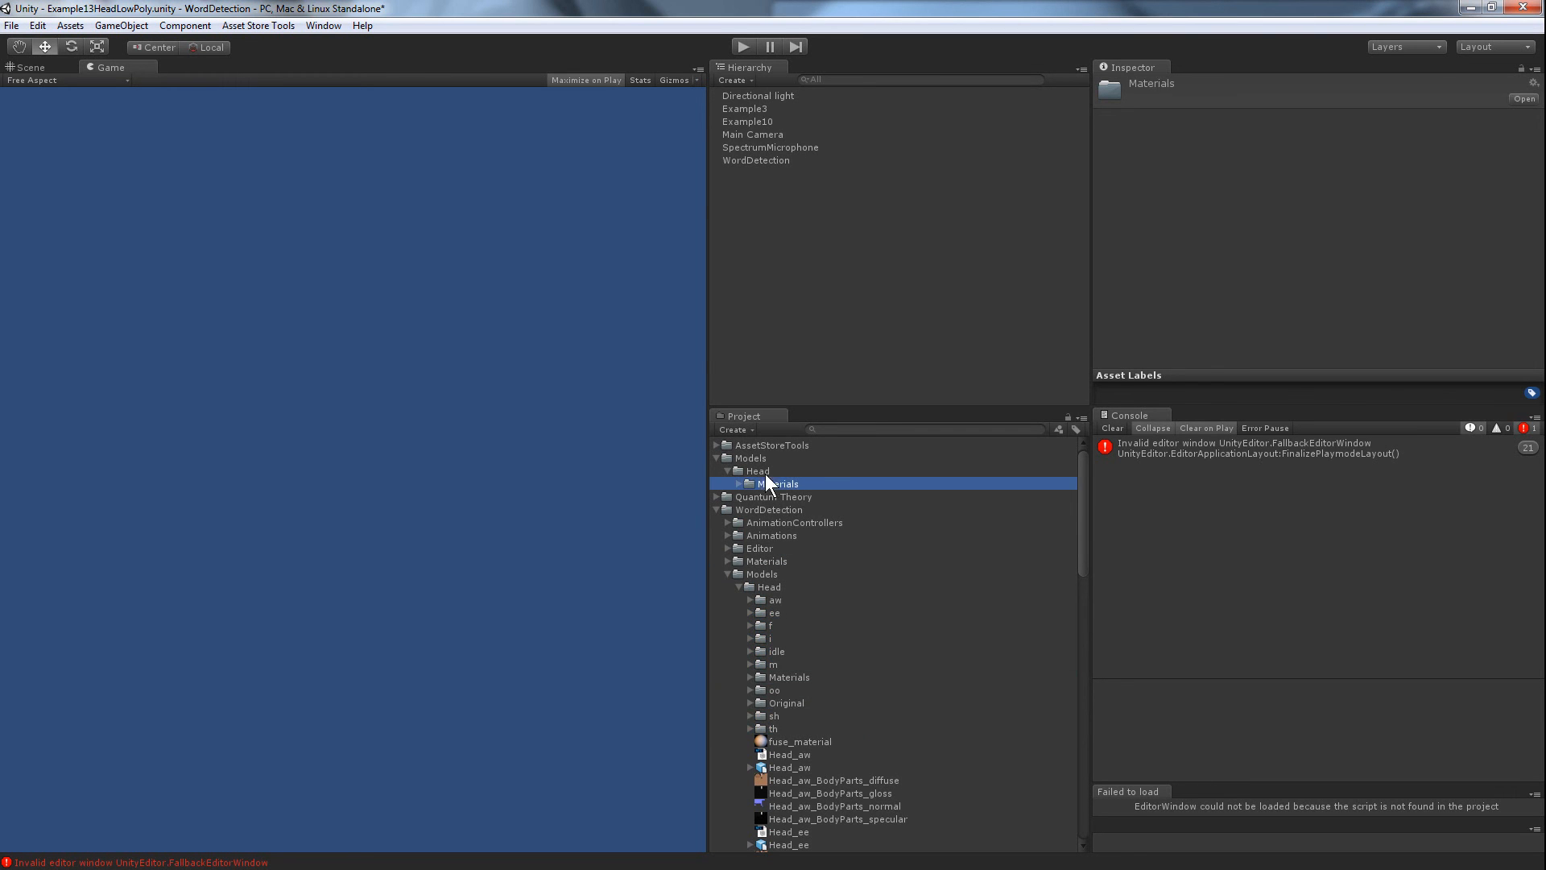
left_click(761, 457)
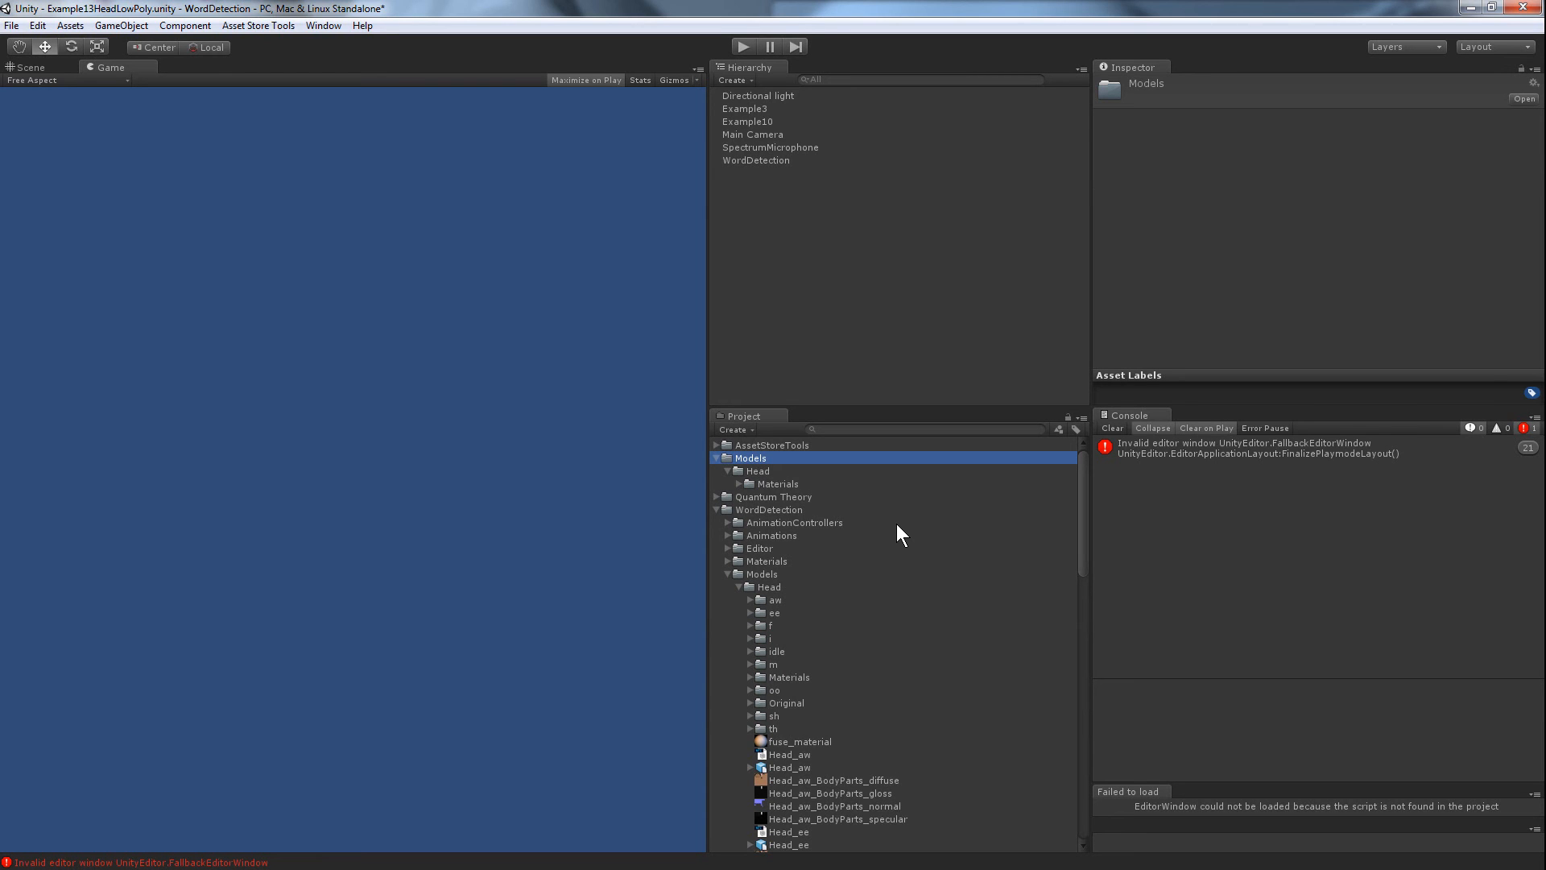
key("Delete")
key("Return")
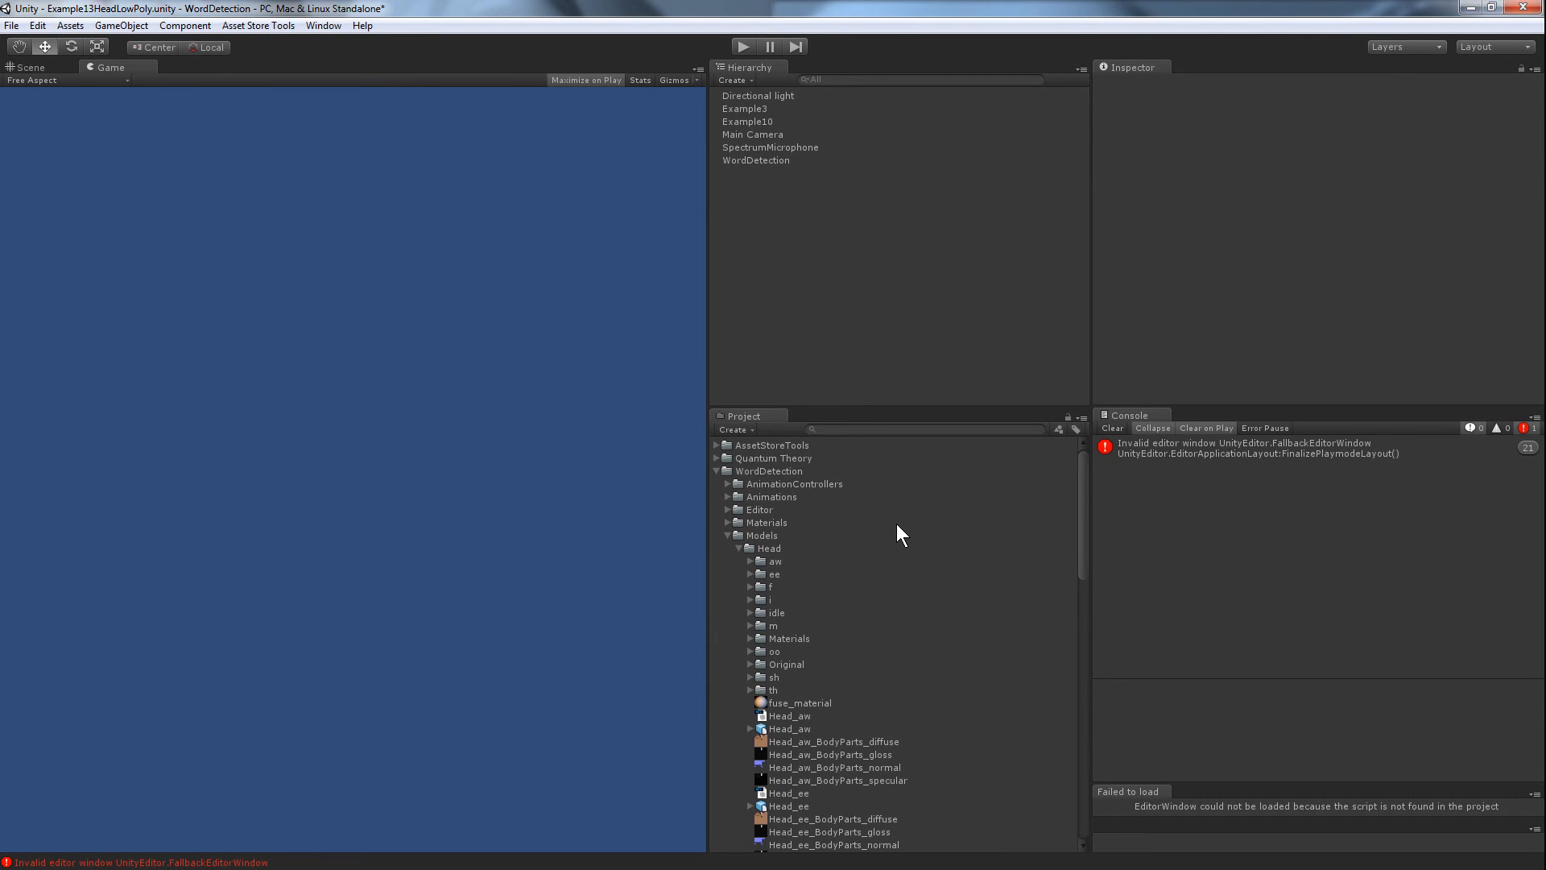
Step: Place decimated-10_Head_aw-Faceted from WordDetection/Models/Head/aw in the scene, expand it and select its Mesh child
left_click(795, 728)
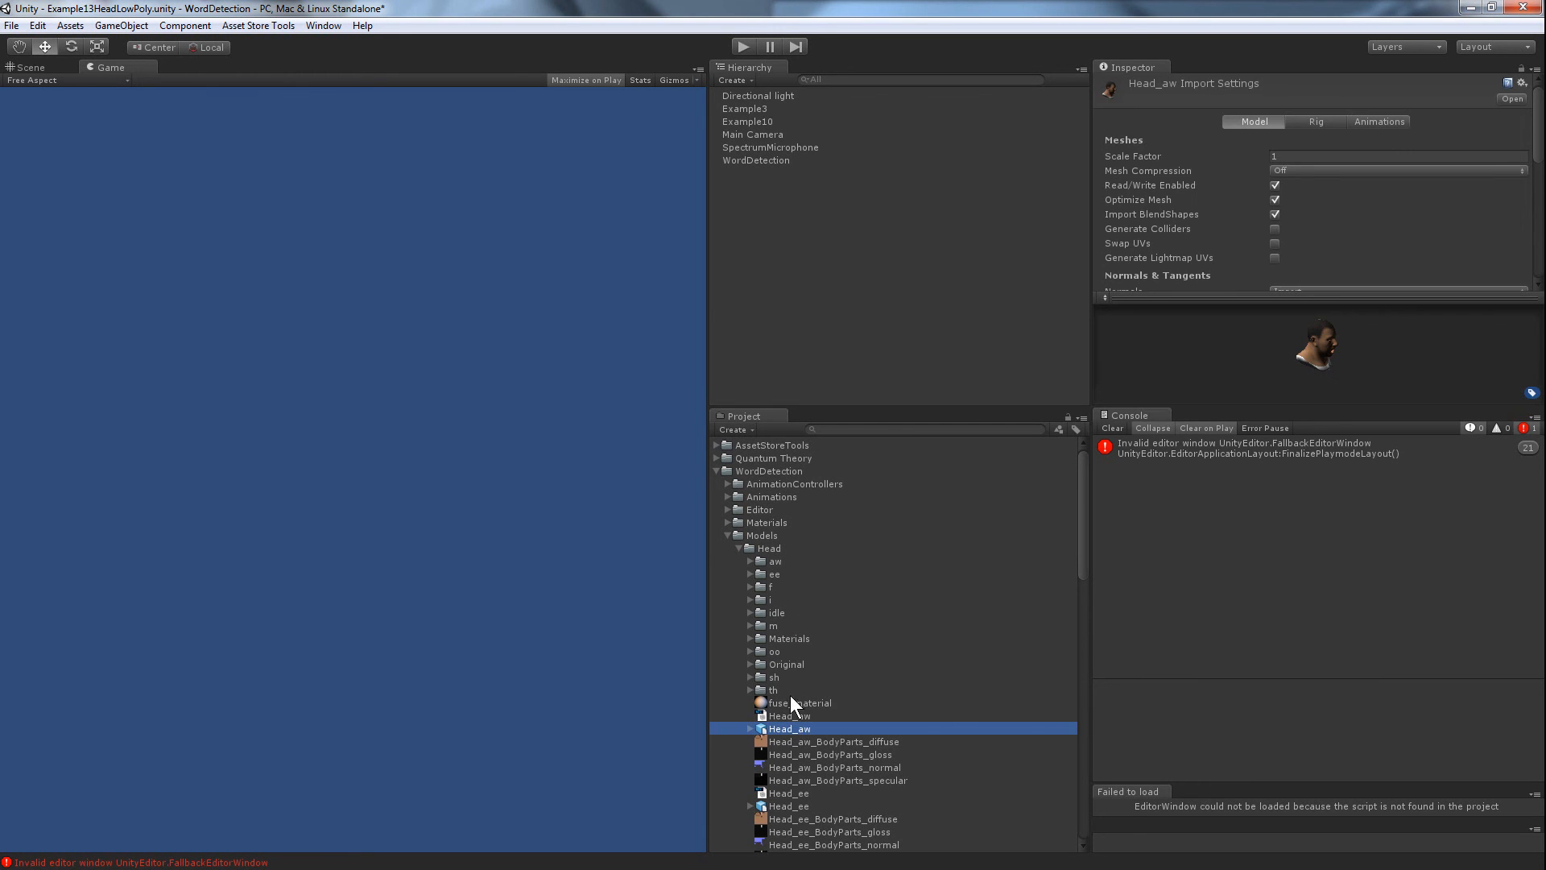
double_click(775, 562)
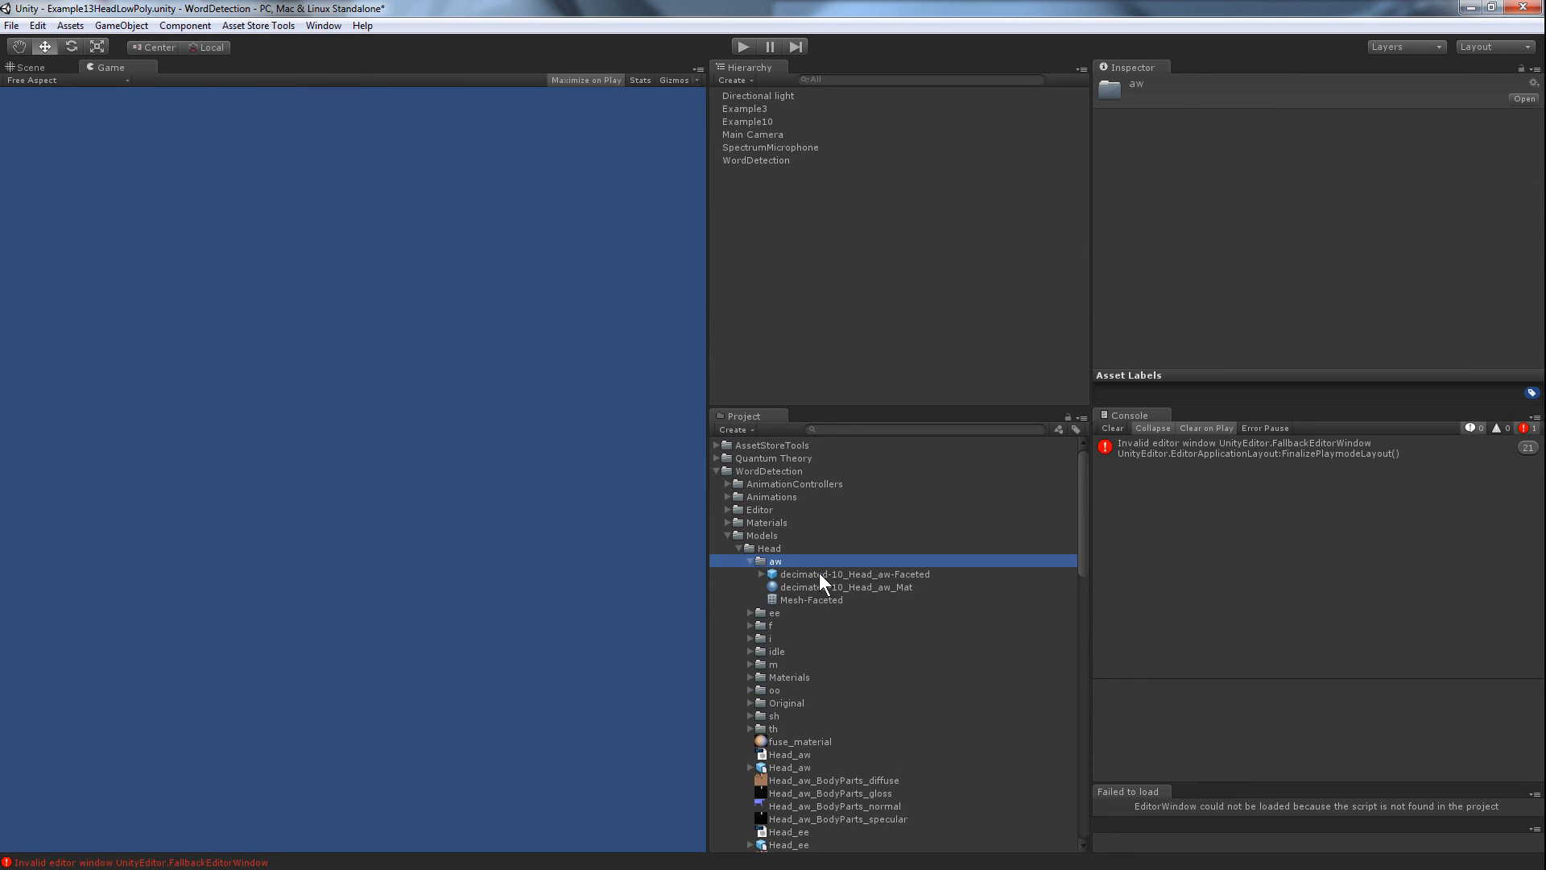
left_click(809, 574)
left_click_drag(804, 572, 813, 312)
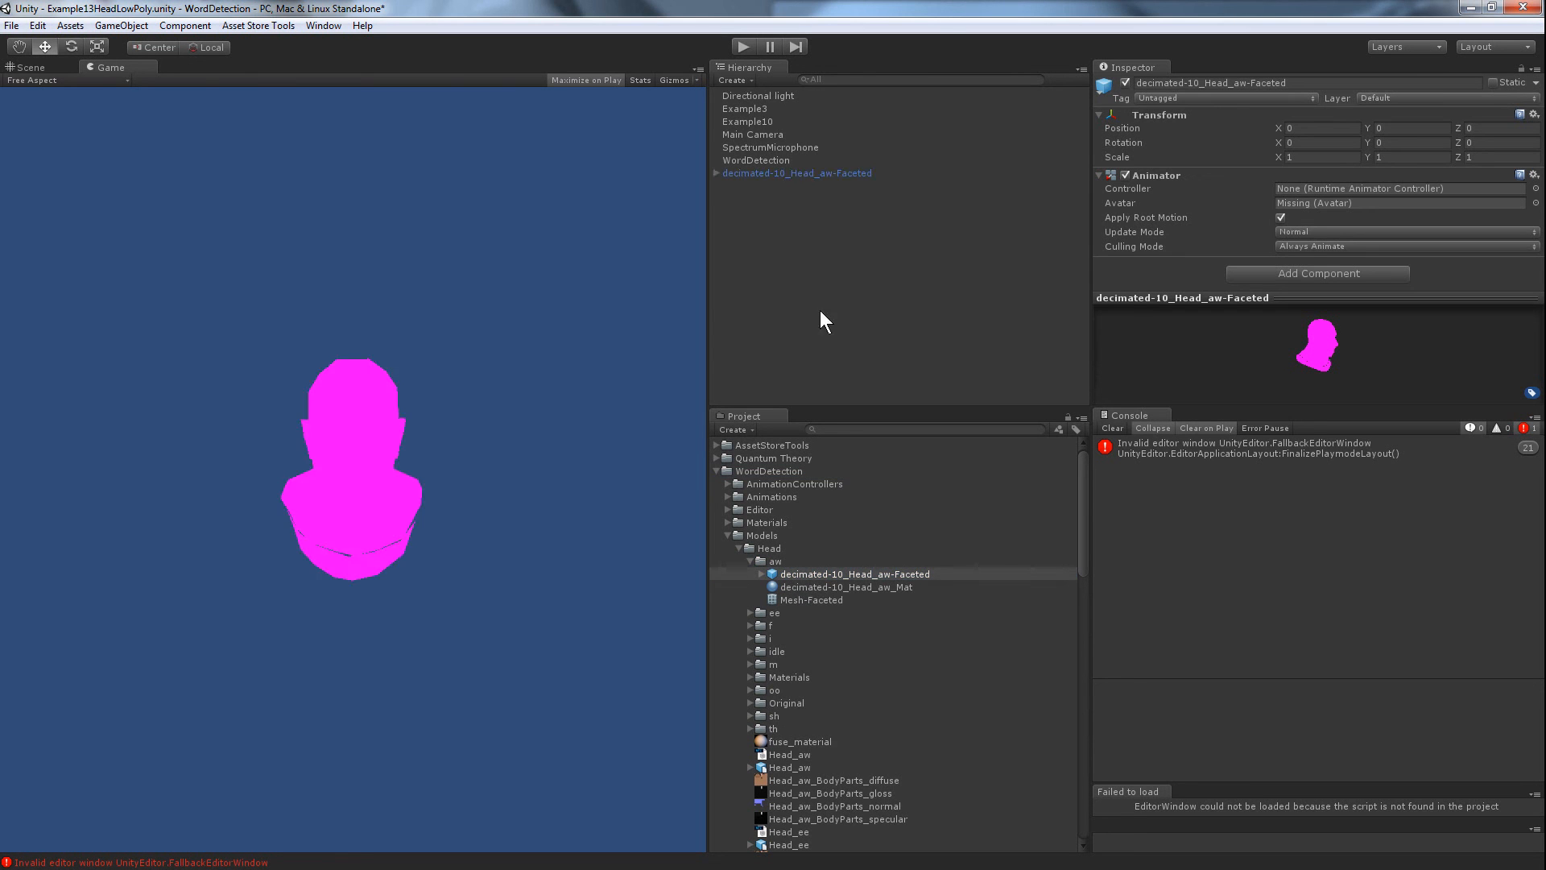
left_click(819, 172)
key("Right")
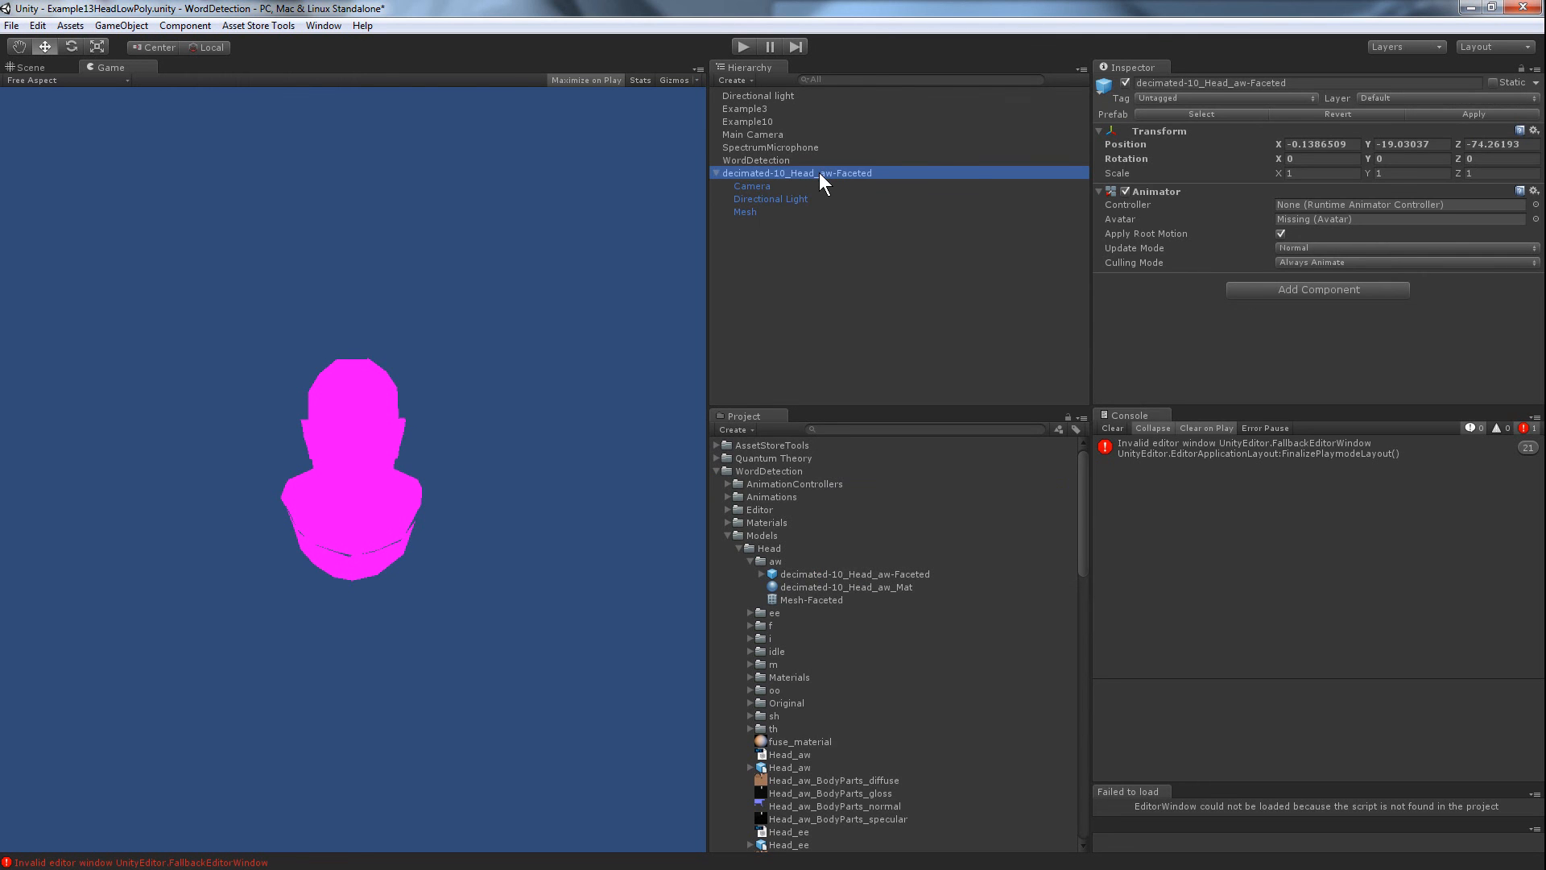
key("Down")
key("Down")
key("Down")
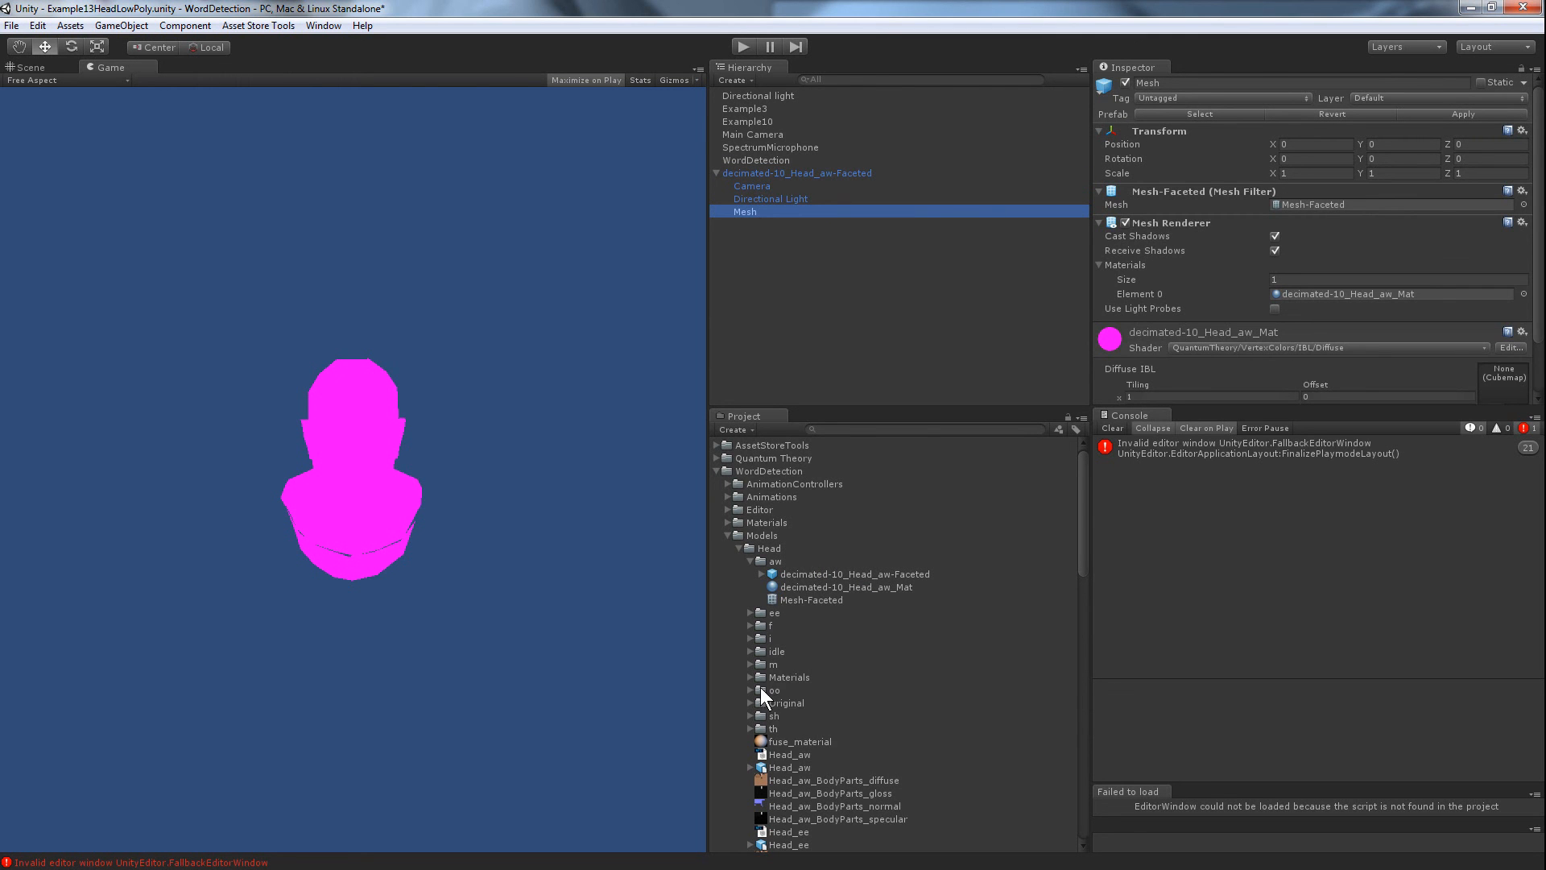
Step: Test the BodyParts material from Head/Materials on the scene head's Mesh Renderer, and delete that test head from the scene
left_click(778, 676)
key("Right")
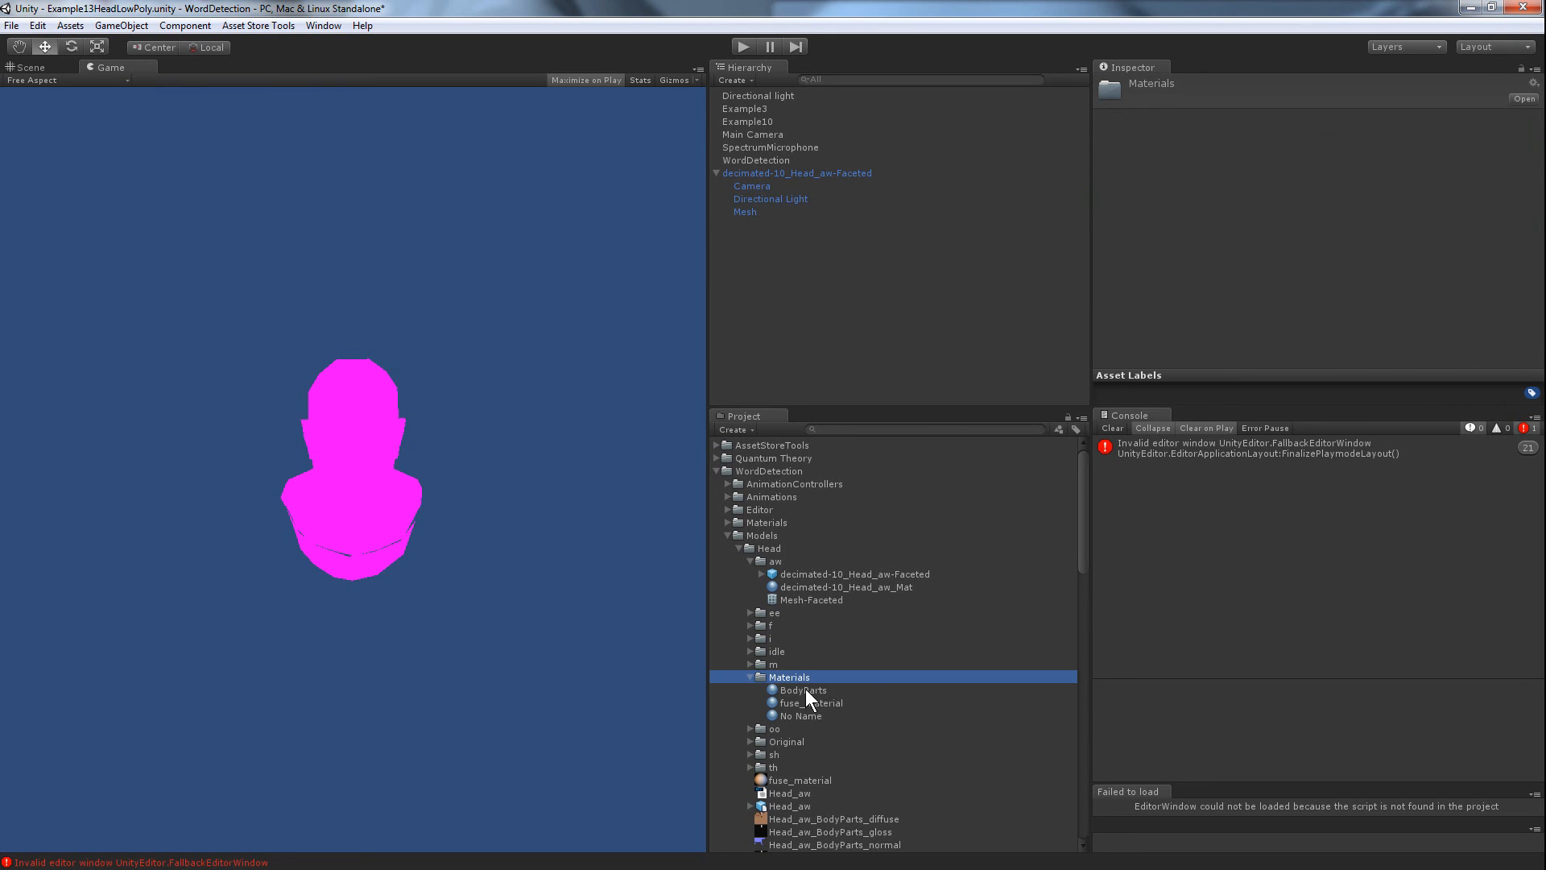
left_click(756, 213)
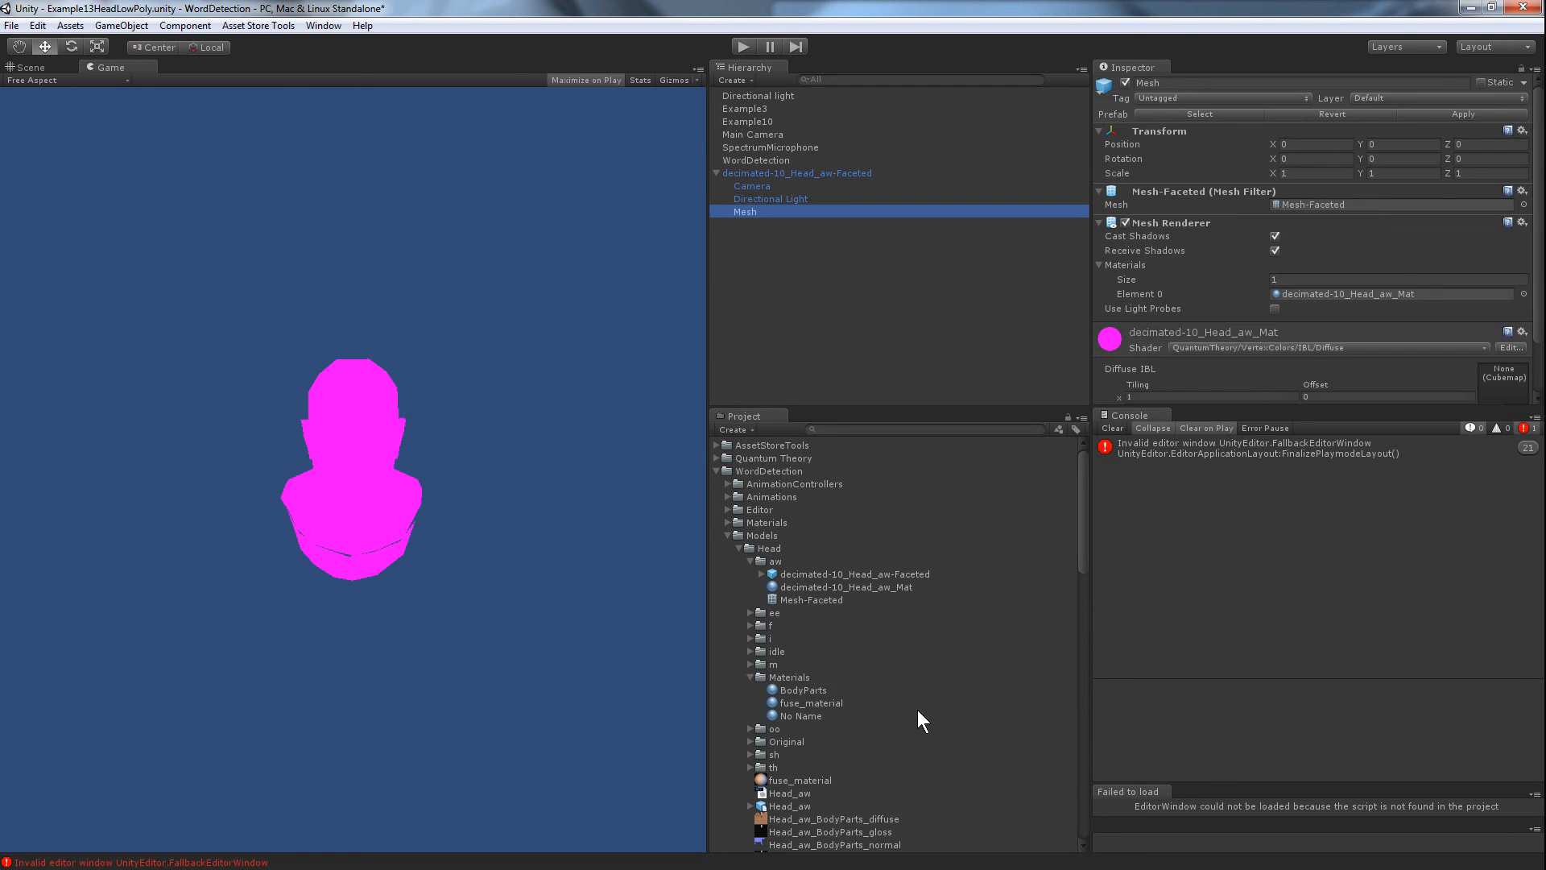
left_click_drag(815, 688, 1364, 299)
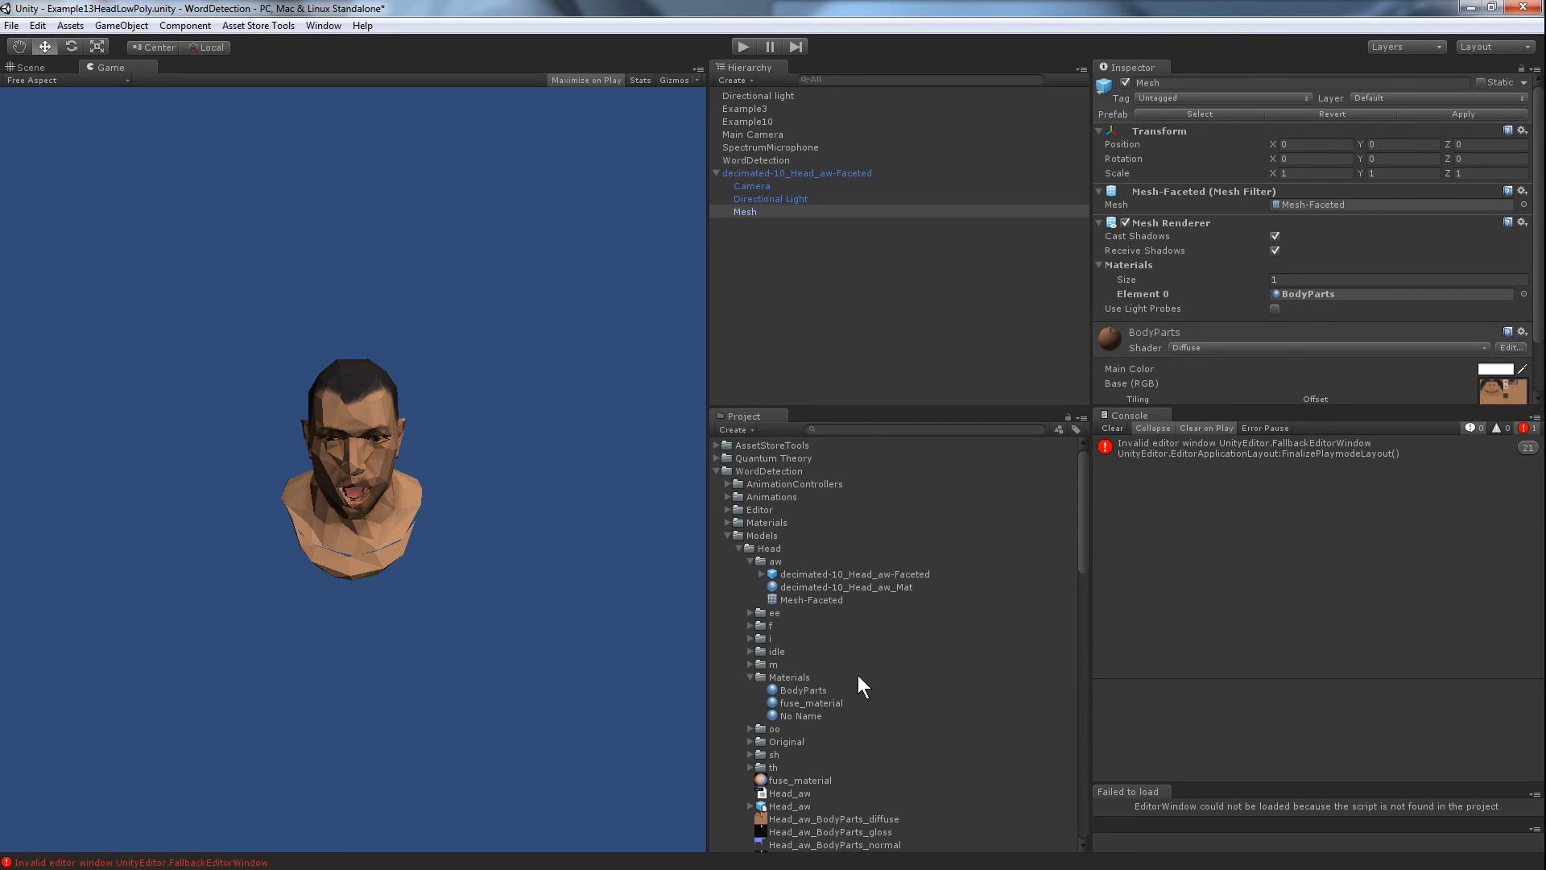
left_click(736, 174)
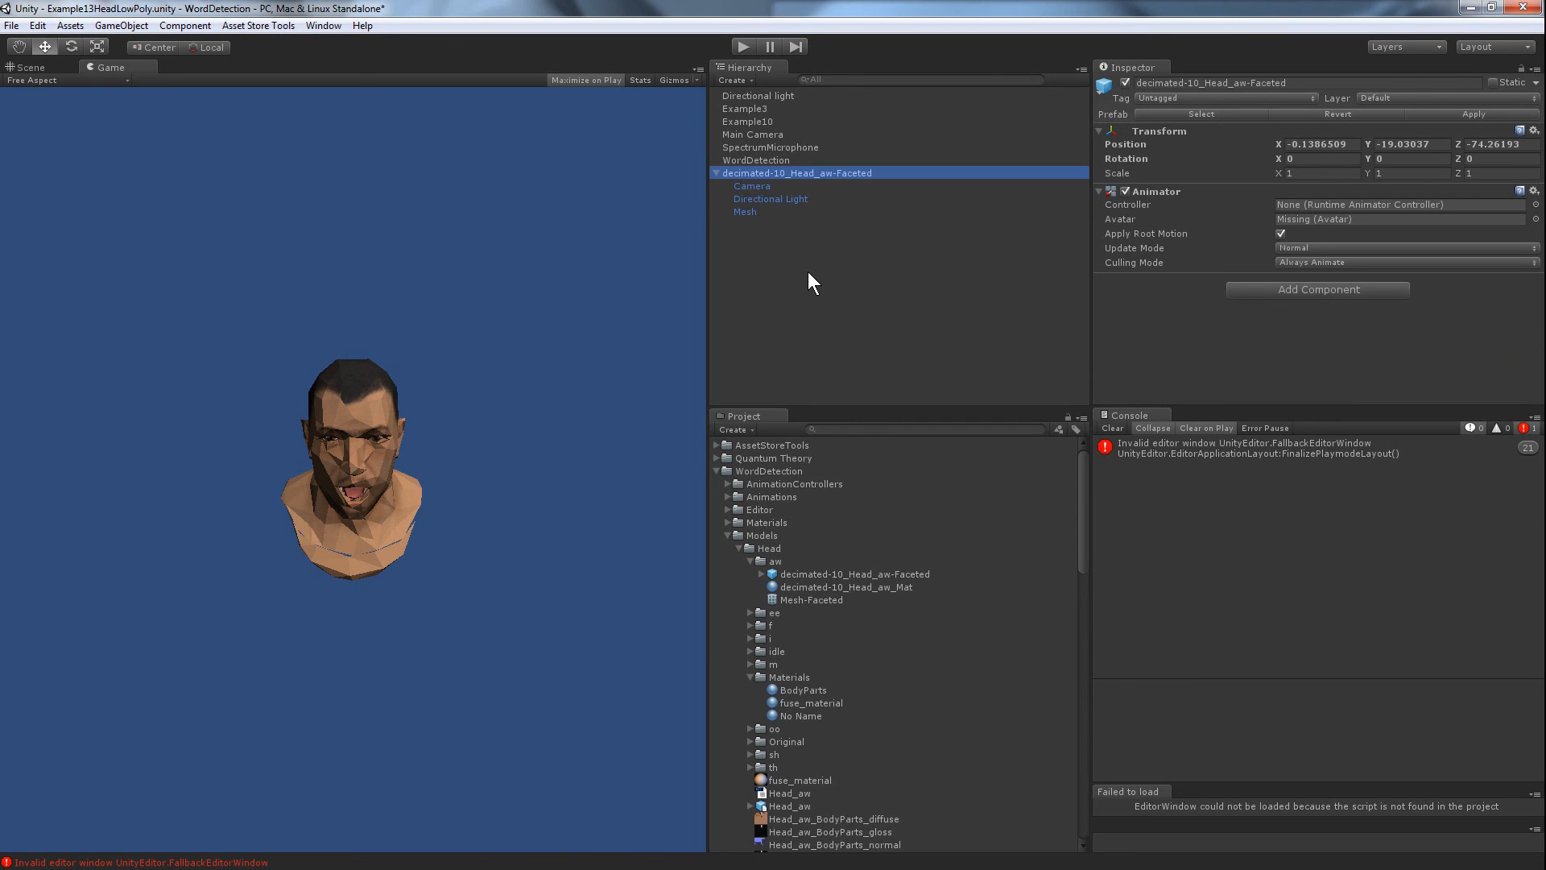
key("Delete")
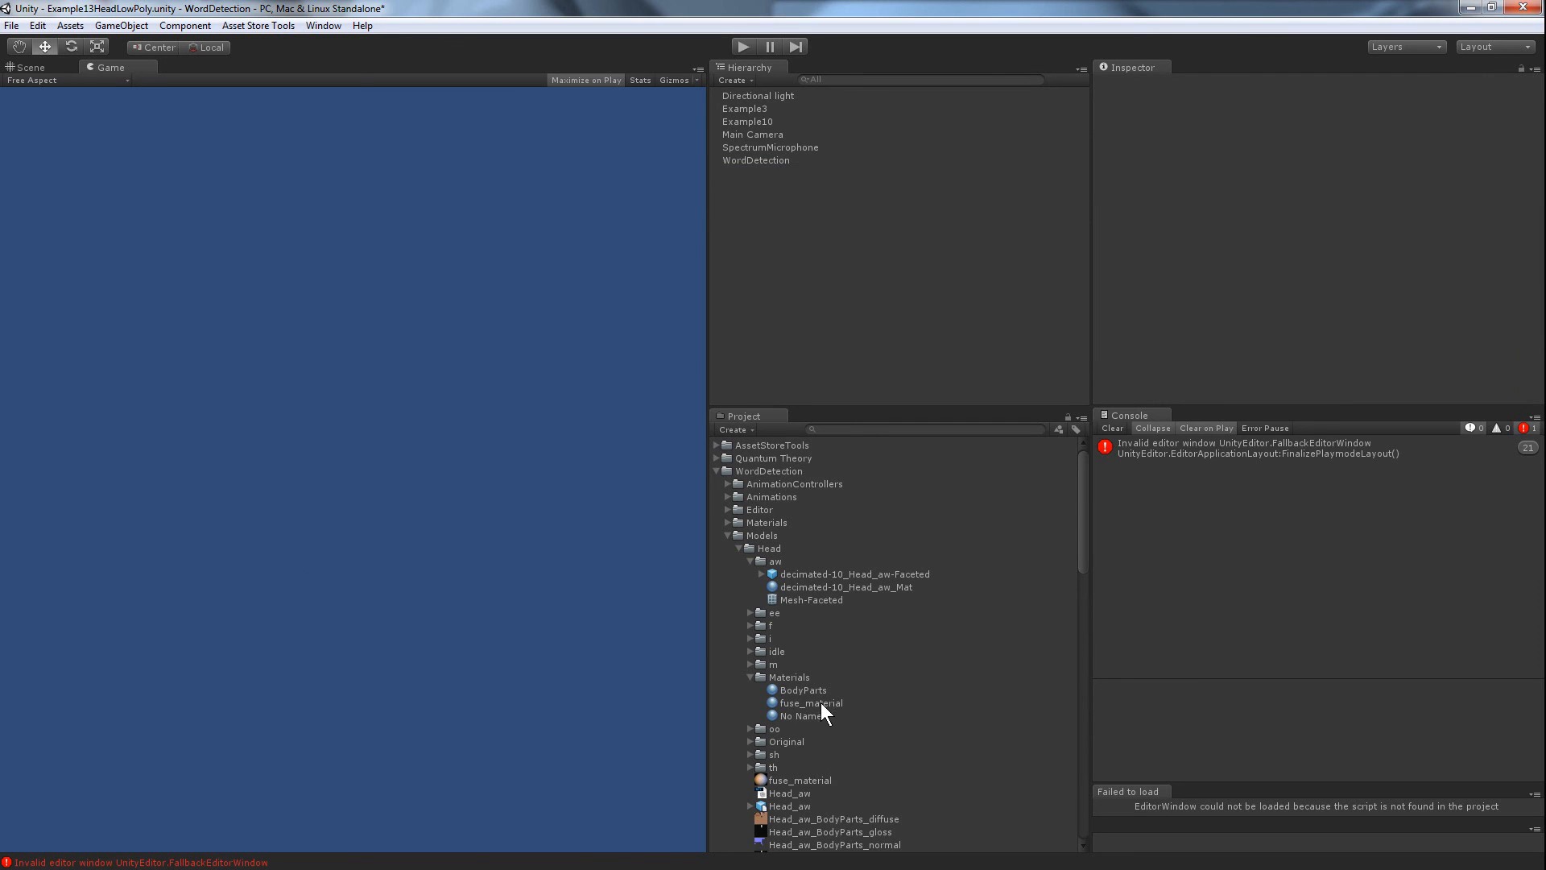
Step: Expand the ee, f, i, idle and m folders in WordDetection/Models/Head
double_click(779, 614)
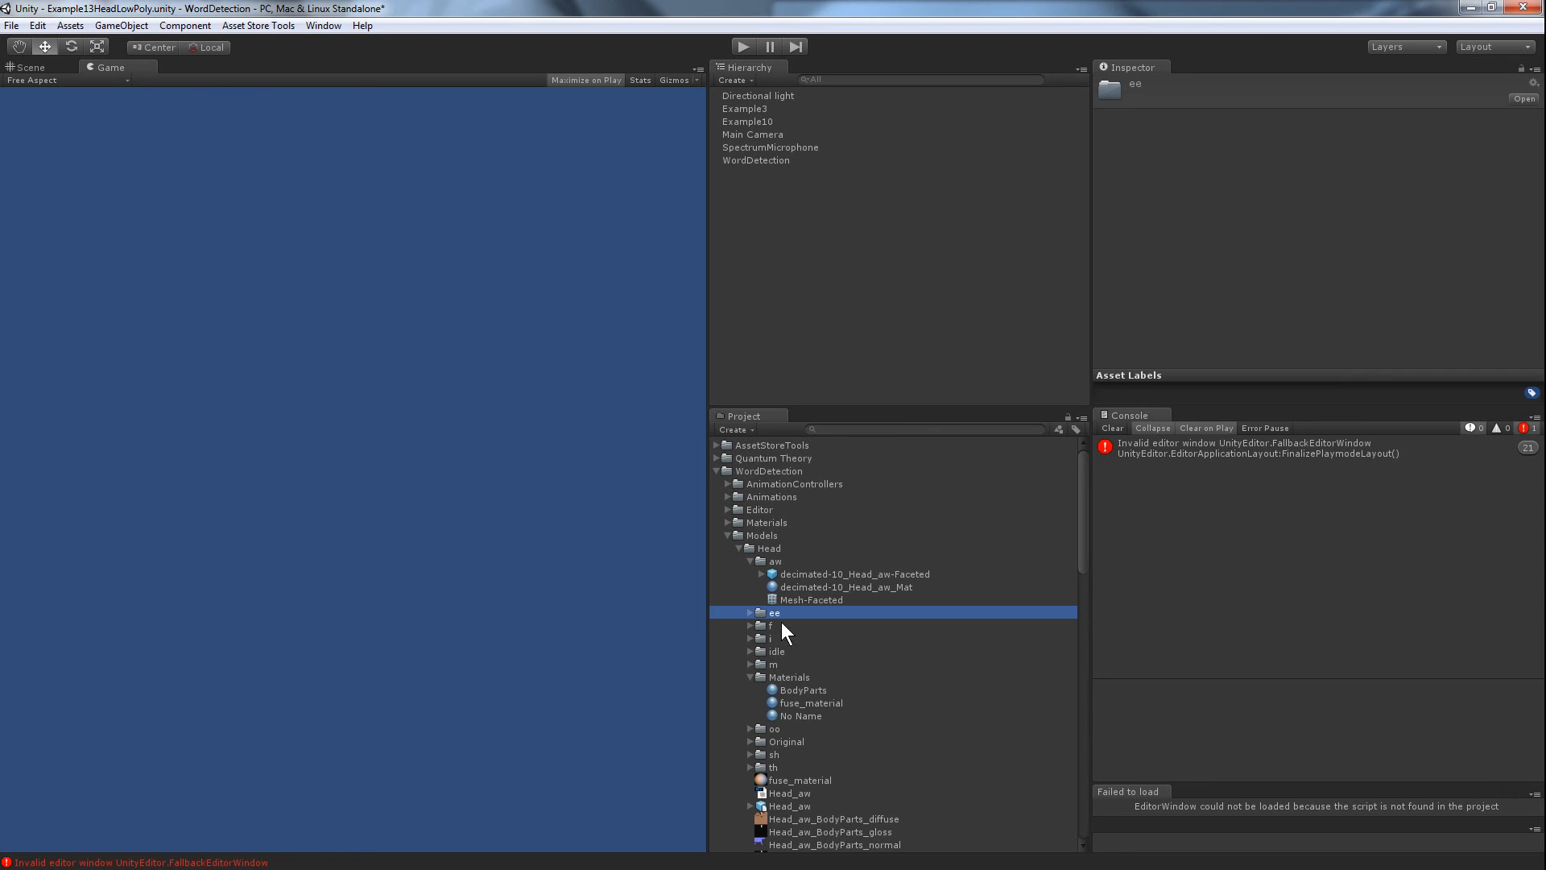
double_click(773, 667)
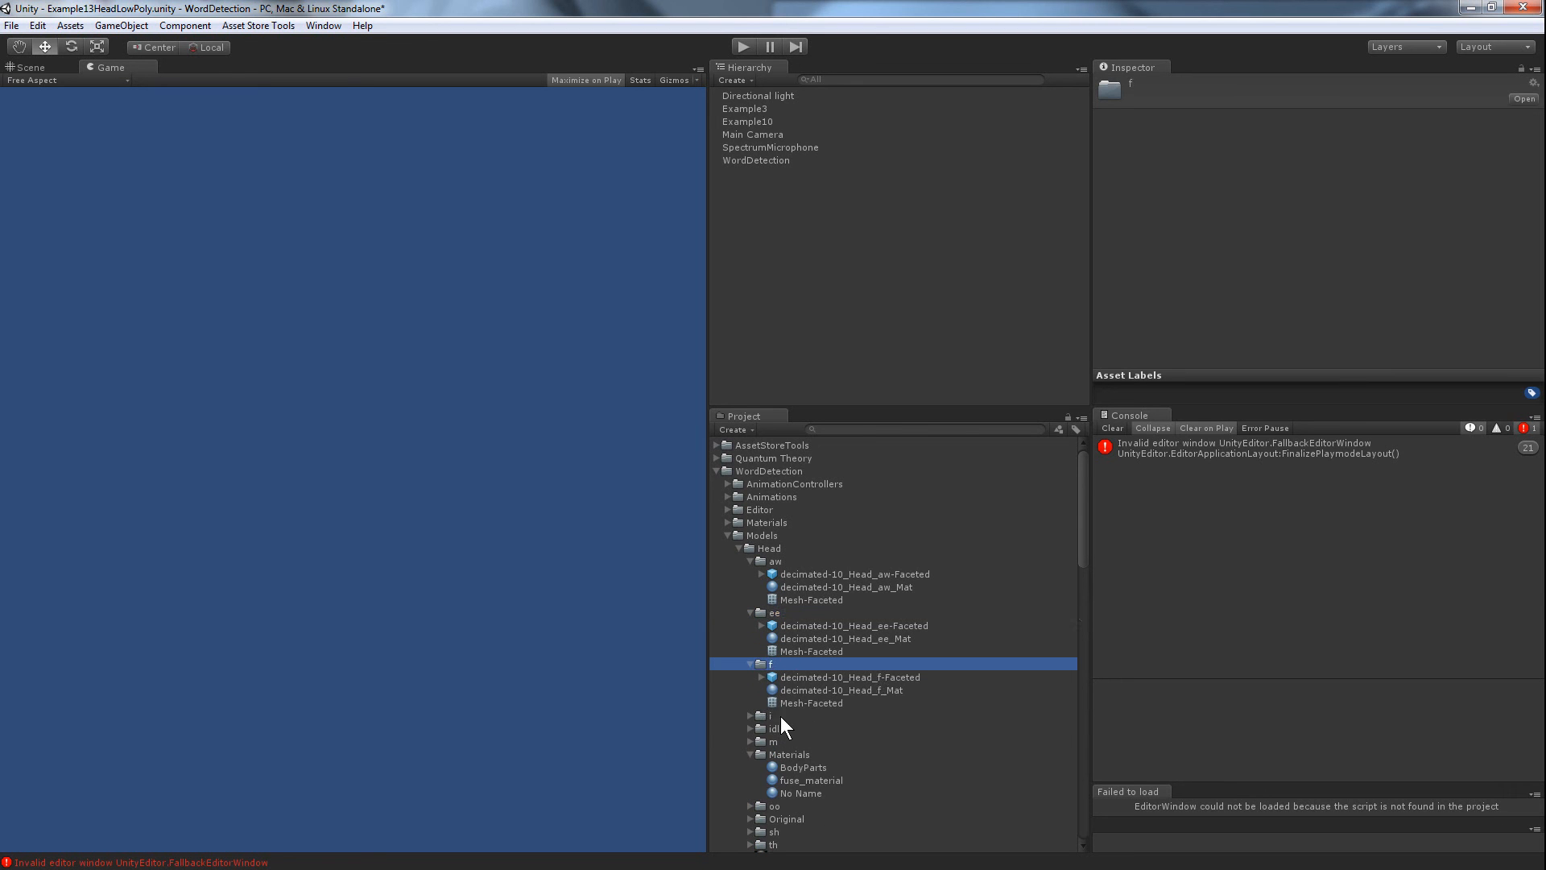
left_click(770, 726)
key("Right")
key("Up")
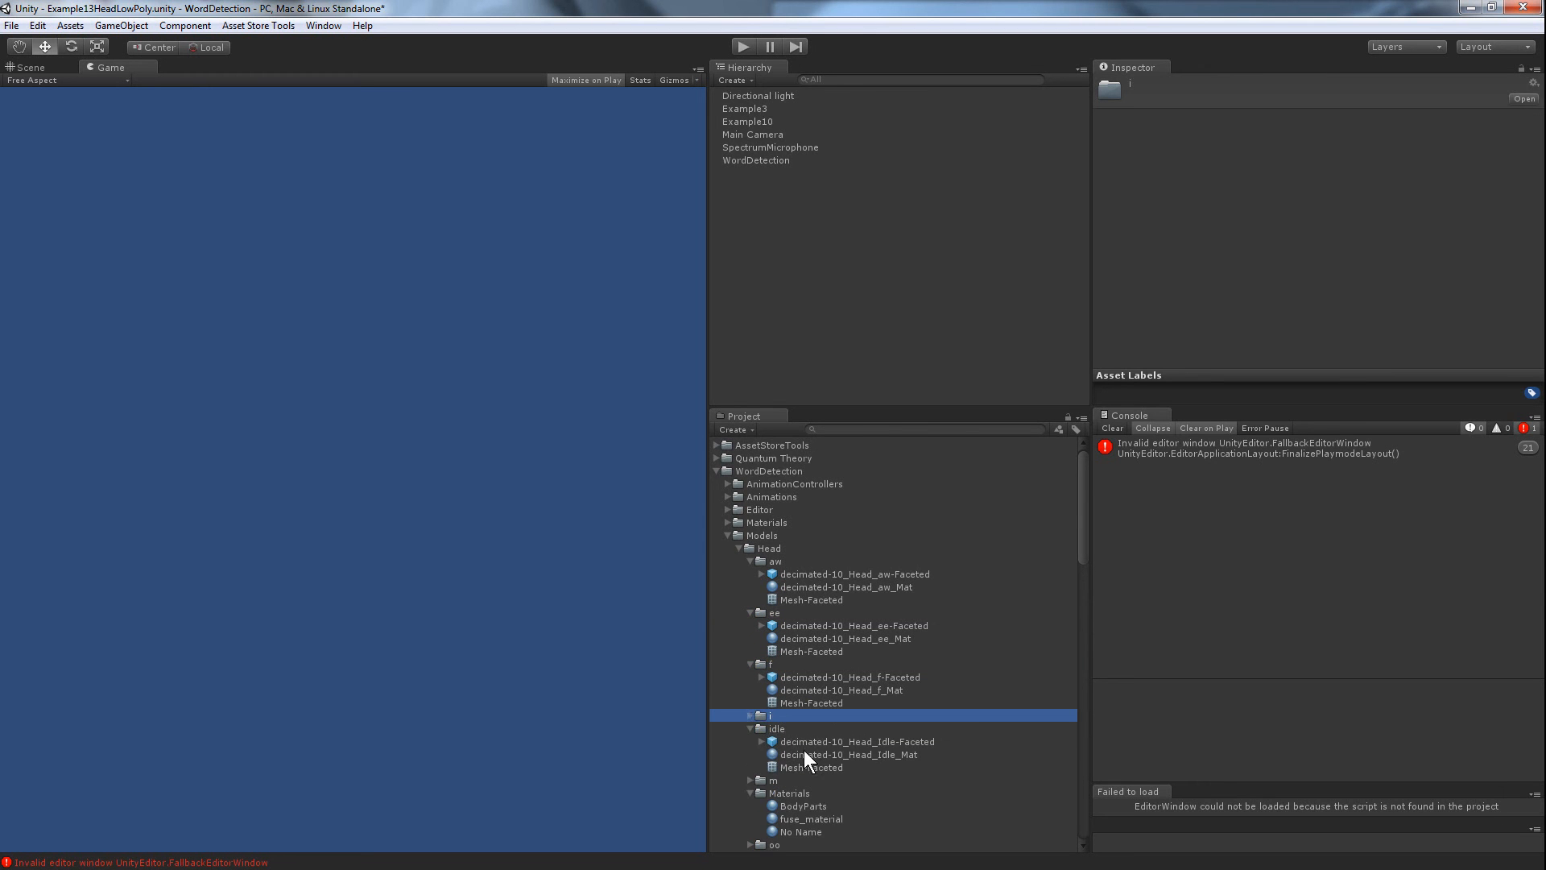
key("Right")
double_click(774, 674)
Step: Expand the oo, sh and th folders in WordDetection/Models/Head, leaving Original collapsed
scroll(786, 690, "down", 3)
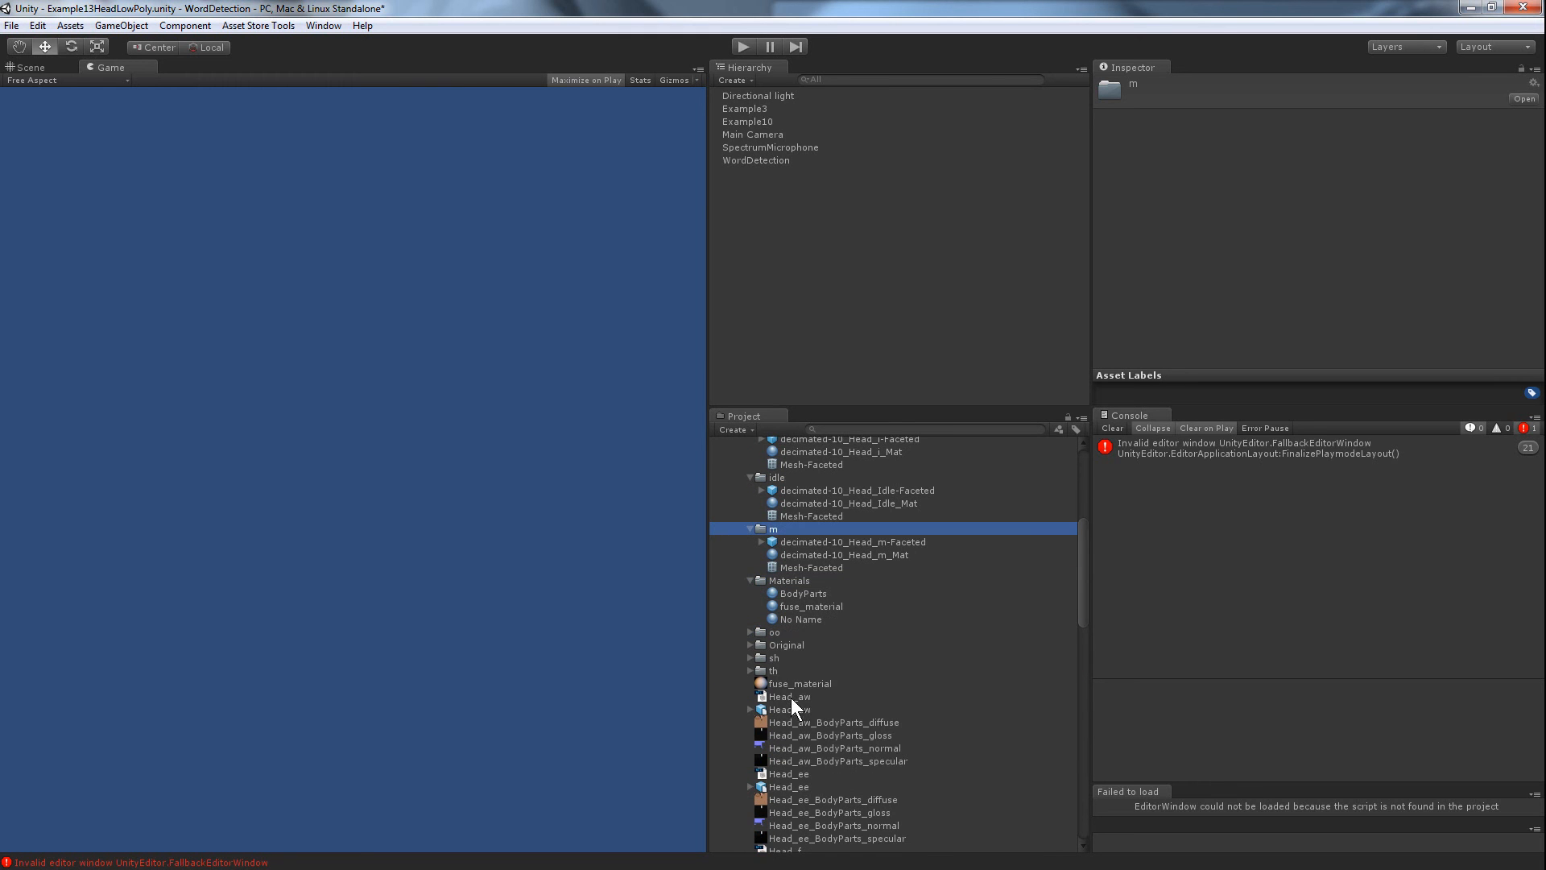
double_click(779, 644)
double_click(781, 644)
double_click(781, 631)
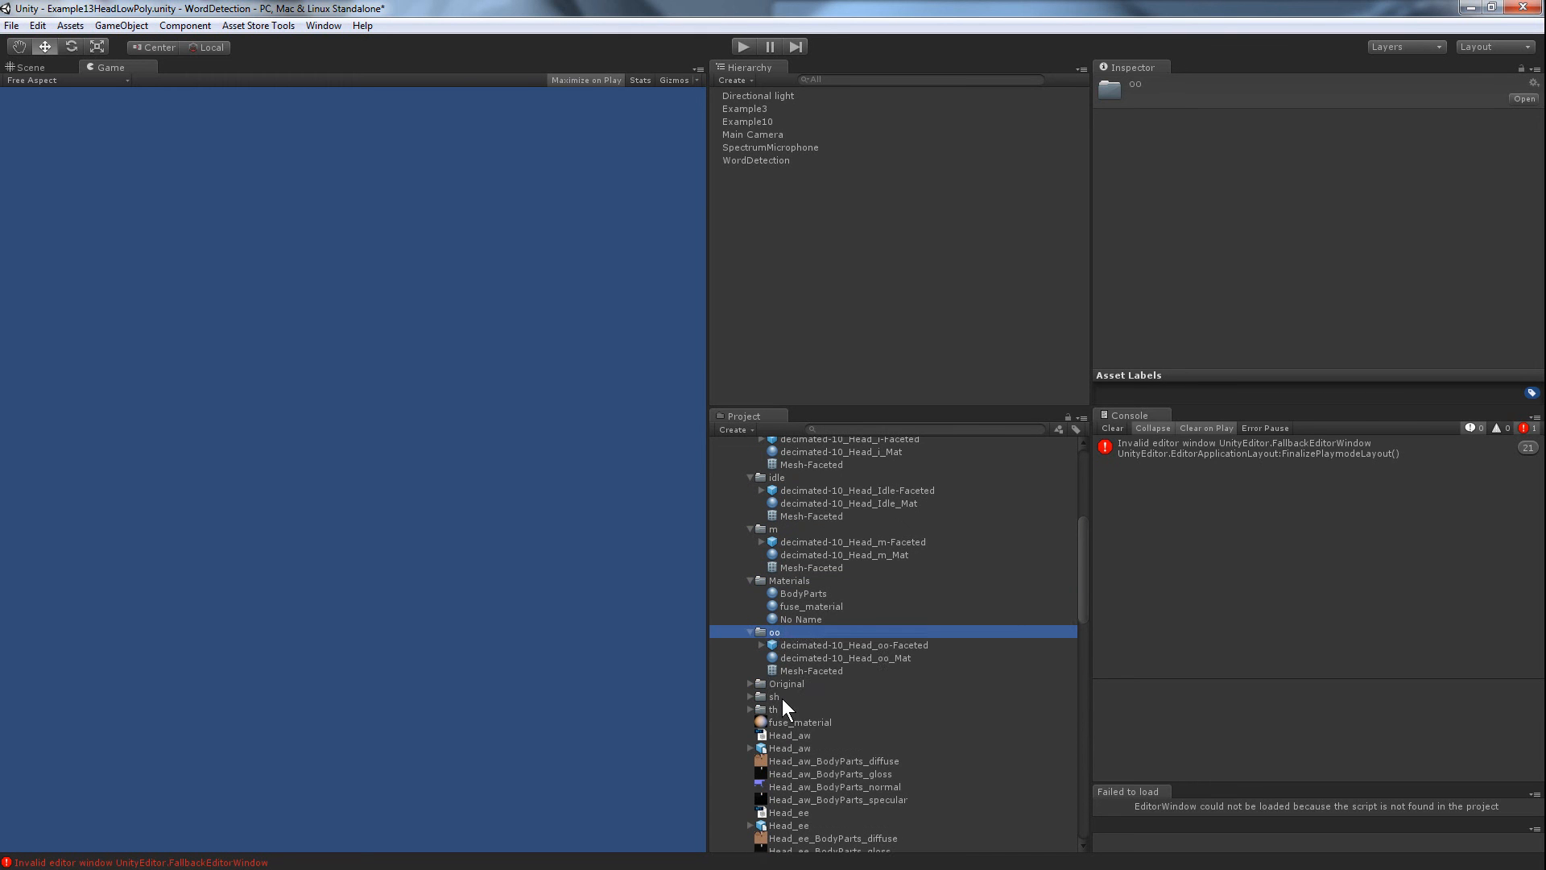
double_click(782, 698)
double_click(777, 751)
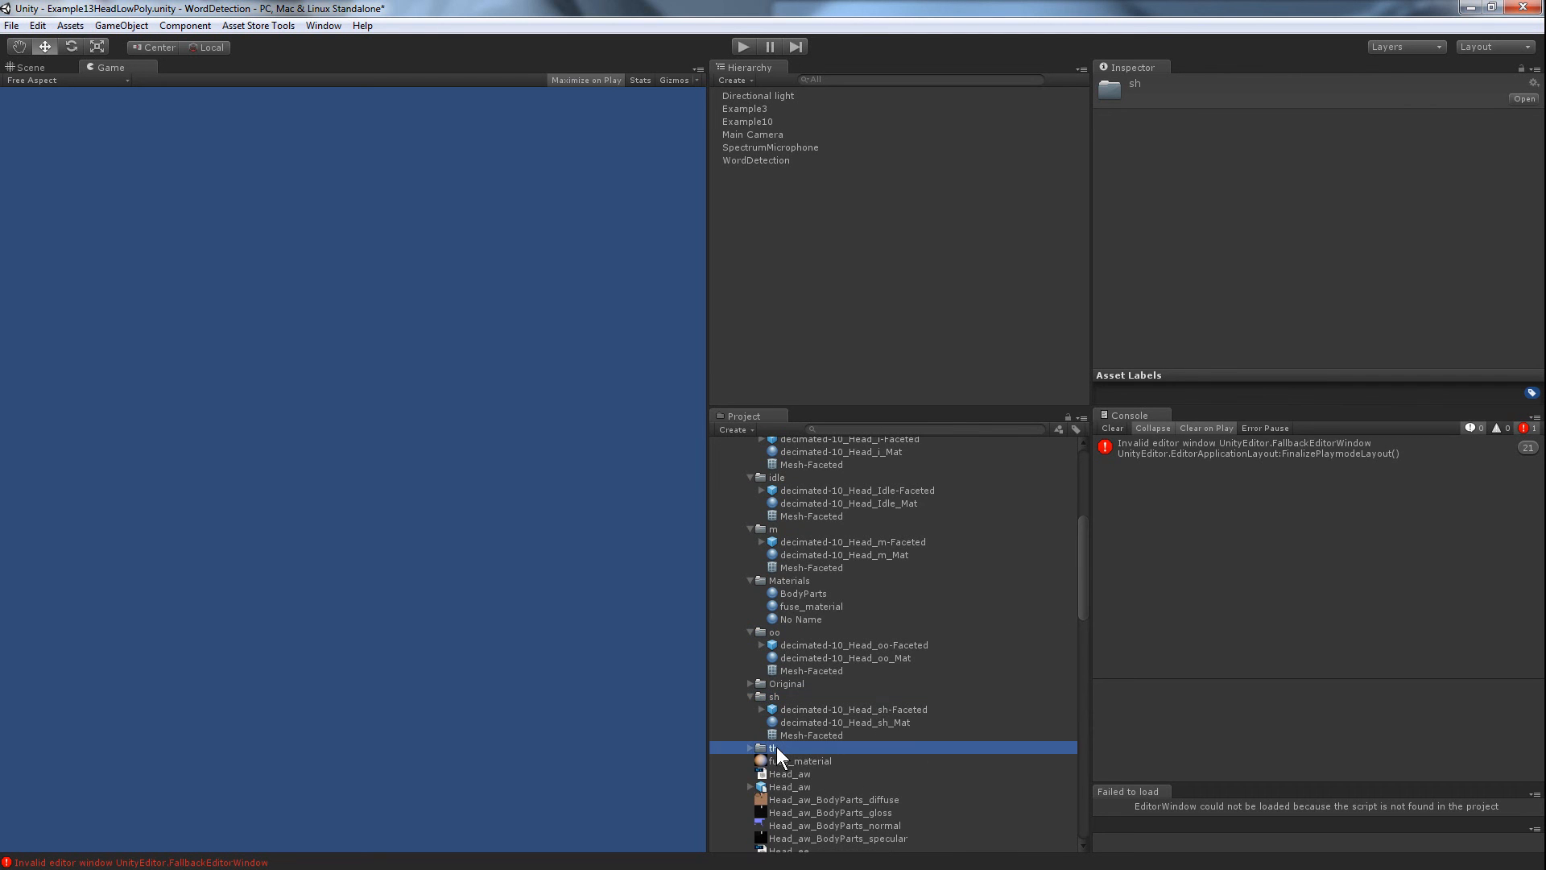
scroll(789, 759, "down", 1)
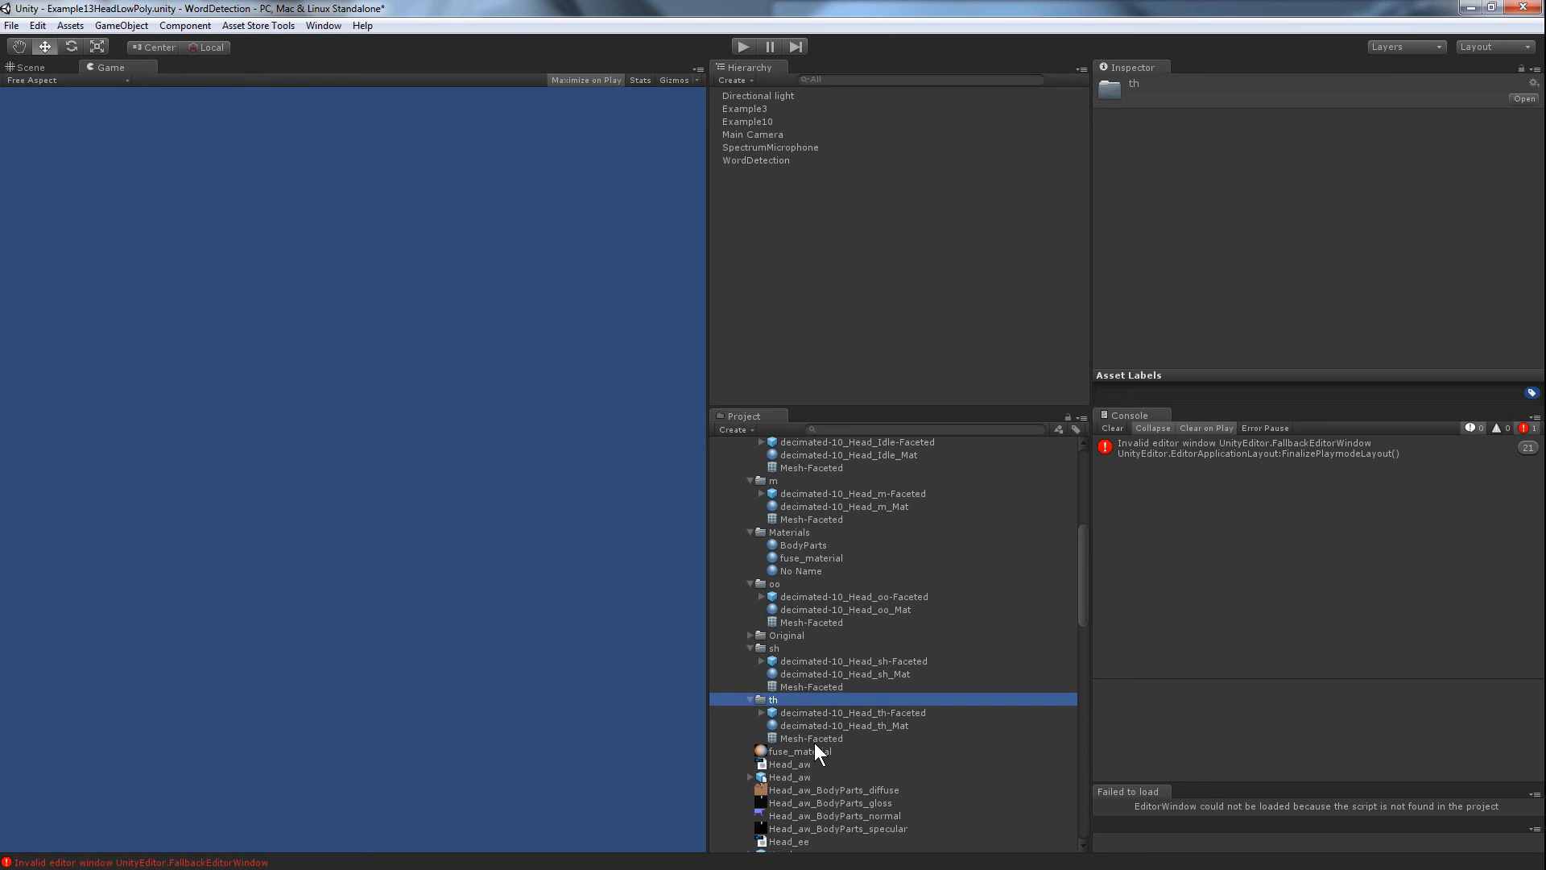
Step: Expand the faceted head prefabs for th, sh, oo, m and idle to reach their Mesh children
left_click(802, 712)
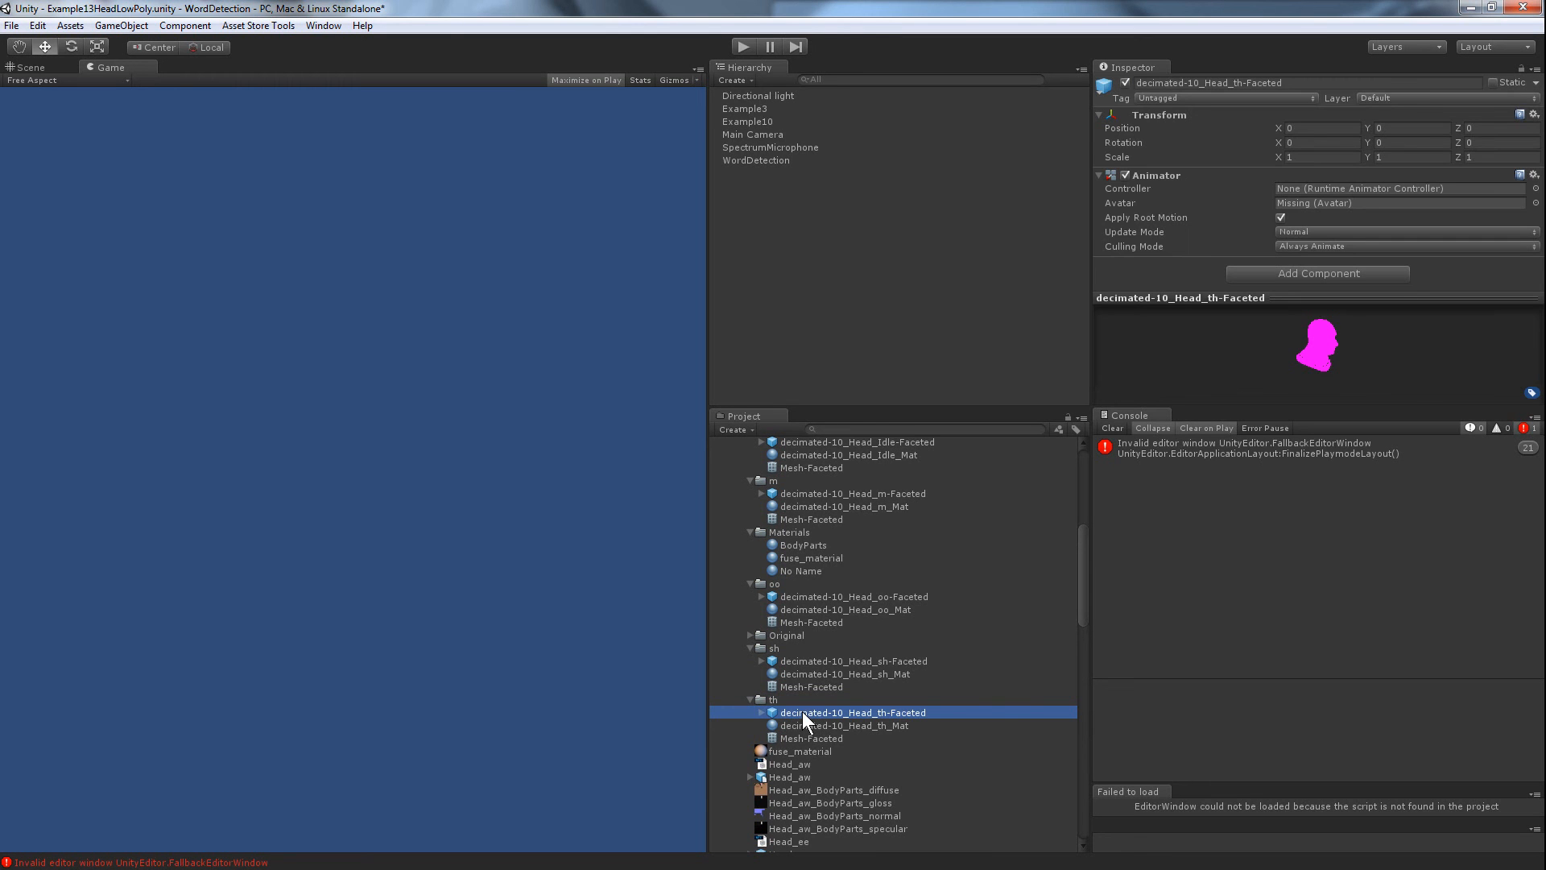
key("Right")
left_click(794, 665)
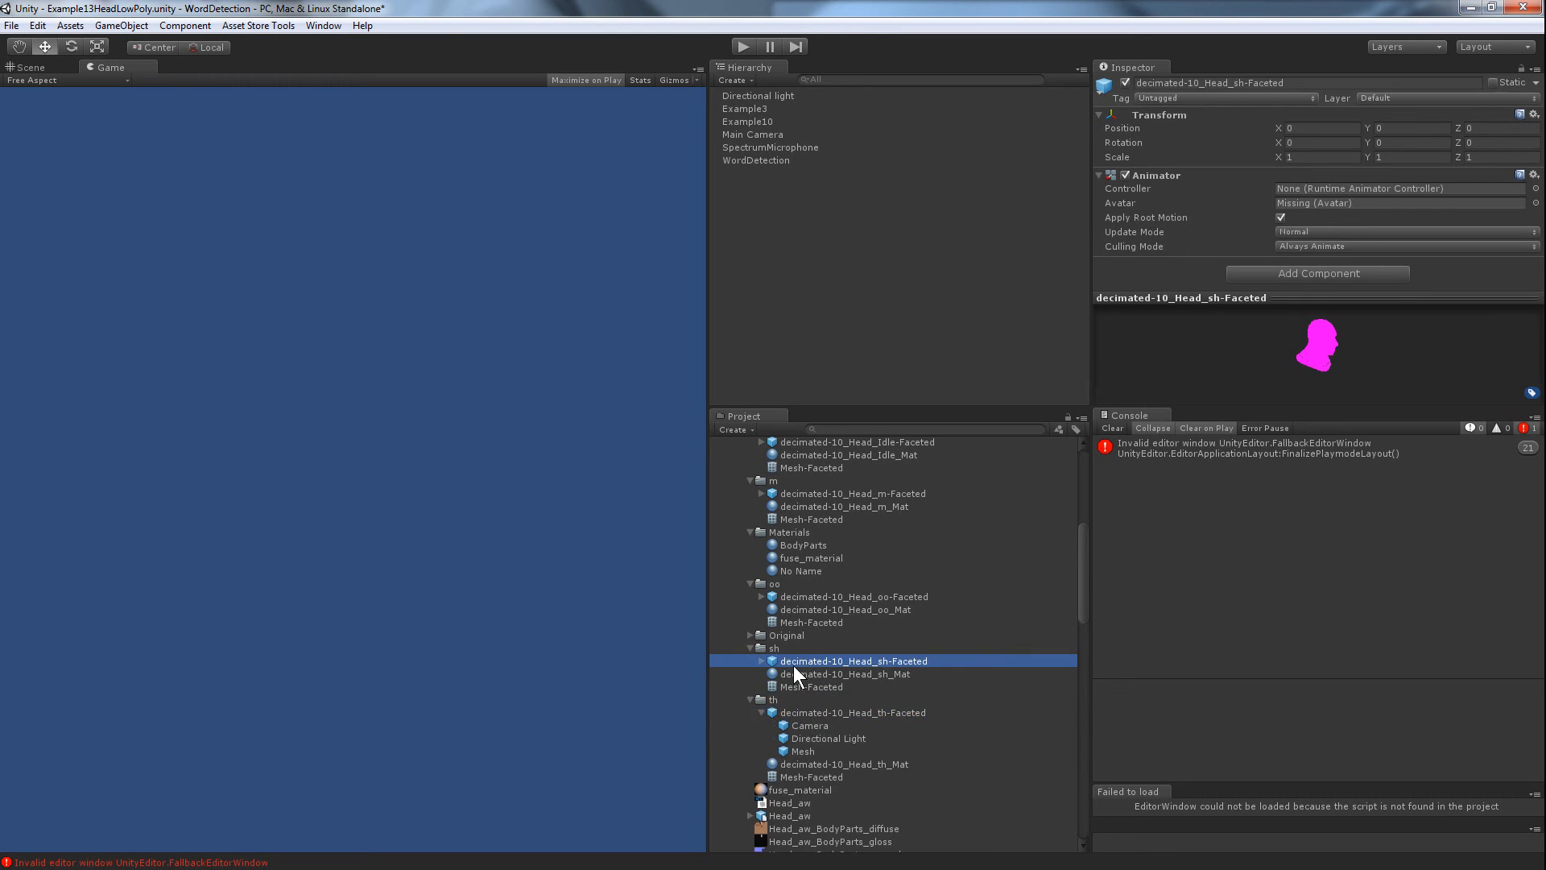
key("Right")
left_click(807, 597)
key("Right")
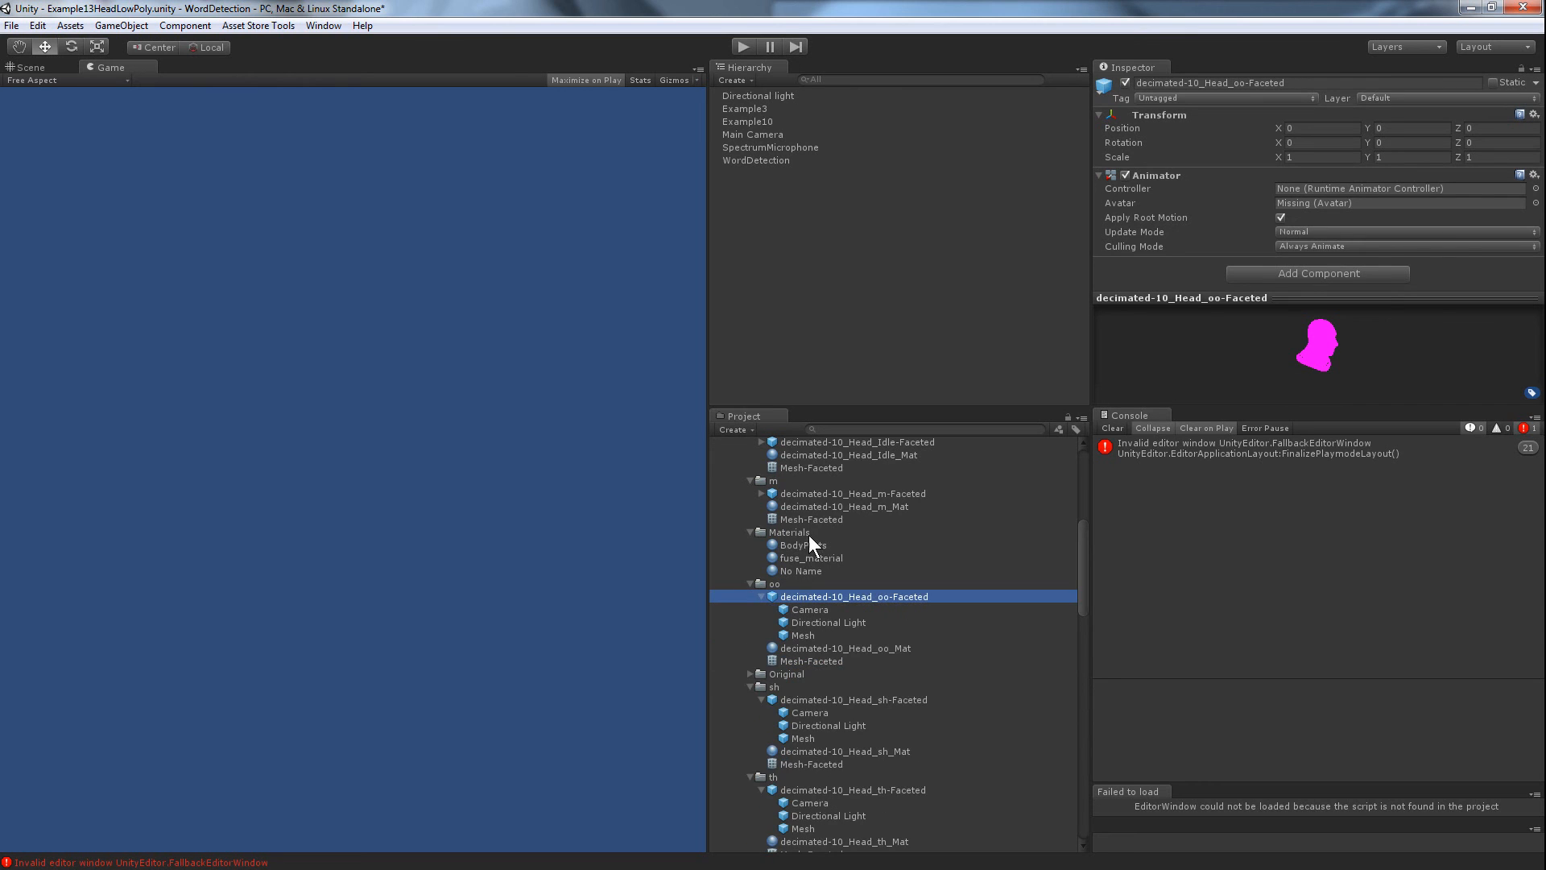
left_click(805, 494)
key("Right")
scroll(815, 559, "up", 3)
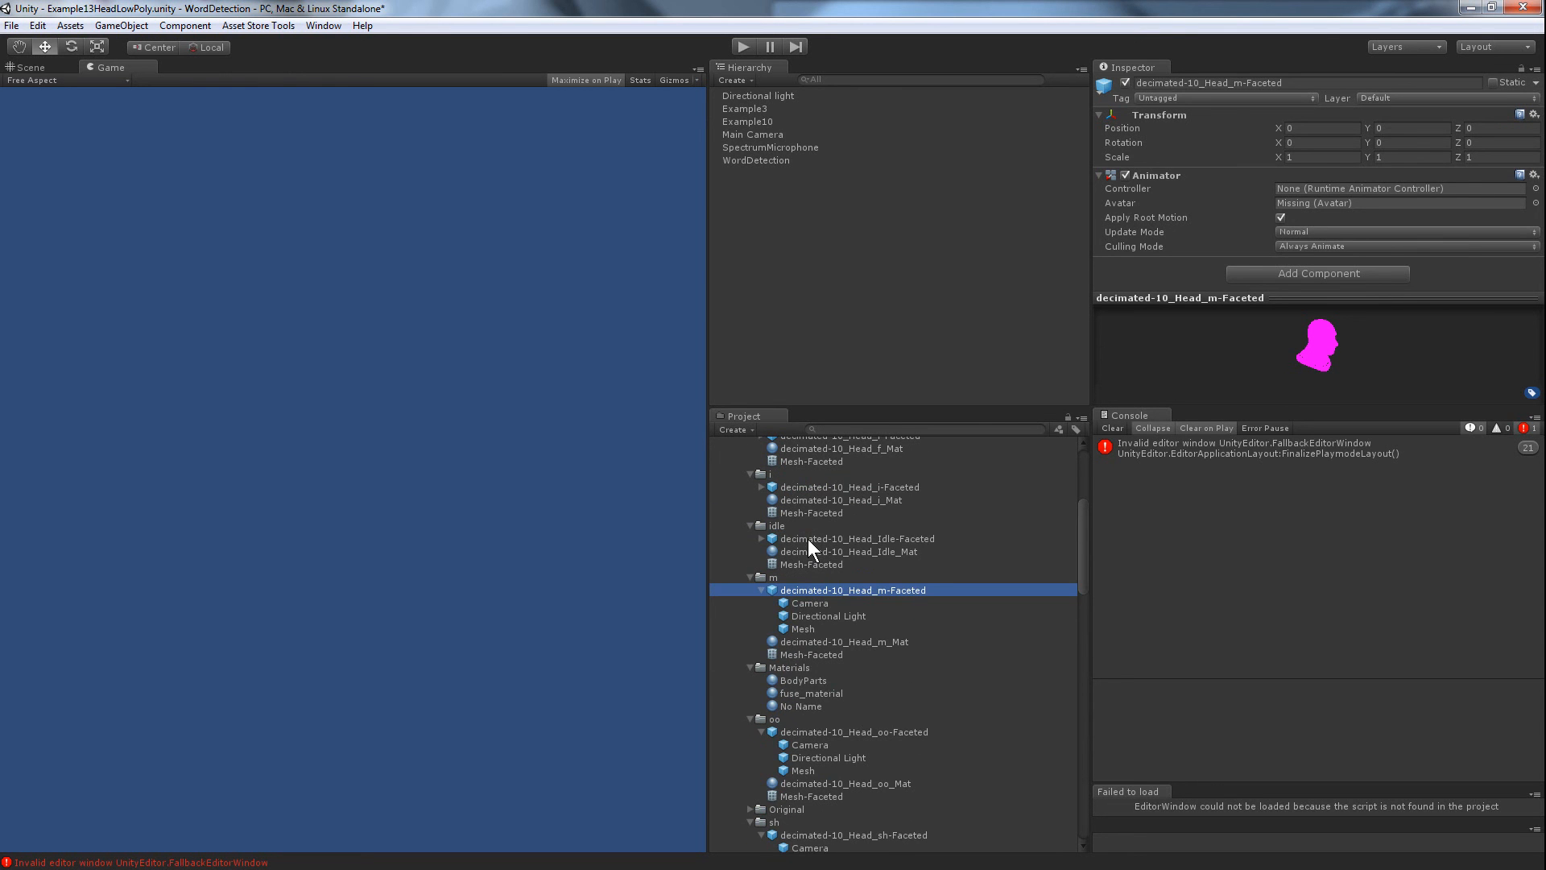
left_click(809, 539)
key("Right")
Step: Expand the faceted head prefabs for i, f, ee and aw to reach their Mesh children
left_click(800, 499)
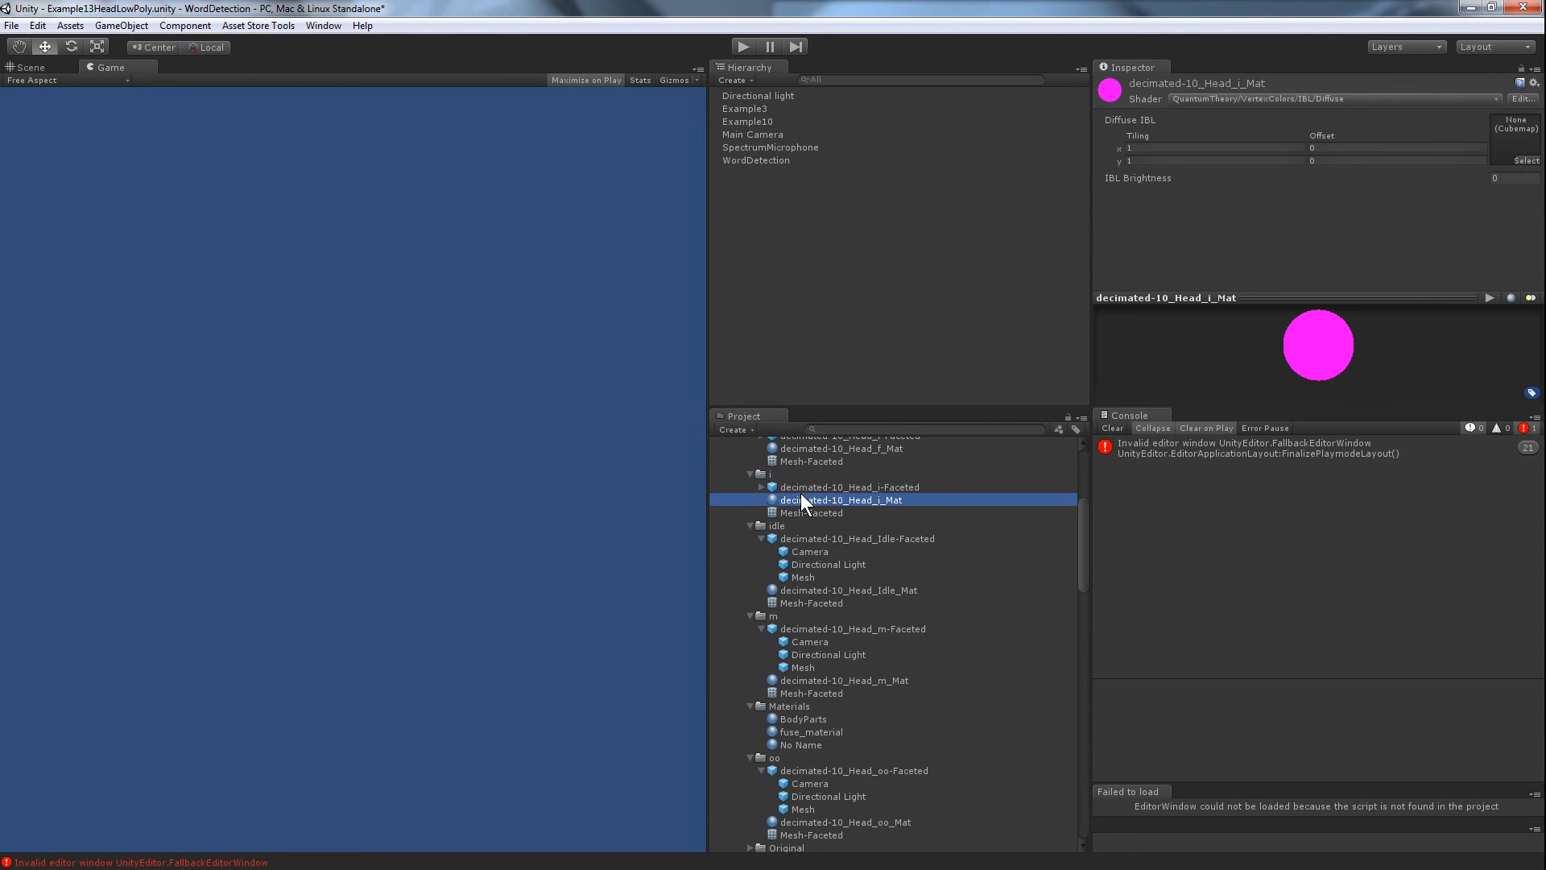
left_click(800, 491)
key("Right")
scroll(801, 493, "up", 3)
left_click(789, 533)
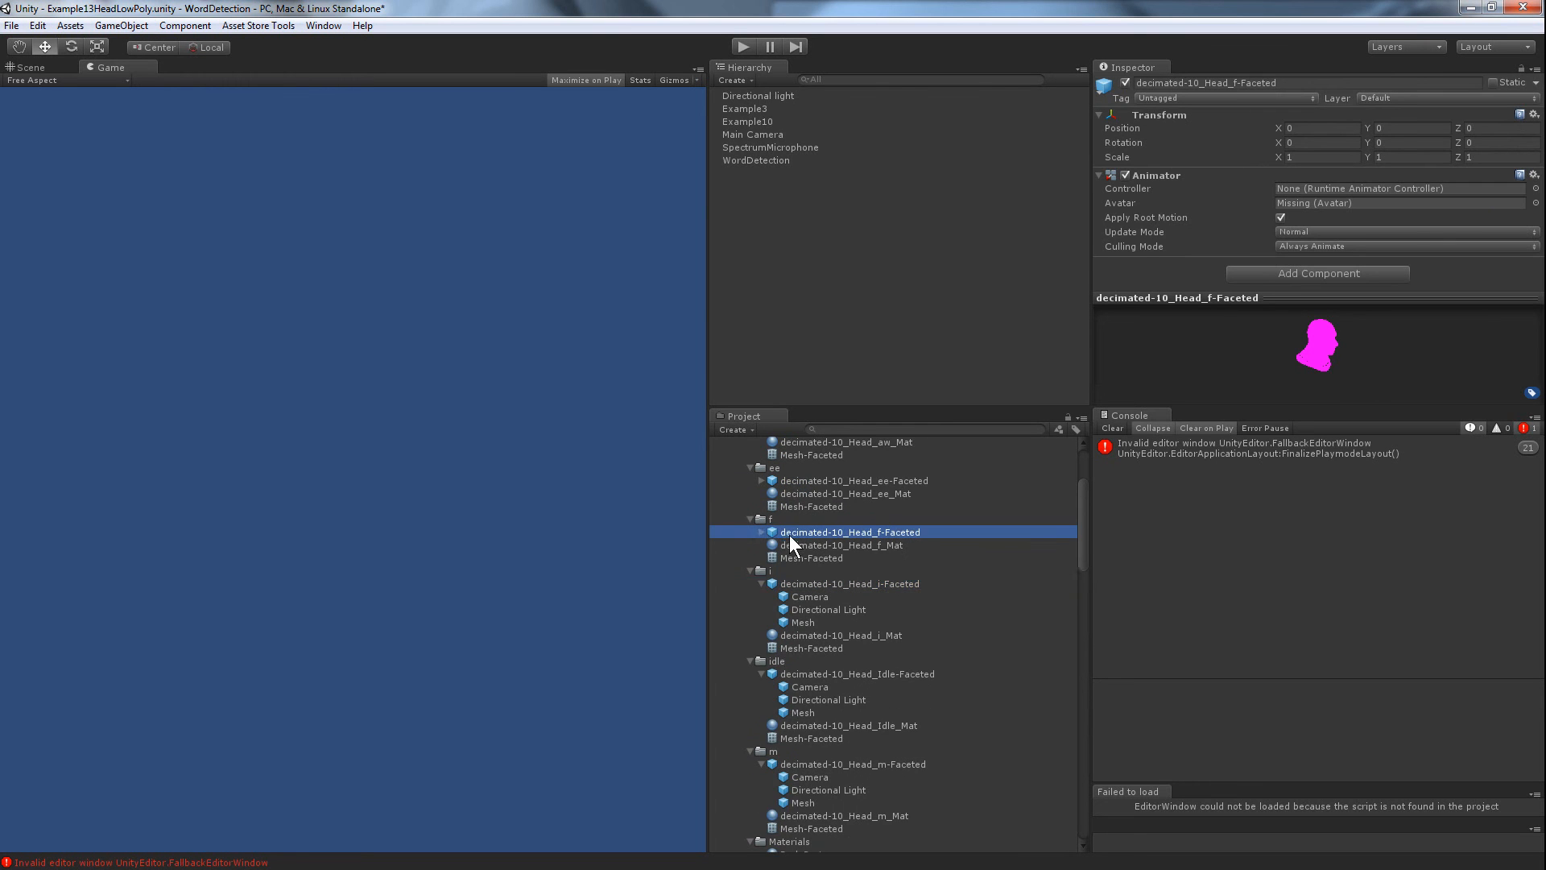
key("Right")
left_click(800, 482)
key("Right")
scroll(800, 482, "up", 3)
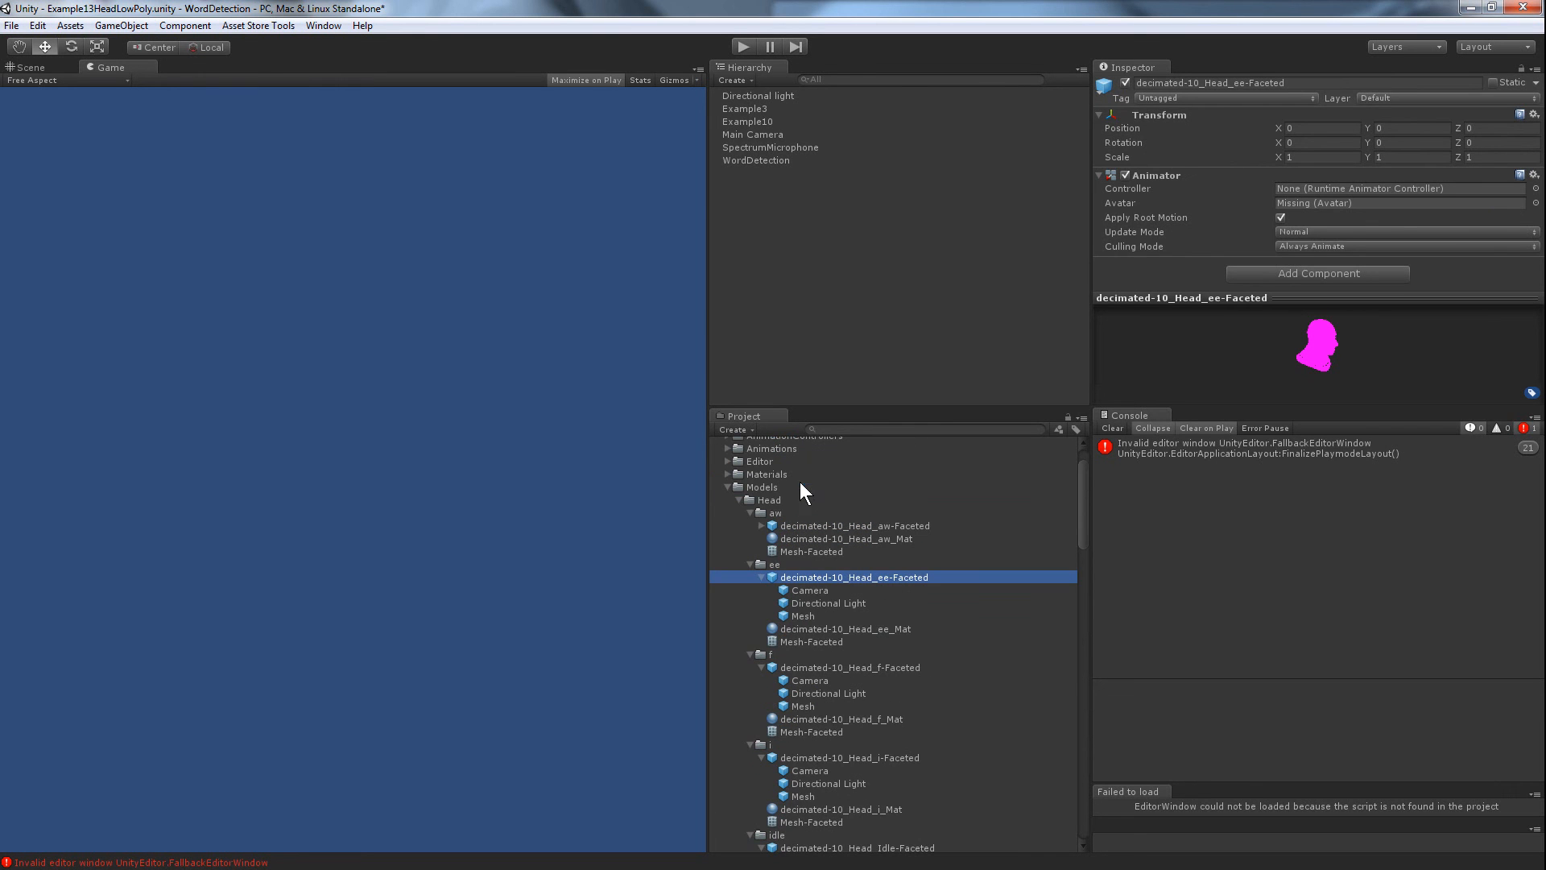
left_click(793, 528)
key("Right")
Step: Select the Mesh children of the aw, ee, f, i and idle faceted head prefabs together
left_click(806, 564)
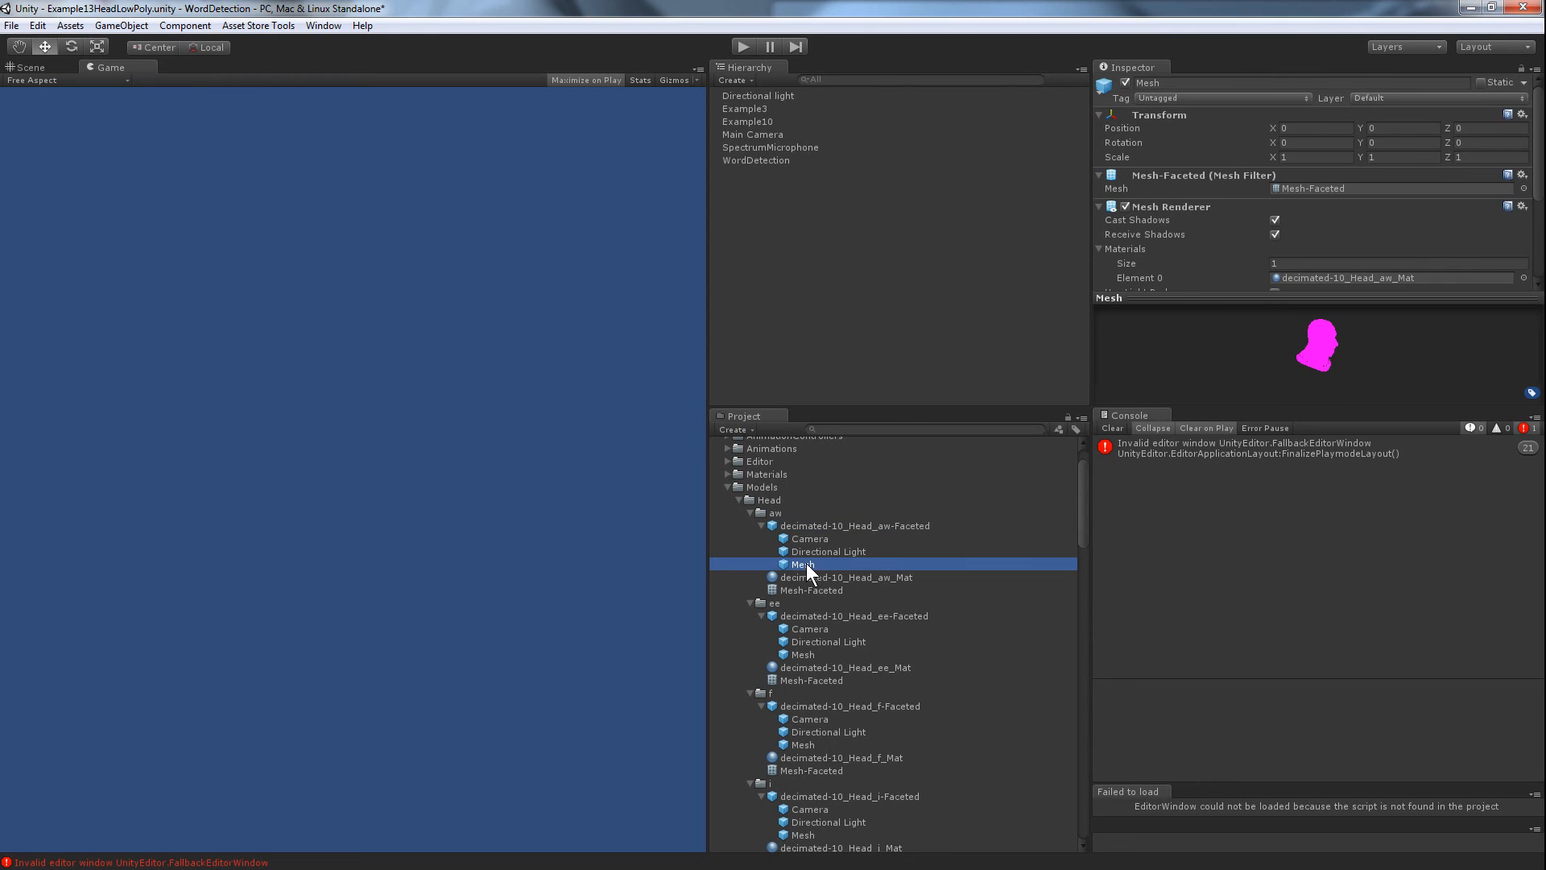
left_click(804, 656, "ctrl")
left_click(807, 744, "ctrl")
scroll(815, 749, "down", 2)
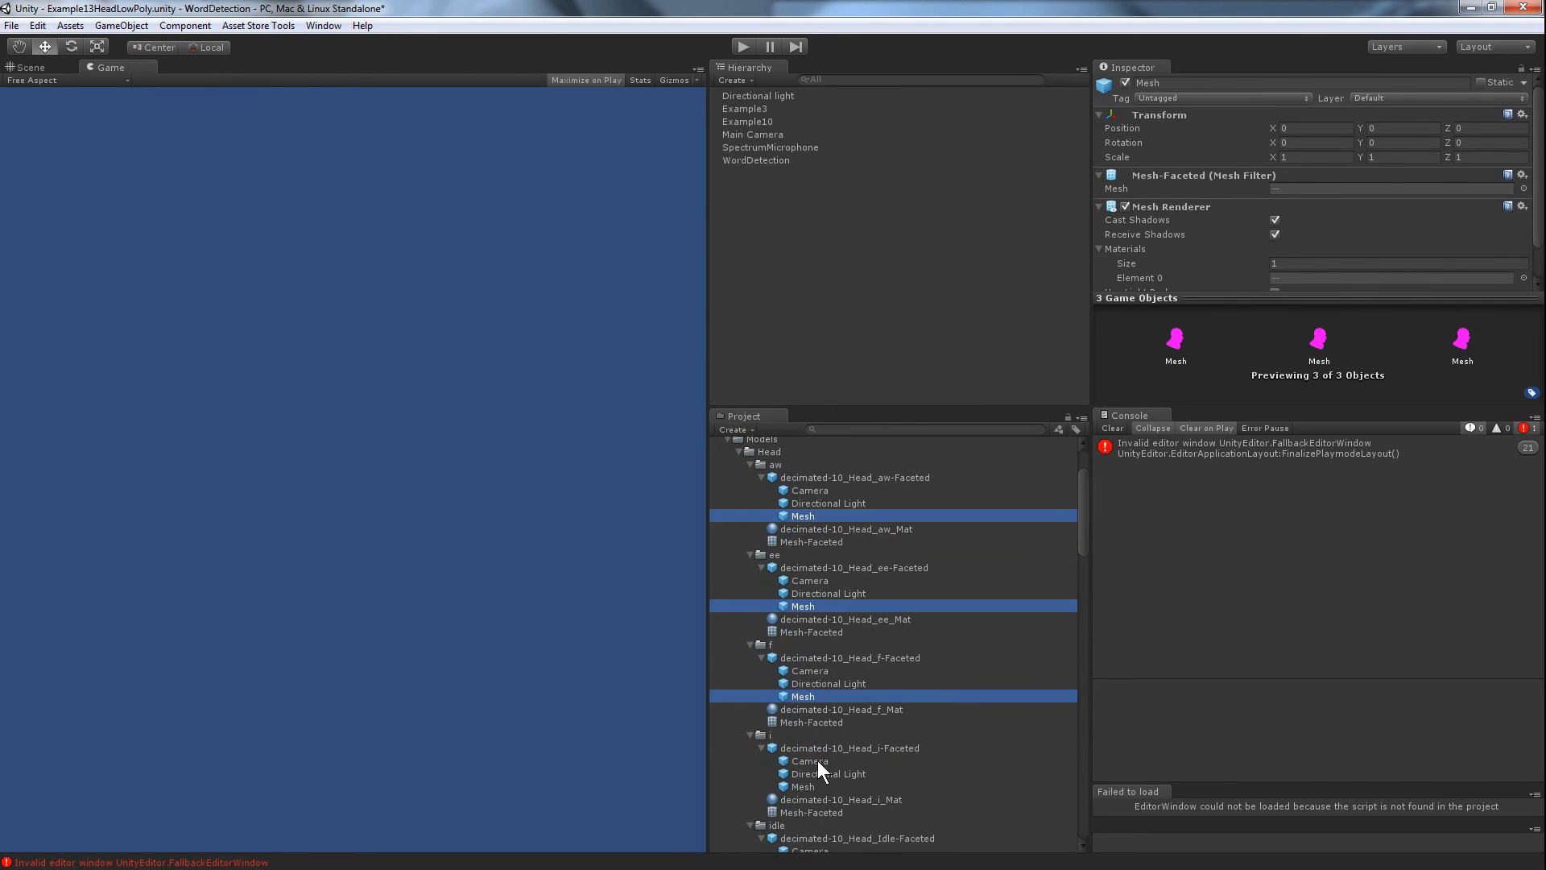
left_click(801, 788, "ctrl")
scroll(805, 785, "down", 3)
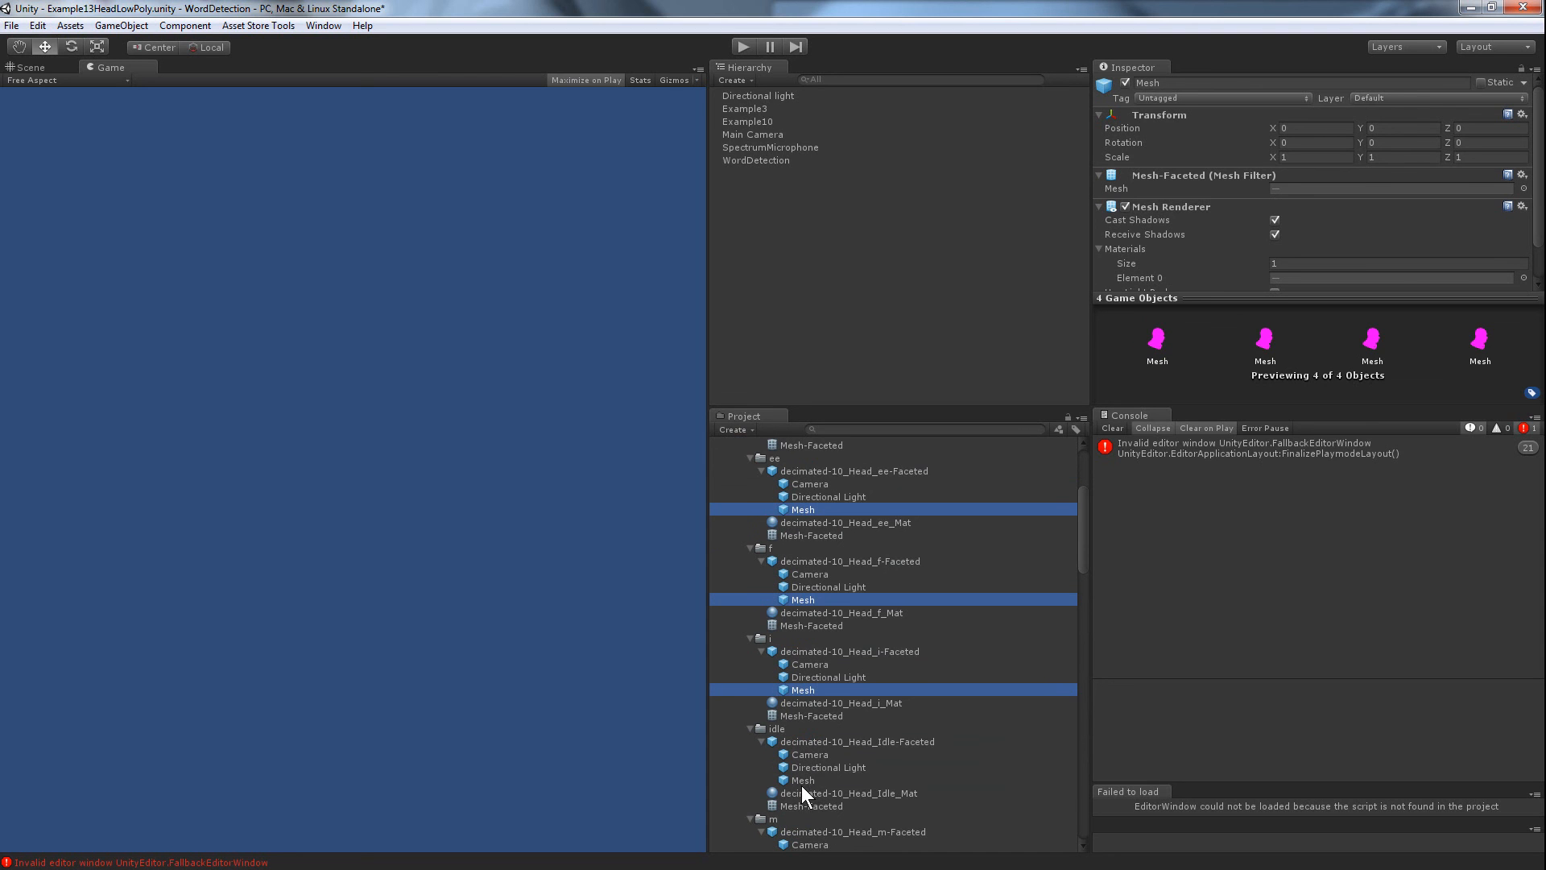
left_click(800, 781, "ctrl")
scroll(804, 784, "down", 2)
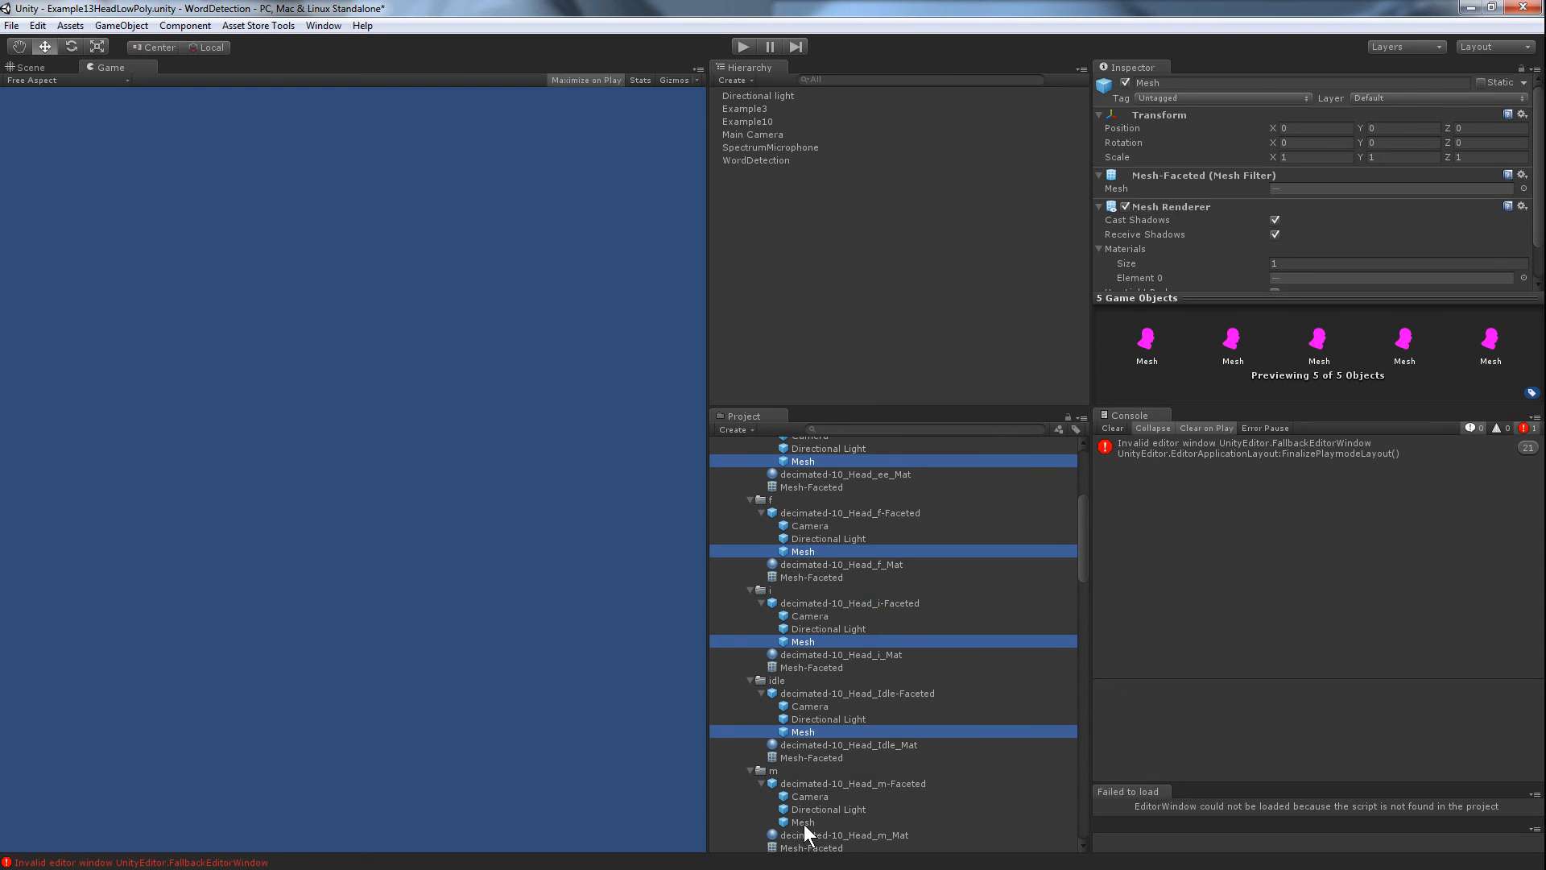
Step: Add the Mesh children of the m, oo, sh and th faceted head prefabs to the selection
left_click(803, 822, "ctrl")
scroll(805, 818, "down", 3)
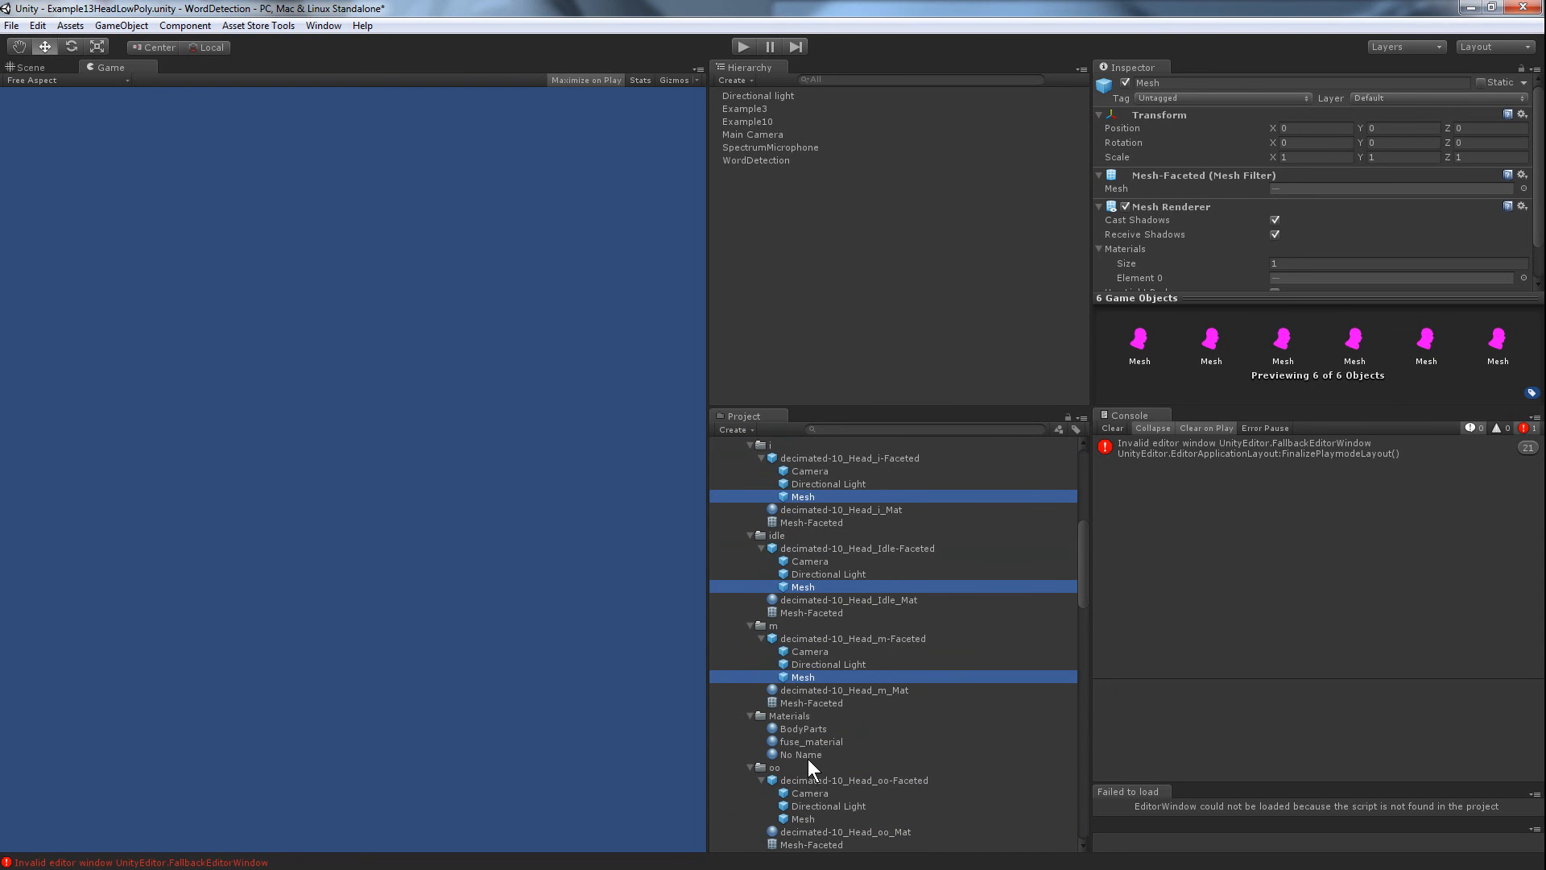
scroll(809, 779, "down", 1)
left_click(804, 771, "ctrl")
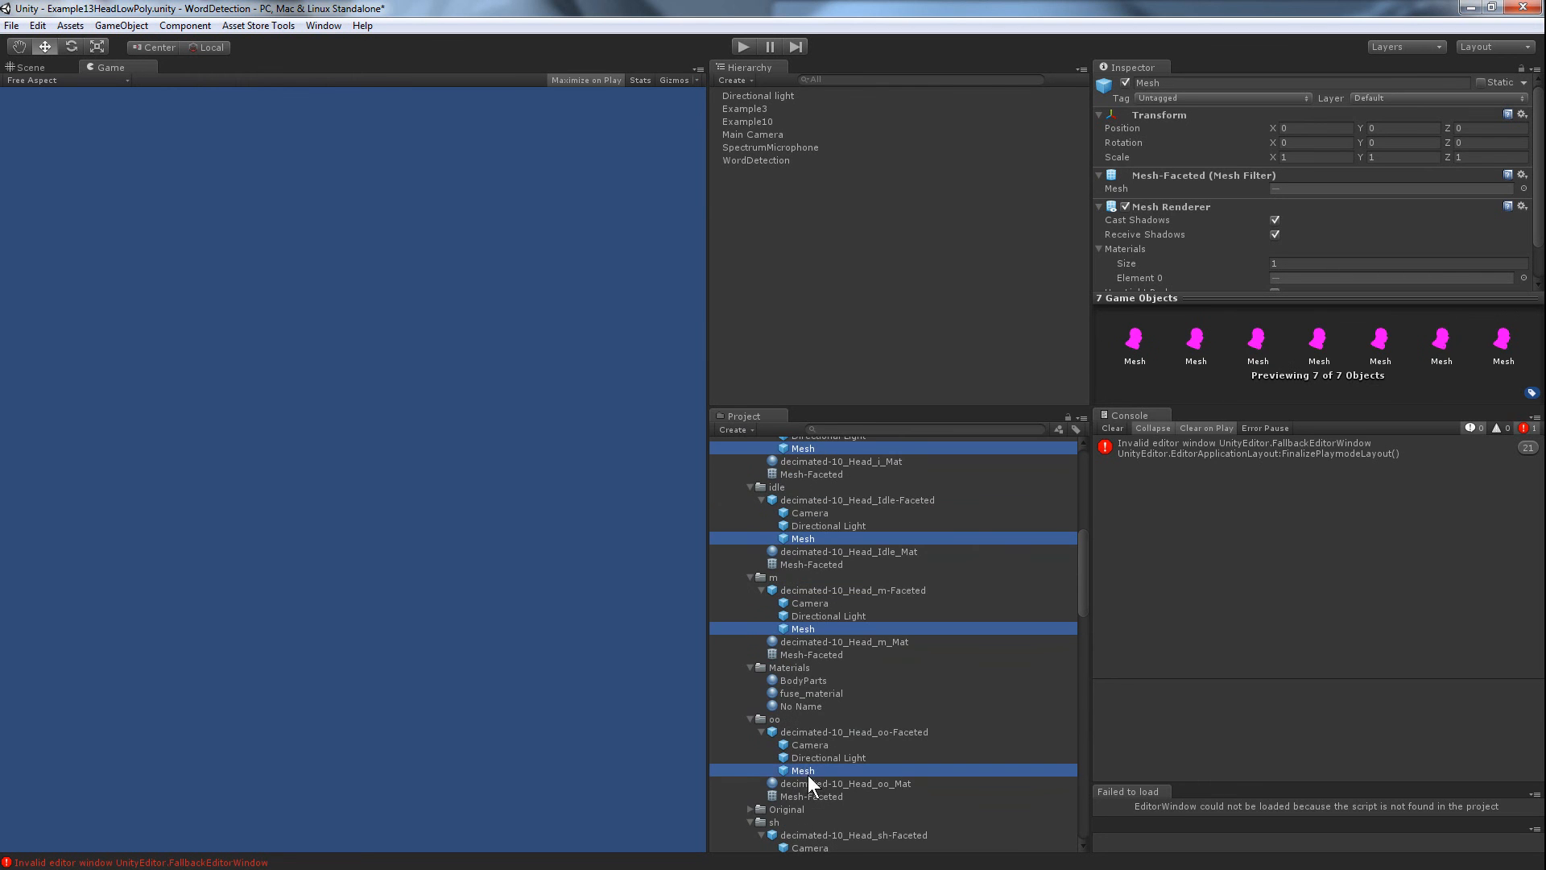
scroll(805, 771, "down", 2)
left_click(808, 775, "ctrl")
scroll(809, 777, "down", 2)
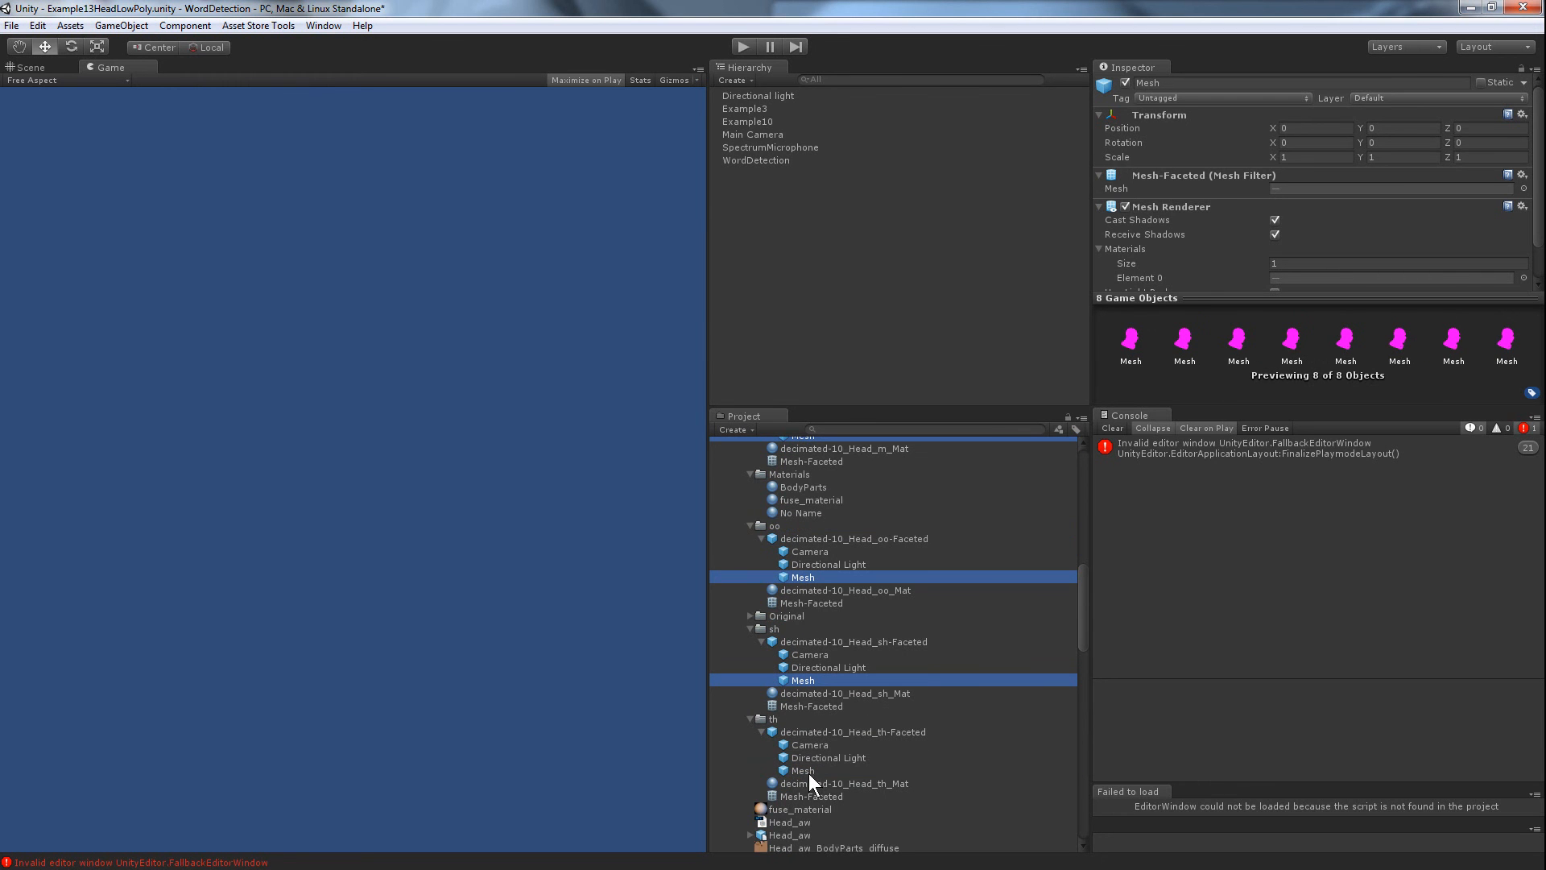
left_click(809, 769, "ctrl")
scroll(808, 771, "down", 2)
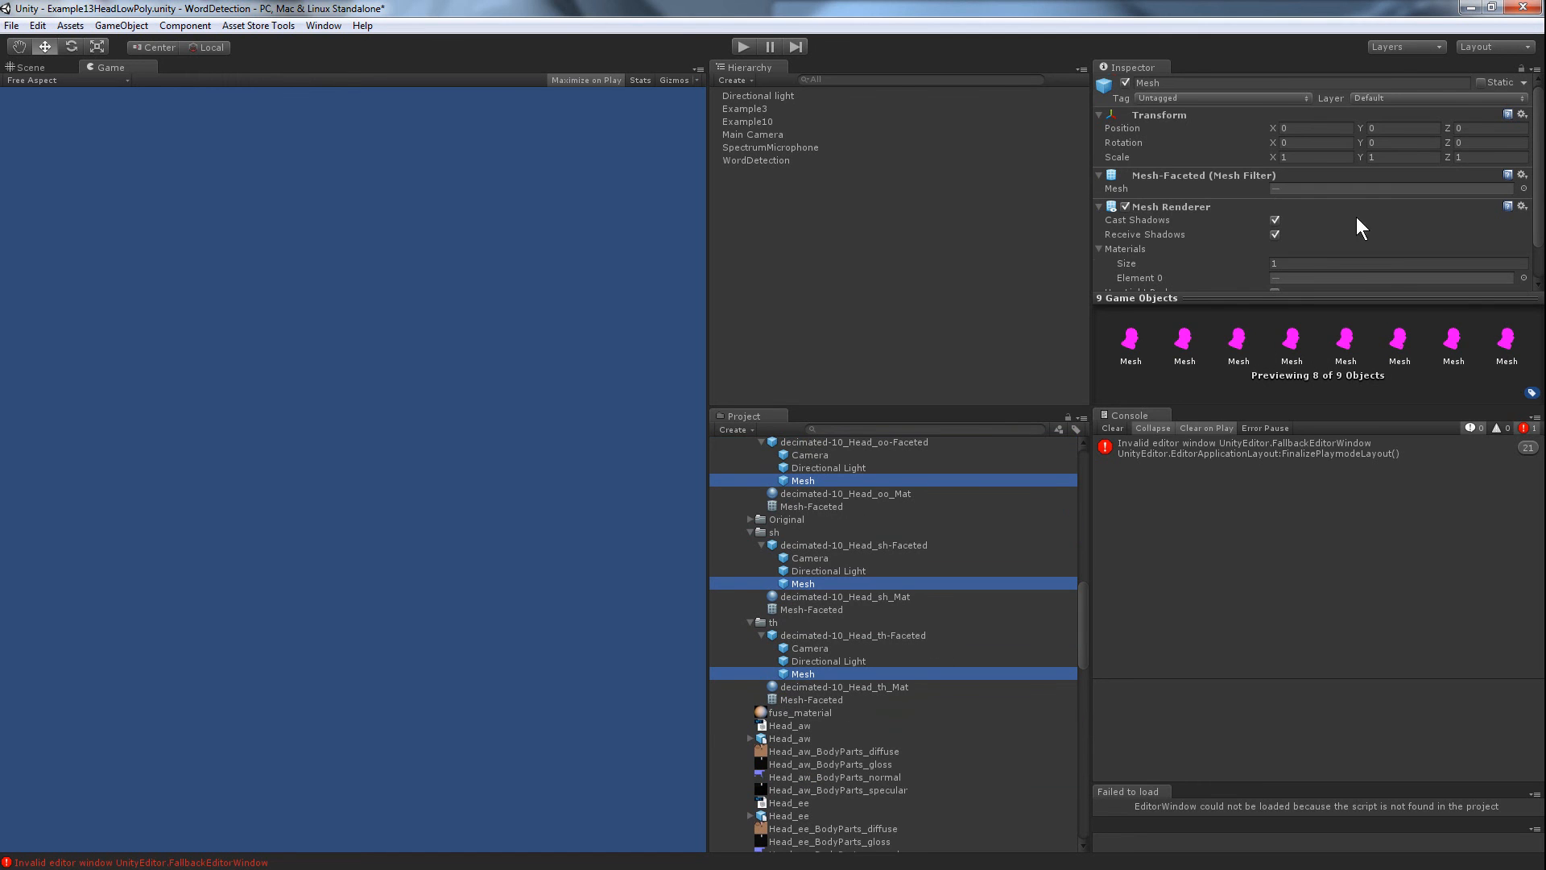
Step: Assign the BodyParts material from Head/Materials to Element 0 of the Mesh Renderer on all selected meshes
scroll(1347, 242, "down", 1)
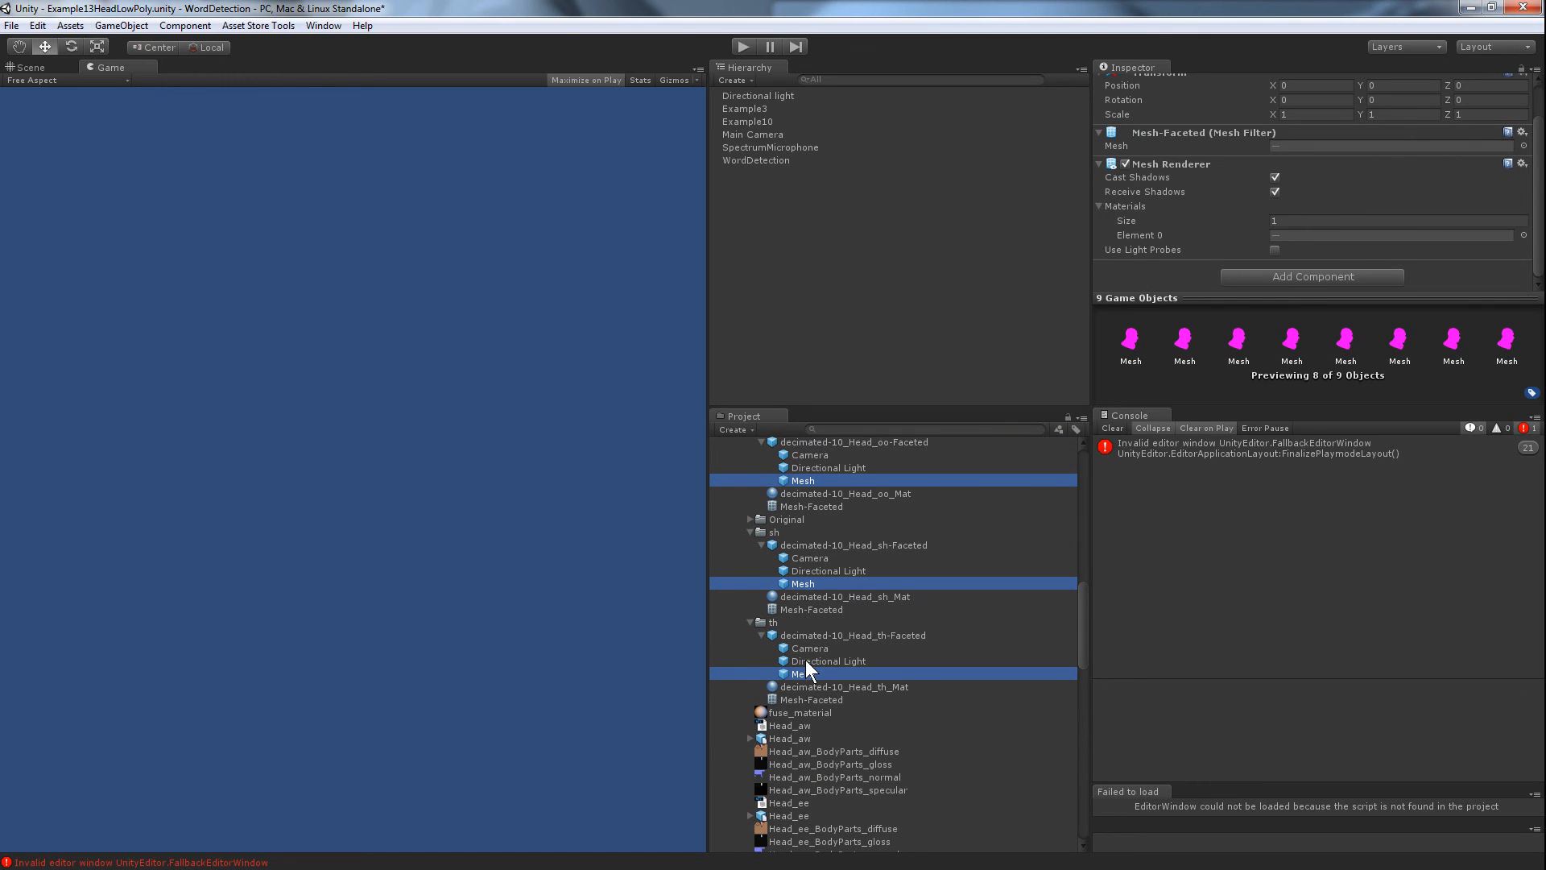
scroll(805, 666, "up", 10)
scroll(805, 659, "up", 2)
scroll(805, 659, "up", 3)
scroll(805, 659, "down", 3)
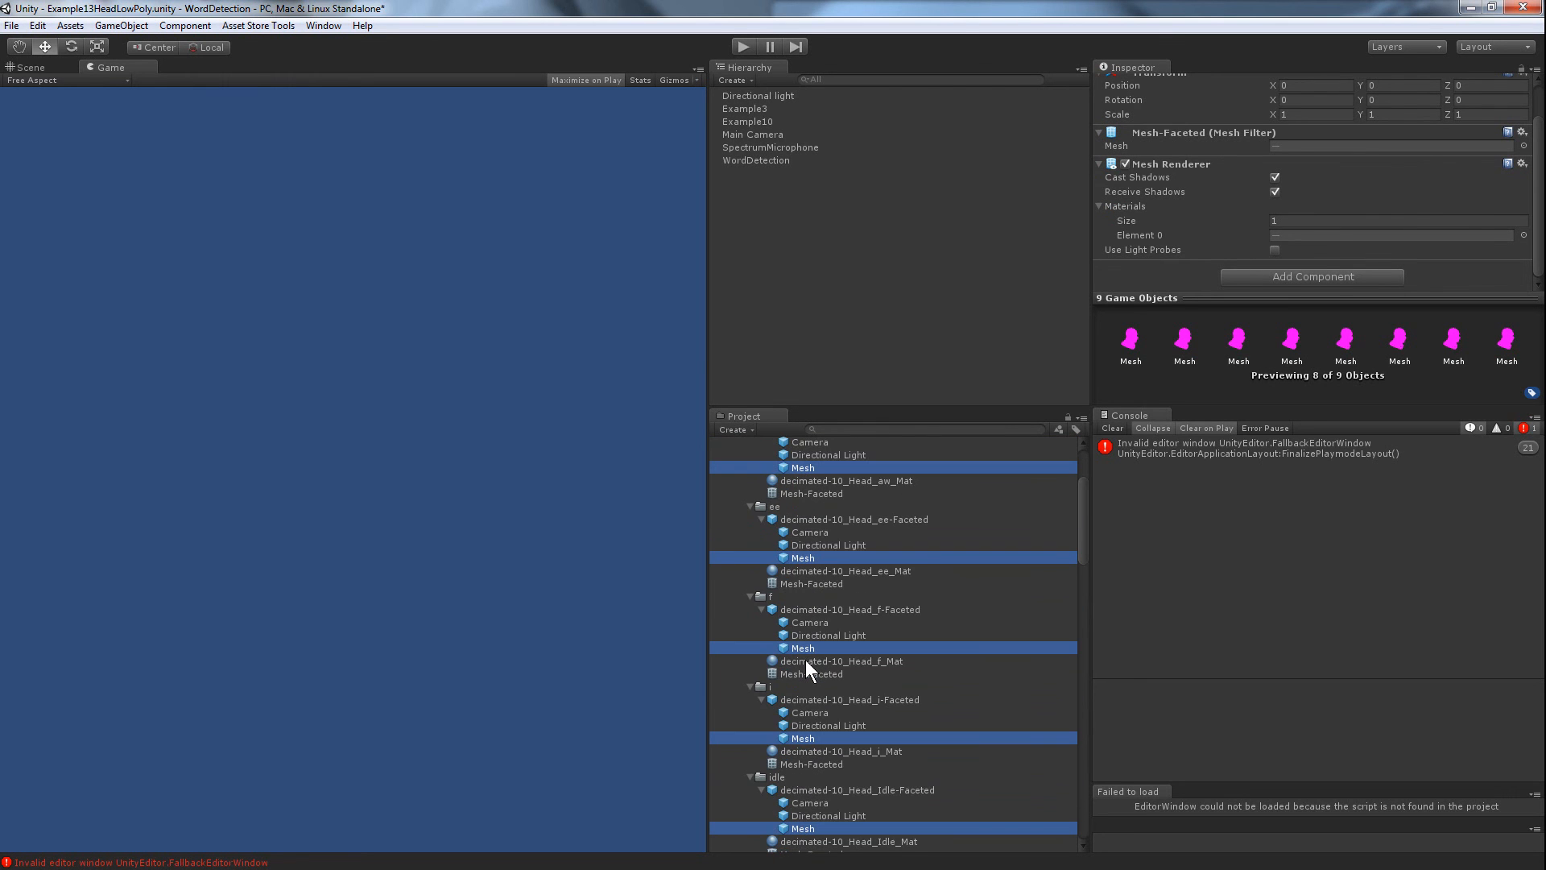
scroll(805, 660, "down", 3)
scroll(805, 668, "down", 1)
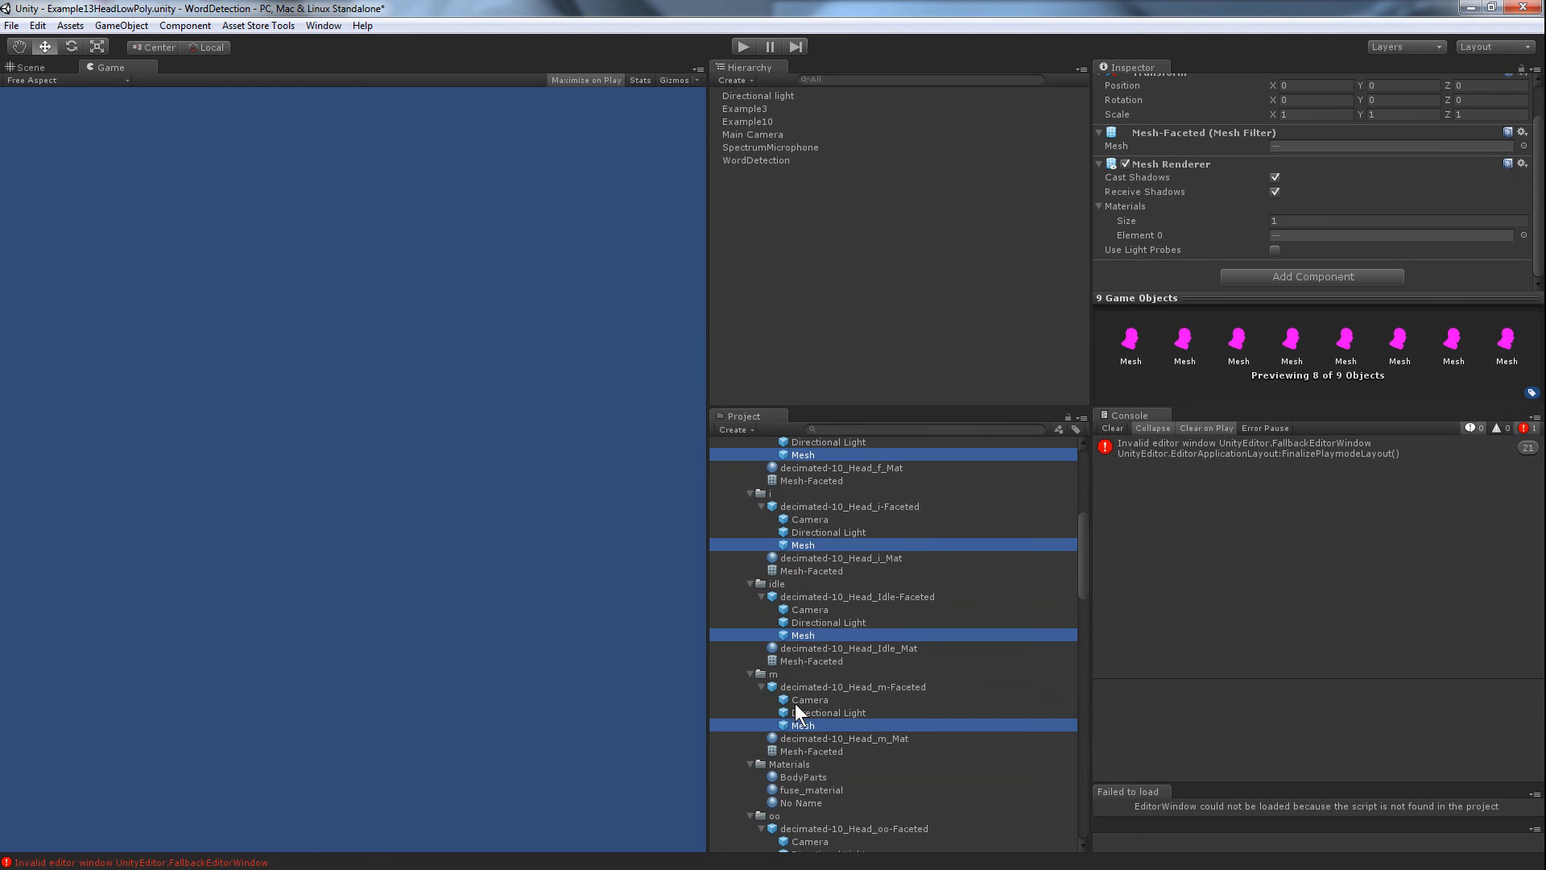
left_click_drag(800, 775, 1287, 237)
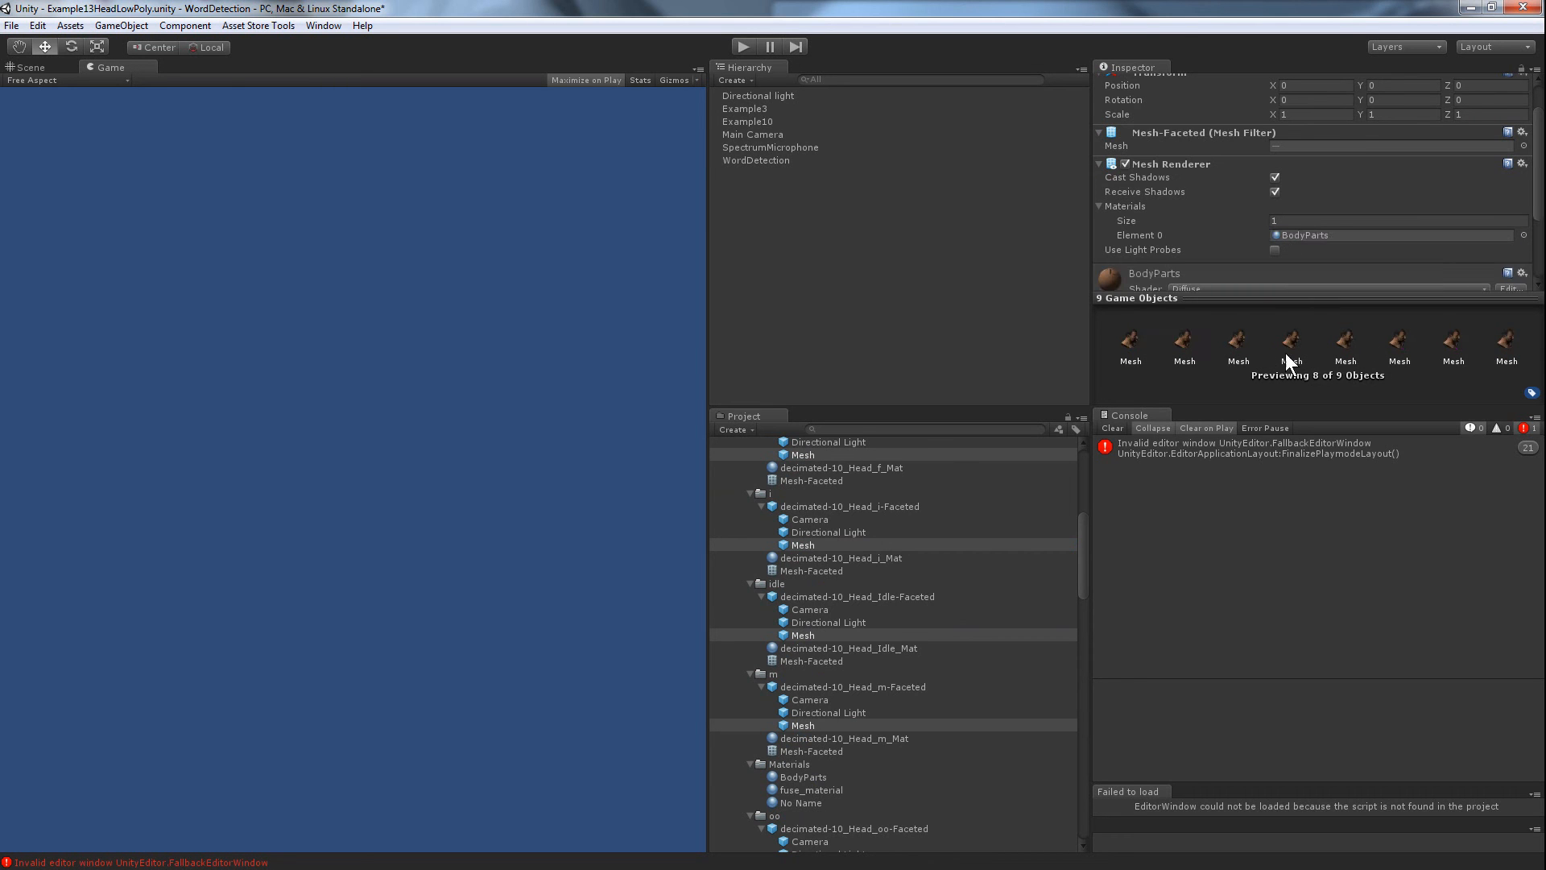
Step: Save the project and the Example13HeadLowPoly scene
left_click(11, 25)
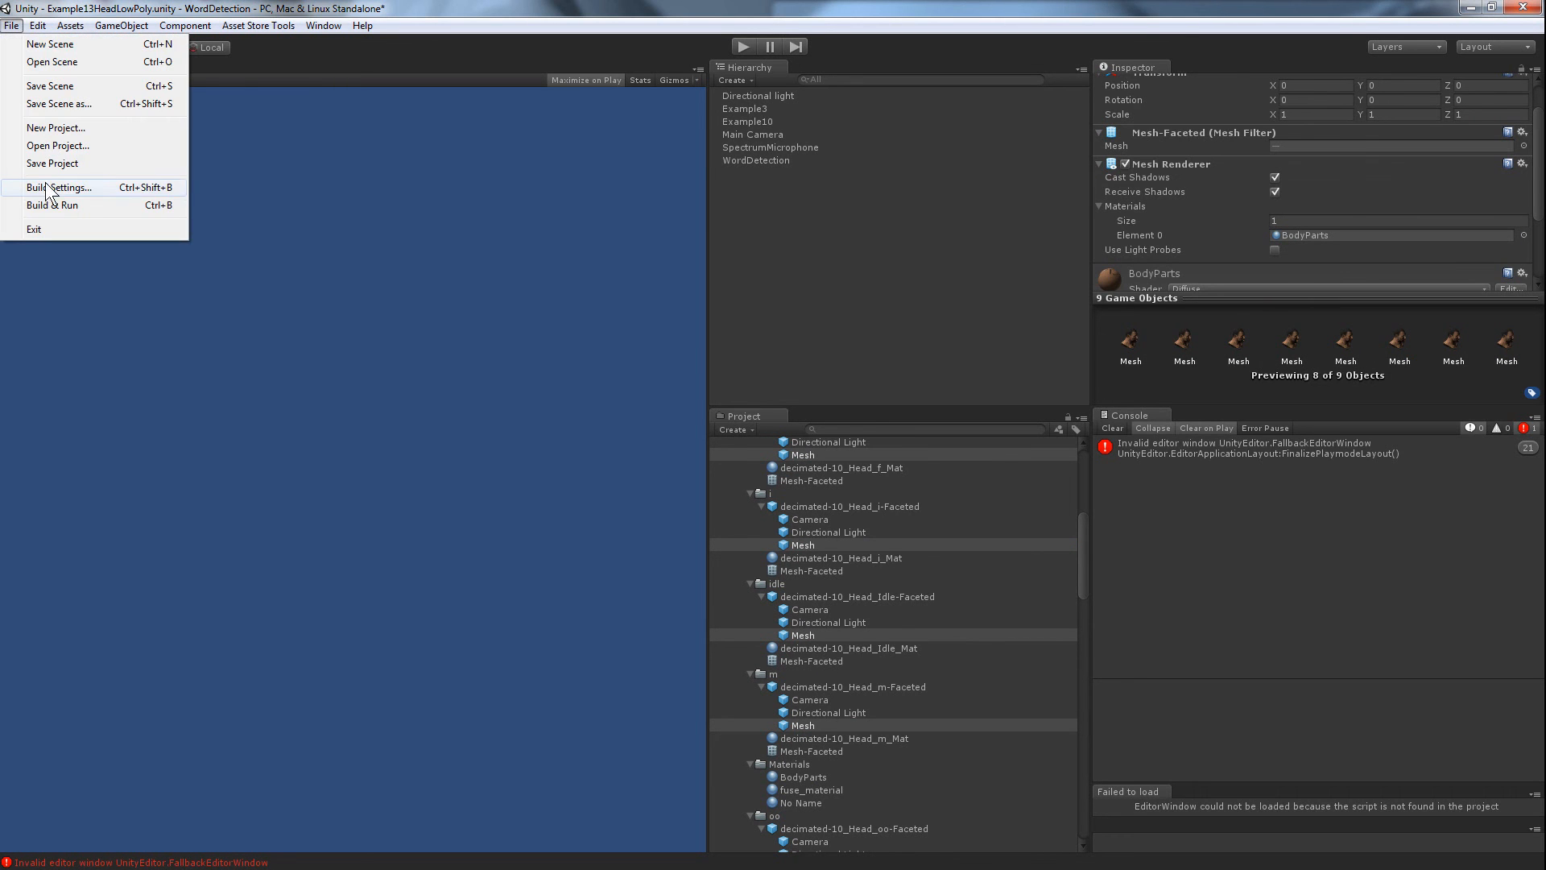
left_click(49, 161)
left_click(11, 25)
left_click(29, 92)
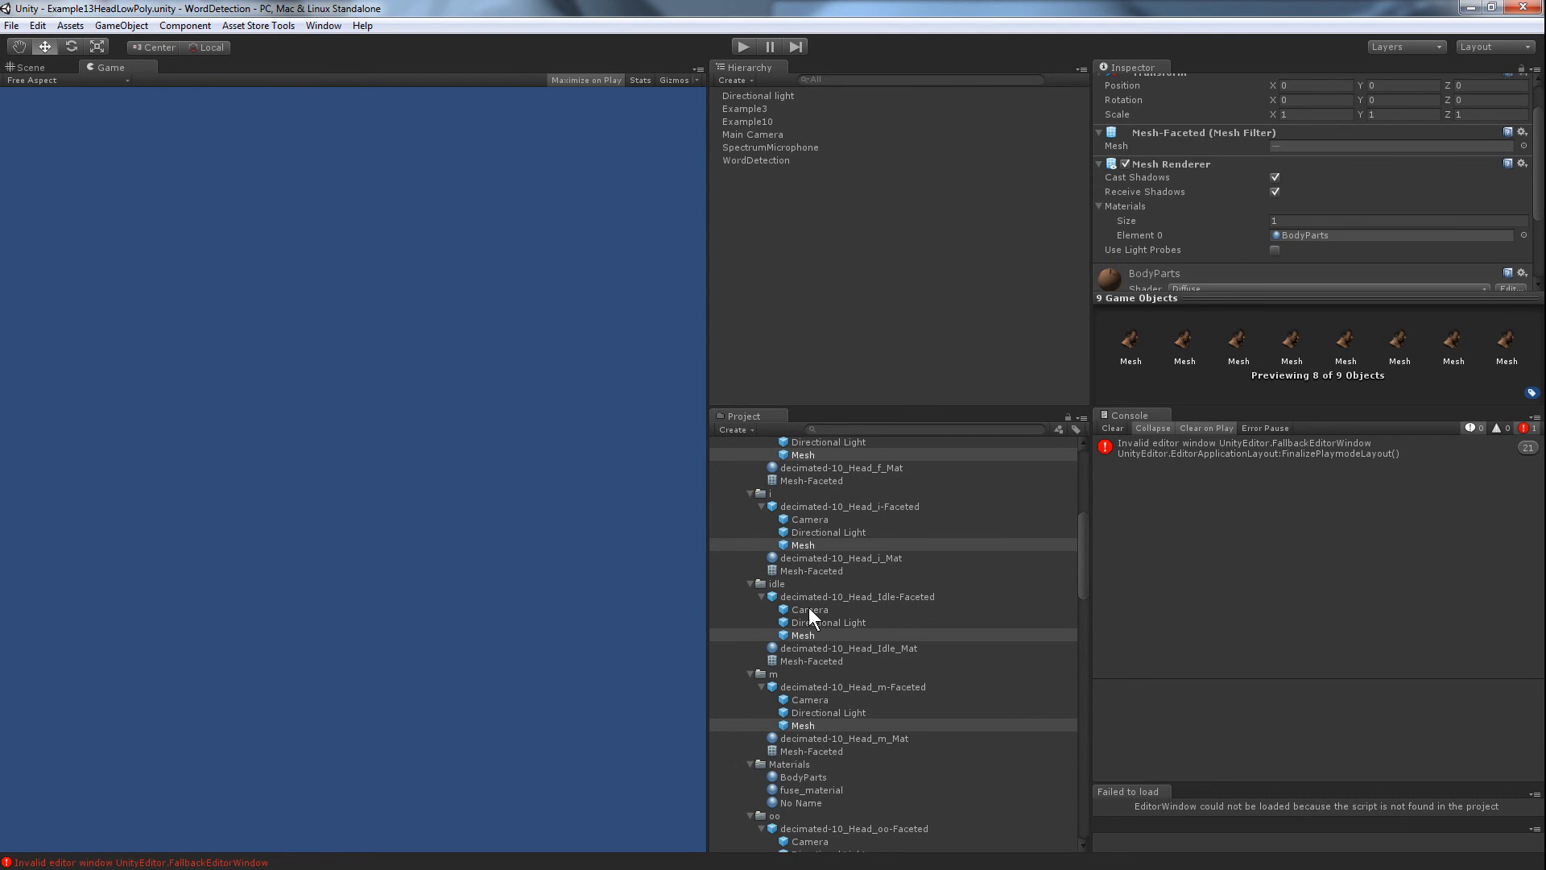
Step: Set Prefab Idle in the Example10 object's script to the Mesh of decimated-10_Head_Idle-Faceted
scroll(808, 612, "up", 4)
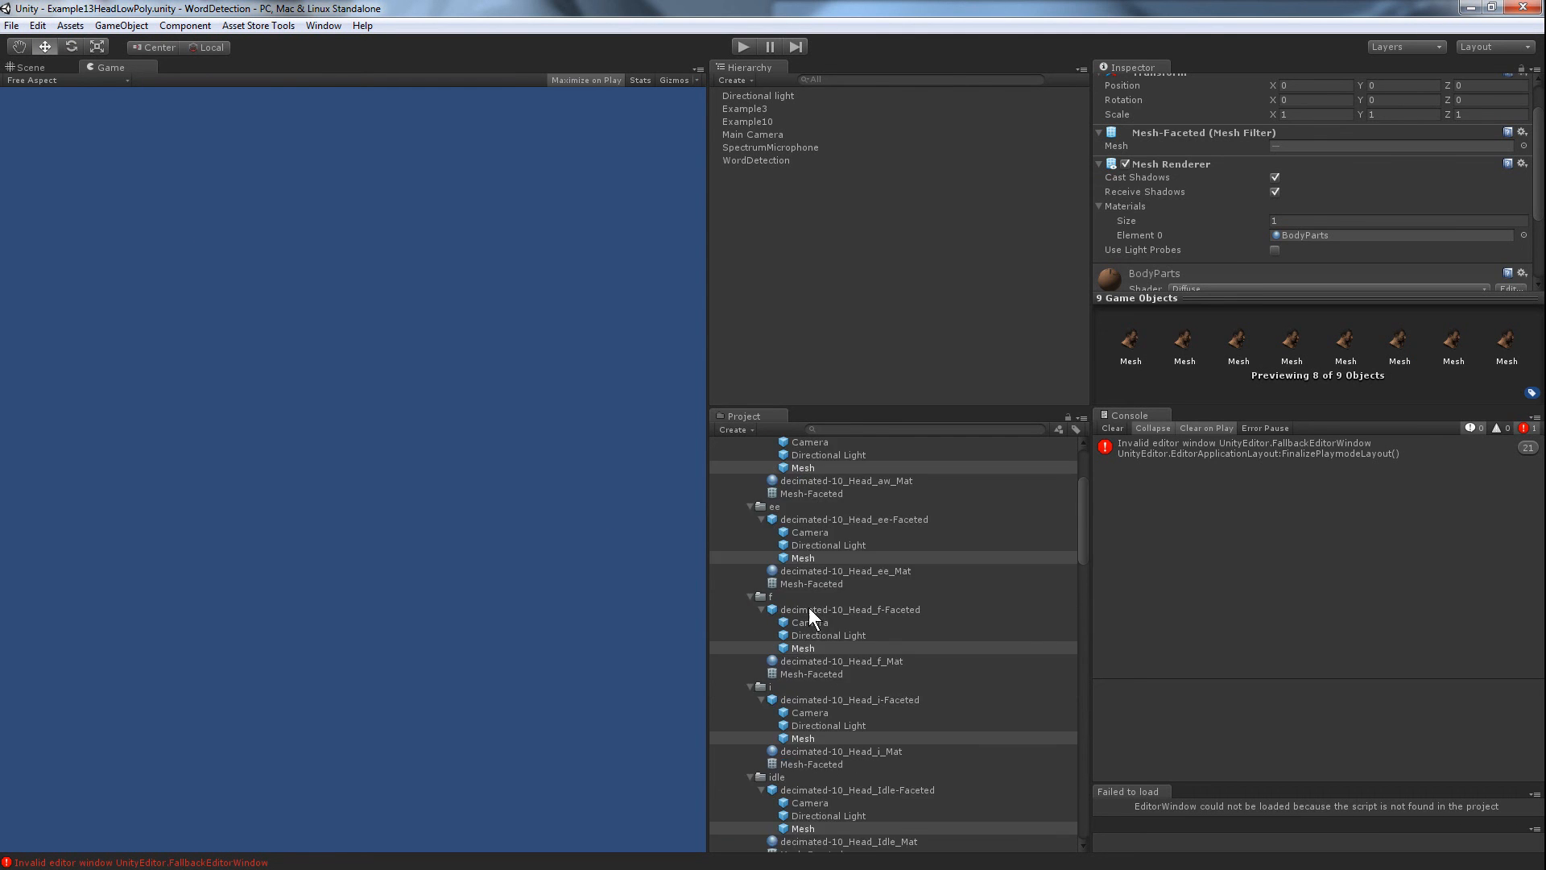
scroll(808, 617, "up", 1)
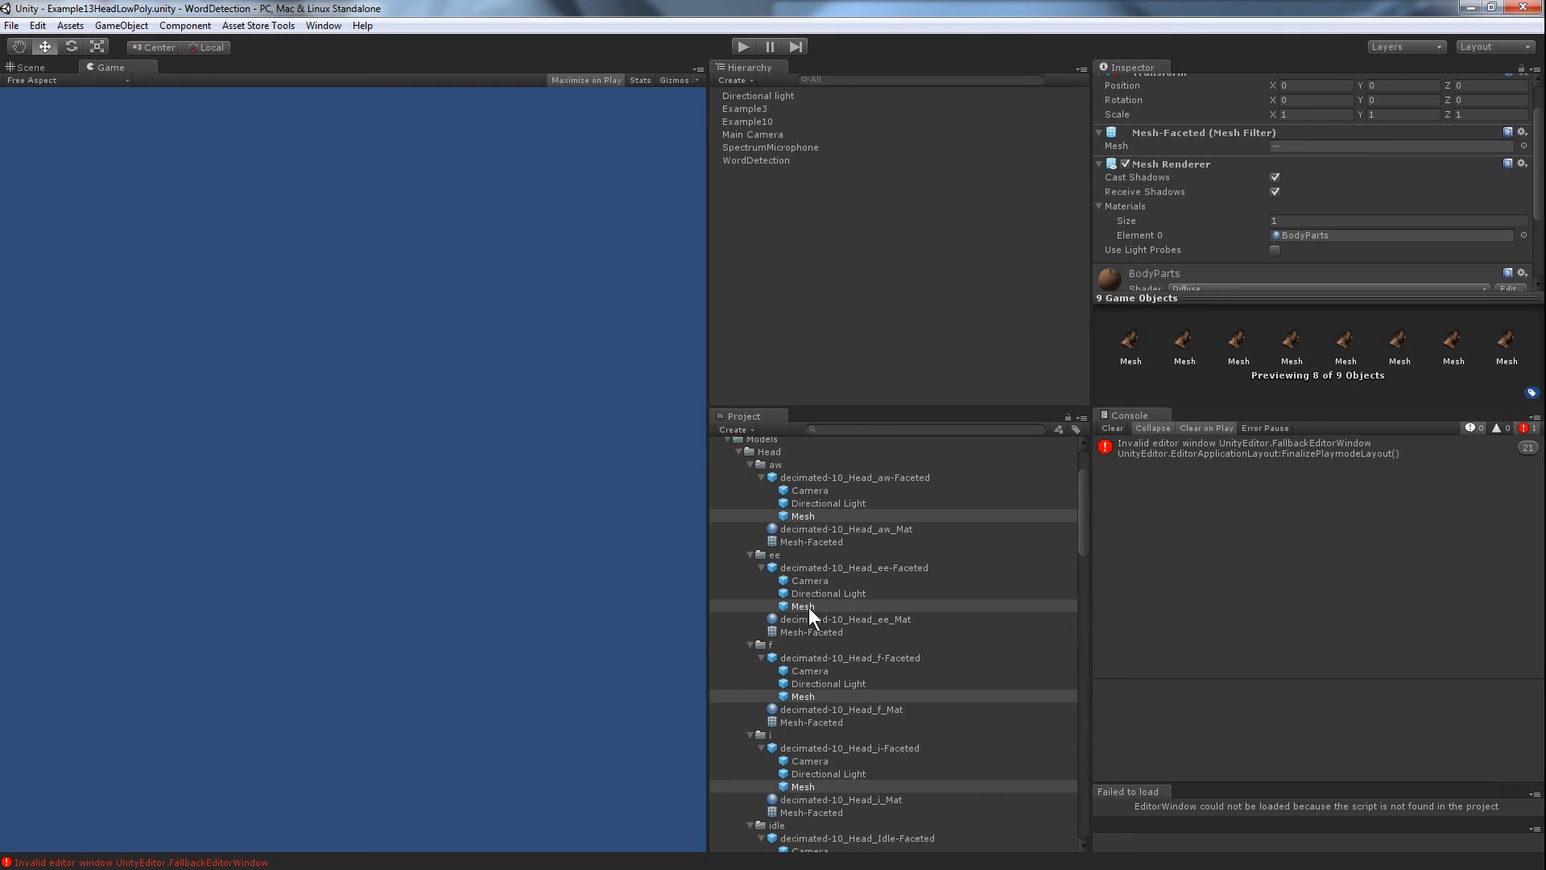
left_click(758, 121)
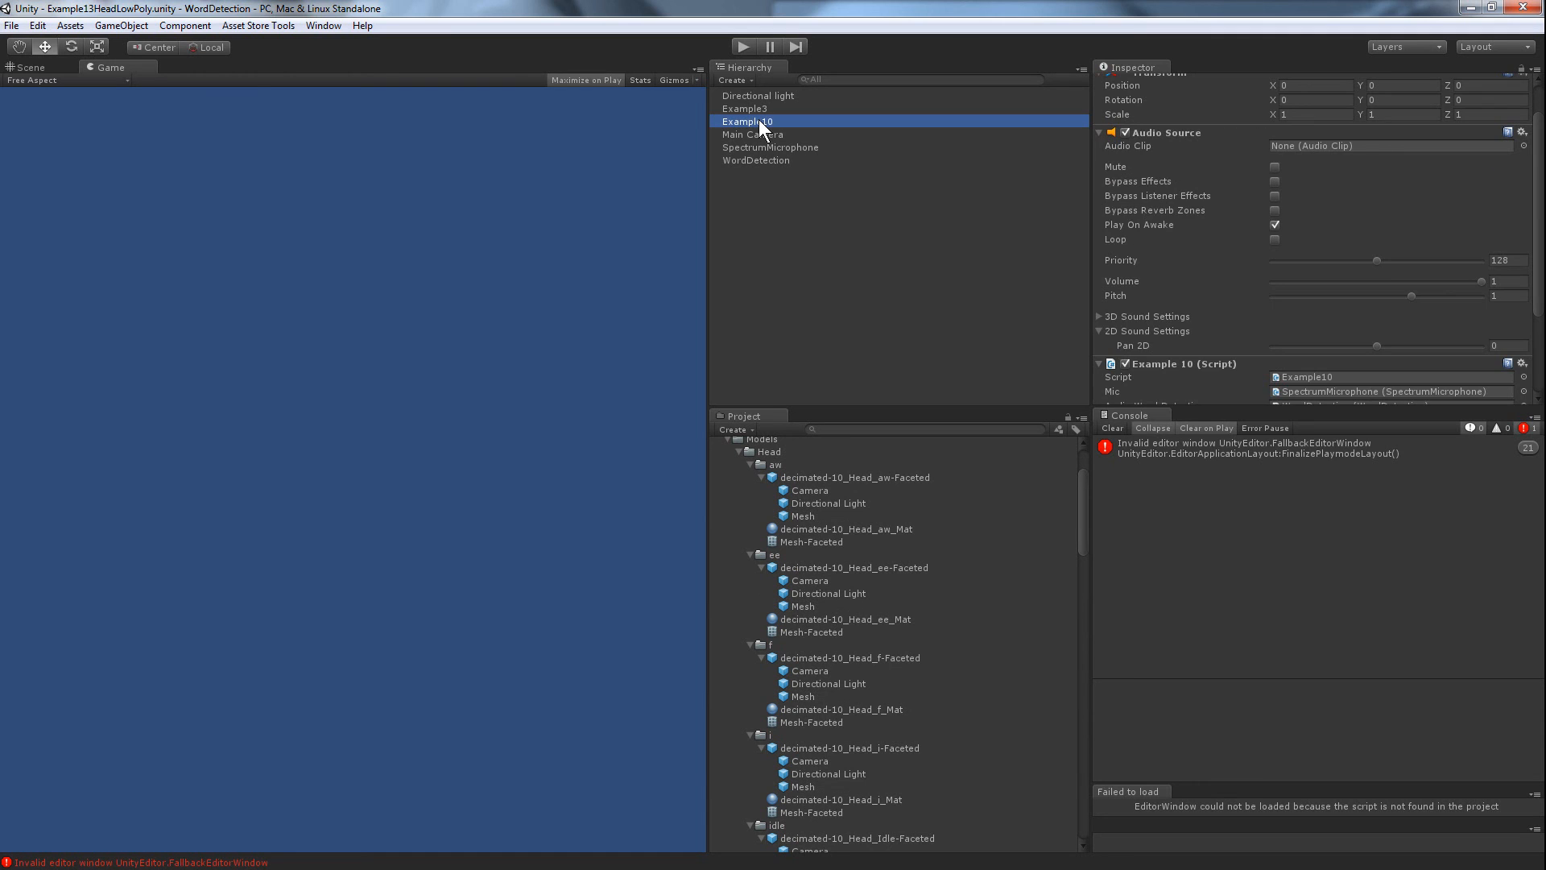
scroll(1304, 278, "down", 3)
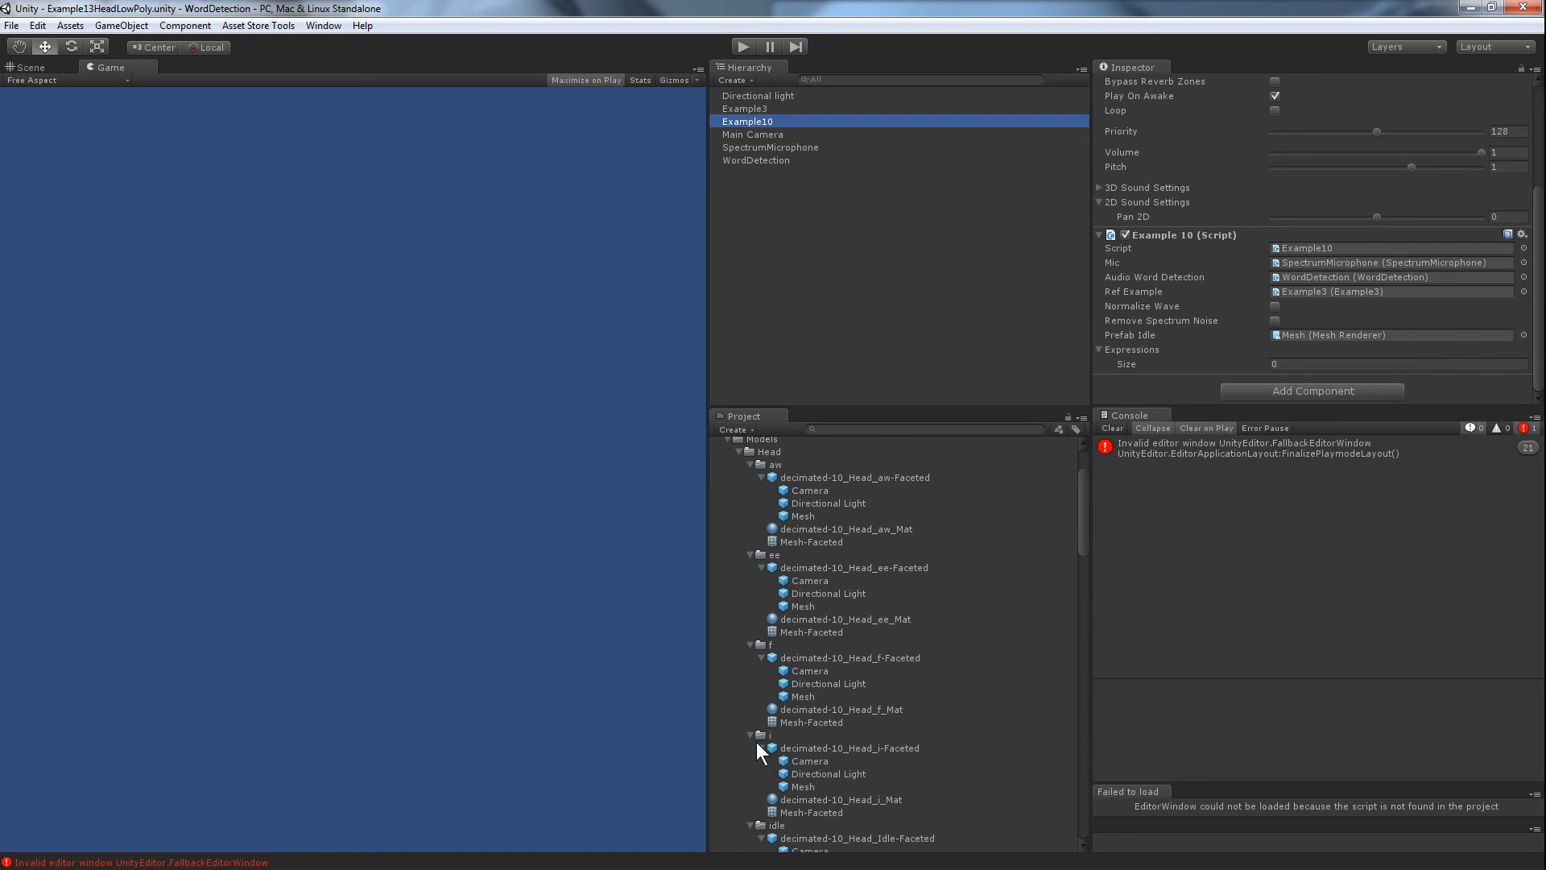
scroll(803, 704, "down", 3)
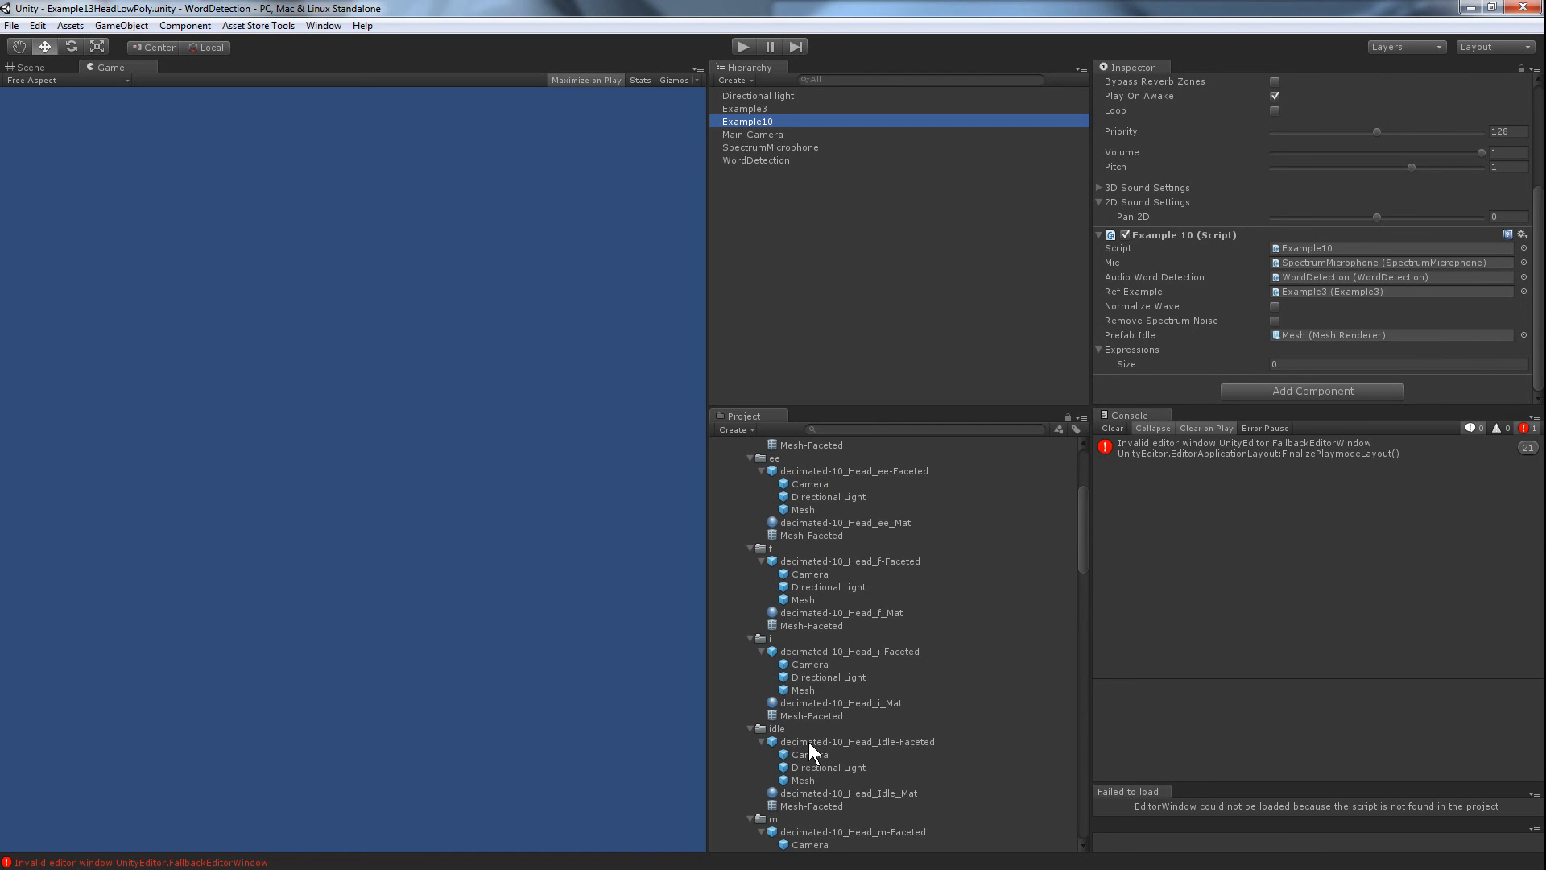
left_click_drag(840, 736, 1329, 339)
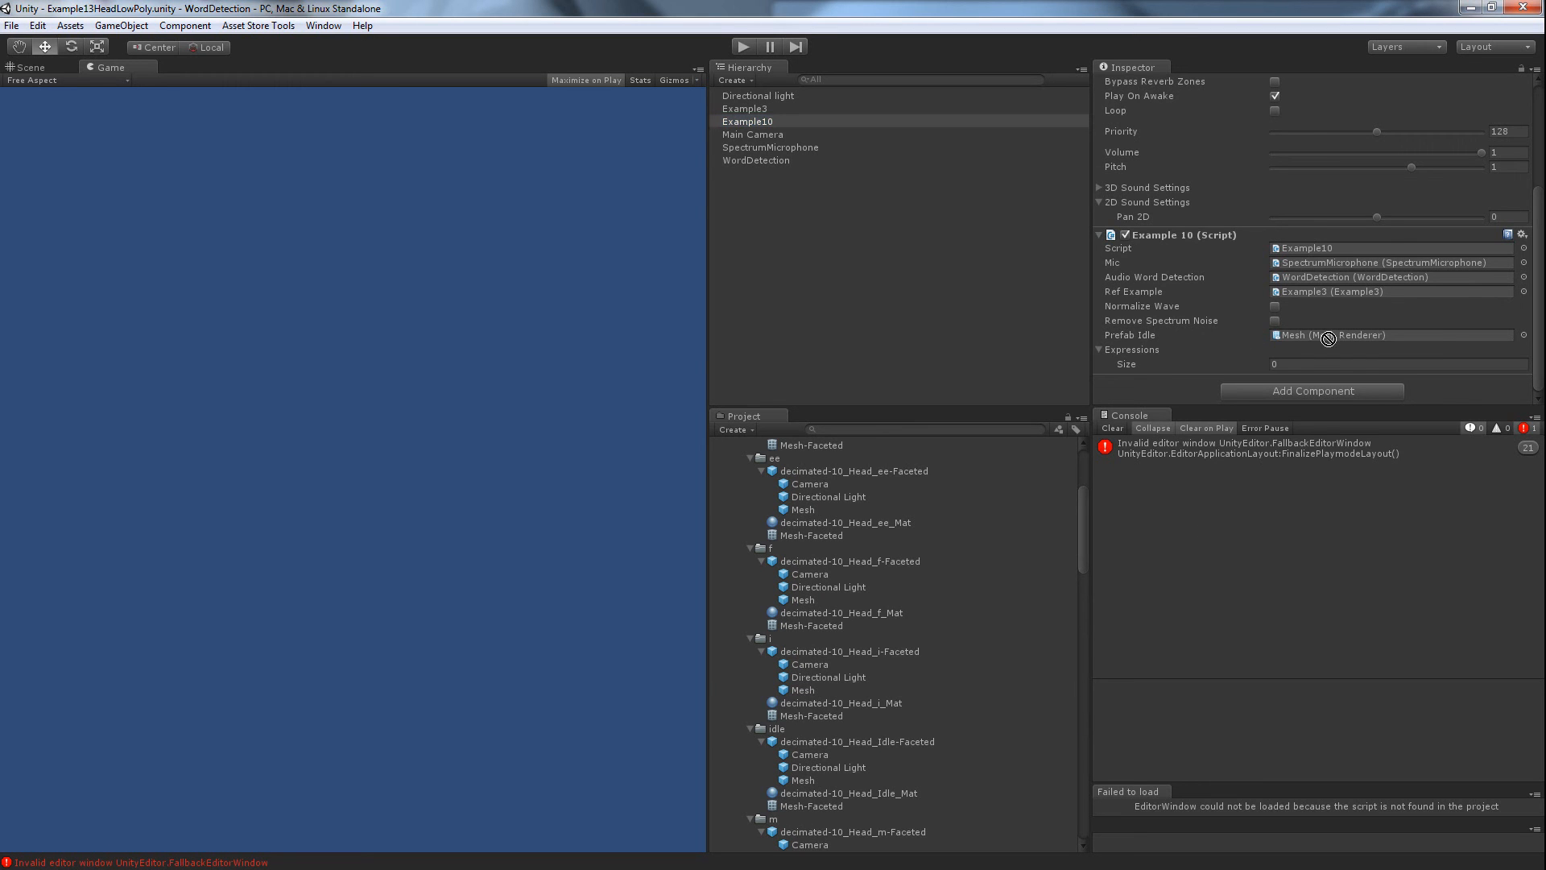
left_click_drag(804, 776, 1303, 331)
Step: Try to multi-select the expression meshes, starting with those of the aw, ee, f and i faceted heads
scroll(796, 512, "up", 3)
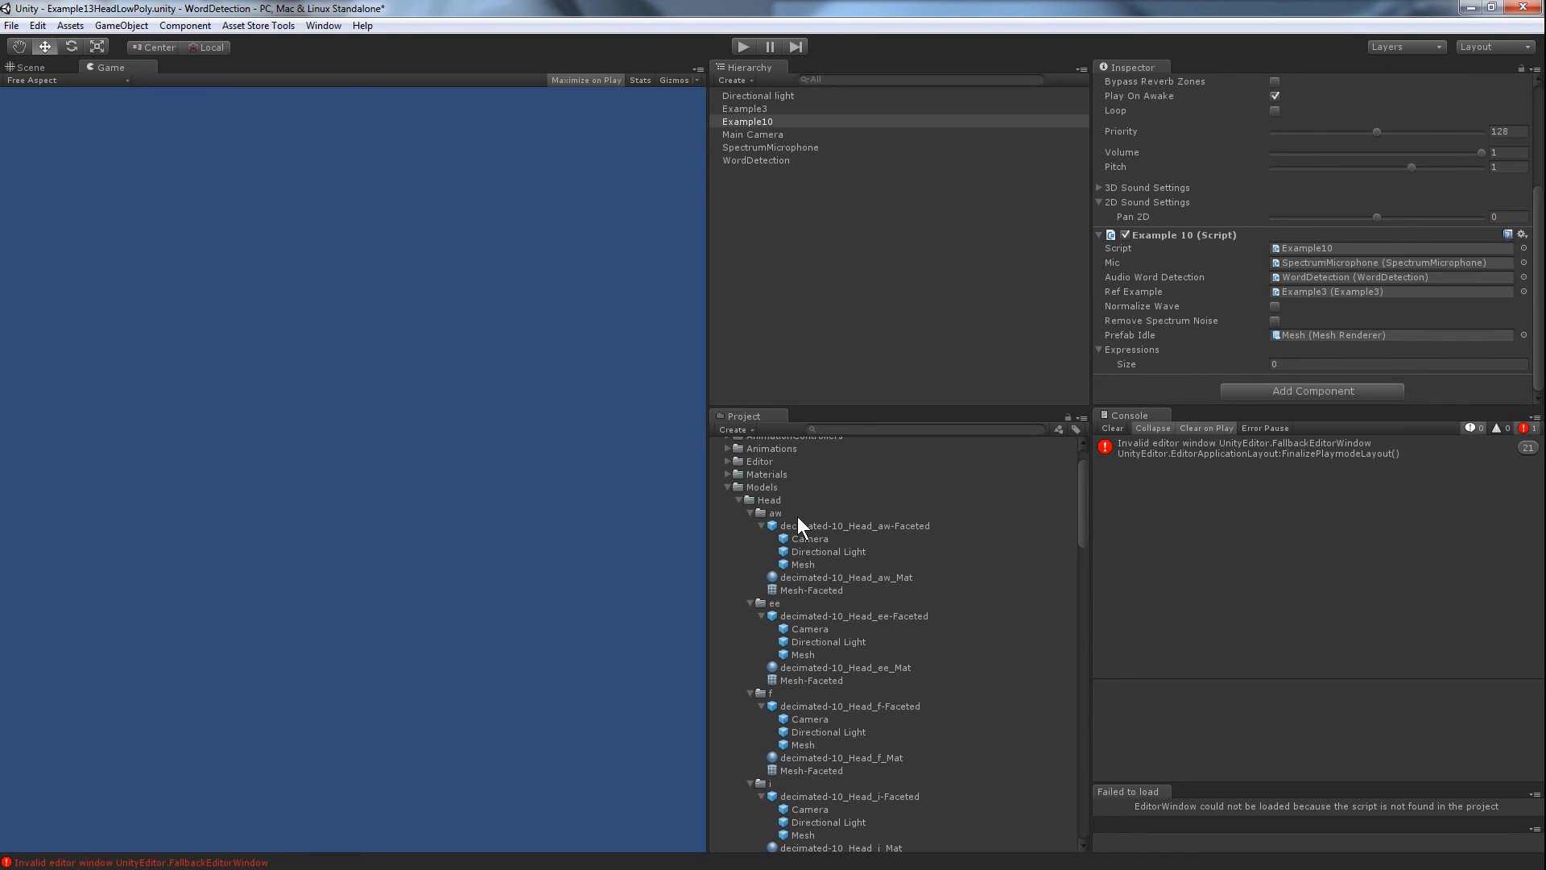
left_click(811, 563)
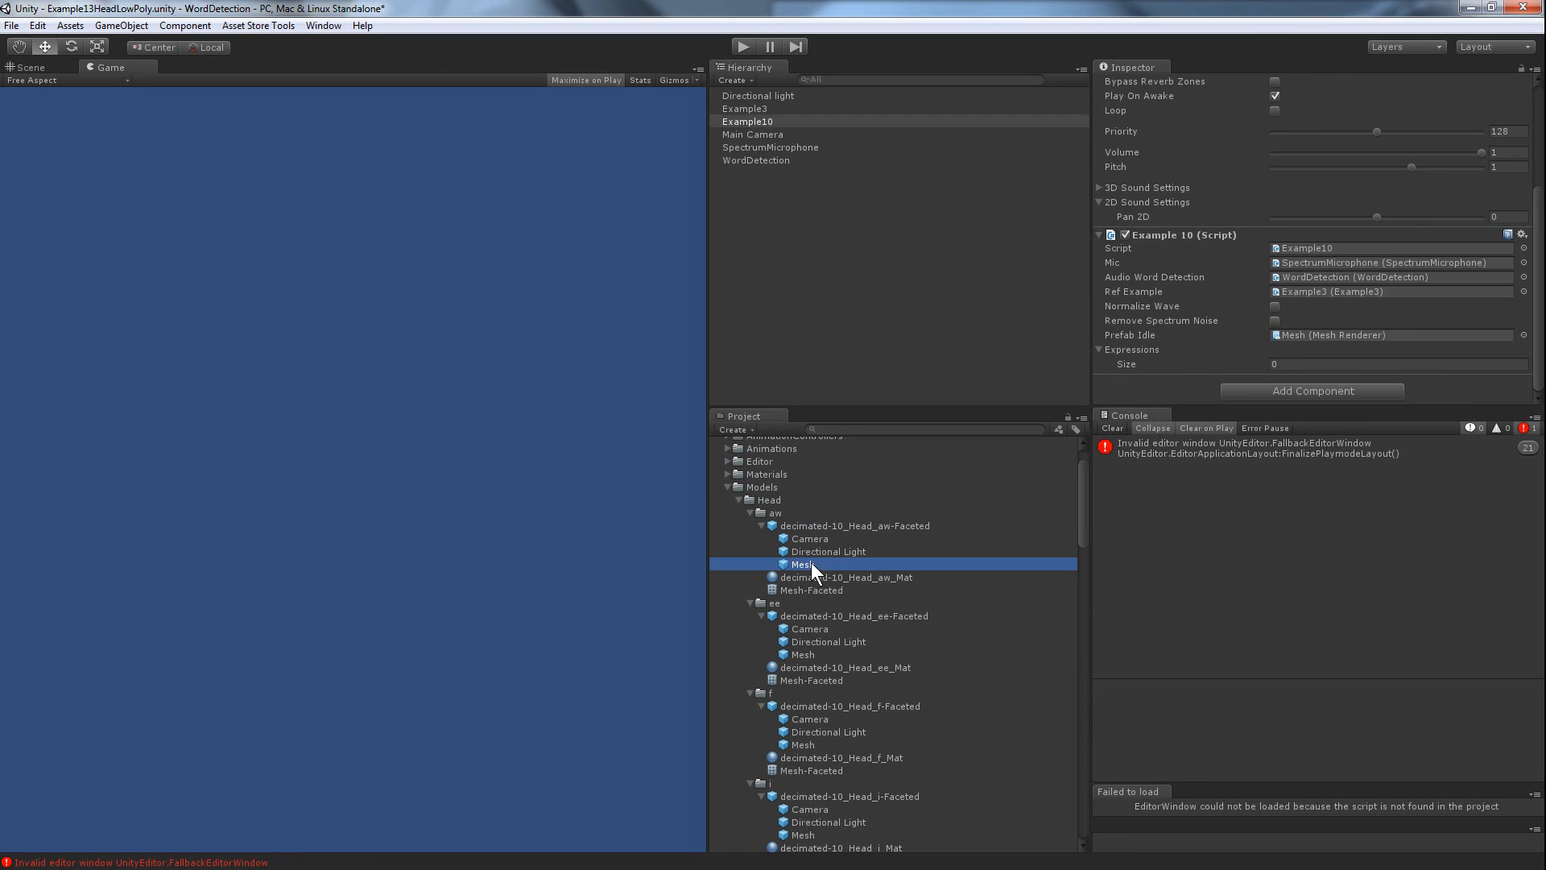
left_click(807, 654, "ctrl")
left_click(805, 744, "ctrl")
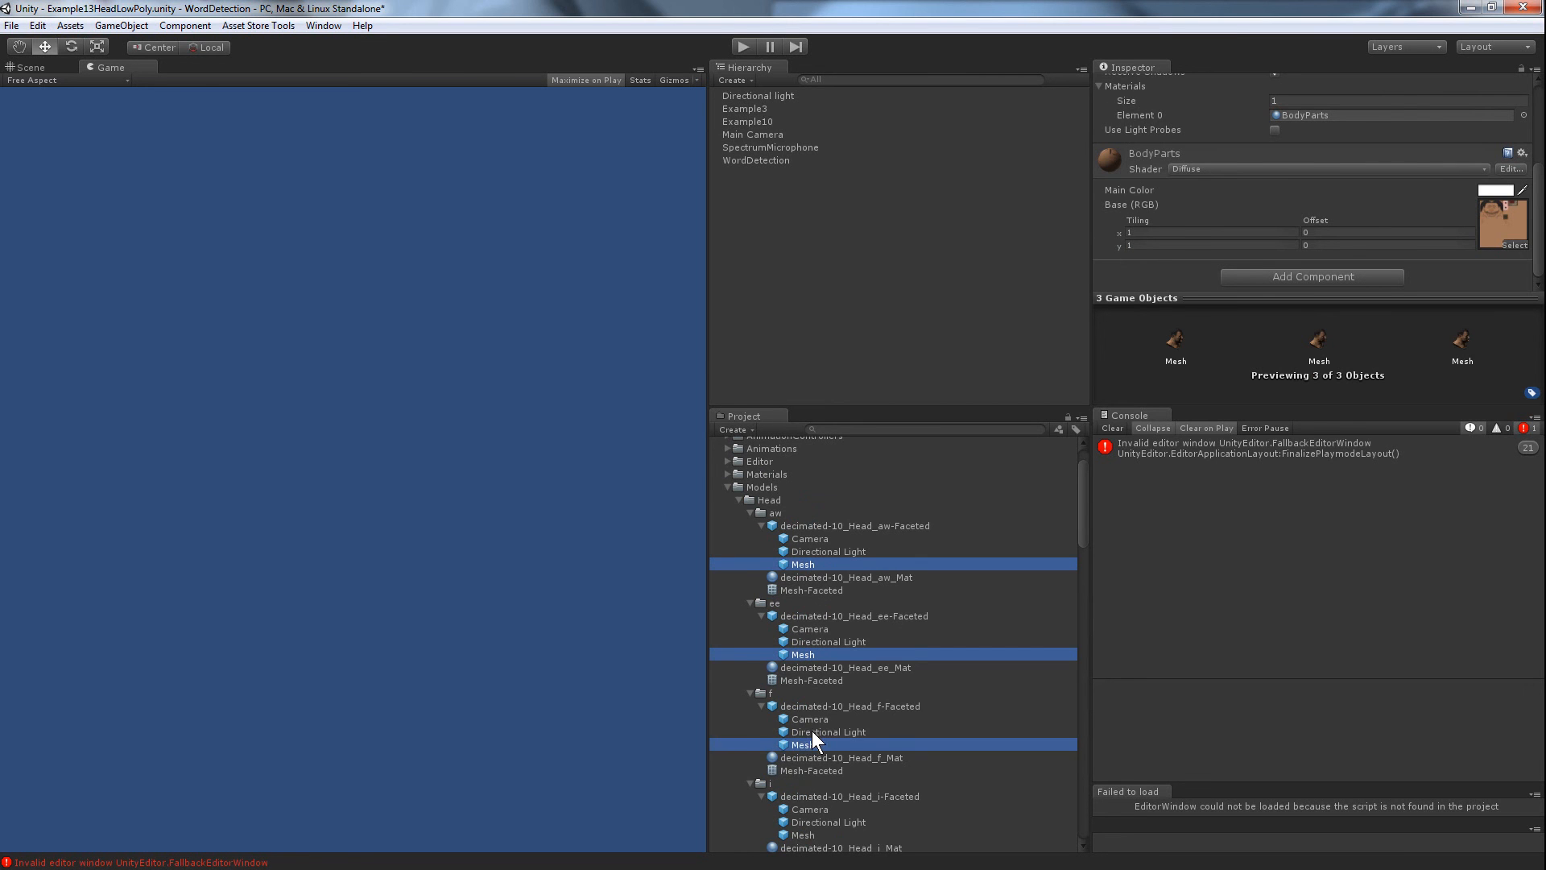
scroll(810, 731, "down", 3)
left_click(810, 736, "ctrl")
scroll(810, 736, "down", 5)
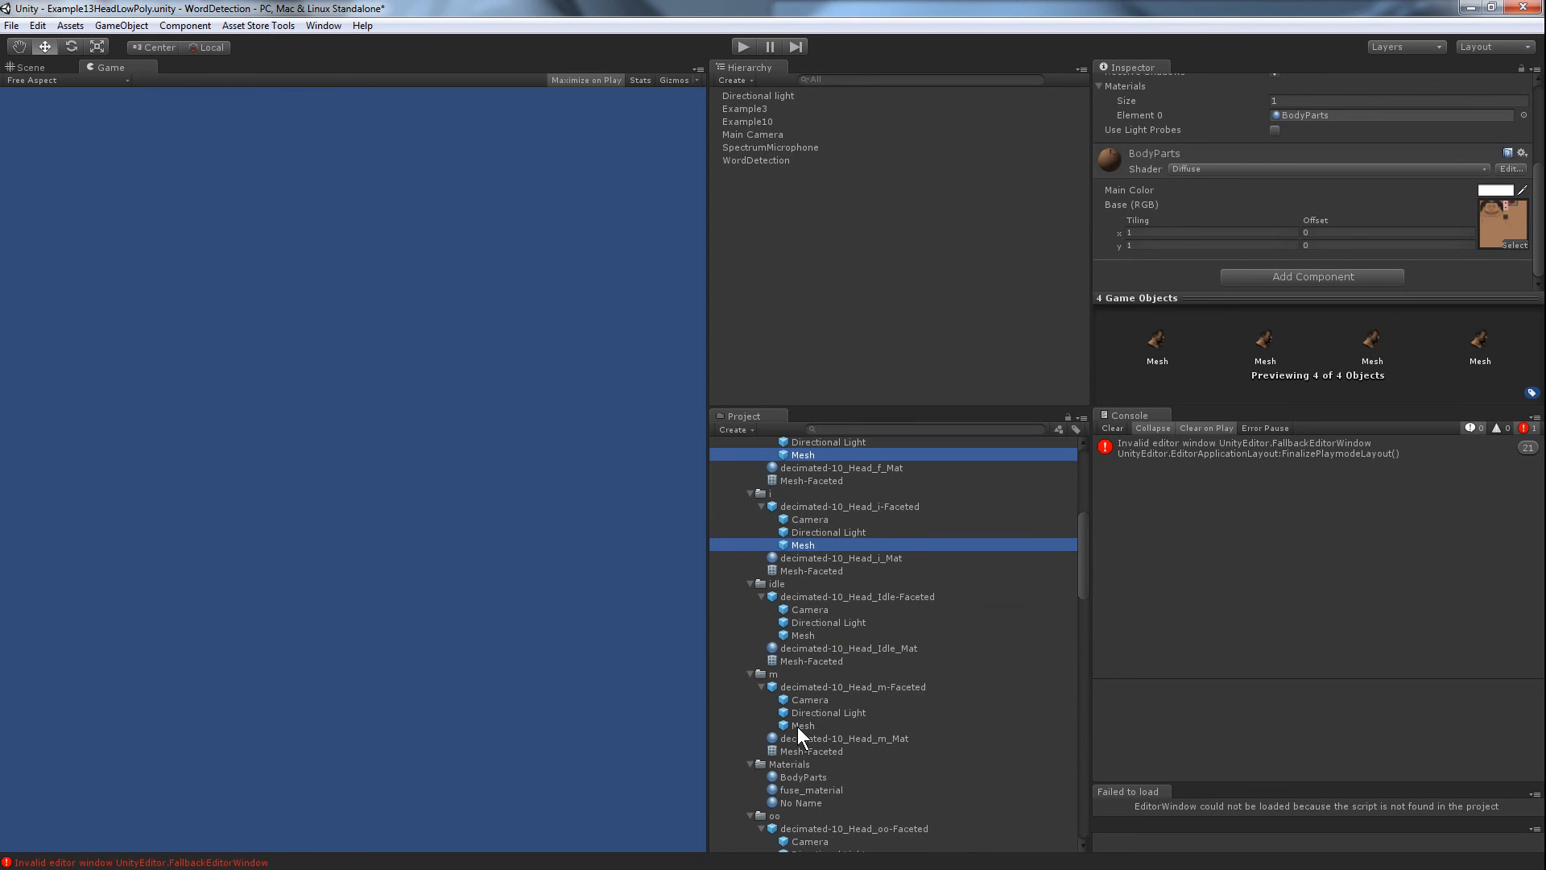
Step: Extend the selection with the m, oo, sh and th meshes, skipping idle, and review their shared Mesh Renderer settings
left_click(799, 725, "ctrl")
scroll(794, 780, "down", 3)
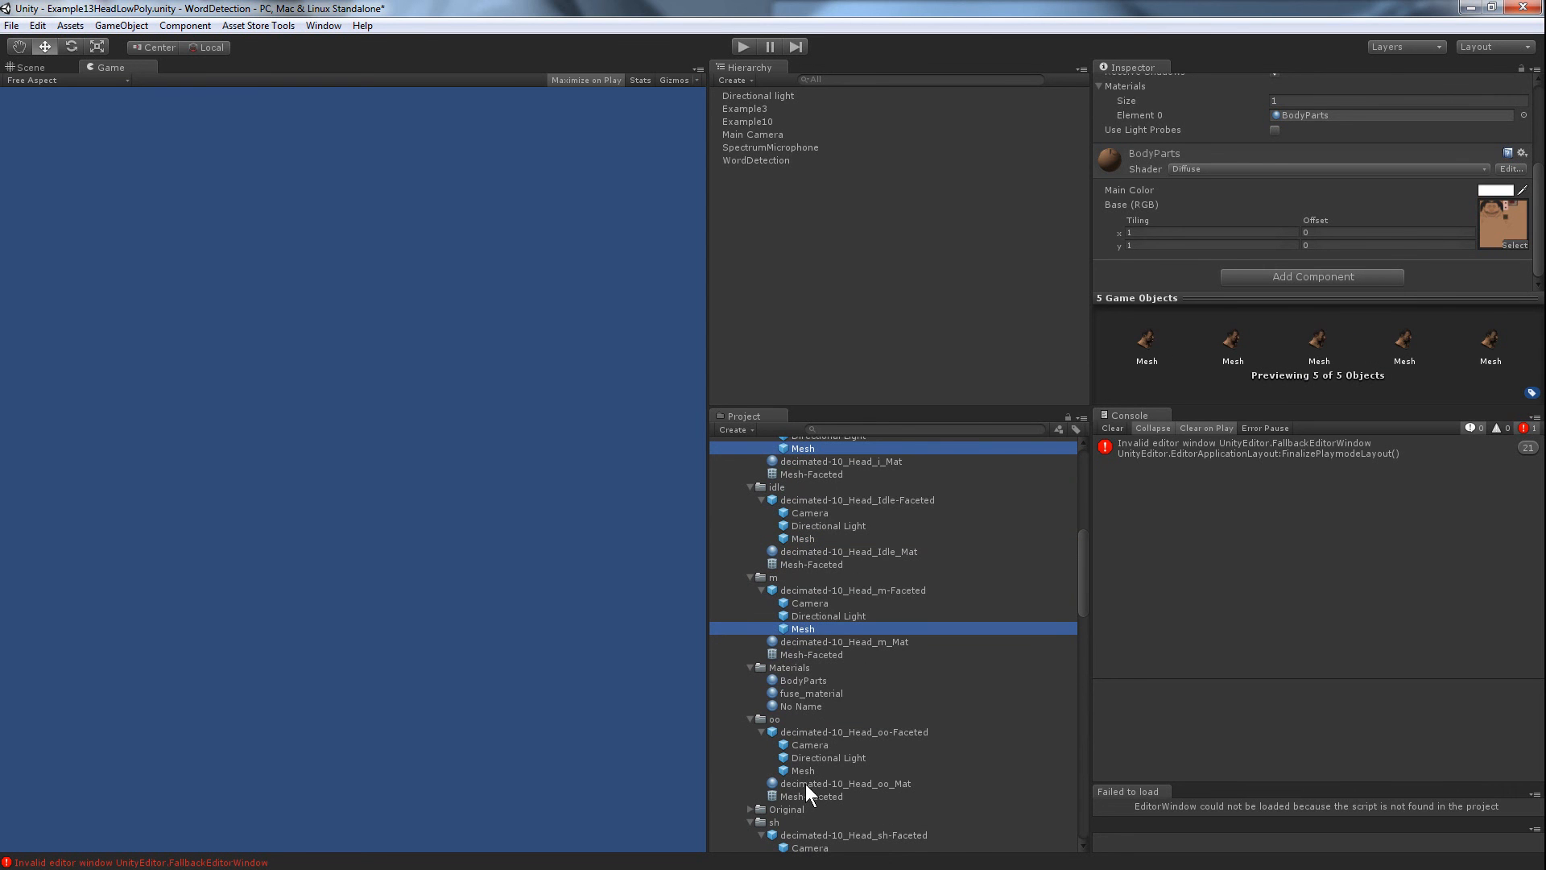
left_click(807, 771, "ctrl")
scroll(807, 771, "down", 4)
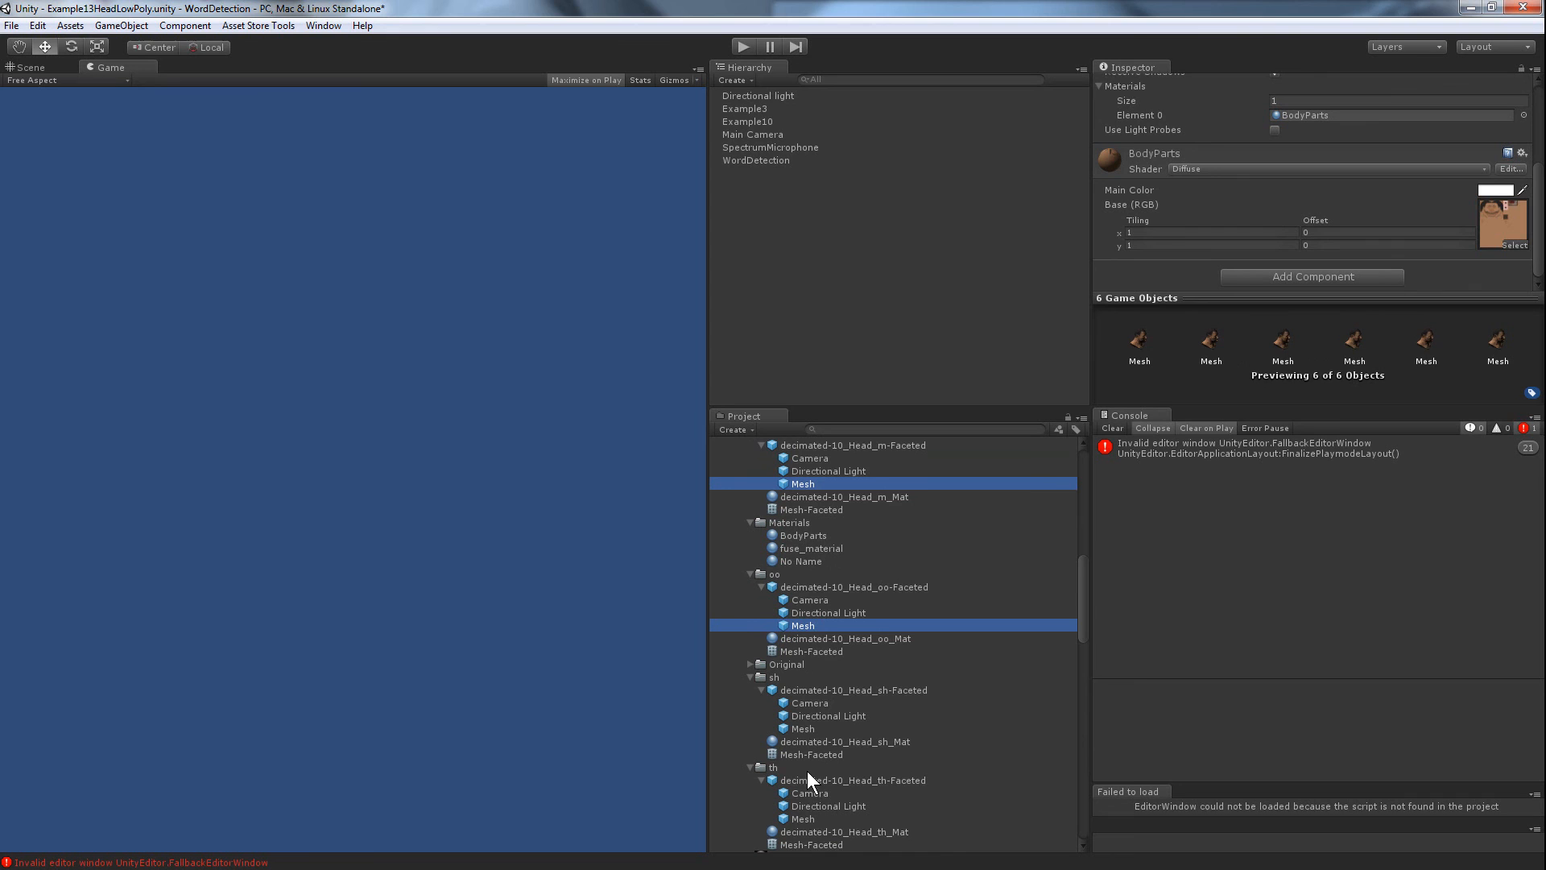
left_click(804, 729, "ctrl")
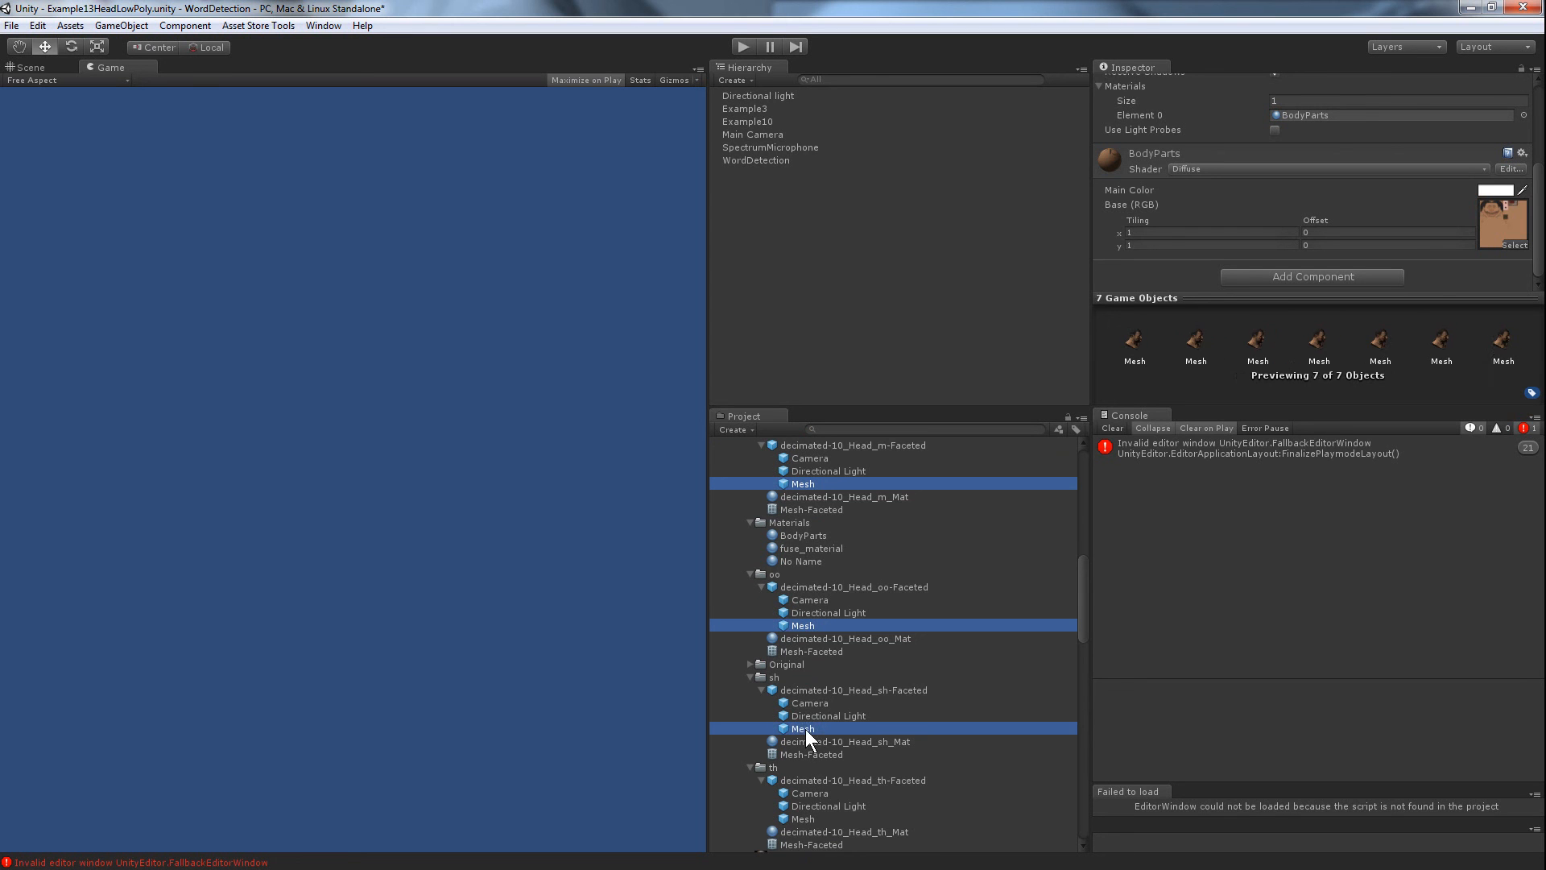
scroll(817, 749, "down", 3)
left_click(811, 723, "ctrl")
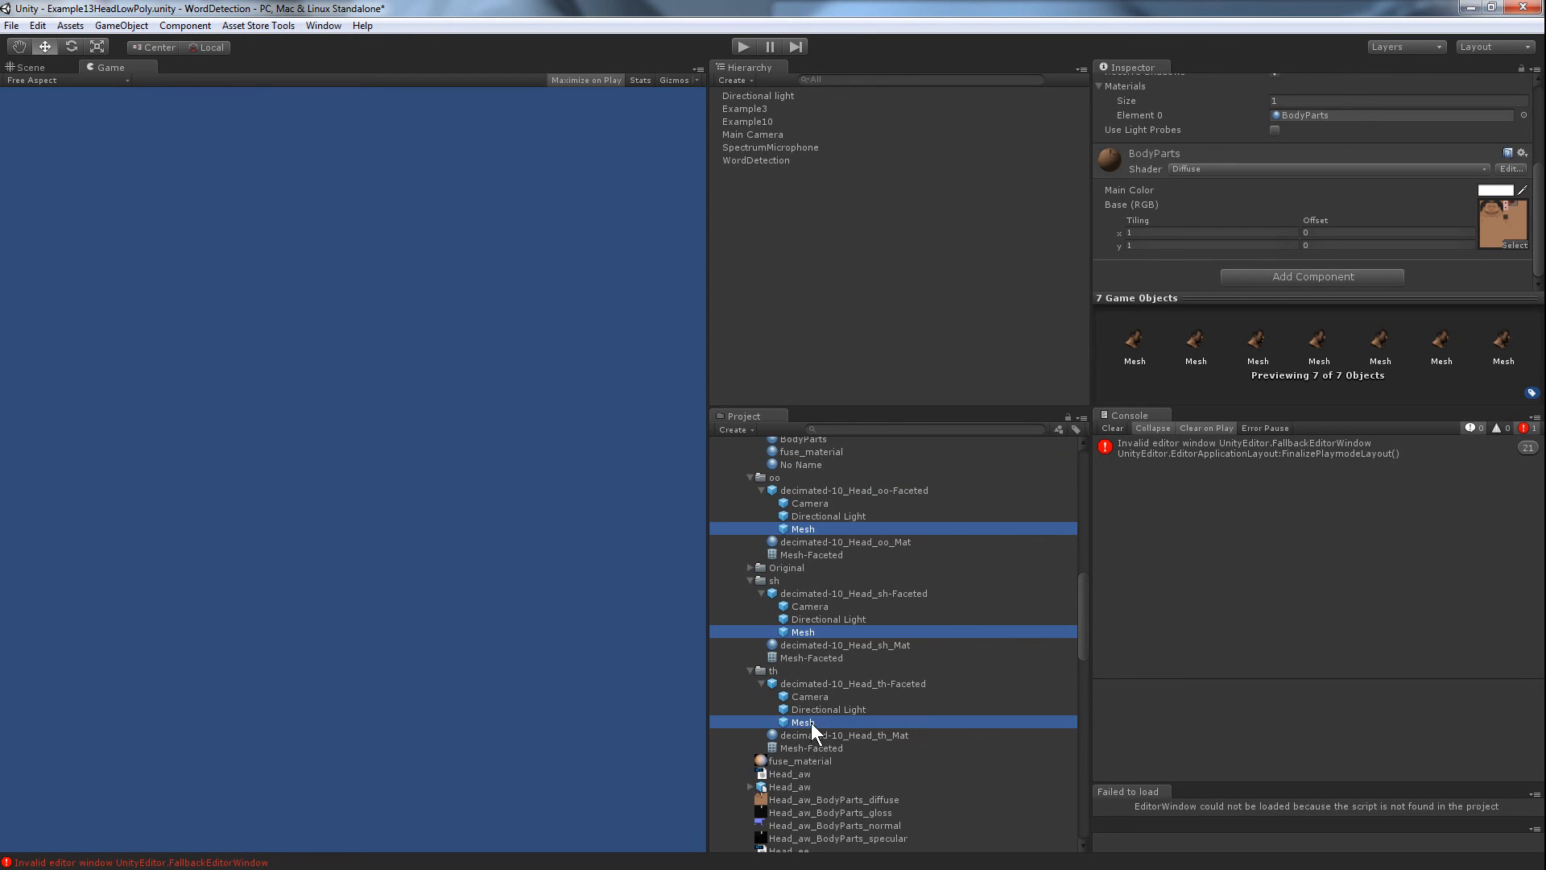
scroll(843, 713, "up", 4)
scroll(843, 713, "up", 12)
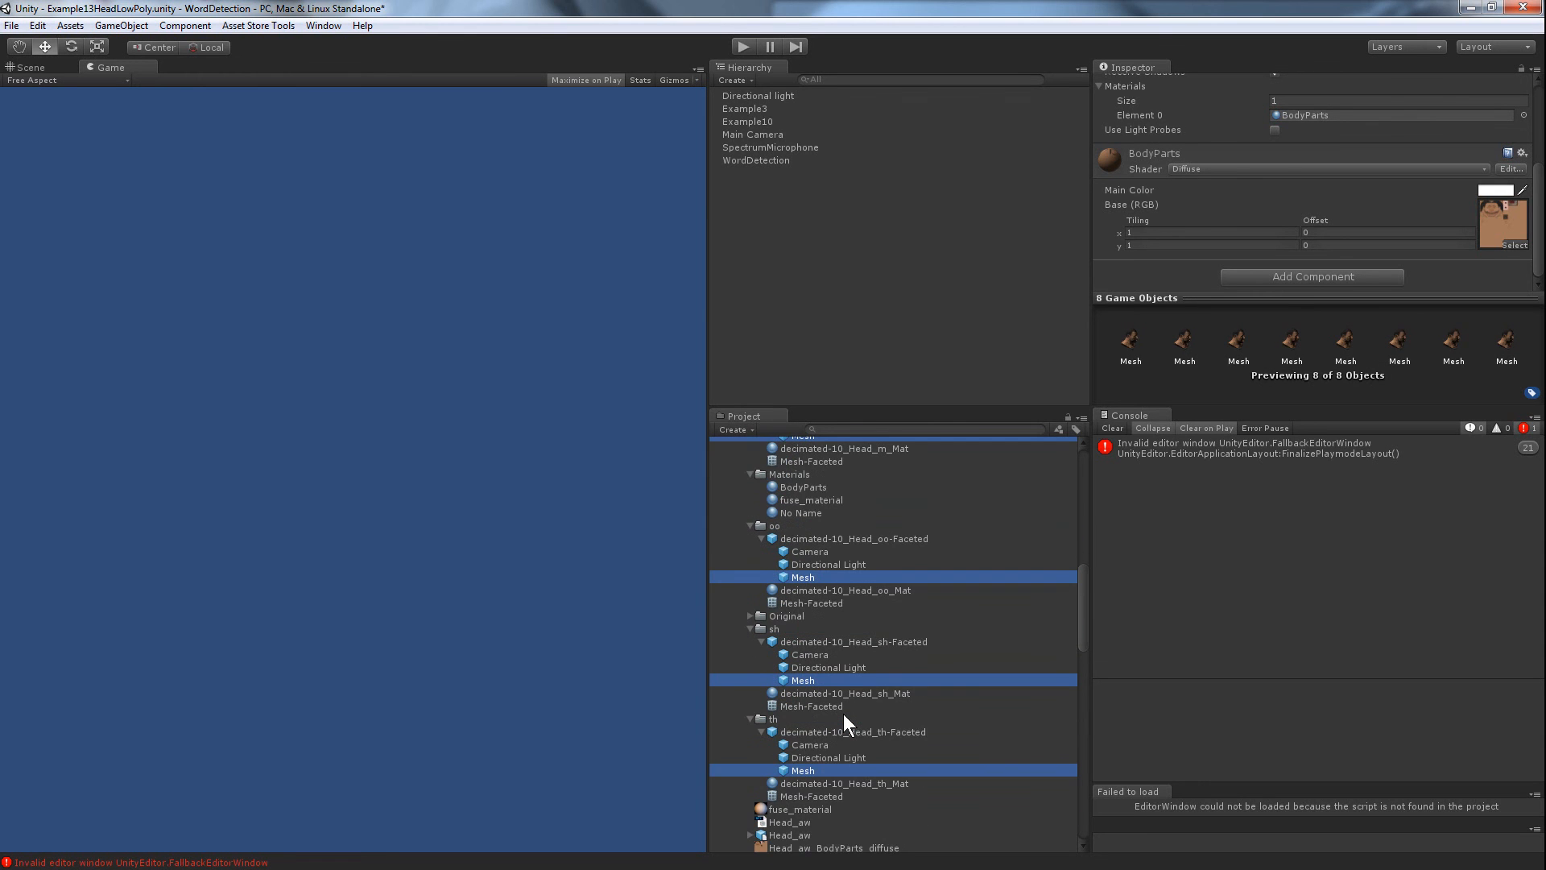
scroll(843, 714, "up", 3)
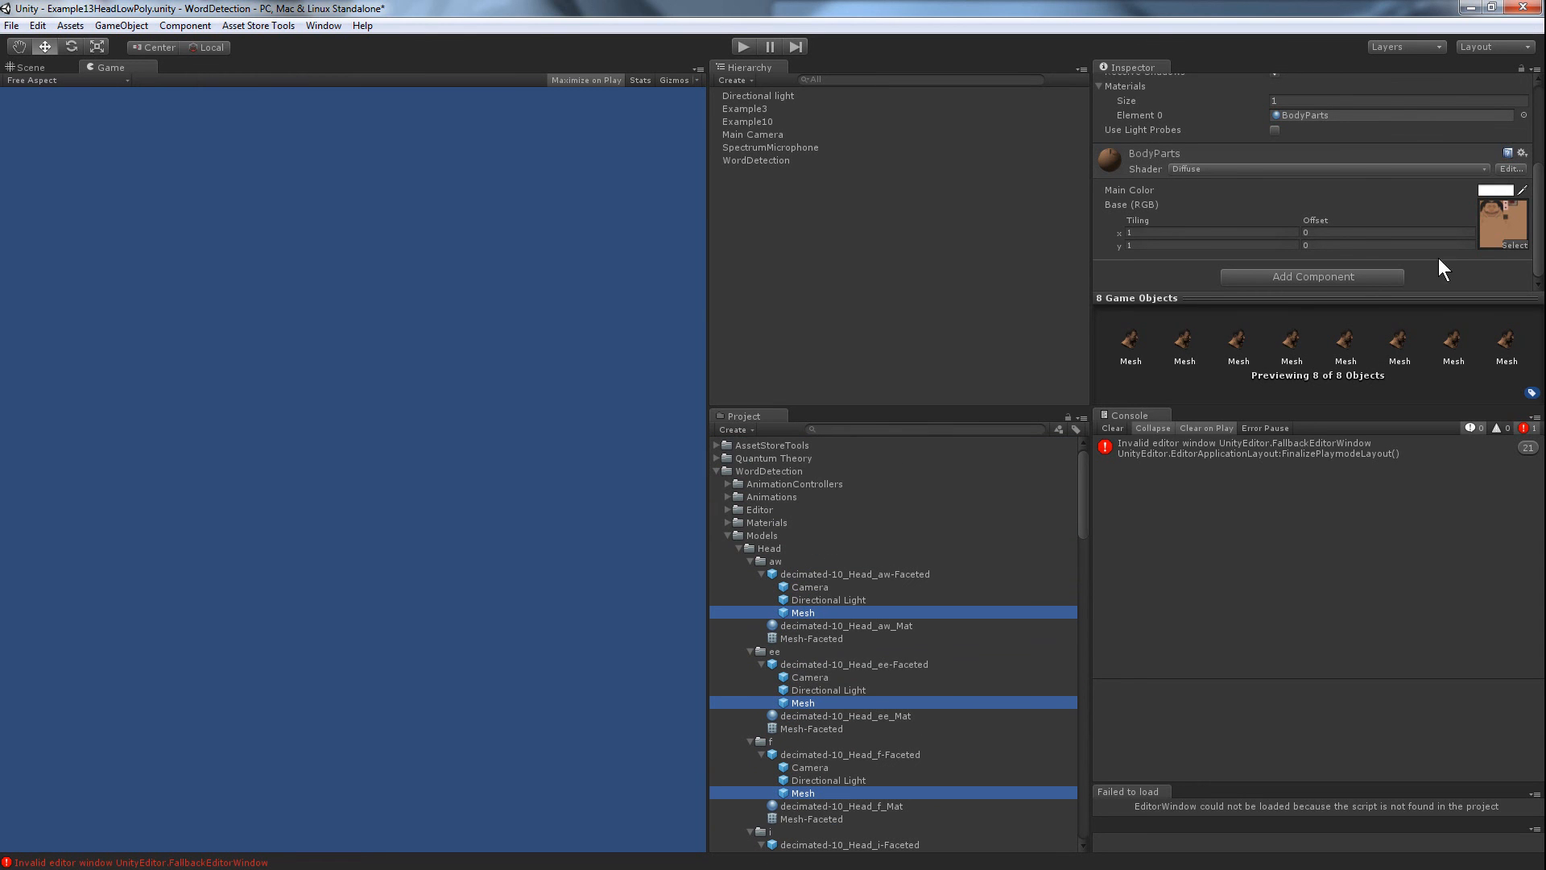
scroll(1343, 224, "up", 5)
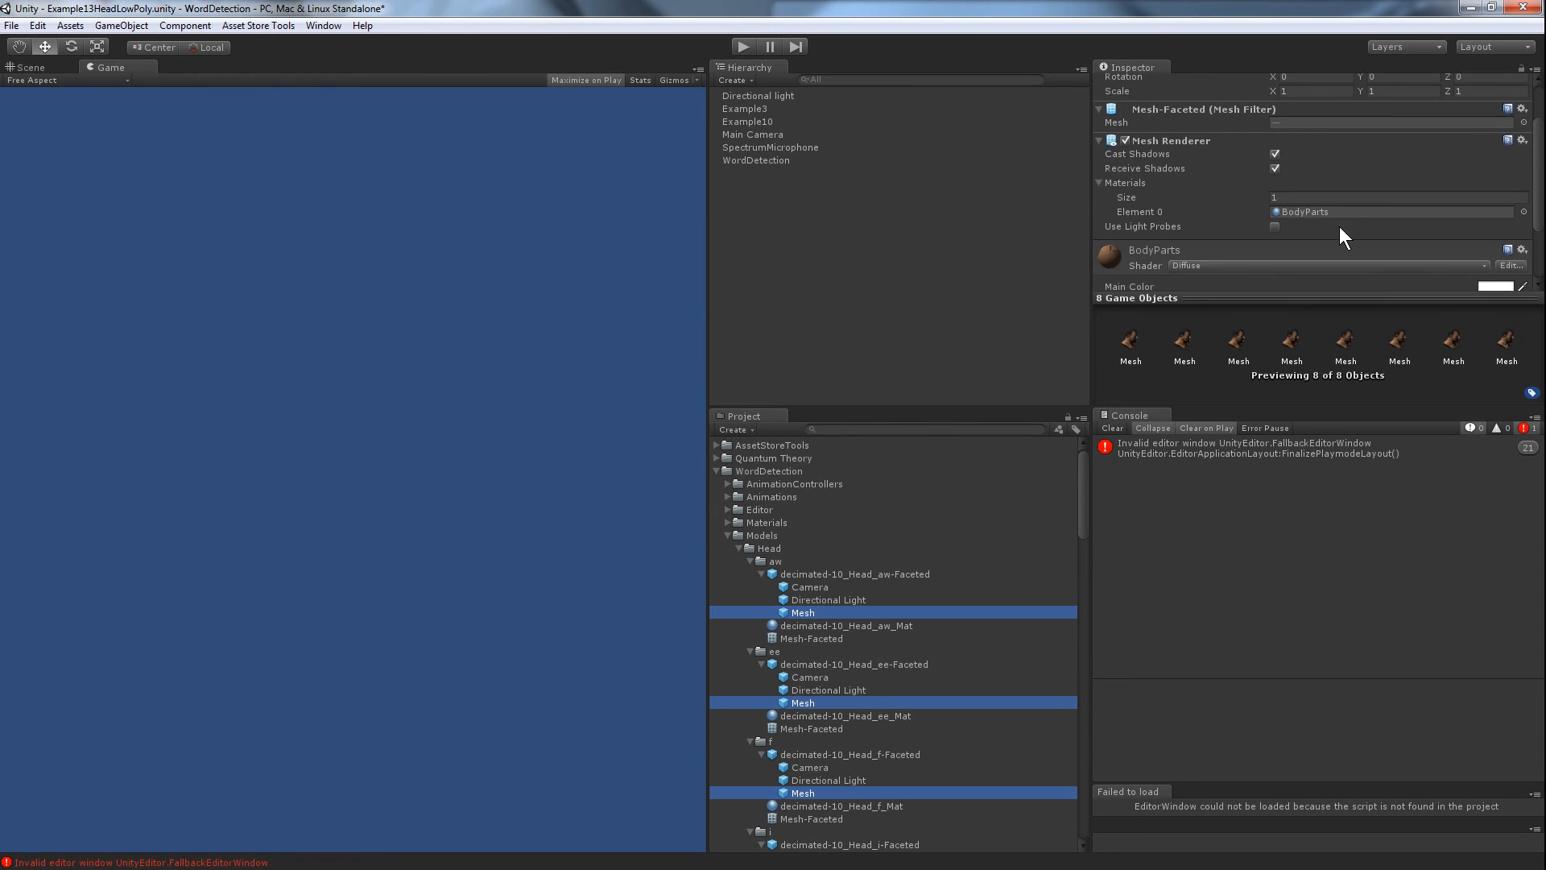
Step: Lock the Inspector on the Example10 object's script and select the Mesh of the aw, ee, f and i faceted heads
left_click(763, 123)
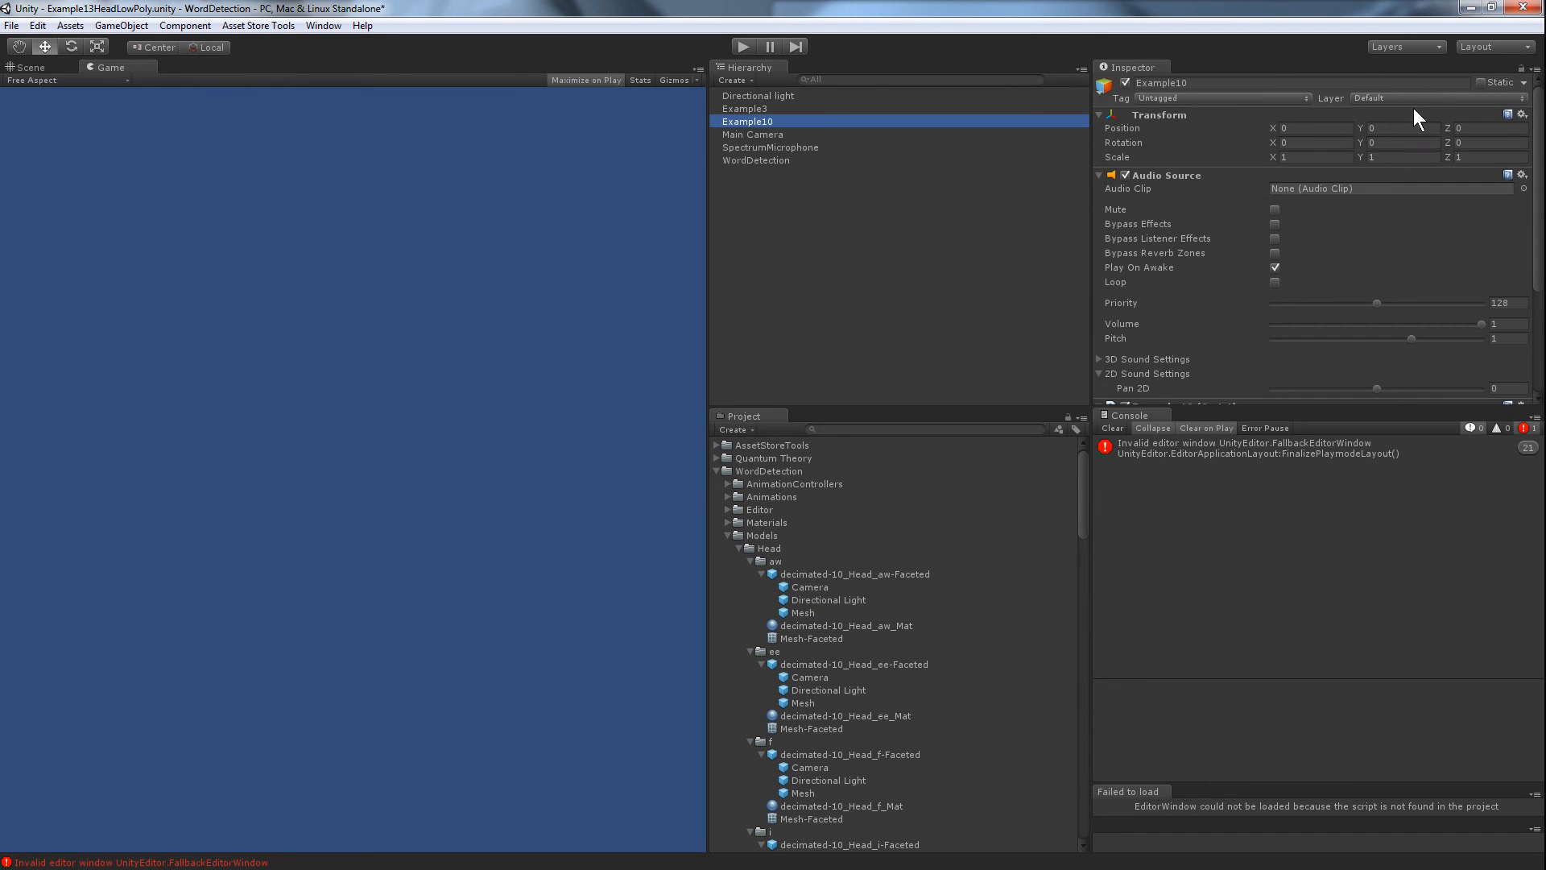
scroll(1403, 199, "down", 5)
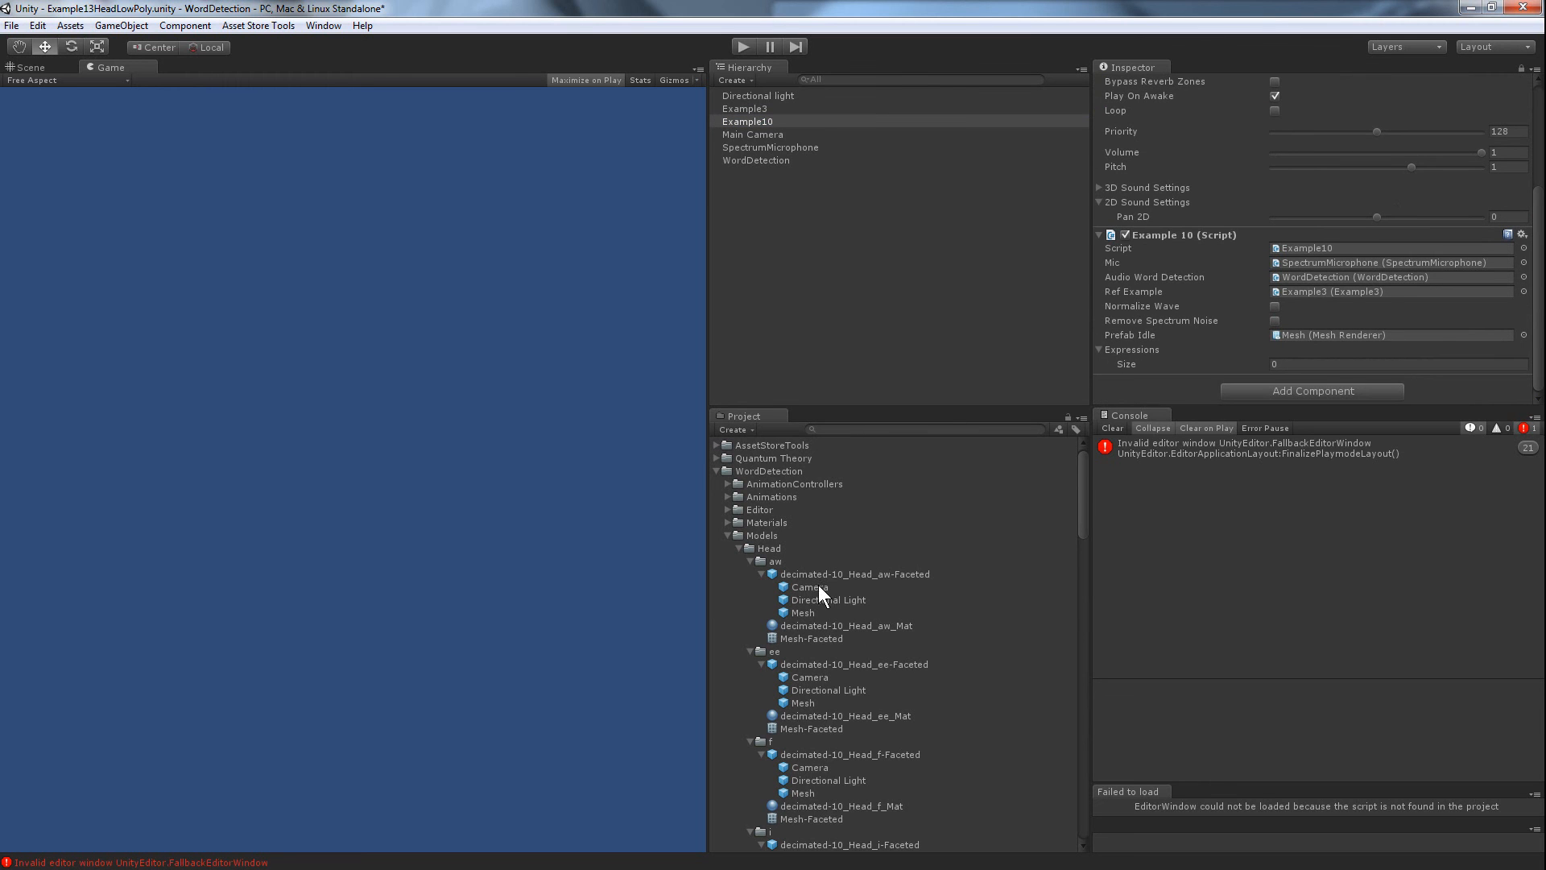
left_click(811, 611)
left_click(813, 702, "ctrl")
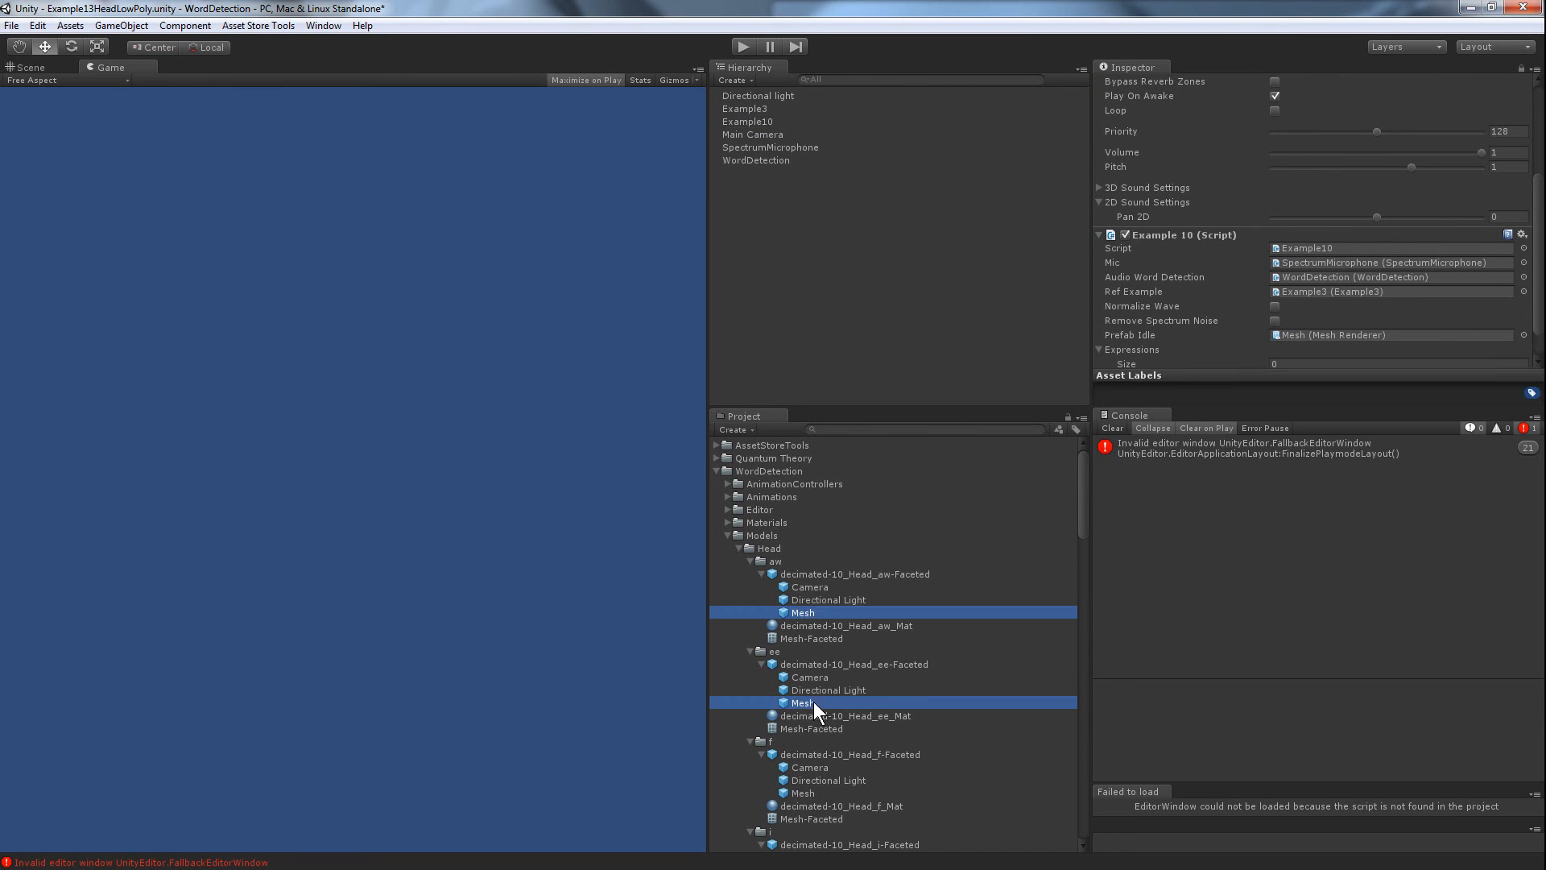
left_click(802, 794, "ctrl")
scroll(802, 791, "down", 3)
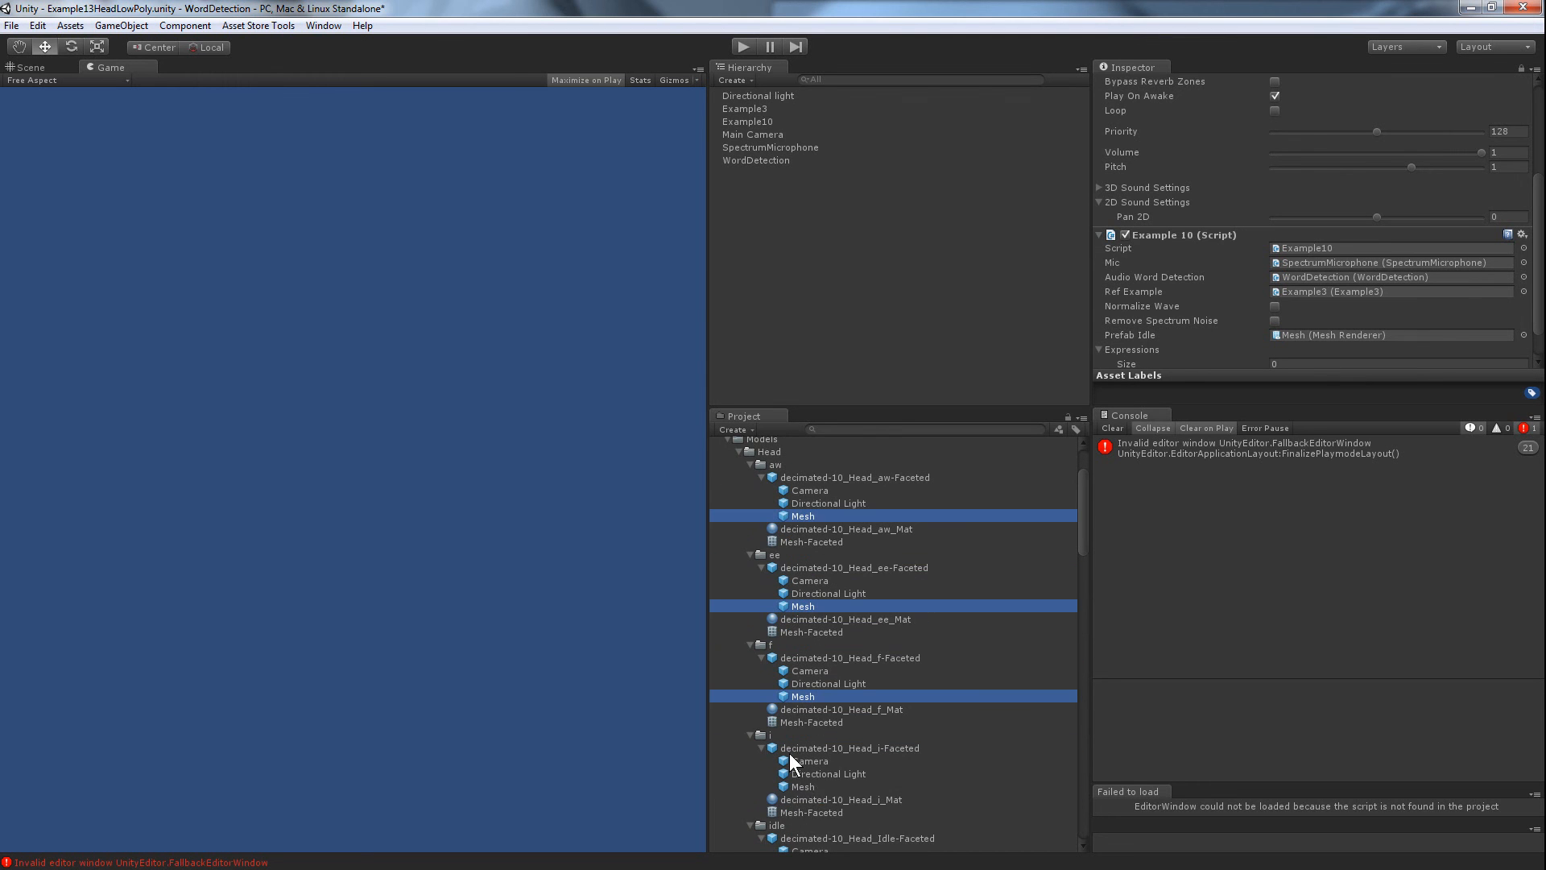
left_click(805, 785, "ctrl")
Step: Extend the selection with the m, oo, sh and th meshes, skipping idle, and assign all eight to Example10's Expressions array
scroll(806, 781, "down", 7)
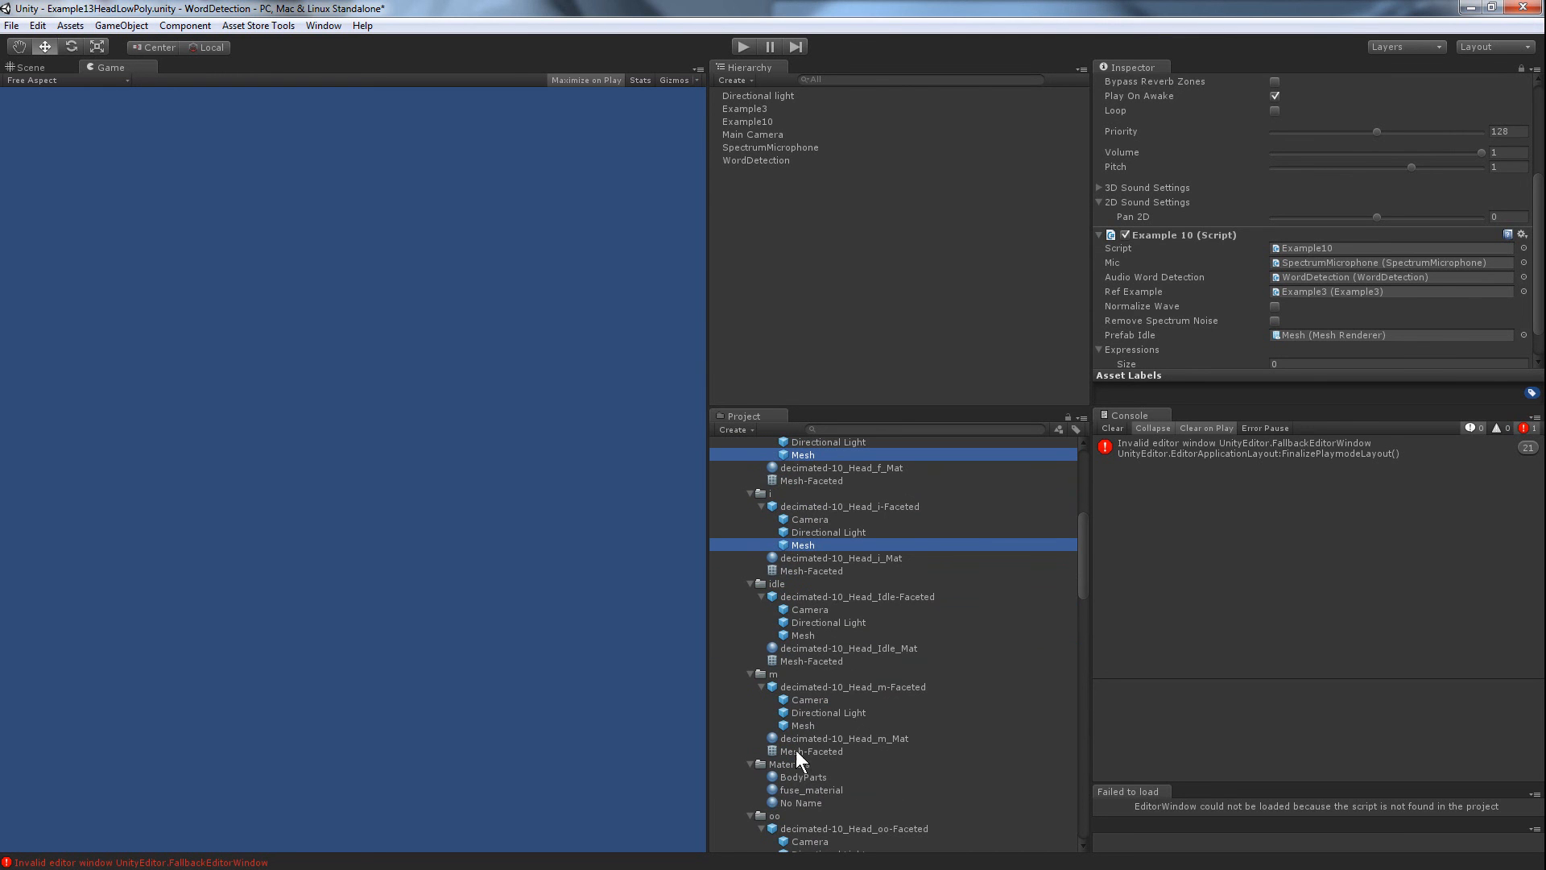
left_click(805, 724, "ctrl")
scroll(797, 786, "down", 3)
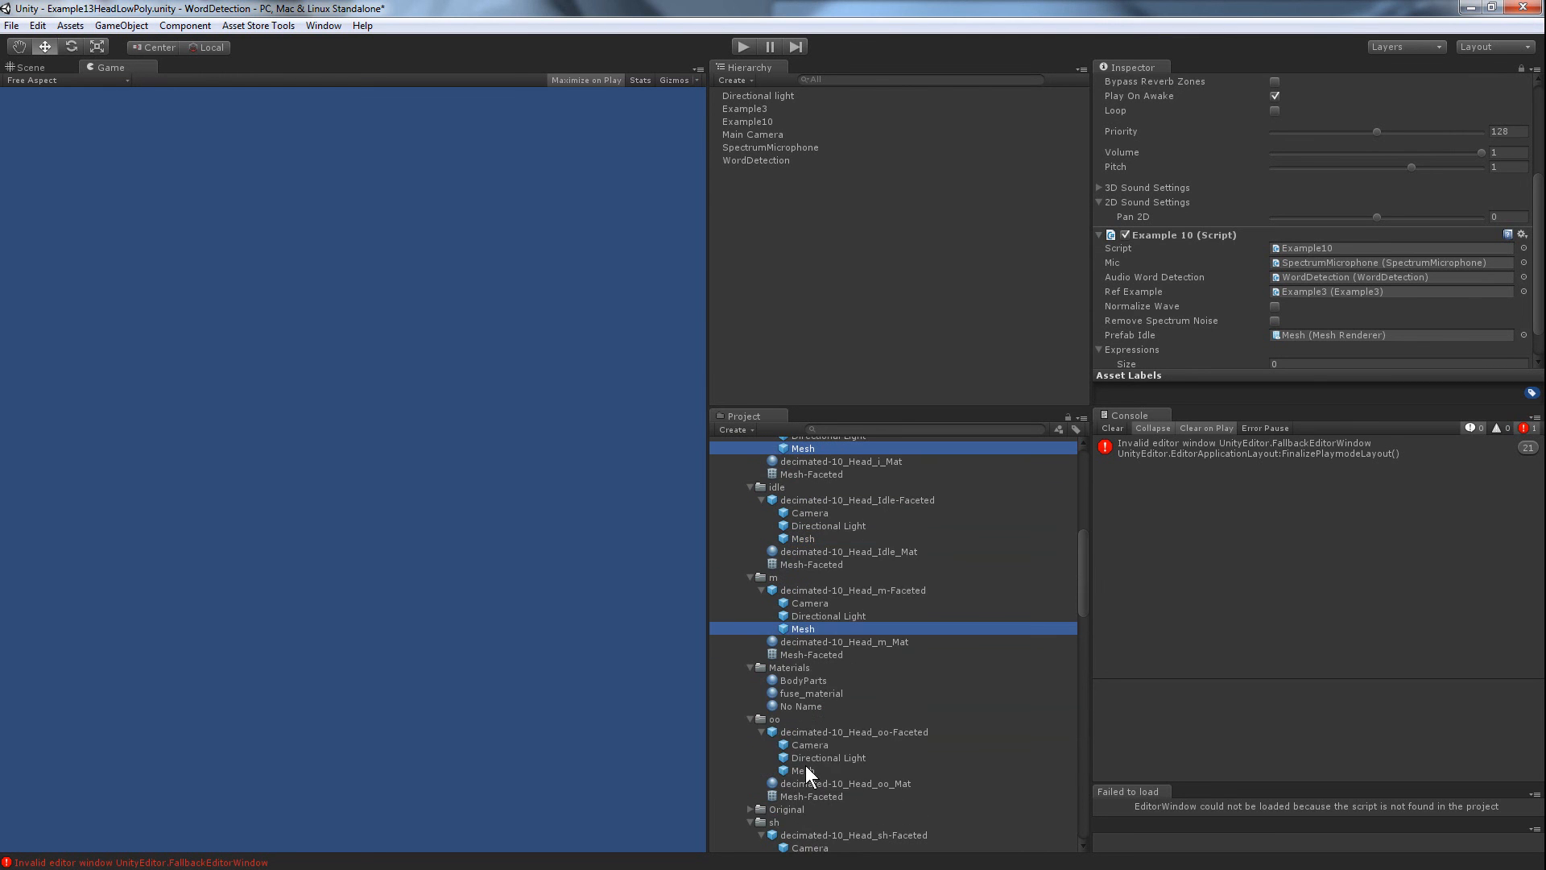
left_click(804, 771, "ctrl")
scroll(804, 777, "down", 2)
left_click(810, 822, "ctrl")
scroll(825, 805, "down", 3)
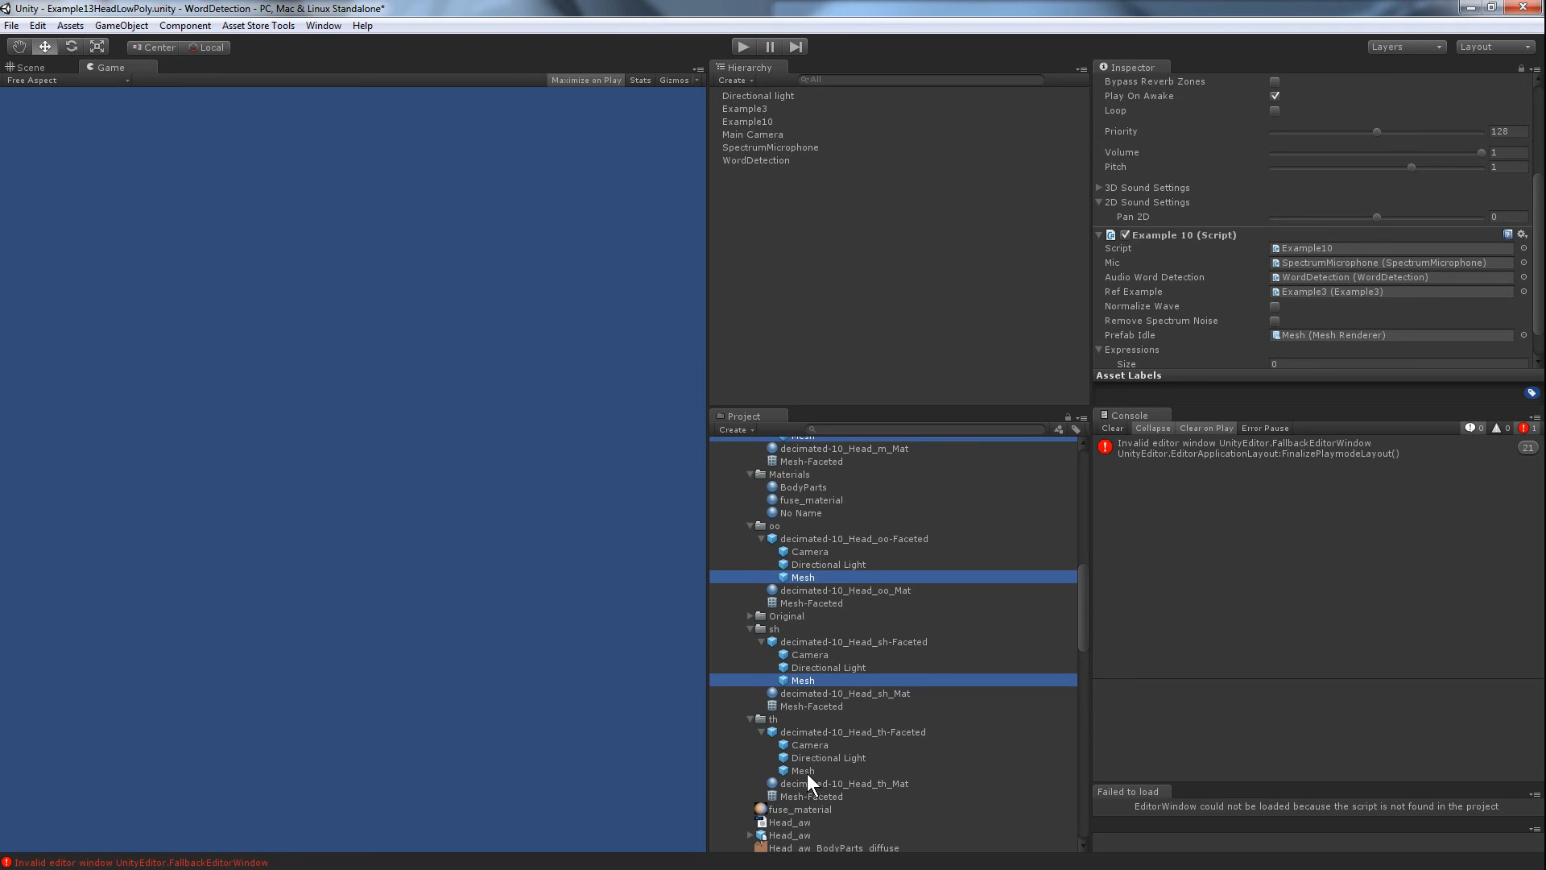
left_click(807, 772, "ctrl")
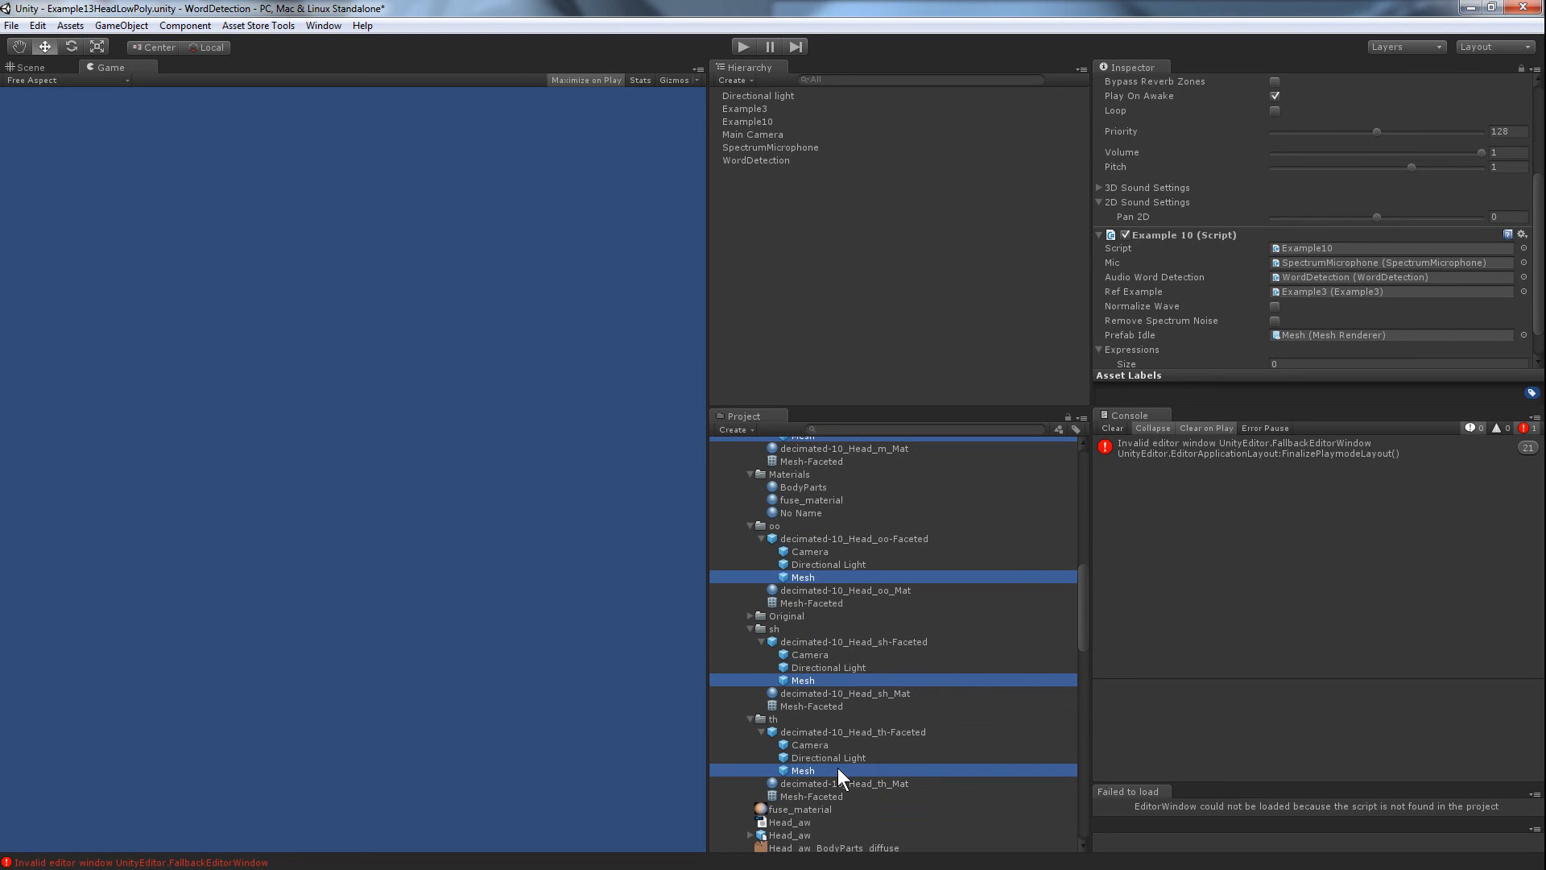
left_click_drag(829, 768, 1147, 311)
scroll(1305, 346, "down", 1)
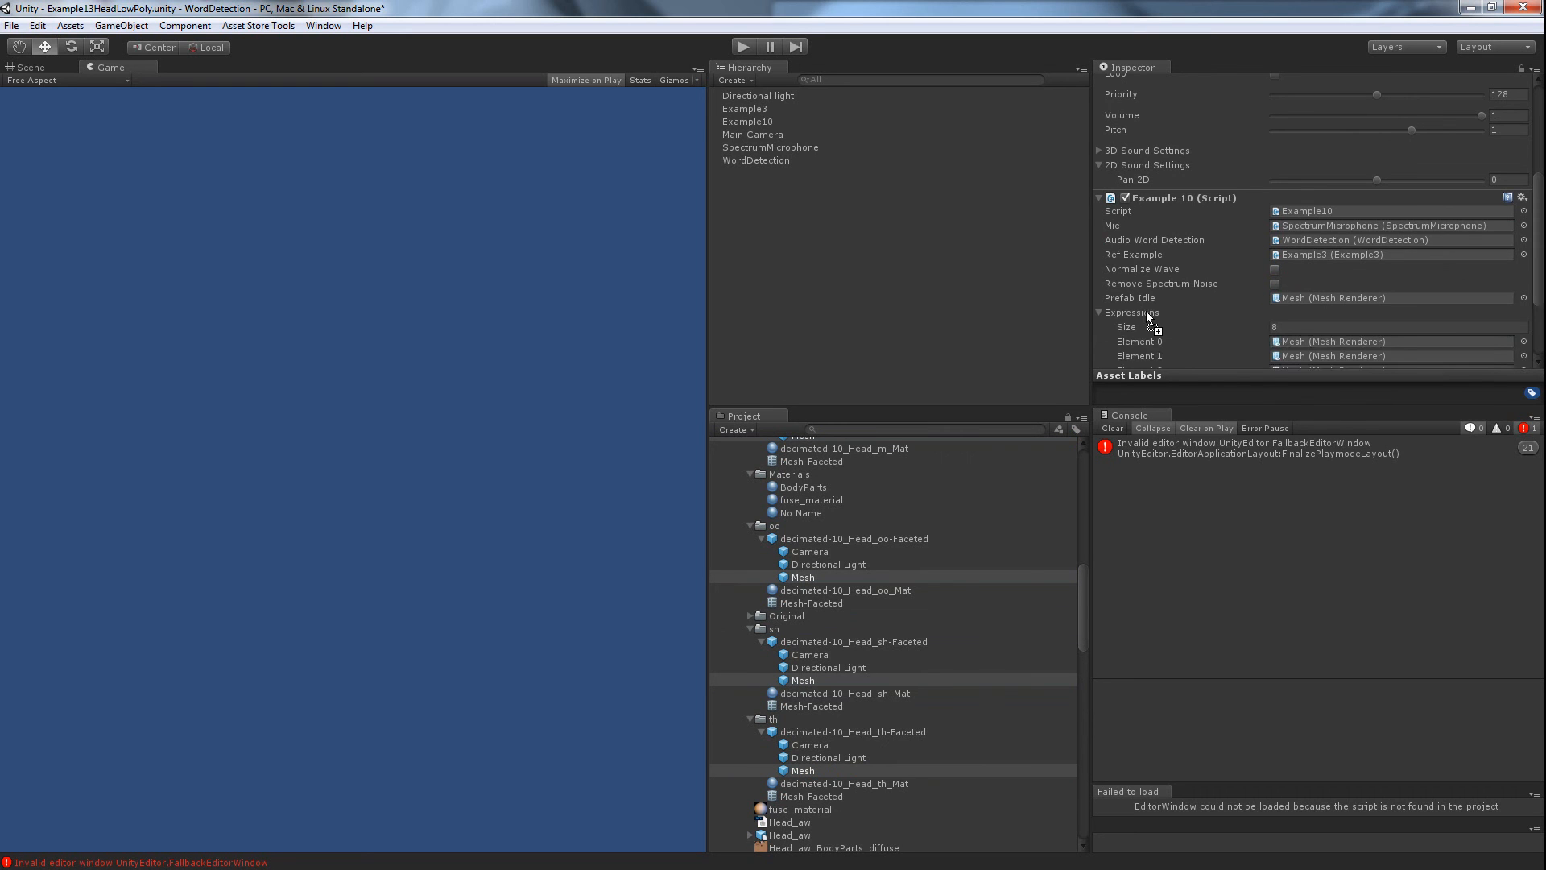
scroll(1205, 312, "down", 3)
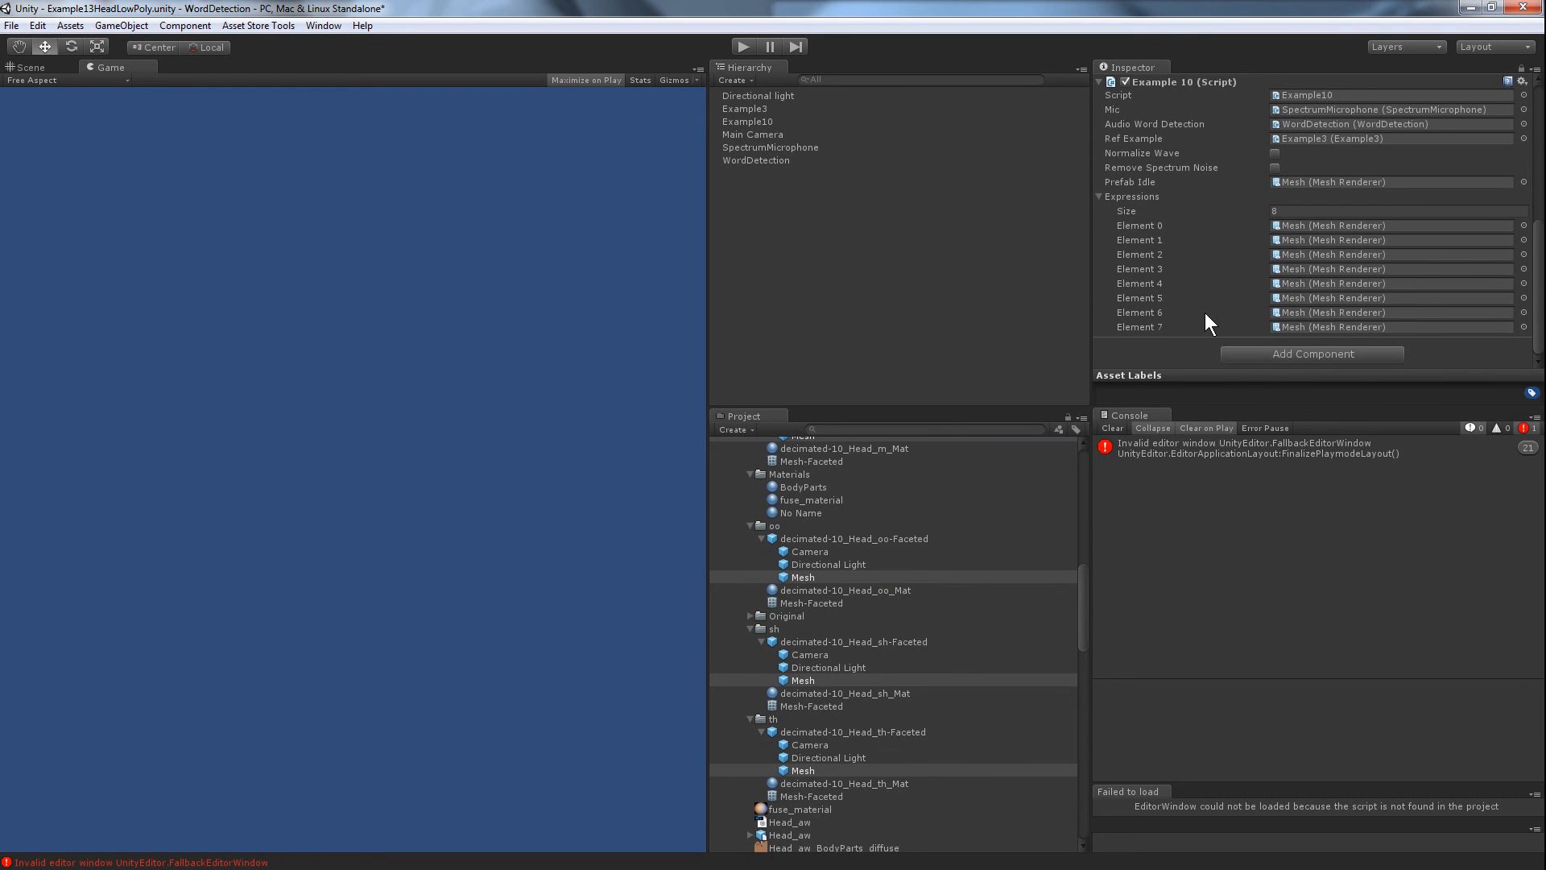
Step: Run the scene with Microphone (Logitech Wireless Headset) and record the Noise and decimated-10_Head_i-Faceted sound samples
left_click(743, 46)
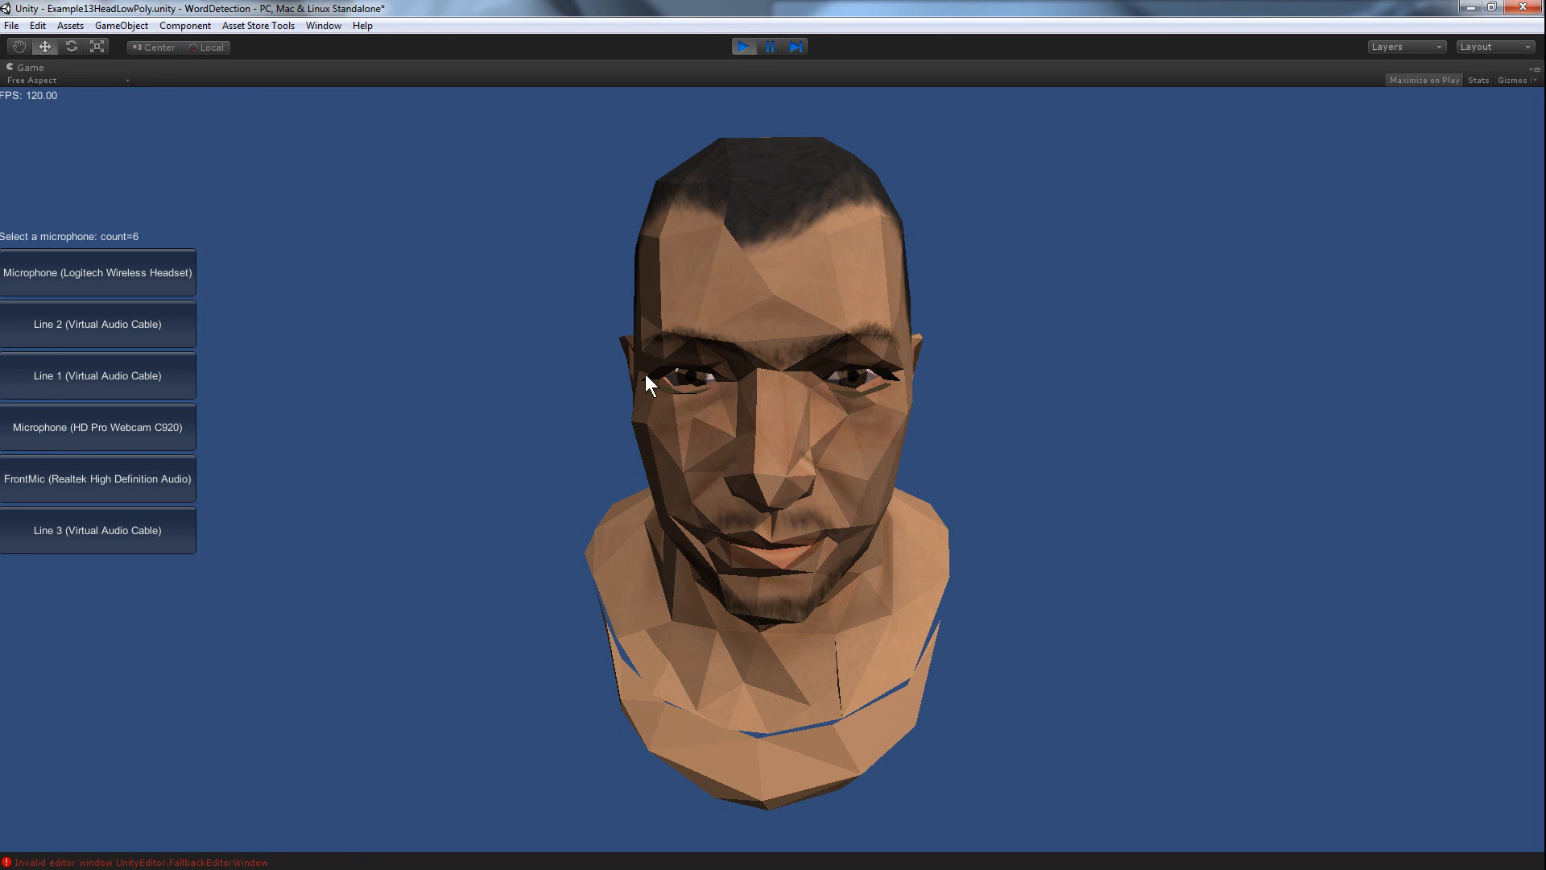
left_click(89, 269)
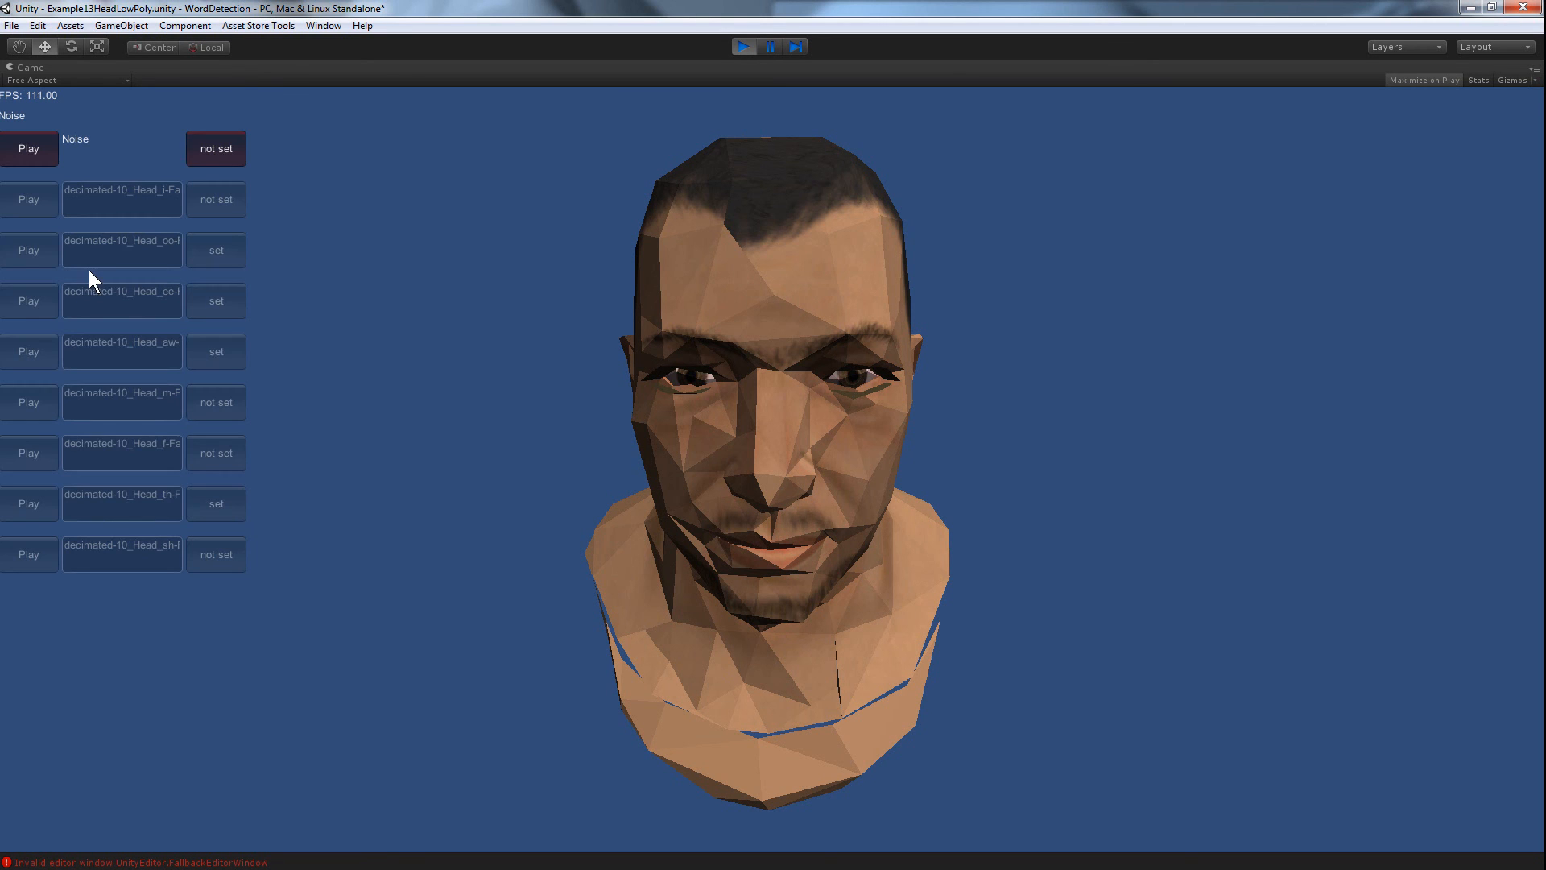
left_click(219, 149)
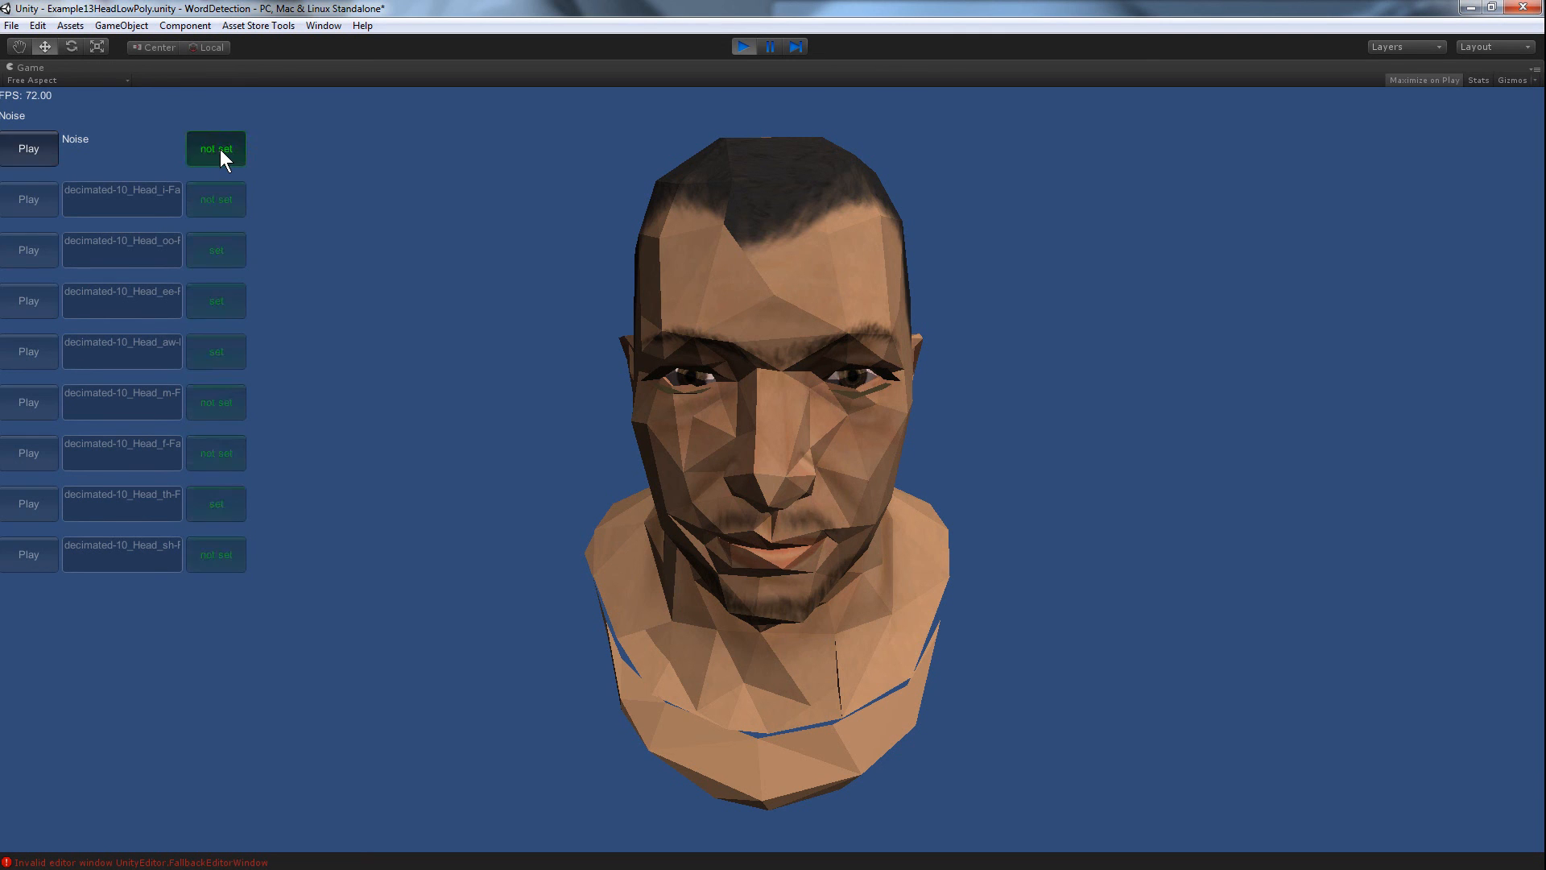
left_click(220, 200)
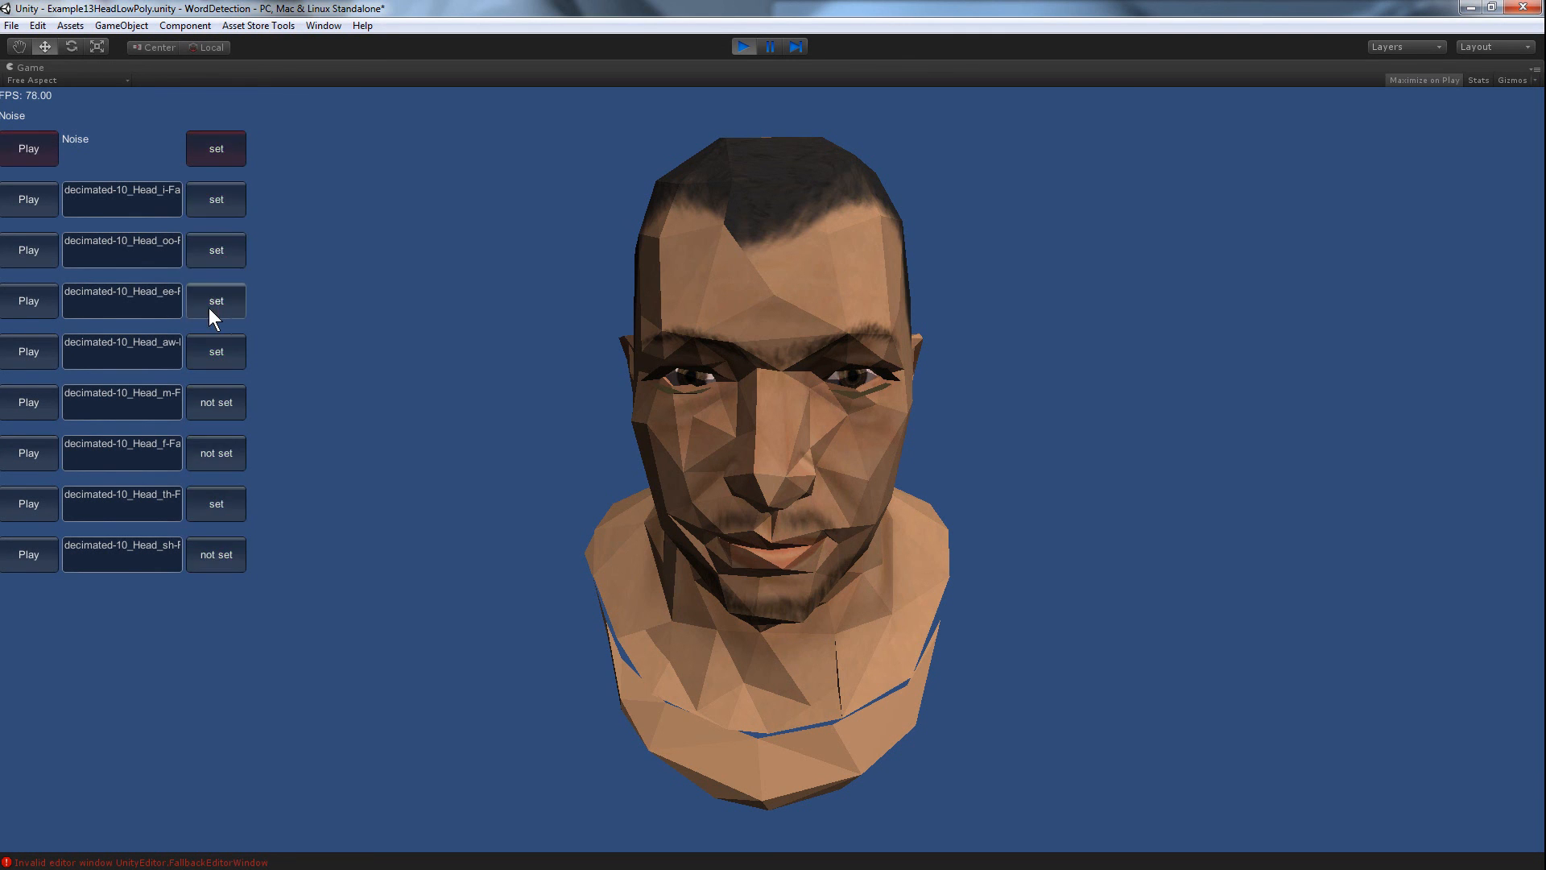
Step: Record the missing sound samples for the m, f and sh faceted head expressions
left_click(214, 360)
left_click(218, 403)
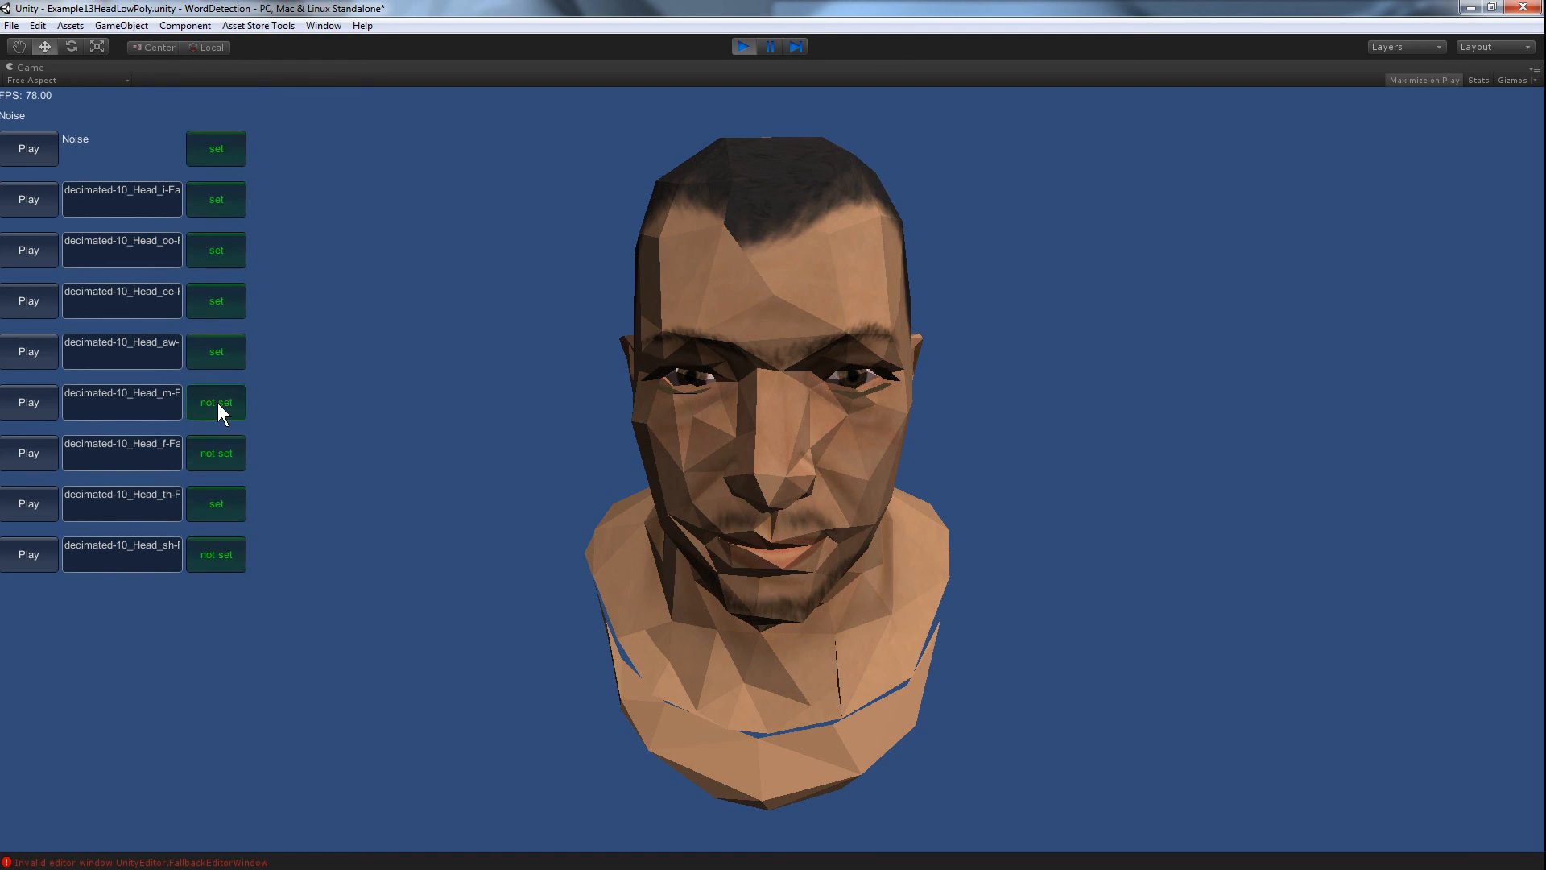
left_click(221, 451)
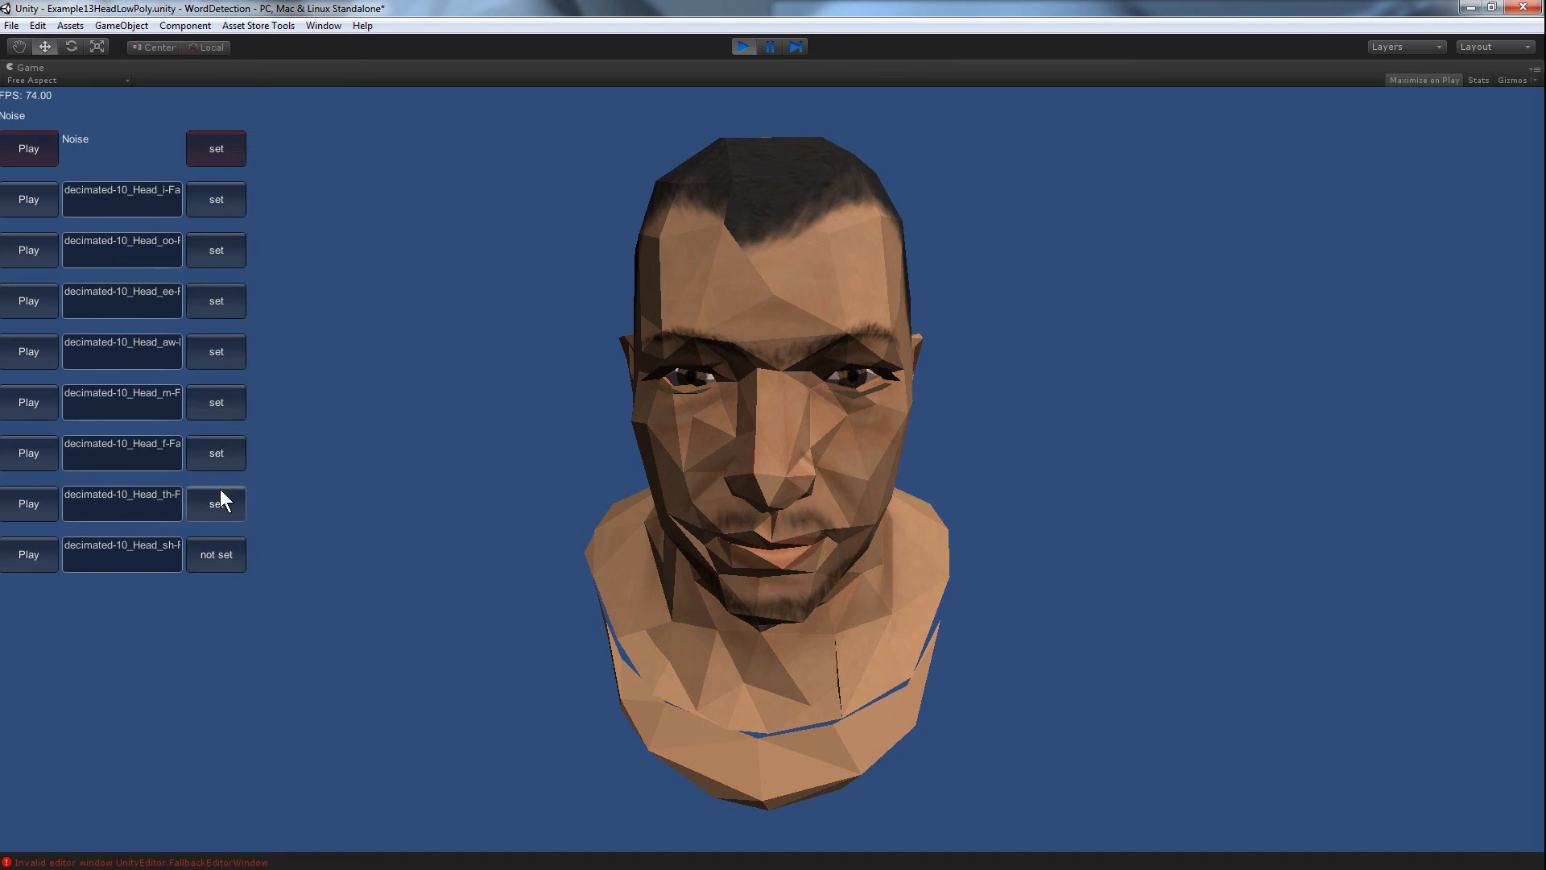
left_click(216, 553)
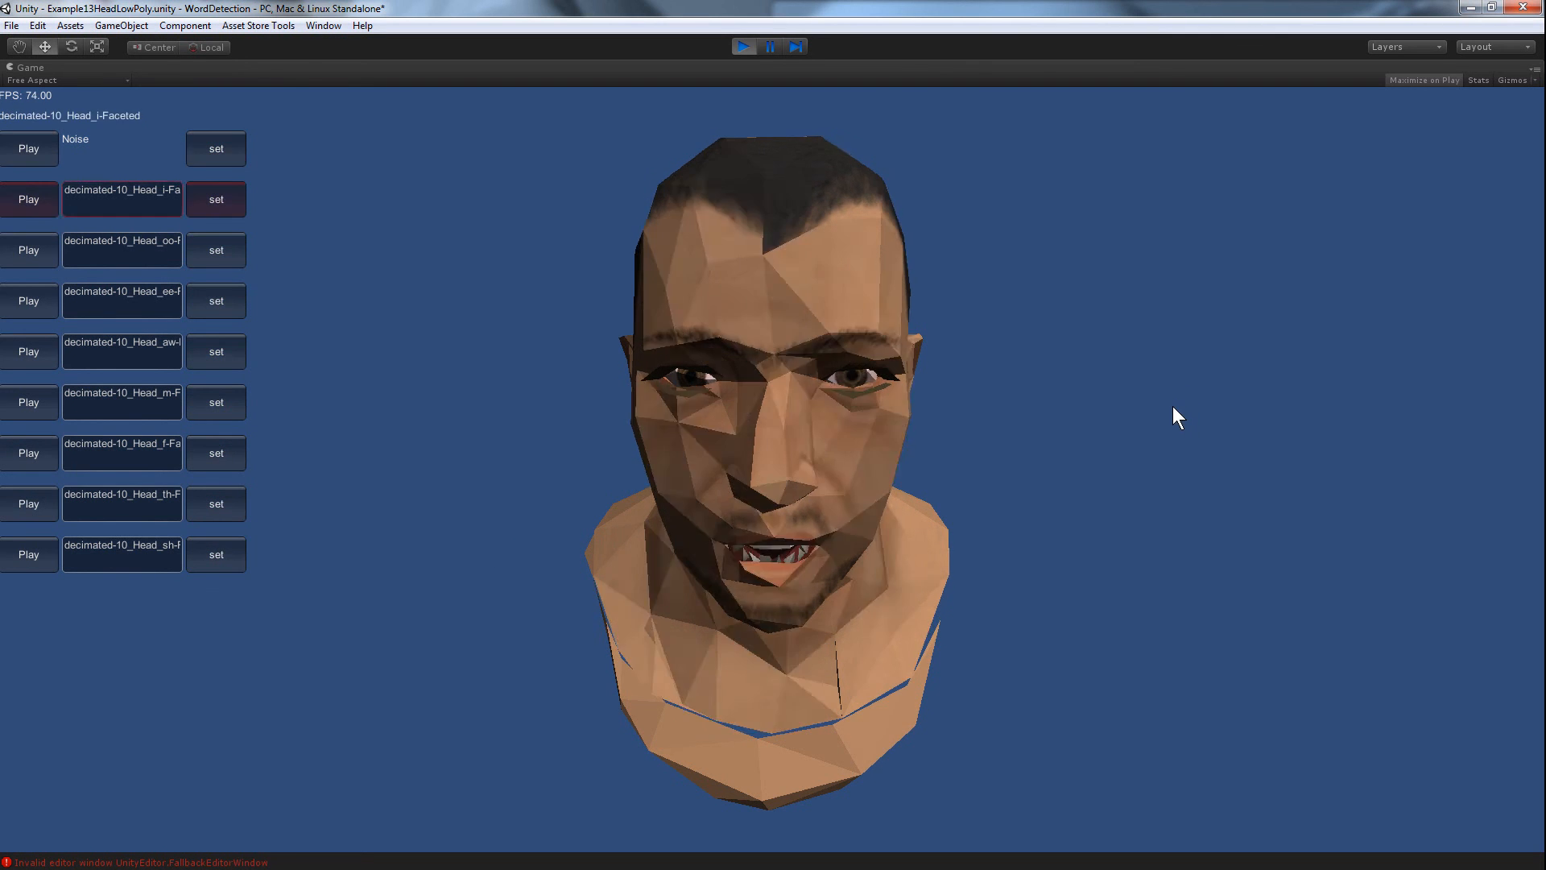